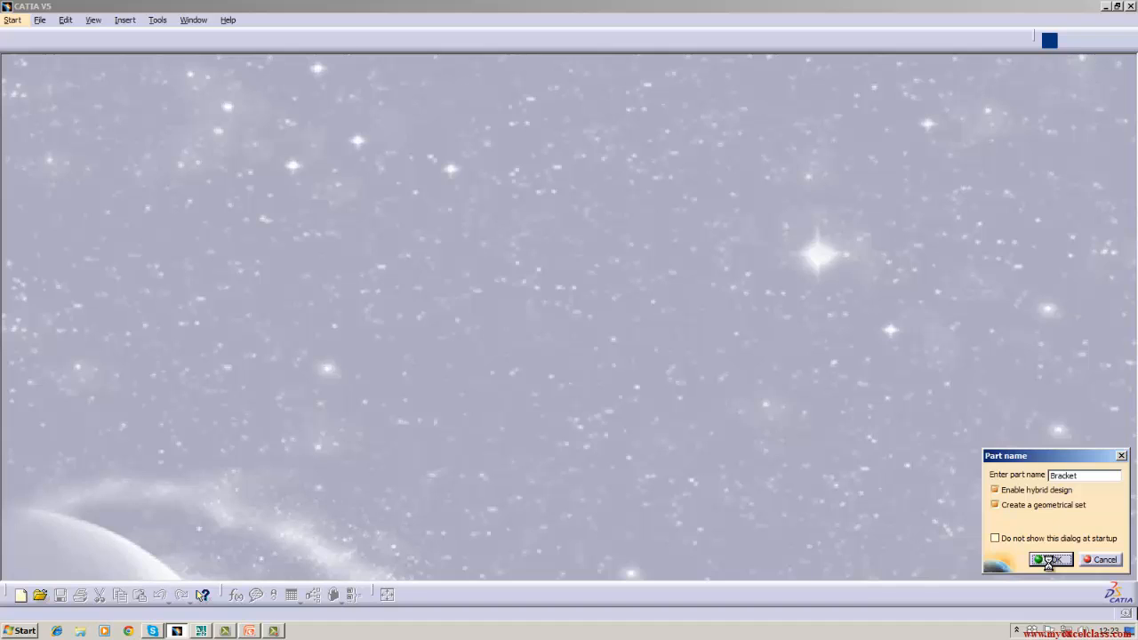
Create the new part Bracket and save it as a CATPart in the Catia folder of CSR Folder, under Credit-CSR\O-Desk on drive D
{"action": "left_click", "coordinate": [1049, 560]}
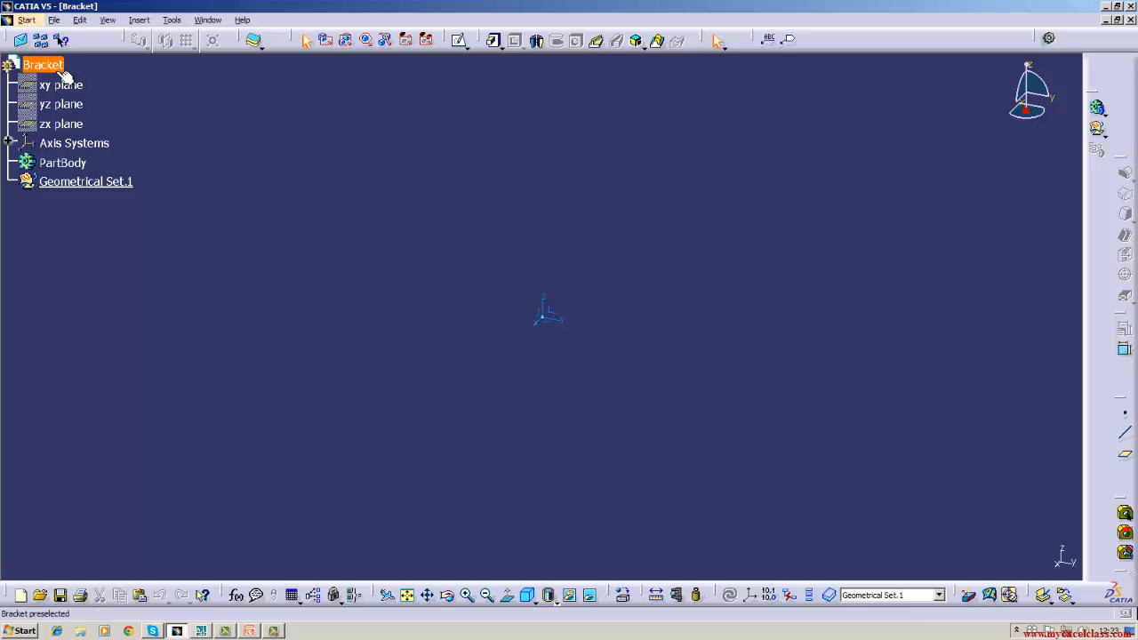
{"action": "left_click", "coordinate": [55, 19]}
{"action": "left_click", "coordinate": [84, 110]}
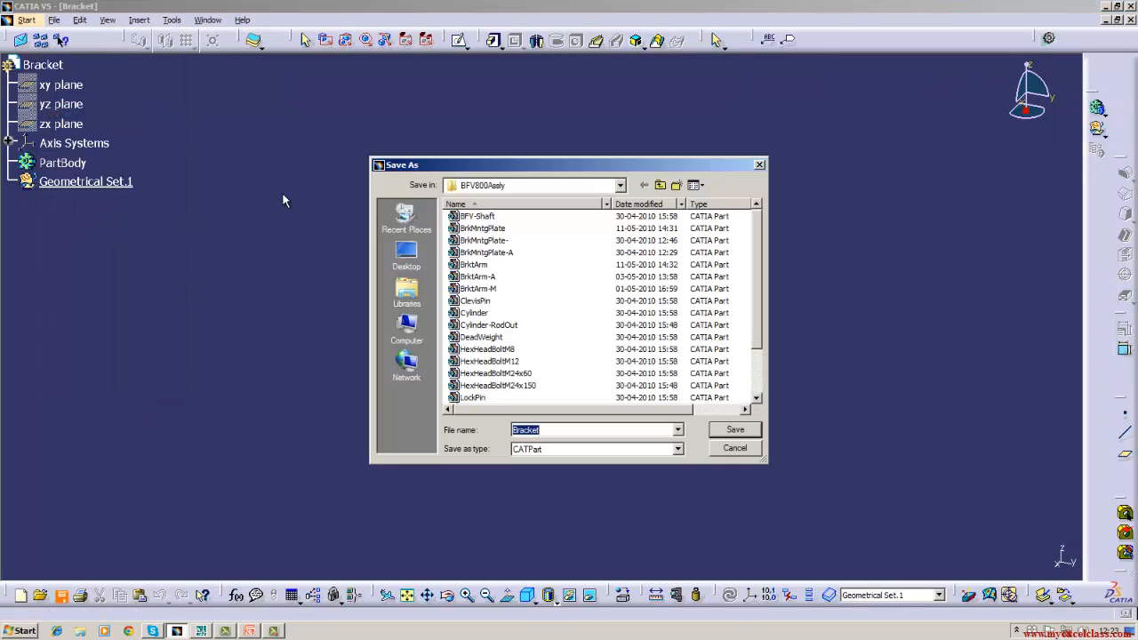
{"action": "left_click", "coordinate": [619, 186]}
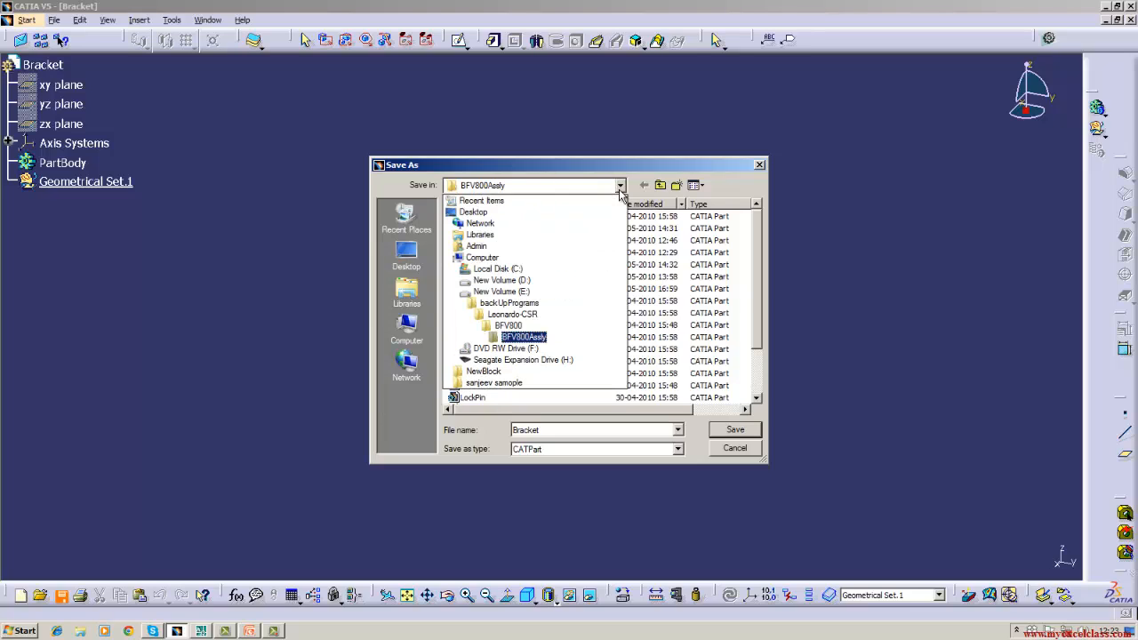
{"action": "left_click", "coordinate": [505, 280]}
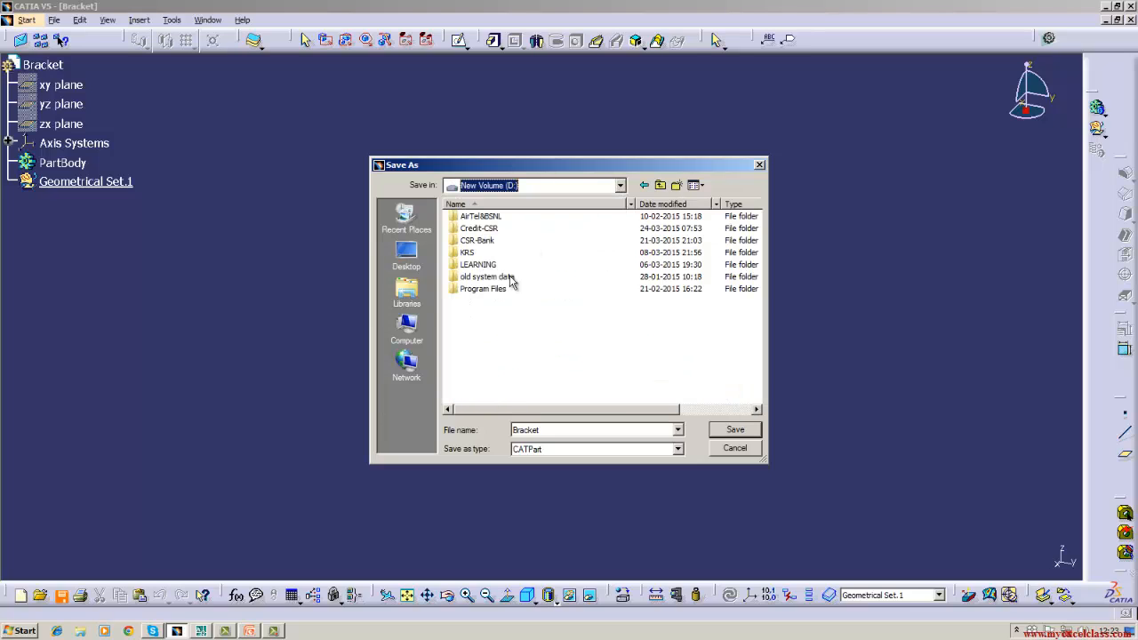
{"action": "double_click", "coordinate": [468, 228]}
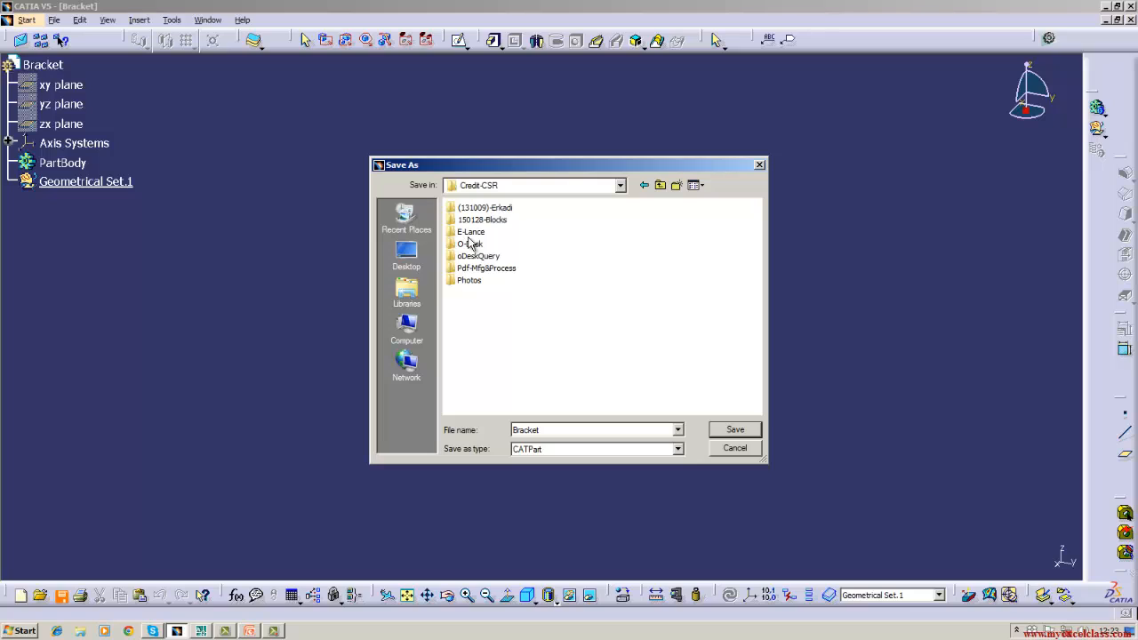
{"action": "double_click", "coordinate": [469, 244]}
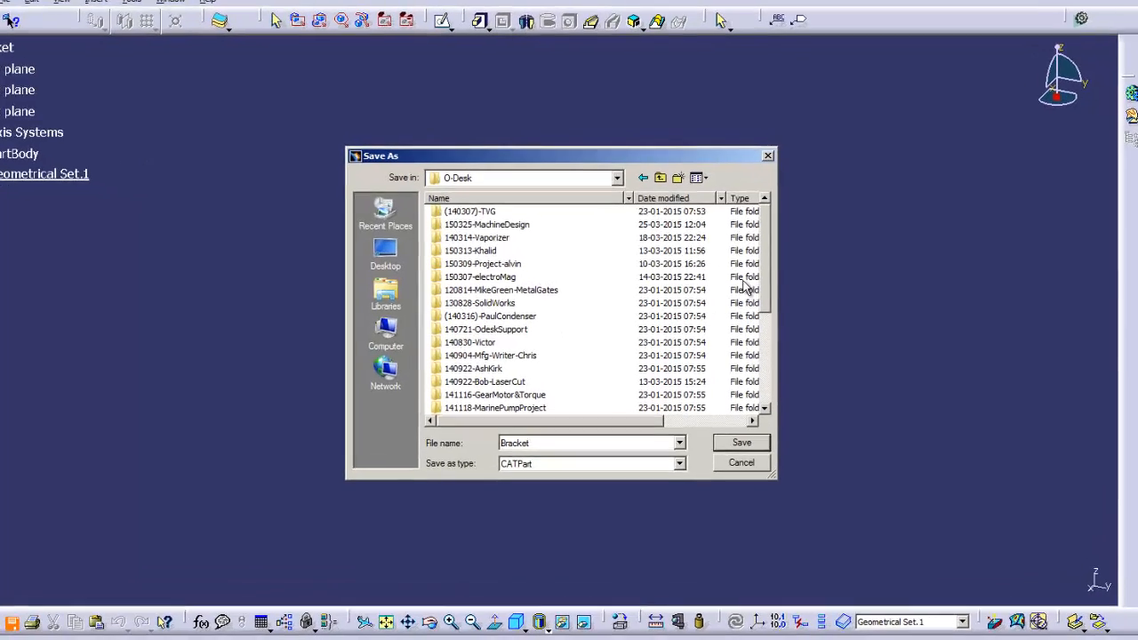
{"action": "left_click_drag", "start_coordinate": [782, 264], "coordinate": [772, 345]}
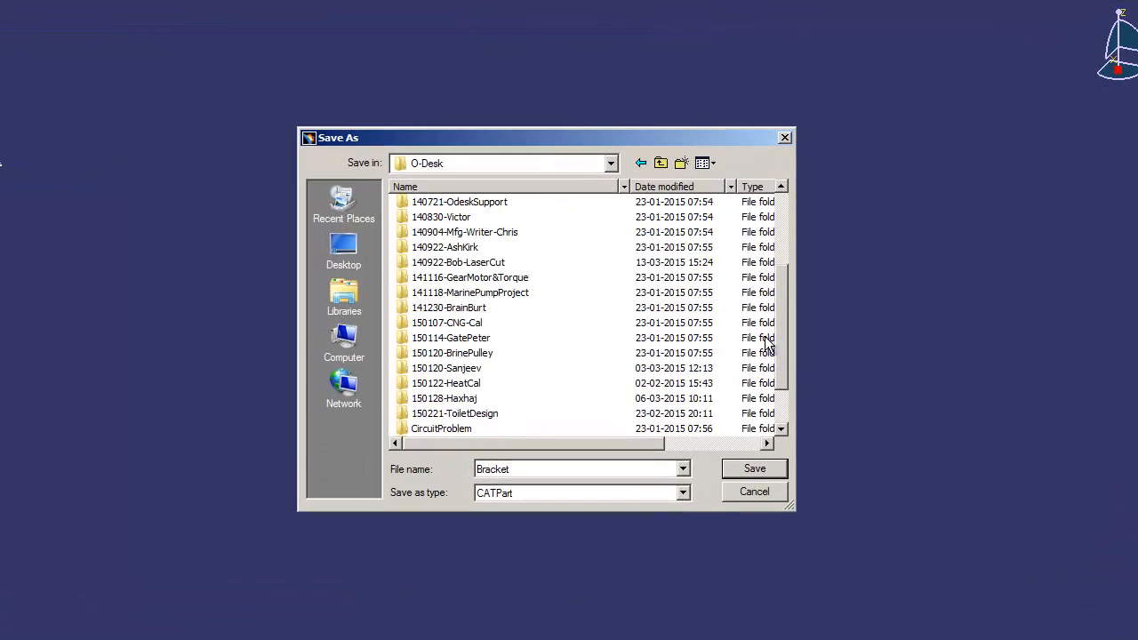
{"action": "double_click", "coordinate": [472, 368]}
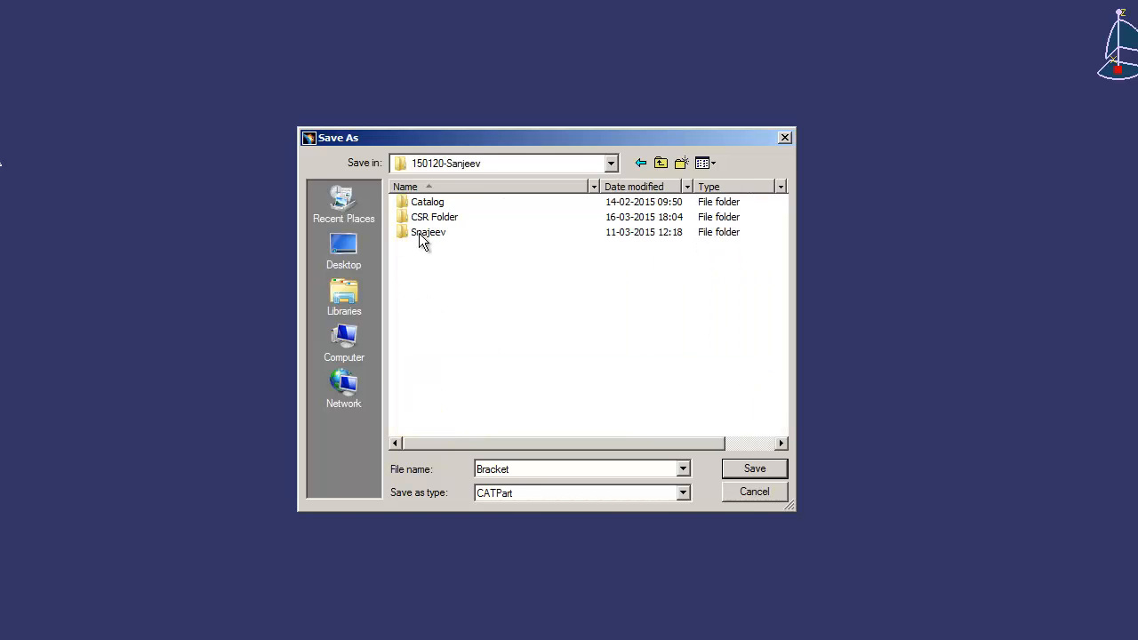
{"action": "double_click", "coordinate": [425, 219]}
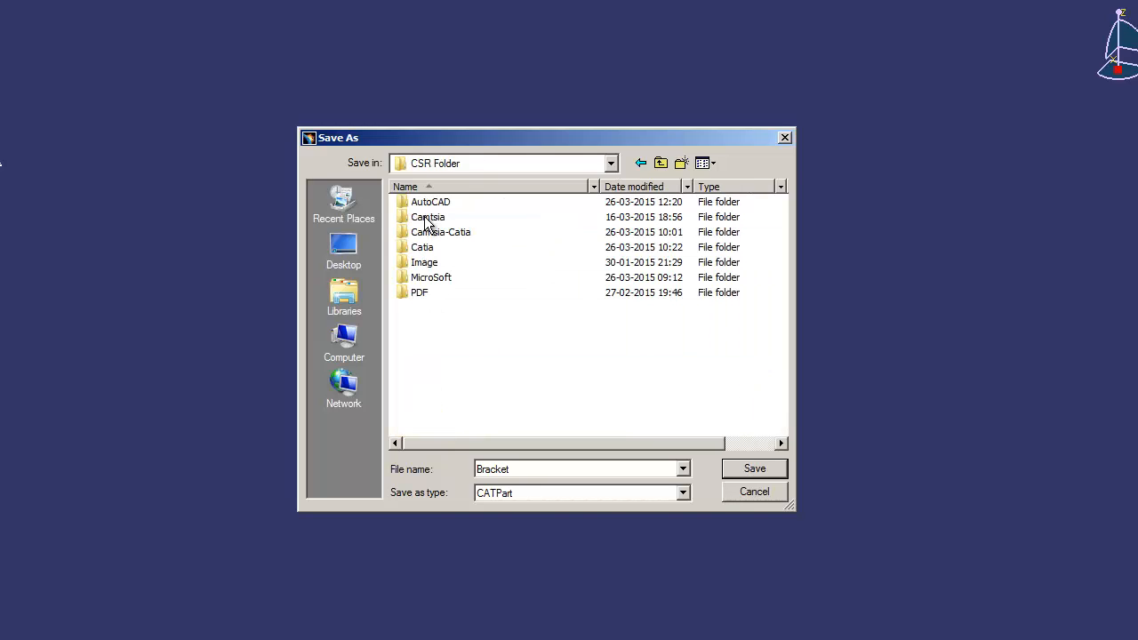
{"action": "left_click", "coordinate": [424, 249]}
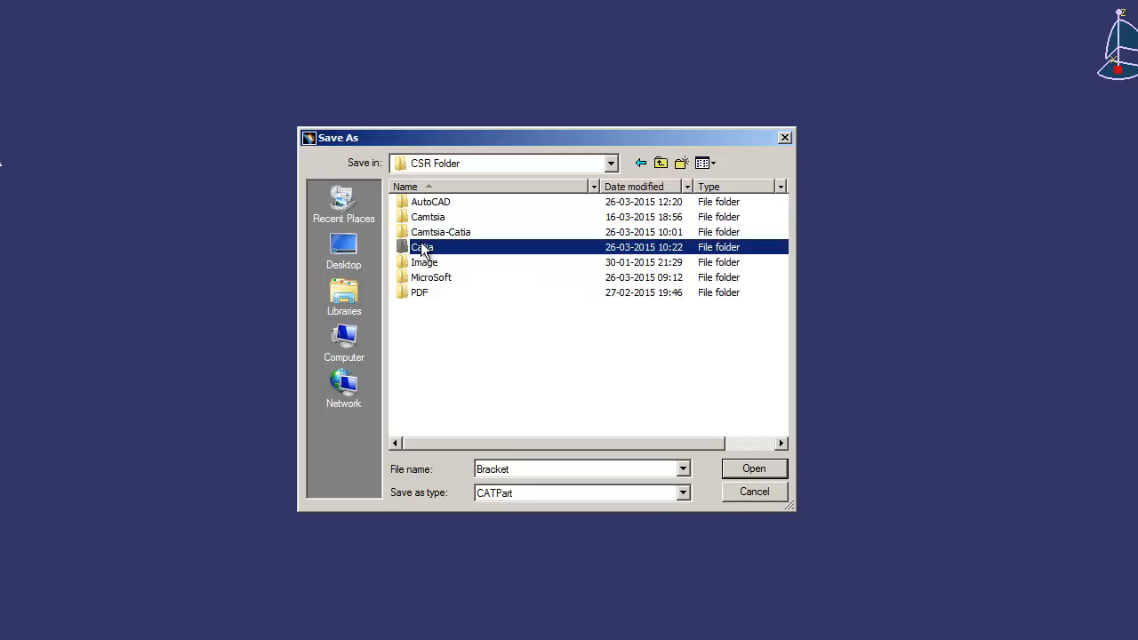
{"action": "double_click", "coordinate": [424, 249]}
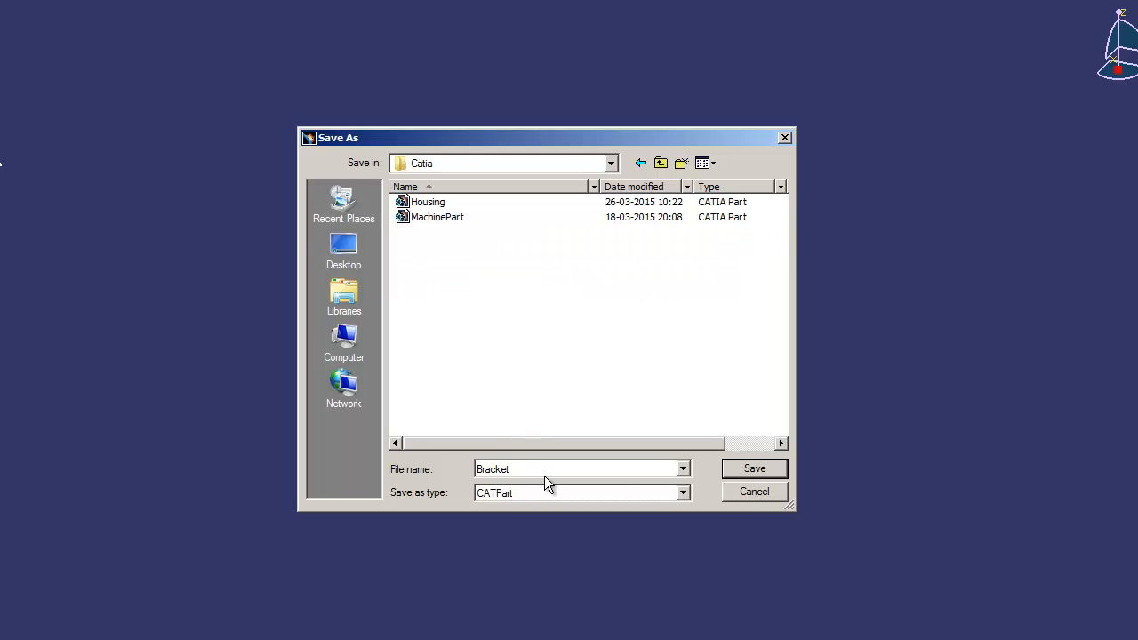
{"action": "left_click", "coordinate": [754, 470]}
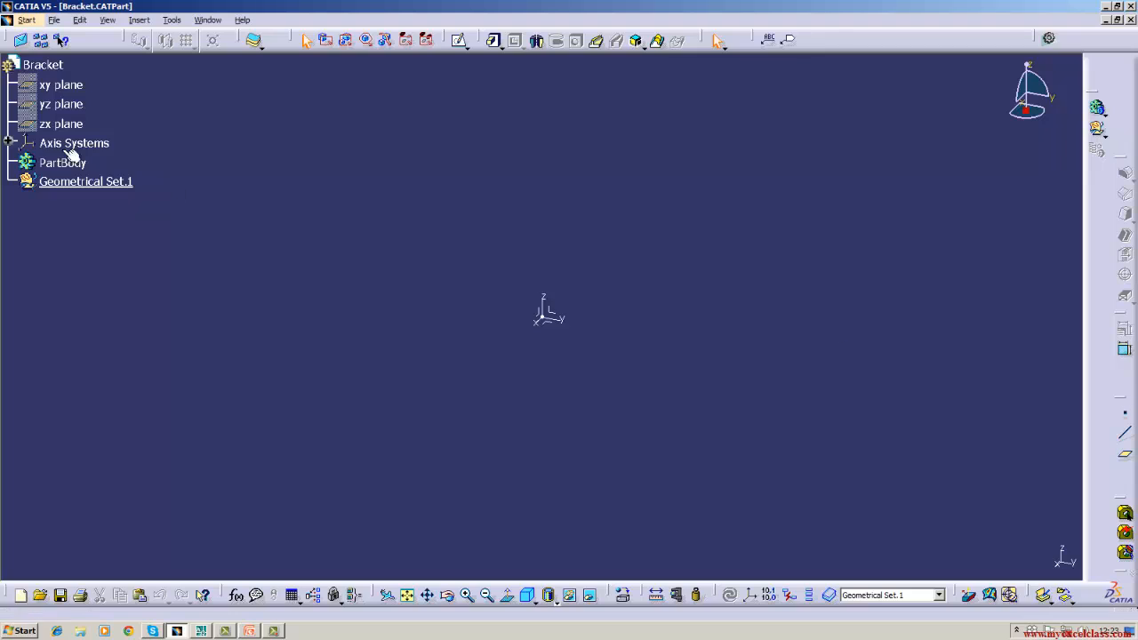
Define PartBody as the in-work object instead of the geometrical set
{"action": "right_click", "coordinate": [71, 184]}
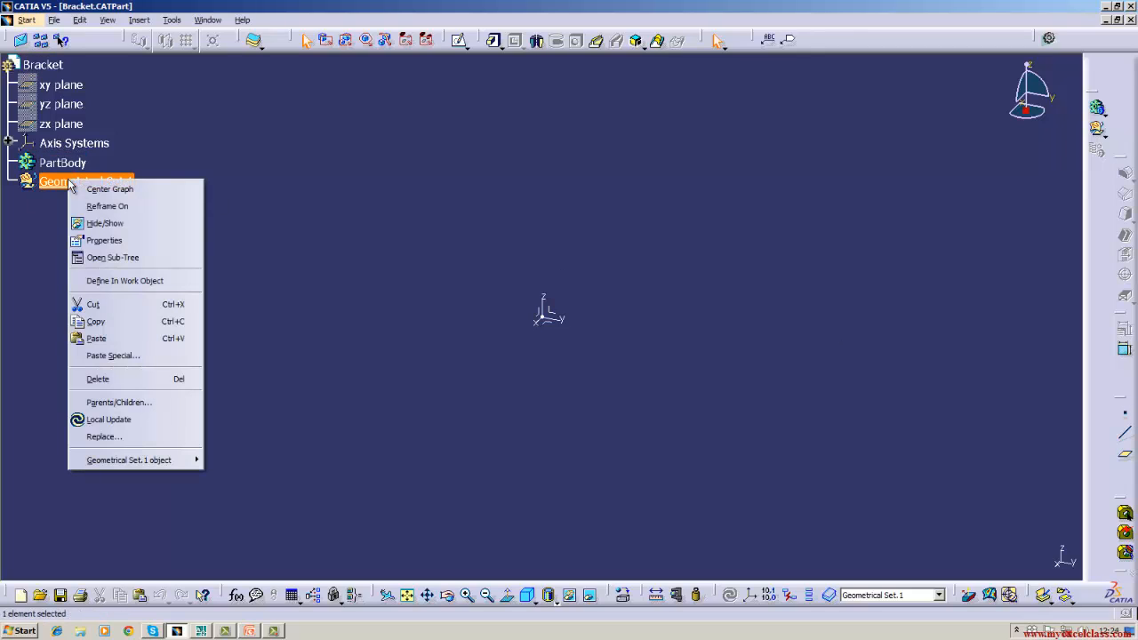
{"action": "left_click", "coordinate": [43, 256]}
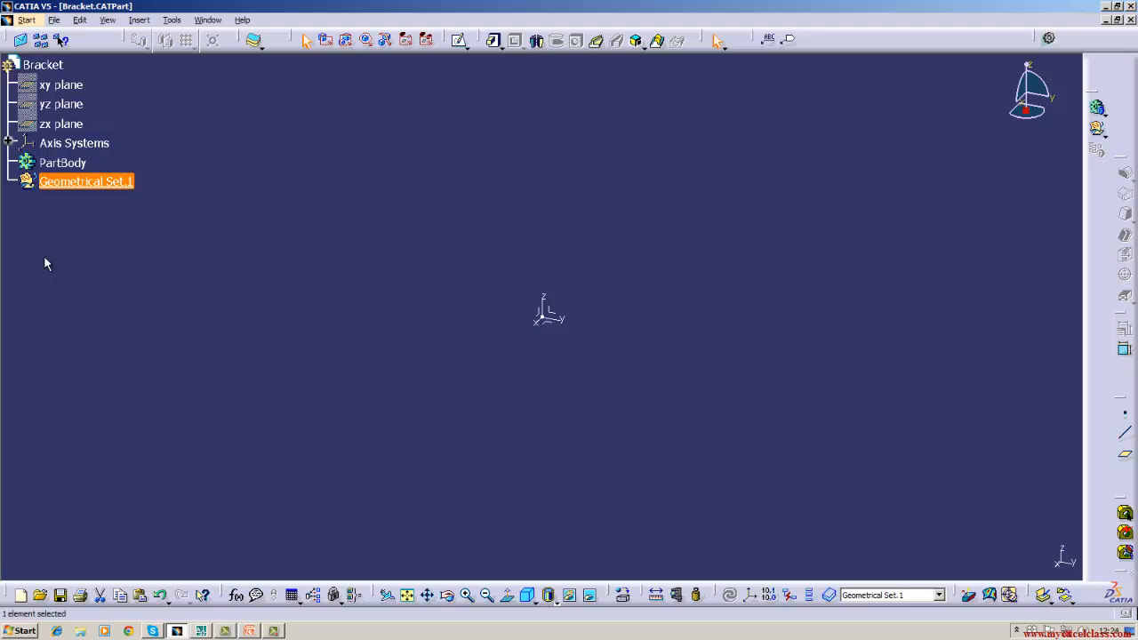
{"action": "right_click", "coordinate": [78, 171]}
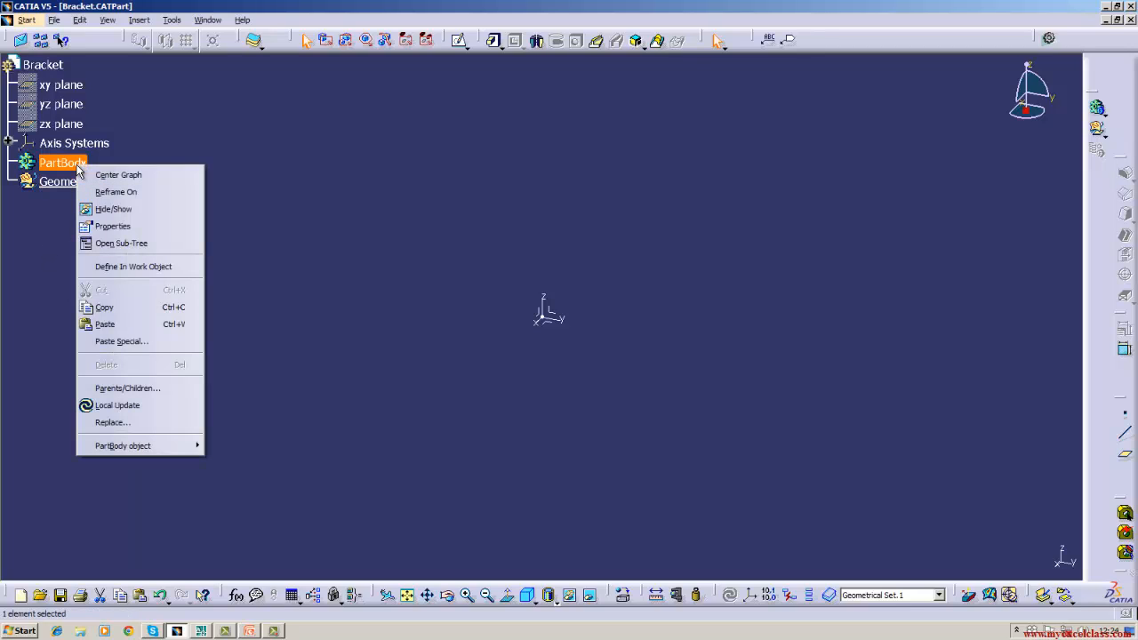
{"action": "left_click", "coordinate": [111, 266]}
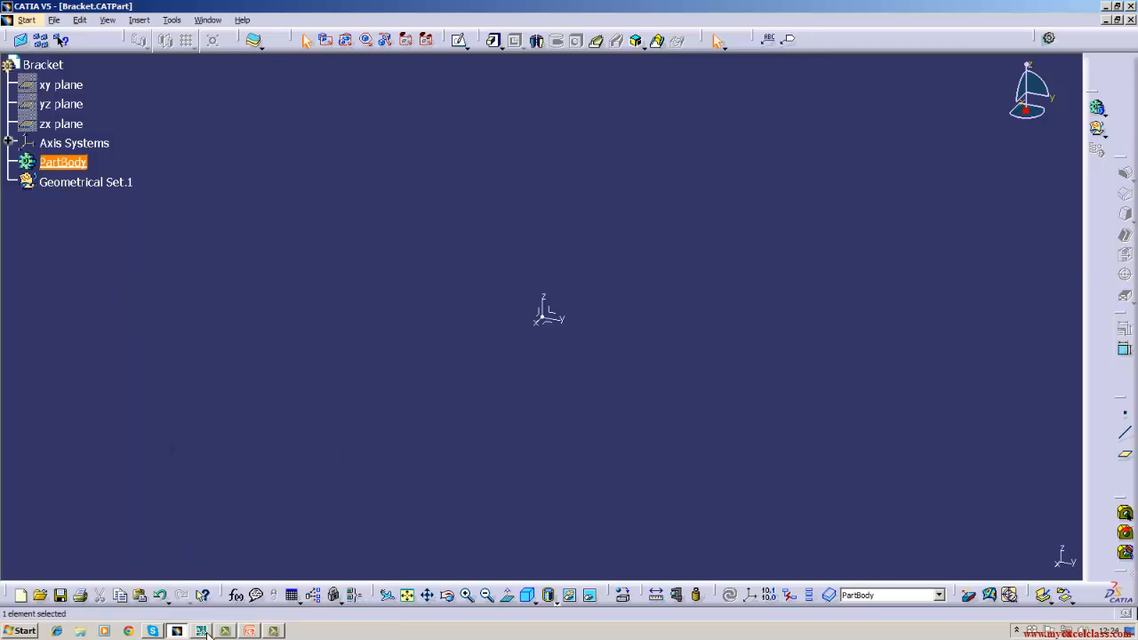
Switch to AutoCAD to examine the plates and dimensions in Bracket.dwg, and return to CATIA
{"action": "left_click", "coordinate": [203, 631]}
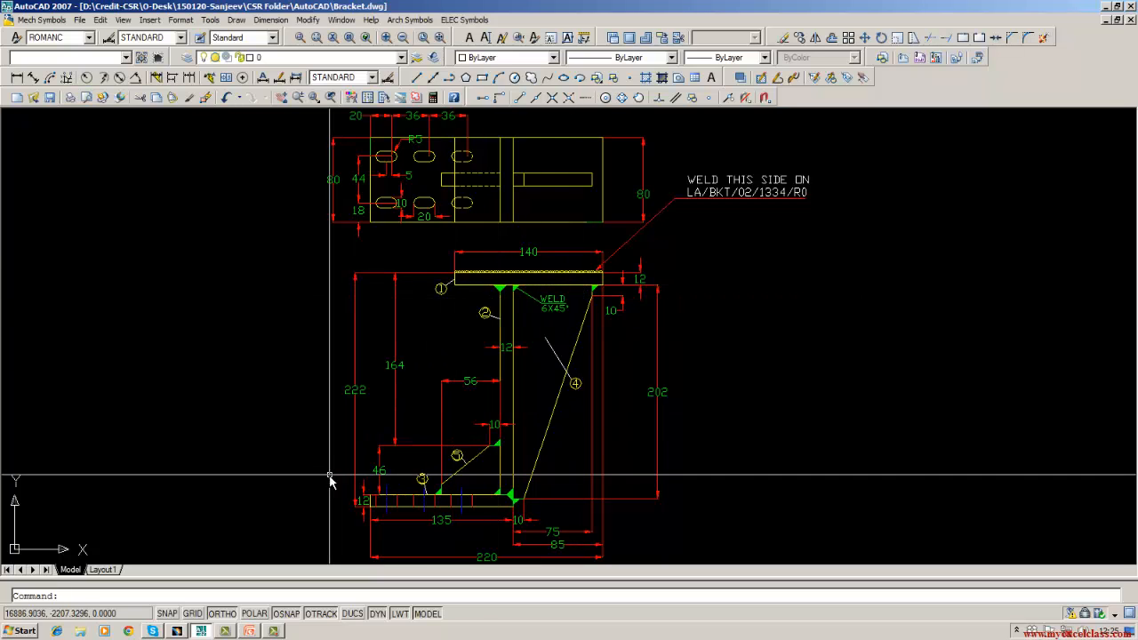
{"action": "mouse_move", "coordinate": [177, 631]}
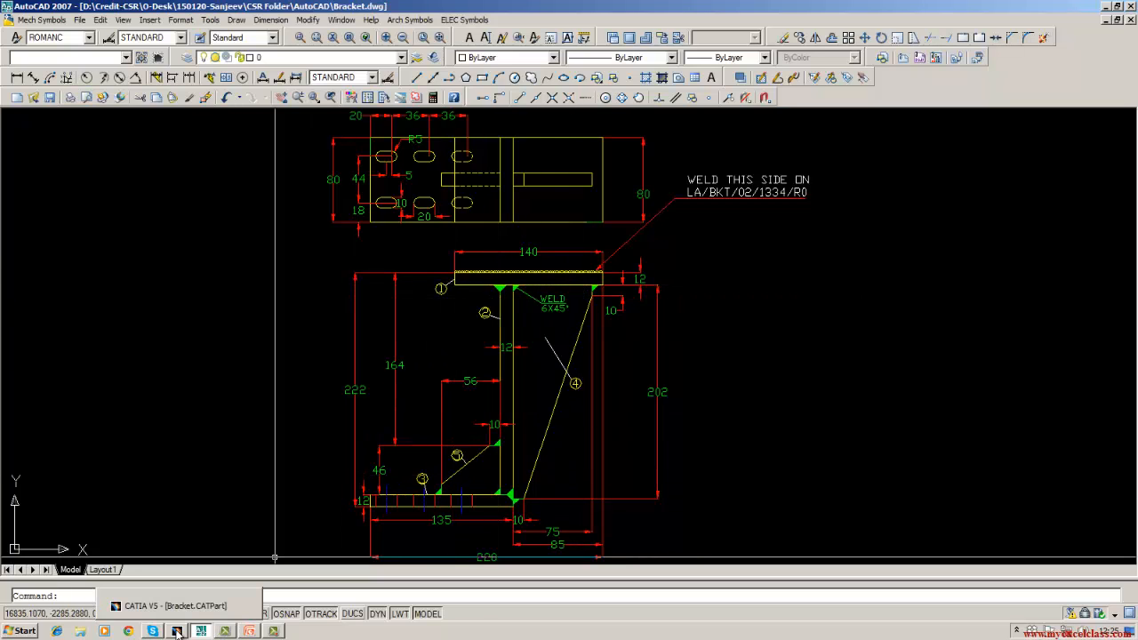
{"action": "left_click", "coordinate": [182, 606]}
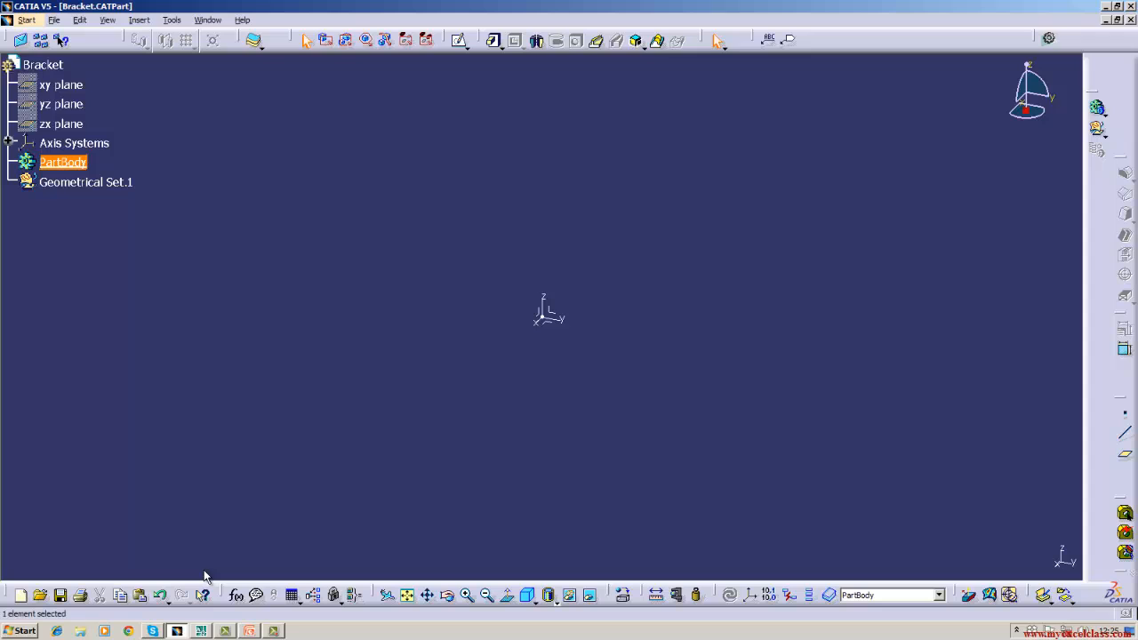
Rename the PartBody feature as TopPlate in its properties
{"action": "right_click", "coordinate": [78, 162]}
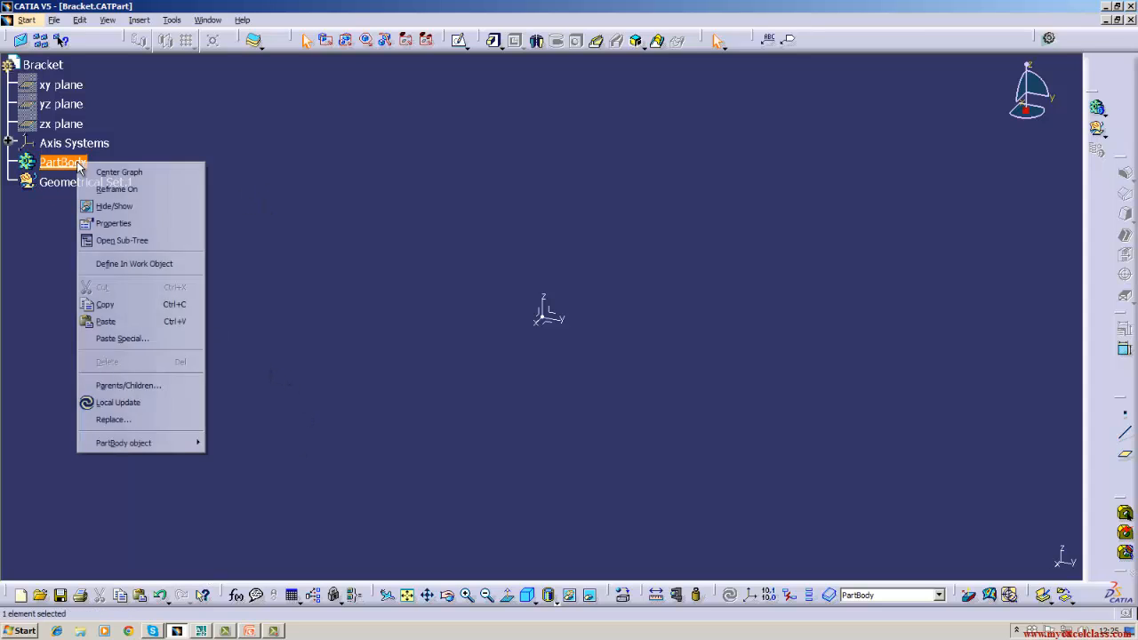
{"action": "left_click", "coordinate": [101, 225]}
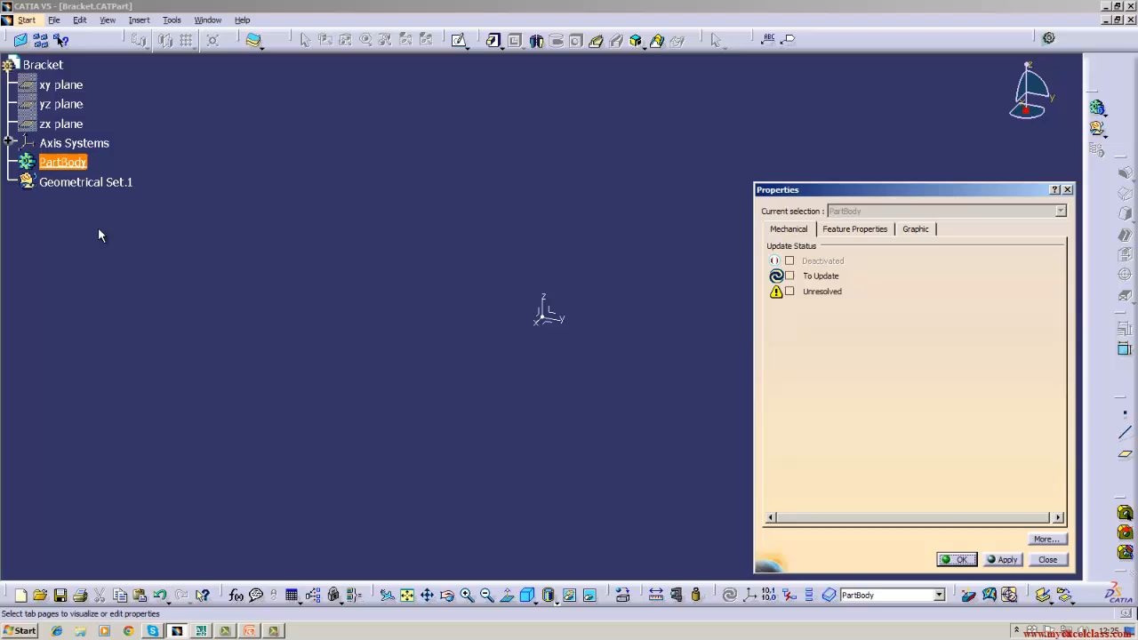
{"action": "left_click", "coordinate": [855, 229]}
{"action": "left_click", "coordinate": [876, 249]}
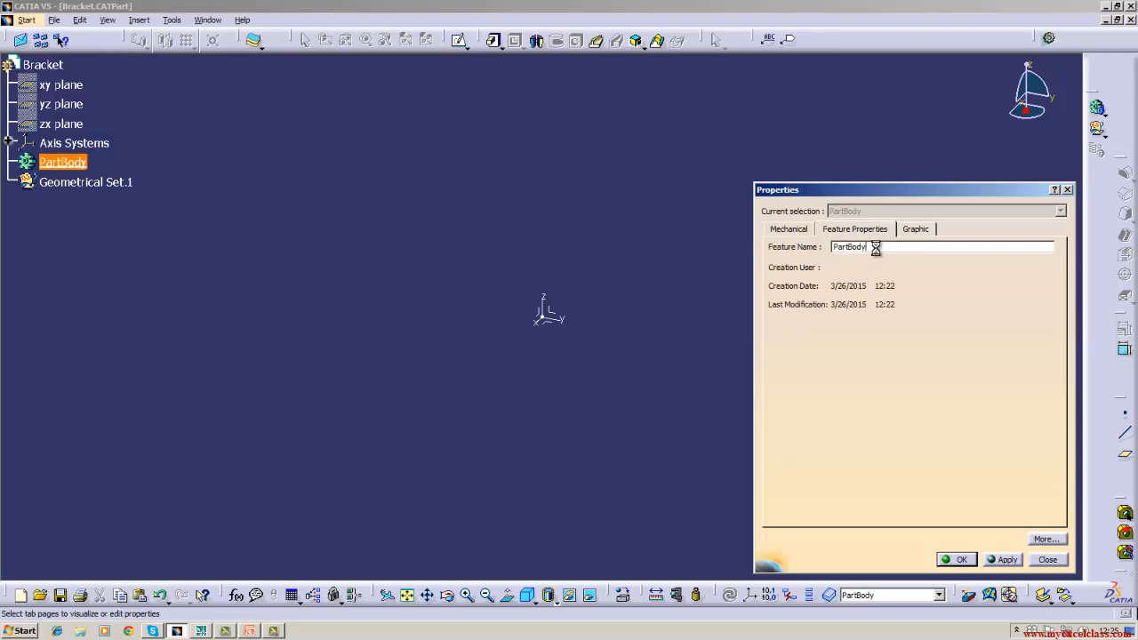
{"action": "key", "text": "BackSpace"}
{"action": "key", "text": "BackSpace"}
{"action": "key", "text": "BackSpace"}
{"action": "key", "text": "BackSpace"}
{"action": "key", "text": "BackSpace"}
{"action": "key", "text": "BackSpace"}
{"action": "key", "text": "BackSpace"}
{"action": "key", "text": "BackSpace"}
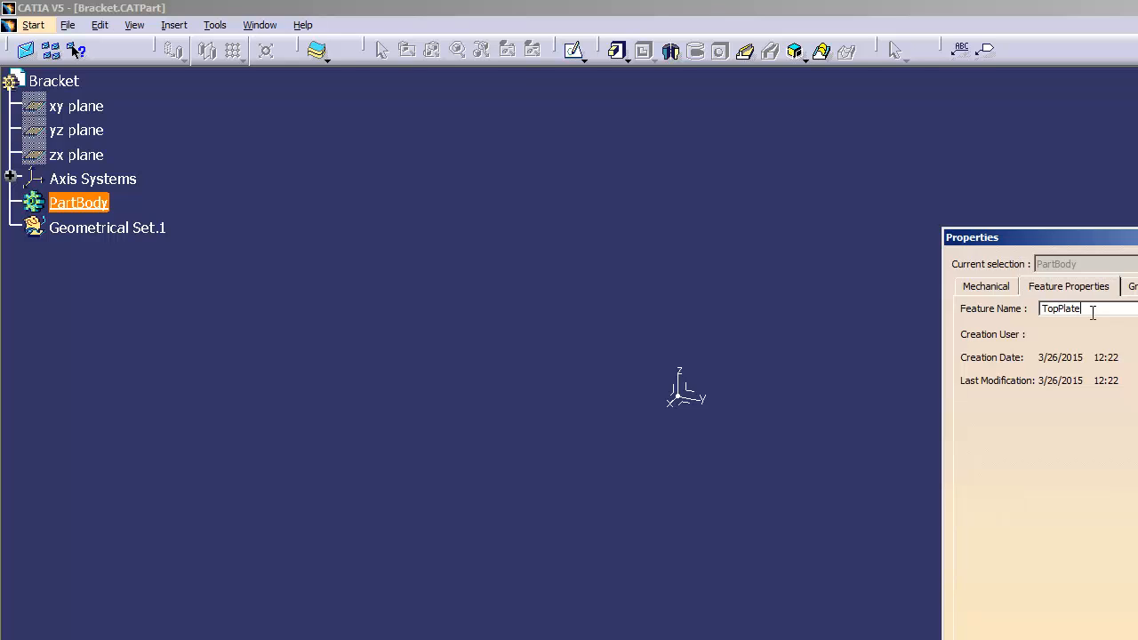
{"action": "key", "text": "Return"}
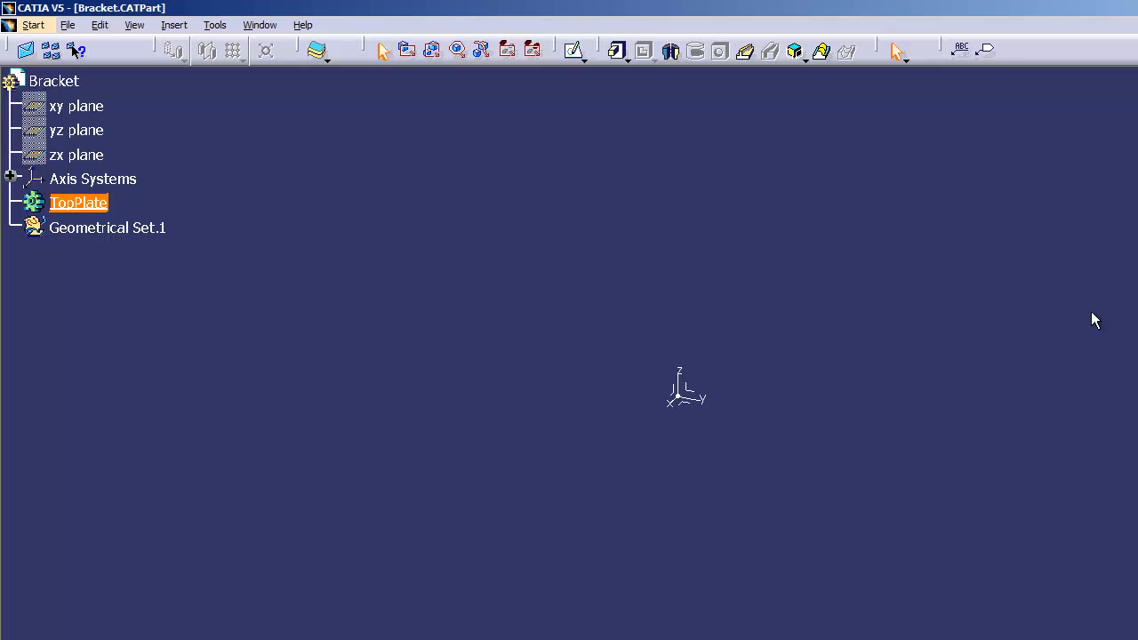
Apply the Steel material from the Metal group of the default material catalog to the Bracket part
{"action": "left_click", "coordinate": [78, 81]}
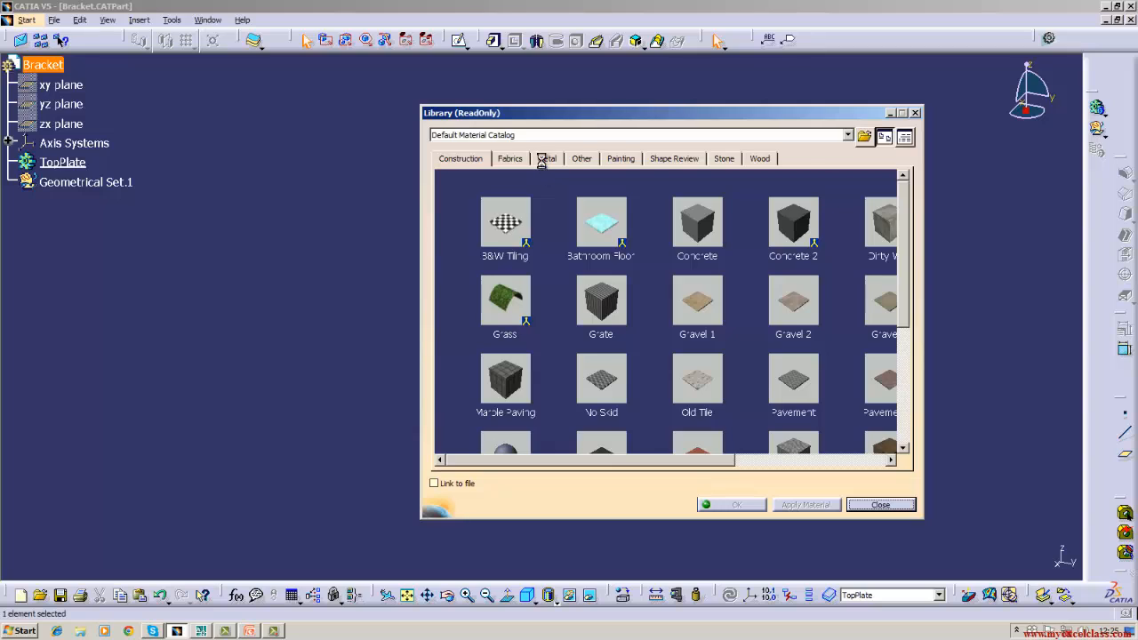
{"action": "left_click", "coordinate": [541, 160]}
{"action": "left_click", "coordinate": [864, 258]}
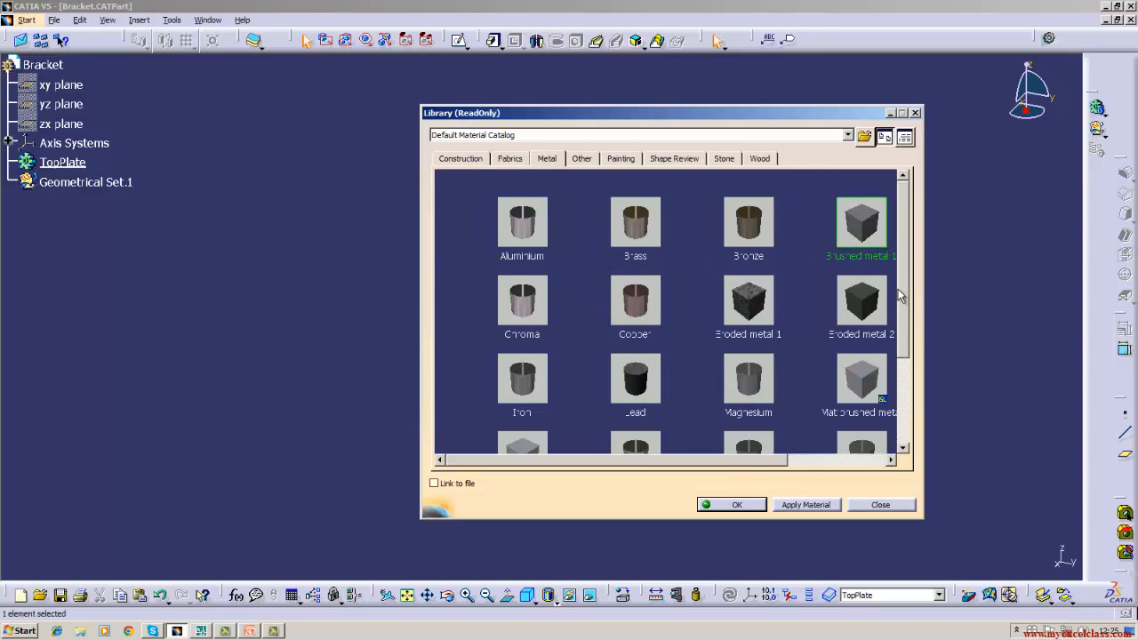
{"action": "scroll", "coordinate": [907, 276], "scroll_direction": "down", "scroll_amount": 1}
{"action": "left_click", "coordinate": [760, 380]}
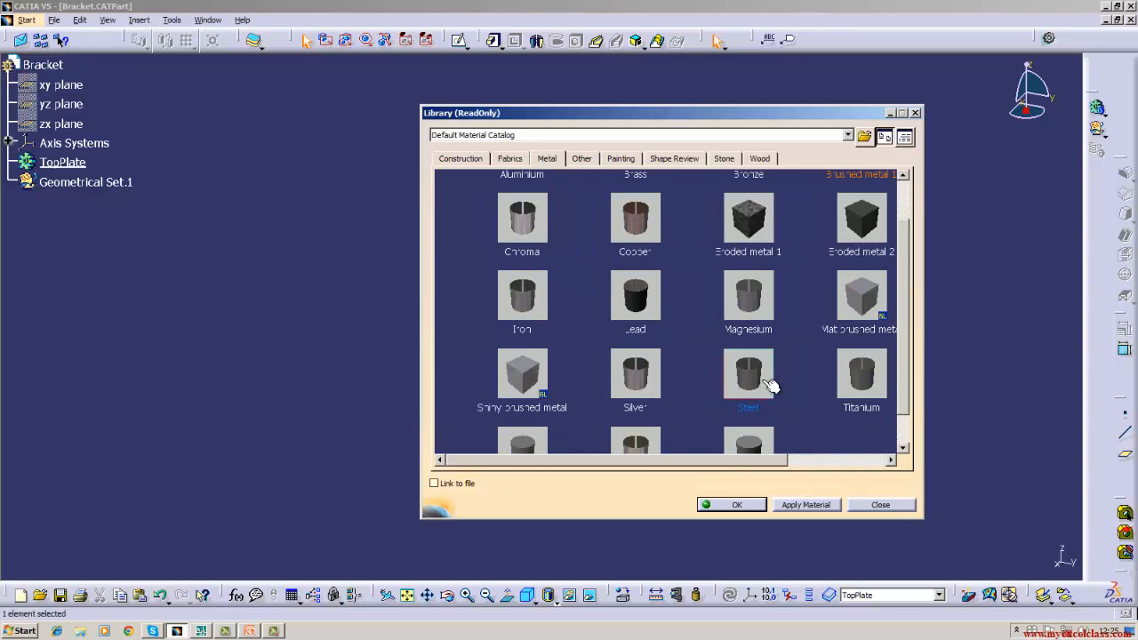
{"action": "left_click", "coordinate": [806, 506]}
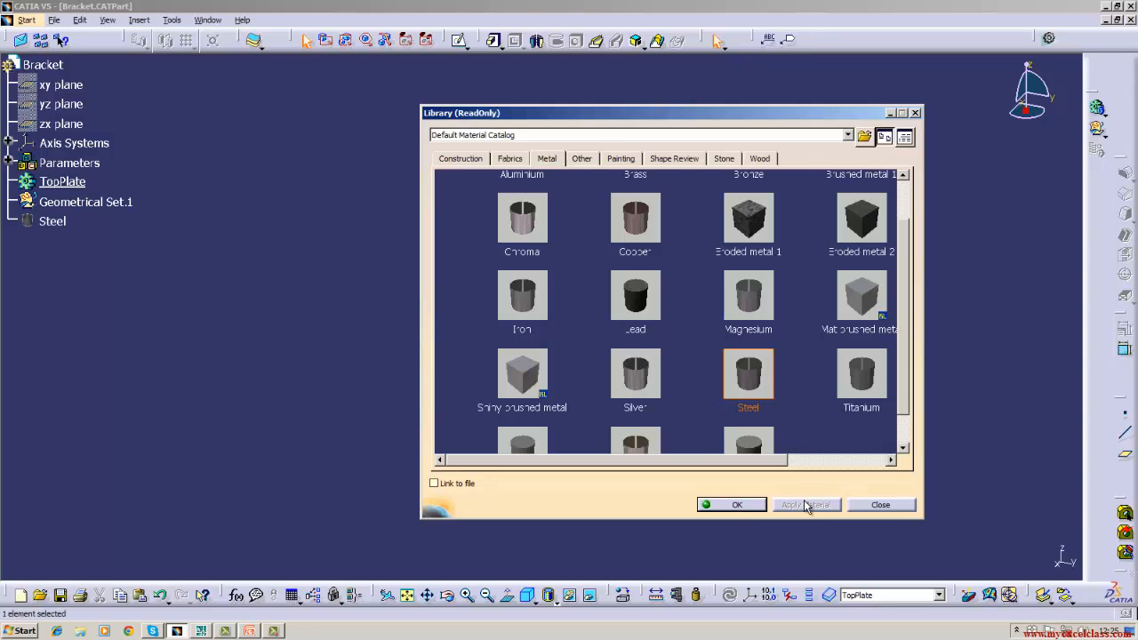
{"action": "left_click", "coordinate": [737, 505]}
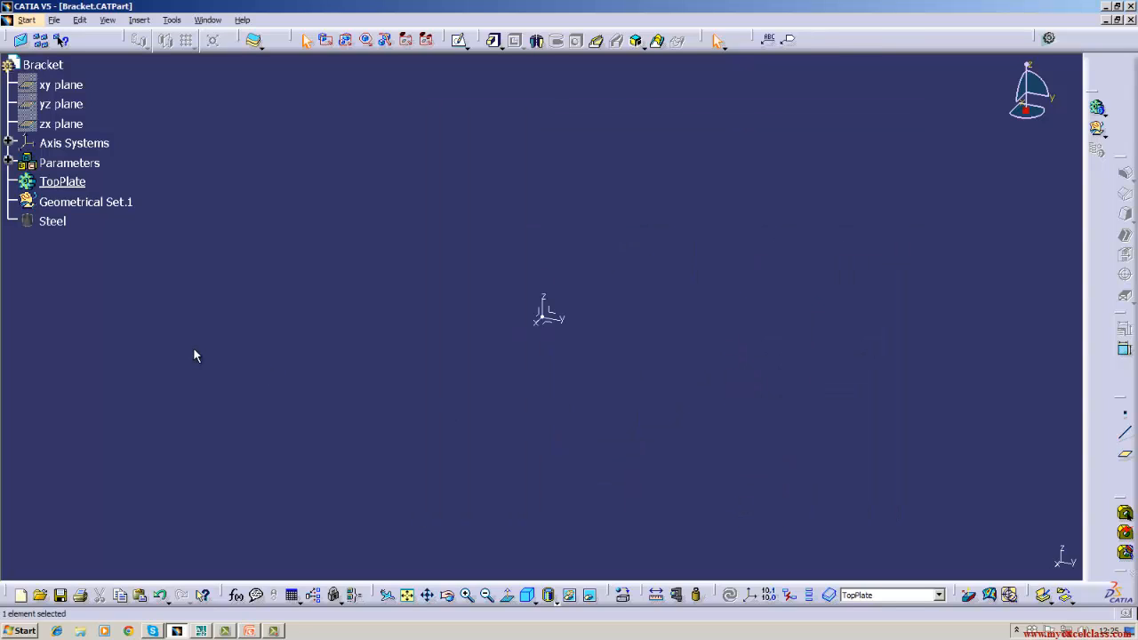
Start a new sketch on the yz plane
{"action": "left_click", "coordinate": [71, 107]}
{"action": "left_click", "coordinate": [459, 41]}
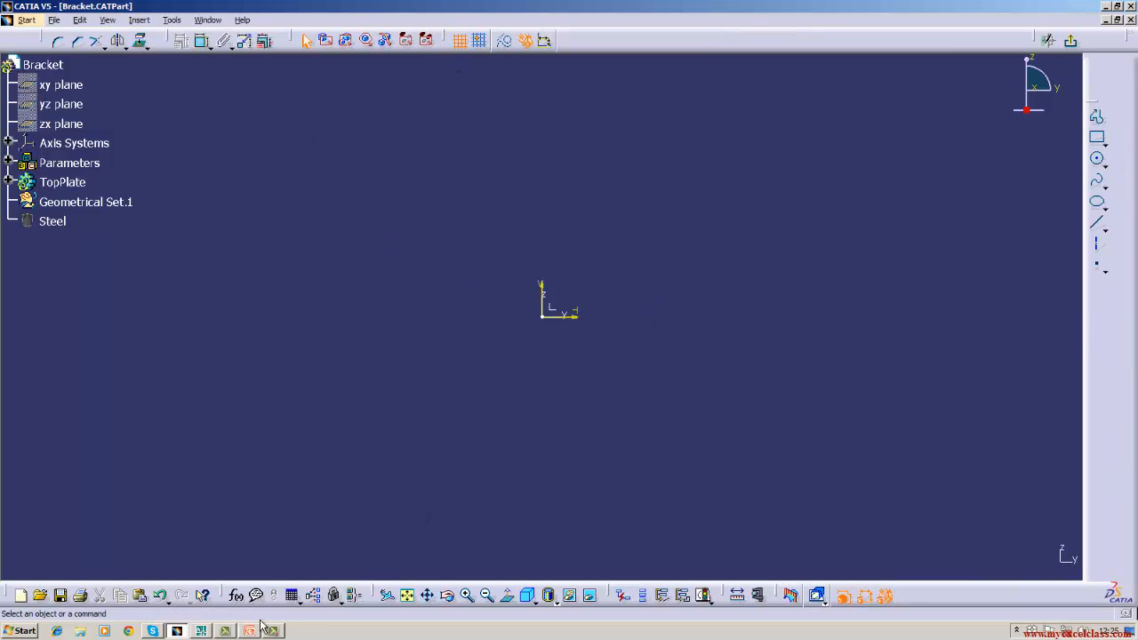
Switch to AutoCAD and examine the top plate's length, width and thickness in the bracket drawing
{"action": "left_click", "coordinate": [201, 630]}
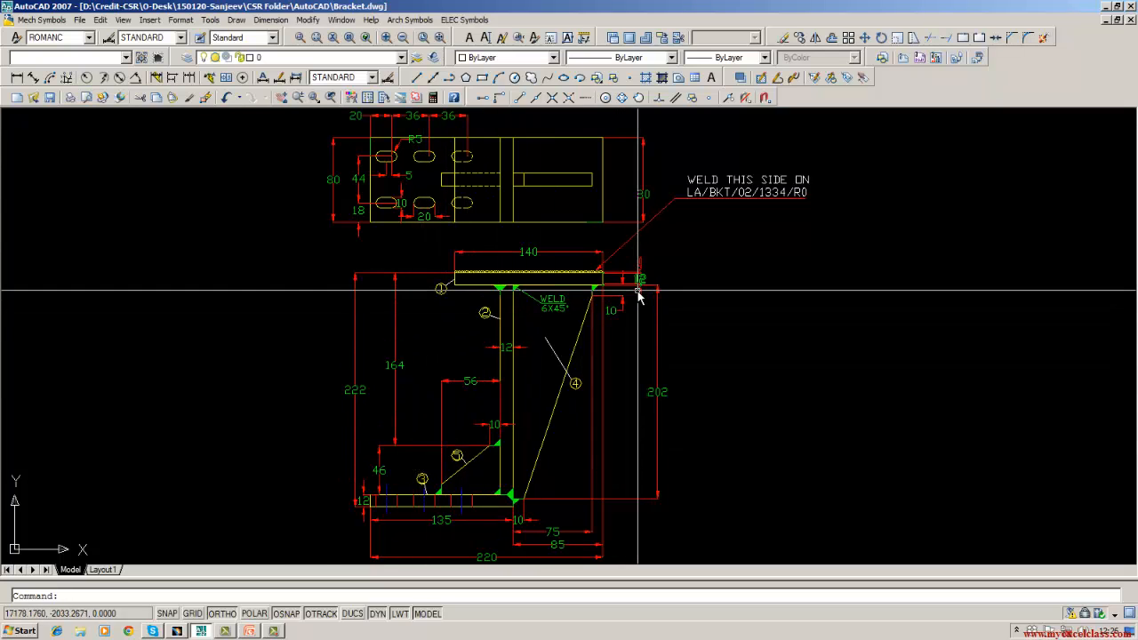
{"action": "scroll", "coordinate": [638, 296], "scroll_direction": "up", "scroll_amount": 2}
{"action": "scroll", "coordinate": [520, 286], "scroll_direction": "down", "scroll_amount": 3}
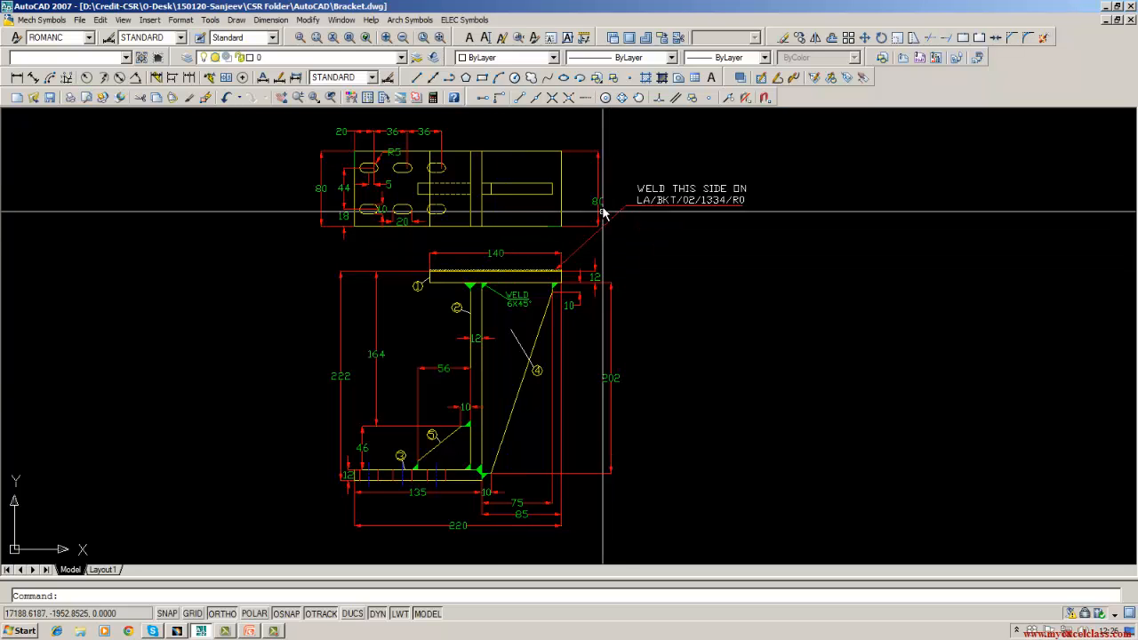
{"action": "scroll", "coordinate": [589, 203], "scroll_direction": "up", "scroll_amount": 4}
{"action": "scroll", "coordinate": [590, 204], "scroll_direction": "down", "scroll_amount": 2}
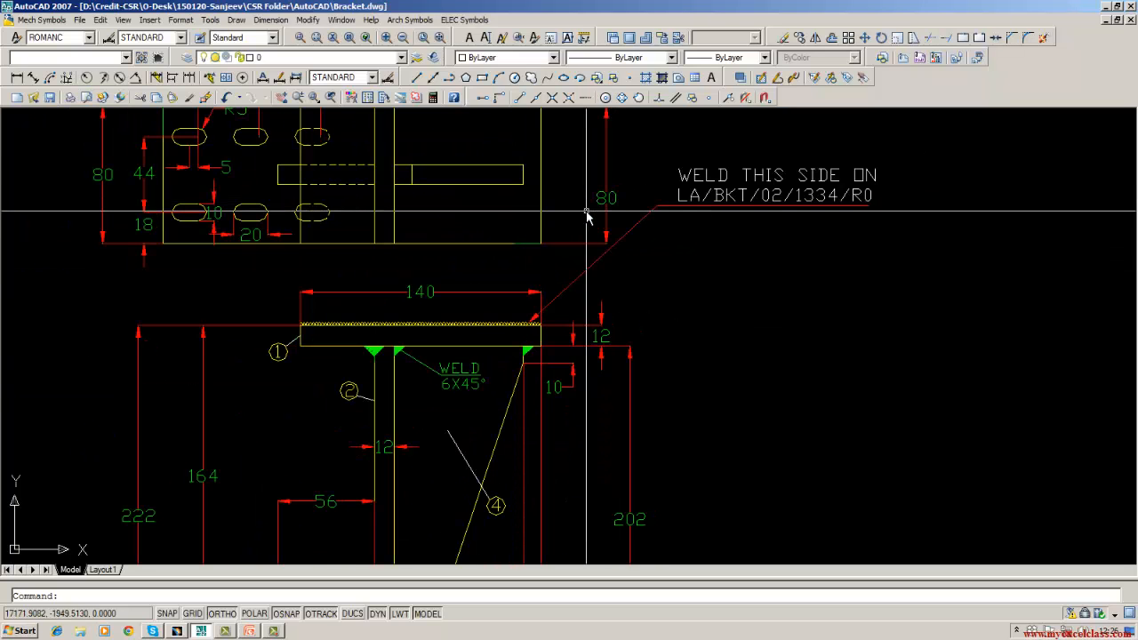
Return to CATIA and sketch a rectangle from the origin, about 142 mm wide and 35 mm high
{"action": "left_click", "coordinate": [179, 630]}
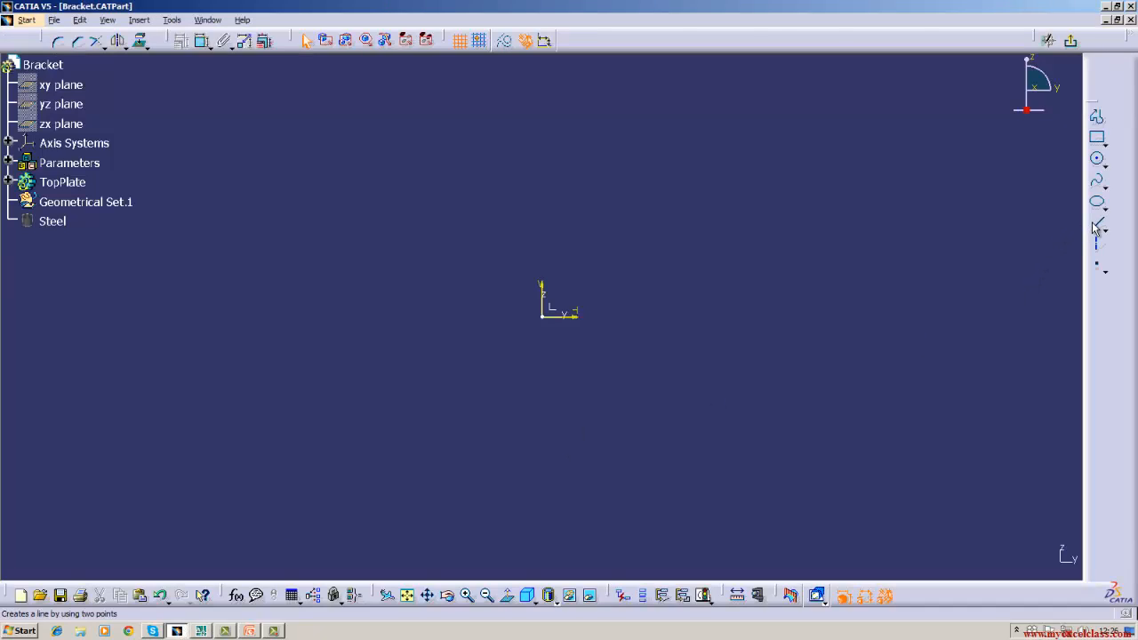
{"action": "left_click", "coordinate": [1097, 137]}
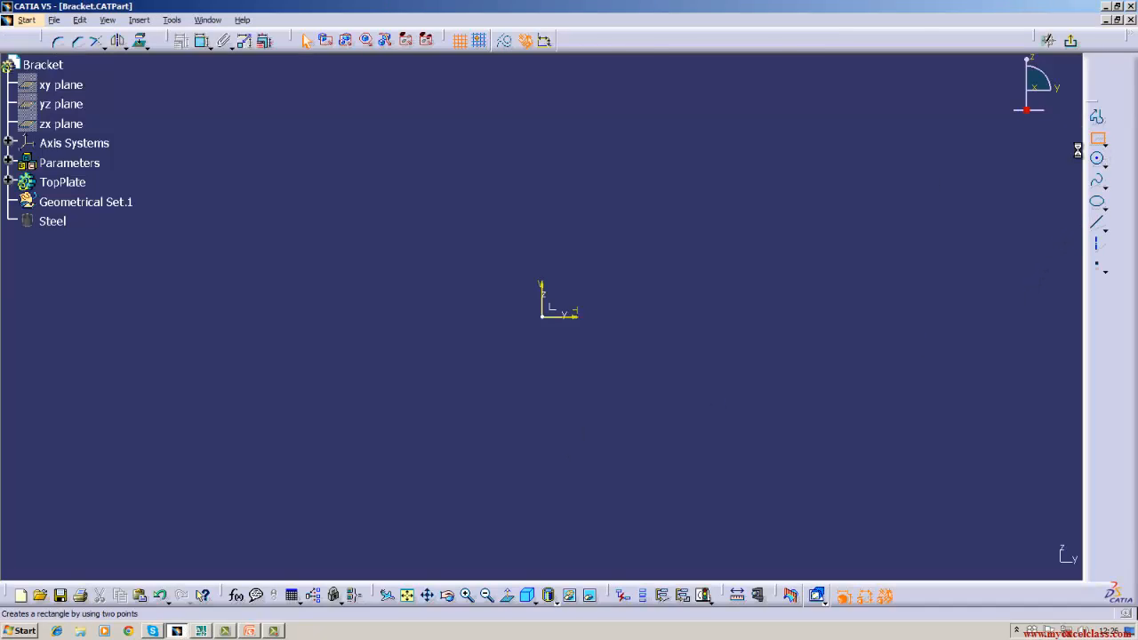
{"action": "left_click", "coordinate": [542, 317]}
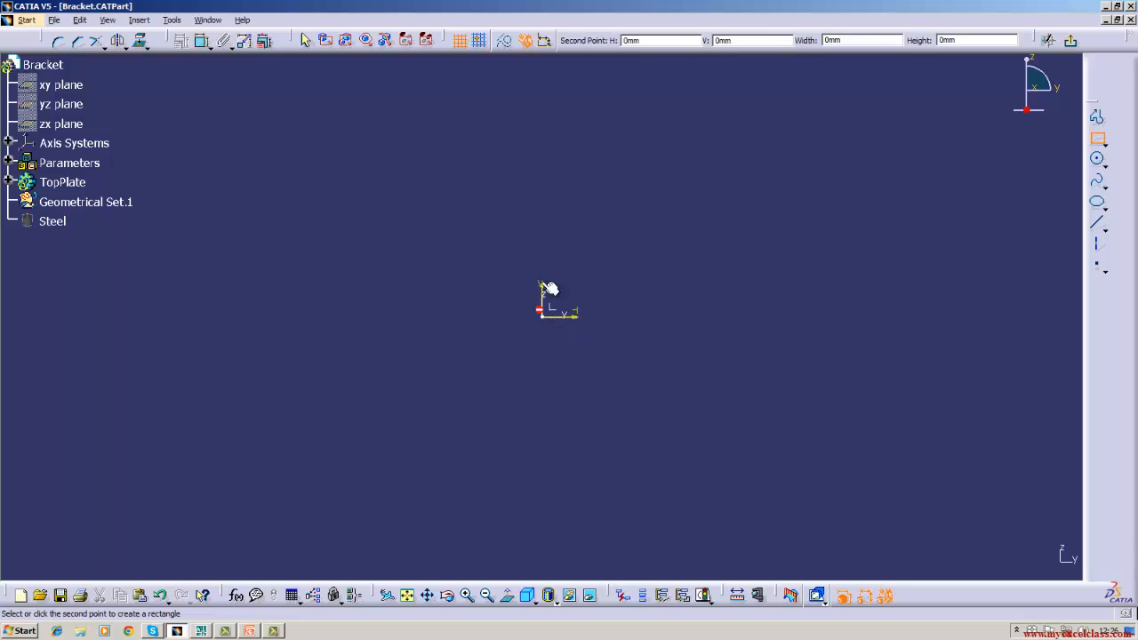
{"action": "left_click", "coordinate": [853, 241]}
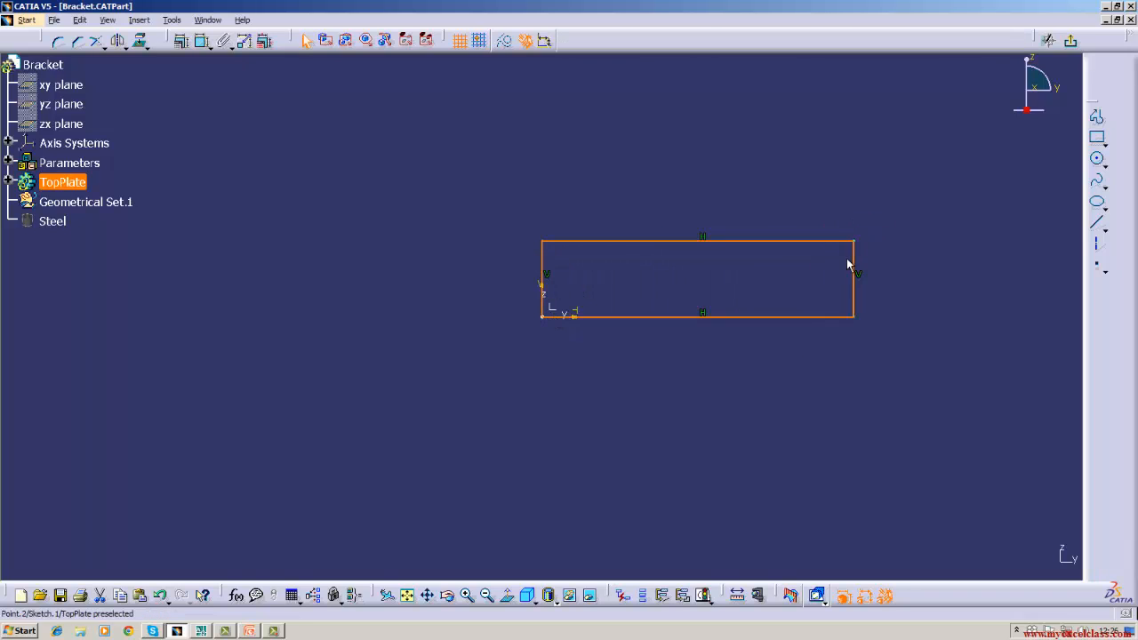
Dimension the rectangle's height and set it to 12 mm
{"action": "left_click", "coordinate": [201, 40]}
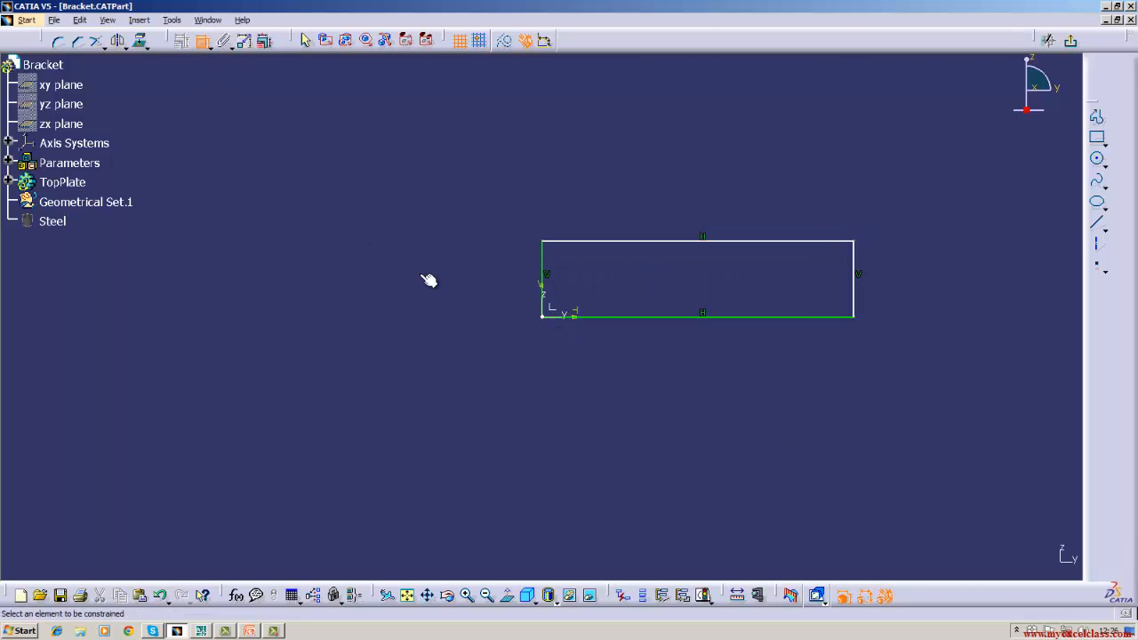
{"action": "left_click", "coordinate": [546, 257]}
{"action": "left_click", "coordinate": [492, 293]}
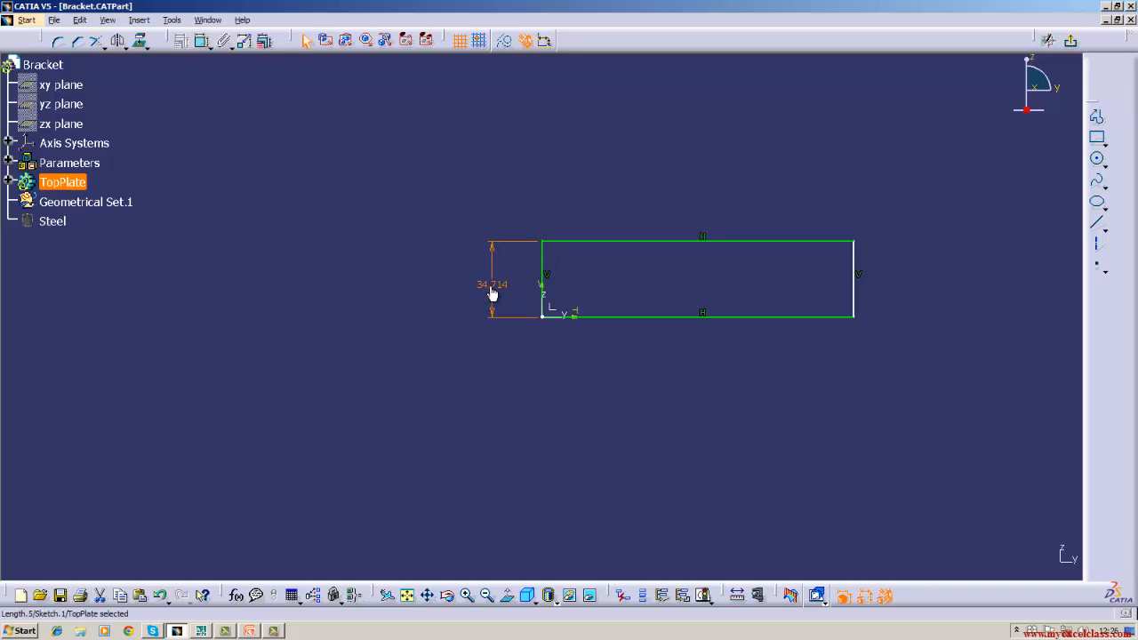
{"action": "double_click", "coordinate": [492, 289]}
{"action": "type", "text": "1"}
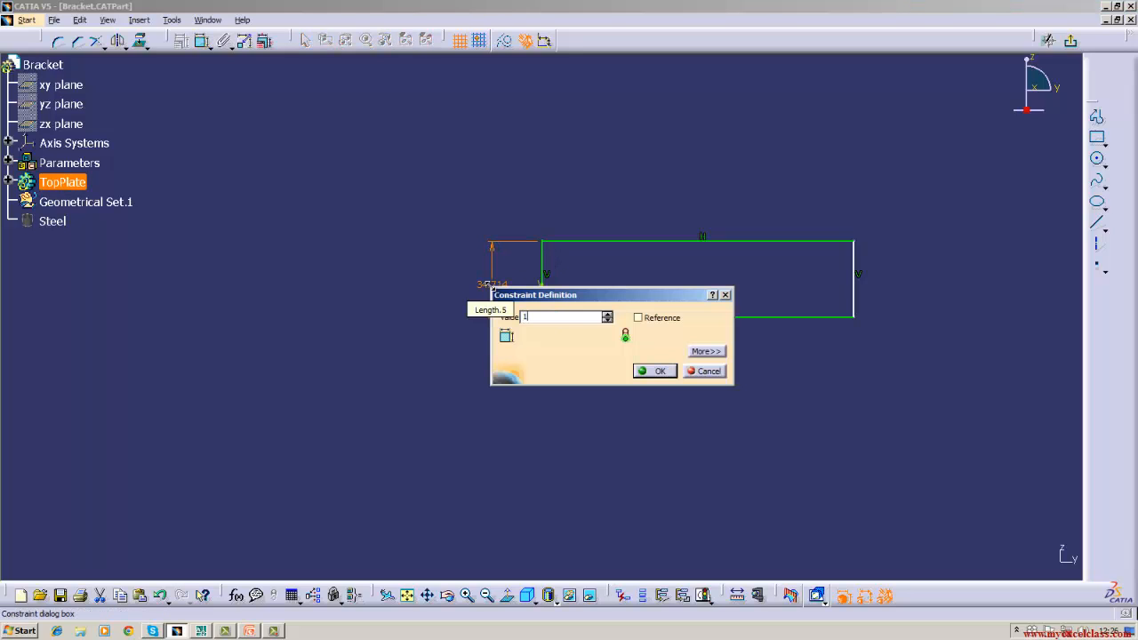
{"action": "type", "text": "2"}
{"action": "key", "text": "Return"}
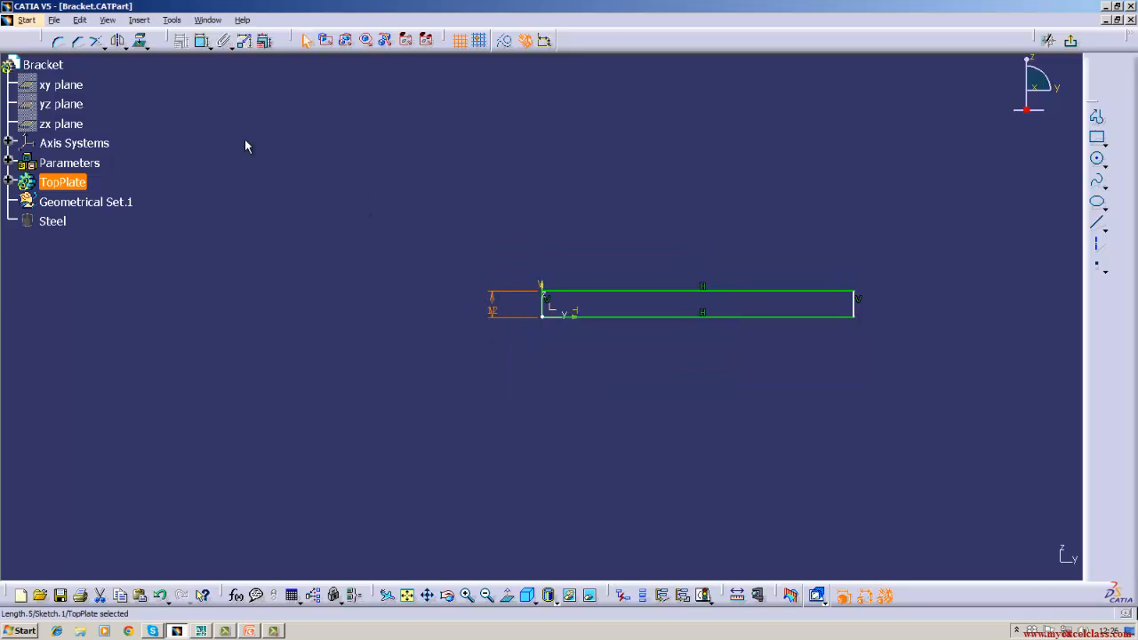
Dimension the rectangle's width and set it to 140 mm
{"action": "left_click", "coordinate": [201, 630]}
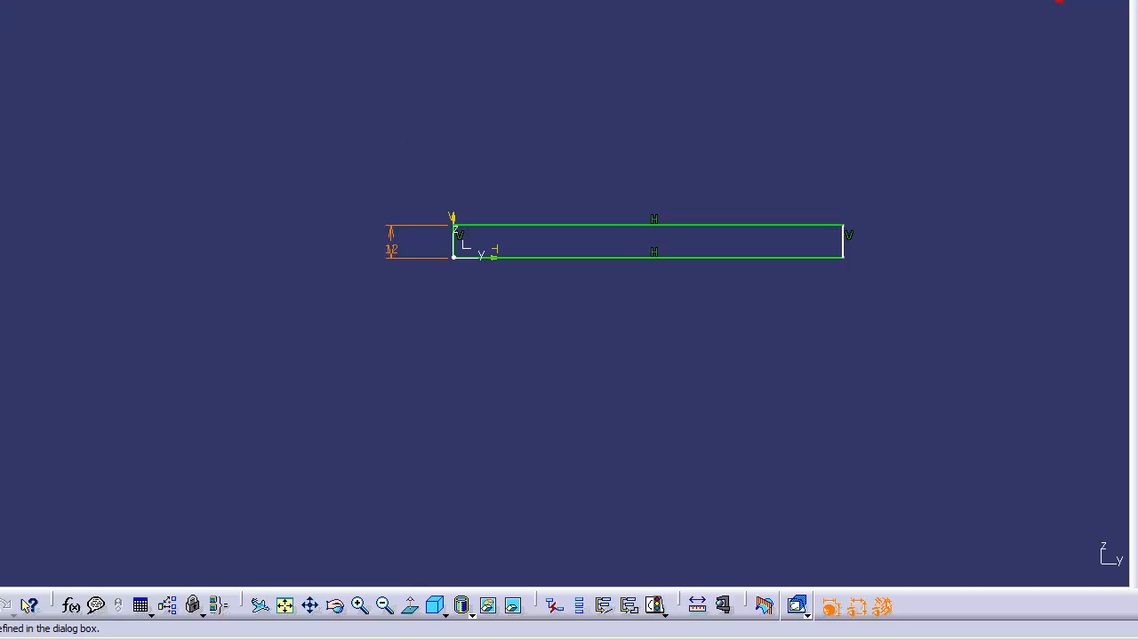
{"action": "left_click", "coordinate": [653, 229]}
{"action": "left_click", "coordinate": [627, 158]}
{"action": "double_click", "coordinate": [625, 159]}
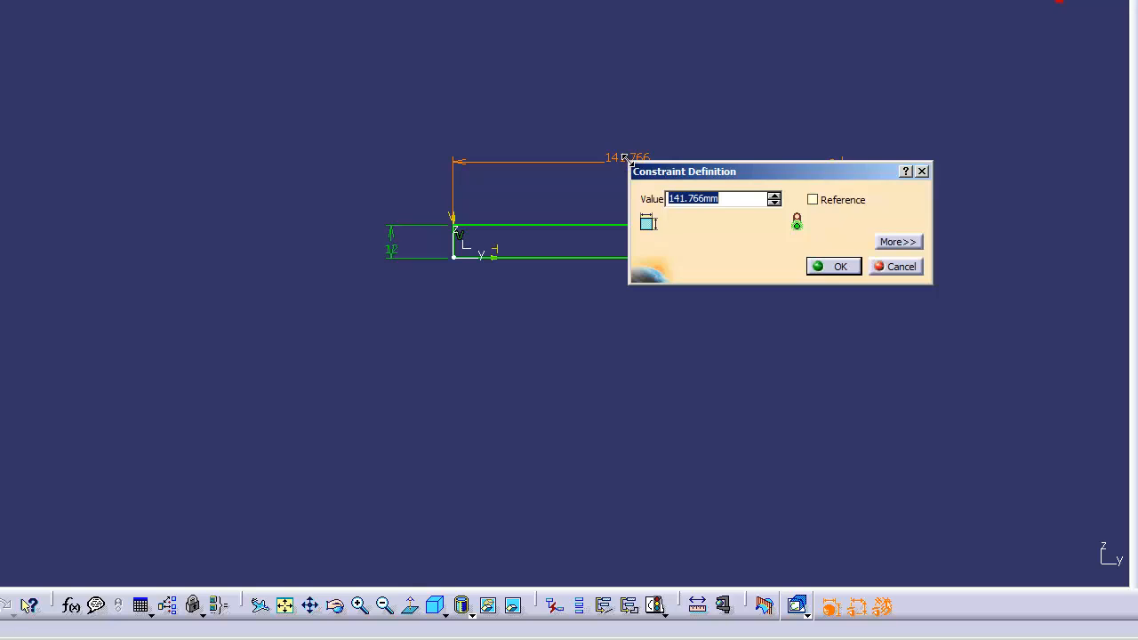
{"action": "type", "text": "140"}
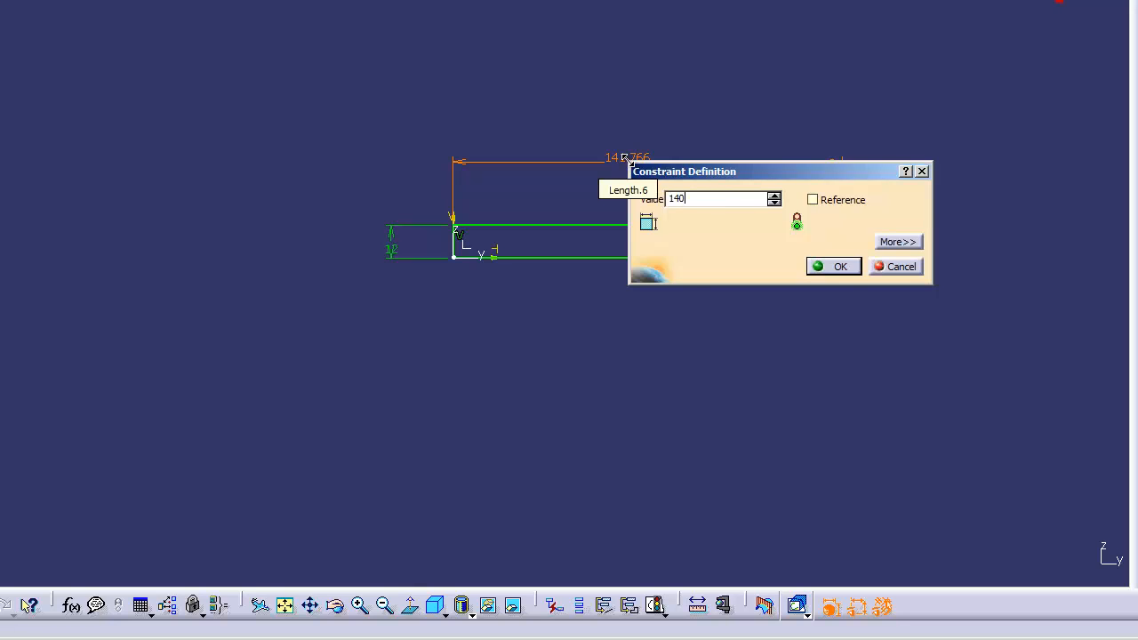
{"action": "key", "text": "Return"}
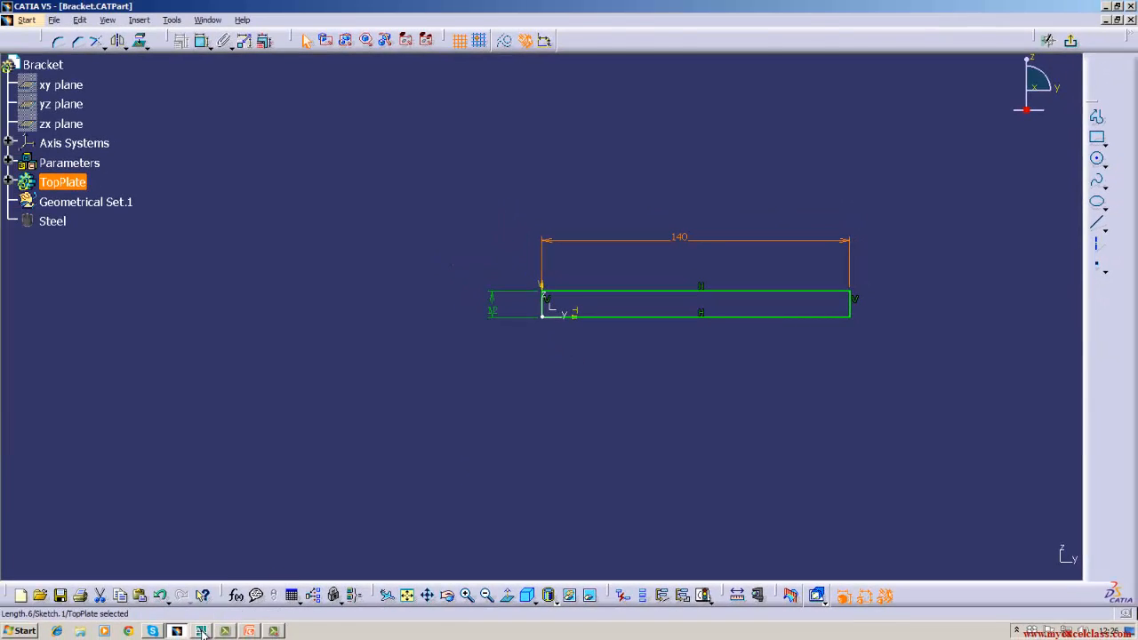
Switch to AutoCAD to check the top plate's depth in the plan view, and return to CATIA
{"action": "left_click", "coordinate": [203, 630]}
{"action": "middle_click_drag", "start_coordinate": [446, 328], "coordinate": [433, 489]}
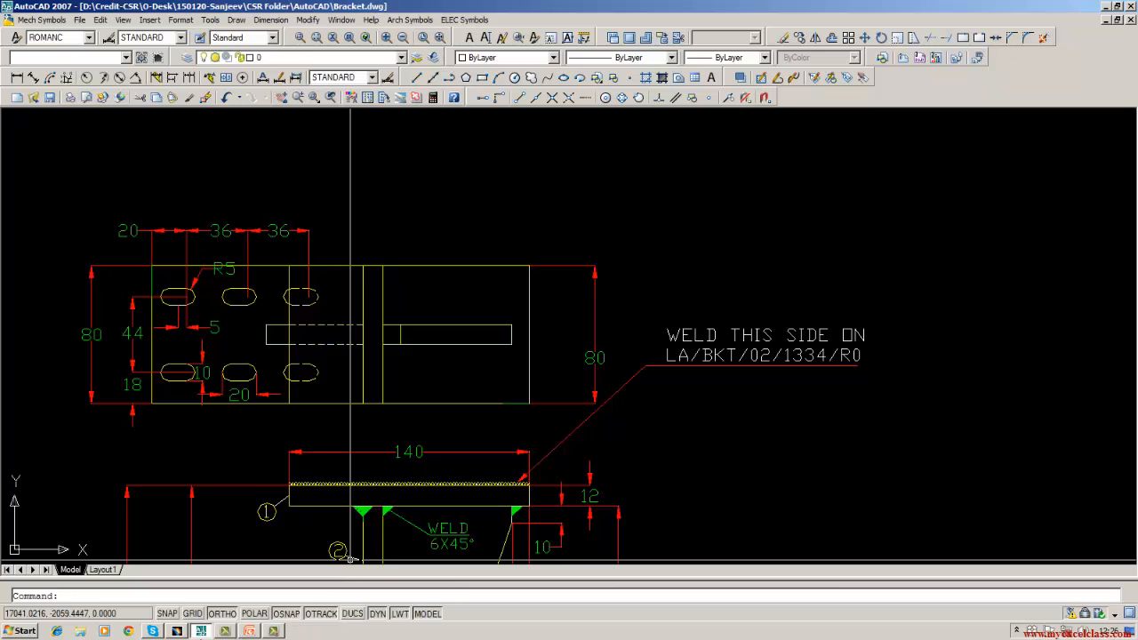
{"action": "left_click", "coordinate": [177, 631]}
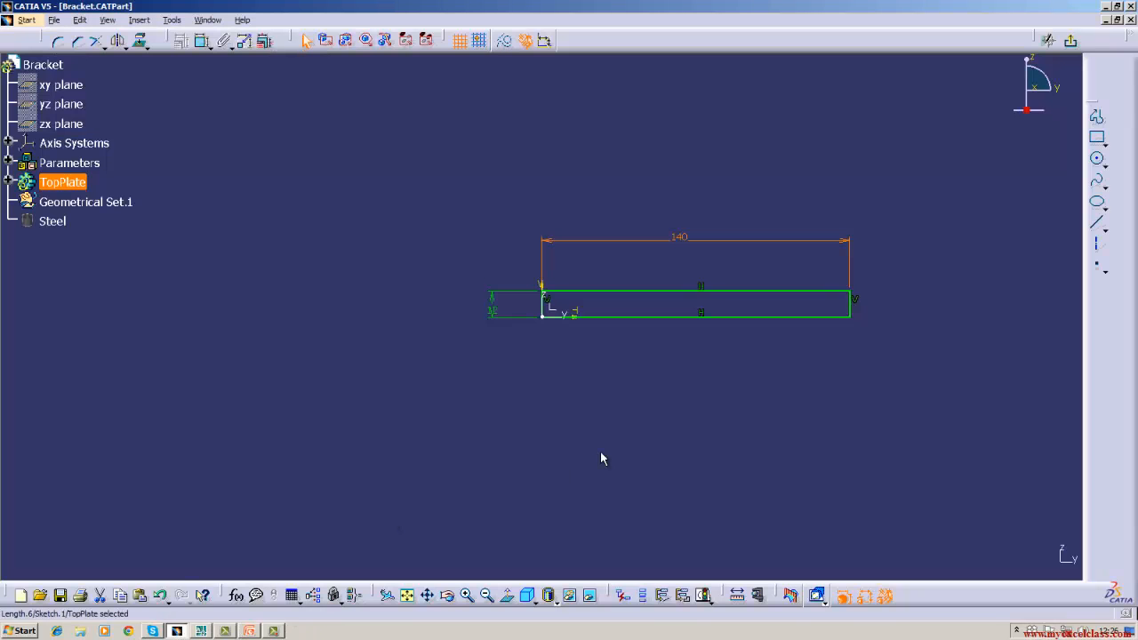
Exit the sketch and create a Pad from it with Mirrored extent and a length of 40 mm
{"action": "left_click", "coordinate": [1071, 43]}
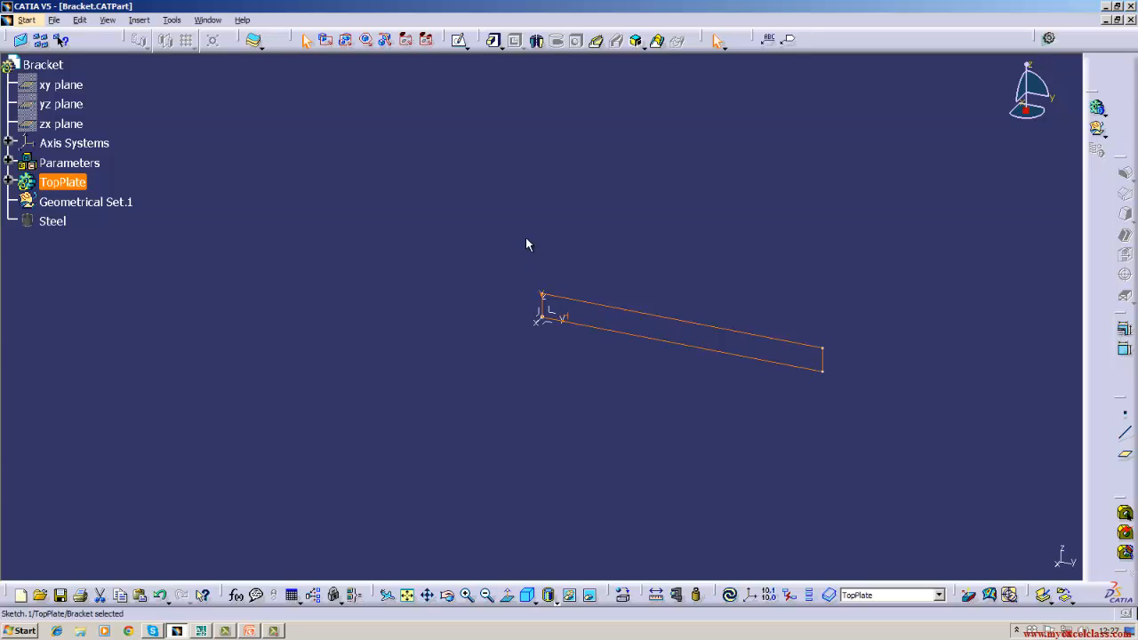
{"action": "left_click", "coordinate": [494, 41]}
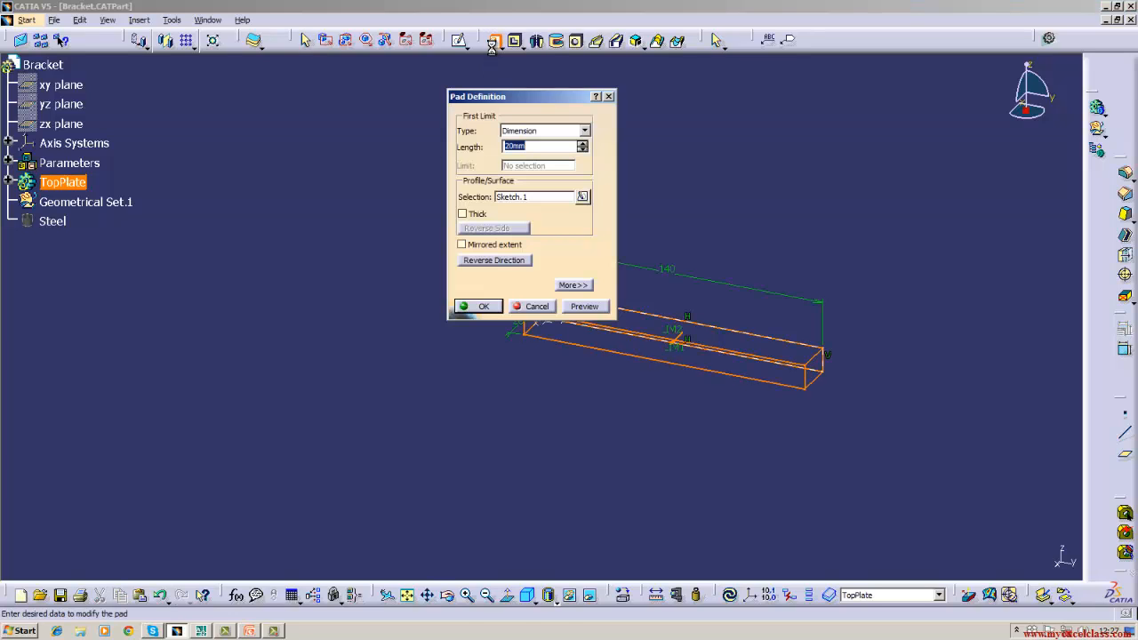
{"action": "left_click", "coordinate": [461, 244]}
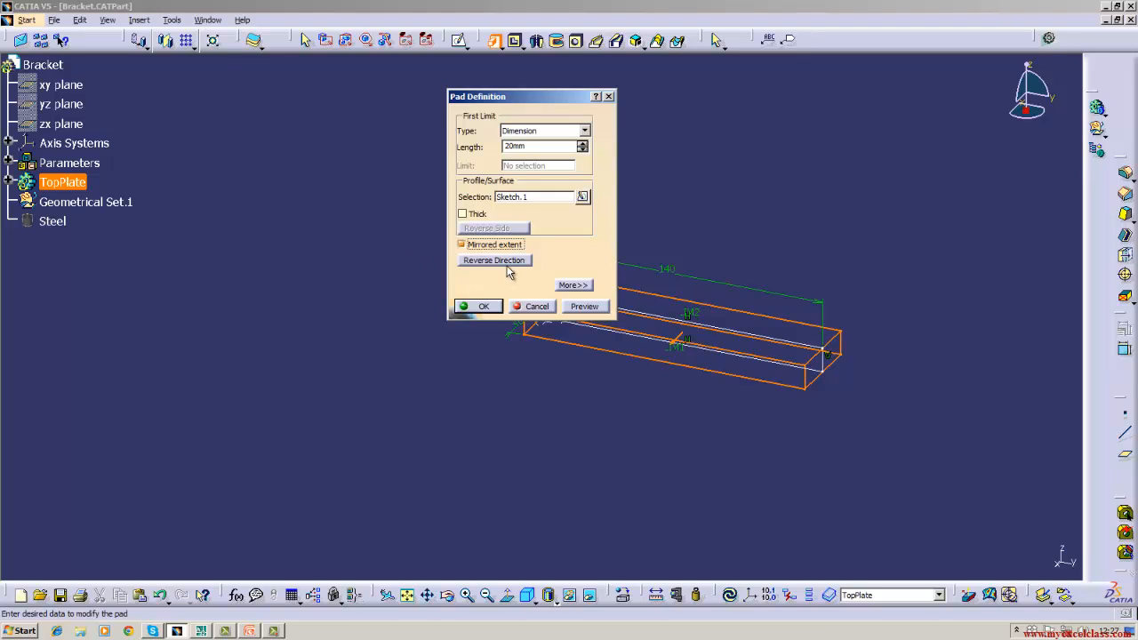
{"action": "left_click", "coordinate": [544, 152]}
{"action": "key", "text": "BackSpace"}
{"action": "key", "text": "BackSpace"}
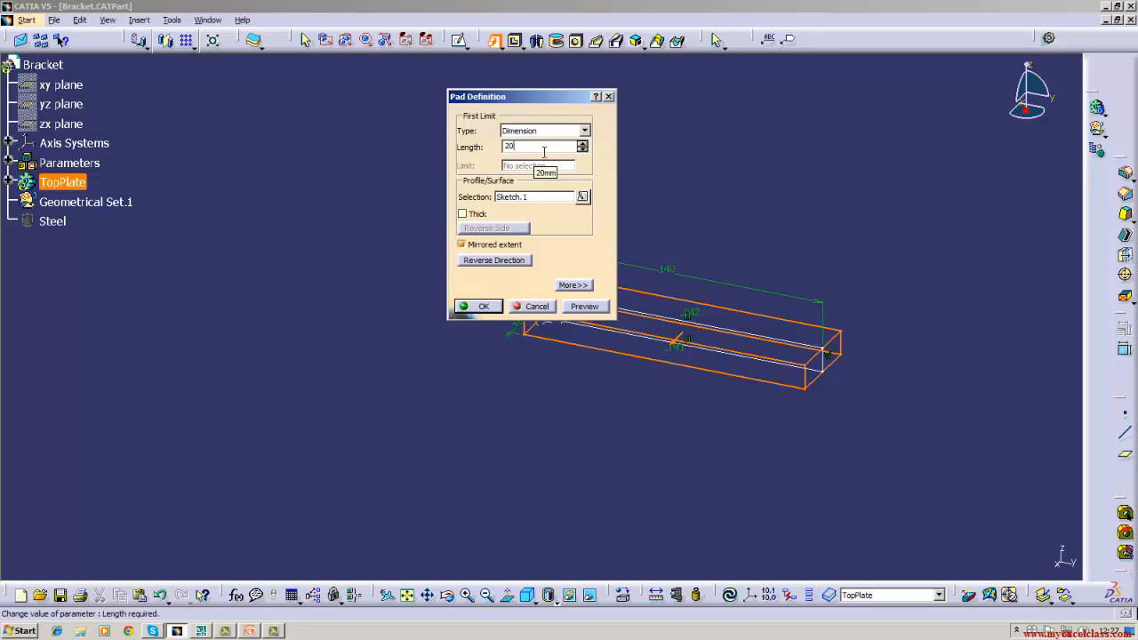
{"action": "type", "text": "40"}
{"action": "key", "text": "Return"}
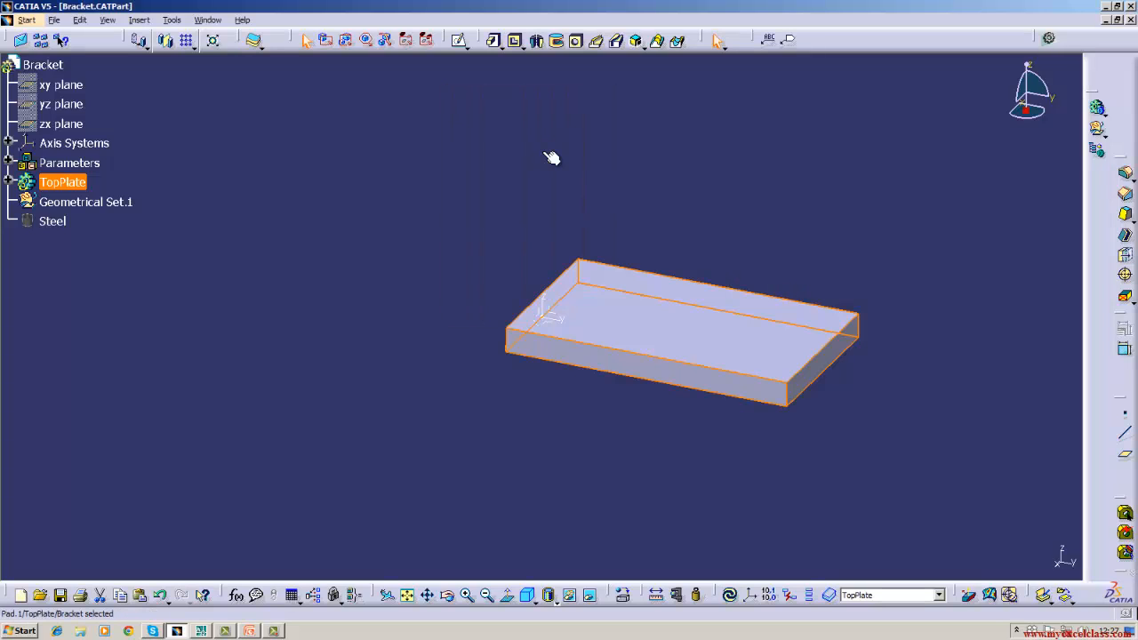
{"action": "left_click", "coordinate": [544, 152]}
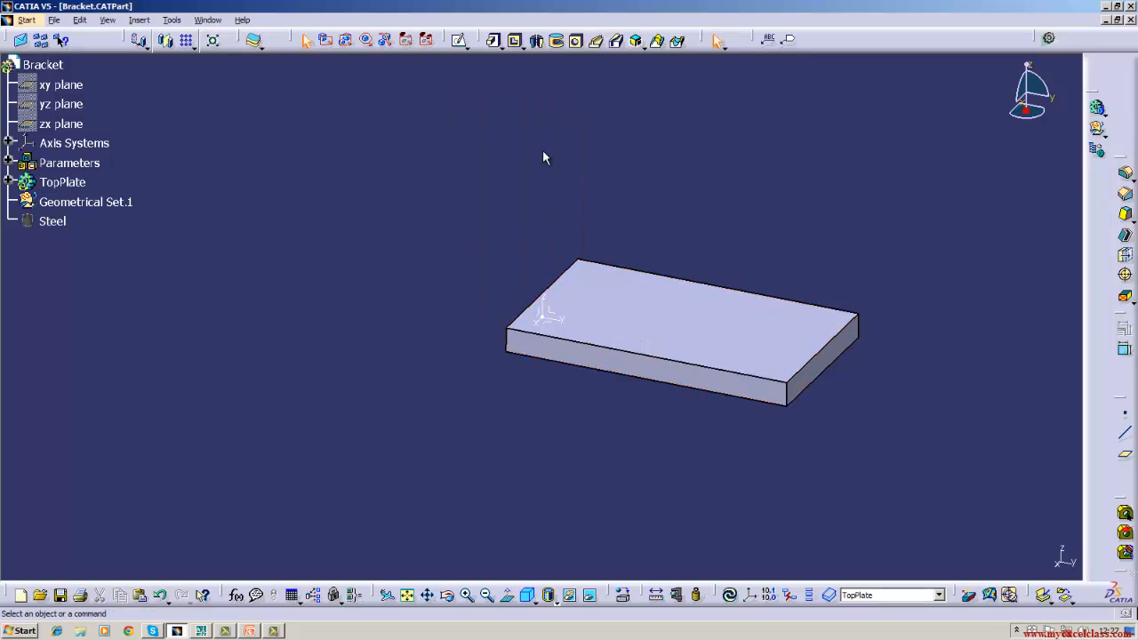
Show the hidden xy, yz and zx planes of the Bracket part
{"action": "right_click", "coordinate": [64, 85]}
{"action": "left_click", "coordinate": [98, 133]}
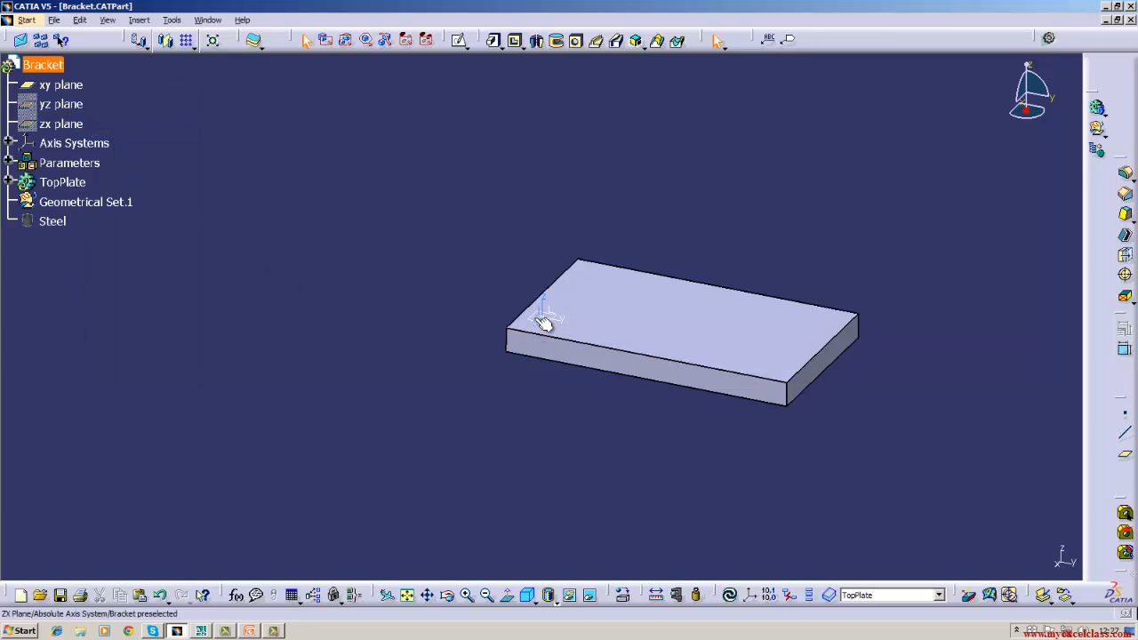
{"action": "right_click", "coordinate": [84, 104]}
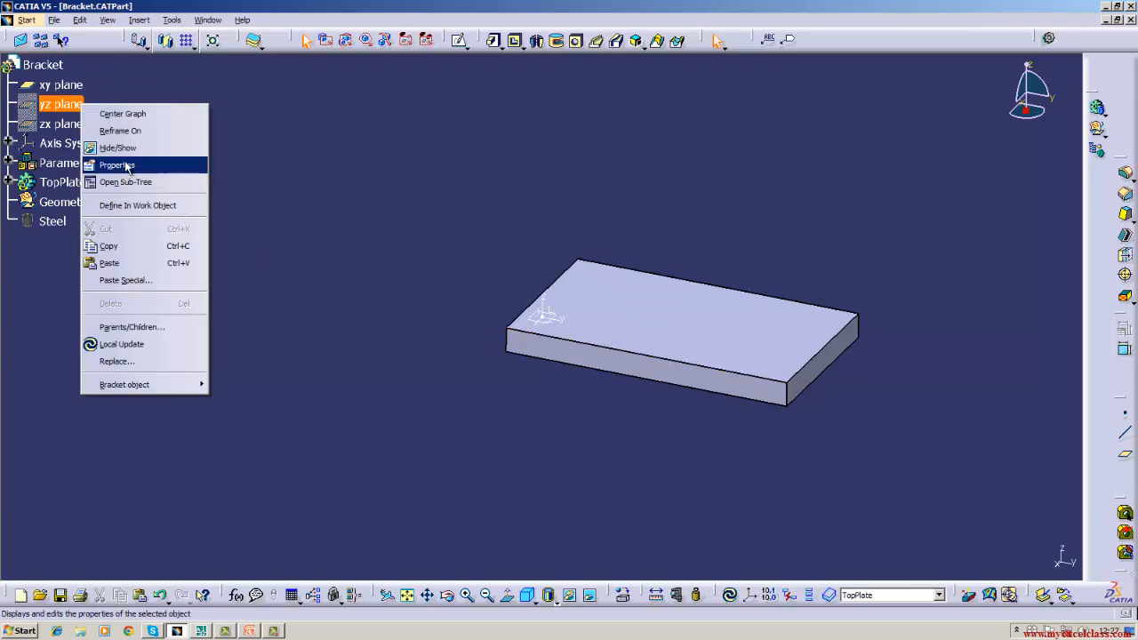
{"action": "left_click", "coordinate": [127, 151]}
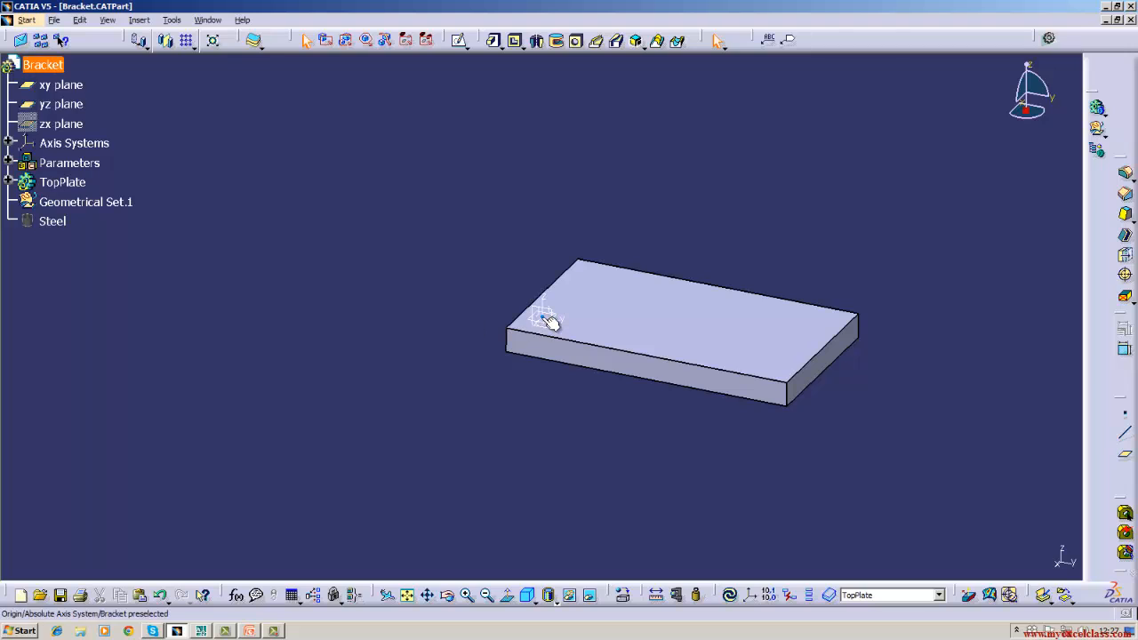
{"action": "right_click", "coordinate": [75, 125]}
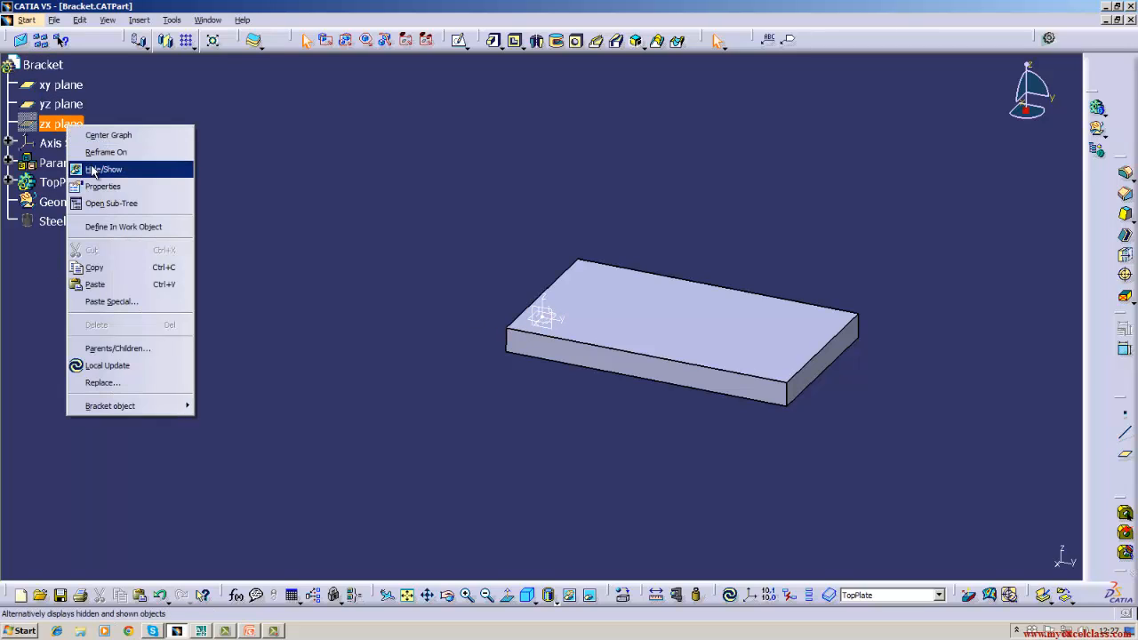
{"action": "left_click", "coordinate": [125, 169]}
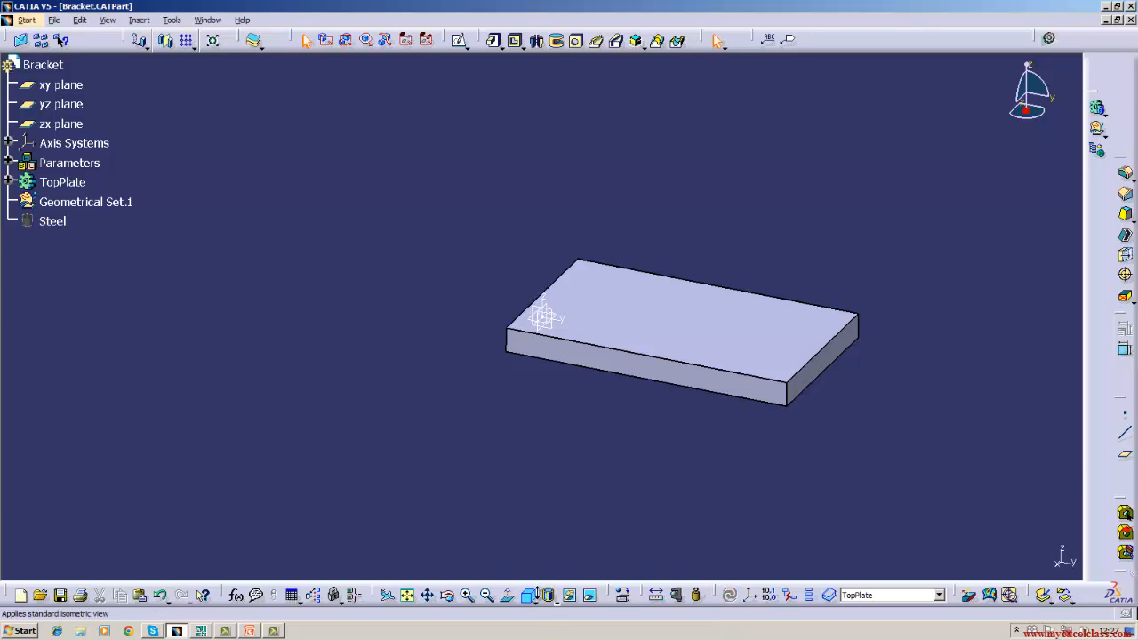
Inspect the plate relative to the reference planes in the standard top view and the isometric view
{"action": "left_click", "coordinate": [536, 594]}
{"action": "left_click", "coordinate": [549, 567]}
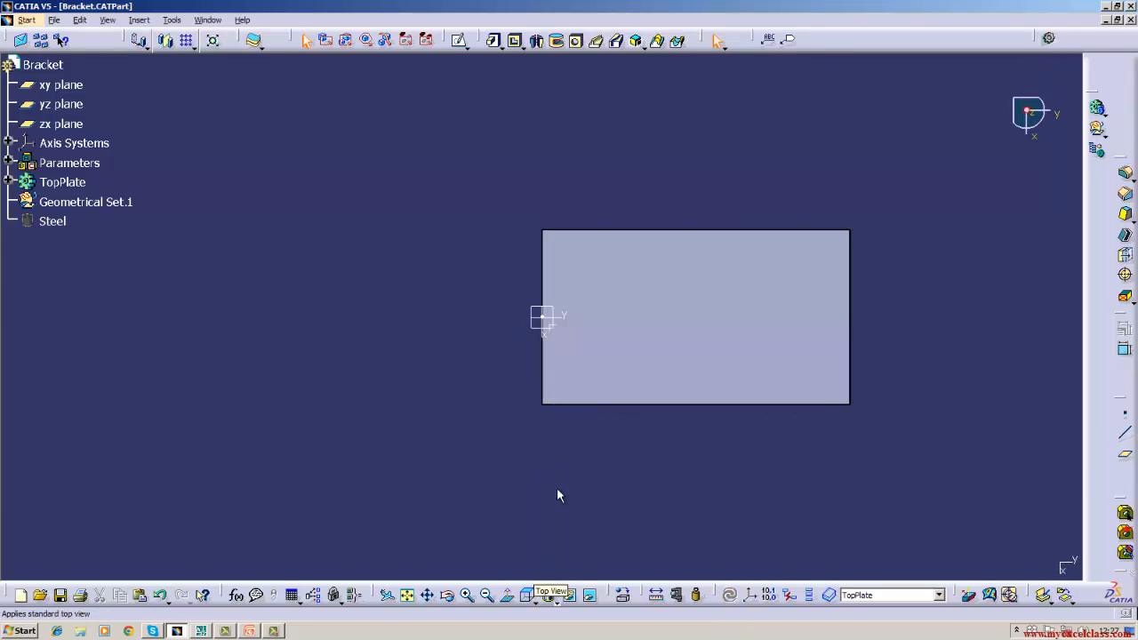
{"action": "left_click", "coordinate": [527, 595]}
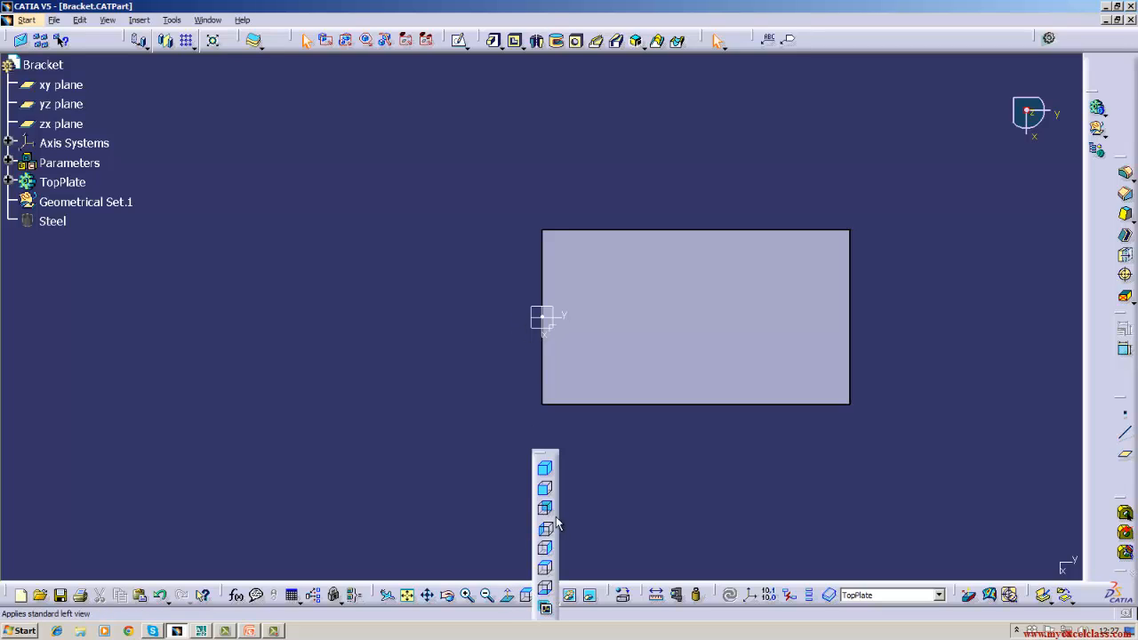
{"action": "left_click", "coordinate": [549, 466]}
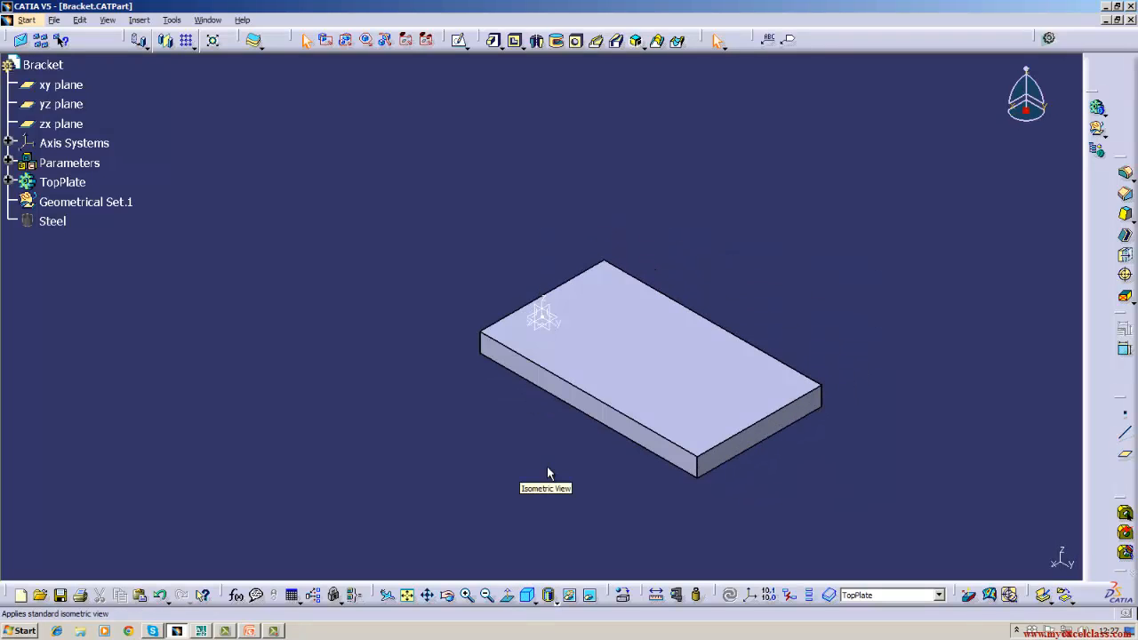
Edit the top plate's pad definition, turning off Mirrored extent and setting the length to 80 mm
{"action": "left_click", "coordinate": [7, 181]}
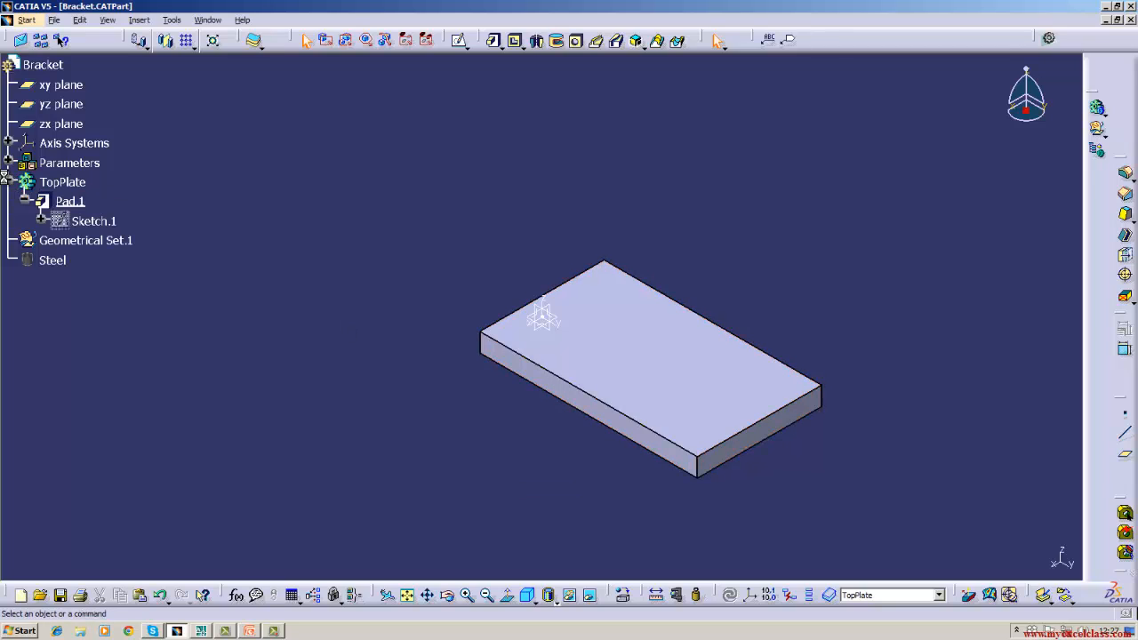
{"action": "left_click", "coordinate": [69, 201]}
{"action": "right_click", "coordinate": [69, 202]}
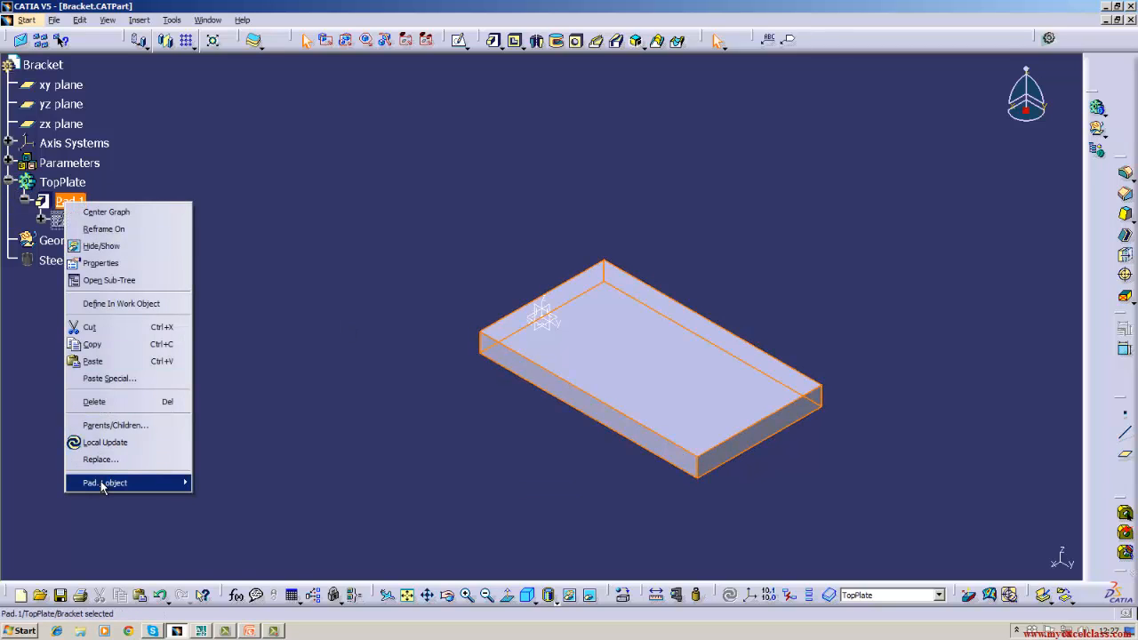
{"action": "mouse_move", "coordinate": [102, 485]}
{"action": "left_click", "coordinate": [257, 481]}
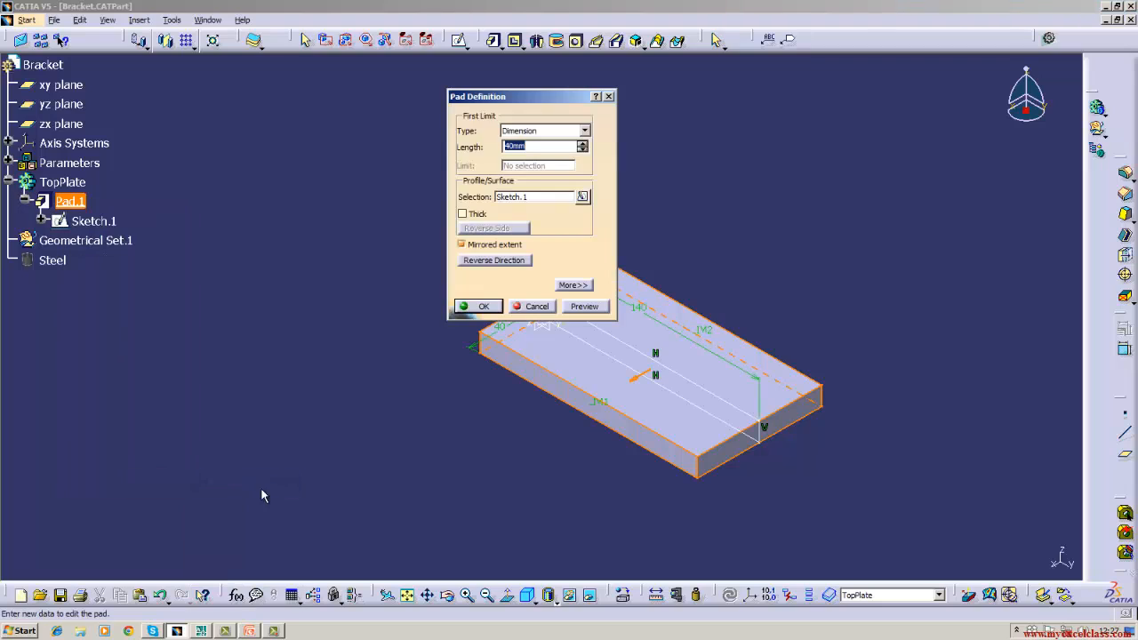
{"action": "left_click", "coordinate": [494, 246]}
{"action": "left_click", "coordinate": [545, 148]}
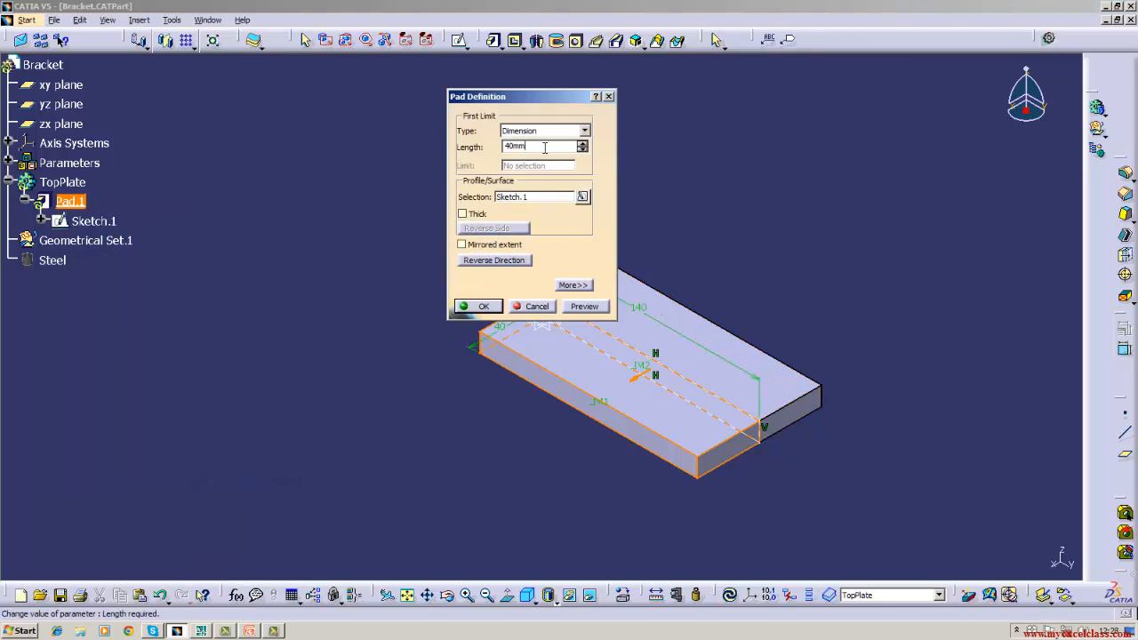
{"action": "key", "text": "BackSpace"}
{"action": "key", "text": "BackSpace"}
{"action": "left_click", "coordinate": [479, 306]}
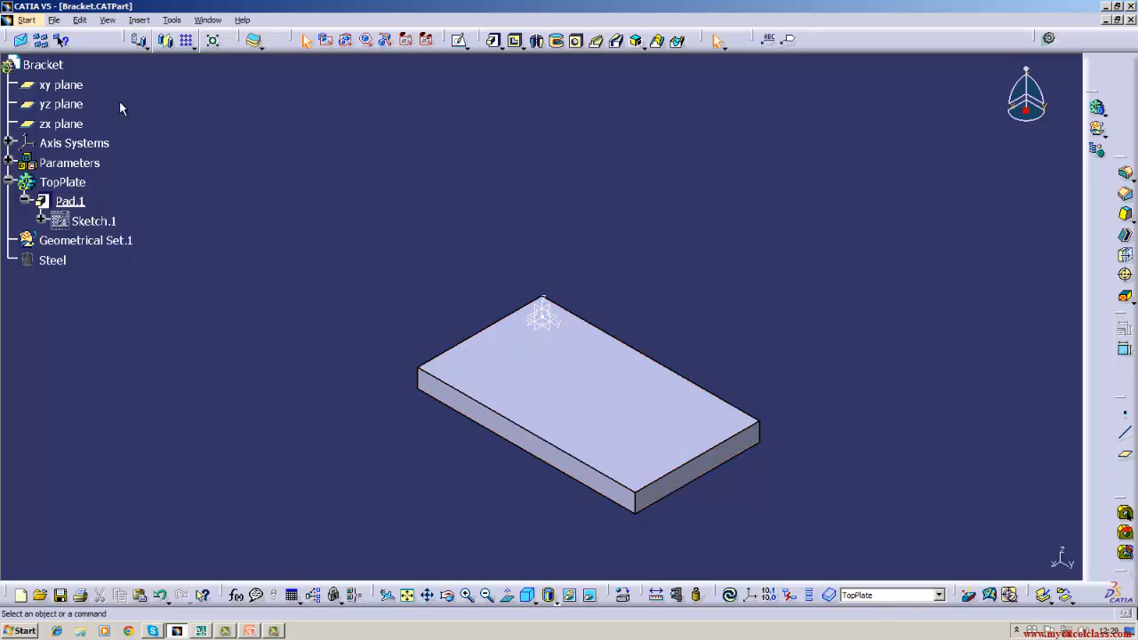
Undo the last edit of the top plate's pad to restore its mirrored extent
{"action": "left_click", "coordinate": [80, 20]}
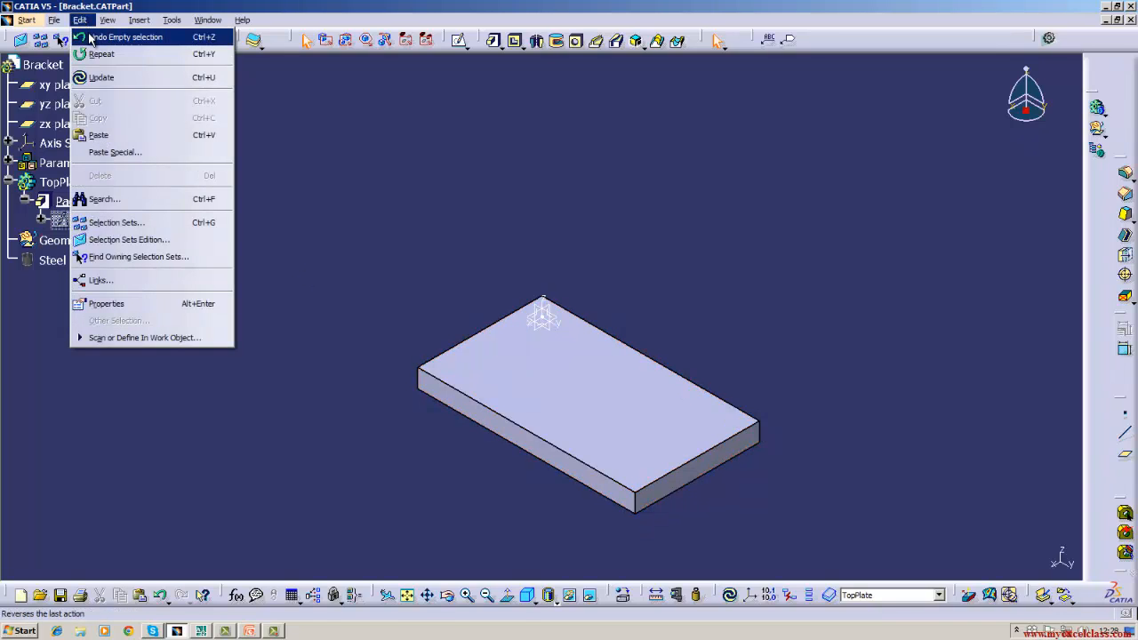
{"action": "left_click", "coordinate": [91, 39]}
{"action": "left_click", "coordinate": [43, 64]}
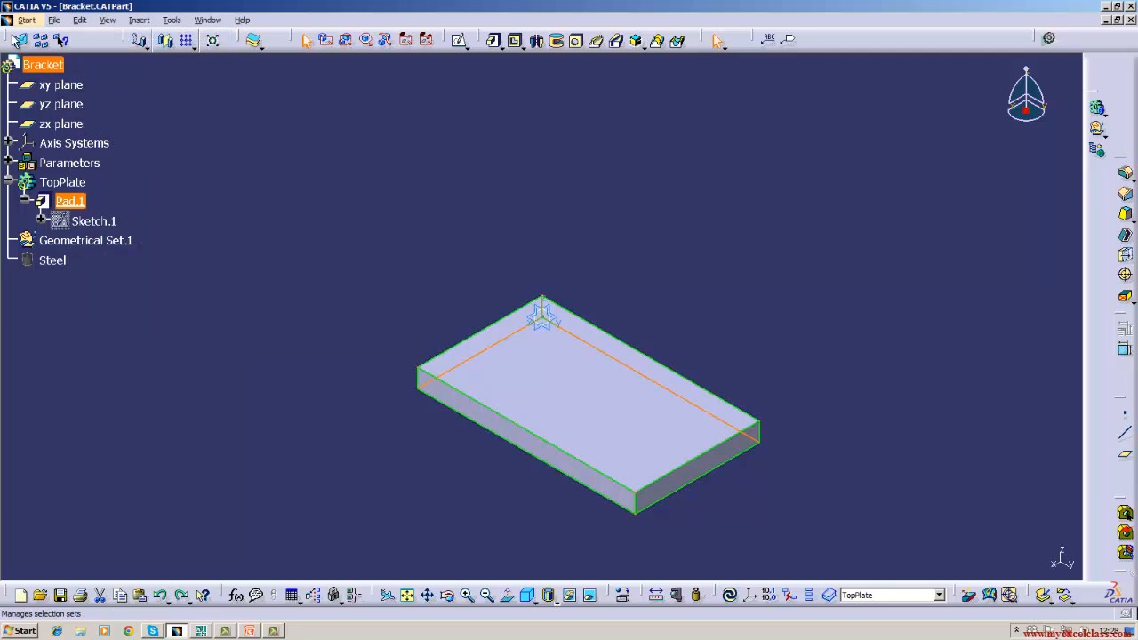
{"action": "left_click", "coordinate": [80, 19]}
{"action": "left_click", "coordinate": [96, 39]}
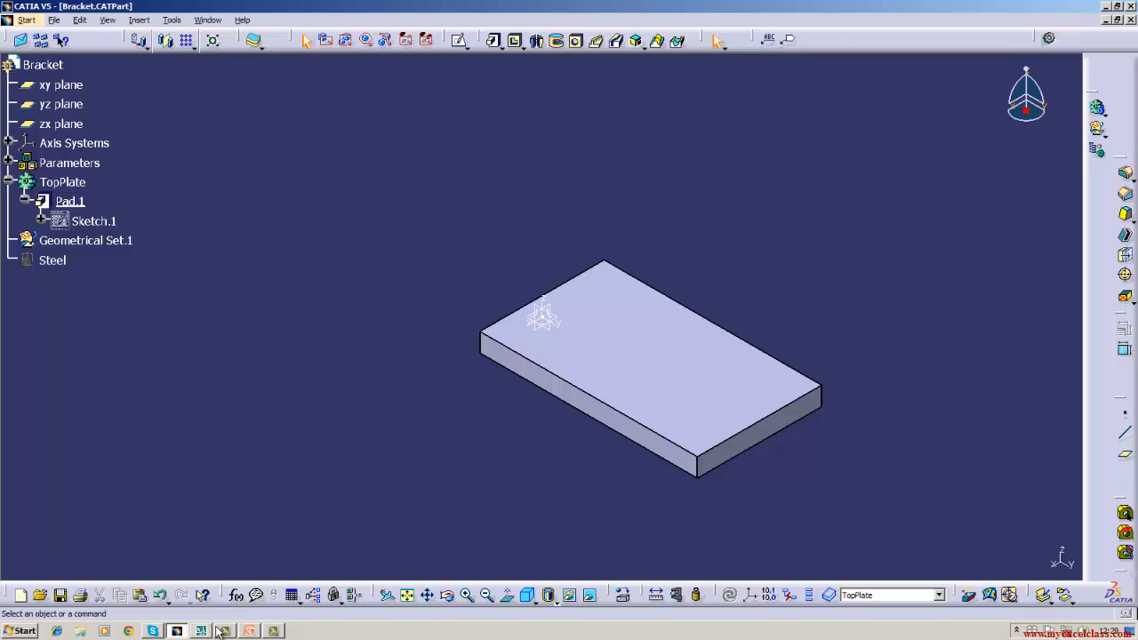
Save the Bracket part
{"action": "left_click", "coordinate": [43, 64]}
{"action": "left_click", "coordinate": [55, 20]}
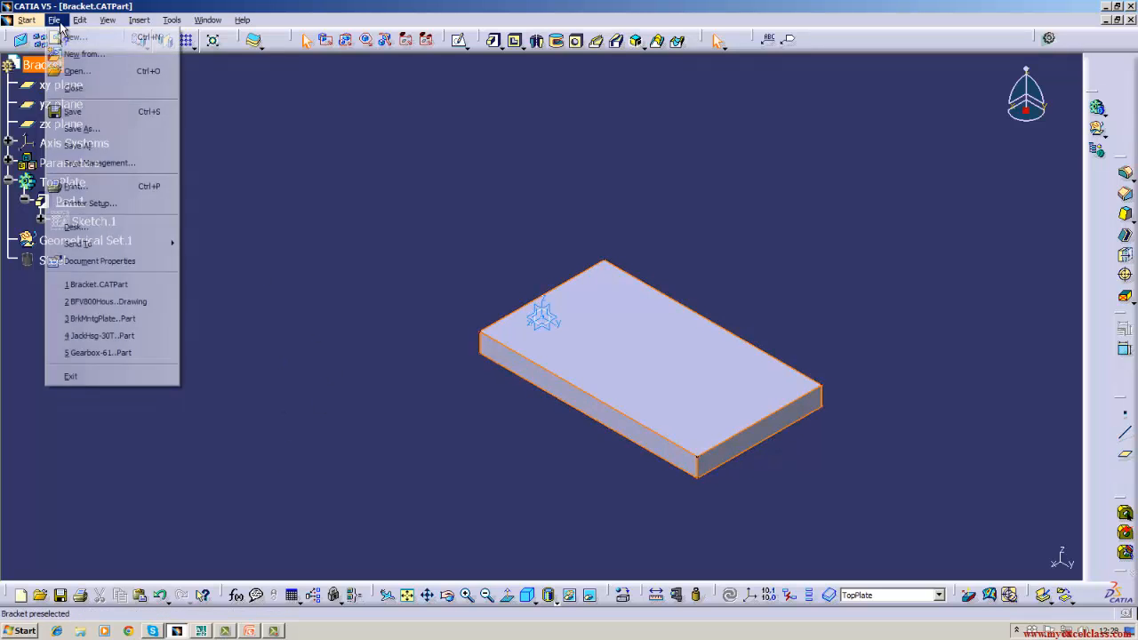
{"action": "left_click", "coordinate": [73, 110]}
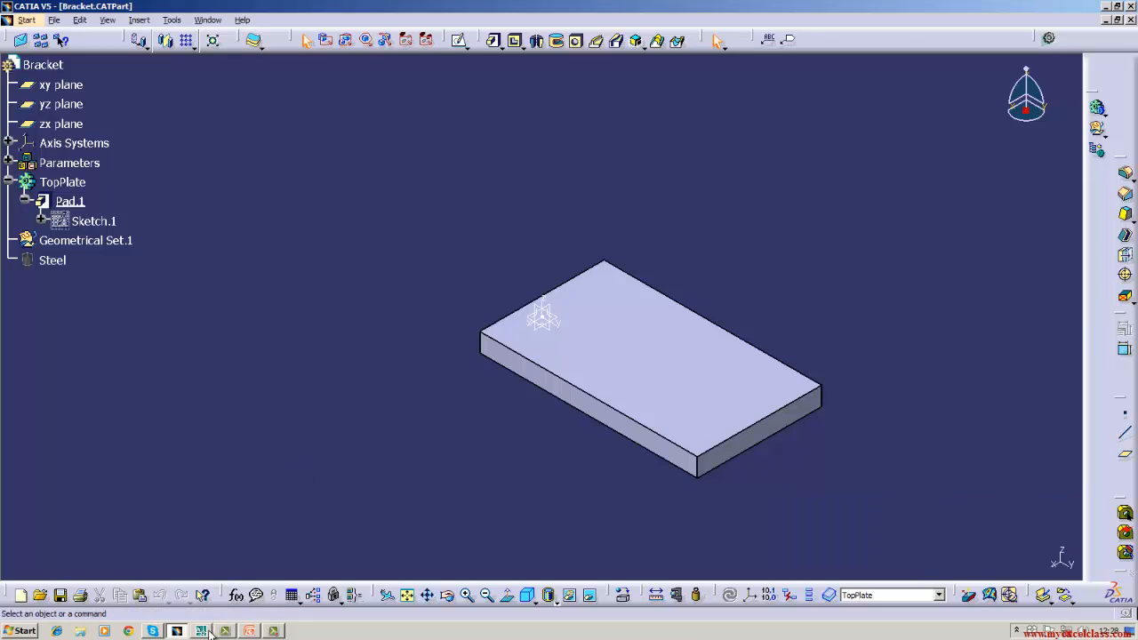
Switch to the AutoCAD drawing and examine the front view for the vertical plate's position, thickness and height below the top plate
{"action": "left_click", "coordinate": [203, 632]}
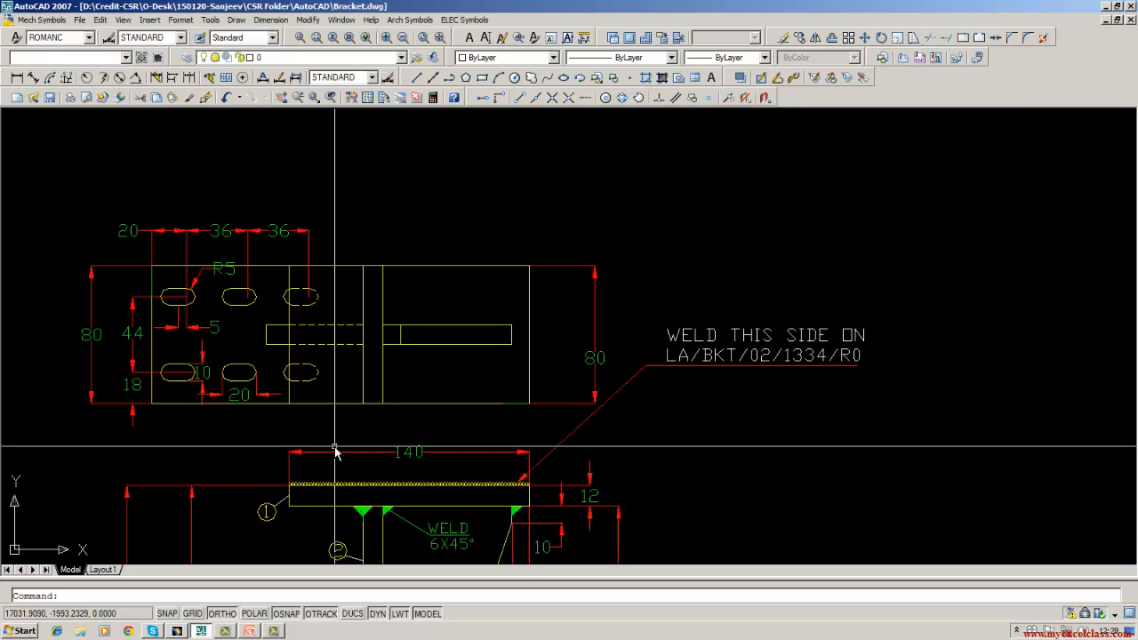
{"action": "middle_click_drag", "start_coordinate": [334, 452], "coordinate": [400, 255]}
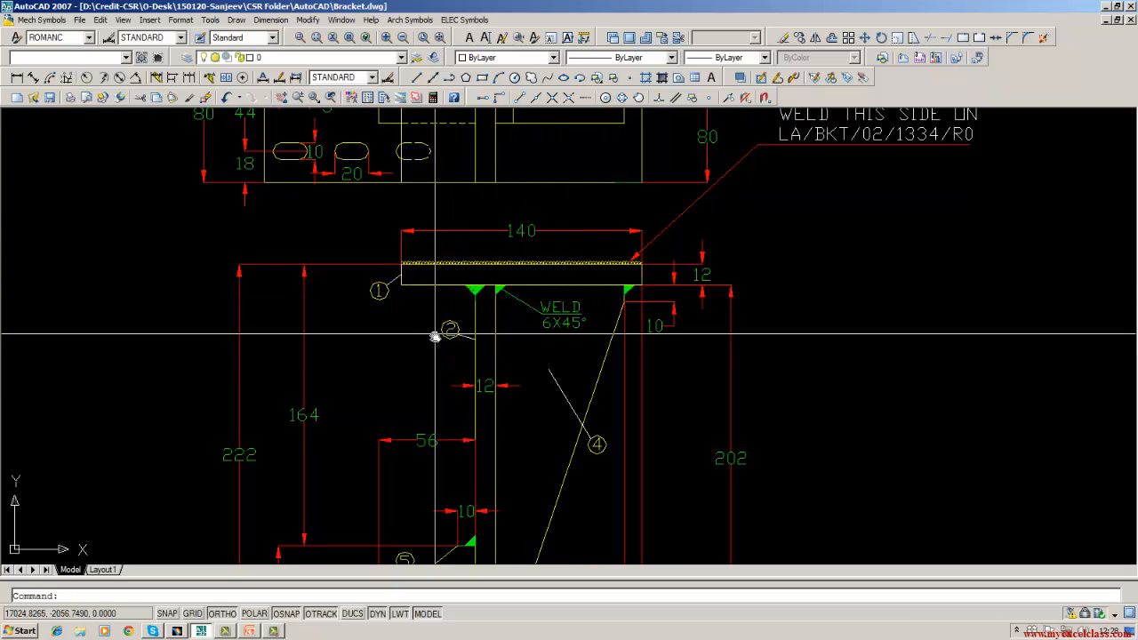
{"action": "middle_click_drag", "start_coordinate": [471, 477], "coordinate": [436, 388]}
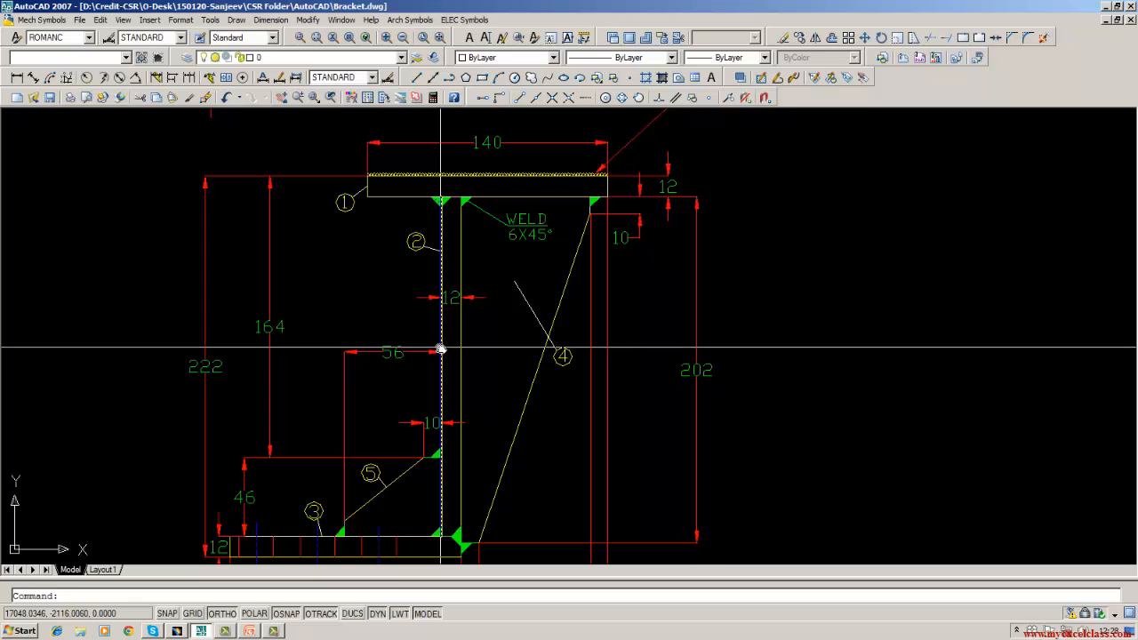
{"action": "middle_click_drag", "start_coordinate": [443, 492], "coordinate": [474, 356]}
{"action": "scroll", "coordinate": [417, 461], "scroll_direction": "down", "scroll_amount": 1}
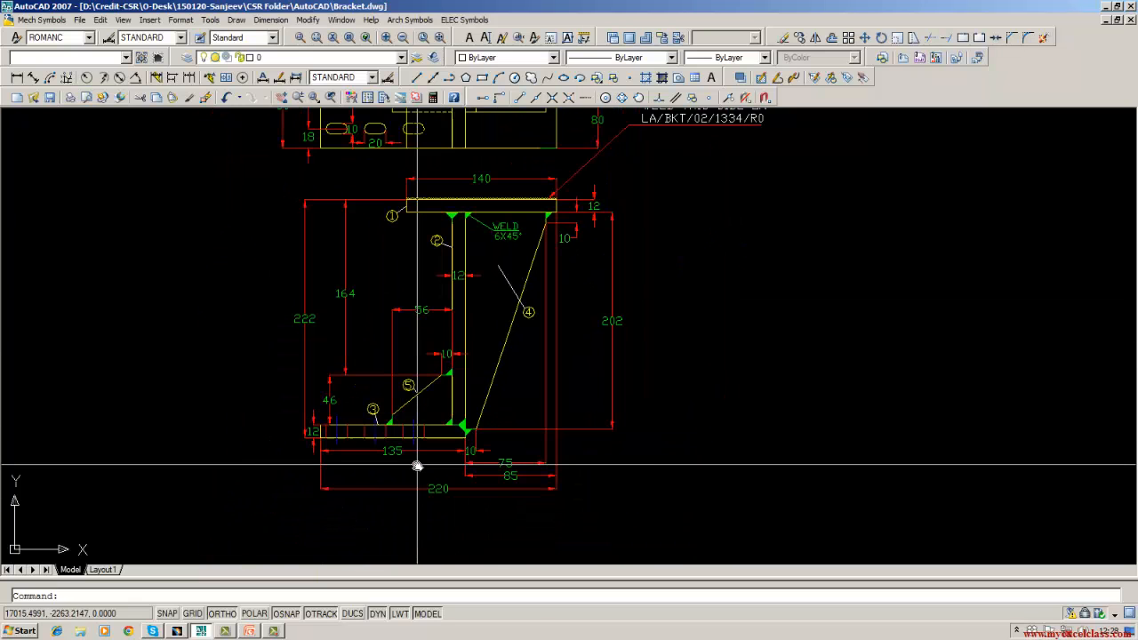
{"action": "middle_click_drag", "start_coordinate": [397, 403], "coordinate": [372, 492]}
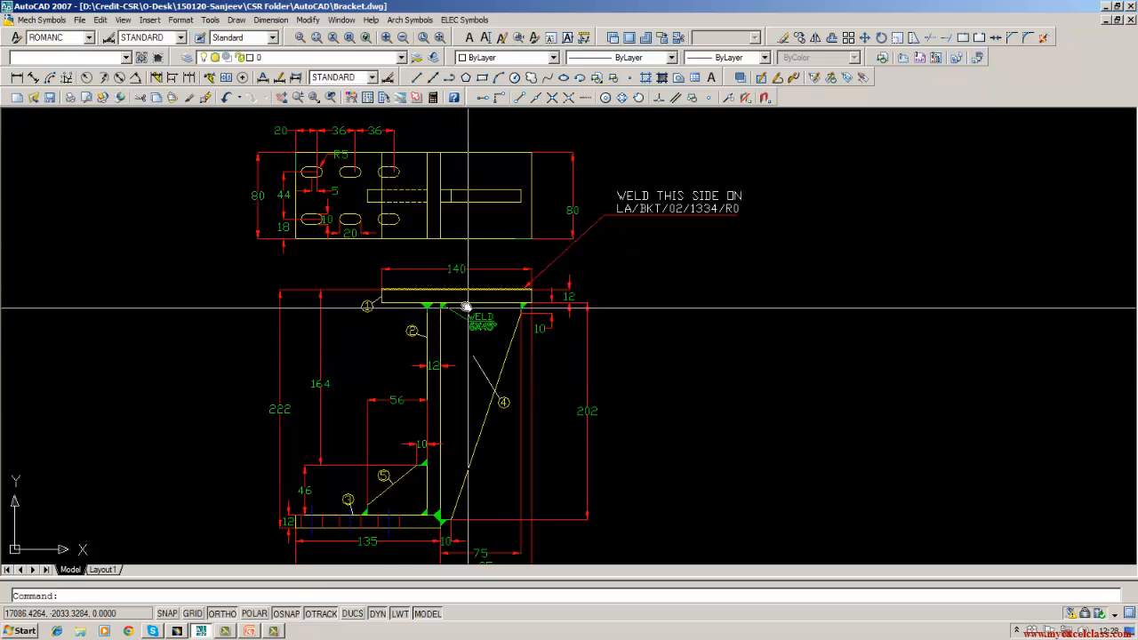
{"action": "middle_click_drag", "start_coordinate": [460, 330], "coordinate": [476, 214]}
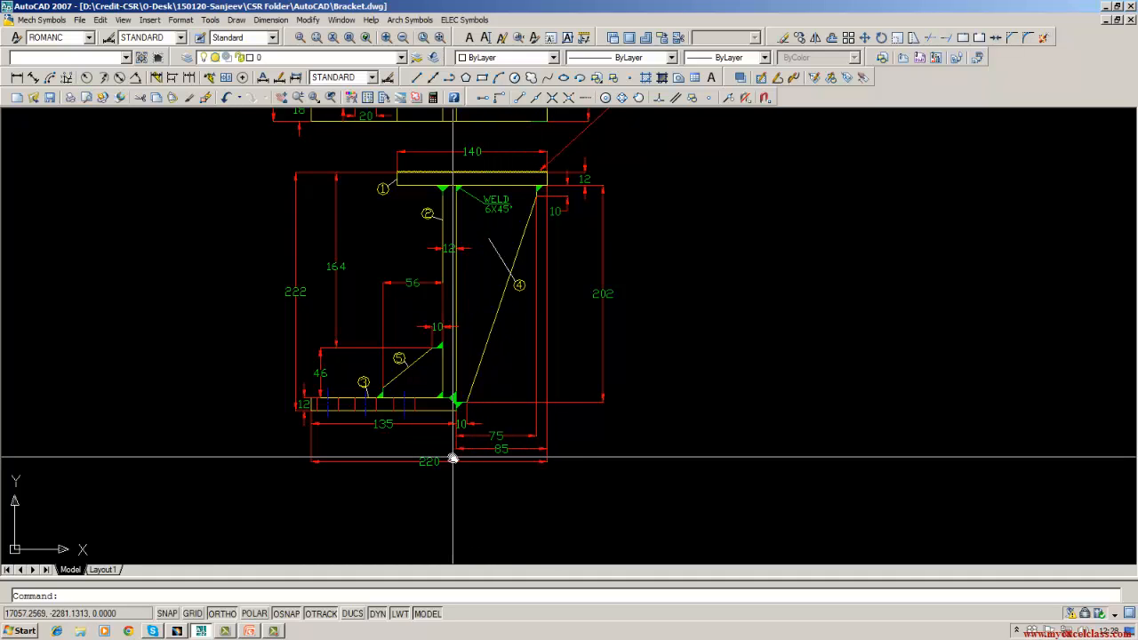
{"action": "scroll", "coordinate": [455, 456], "scroll_direction": "up", "scroll_amount": 2}
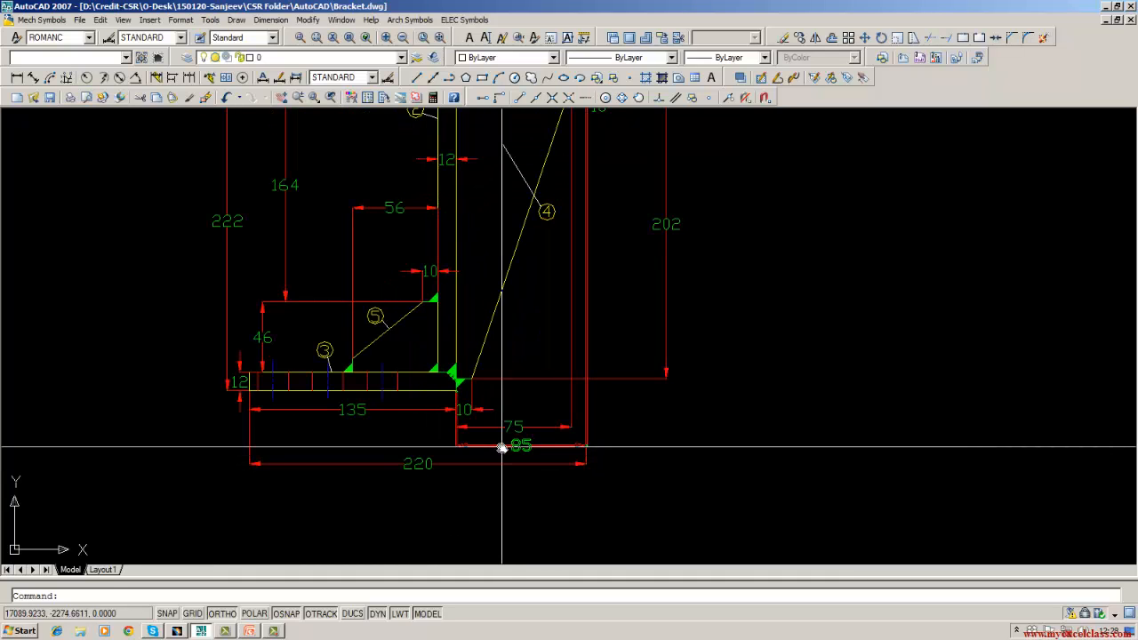
{"action": "scroll", "coordinate": [576, 432], "scroll_direction": "down", "scroll_amount": 2}
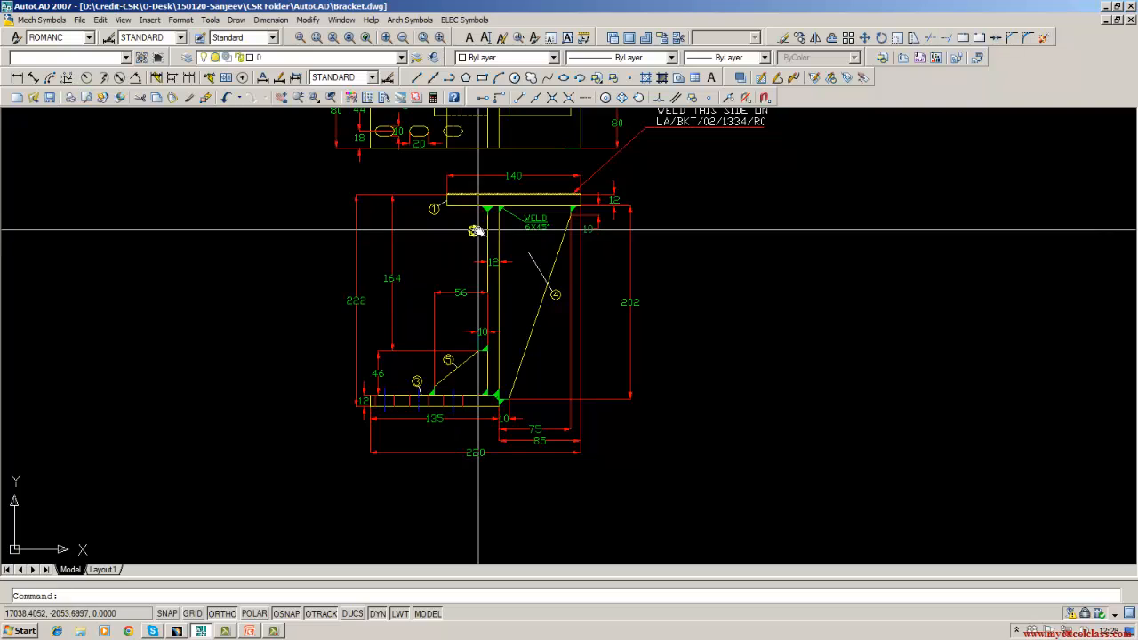
Return to CATIA and insert a new body into the Bracket part
{"action": "left_click", "coordinate": [177, 630]}
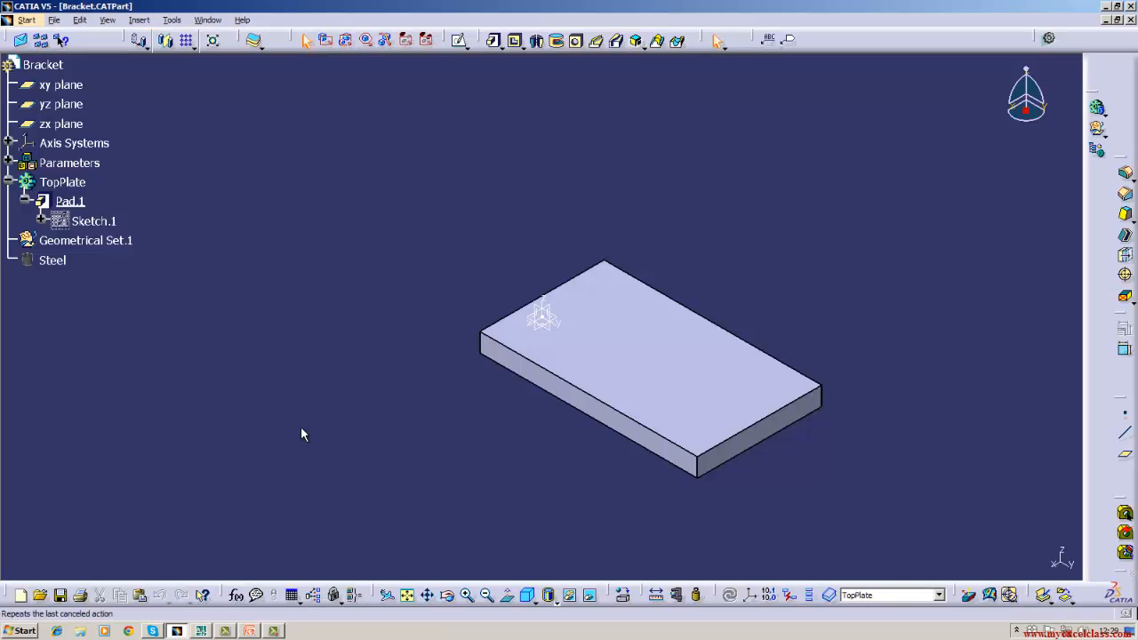
{"action": "left_click", "coordinate": [139, 20]}
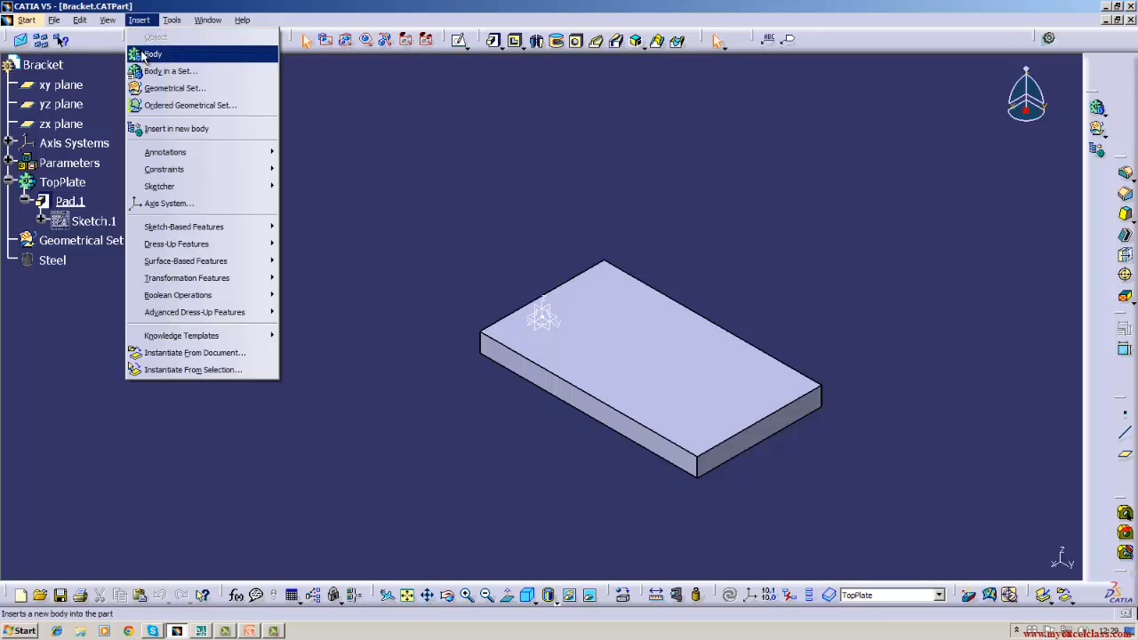
{"action": "left_click", "coordinate": [528, 175]}
{"action": "left_click", "coordinate": [66, 183]}
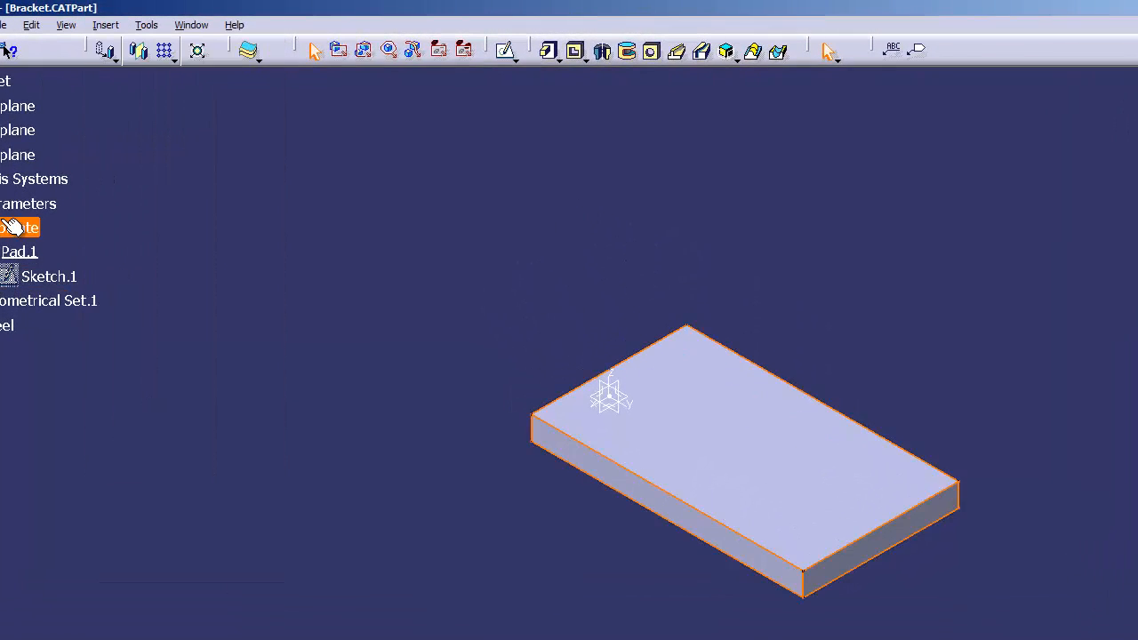
{"action": "left_click", "coordinate": [608, 519]}
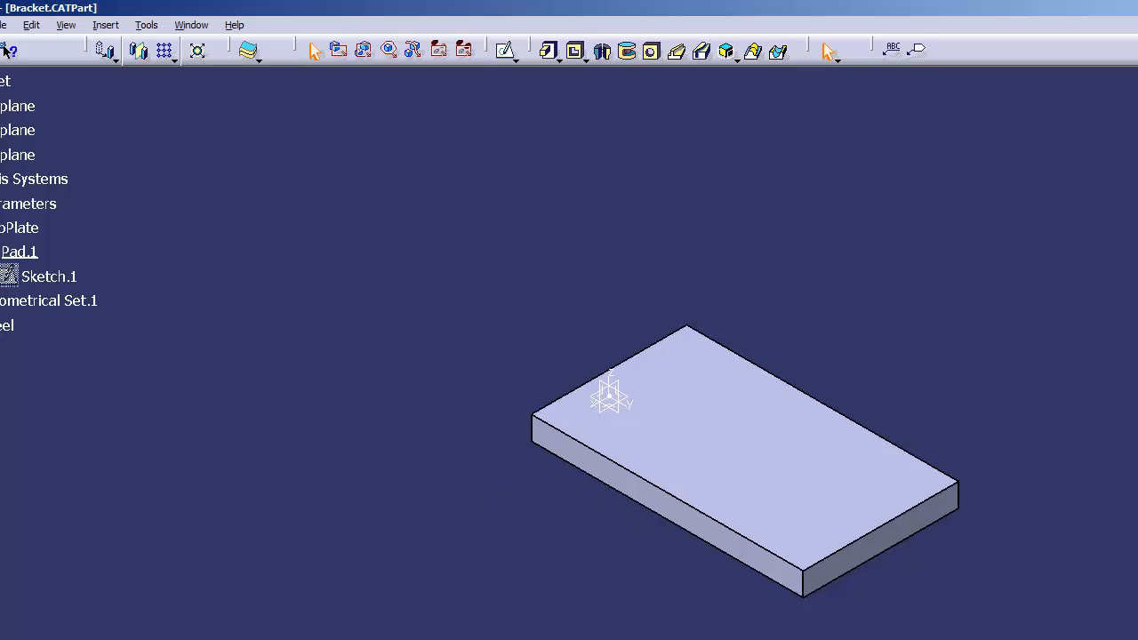
{"action": "left_click", "coordinate": [107, 26]}
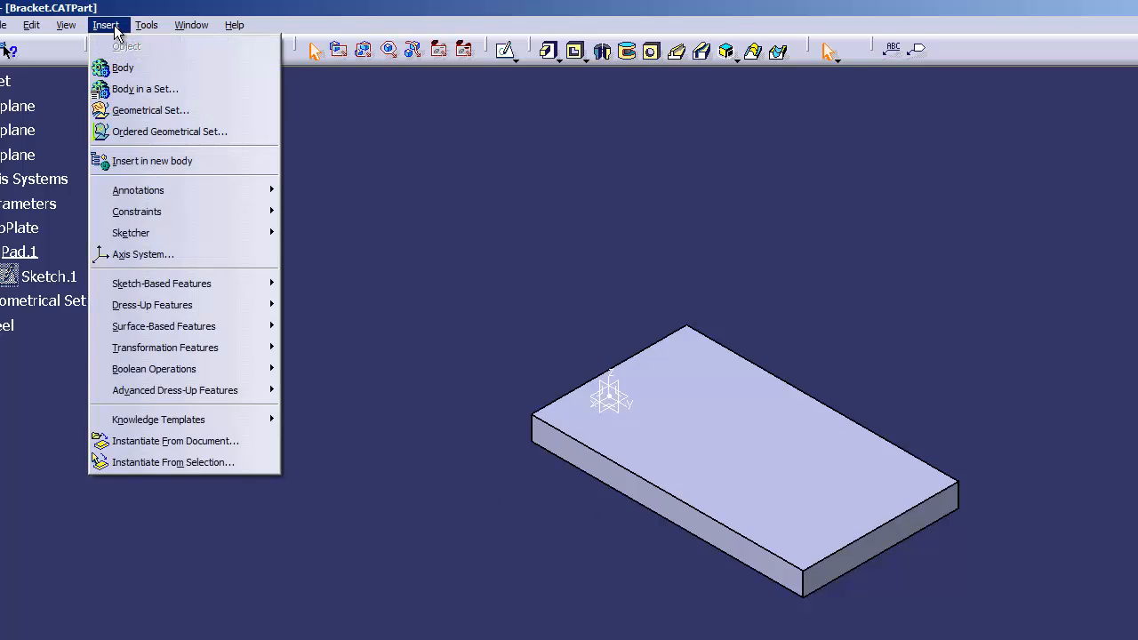
{"action": "left_click", "coordinate": [124, 69]}
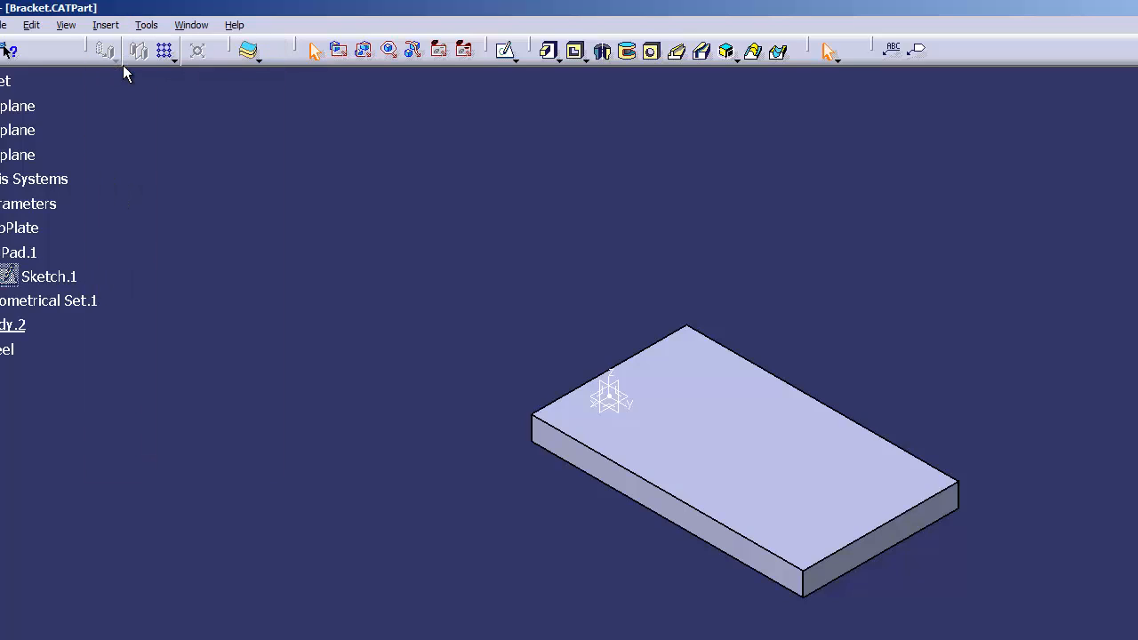
Rename the new body as VerticalPlate
{"action": "right_click", "coordinate": [11, 328]}
{"action": "left_click", "coordinate": [53, 396]}
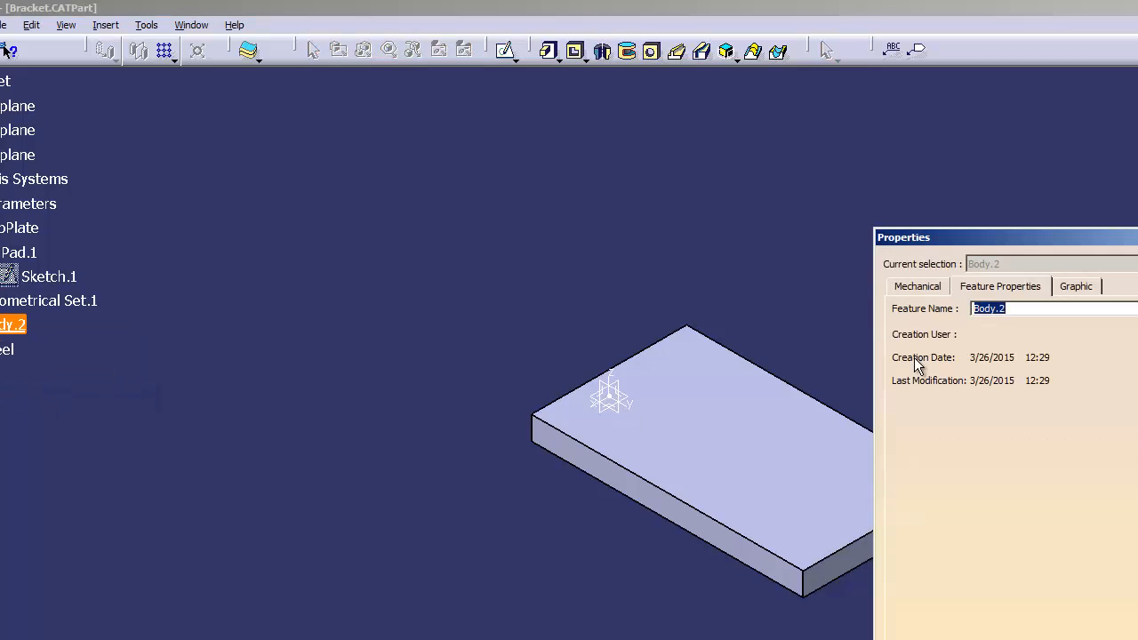
{"action": "key", "text": "BackSpace"}
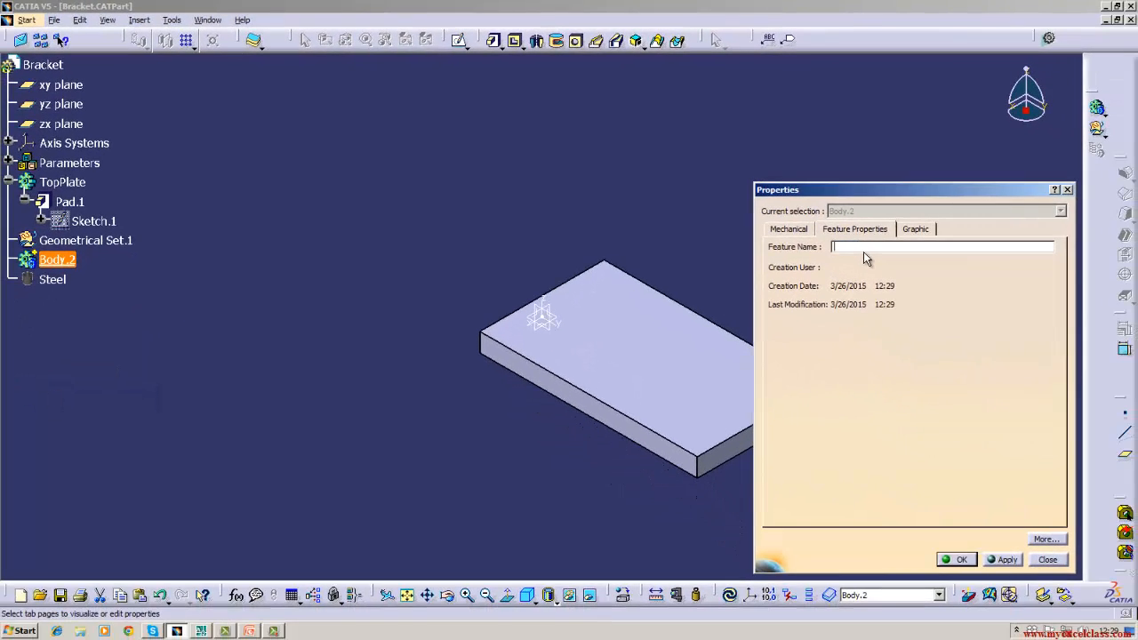
{"action": "type", "text": "VerticalPlate"}
{"action": "left_click", "coordinate": [1002, 559]}
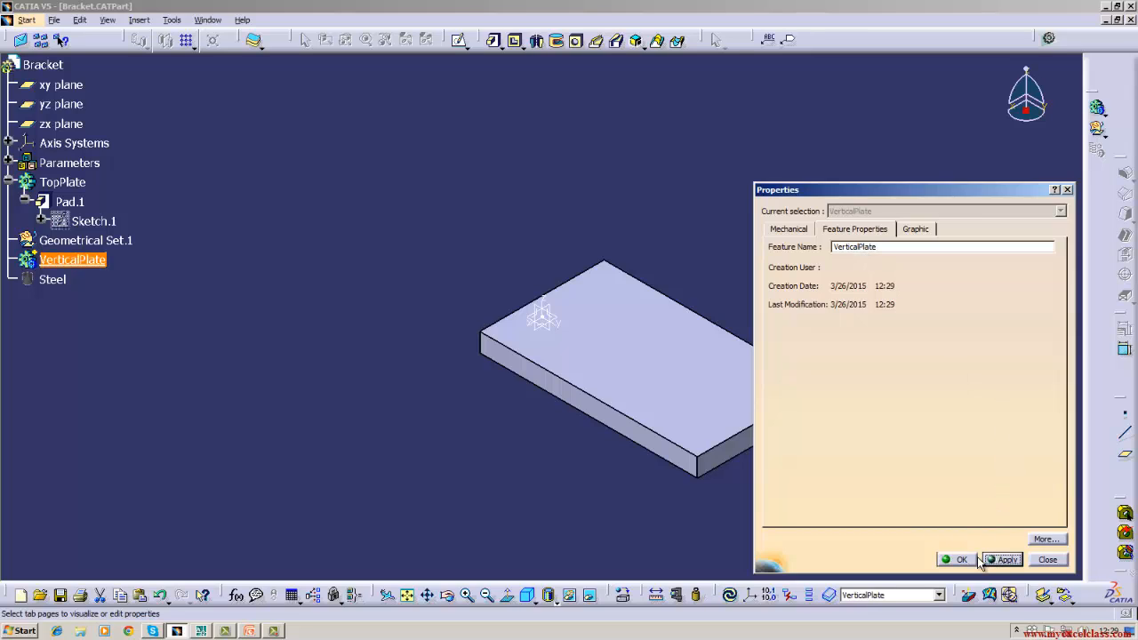
{"action": "left_click", "coordinate": [955, 559]}
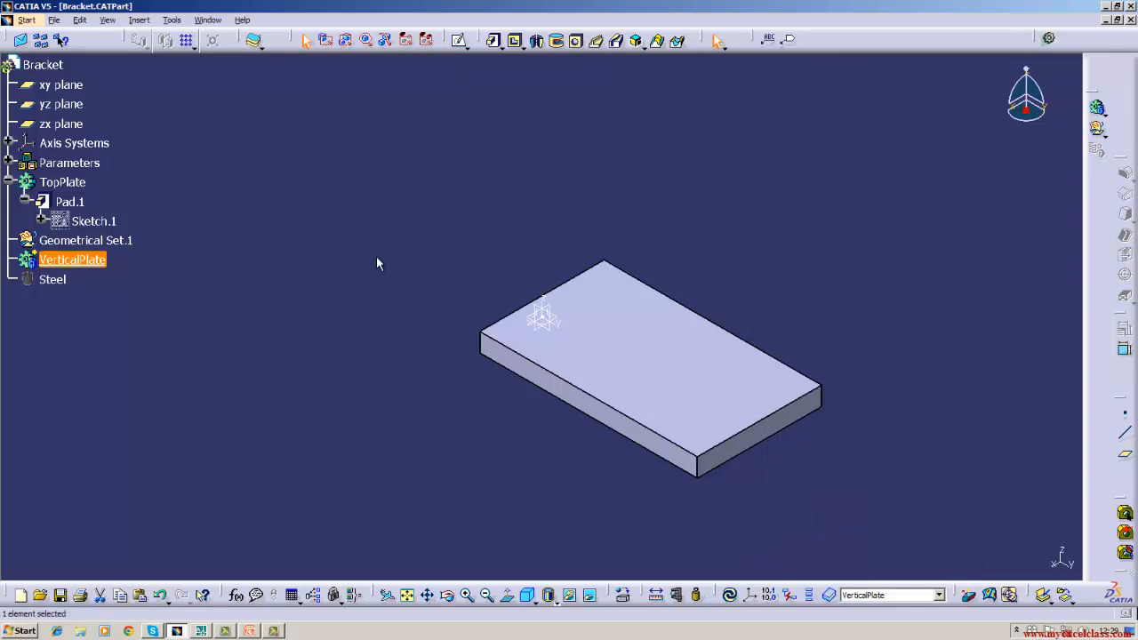
Start a sketch on the yz plane in the VerticalPlate body
{"action": "right_click", "coordinate": [87, 263]}
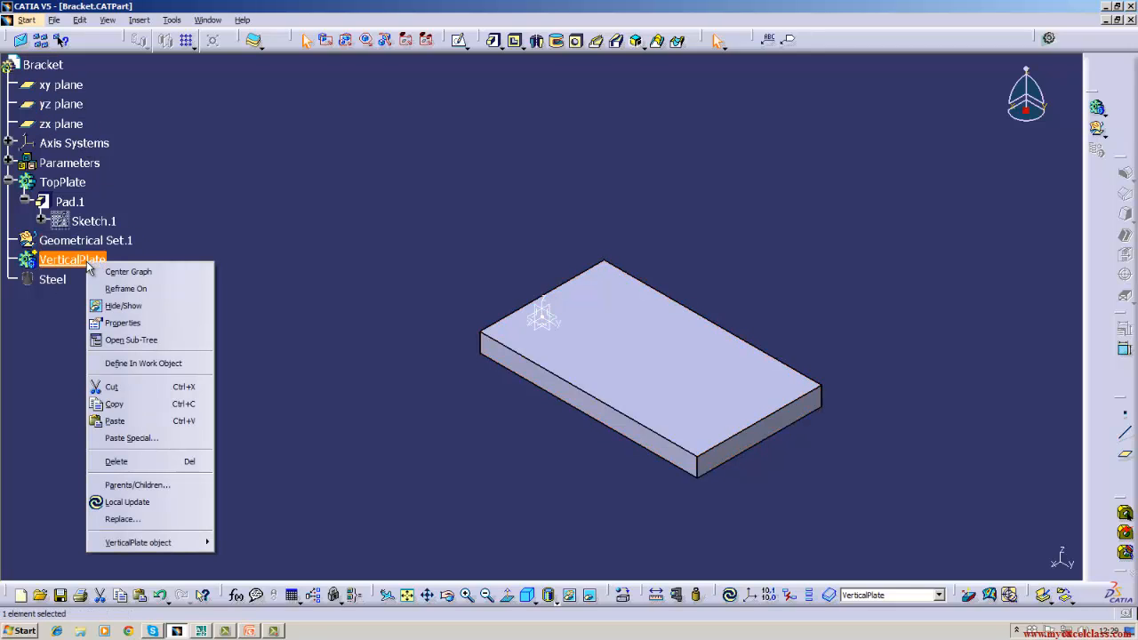
{"action": "left_click", "coordinate": [88, 106]}
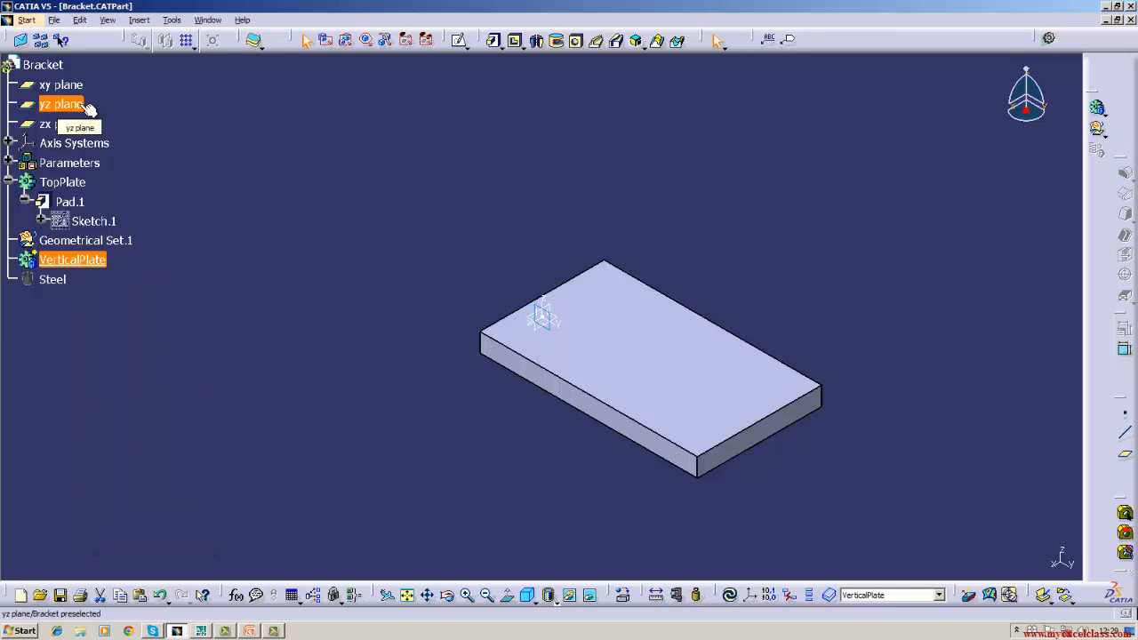
{"action": "left_click", "coordinate": [458, 40]}
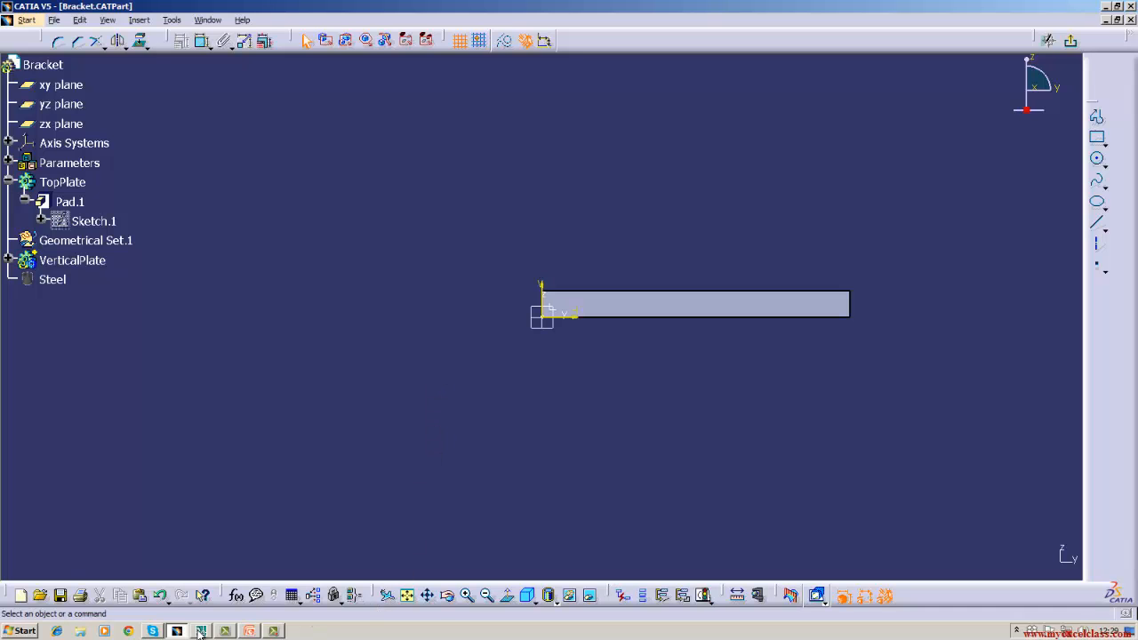
Compare the top plate's edges in CATIA with the AutoCAD drawing to examine how the vertical plate is located
{"action": "left_click", "coordinate": [200, 631]}
{"action": "middle_click_drag", "start_coordinate": [537, 401], "coordinate": [534, 428]}
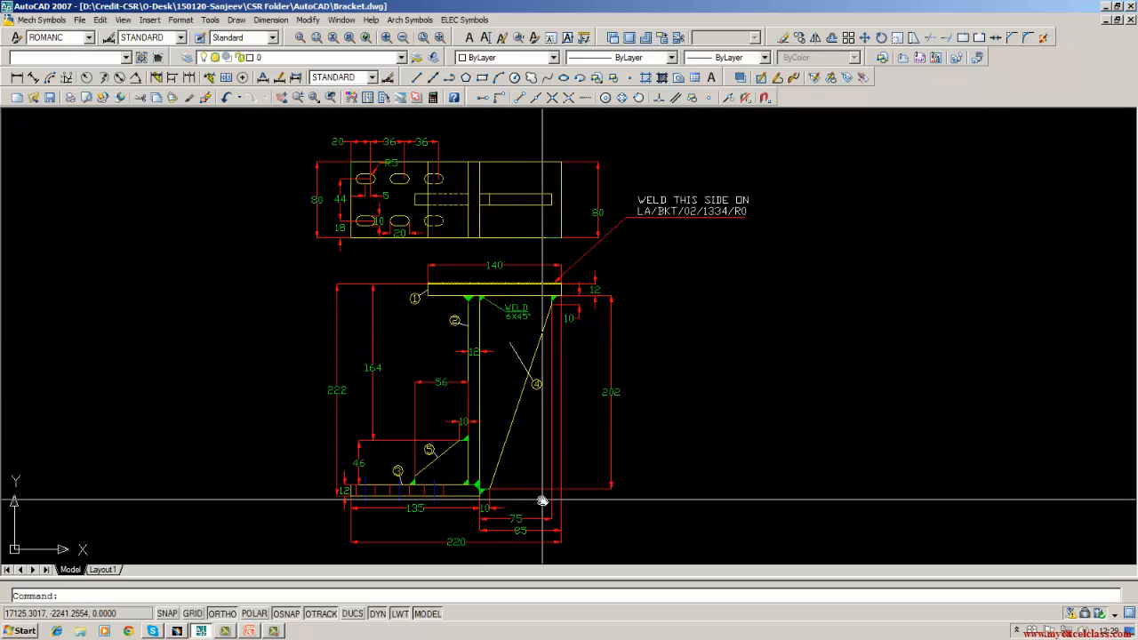
{"action": "left_click", "coordinate": [177, 631]}
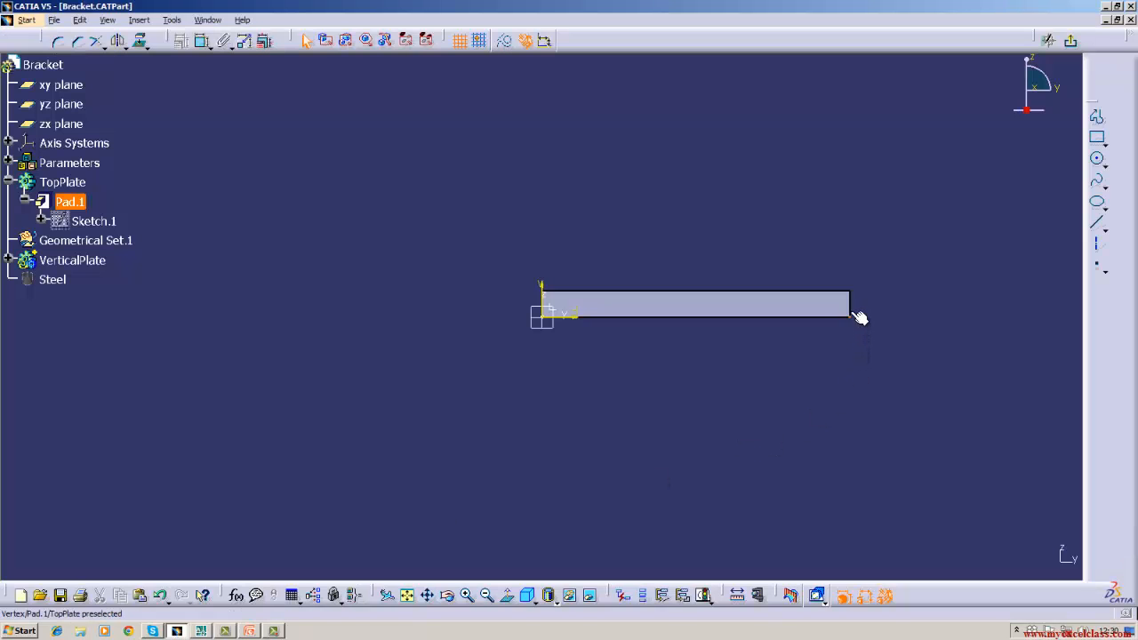
{"action": "left_click", "coordinate": [855, 312]}
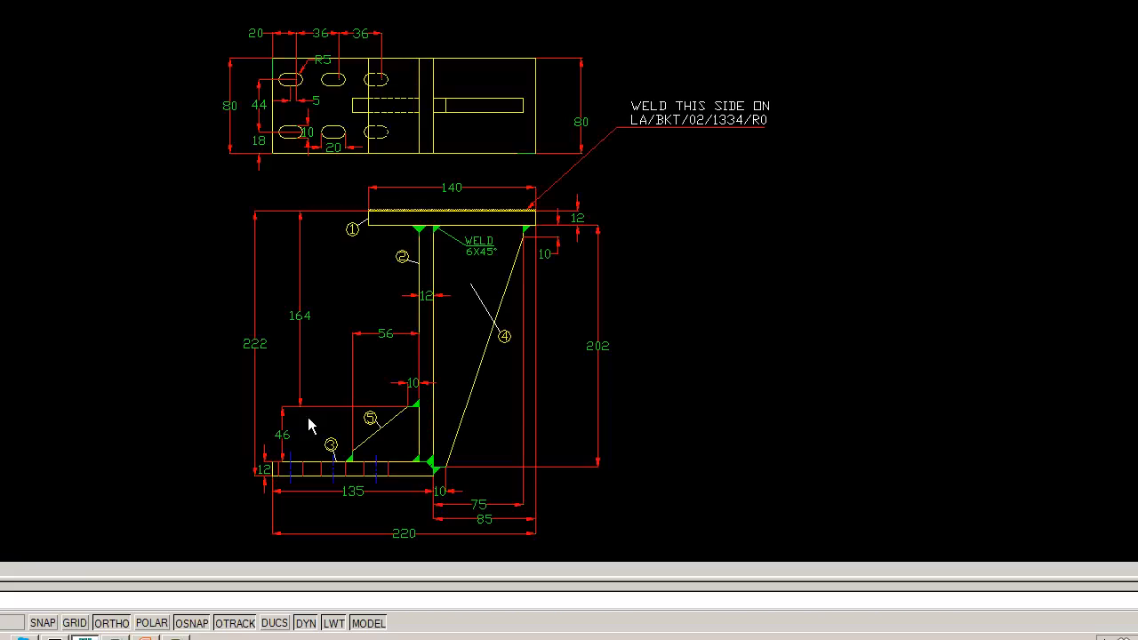
{"action": "left_click", "coordinate": [394, 216]}
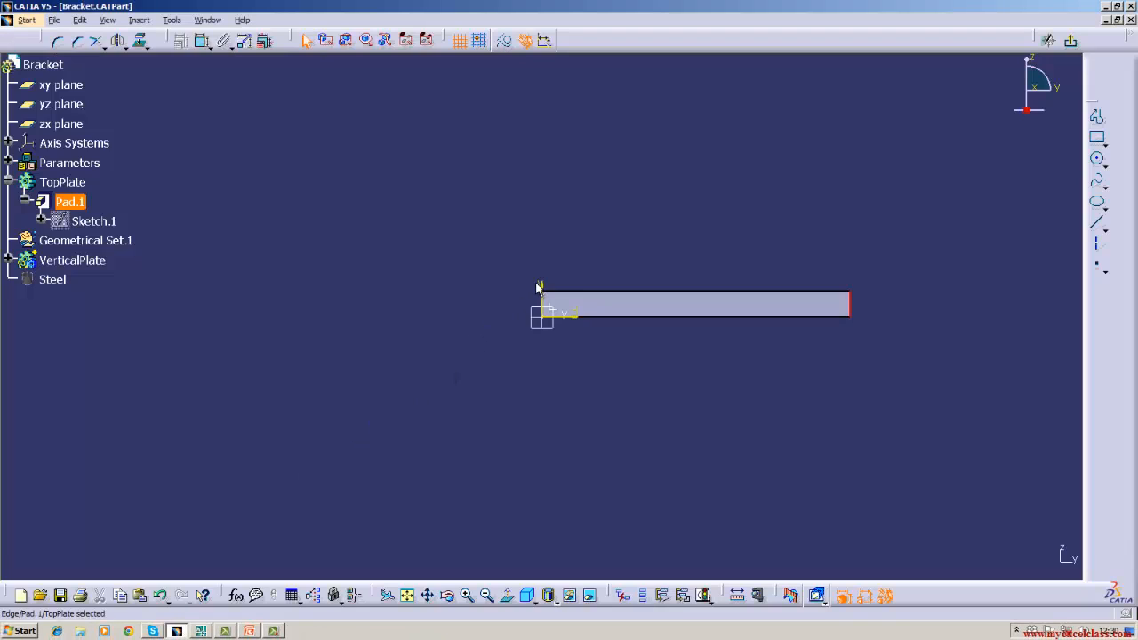
Draw a vertical line downward from the top plate's underside, about 93 mm from the sketch's vertical axis
{"action": "left_click", "coordinate": [1097, 223]}
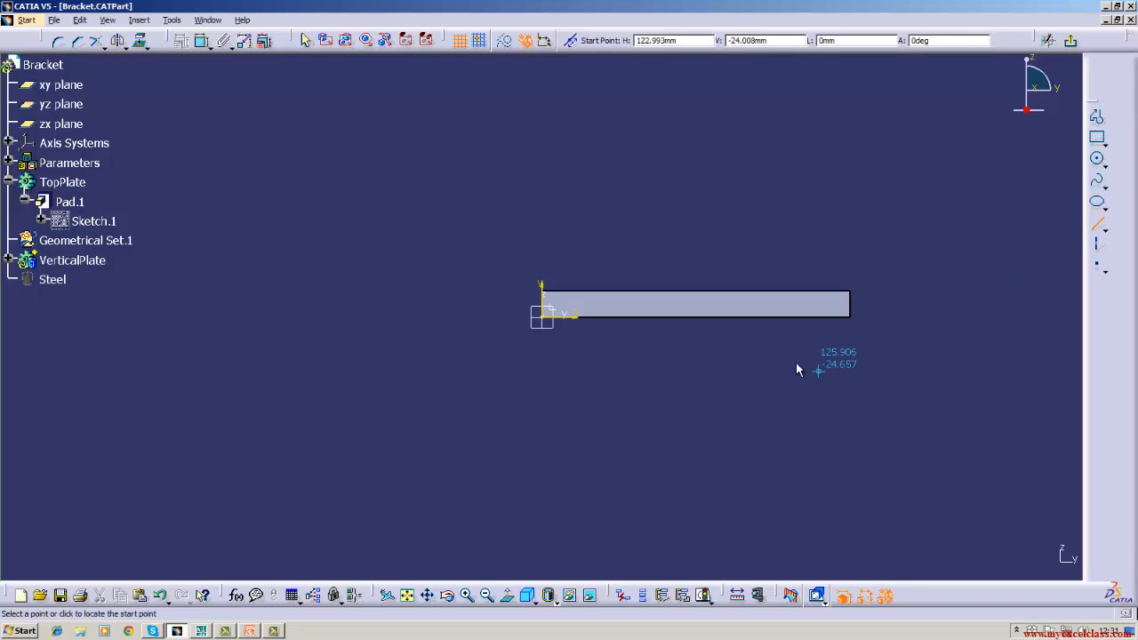
{"action": "left_click", "coordinate": [747, 317]}
{"action": "left_click", "coordinate": [747, 450]}
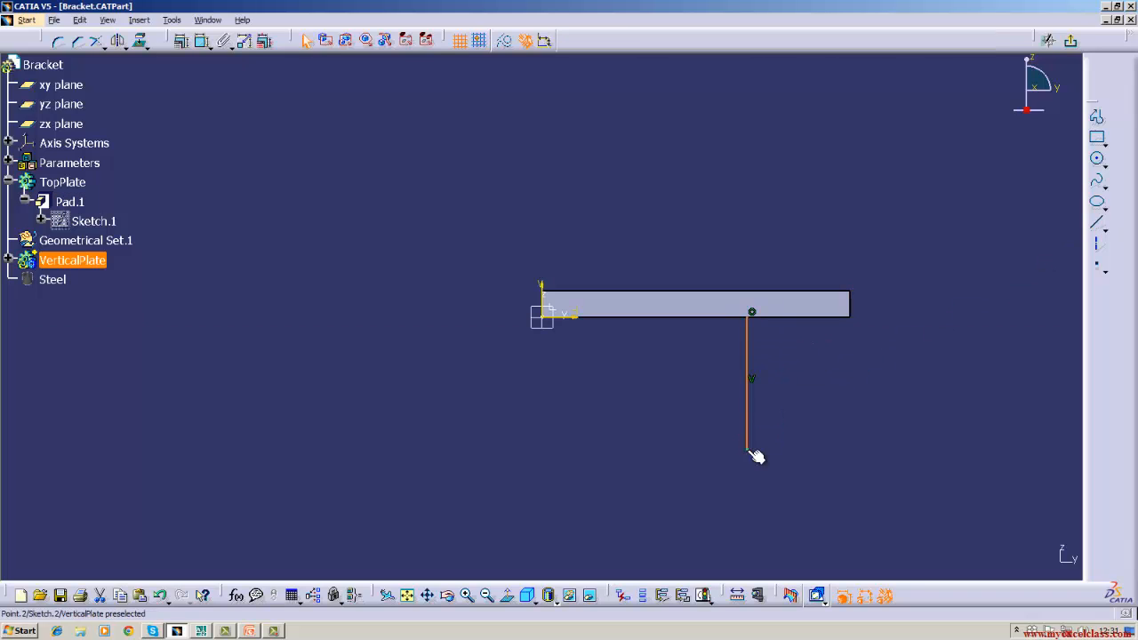
{"action": "left_click", "coordinate": [618, 449]}
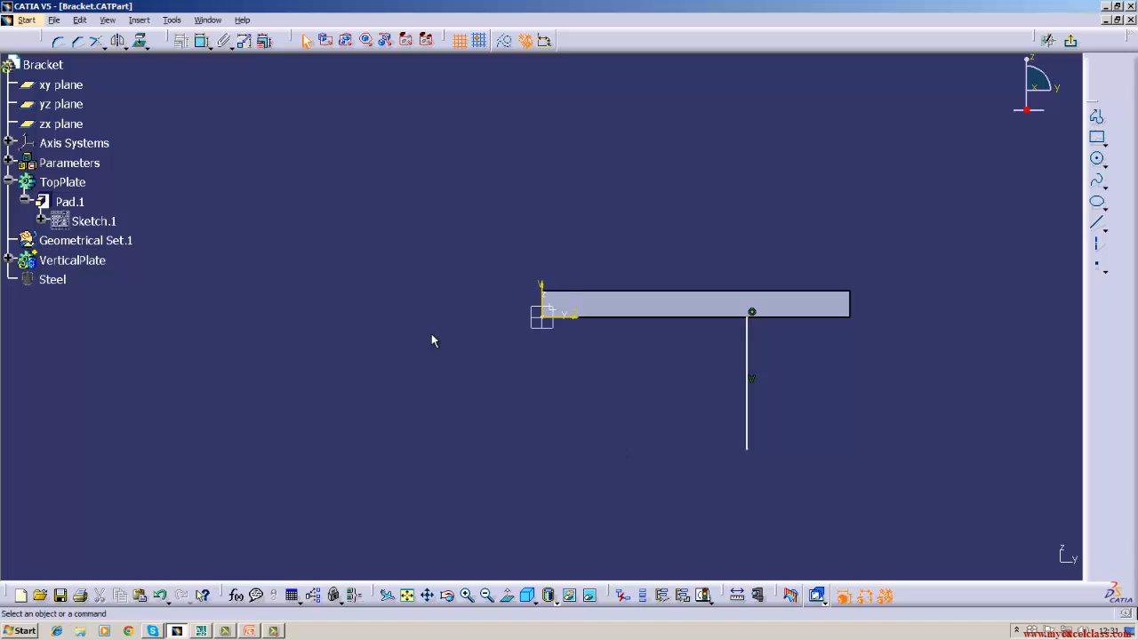
Dimension the vertical line's distance from the sketch's vertical axis and set it to 43 mm
{"action": "left_click", "coordinate": [541, 283]}
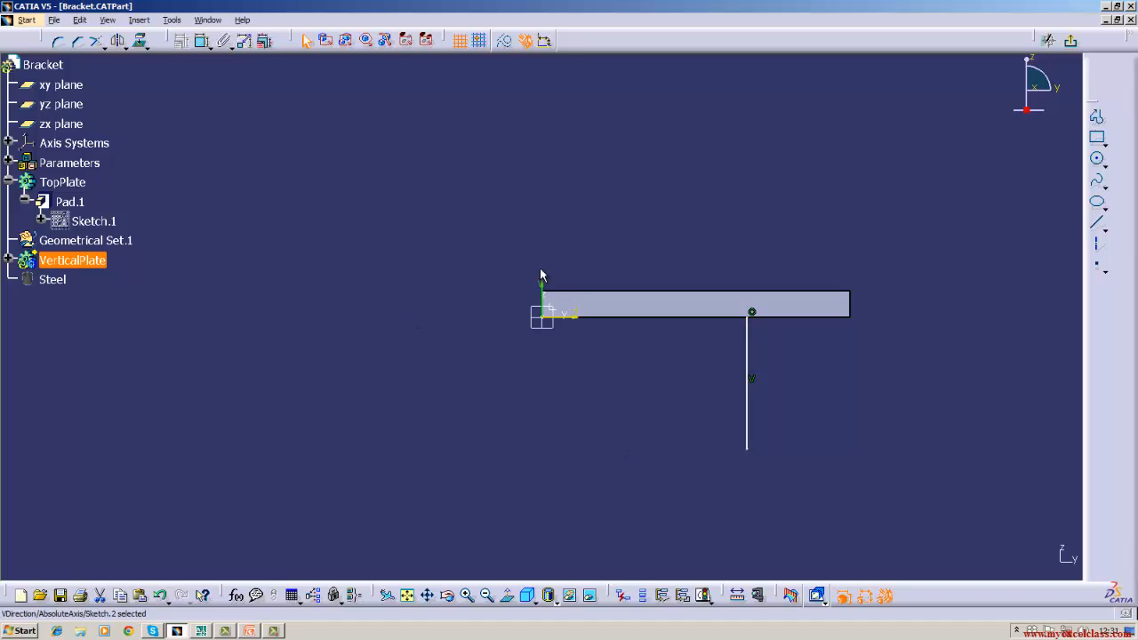
{"action": "left_click", "coordinate": [203, 40]}
{"action": "left_click", "coordinate": [752, 343]}
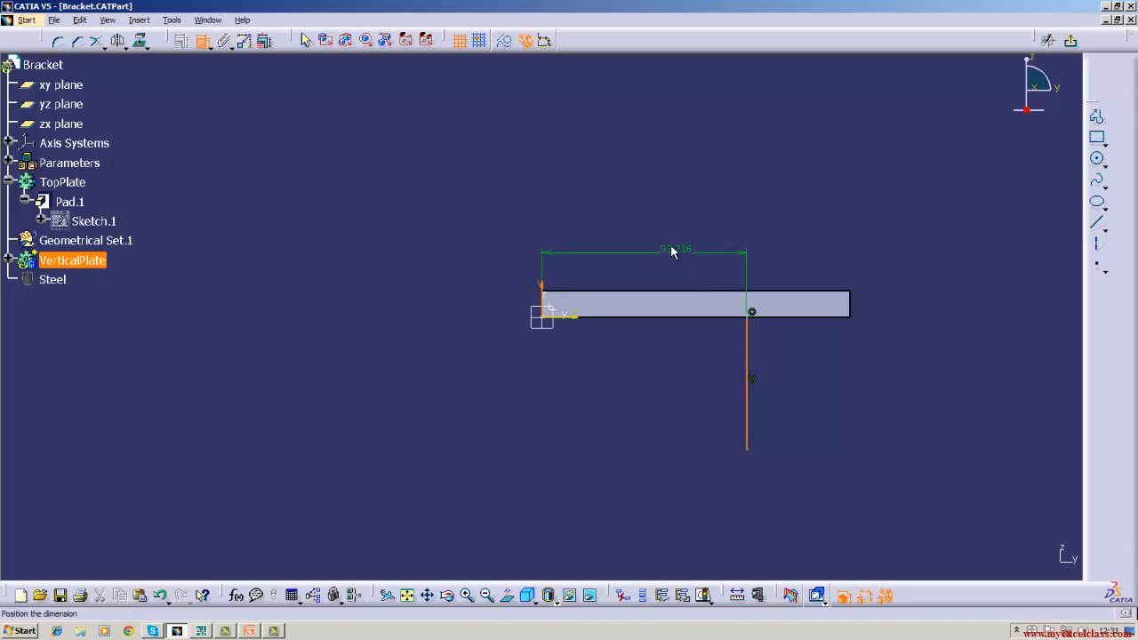
{"action": "left_click", "coordinate": [658, 238]}
{"action": "double_click", "coordinate": [656, 233]}
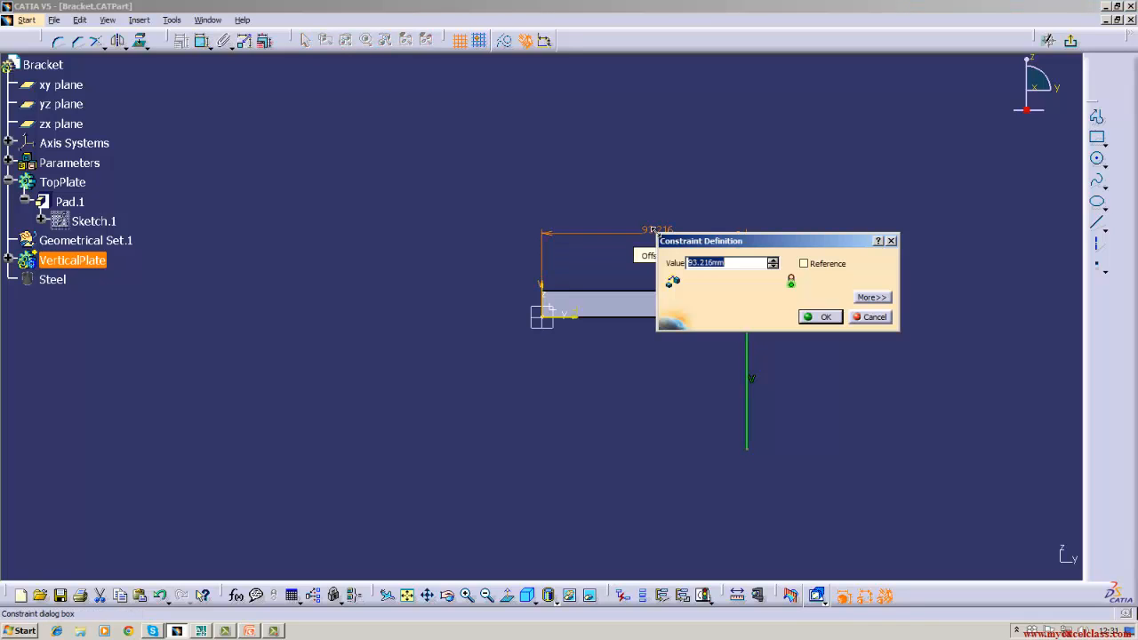
{"action": "key", "text": "BackSpace"}
{"action": "type", "text": "43"}
{"action": "key", "text": "Return"}
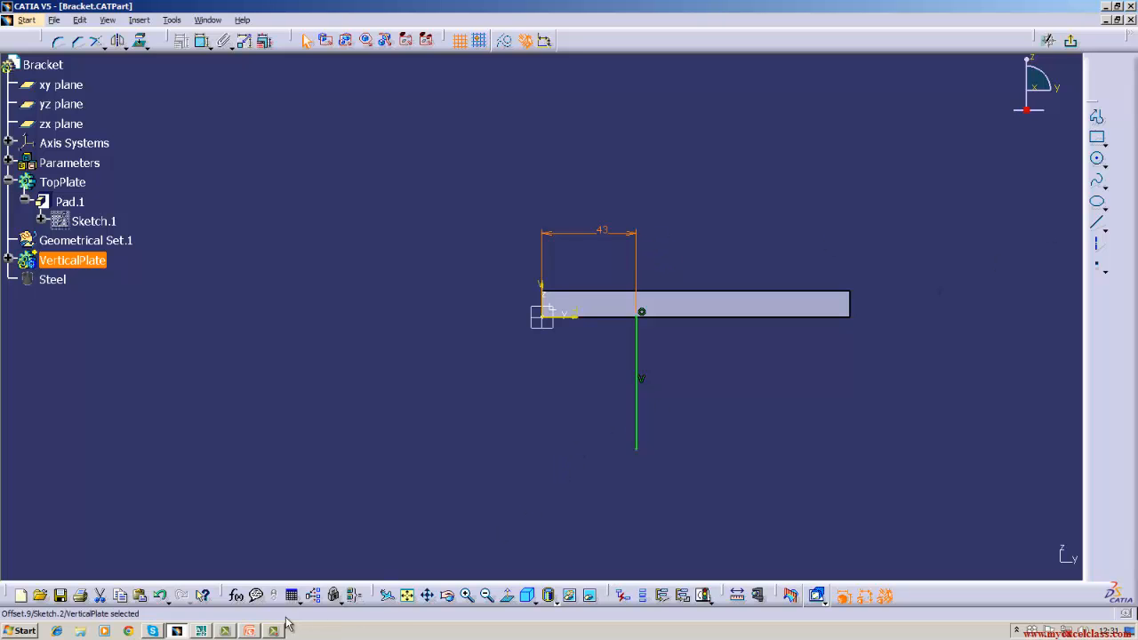
{"action": "left_click", "coordinate": [201, 630]}
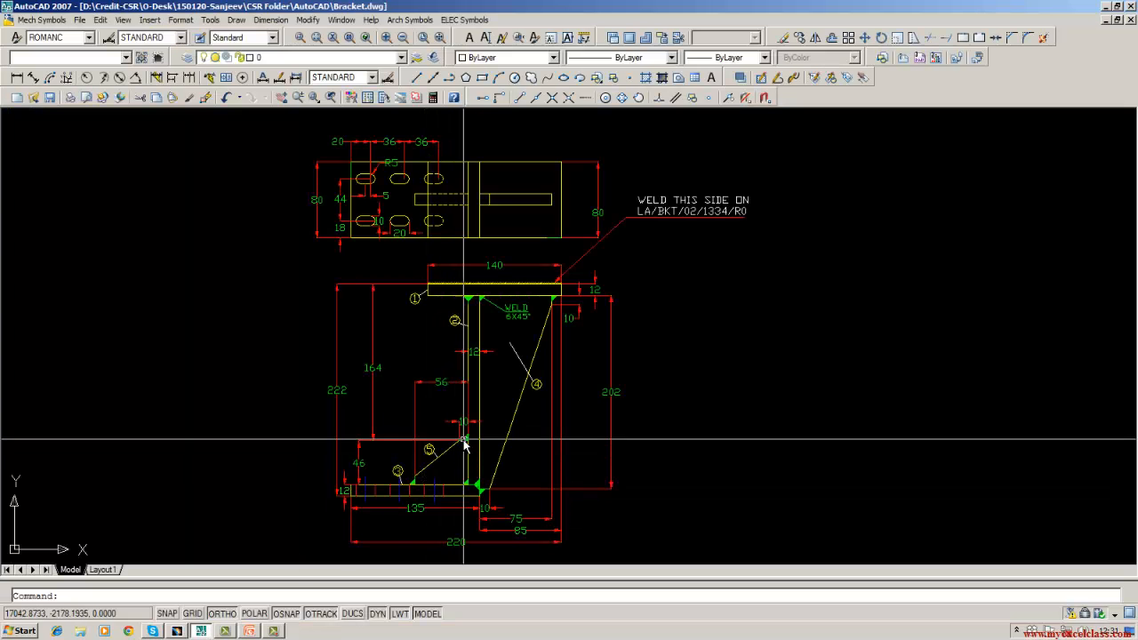
{"action": "left_click", "coordinate": [176, 631]}
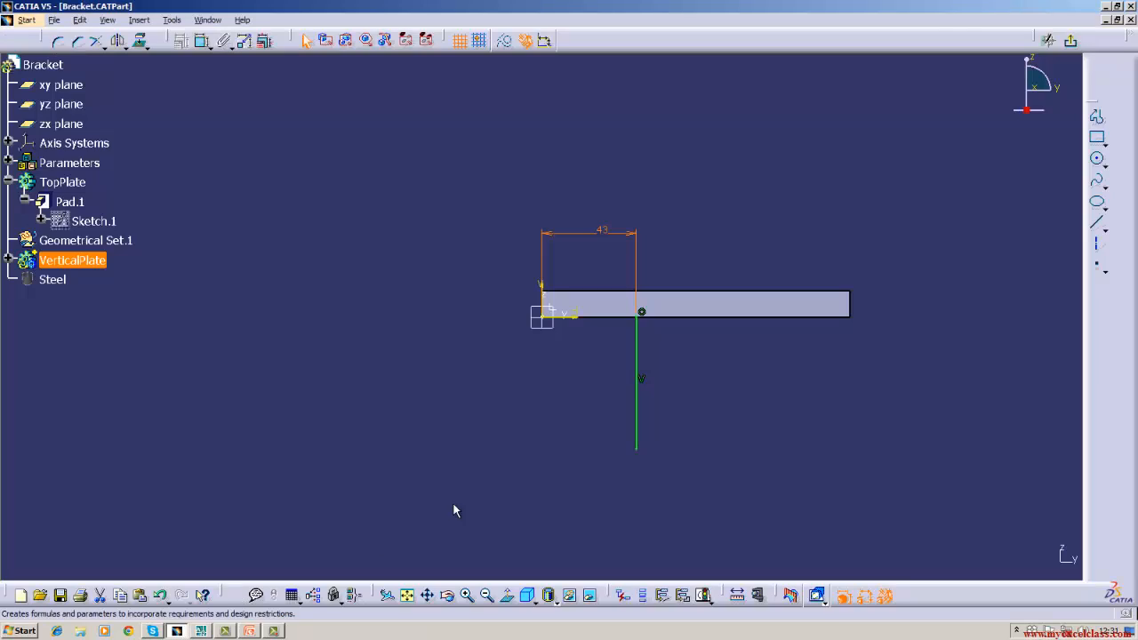
{"action": "left_click", "coordinate": [1097, 222]}
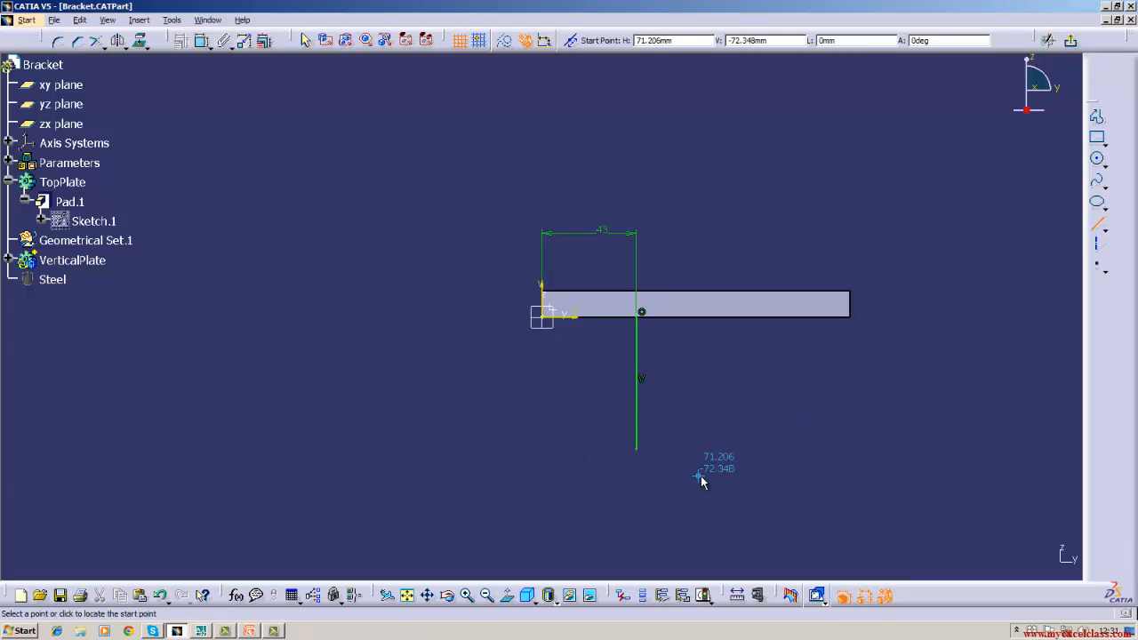
{"action": "key", "text": "Escape"}
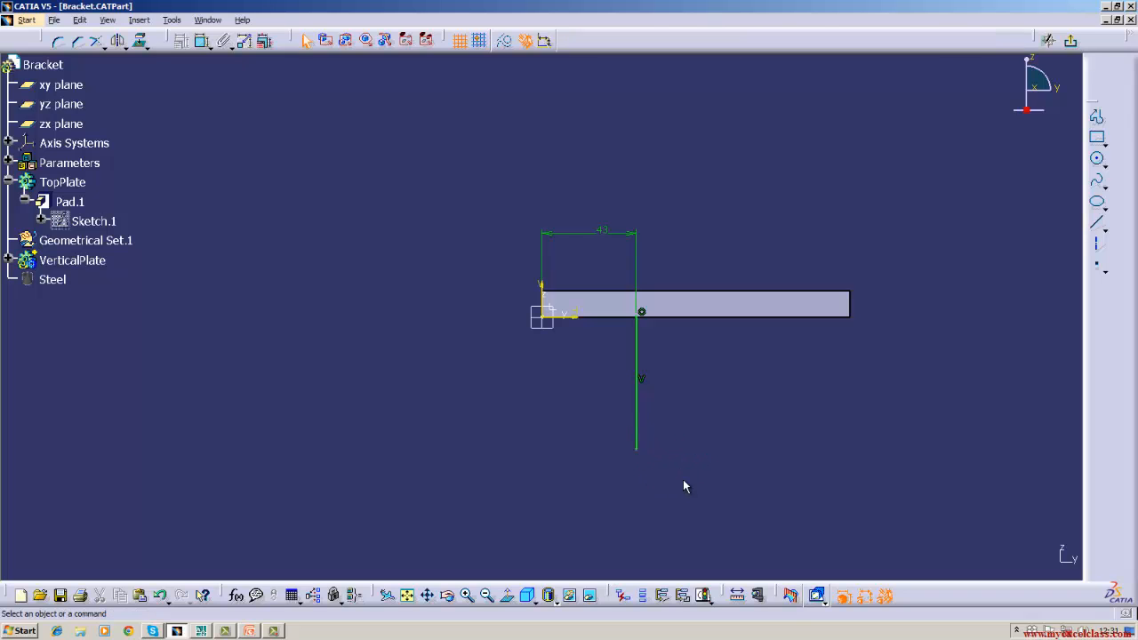
Switch to the AutoCAD drawing, measure the vertical plate's height below the top plate with a linear dimension, and return to CATIA
{"action": "left_click", "coordinate": [201, 630]}
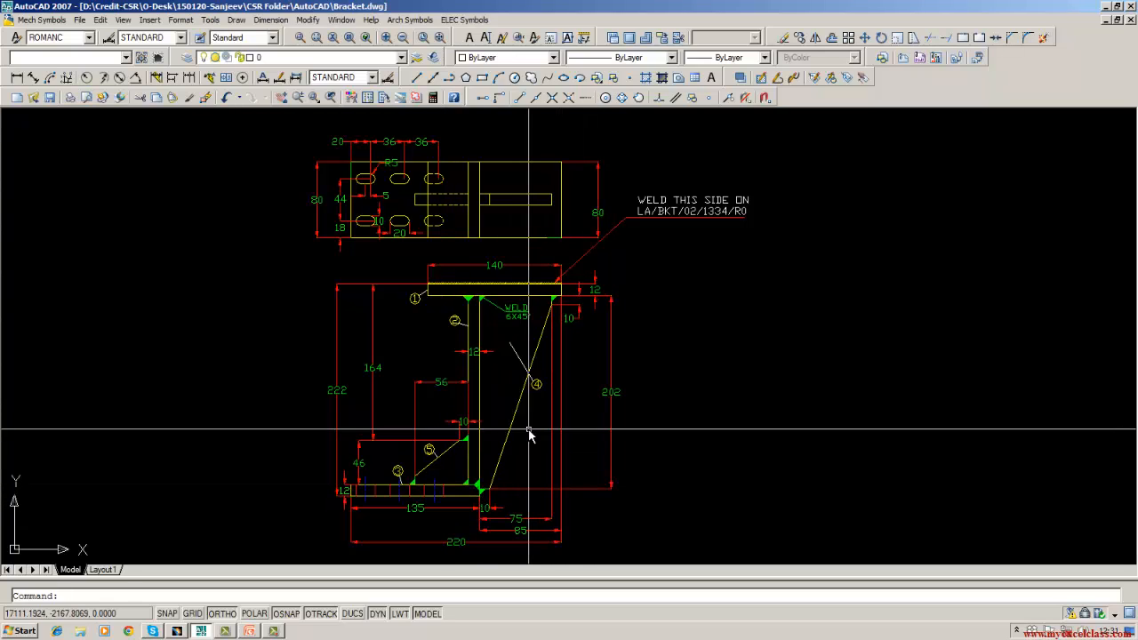
{"action": "type", "text": "dimlinear"}
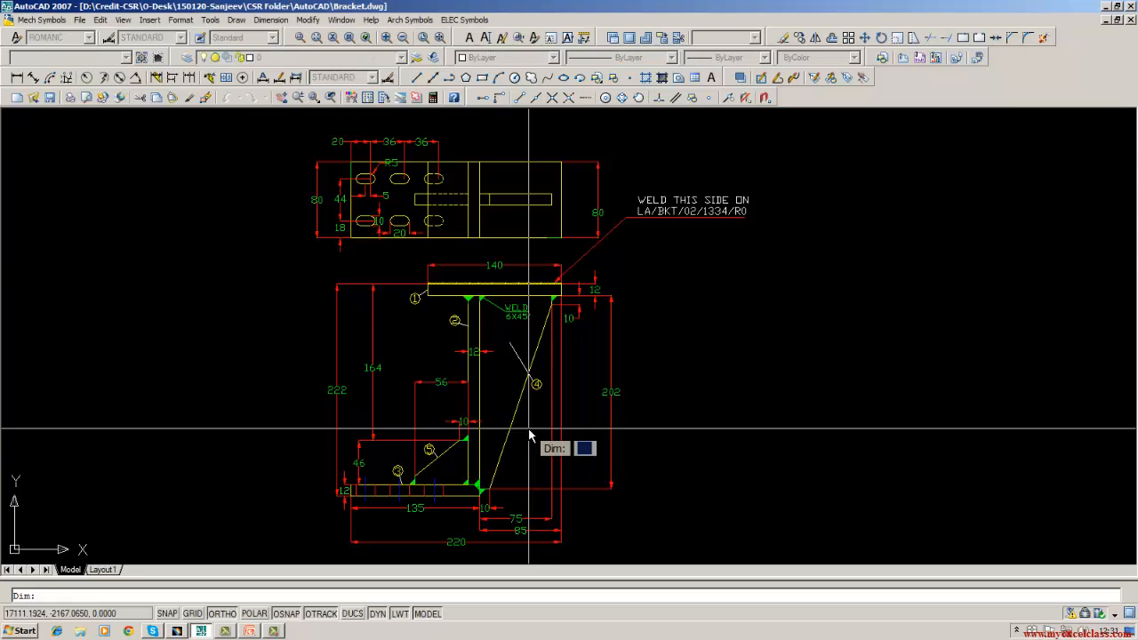
{"action": "key", "text": "Return"}
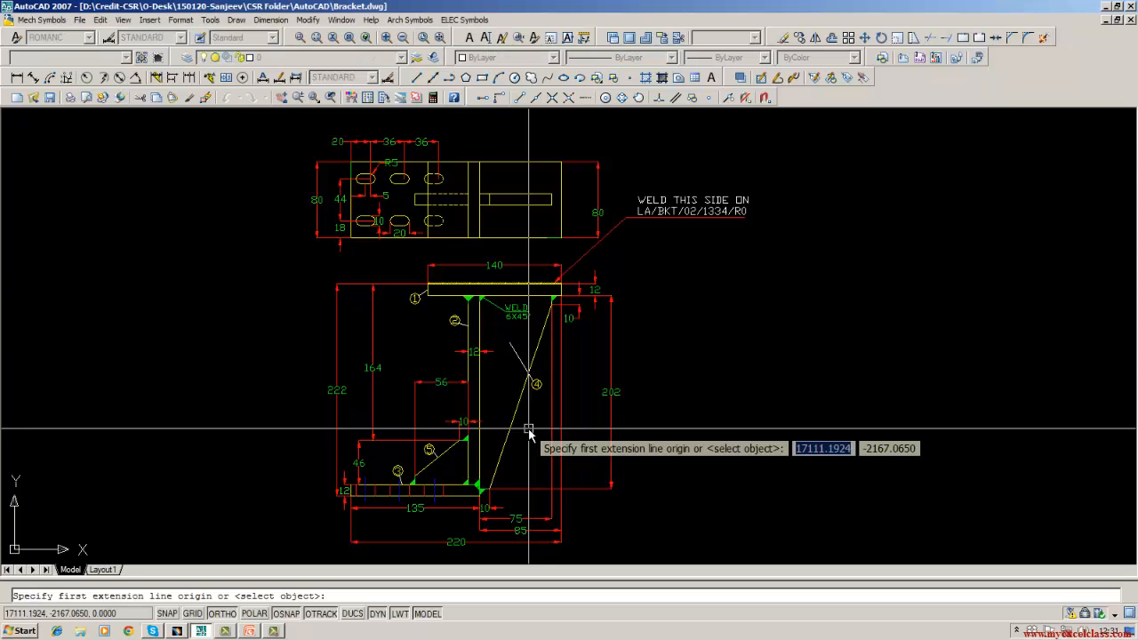
{"action": "left_click", "coordinate": [462, 489]}
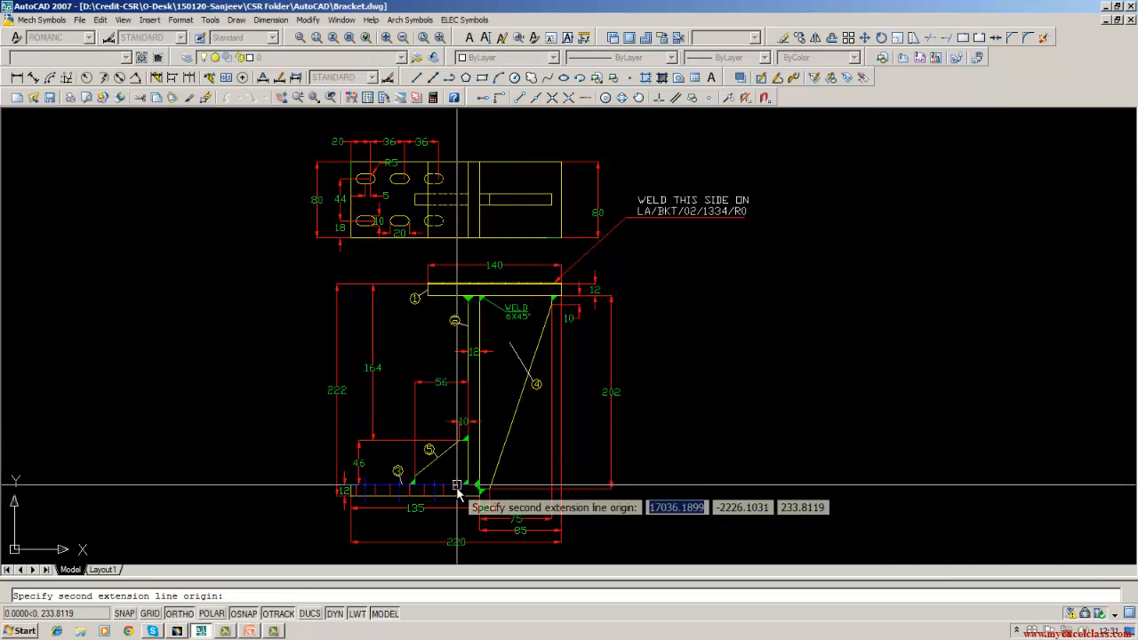
{"action": "left_click", "coordinate": [468, 297]}
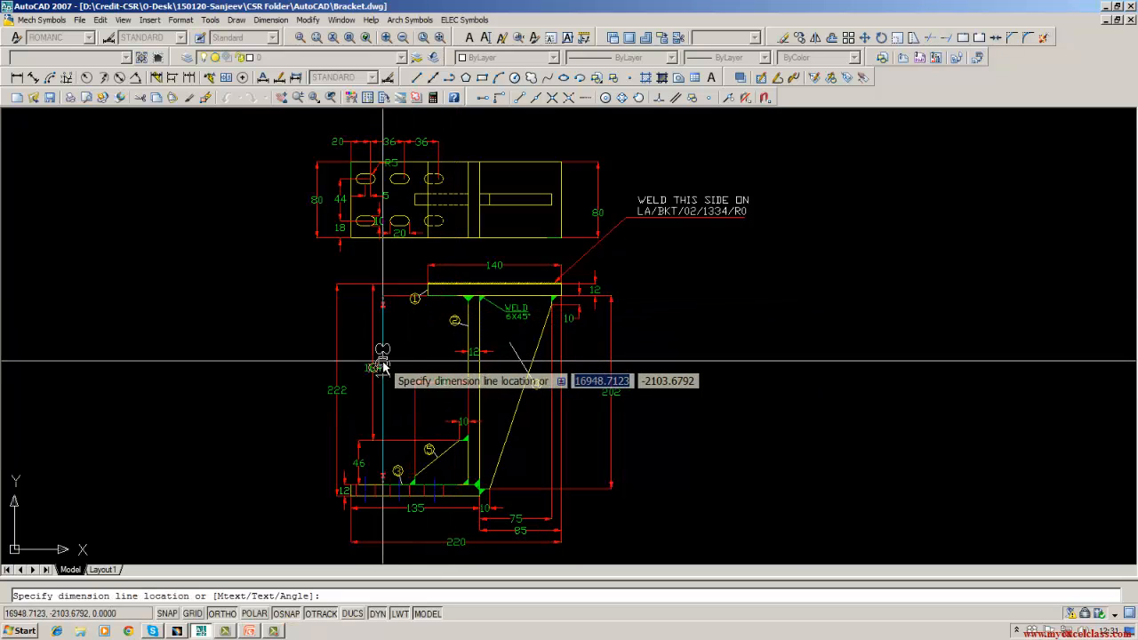
{"action": "type", "text": "t"}
{"action": "key", "text": "Return"}
{"action": "type", "text": "56"}
{"action": "key", "text": "Return"}
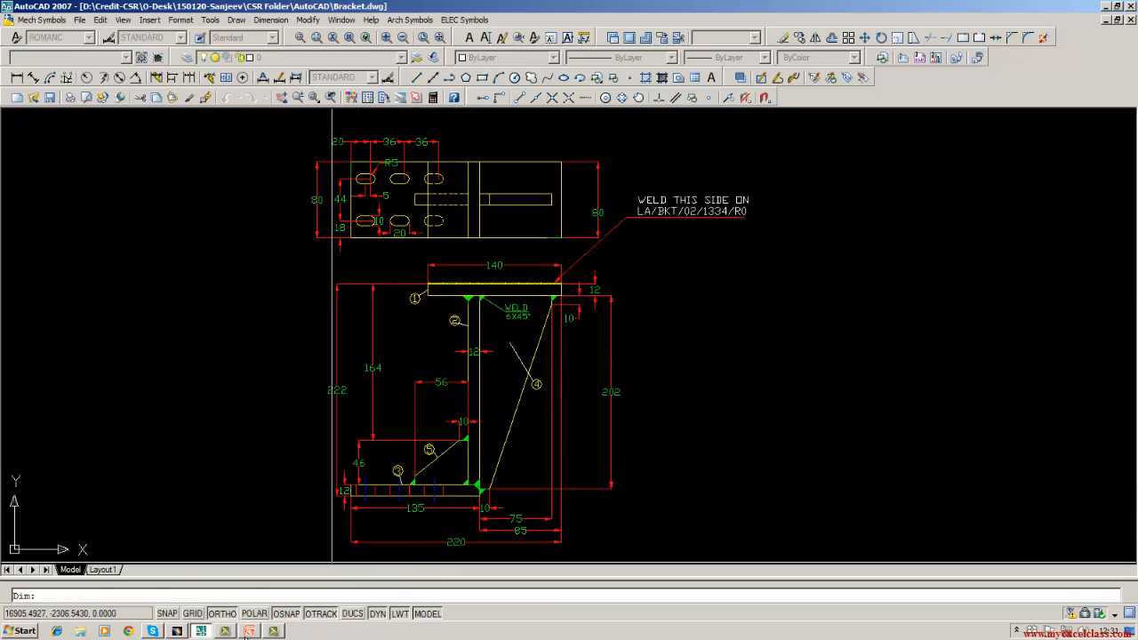
{"action": "left_click", "coordinate": [177, 631]}
{"action": "left_click", "coordinate": [178, 611]}
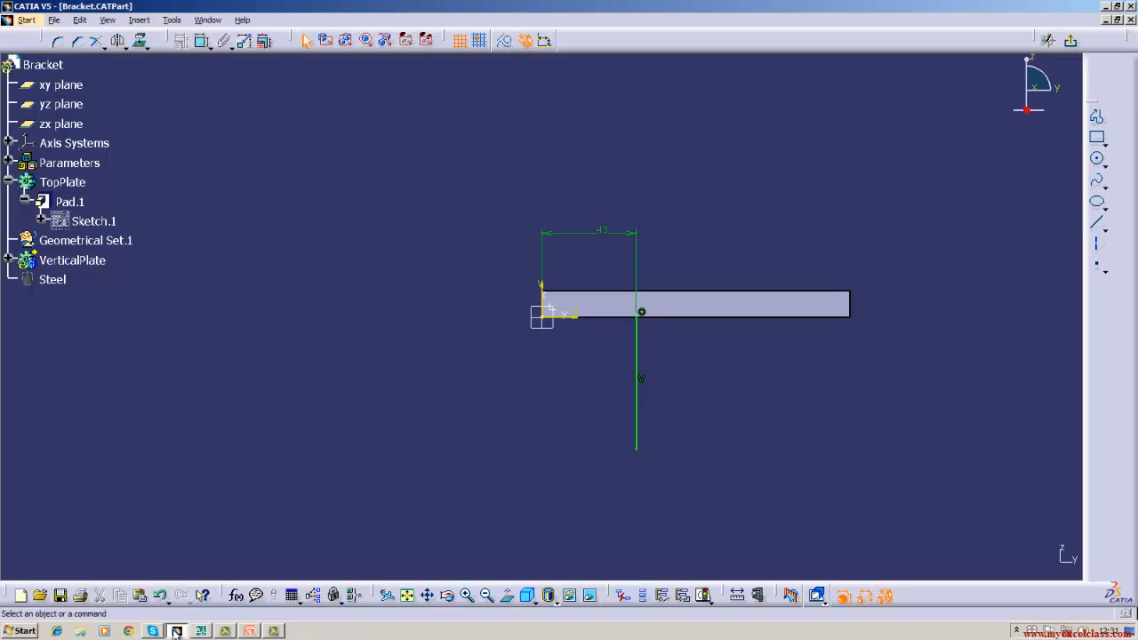
Dimension the vertical line's length and set it to 198 mm
{"action": "left_click", "coordinate": [203, 41]}
{"action": "left_click", "coordinate": [637, 381]}
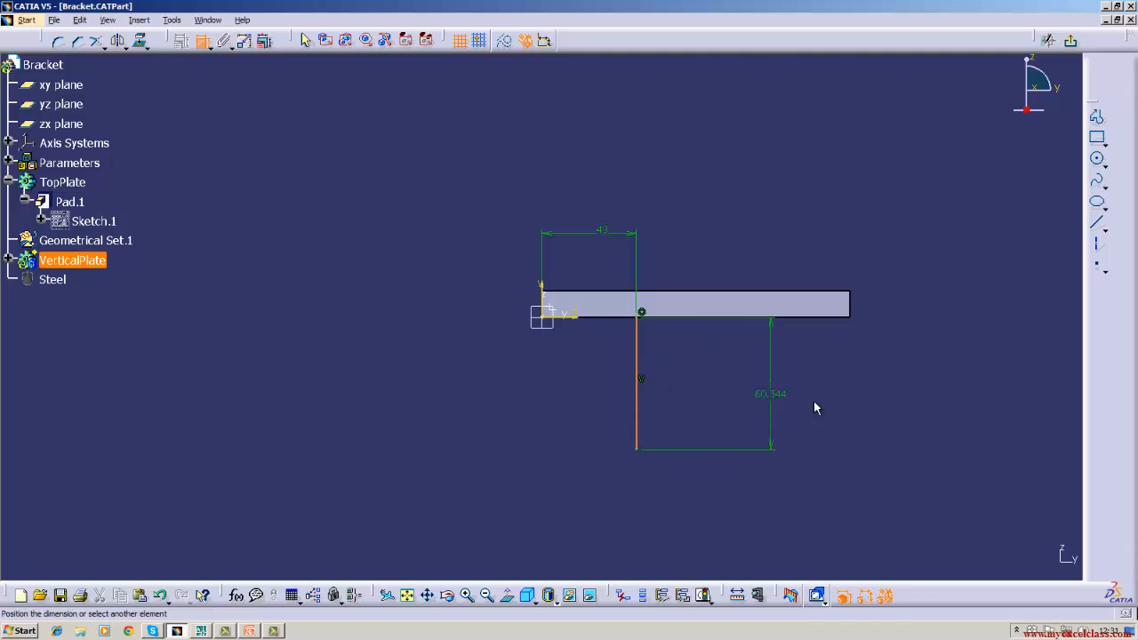
{"action": "left_click", "coordinate": [923, 374]}
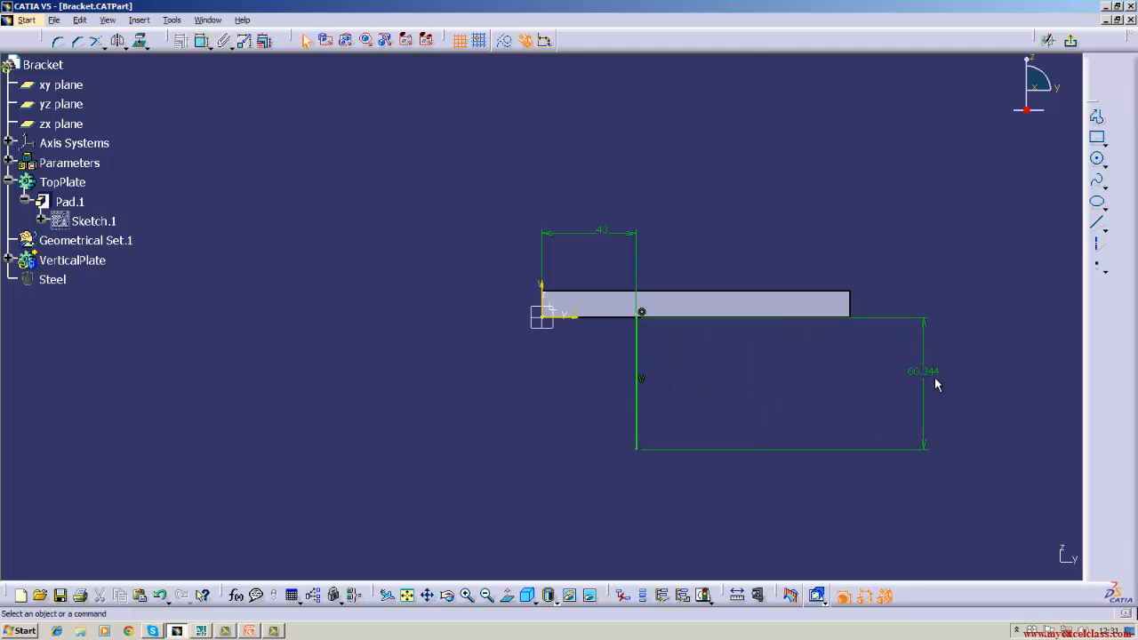
{"action": "double_click", "coordinate": [934, 373]}
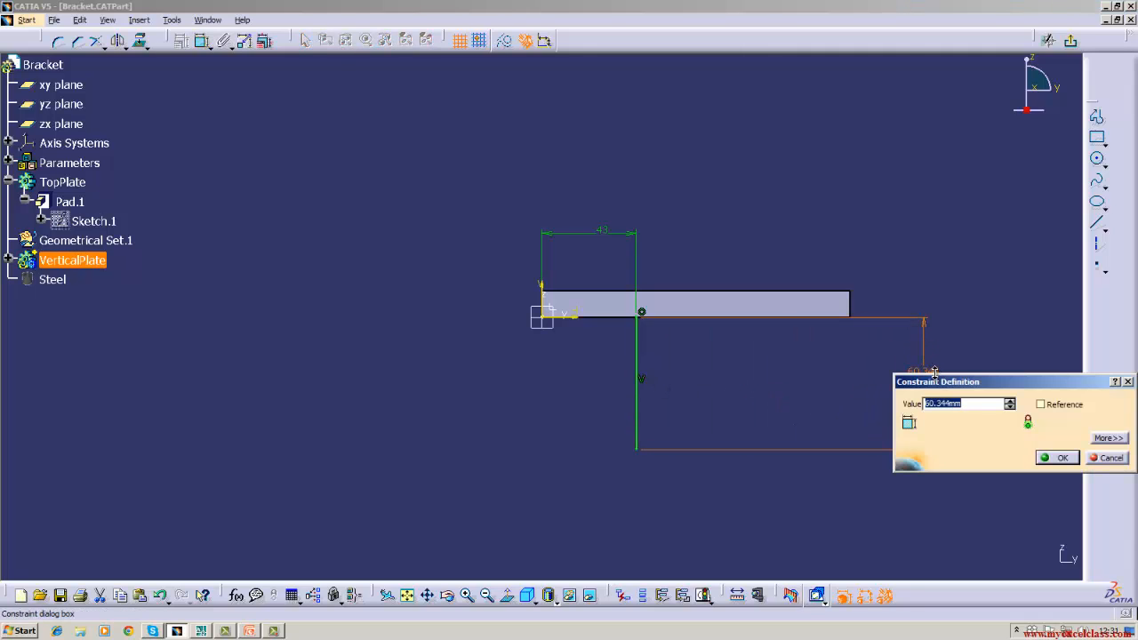
{"action": "key", "text": "BackSpace"}
{"action": "key", "text": "Return"}
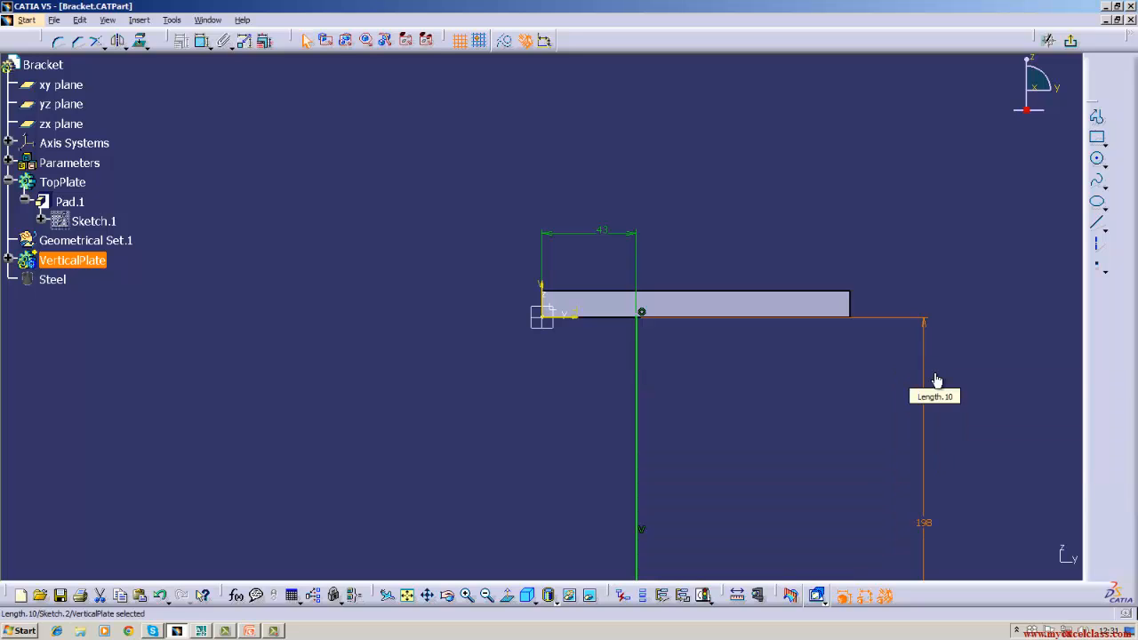
Draw a horizontal line about 17 mm long outward from the lower end of the vertical line
{"action": "mouse_move", "coordinate": [752, 444]}
{"action": "middle_mouse_down"}
{"action": "mouse_move", "coordinate": [595, 300]}
{"action": "mouse_move", "coordinate": [636, 197]}
{"action": "middle_mouse_up"}
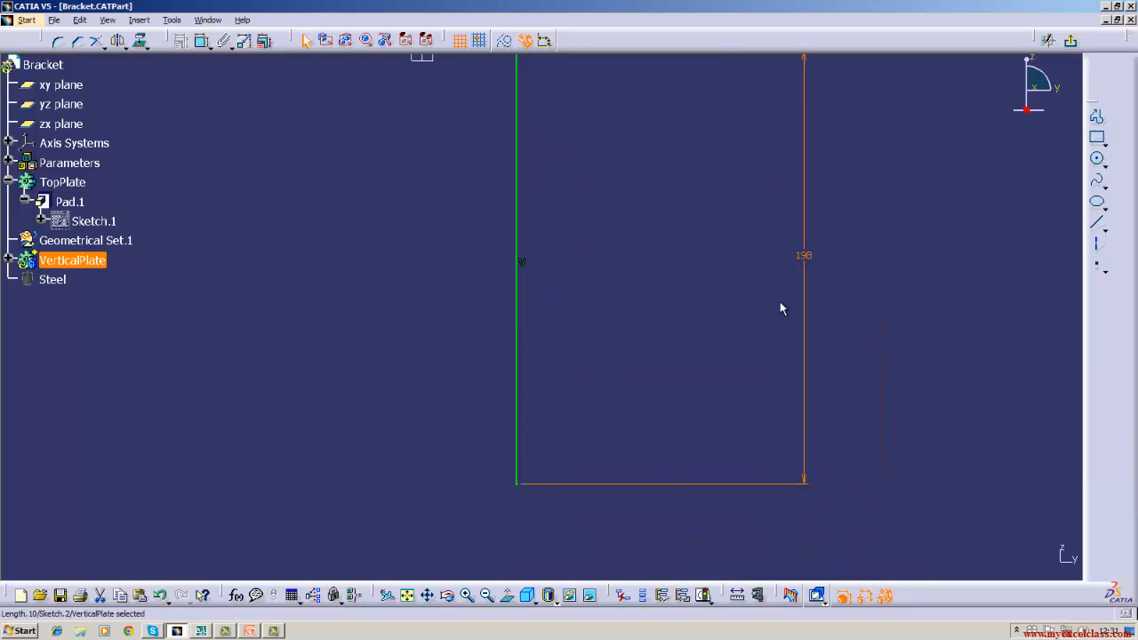
{"action": "left_click", "coordinate": [1096, 222]}
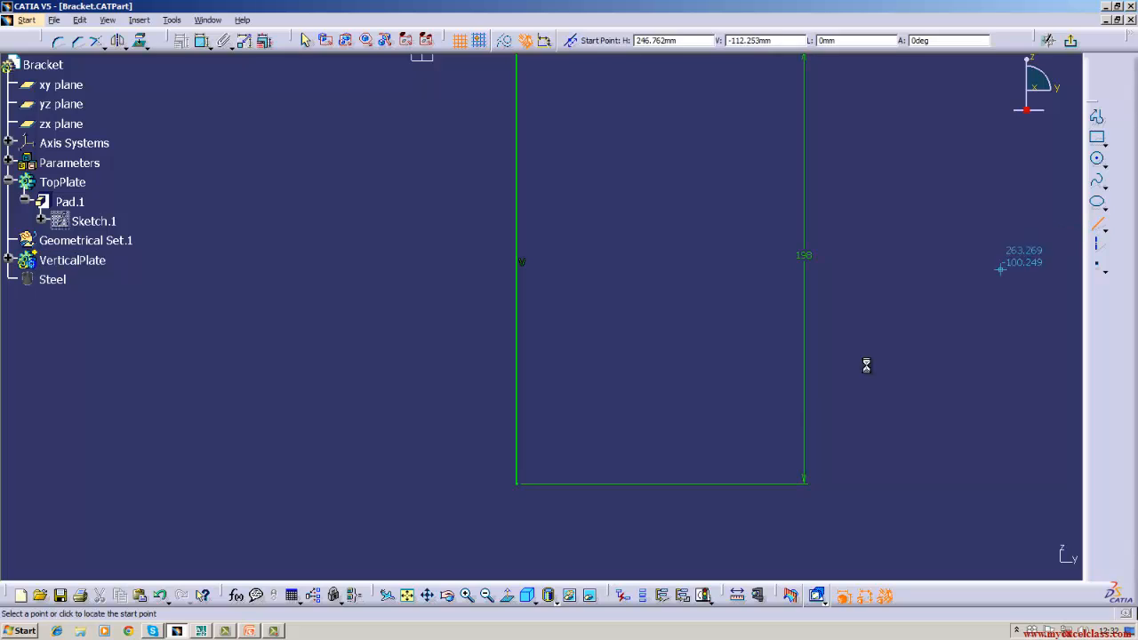
{"action": "left_click", "coordinate": [520, 484]}
{"action": "left_click", "coordinate": [555, 485]}
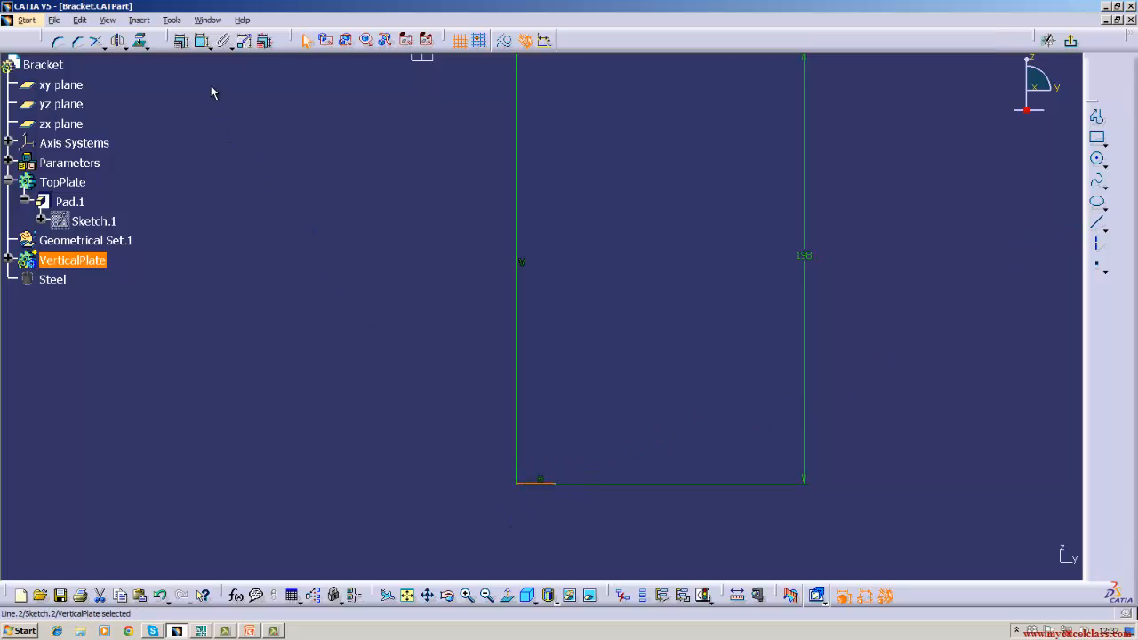
Add a length dimension to the short horizontal line and set it to 12 mm
{"action": "left_click", "coordinate": [202, 40]}
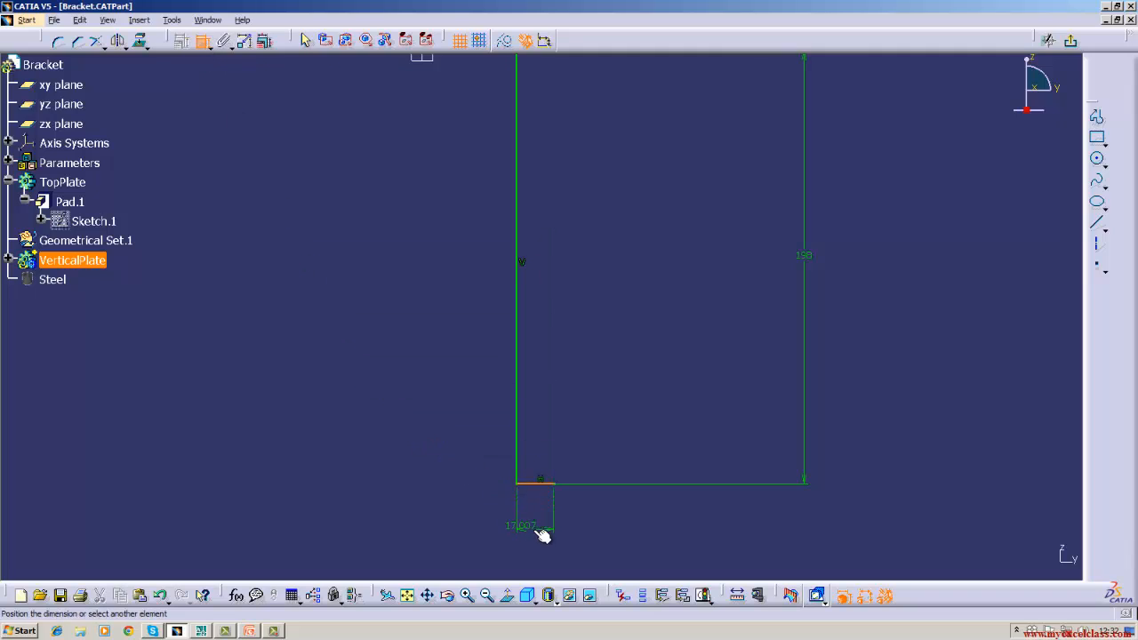
{"action": "left_click", "coordinate": [589, 533]}
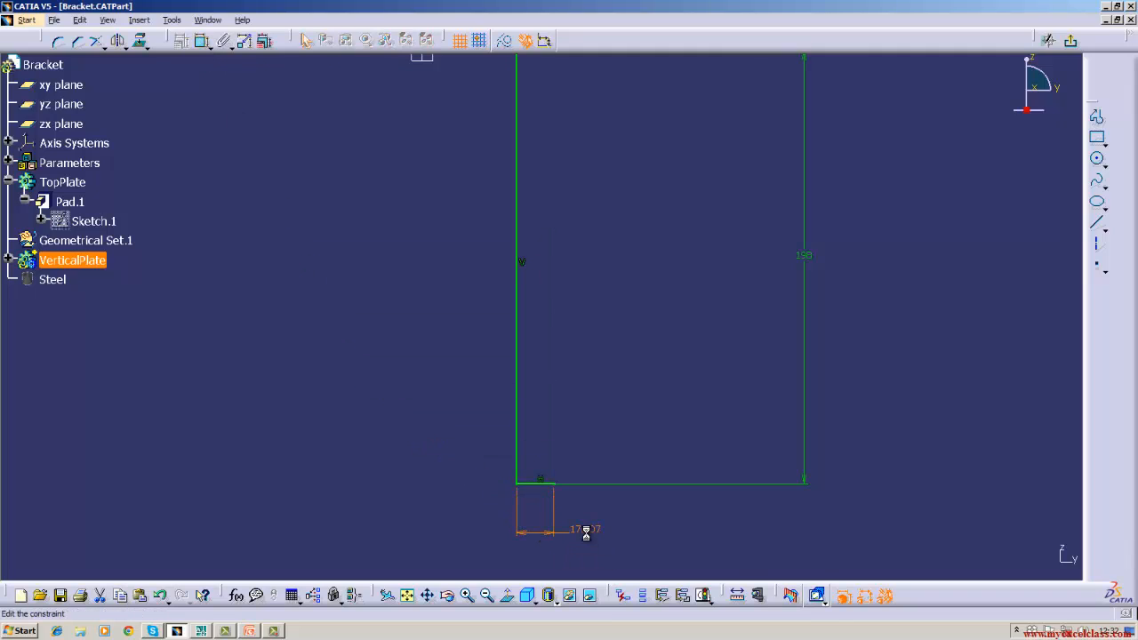
{"action": "key", "text": "BackSpace"}
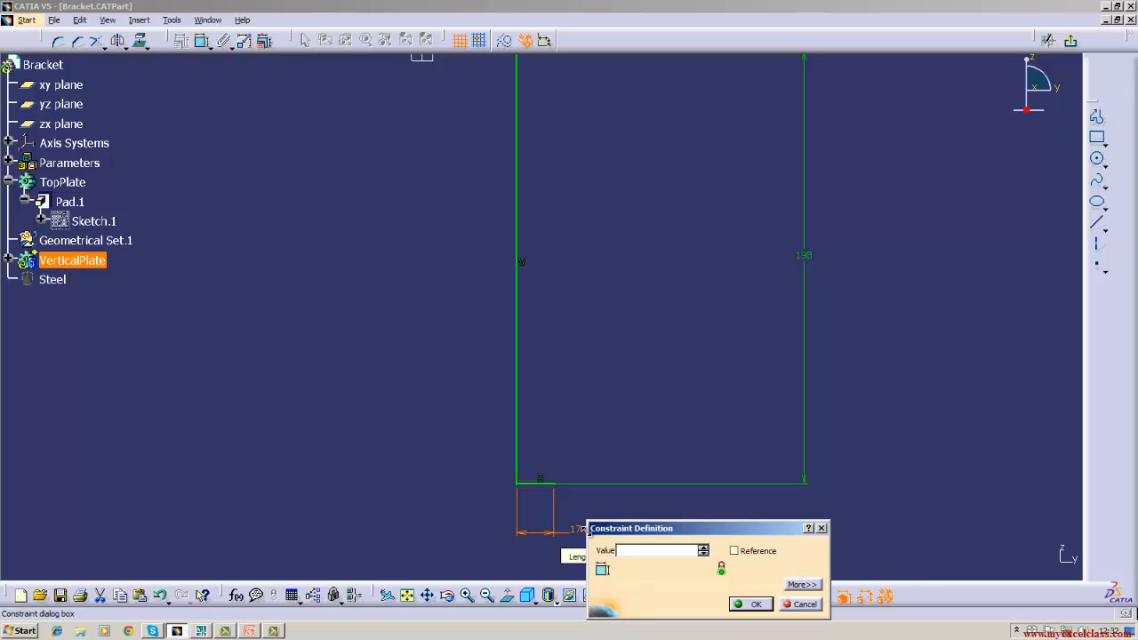
{"action": "type", "text": "12"}
{"action": "key", "text": "Return"}
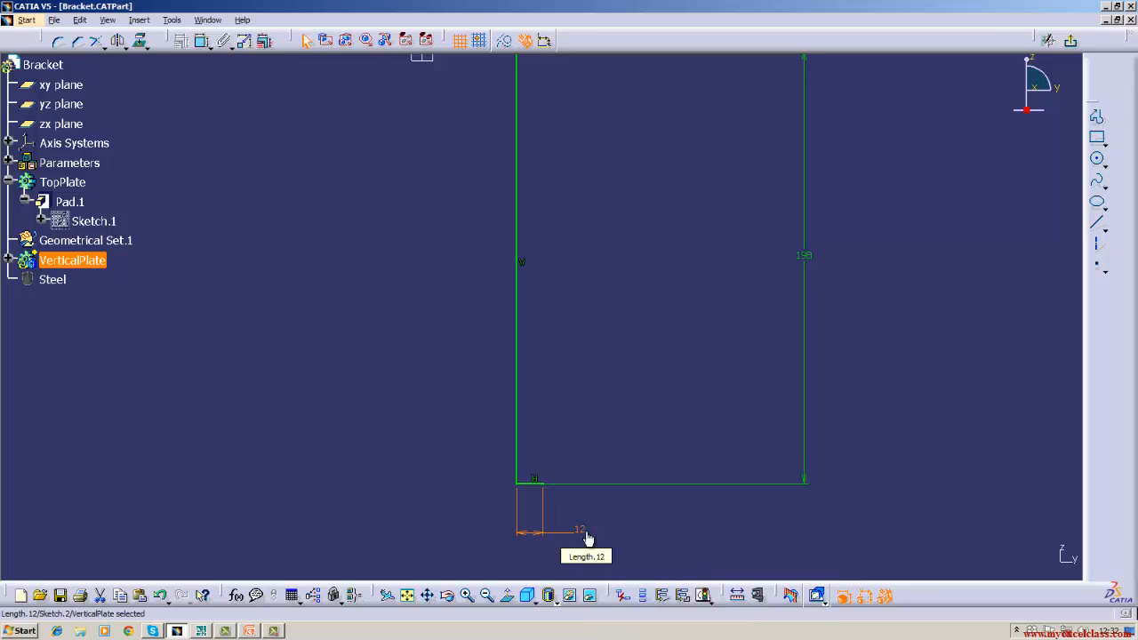
Open the short horizontal line's definition, close it without changes, and delete the line together with its length dimension
{"action": "double_click", "coordinate": [530, 487]}
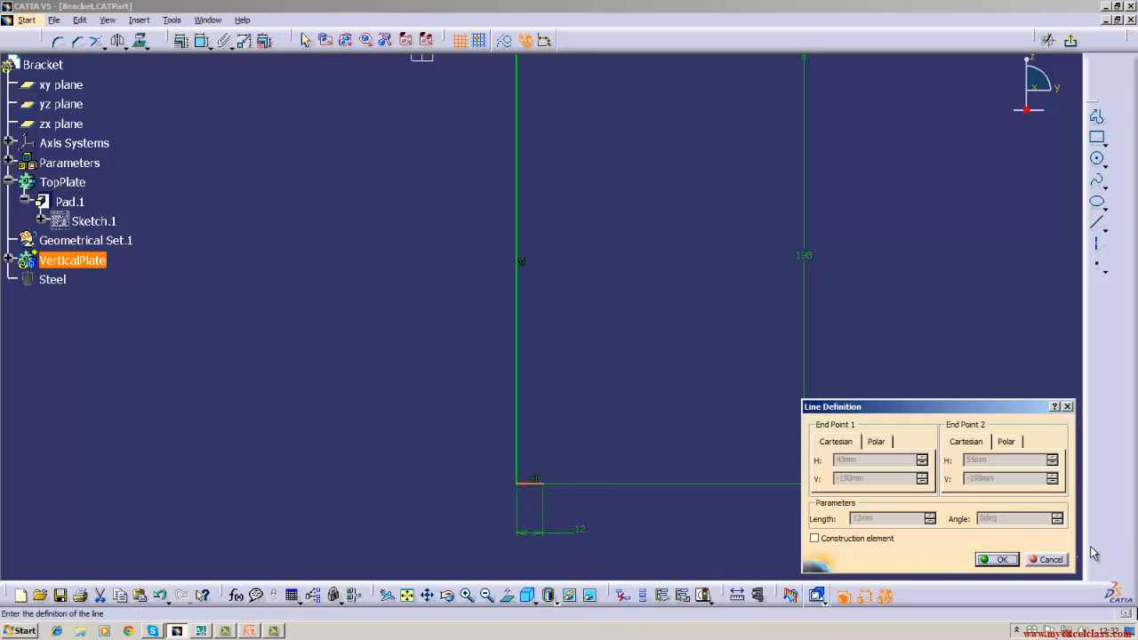
{"action": "left_click", "coordinate": [1047, 561]}
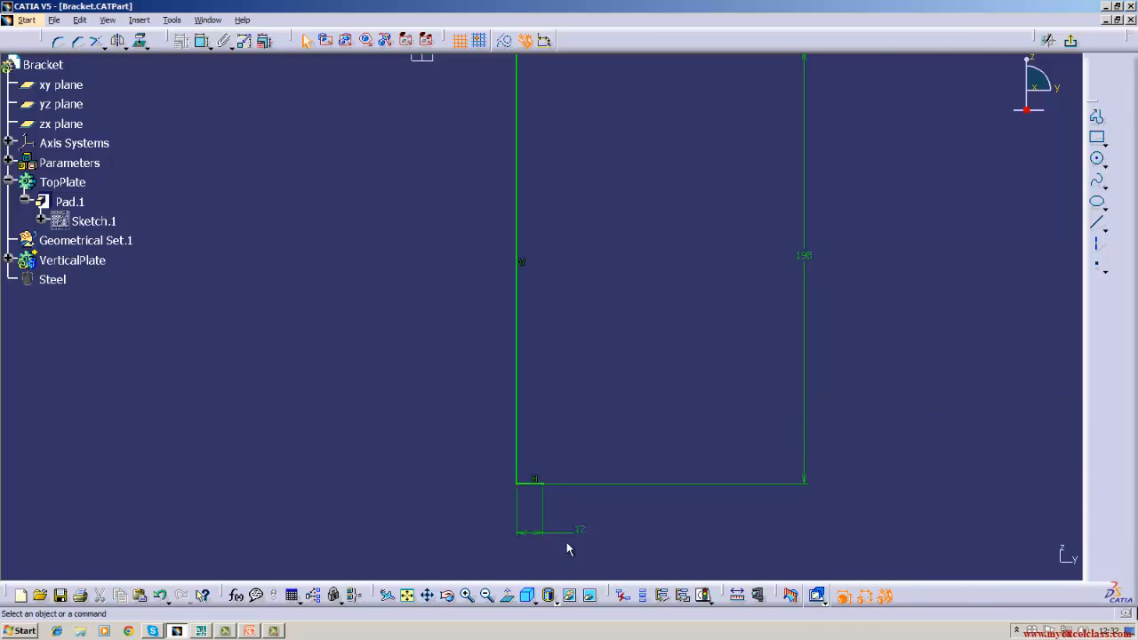
{"action": "right_click", "coordinate": [532, 485]}
{"action": "left_click", "coordinate": [562, 449]}
Redraw the horizontal line from the vertical line's lower end, about 26 mm long
{"action": "left_click", "coordinate": [1097, 223]}
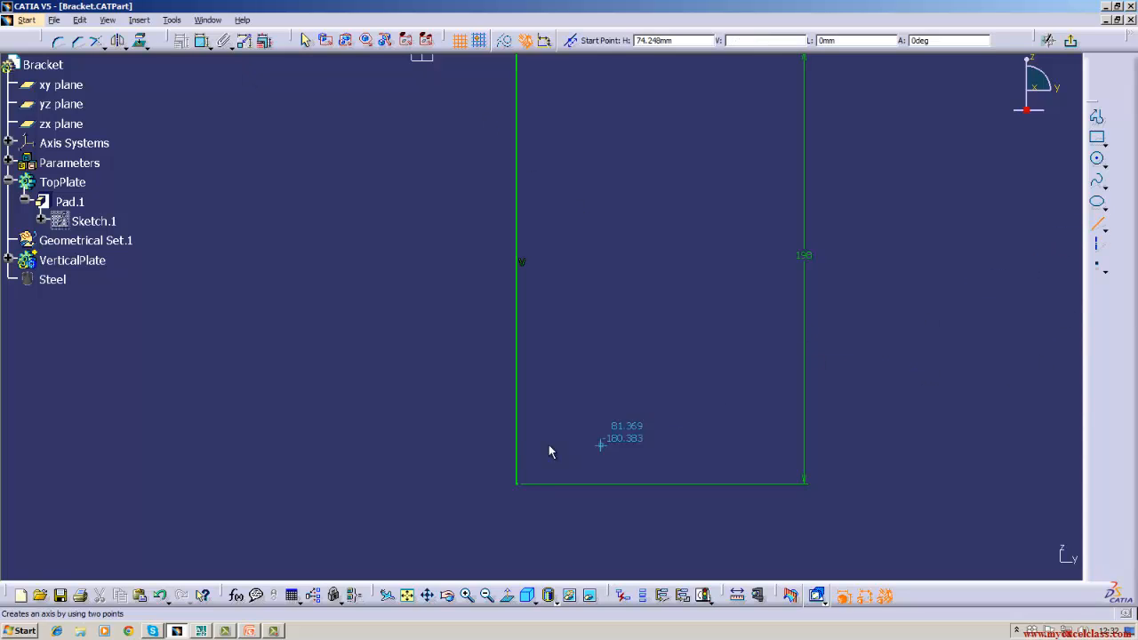
{"action": "left_click", "coordinate": [513, 484]}
{"action": "left_click", "coordinate": [575, 484]}
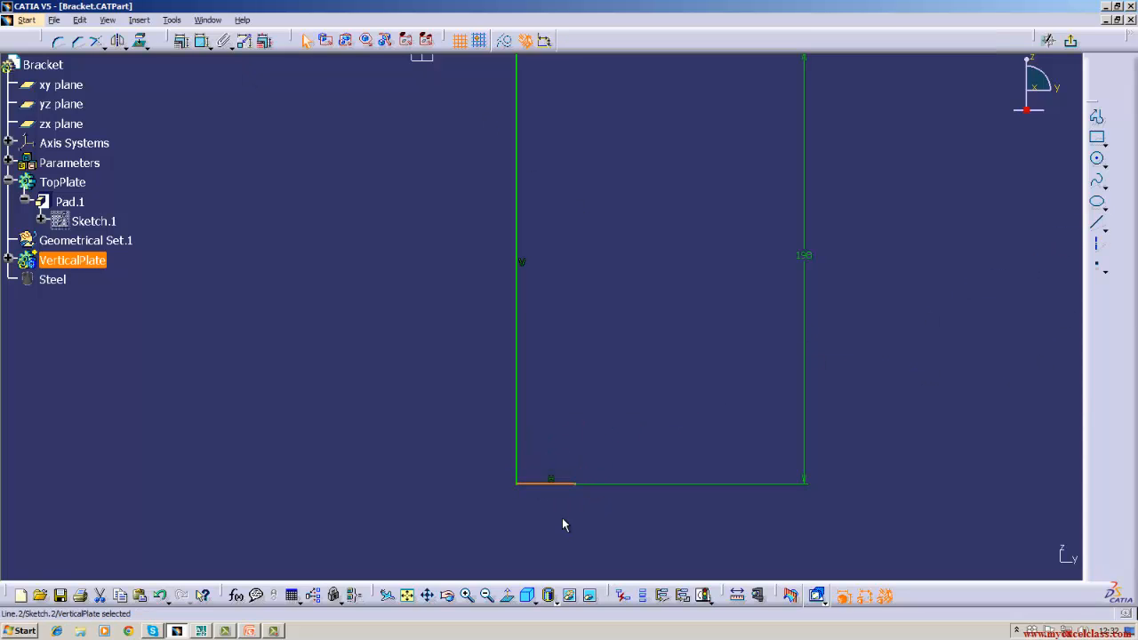
Set the redrawn horizontal line's length to 12 mm in its line definition
{"action": "double_click", "coordinate": [563, 484]}
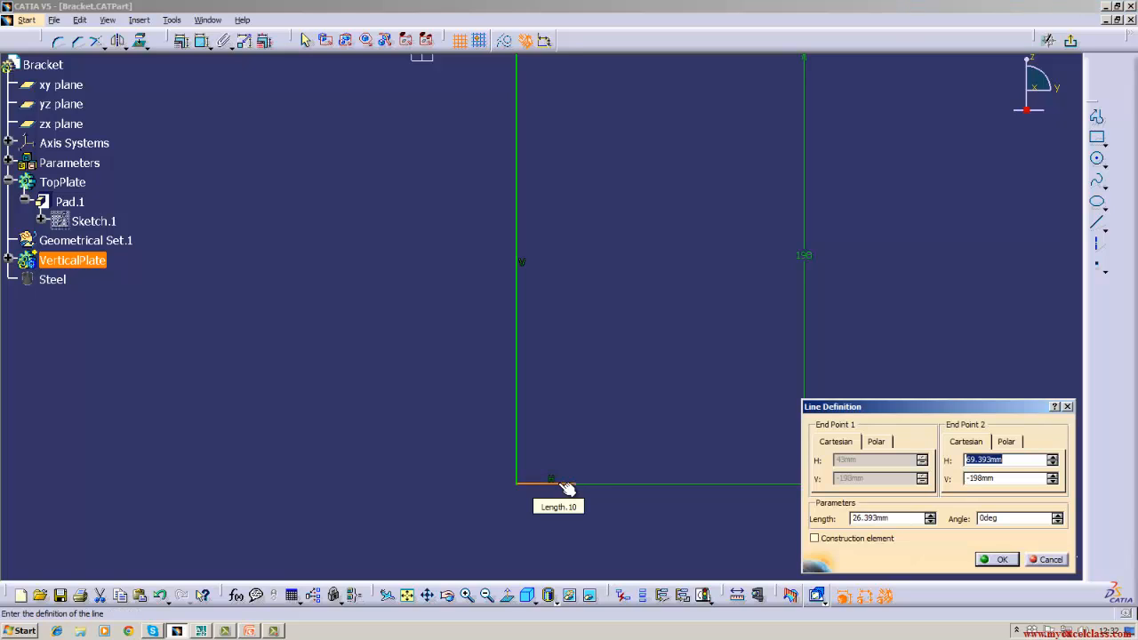
{"action": "left_click", "coordinate": [900, 521]}
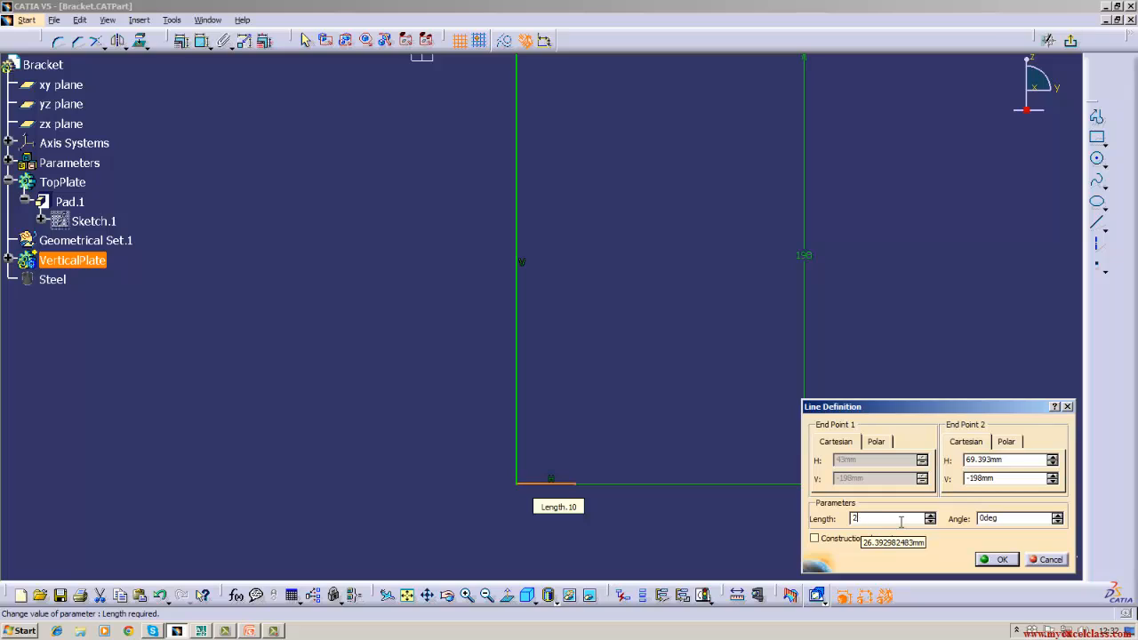
{"action": "type", "text": "12"}
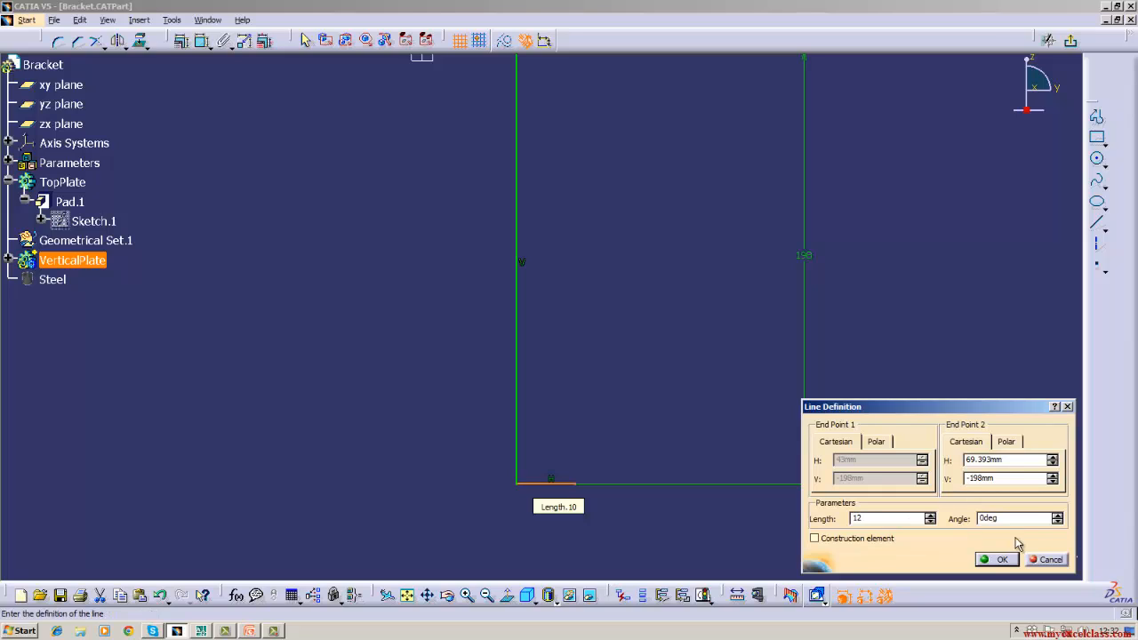
{"action": "key", "text": "Tab"}
{"action": "left_click", "coordinate": [998, 560]}
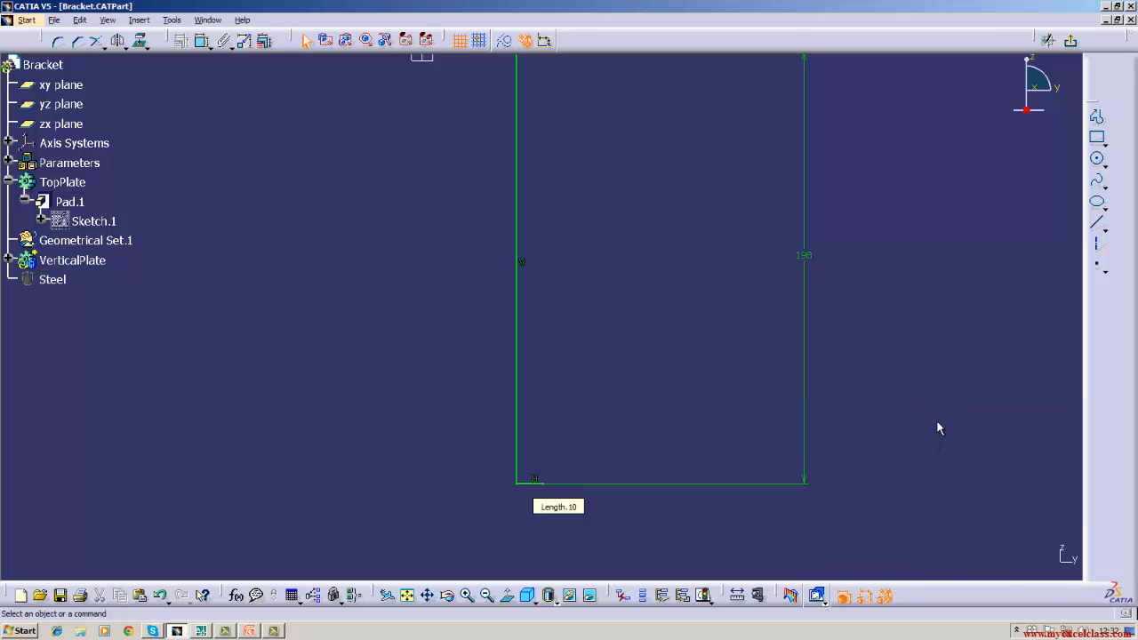
Draw a vertical line from the 12 mm horizontal line's free end up to the top plate's underside
{"action": "left_click", "coordinate": [1097, 222]}
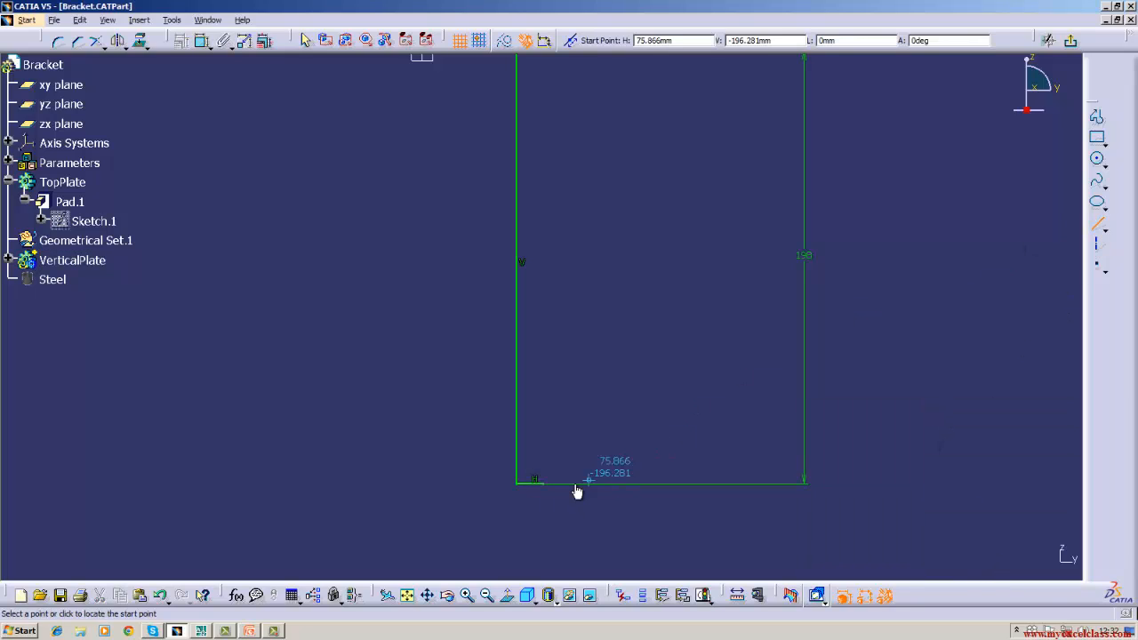
{"action": "left_click", "coordinate": [542, 483]}
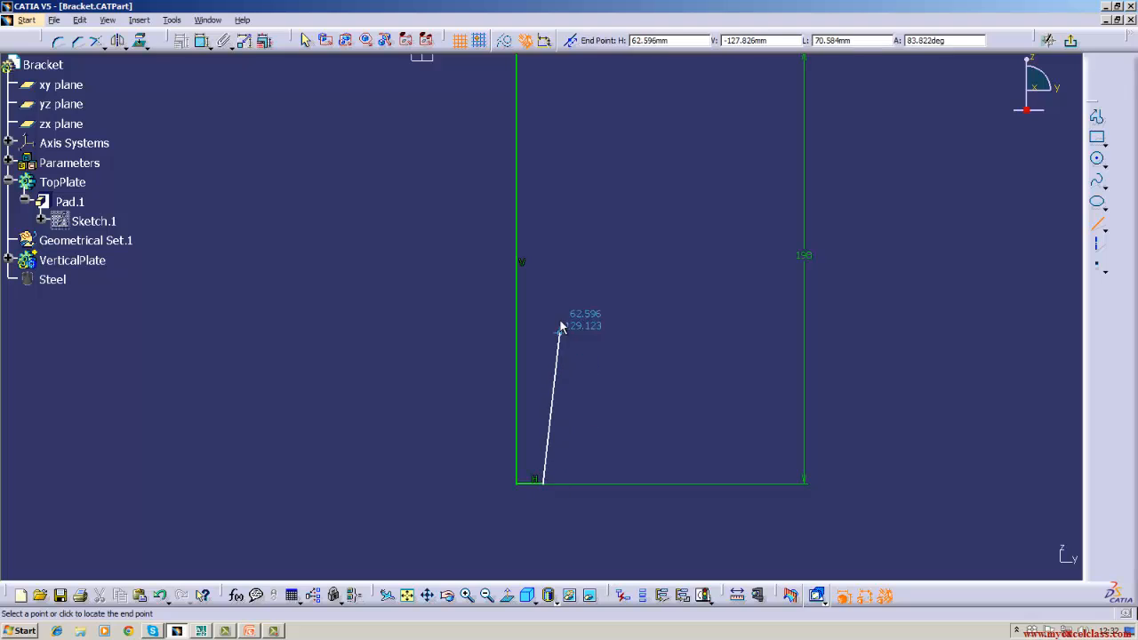
{"action": "middle_click_drag", "start_coordinate": [557, 313], "coordinate": [523, 542]}
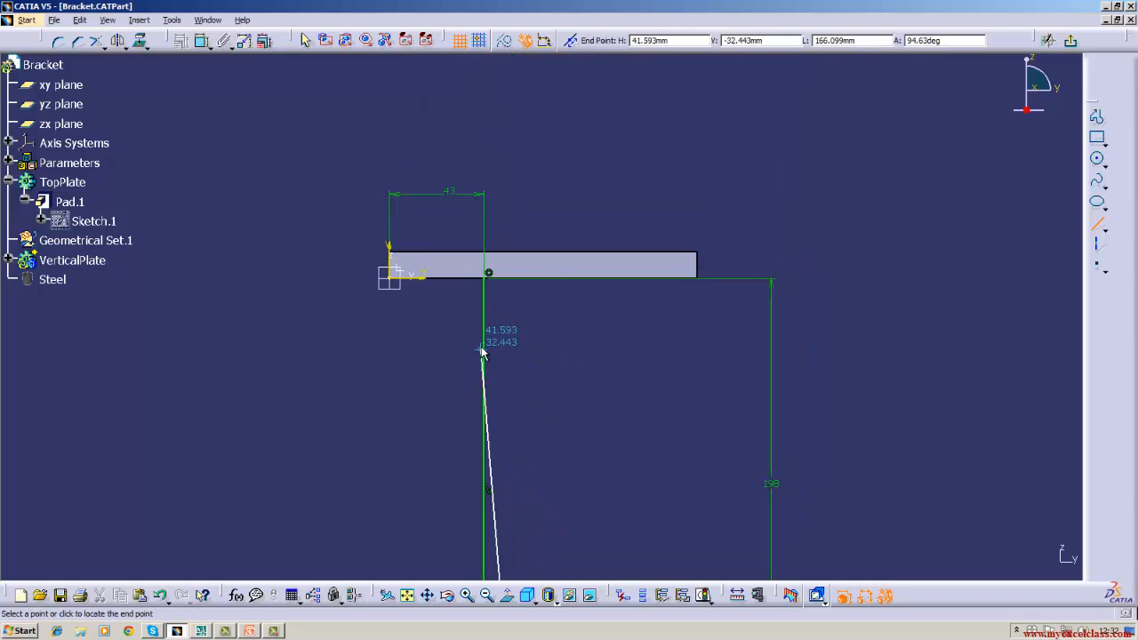
{"action": "left_click", "coordinate": [514, 274]}
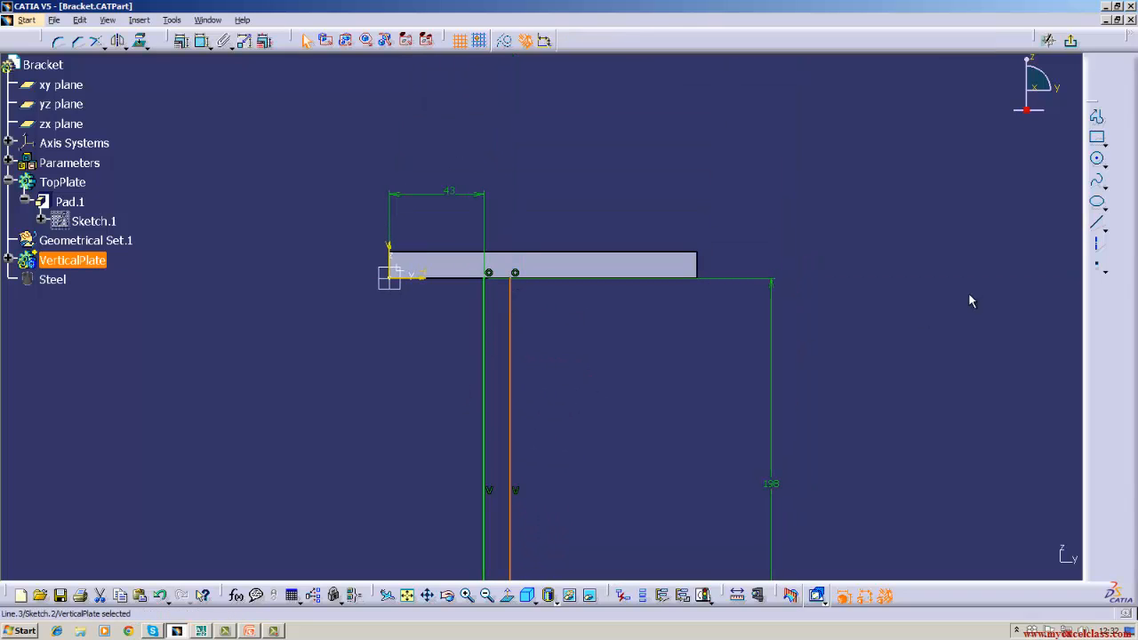
Close the profile with a horizontal line joining the upper ends of the two vertical lines and exit the sketch
{"action": "left_click", "coordinate": [1097, 223]}
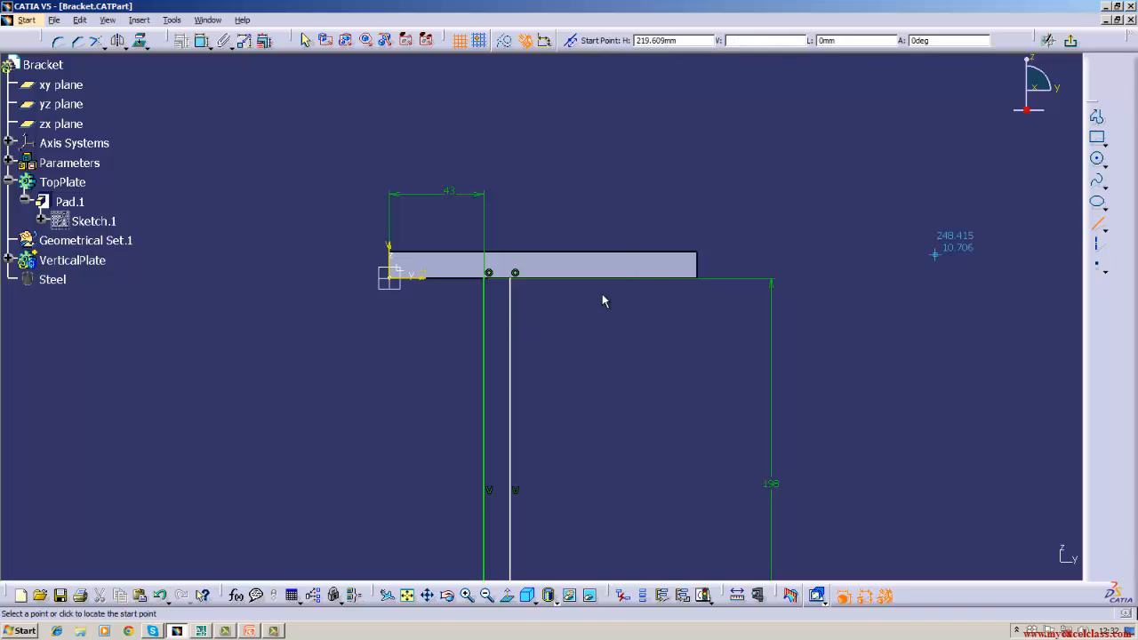
{"action": "left_click", "coordinate": [514, 273]}
{"action": "left_click", "coordinate": [488, 273]}
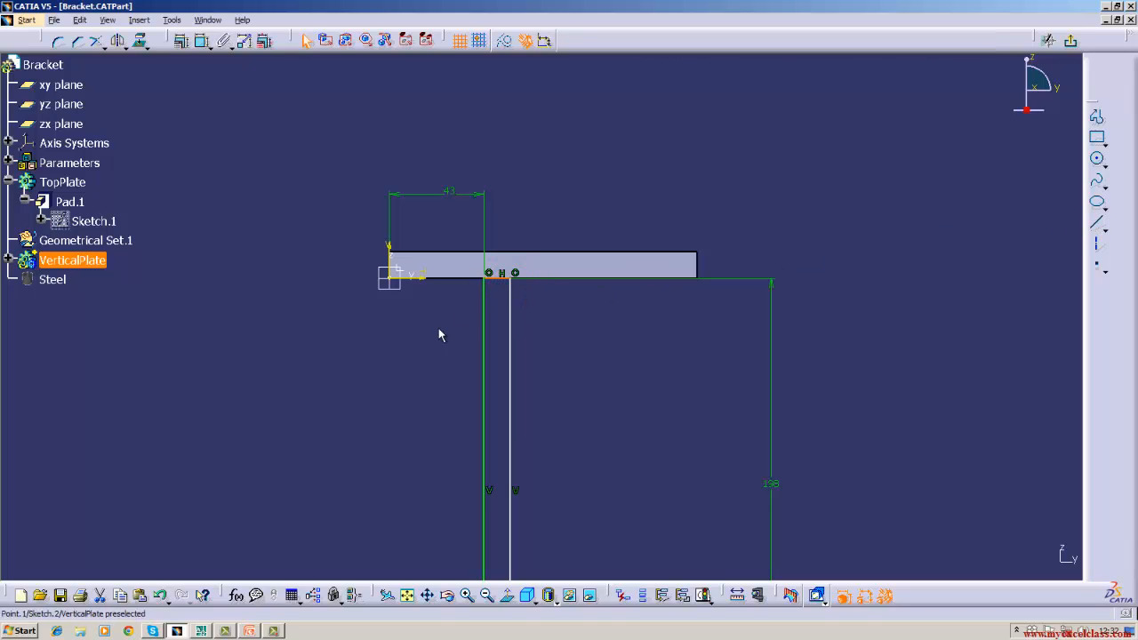
{"action": "left_click", "coordinate": [397, 375]}
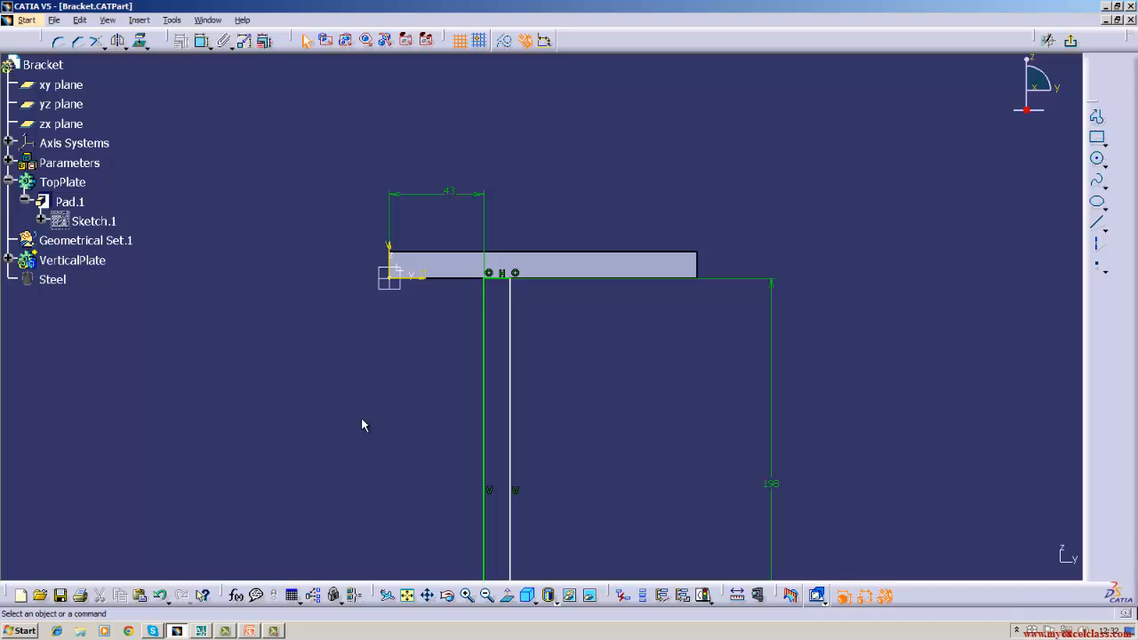
{"action": "left_click", "coordinate": [1070, 40]}
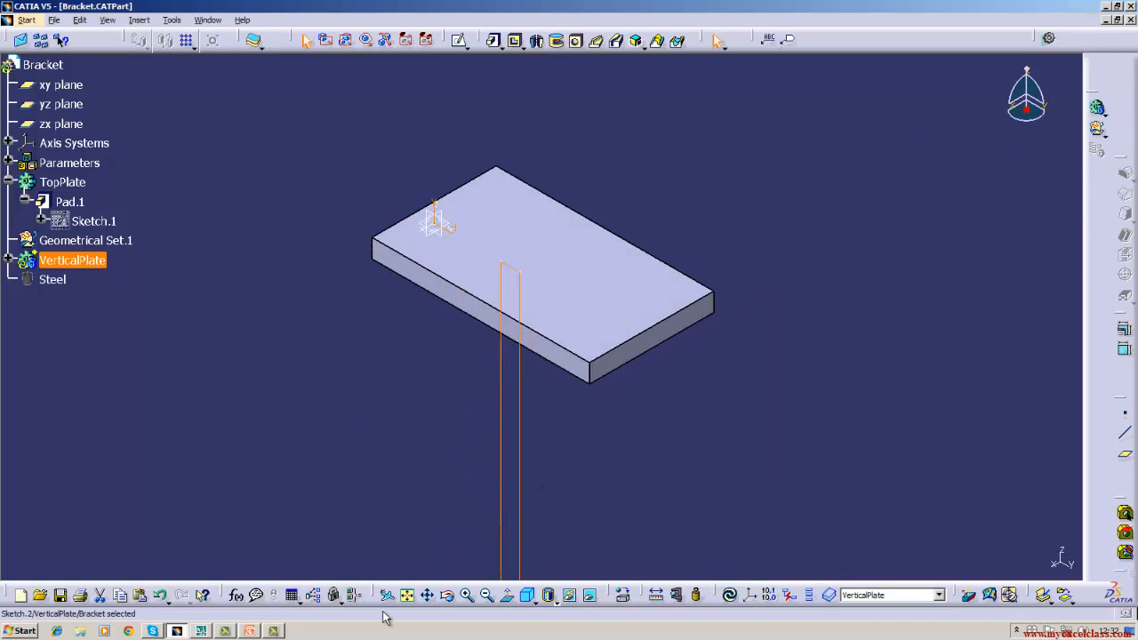
Switch to the AutoCAD drawing and try to draw a line down from the narrow rib's corner in the top view
{"action": "left_click", "coordinate": [205, 632]}
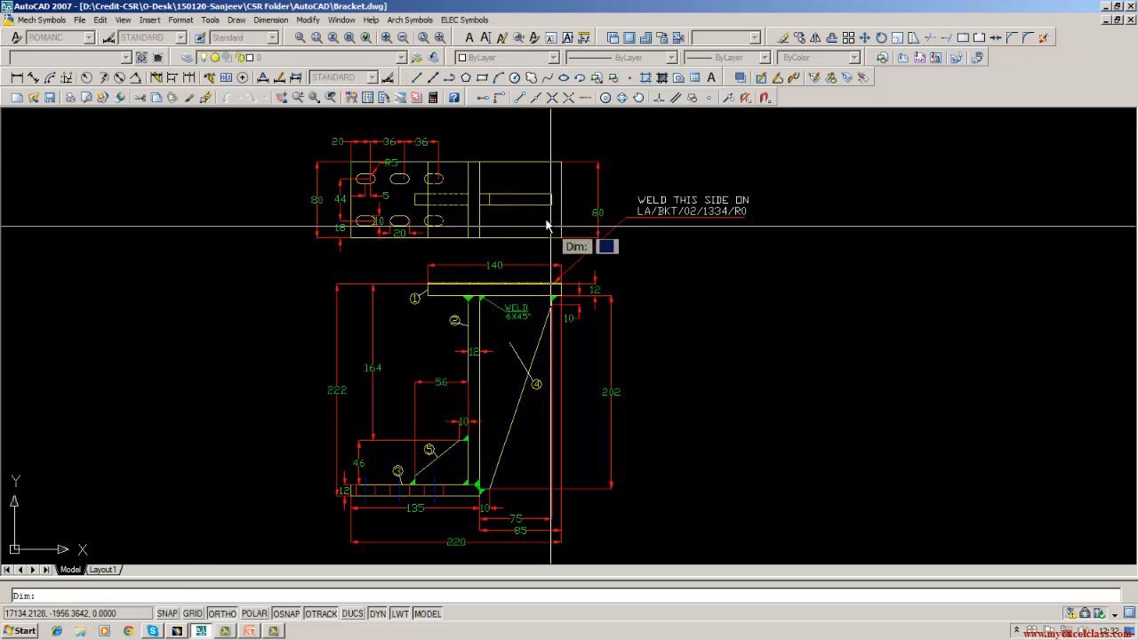
{"action": "left_click", "coordinate": [415, 77]}
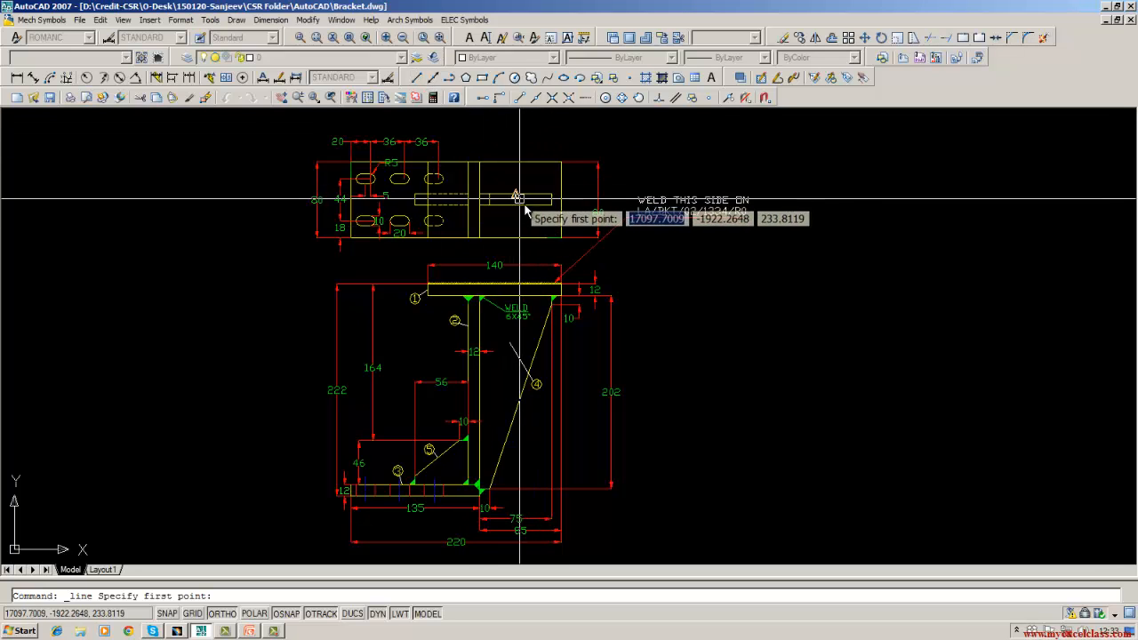
{"action": "left_click", "coordinate": [552, 204]}
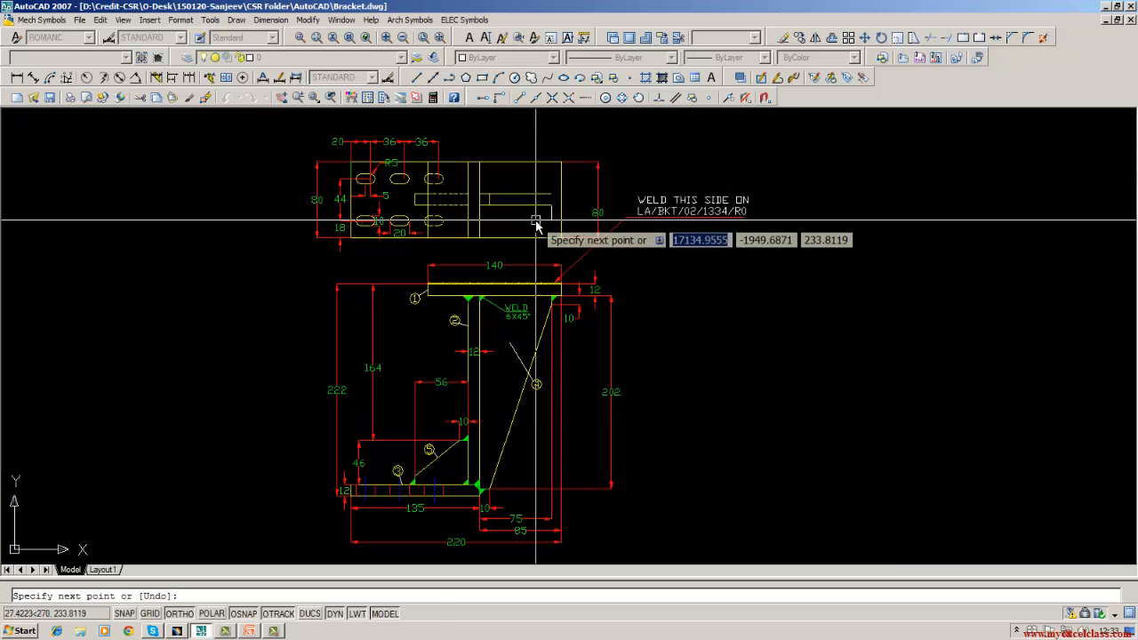
{"action": "key", "text": "Return"}
Measure the narrow rib's thickness in the top view with a vertical dimension and discard that dimension
{"action": "type", "text": "dim"}
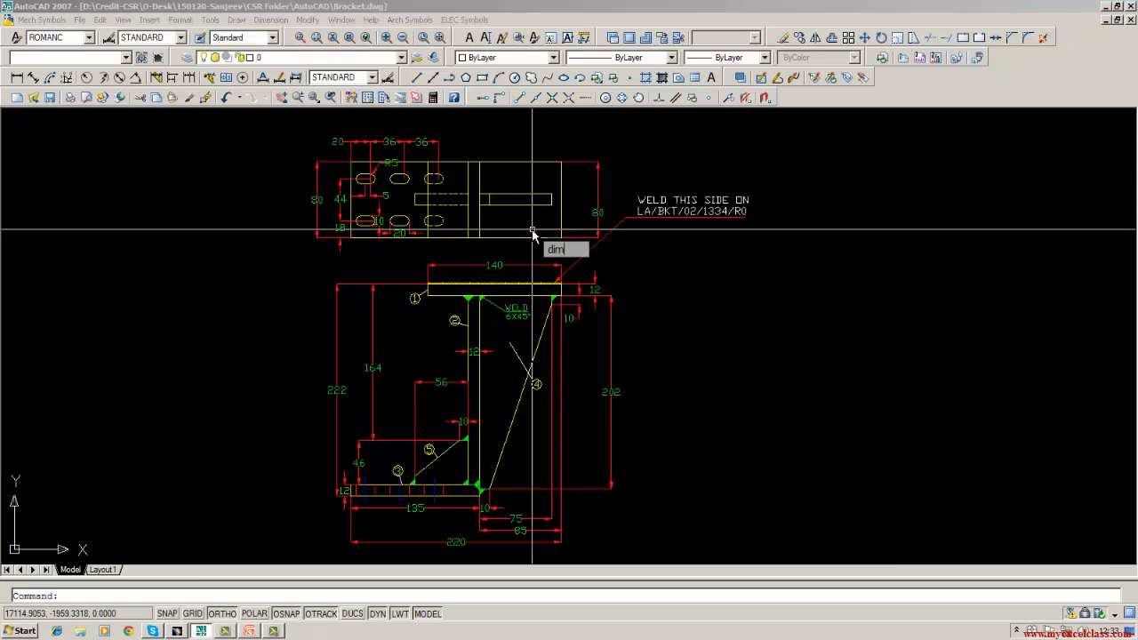
{"action": "key", "text": "Return"}
{"action": "type", "text": "ve"}
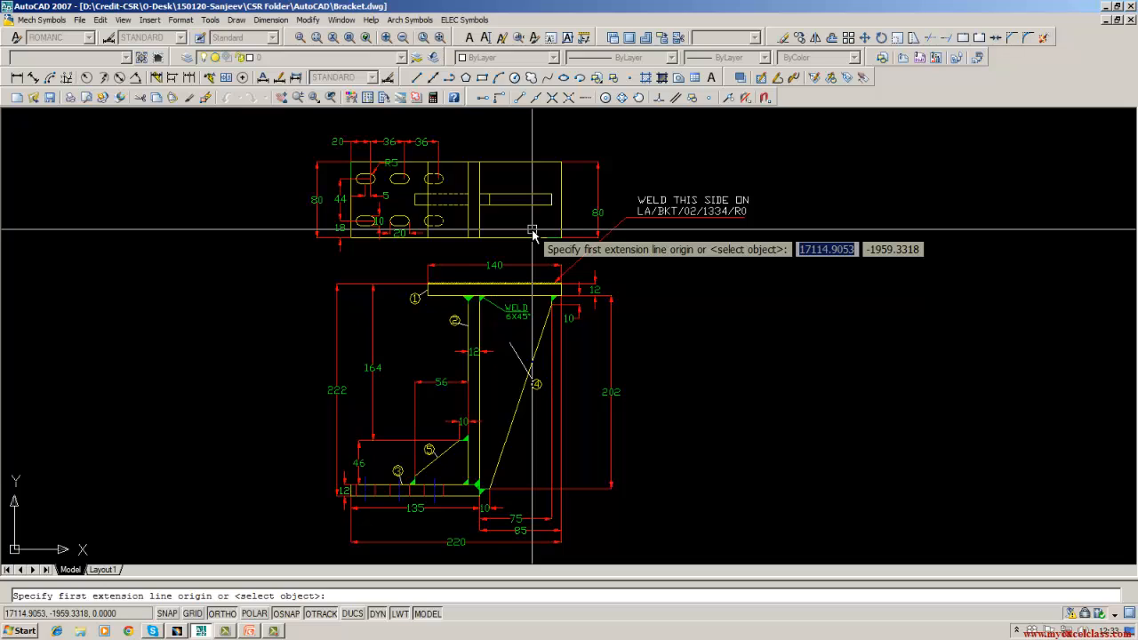
{"action": "left_click", "coordinate": [532, 228]}
{"action": "left_click", "coordinate": [529, 194]}
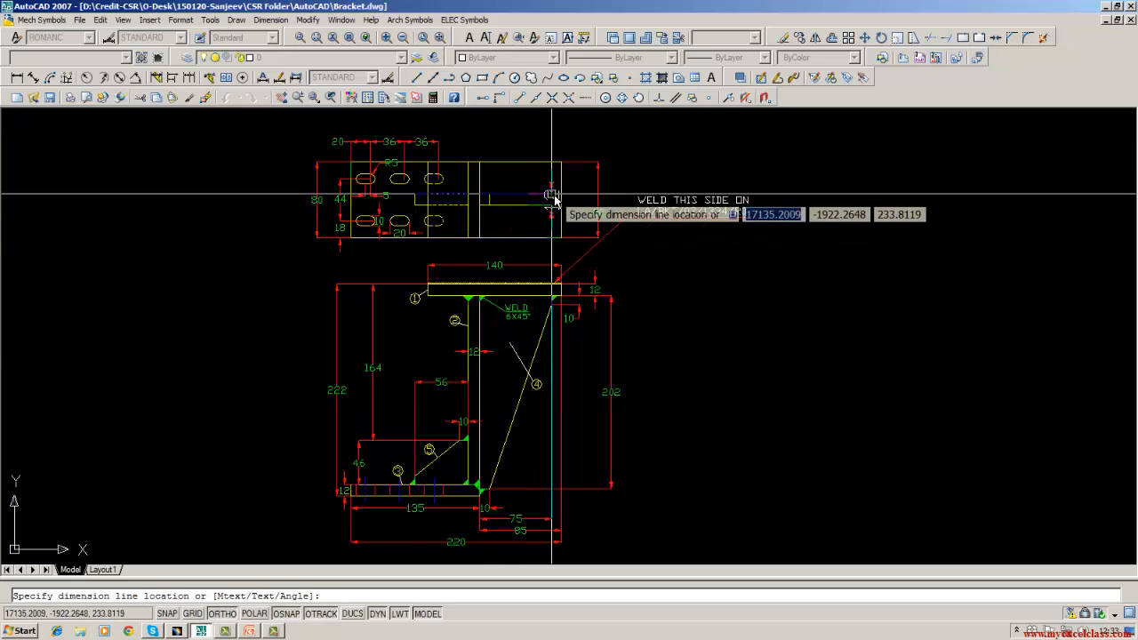
{"action": "left_click", "coordinate": [551, 194]}
{"action": "key", "text": "Return"}
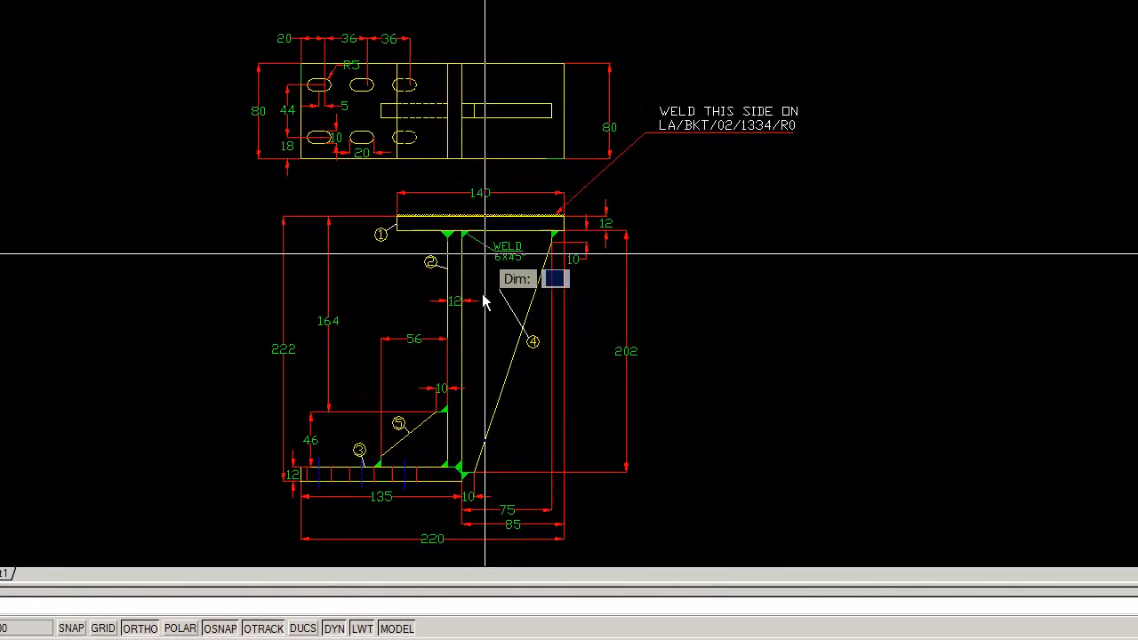
{"action": "key", "text": "Escape"}
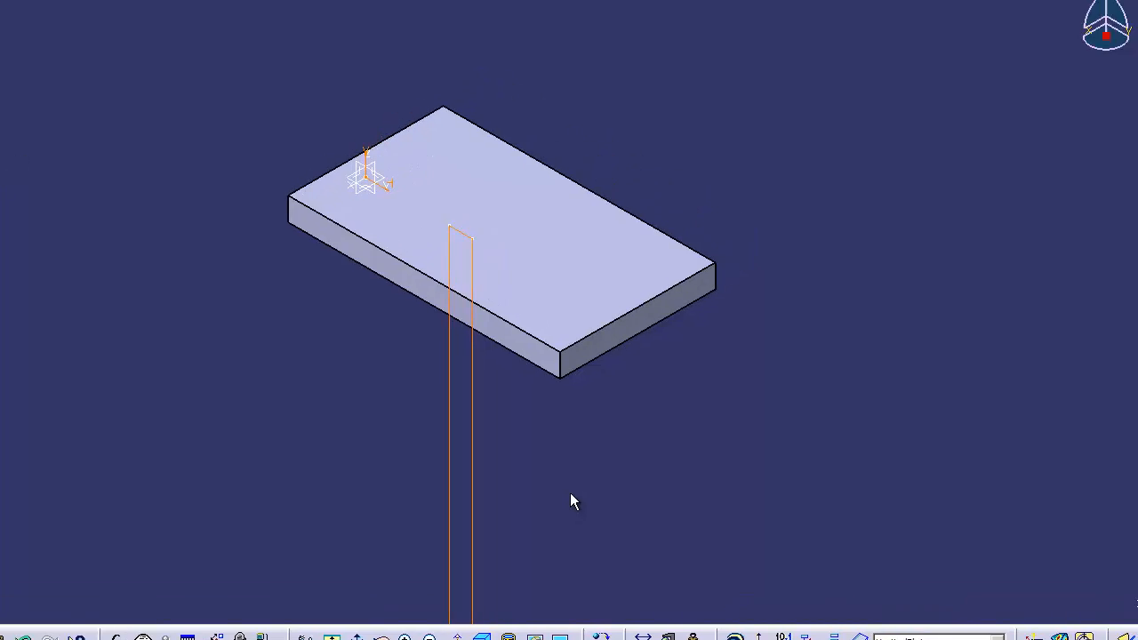
In CATIA, pad the closed vertical plate profile with a 6 mm length and mirrored extent
{"action": "left_click", "coordinate": [335, 54]}
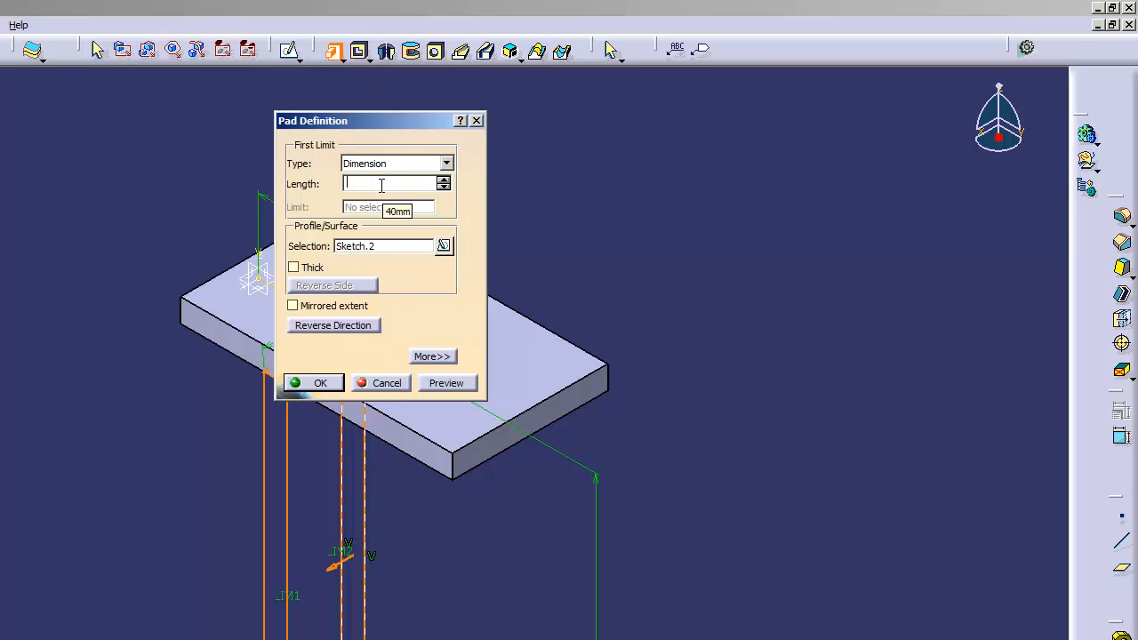
{"action": "left_click", "coordinate": [292, 306]}
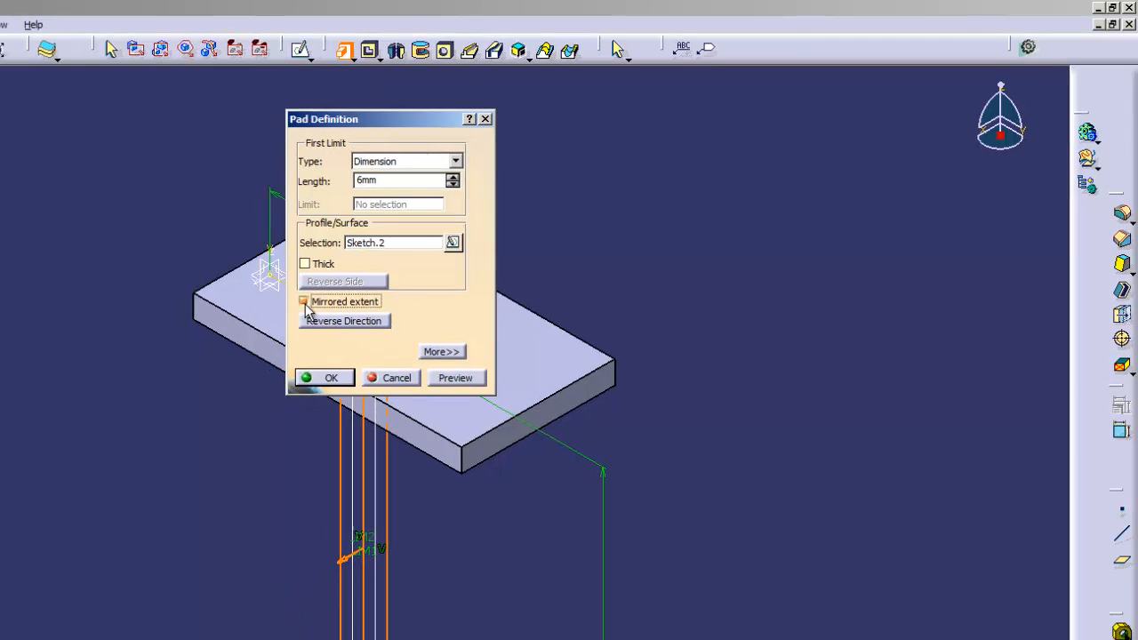
{"action": "left_click", "coordinate": [313, 382]}
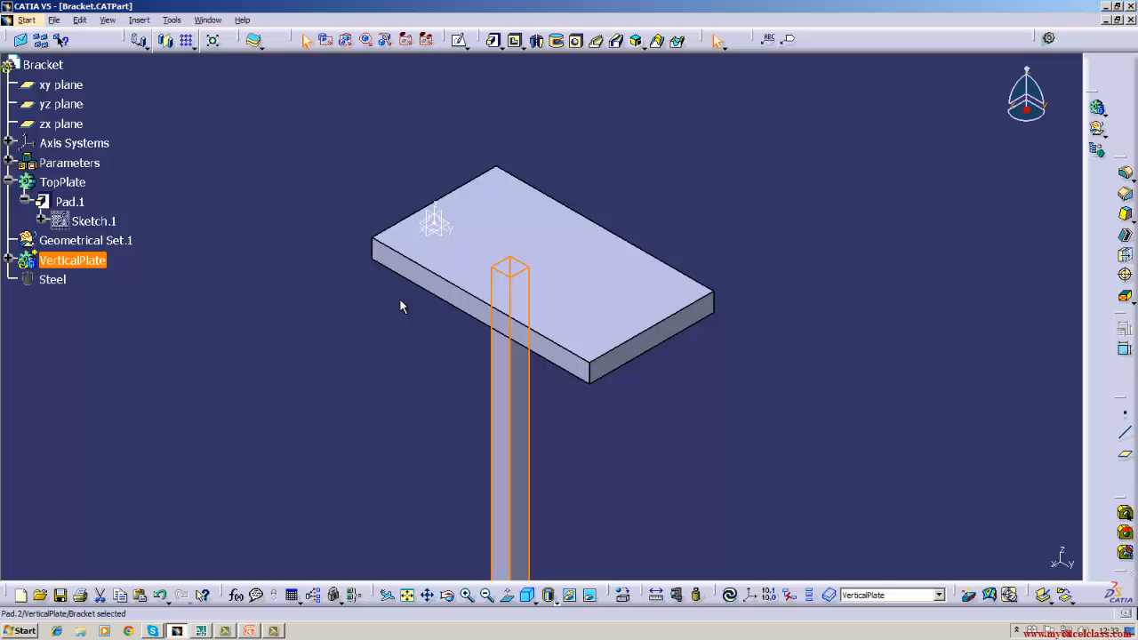
{"action": "left_click", "coordinate": [400, 302]}
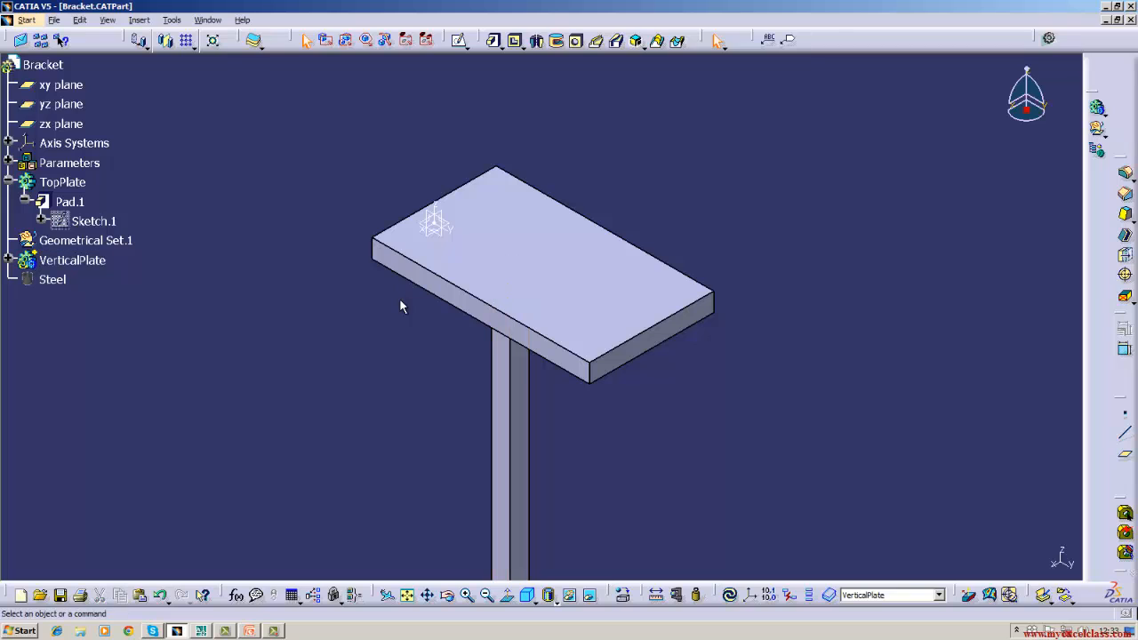
Check the plate width in the AutoCAD drawing and, back in CATIA, extend the vertical plate's mirrored pad to the full 80 mm width
{"action": "left_click", "coordinate": [201, 631]}
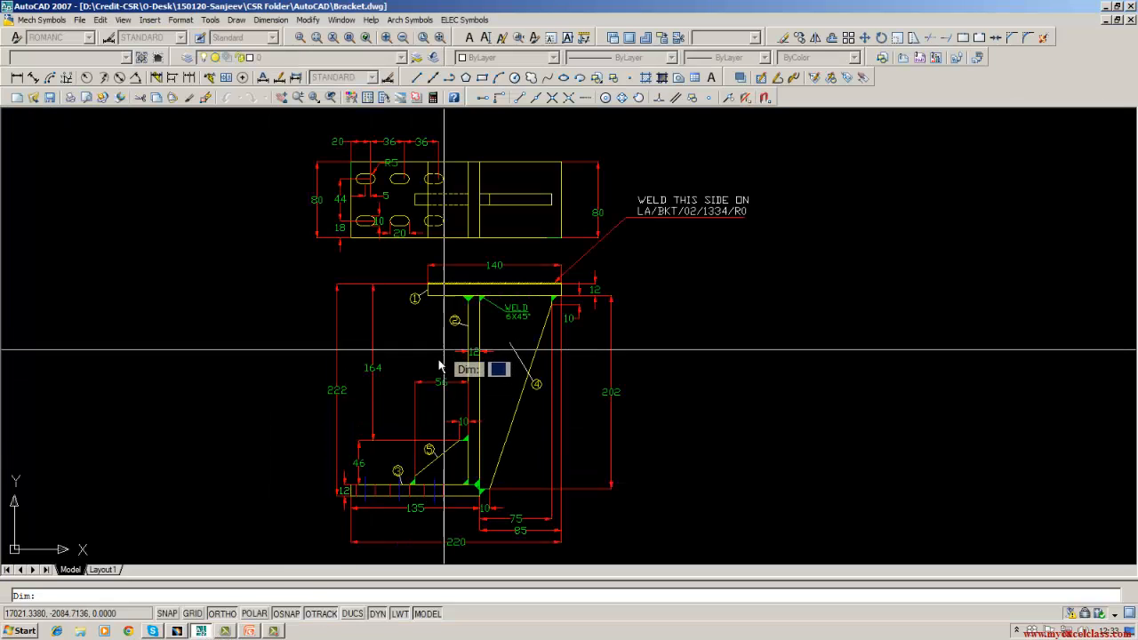
{"action": "key", "text": "Escape"}
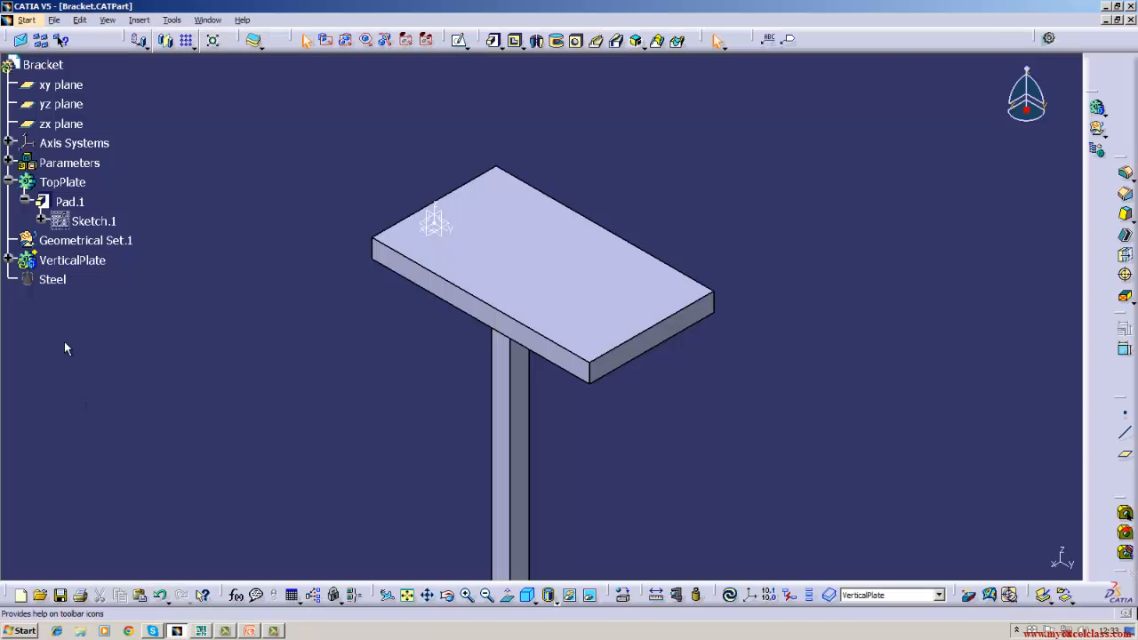
{"action": "left_click", "coordinate": [83, 259]}
{"action": "double_click", "coordinate": [89, 281]}
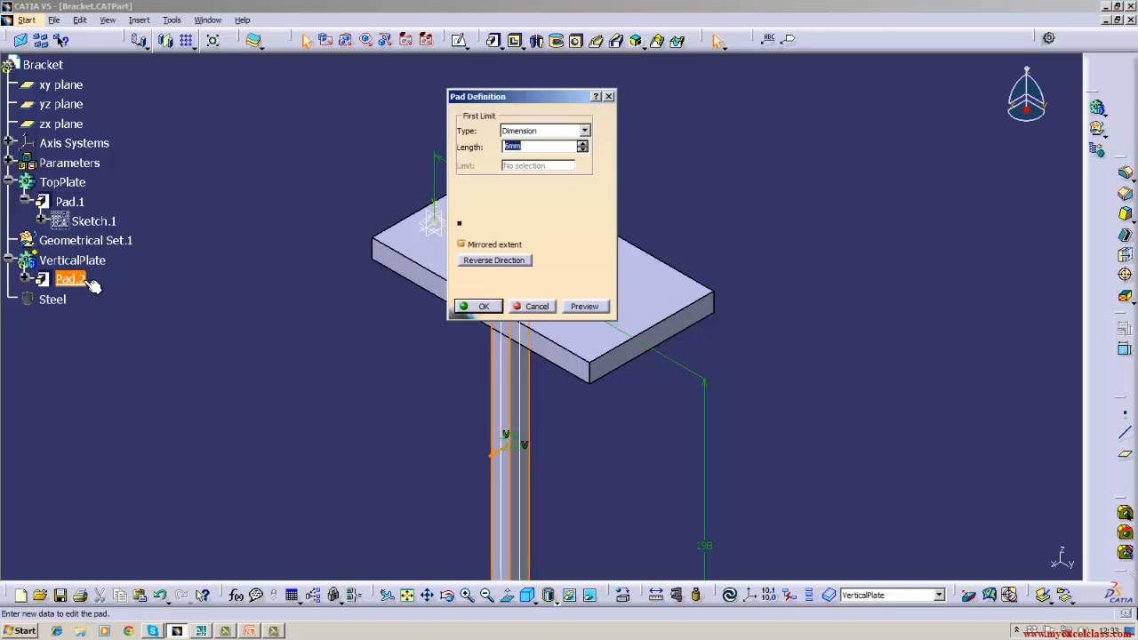
{"action": "key", "text": "Return"}
{"action": "left_click", "coordinate": [149, 290]}
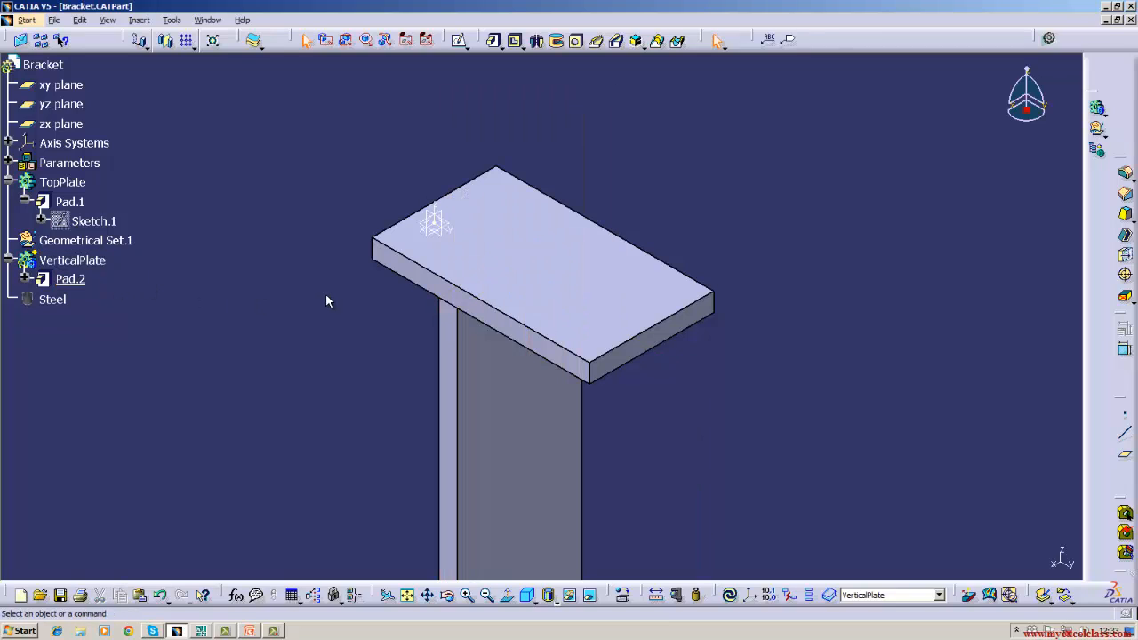
Save the bracket part and fit the whole model in the view
{"action": "left_click", "coordinate": [54, 19]}
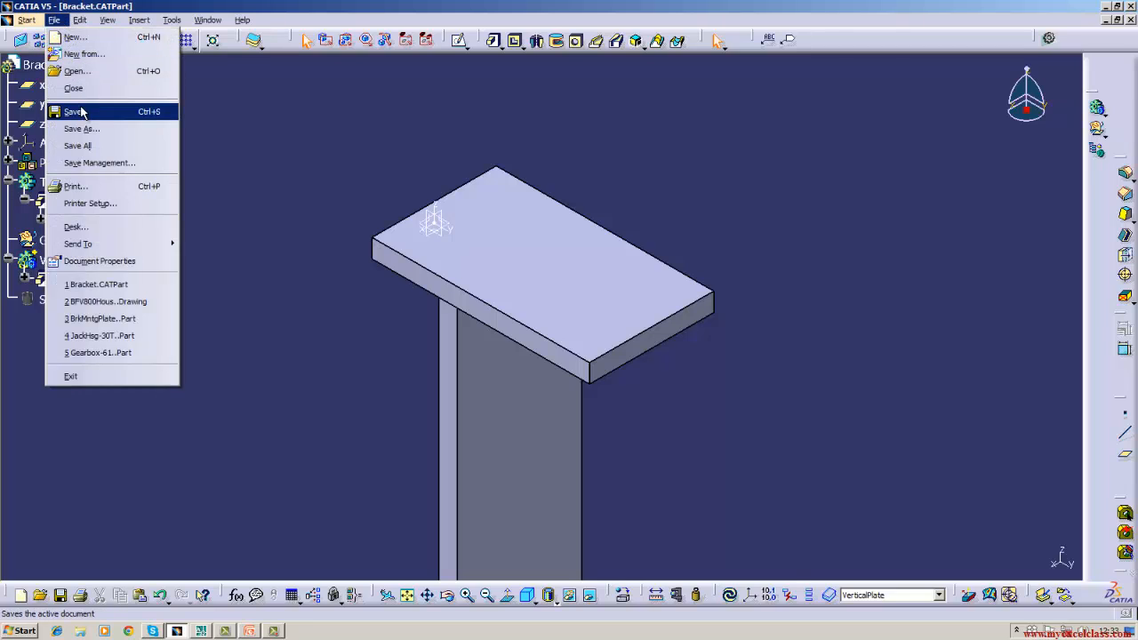
{"action": "left_click", "coordinate": [72, 111]}
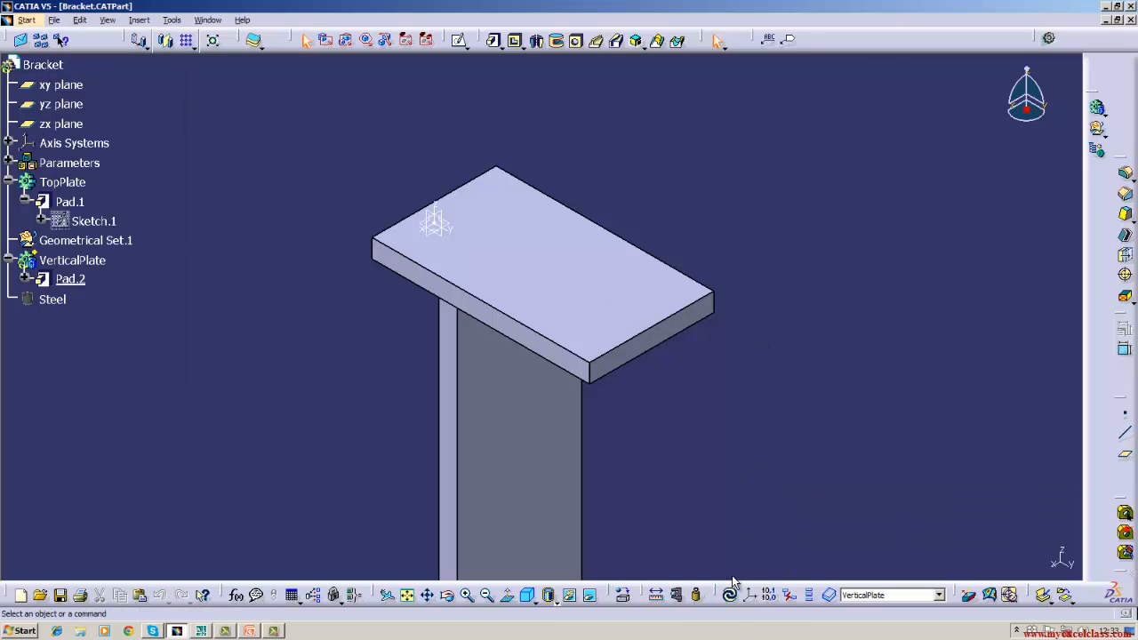
{"action": "left_click", "coordinate": [108, 22]}
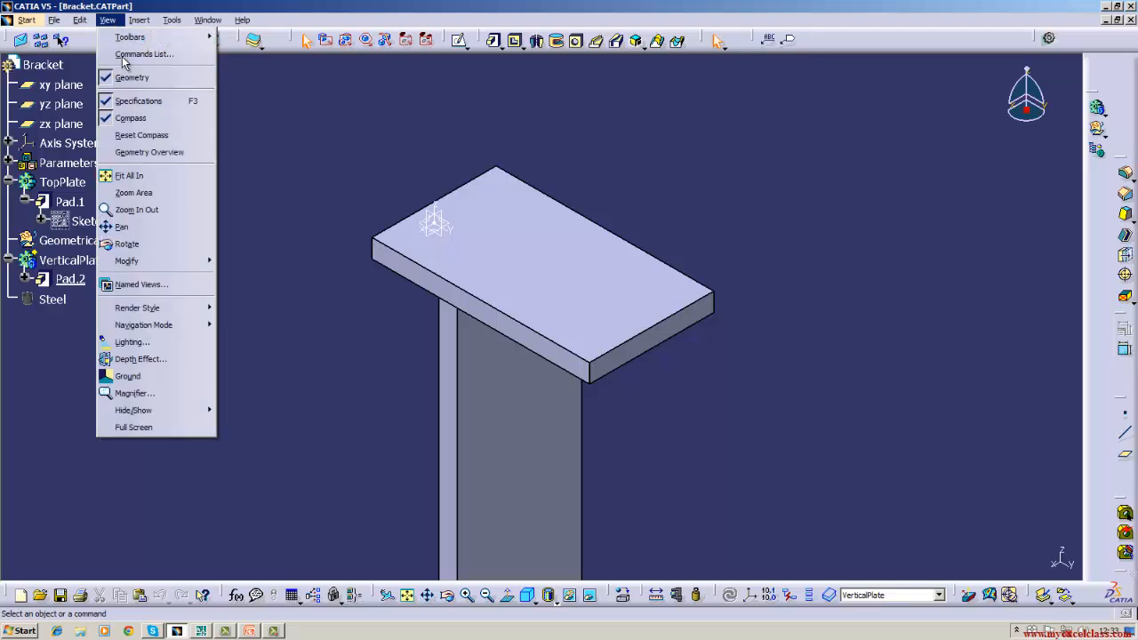
{"action": "left_click", "coordinate": [129, 175]}
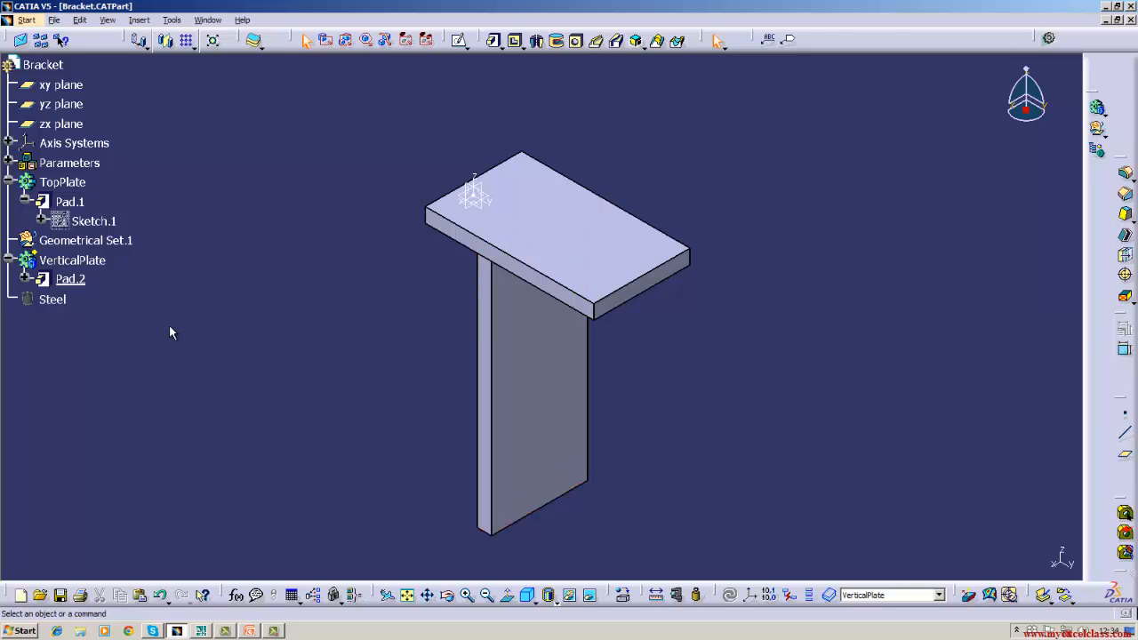
Switch to the AutoCAD drawing, examine the base plate's dimensions in the front view, and return to CATIA
{"action": "left_click", "coordinate": [200, 630]}
{"action": "mouse_move", "coordinate": [409, 512]}
{"action": "middle_mouse_down"}
{"action": "mouse_move", "coordinate": [418, 394]}
{"action": "mouse_move", "coordinate": [416, 406]}
{"action": "middle_mouse_up"}
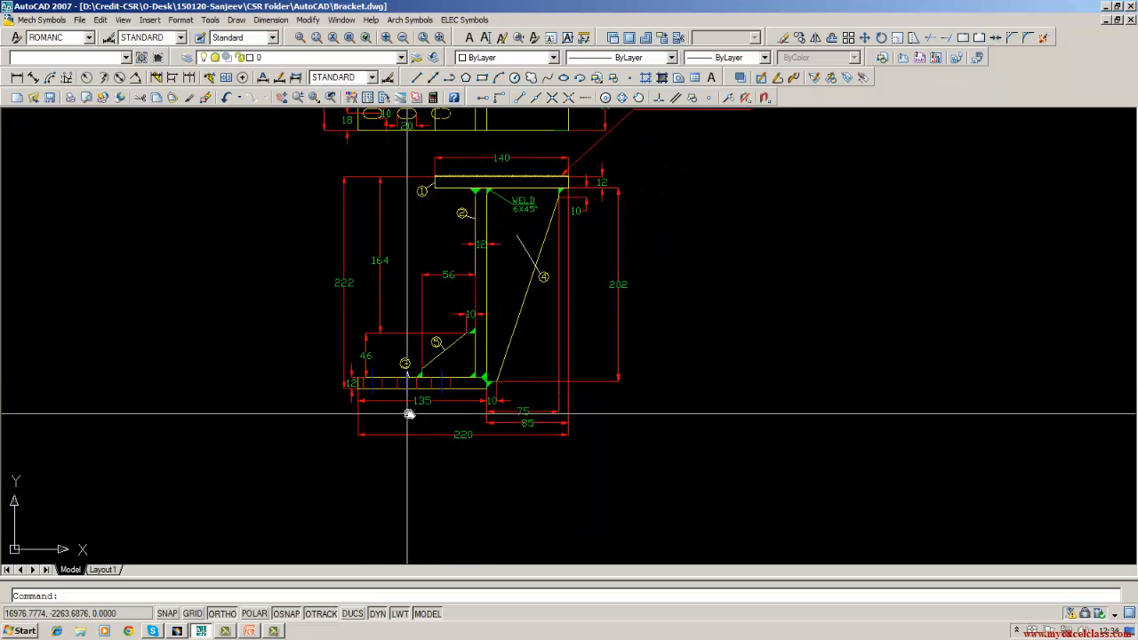
{"action": "scroll", "coordinate": [416, 405], "scroll_direction": "up", "scroll_amount": 2}
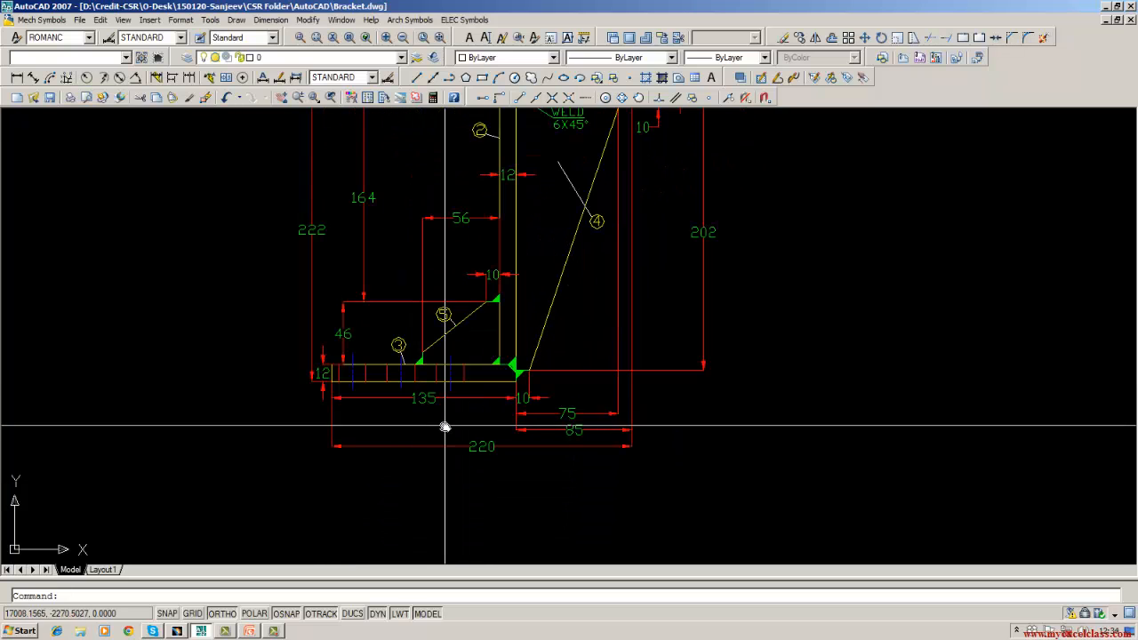
{"action": "scroll", "coordinate": [445, 425], "scroll_direction": "down", "scroll_amount": 2}
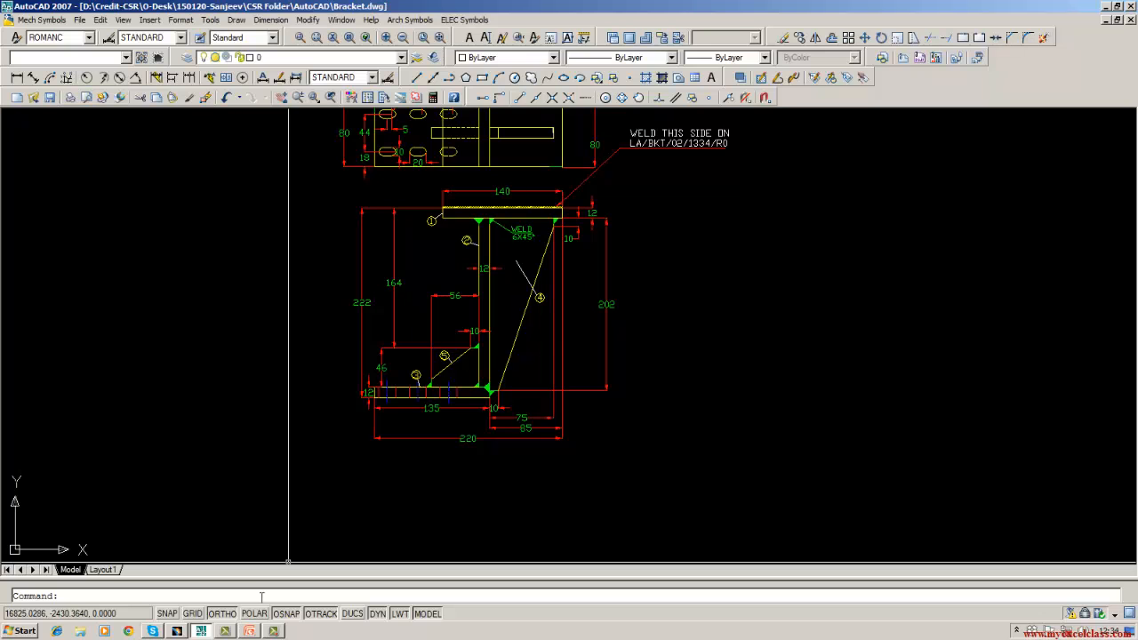
{"action": "left_click", "coordinate": [181, 632]}
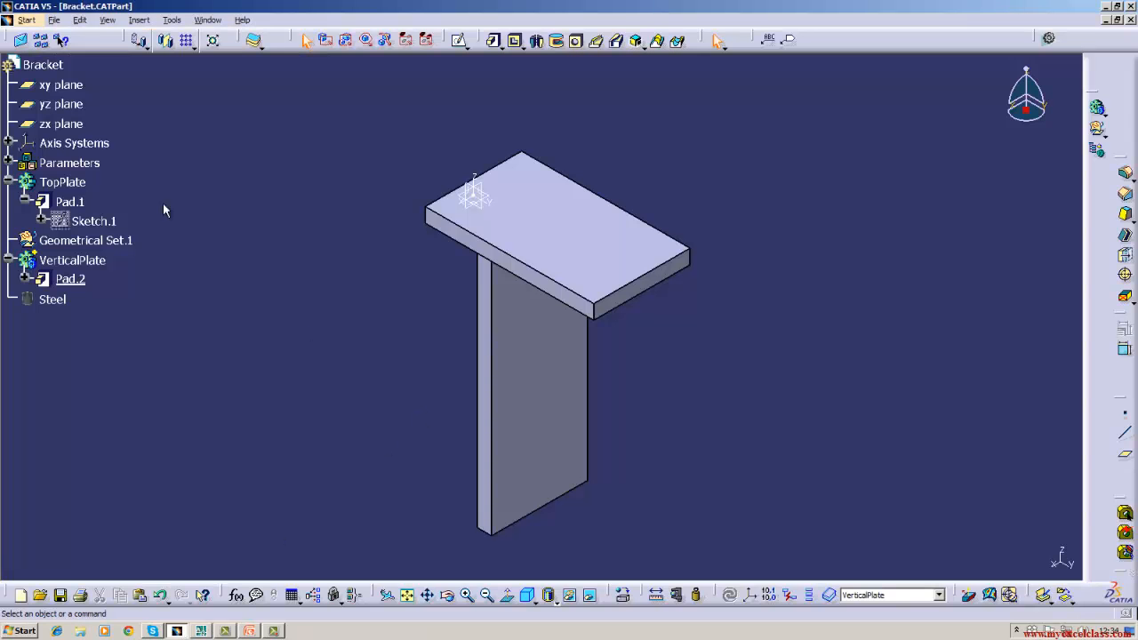
Insert a new body into the bracket part and rename it BottomPlate
{"action": "left_click", "coordinate": [139, 19]}
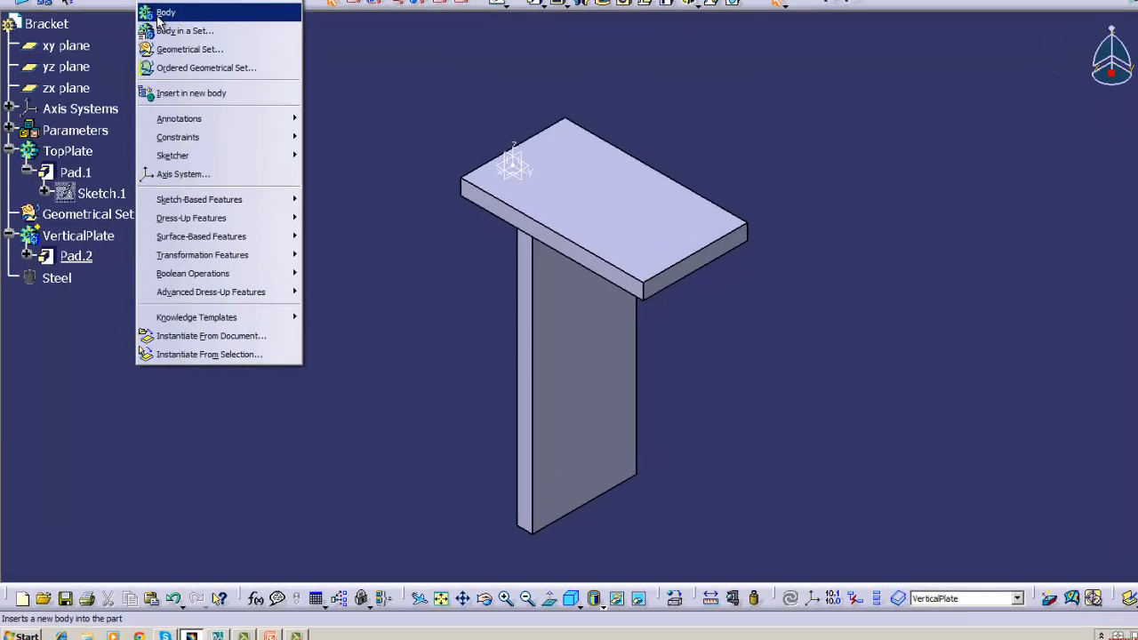
{"action": "left_click", "coordinate": [165, 42]}
{"action": "right_click", "coordinate": [76, 235]}
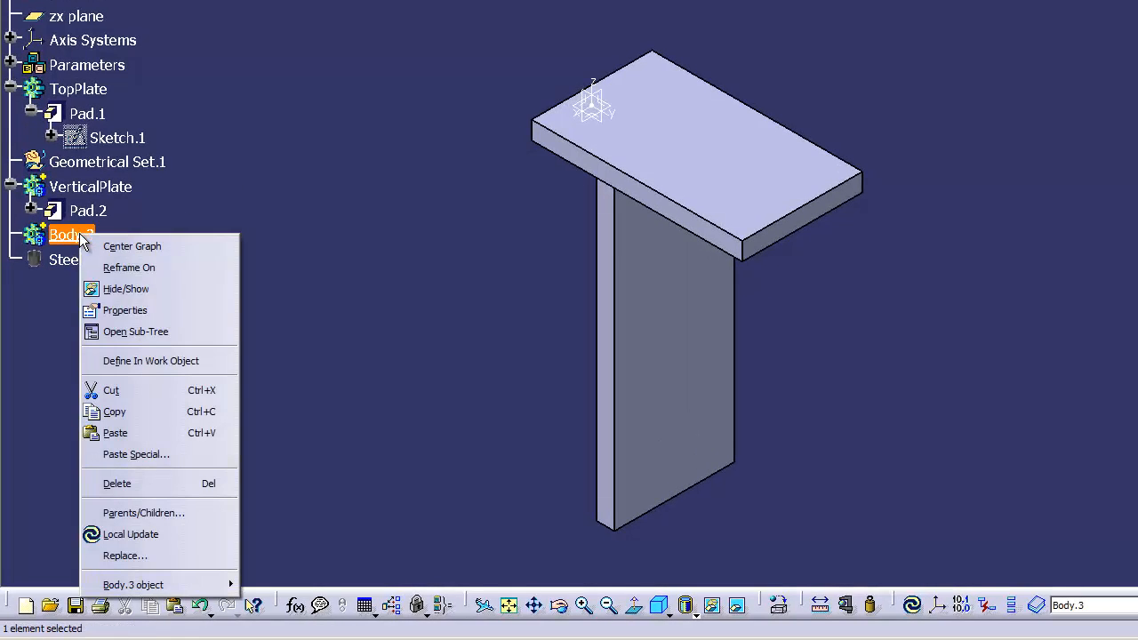
{"action": "left_click", "coordinate": [119, 307]}
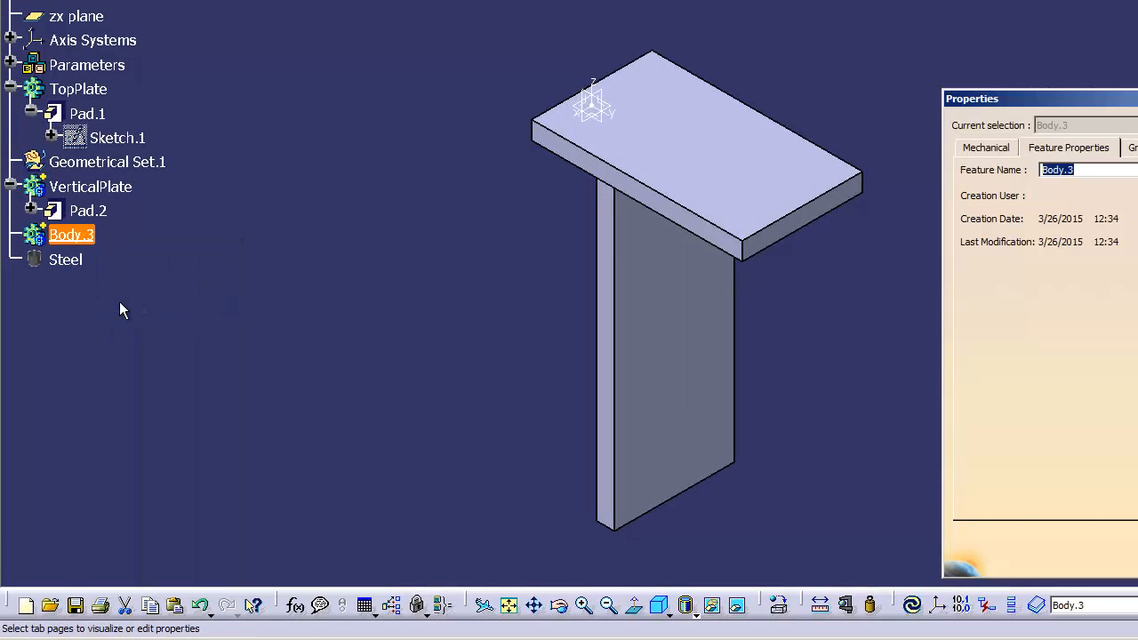
{"action": "key", "text": "BackSpace"}
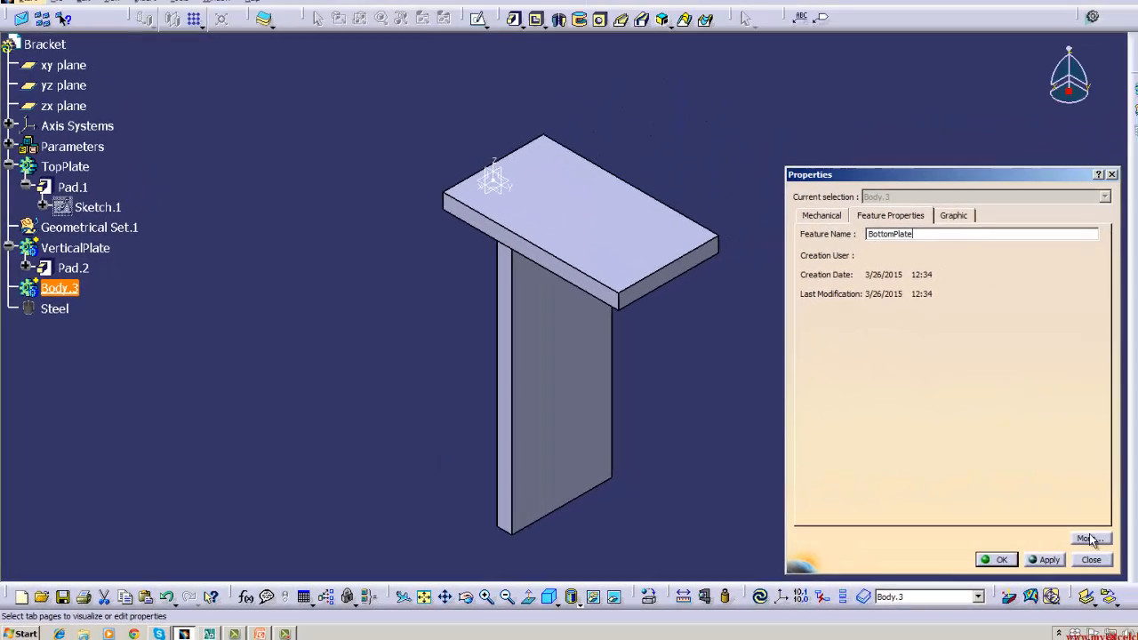
{"action": "left_click", "coordinate": [1045, 559]}
{"action": "left_click", "coordinate": [997, 560]}
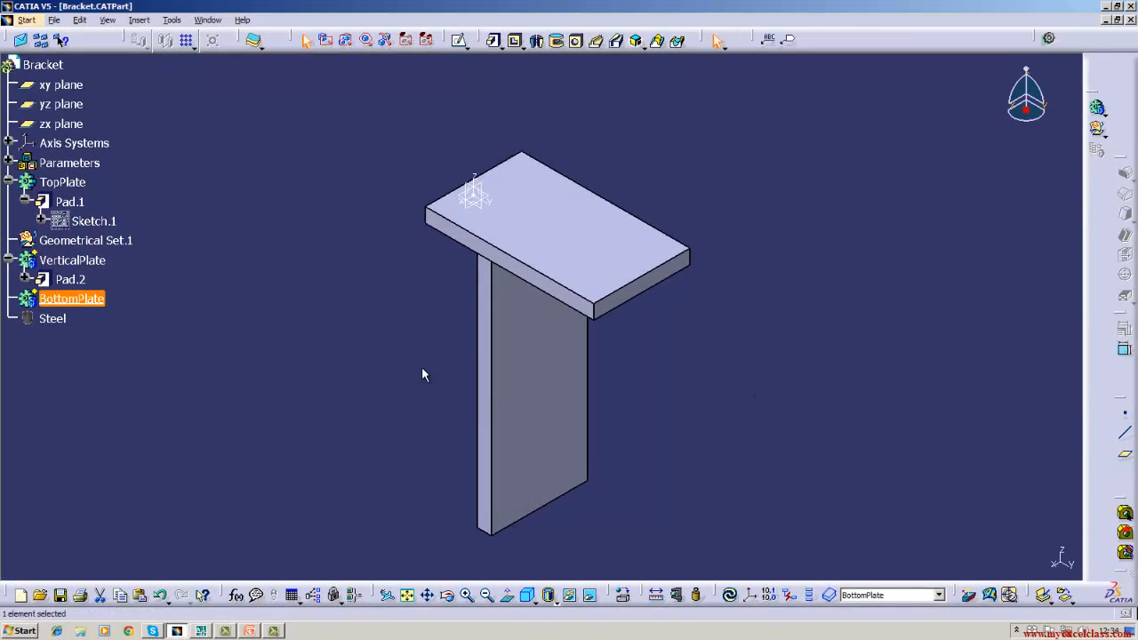
{"action": "left_click", "coordinate": [422, 366]}
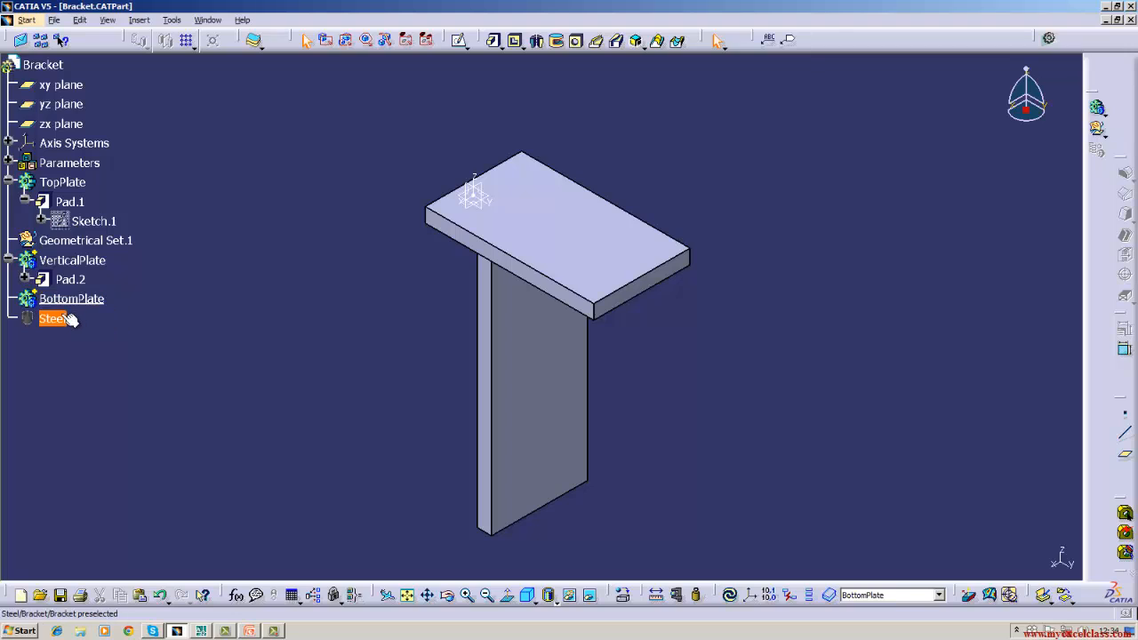
Open the top plate's Sketch.1 to examine it and return to the part without editing it
{"action": "double_click", "coordinate": [71, 184]}
{"action": "left_click", "coordinate": [155, 312]}
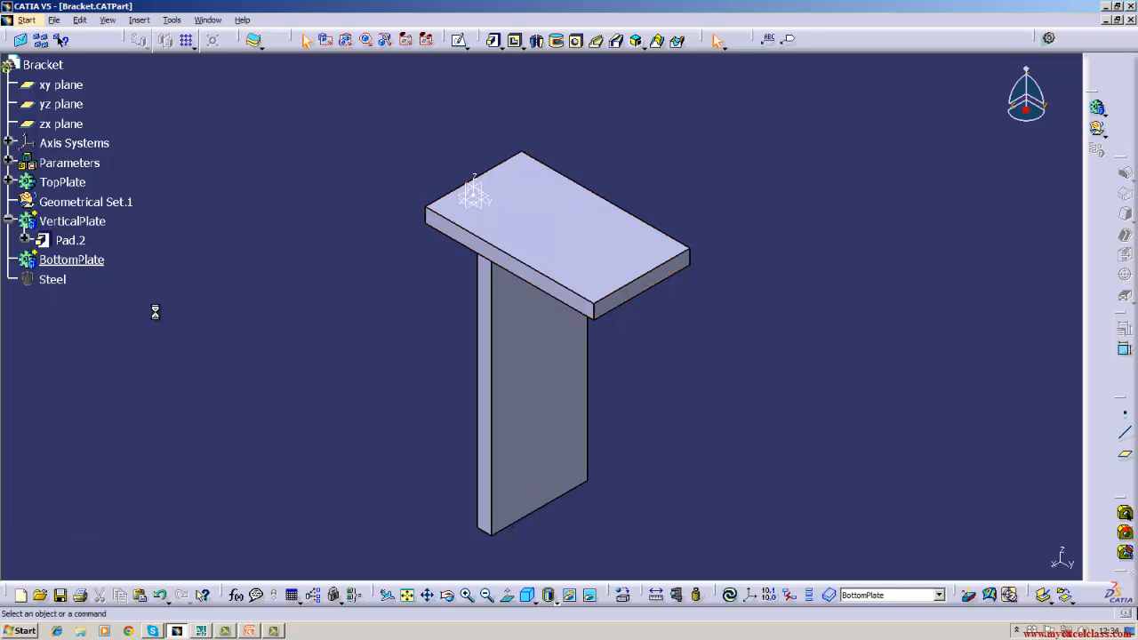
{"action": "double_click", "coordinate": [71, 183]}
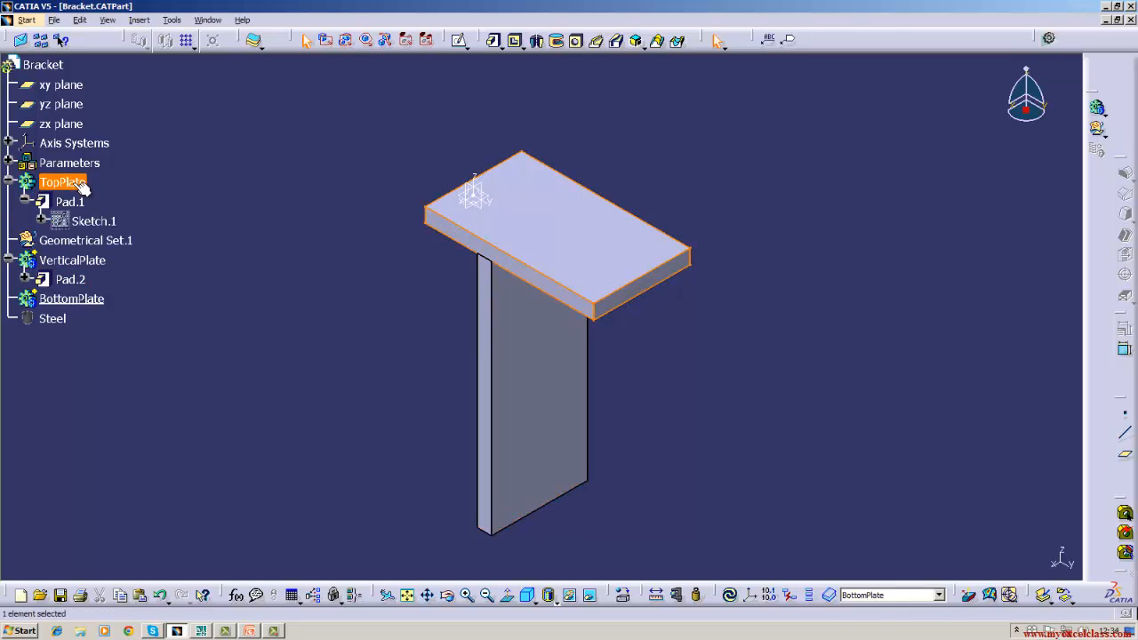
{"action": "double_click", "coordinate": [89, 223]}
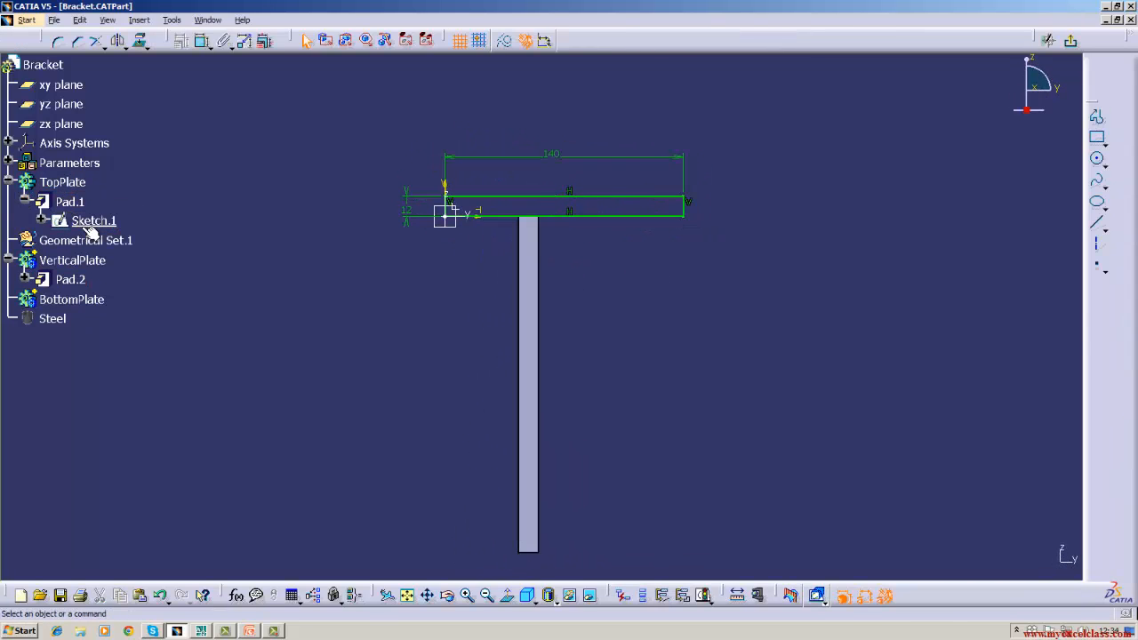
{"action": "left_click", "coordinate": [1071, 40]}
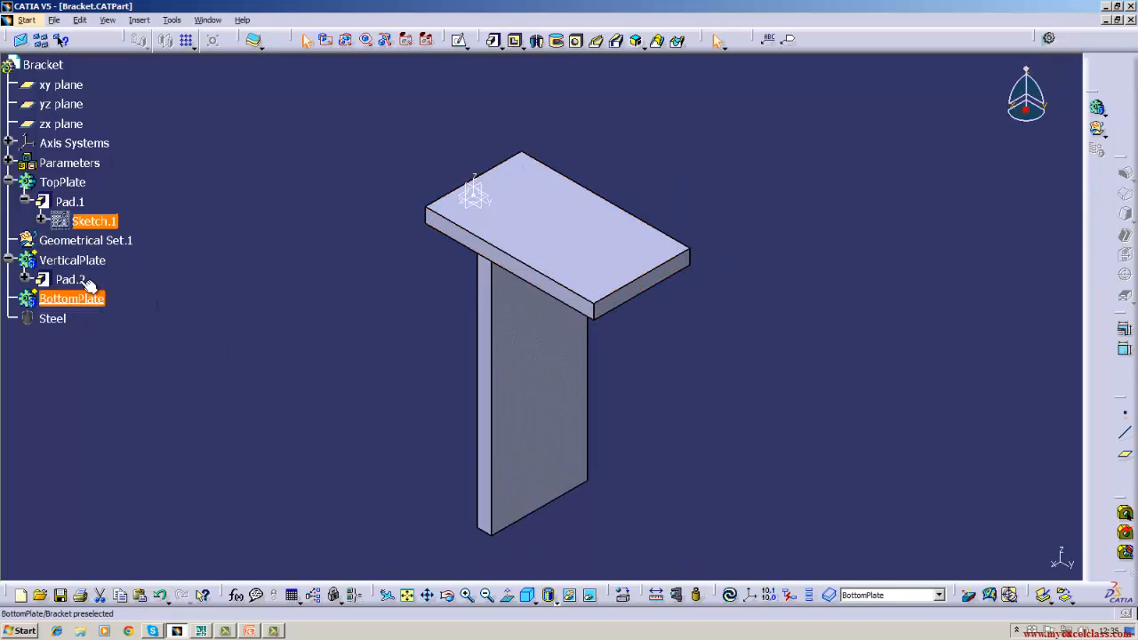
Define TopPlate as the in-work object and switch the in-work object back to BottomPlate
{"action": "right_click", "coordinate": [63, 180]}
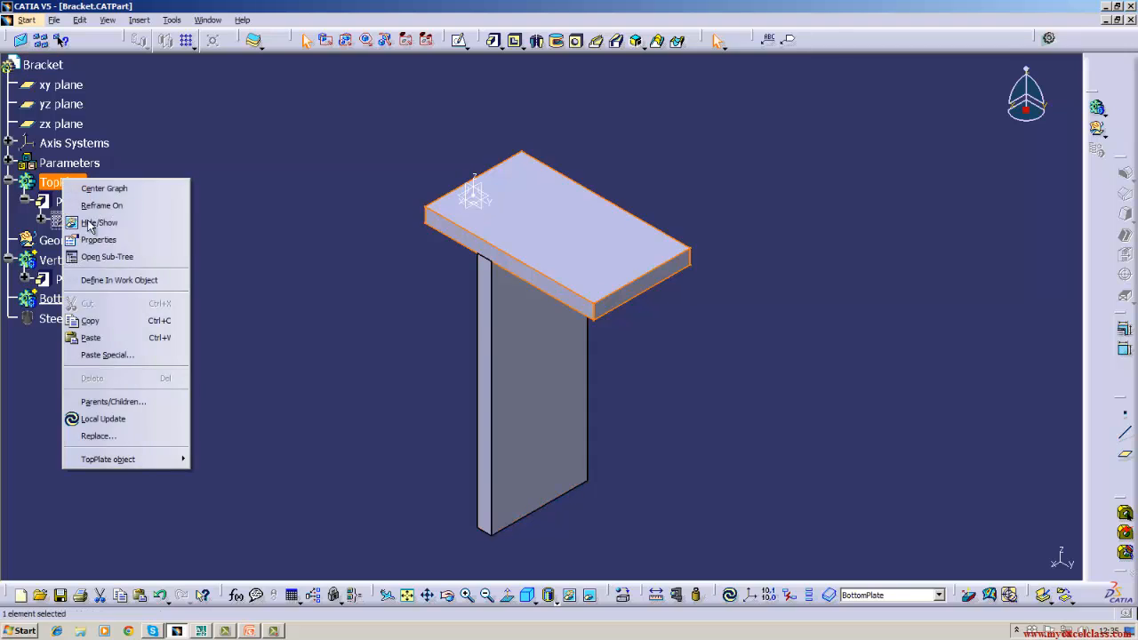
{"action": "left_click", "coordinate": [134, 278]}
{"action": "left_click", "coordinate": [250, 279]}
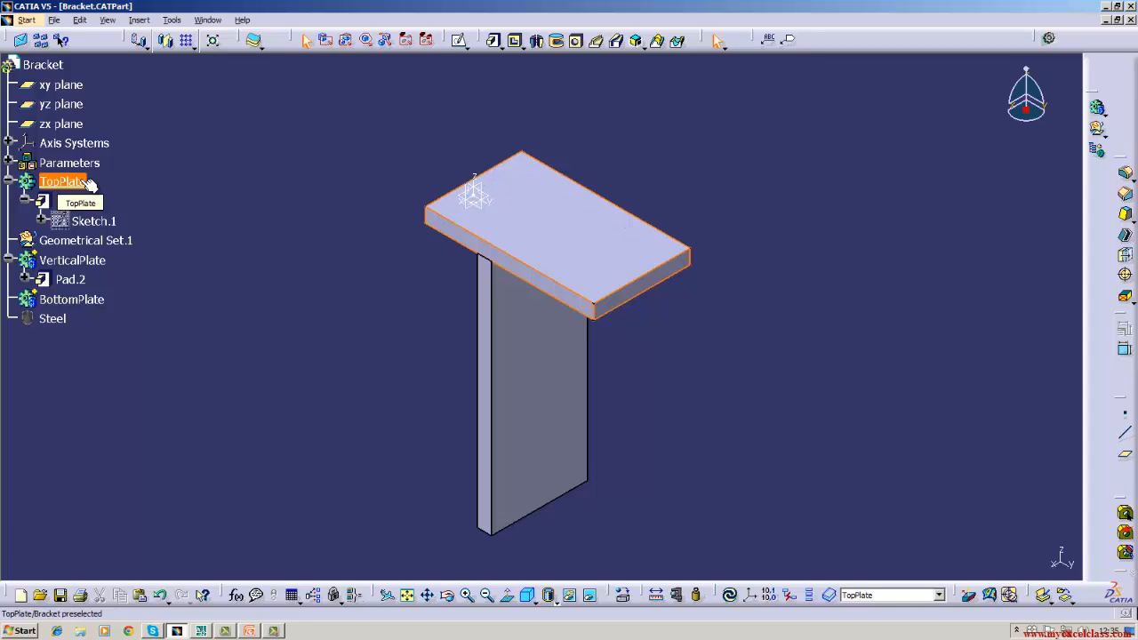
{"action": "right_click", "coordinate": [89, 304]}
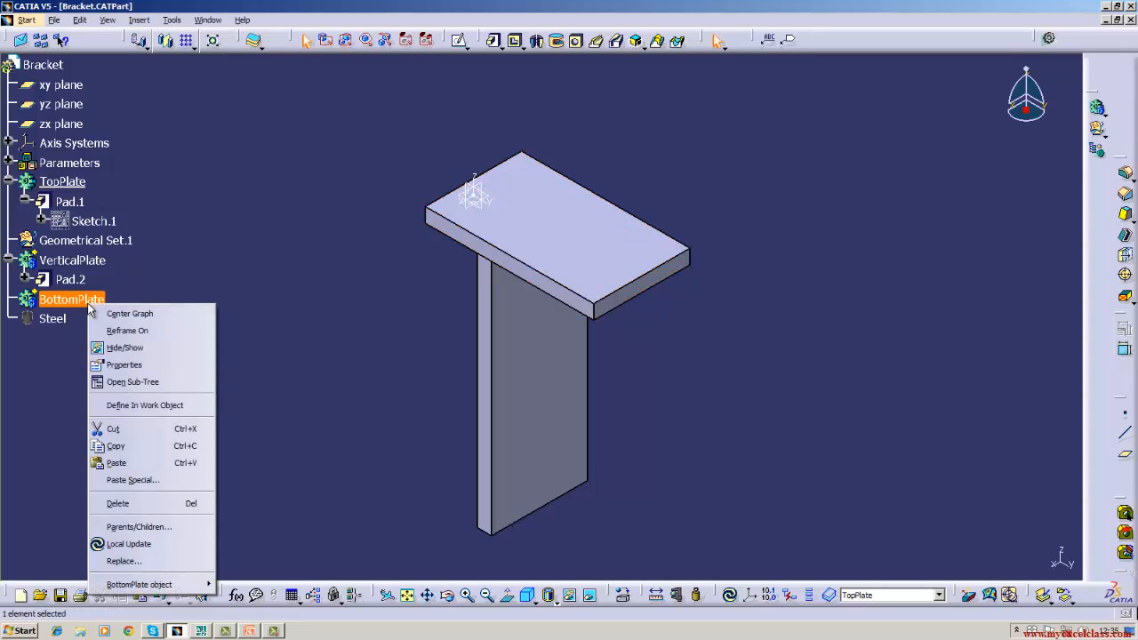
{"action": "left_click", "coordinate": [145, 405]}
{"action": "left_click", "coordinate": [167, 390]}
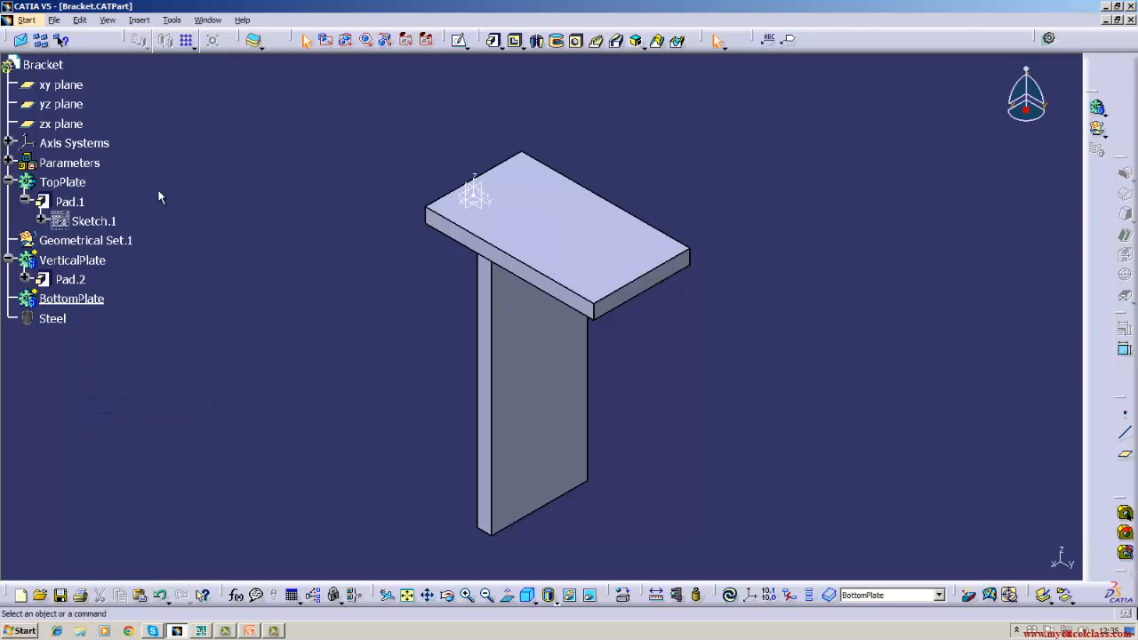
Start a BottomPlate sketch on the yz plane and project the vertical plate's lower edge into it as construction geometry
{"action": "left_click", "coordinate": [76, 108]}
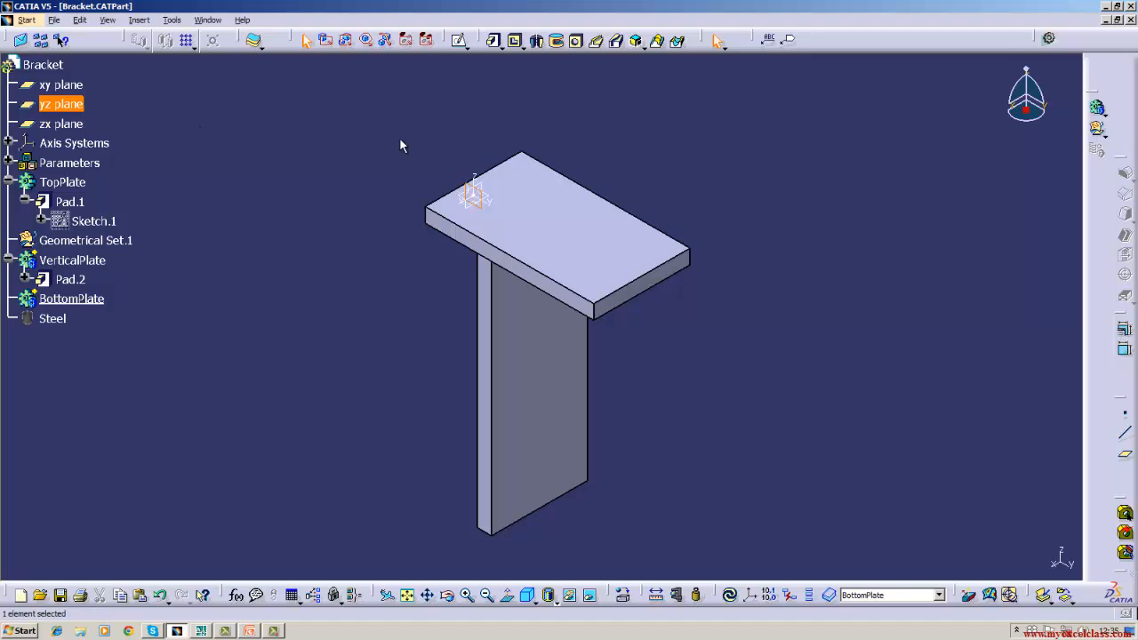
{"action": "left_click", "coordinate": [461, 41]}
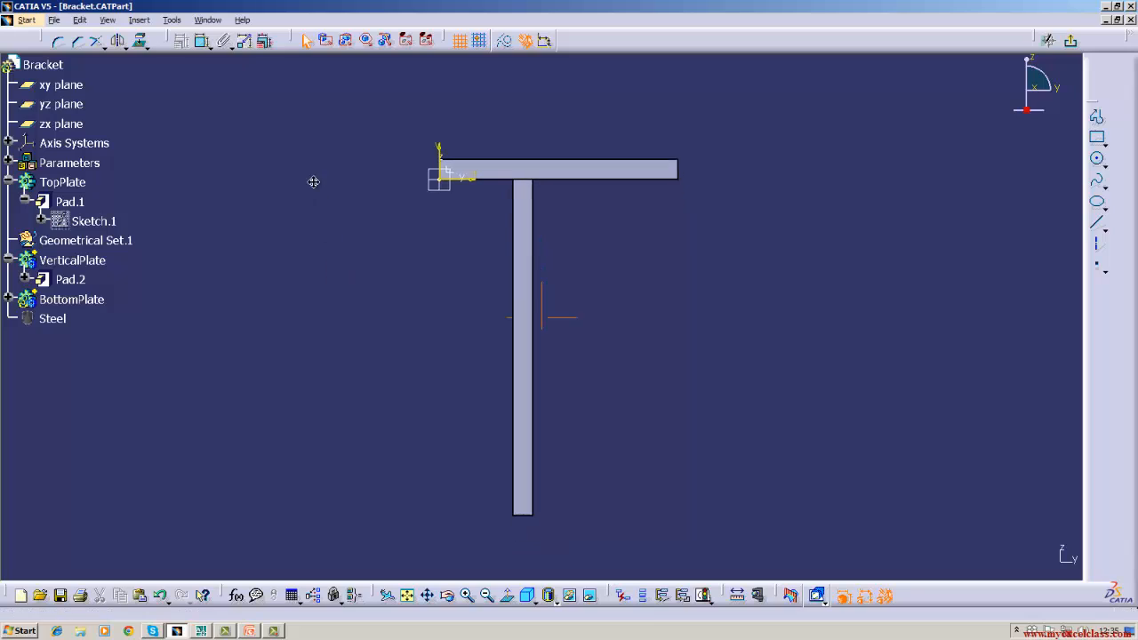
{"action": "left_click", "coordinate": [510, 453]}
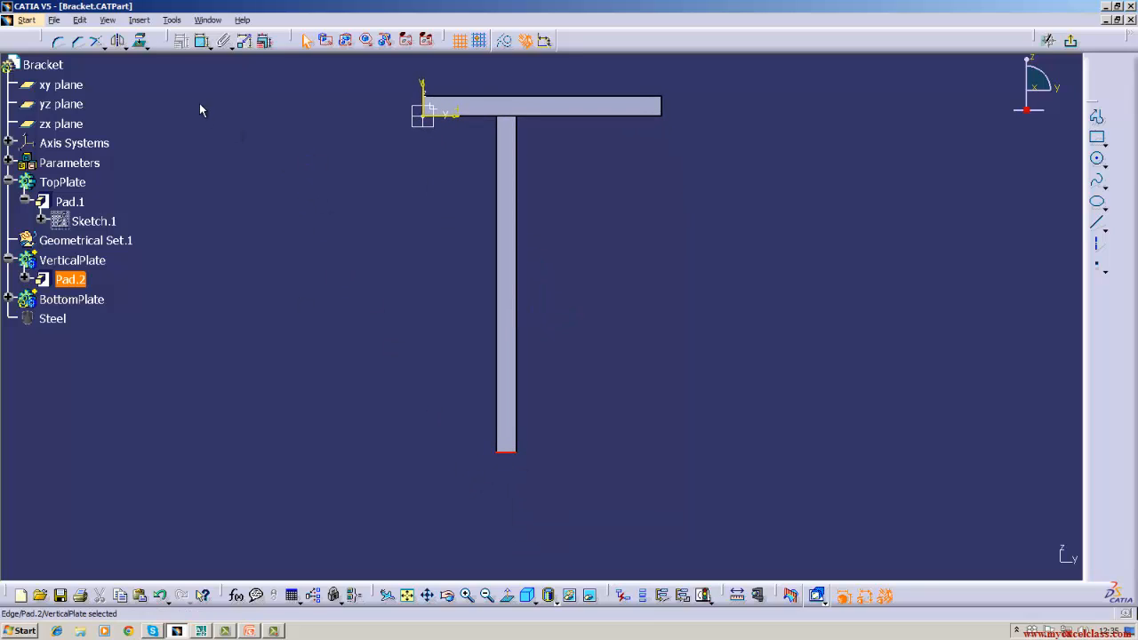
{"action": "left_click", "coordinate": [140, 41]}
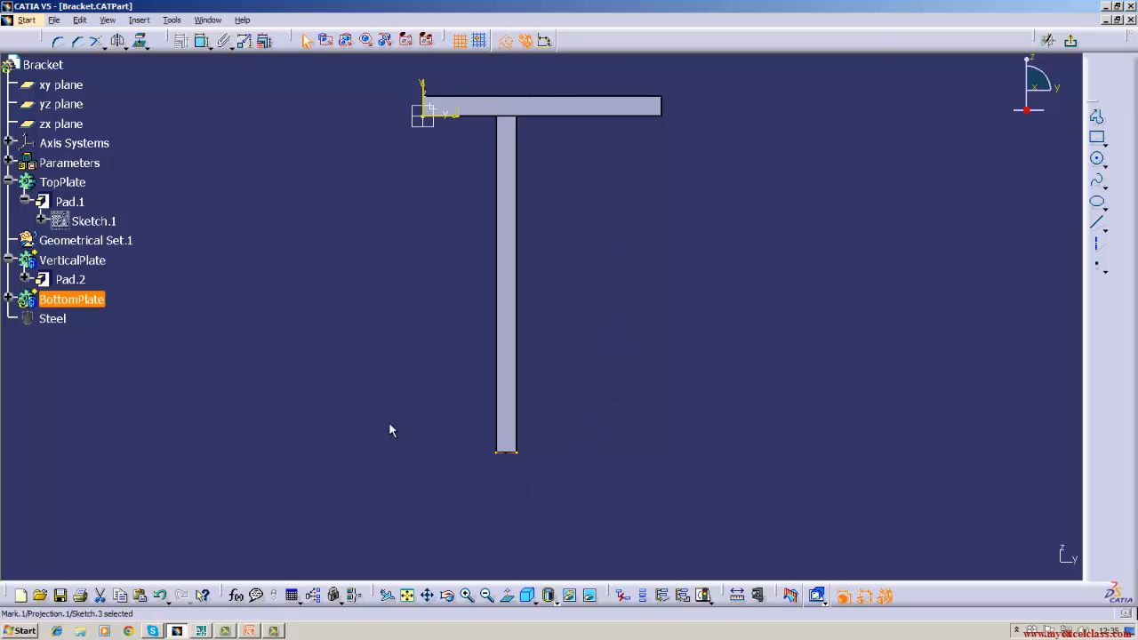
Check the base plate in the AutoCAD drawing and, back in CATIA, sketch a horizontal line about 95 mm long leftward from the projected edge's right endpoint
{"action": "left_click", "coordinate": [225, 630]}
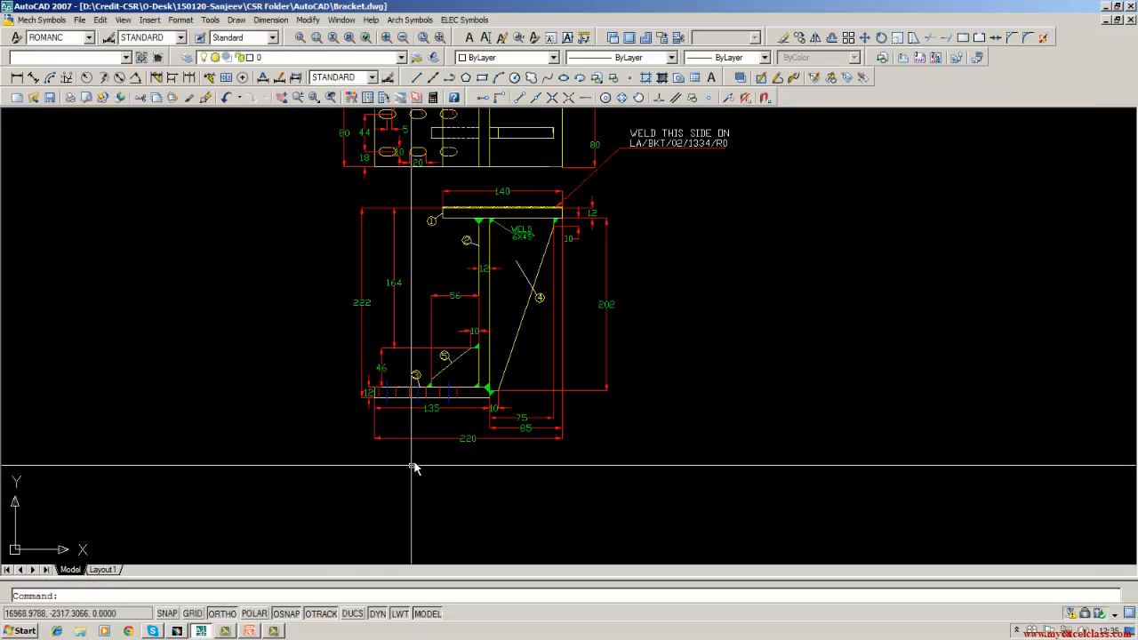
{"action": "left_click", "coordinate": [175, 630]}
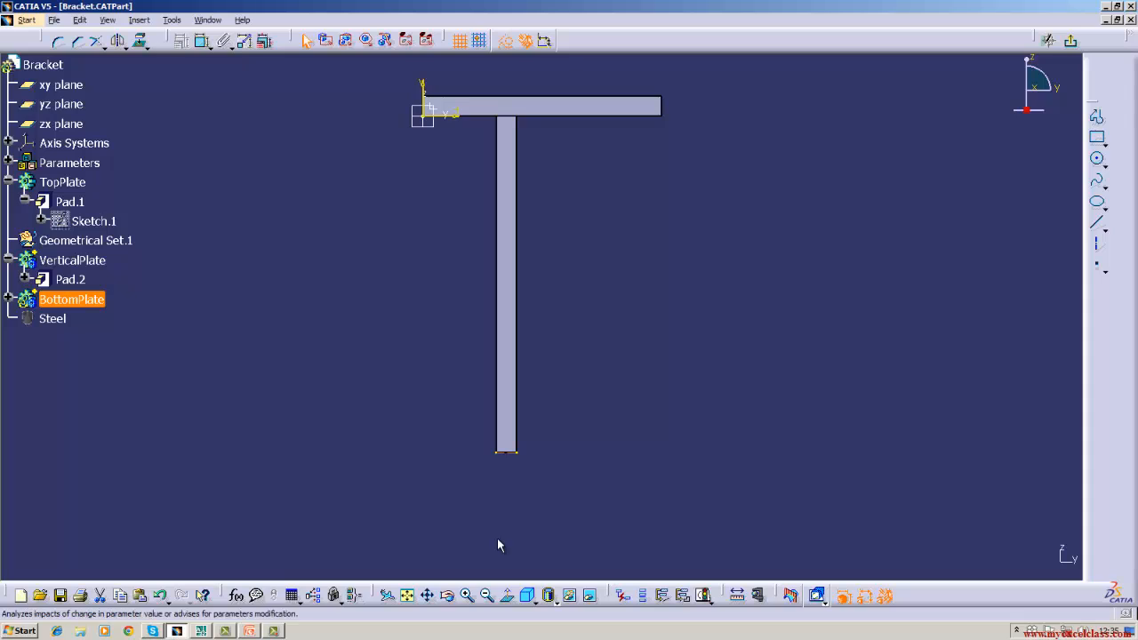
{"action": "left_click", "coordinate": [1097, 223]}
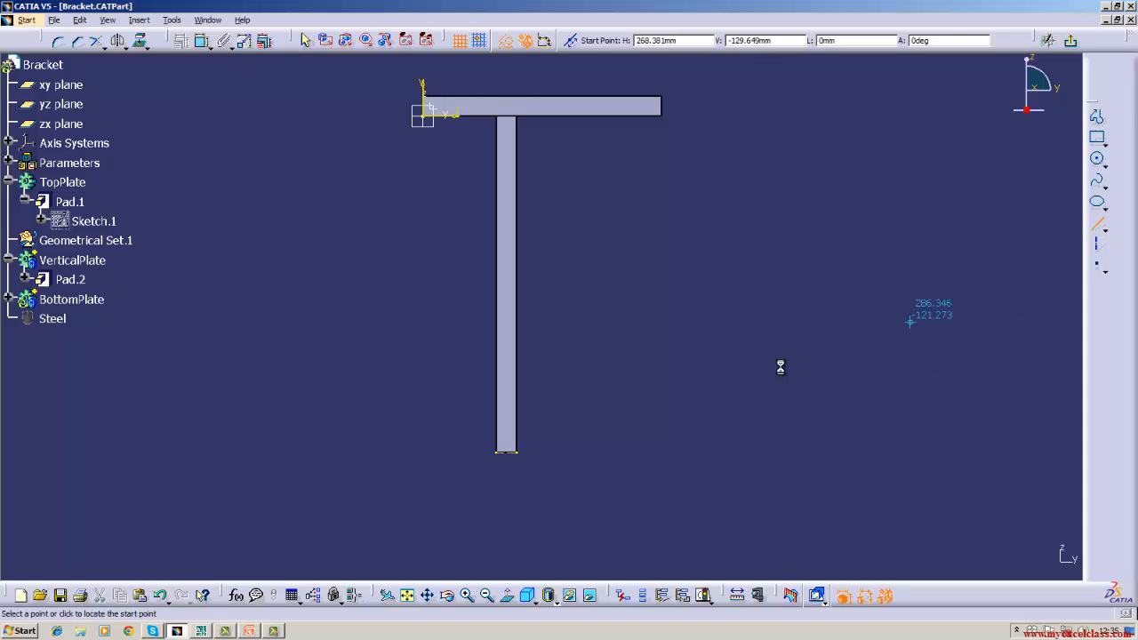
{"action": "left_click", "coordinate": [518, 455]}
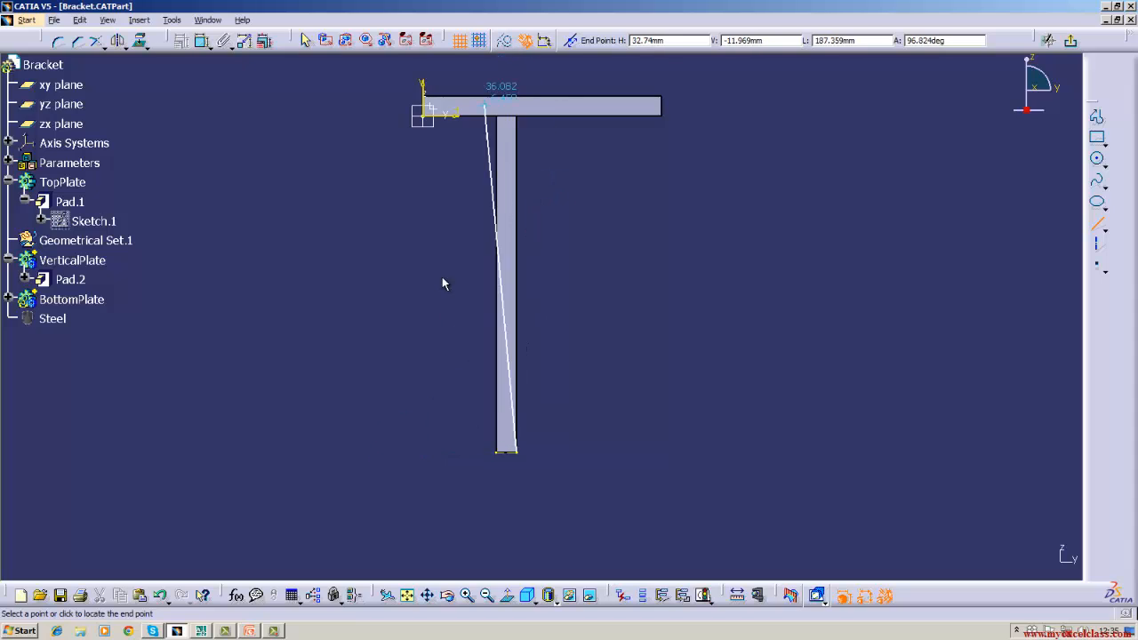
{"action": "left_click", "coordinate": [354, 453]}
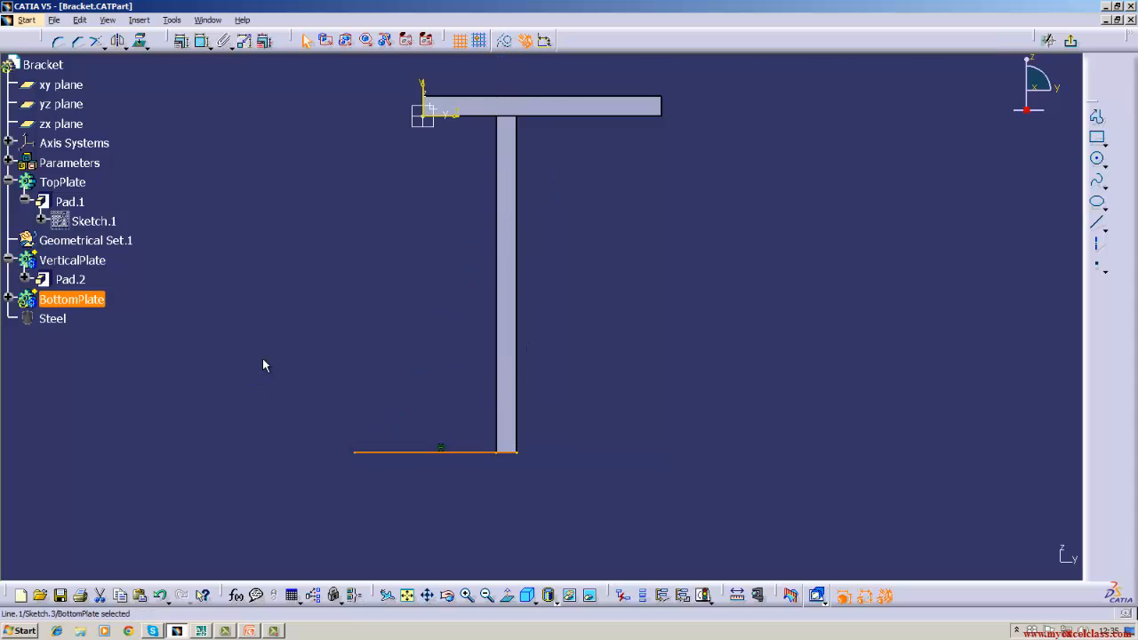
Dimension the horizontal base plate line below the profile and set its length to 135 mm
{"action": "left_click", "coordinate": [201, 40]}
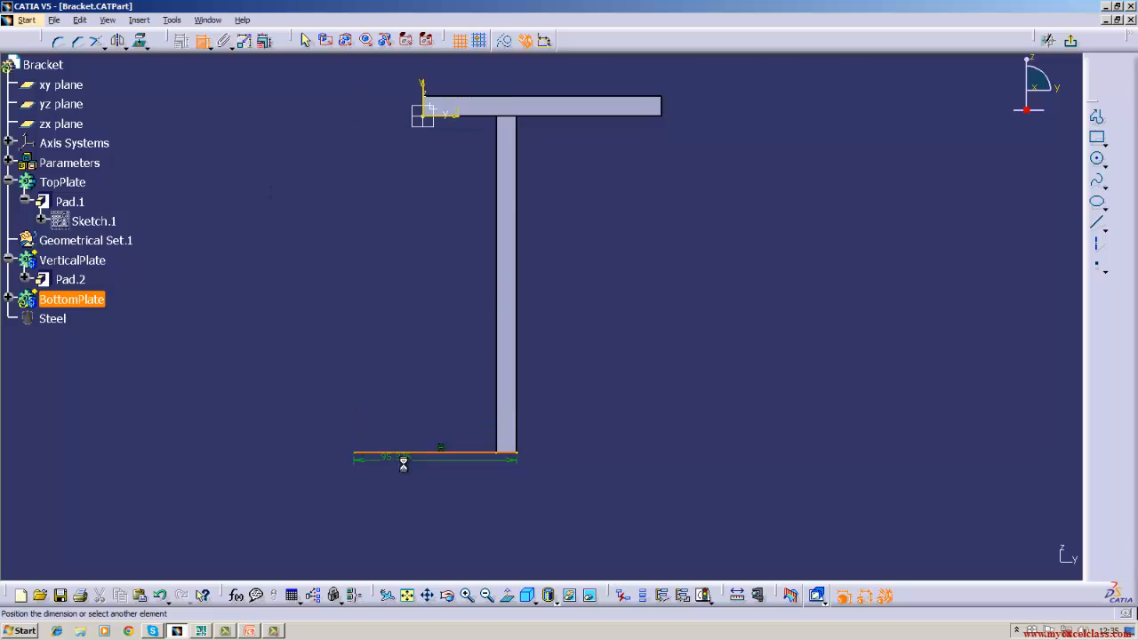
{"action": "left_click", "coordinate": [569, 493]}
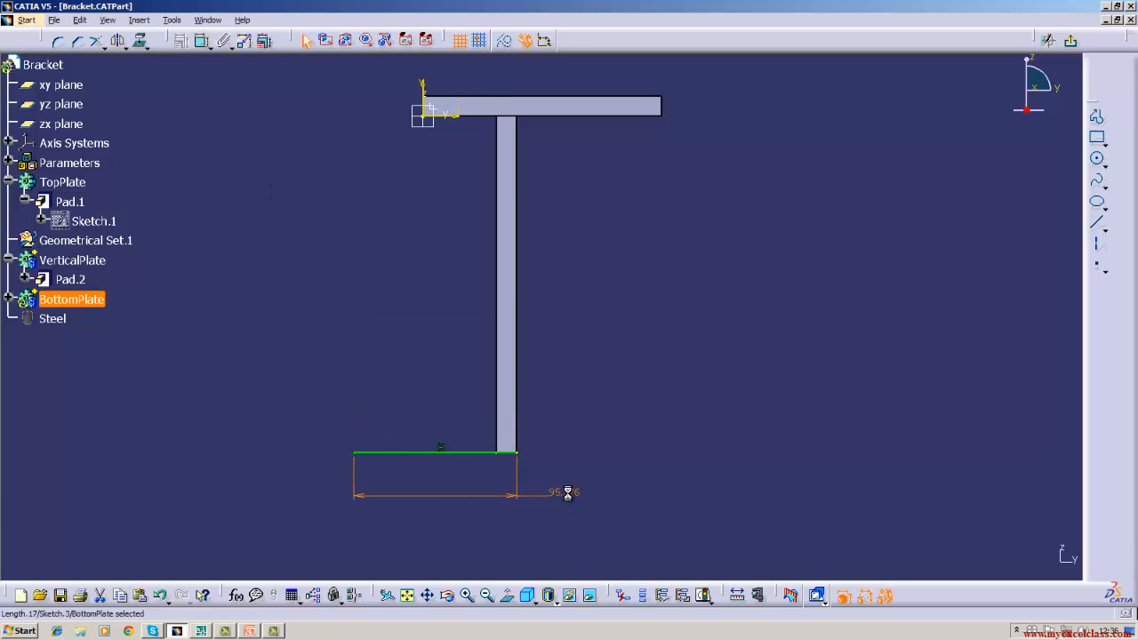
{"action": "double_click", "coordinate": [565, 491]}
{"action": "key", "text": "BackSpace"}
{"action": "type", "text": "1"}
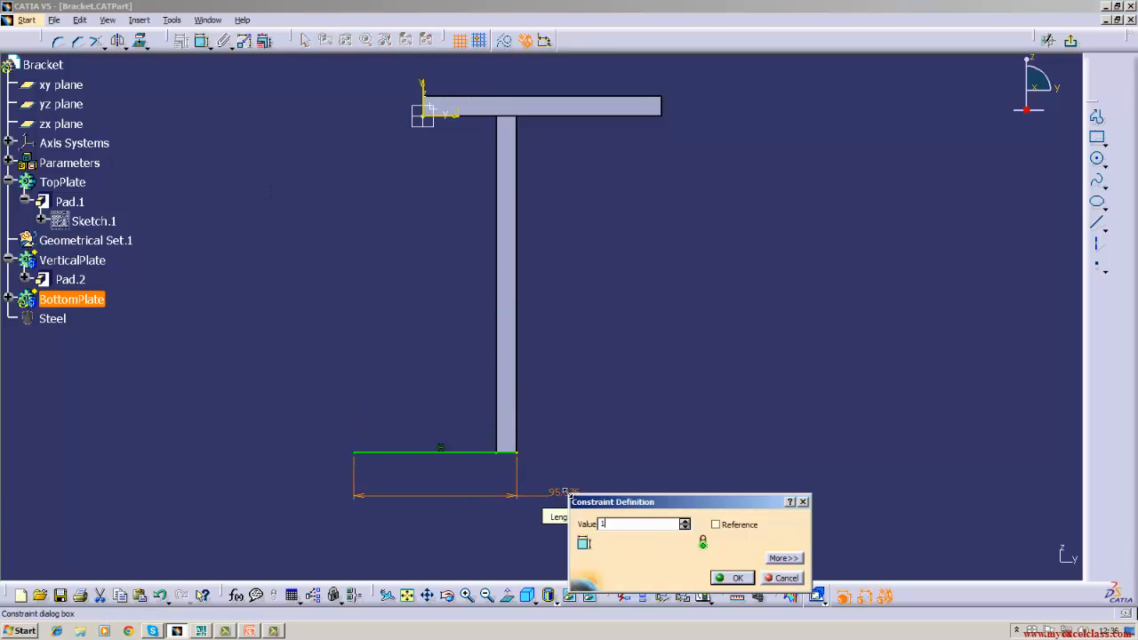
{"action": "type", "text": "35"}
{"action": "key", "text": "Return"}
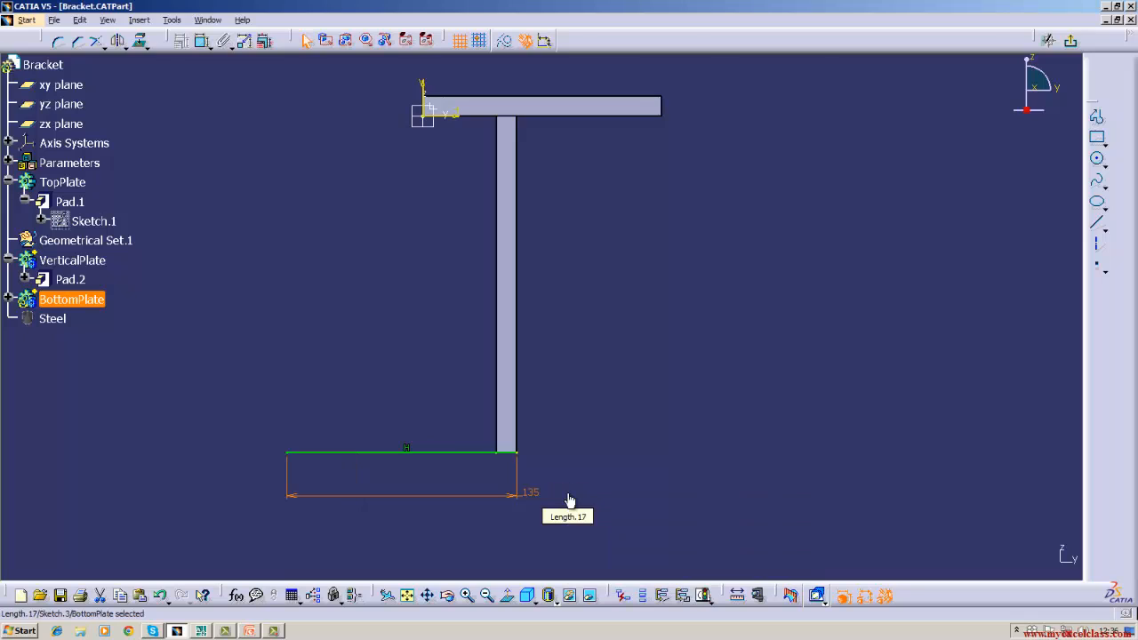
Check the plate thickness in the AutoCAD drawing and, back in CATIA, sketch a vertical line about 12 mm long downward from the 135 mm line's left end
{"action": "left_click", "coordinate": [201, 631]}
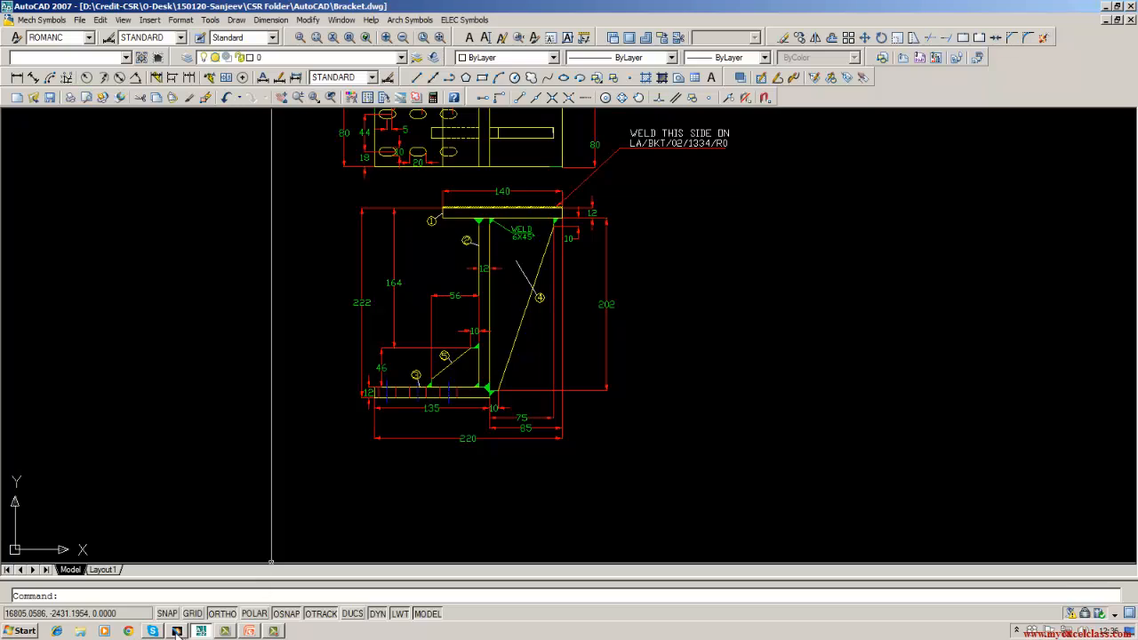
{"action": "left_click", "coordinate": [177, 631]}
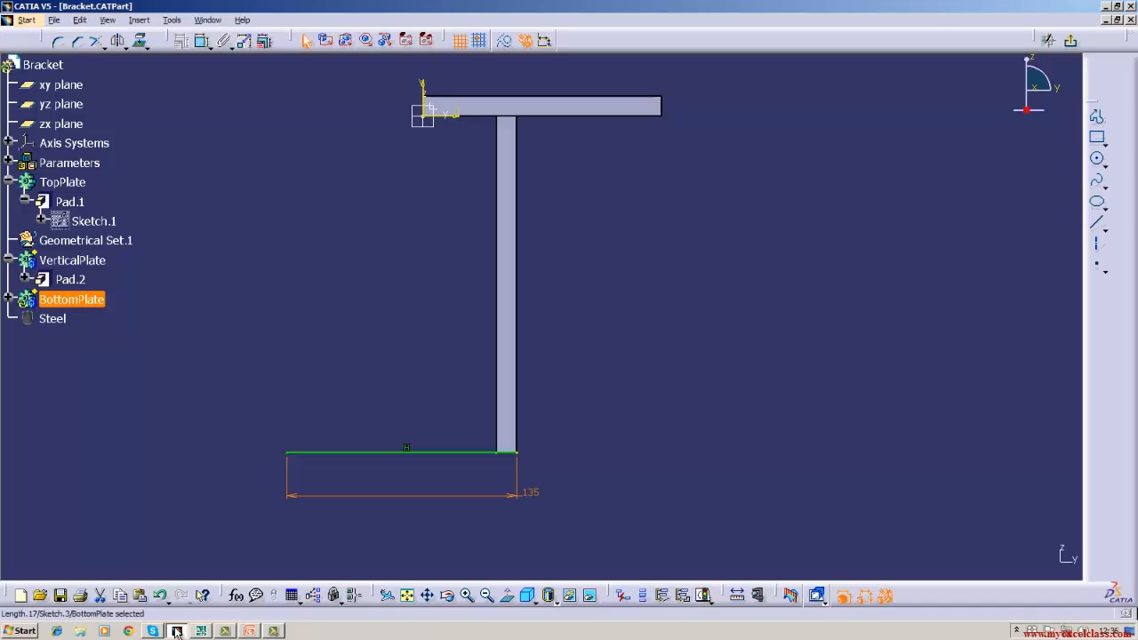
{"action": "left_click", "coordinate": [1097, 222]}
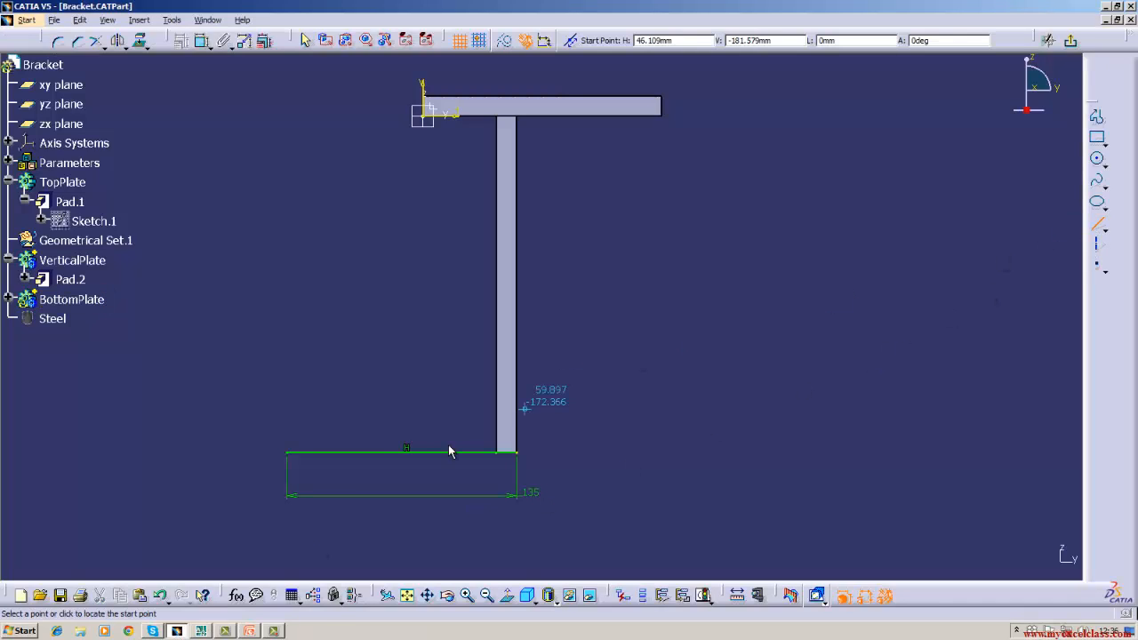
{"action": "left_click", "coordinate": [286, 453]}
{"action": "left_click", "coordinate": [287, 473]}
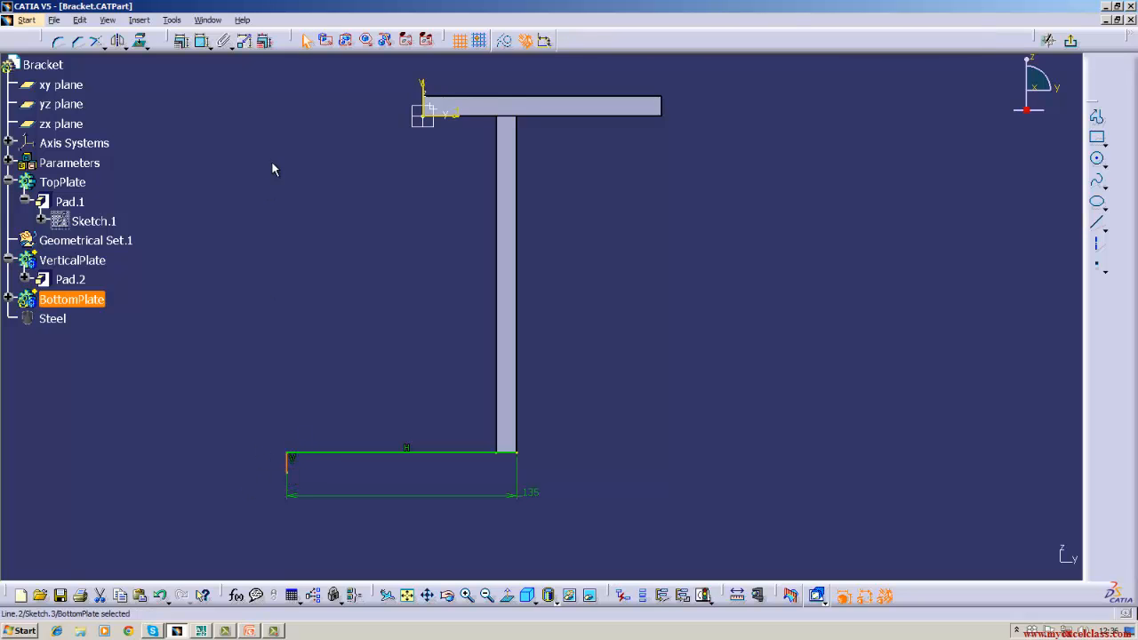
Dimension the short vertical line of the base plate profile and set its length to 12 mm
{"action": "left_click", "coordinate": [201, 40]}
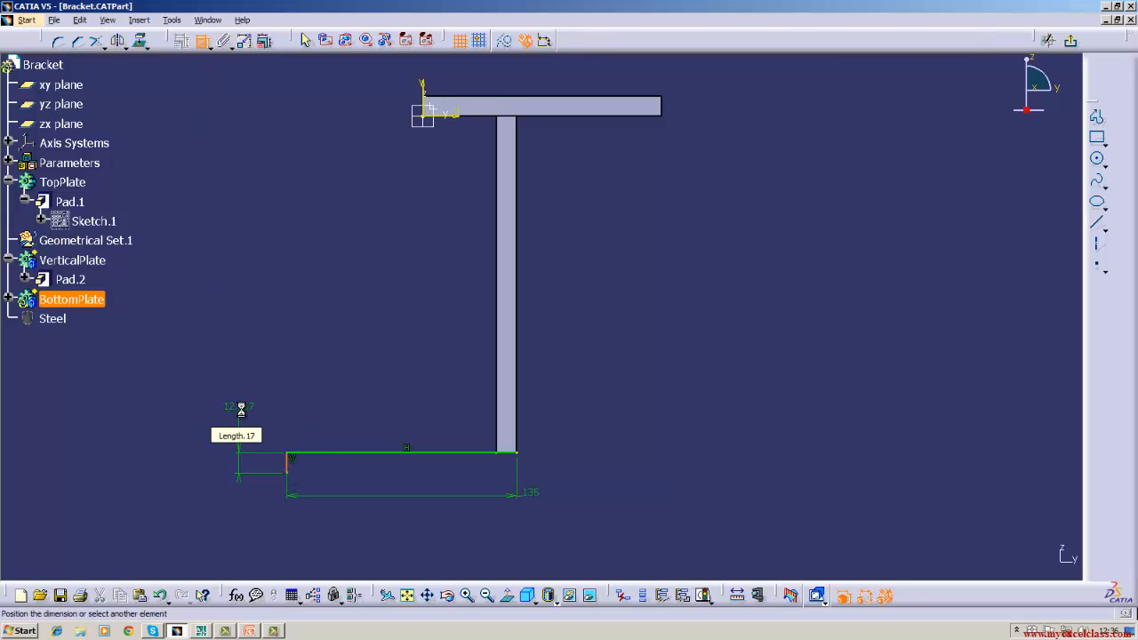
{"action": "double_click", "coordinate": [253, 394]}
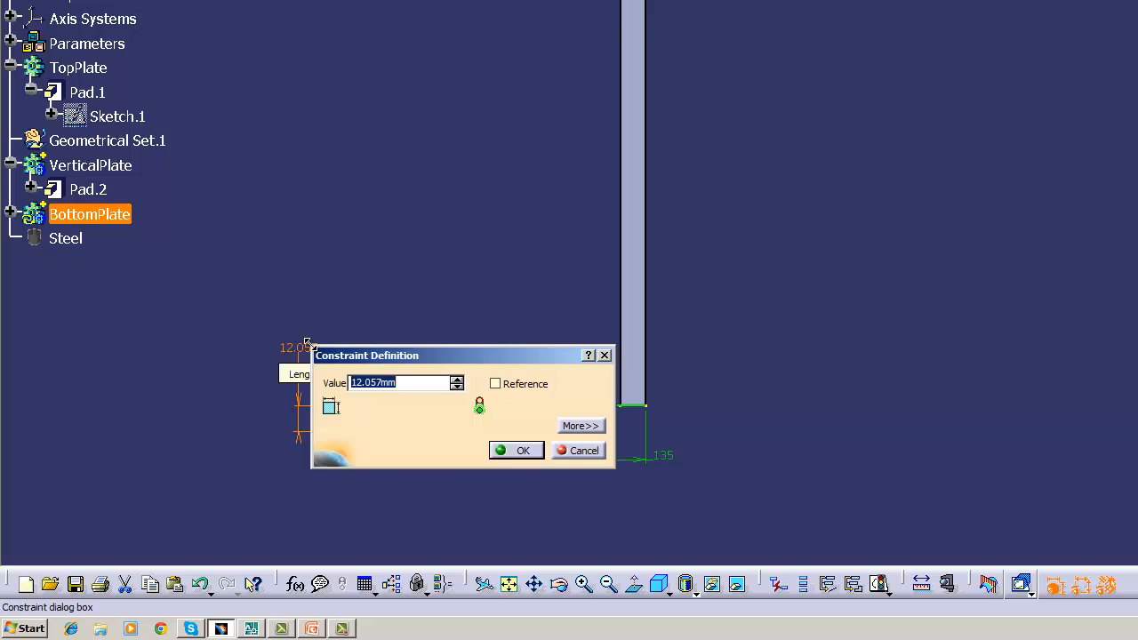
{"action": "type", "text": "19"}
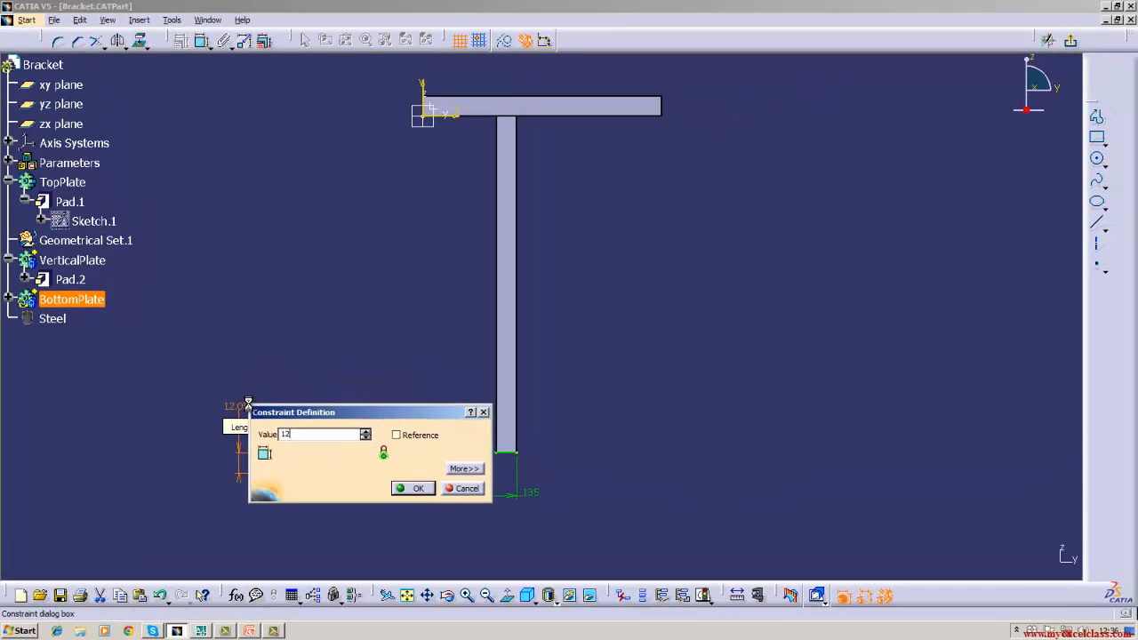
{"action": "key", "text": "Return"}
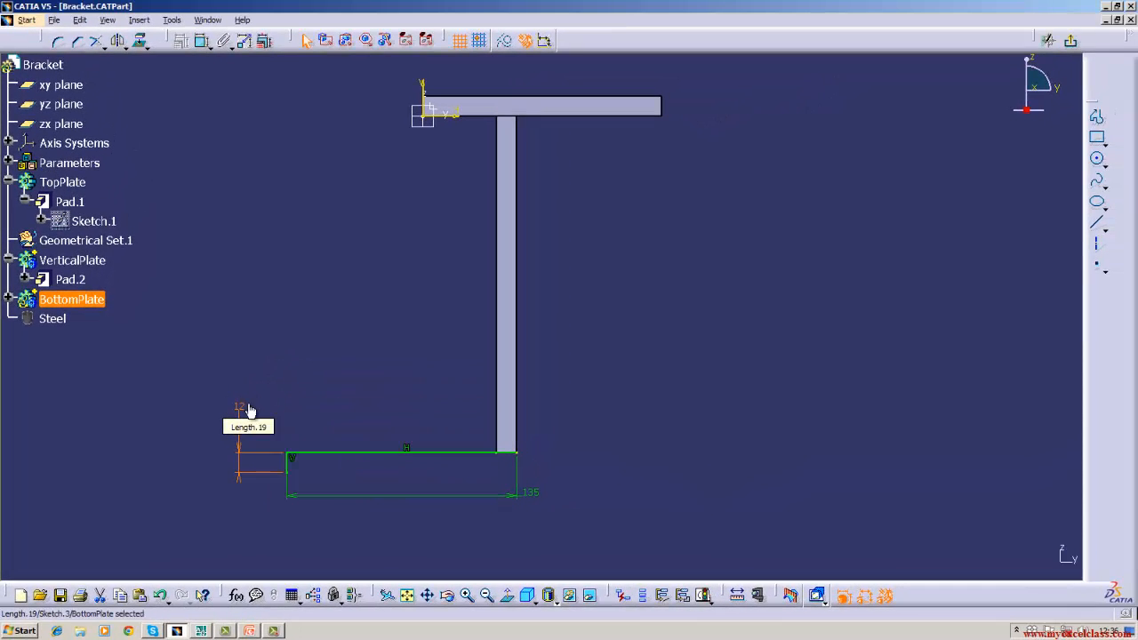
Close the base plate profile with a 135 mm horizontal bottom line and a vertical line at its right end, and leave the sketch
{"action": "left_click", "coordinate": [1096, 222]}
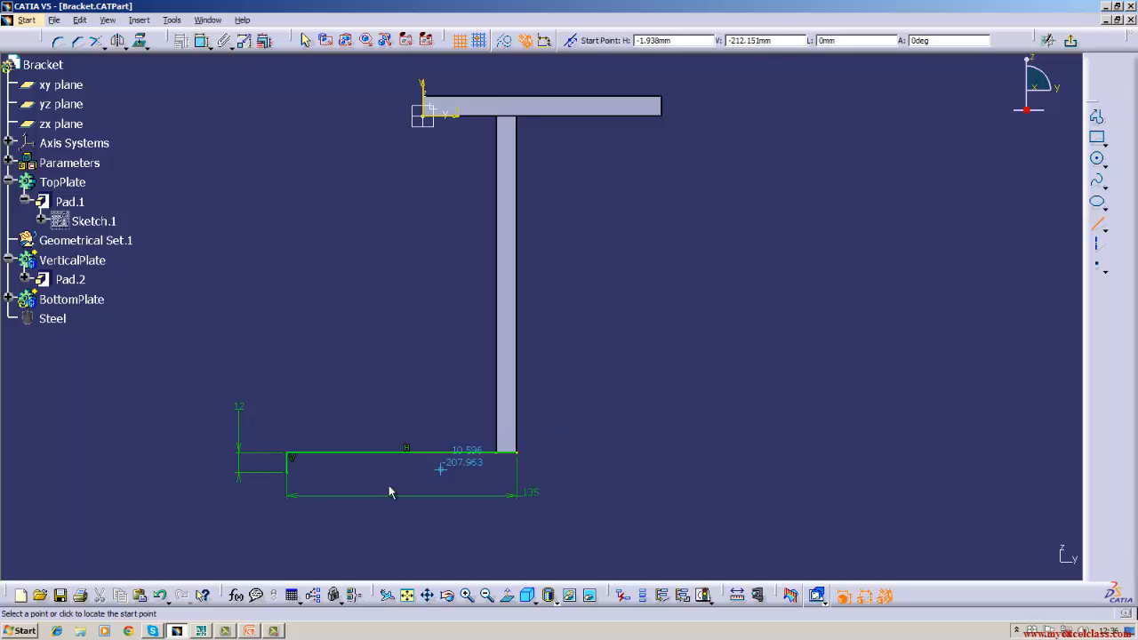
{"action": "left_click", "coordinate": [290, 473]}
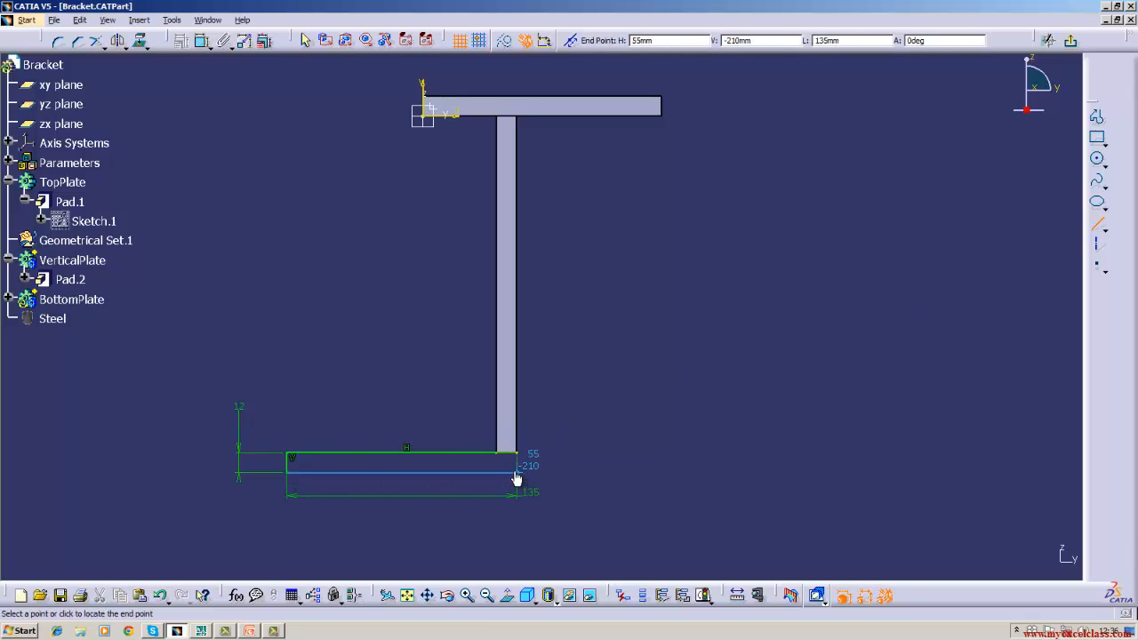
{"action": "left_click", "coordinate": [518, 473]}
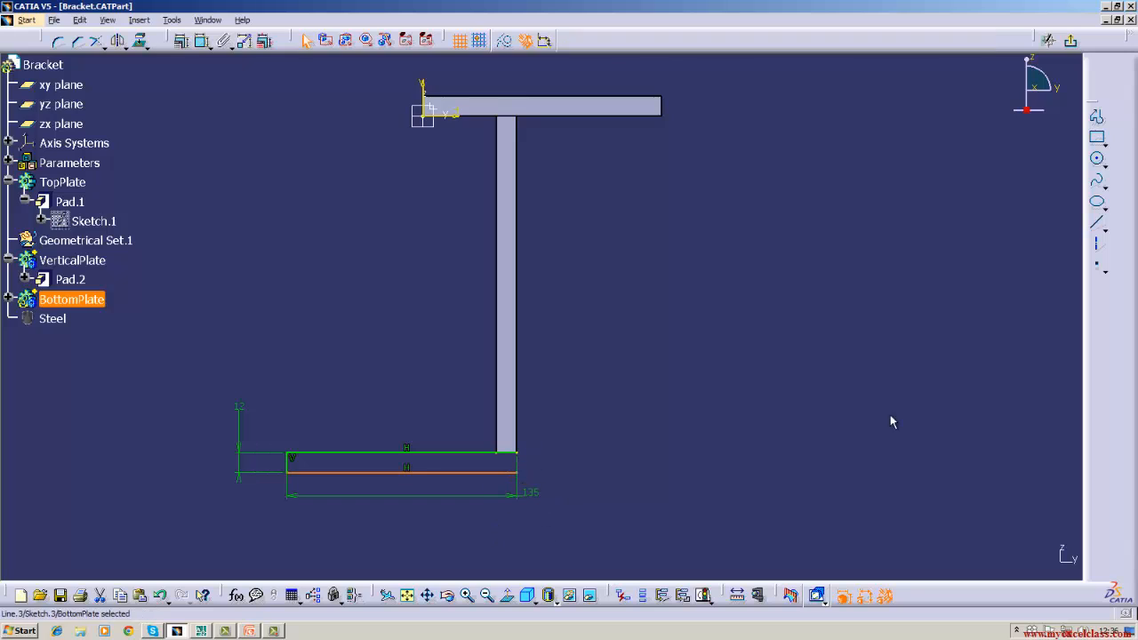
{"action": "left_click", "coordinate": [1096, 221]}
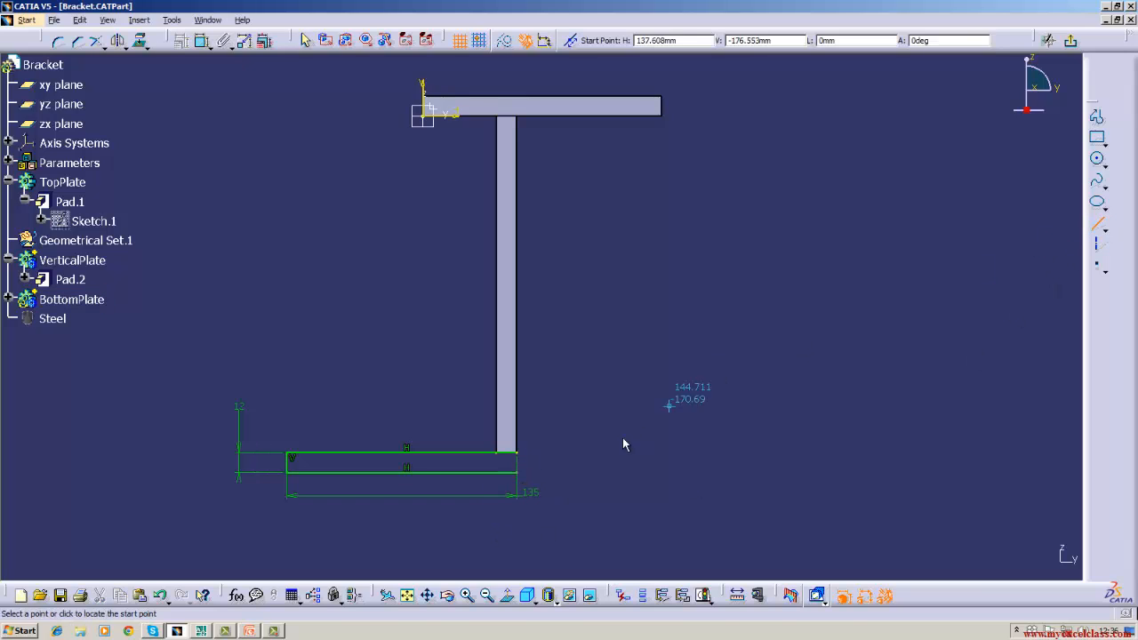
{"action": "left_click", "coordinate": [526, 455]}
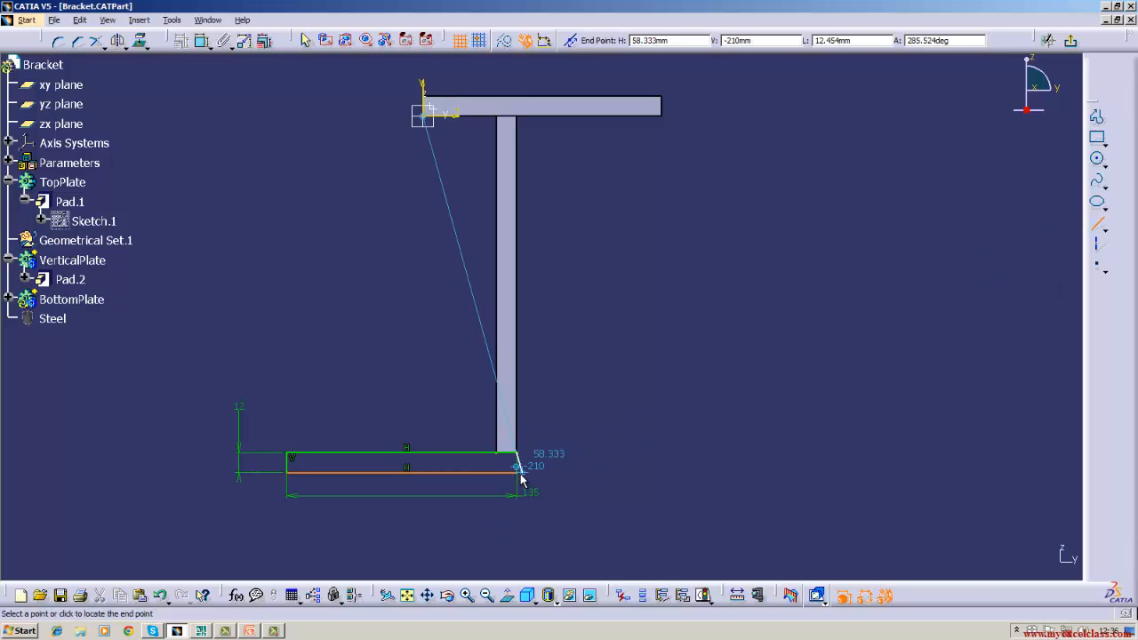
{"action": "left_click", "coordinate": [521, 479]}
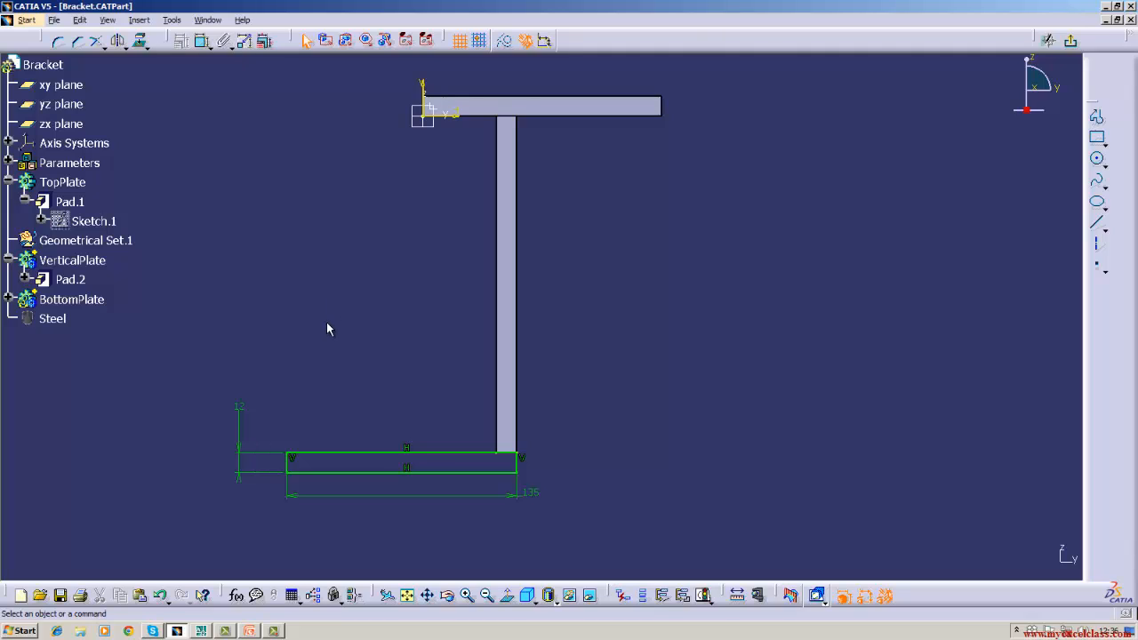
{"action": "left_click", "coordinate": [1073, 42]}
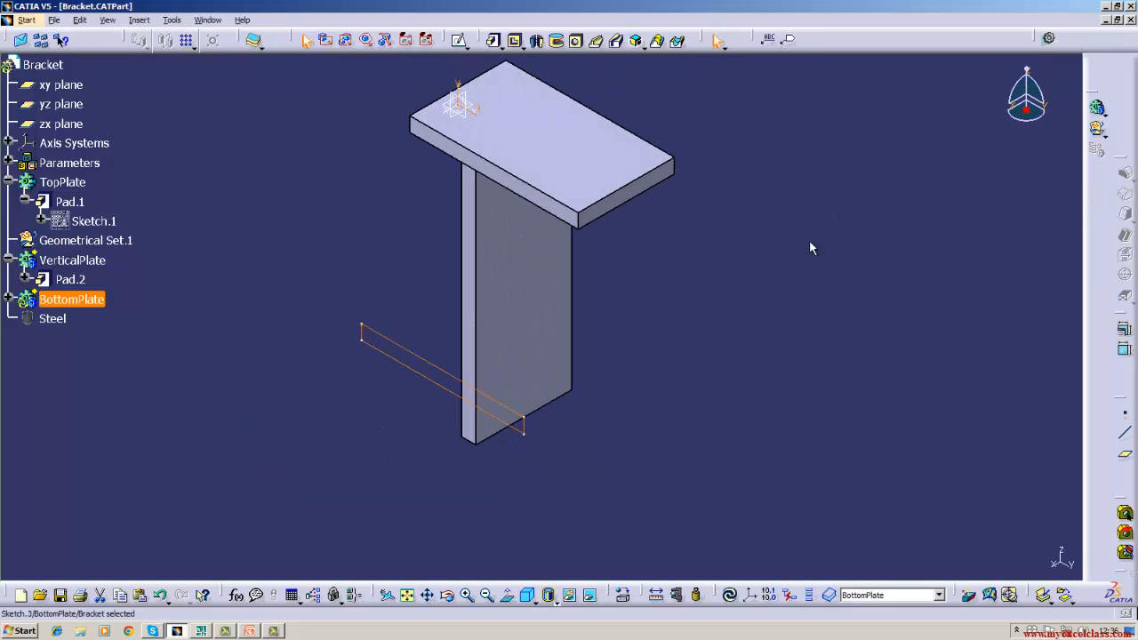
Using the plate width from the AutoCAD drawing, pad the base plate profile in CATIA 40 mm with mirrored extent and save the part
{"action": "left_click", "coordinate": [201, 630]}
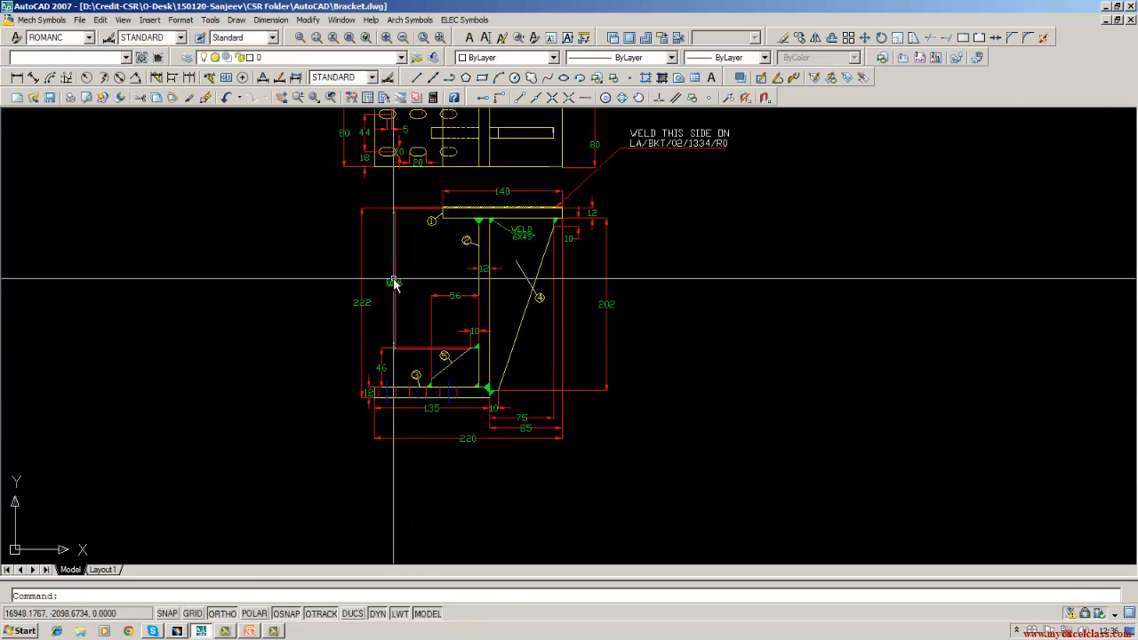
{"action": "middle_click_drag", "start_coordinate": [390, 300], "coordinate": [376, 403]}
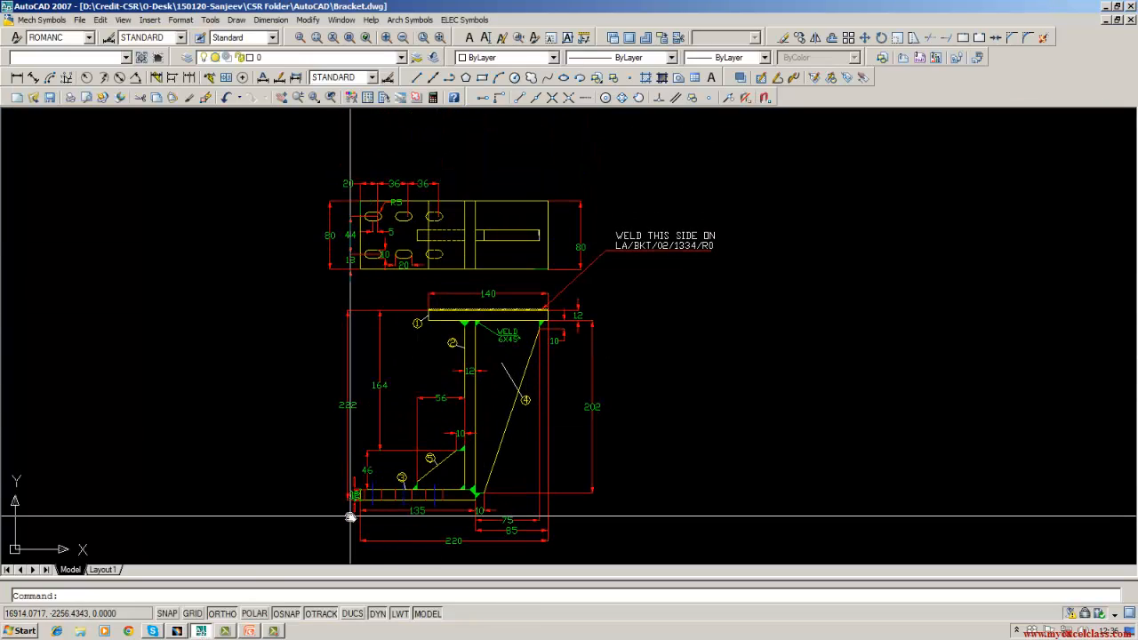
{"action": "left_click", "coordinate": [170, 631]}
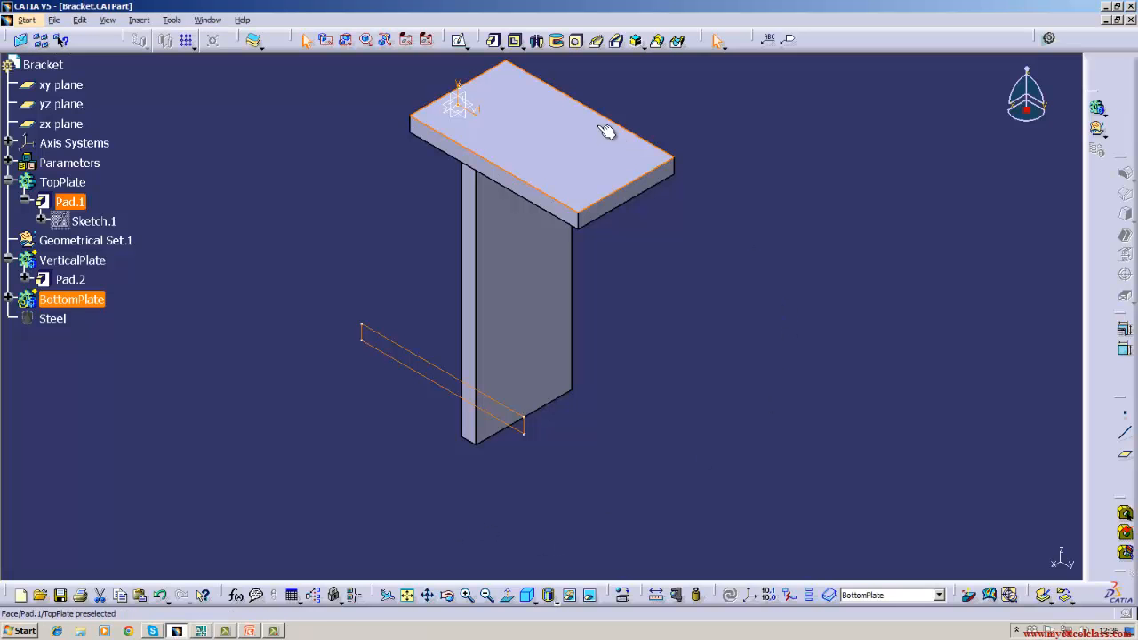
{"action": "left_click", "coordinate": [492, 39]}
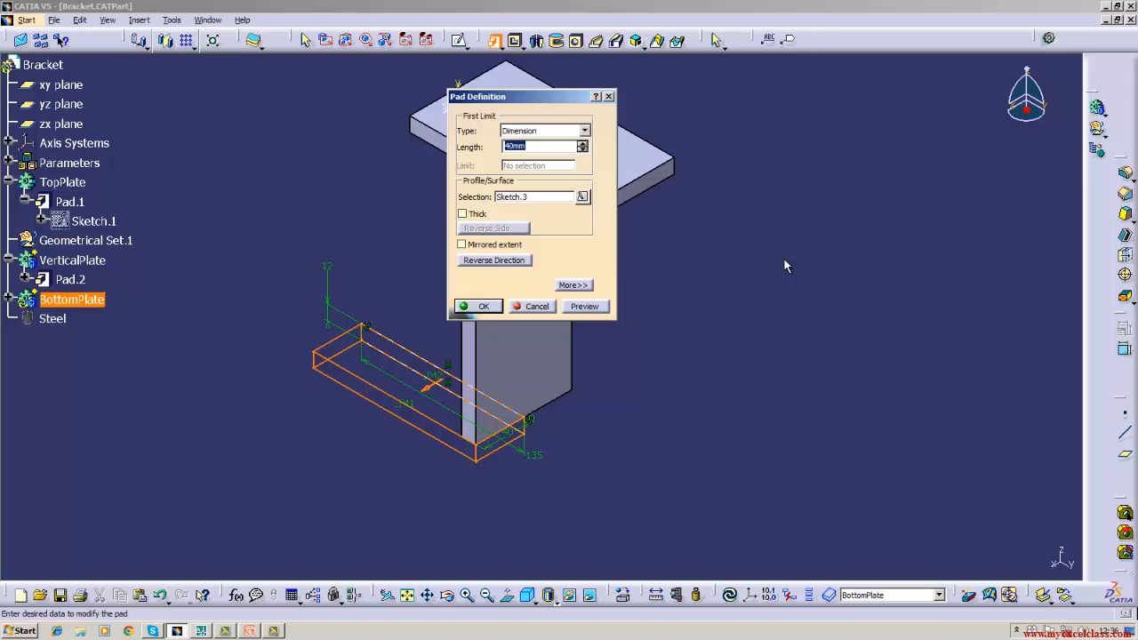
{"action": "left_click", "coordinate": [461, 243]}
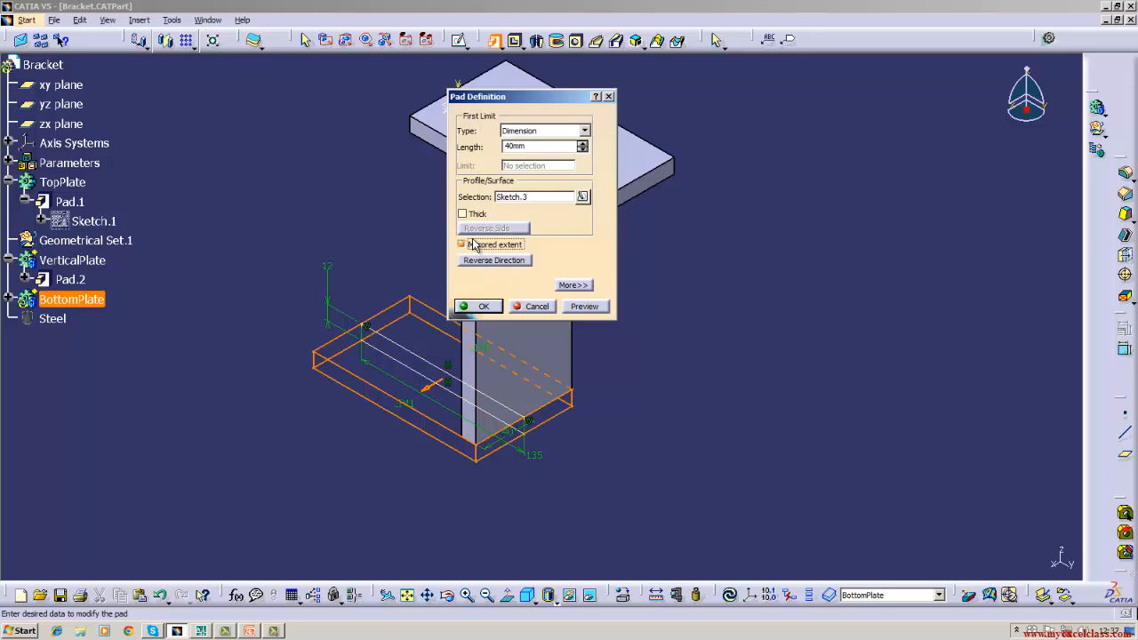
{"action": "left_click", "coordinate": [475, 306]}
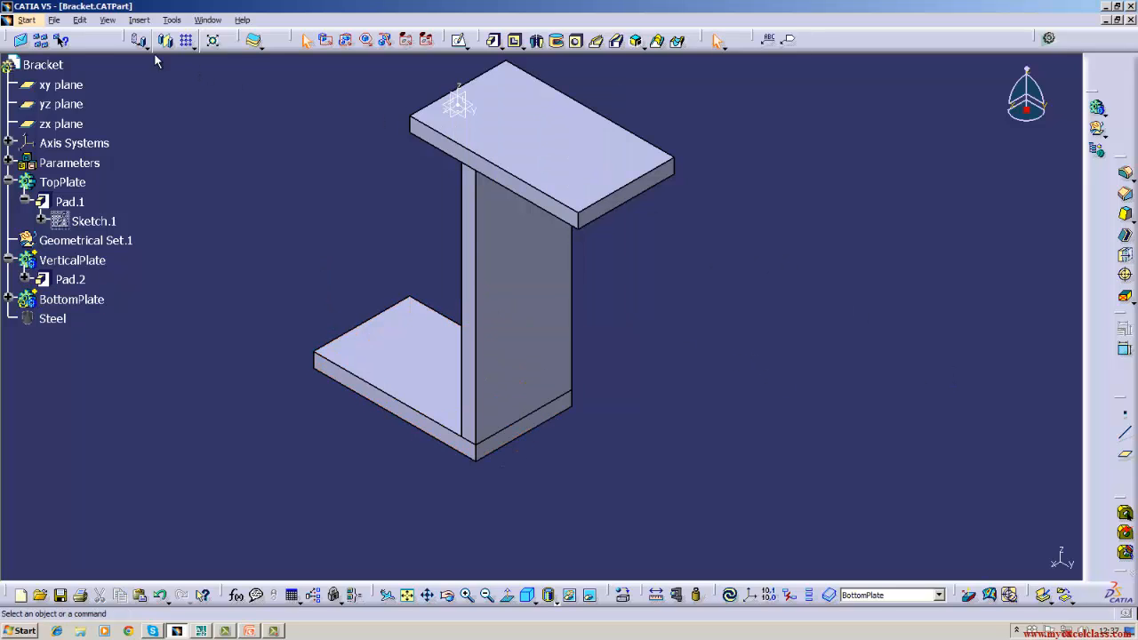
{"action": "left_click", "coordinate": [54, 19]}
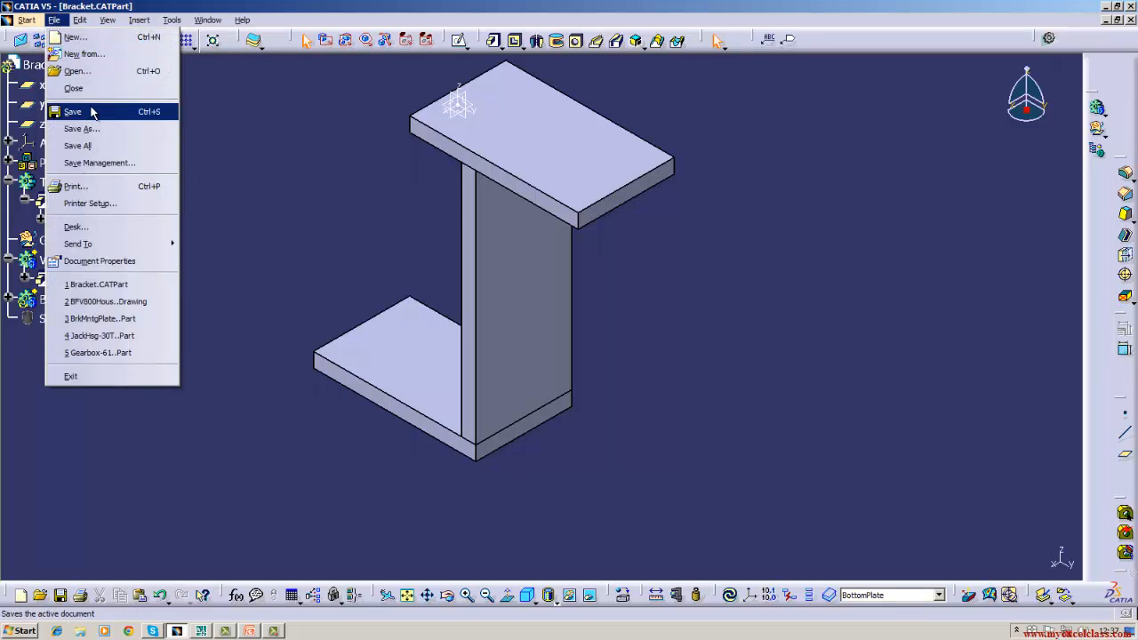
{"action": "left_click", "coordinate": [91, 111]}
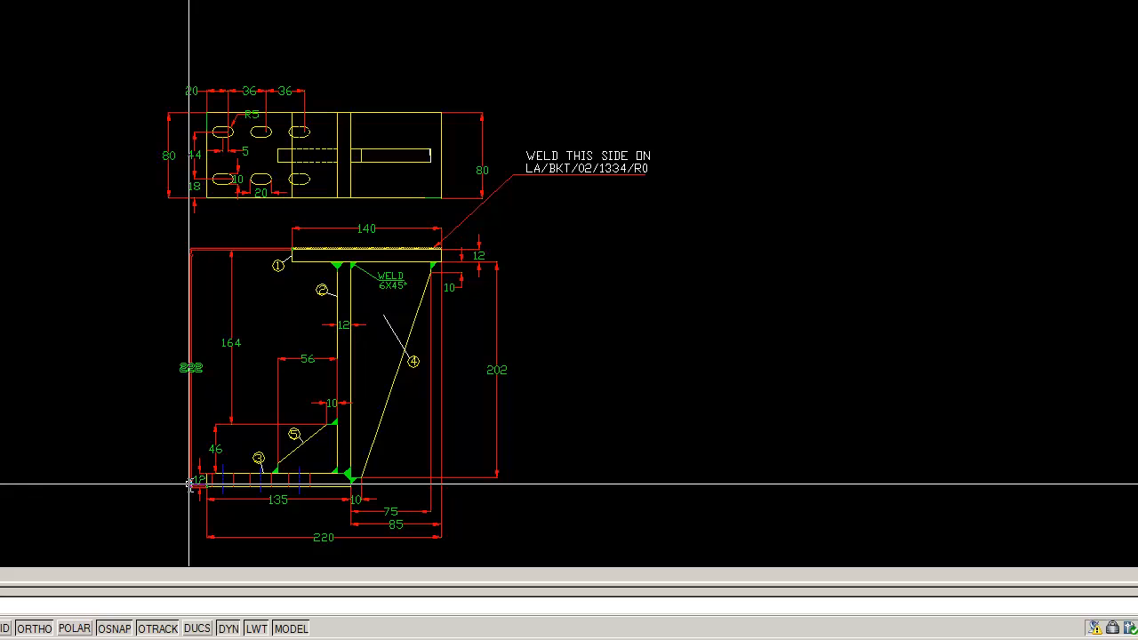
Examine the base plate, the weld corners and the small inner rib, item 5, with their dimensions in the AutoCAD drawing
{"action": "middle_click_drag", "start_coordinate": [188, 485], "coordinate": [178, 456]}
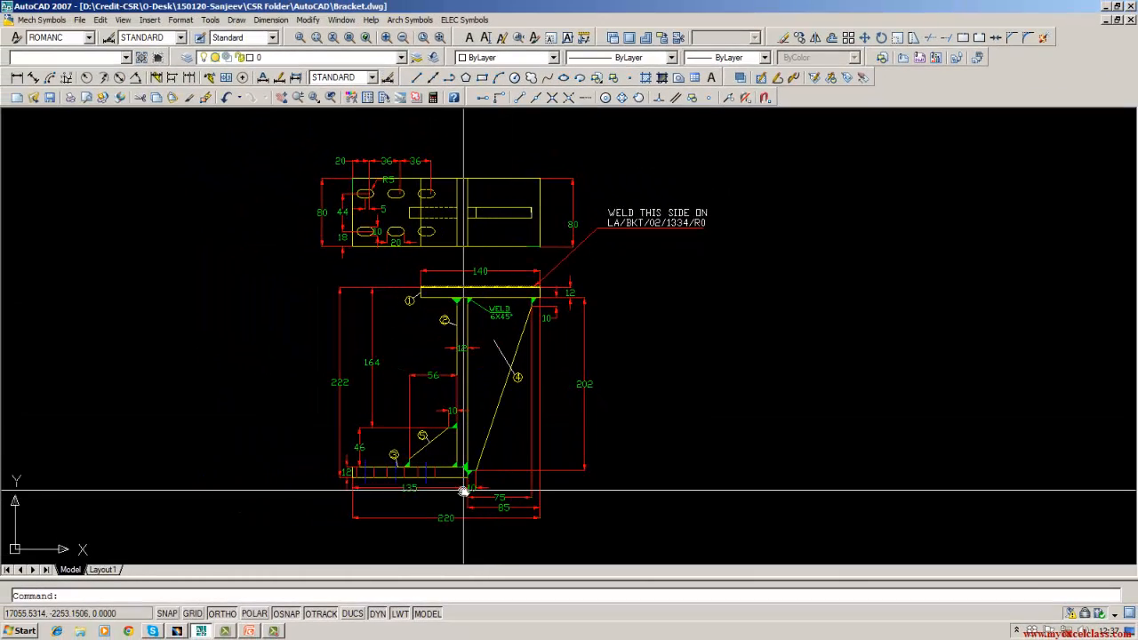
{"action": "scroll", "coordinate": [463, 491], "scroll_direction": "up", "scroll_amount": 5}
{"action": "scroll", "coordinate": [436, 469], "scroll_direction": "up", "scroll_amount": 2}
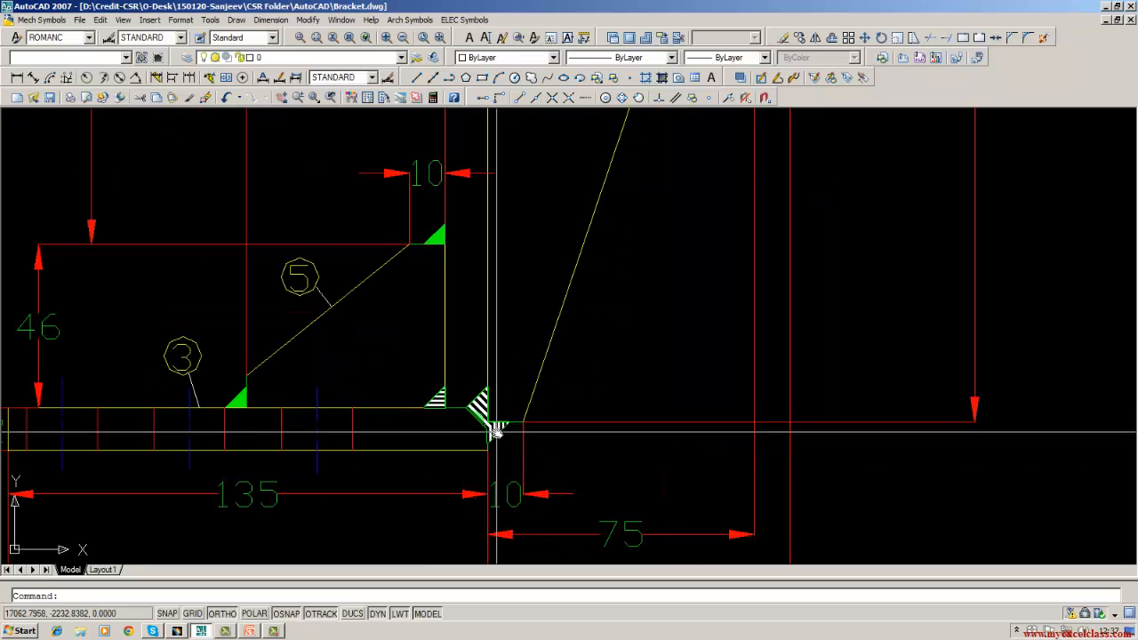
{"action": "scroll", "coordinate": [429, 428], "scroll_direction": "down", "scroll_amount": 2}
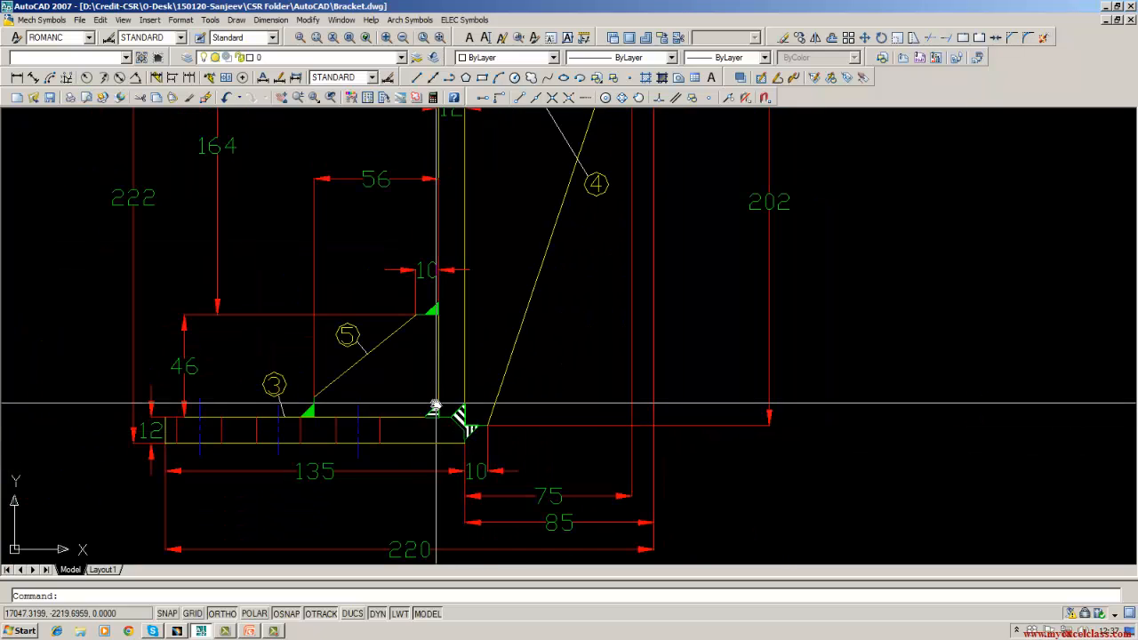
{"action": "scroll", "coordinate": [434, 407], "scroll_direction": "down", "scroll_amount": 2}
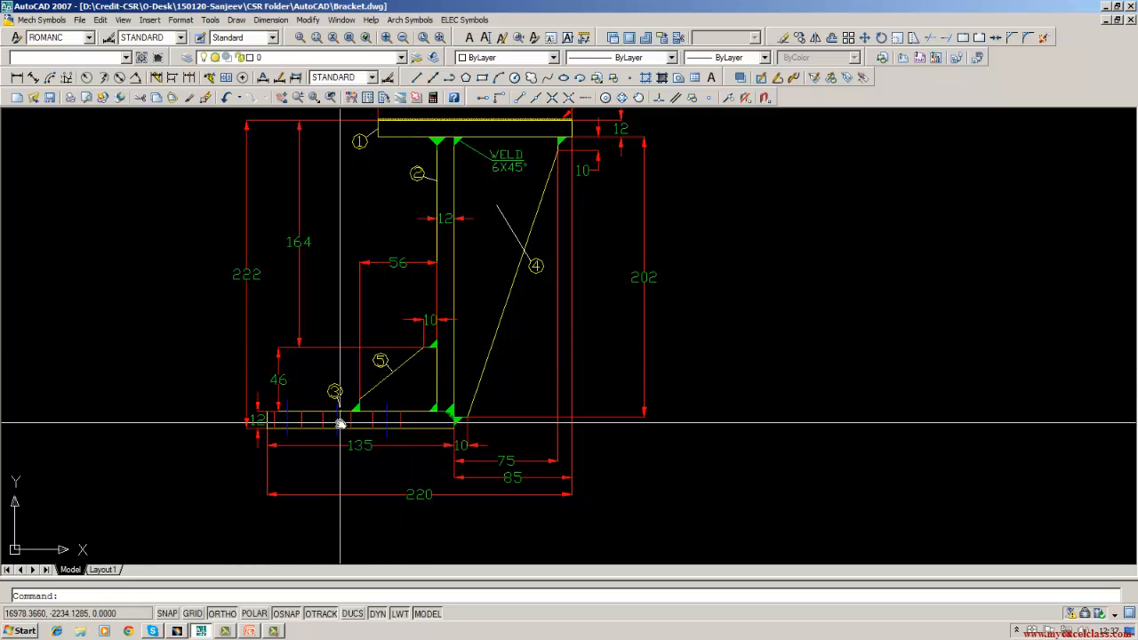
{"action": "scroll", "coordinate": [356, 411], "scroll_direction": "up", "scroll_amount": 4}
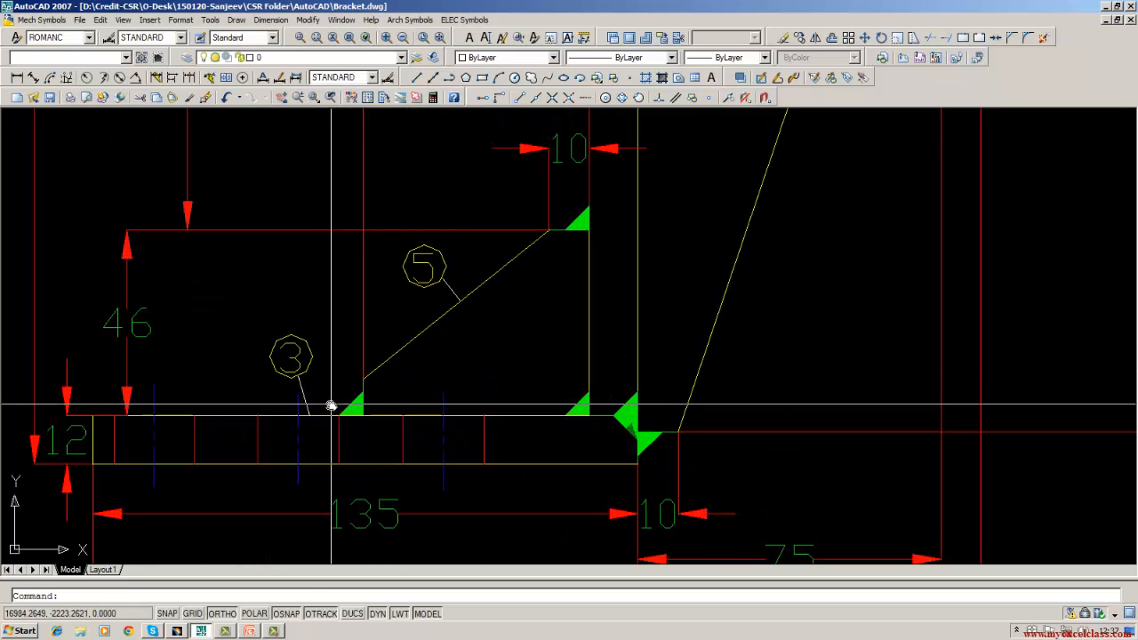
{"action": "scroll", "coordinate": [331, 406], "scroll_direction": "down", "scroll_amount": 4}
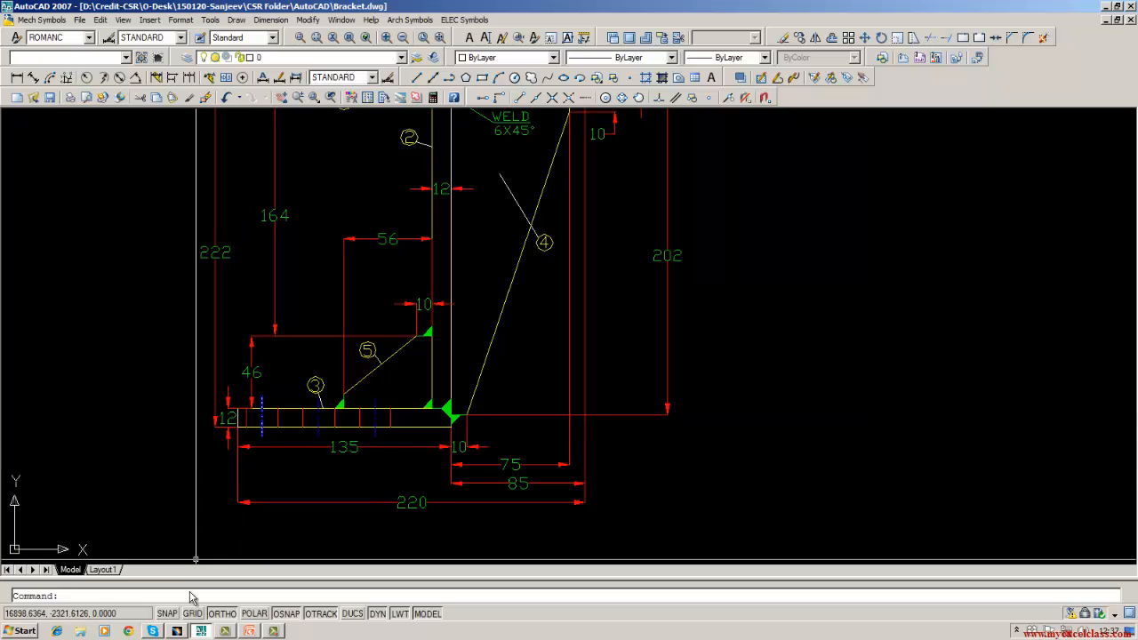
{"action": "mouse_move", "coordinate": [180, 633]}
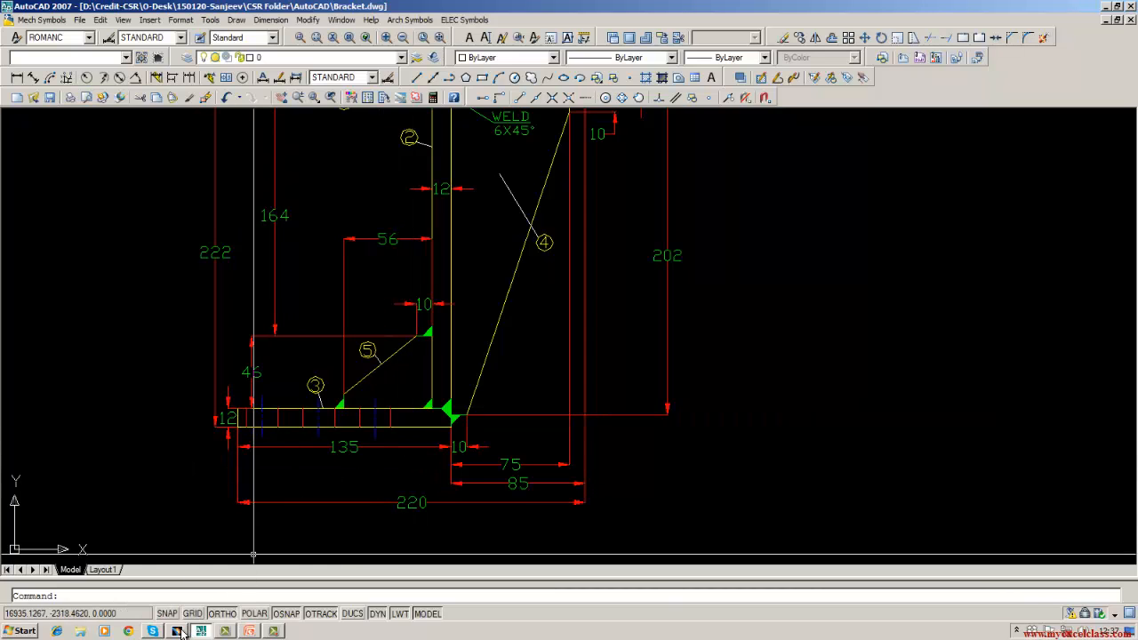
Back in CATIA, insert a new body into the Bracket part and rename it InnerRib
{"action": "left_click", "coordinate": [177, 632]}
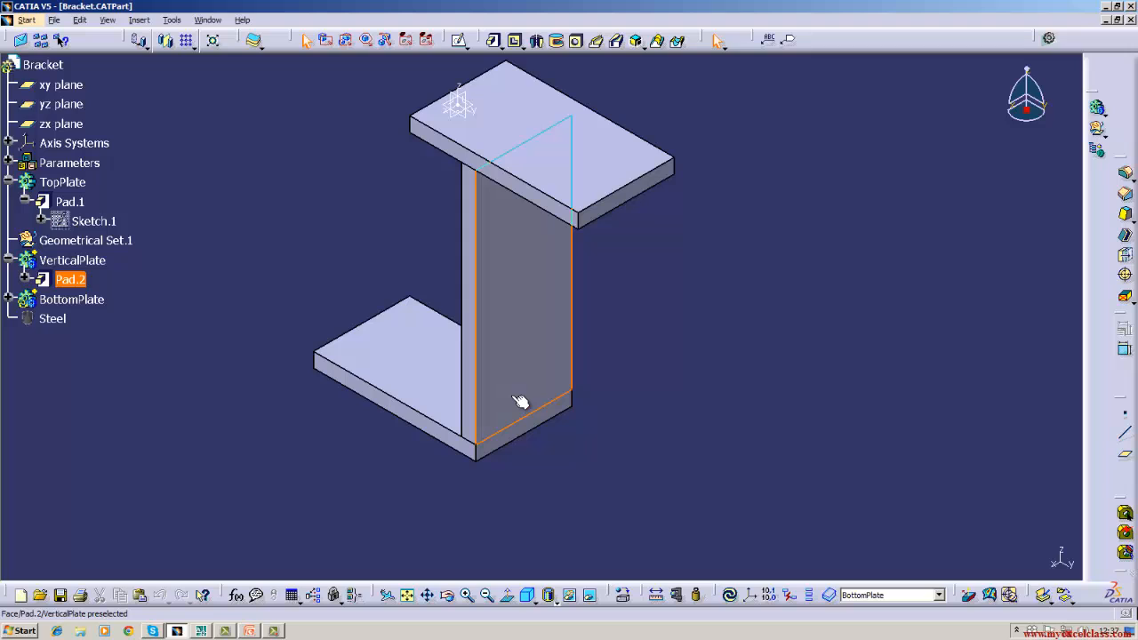
{"action": "left_click", "coordinate": [140, 20]}
{"action": "left_click", "coordinate": [149, 54]}
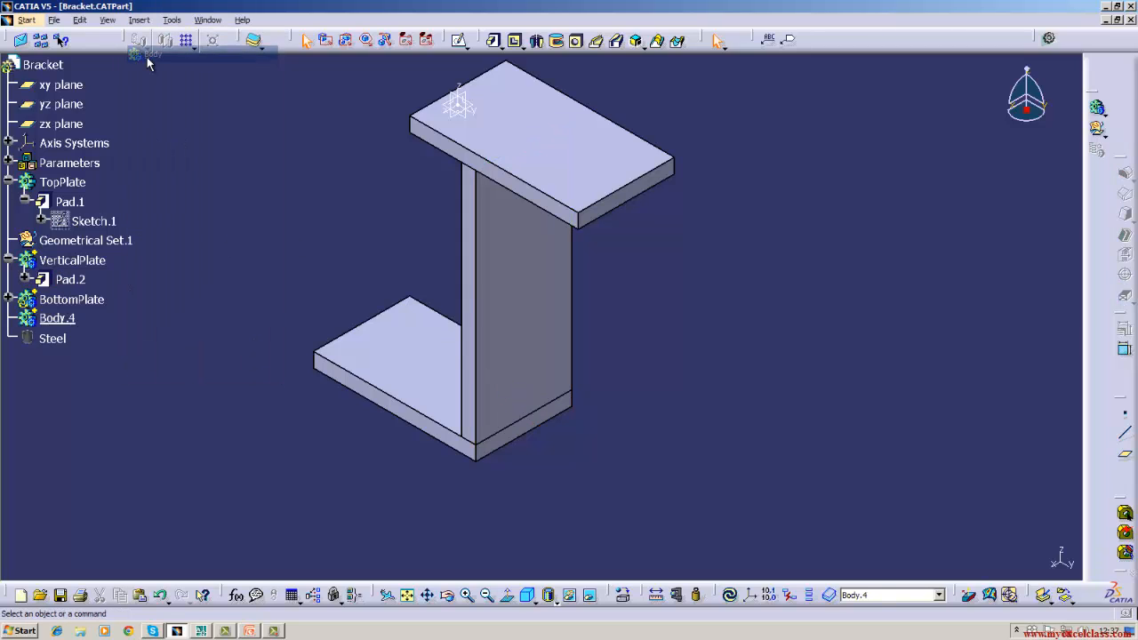
{"action": "right_click", "coordinate": [75, 320]}
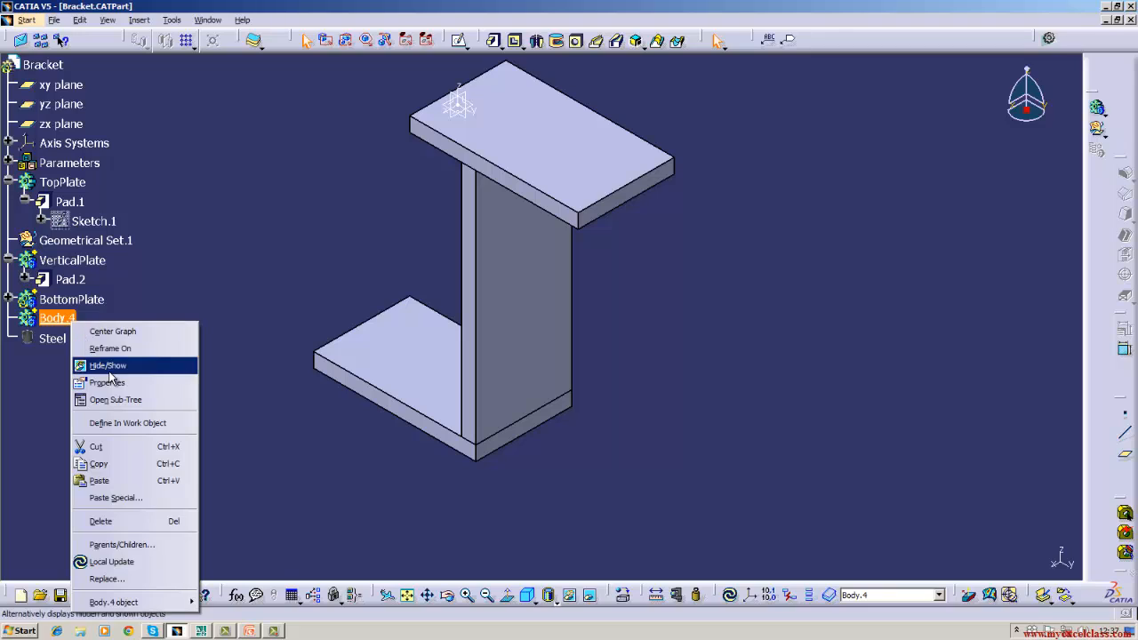
{"action": "left_click", "coordinate": [107, 382]}
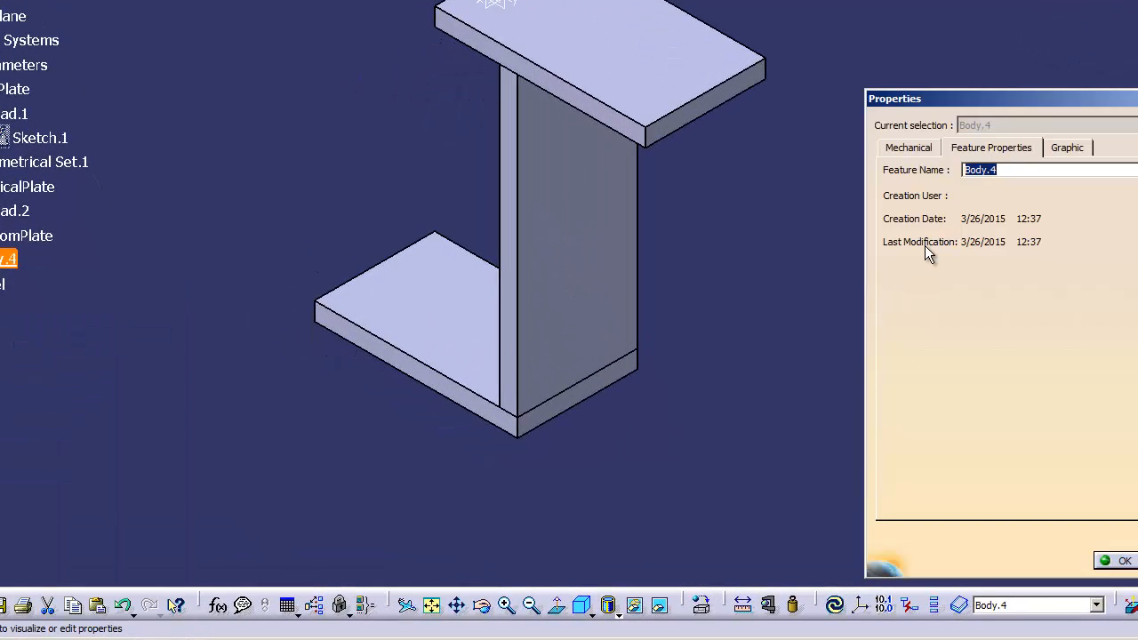
{"action": "type", "text": "InnerRib"}
{"action": "left_click", "coordinate": [1001, 560]}
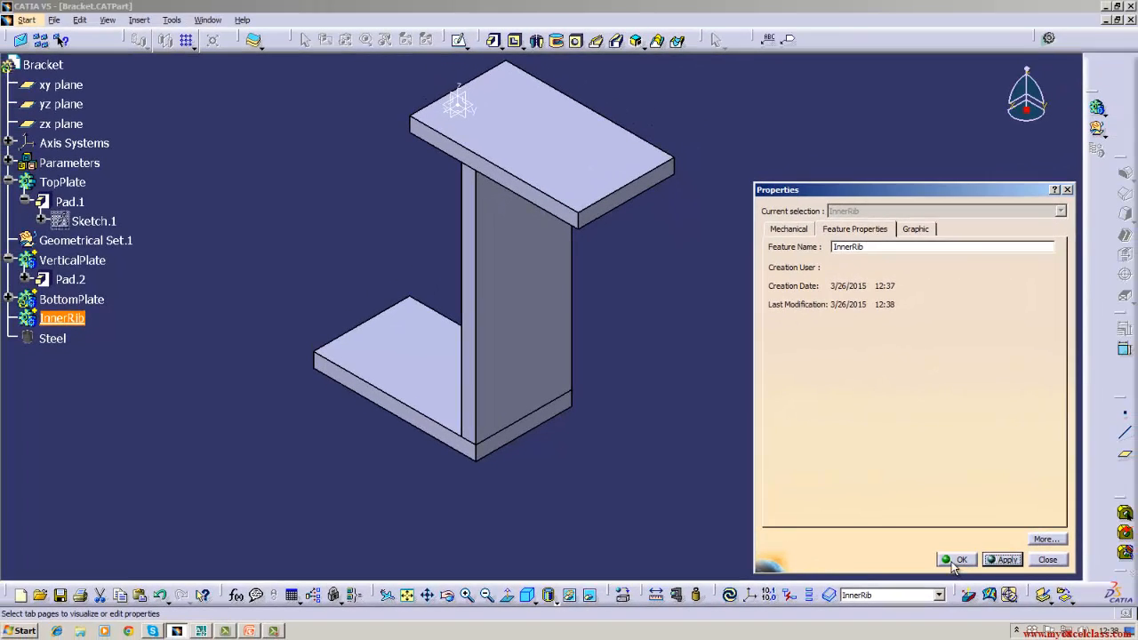
{"action": "left_click", "coordinate": [953, 560]}
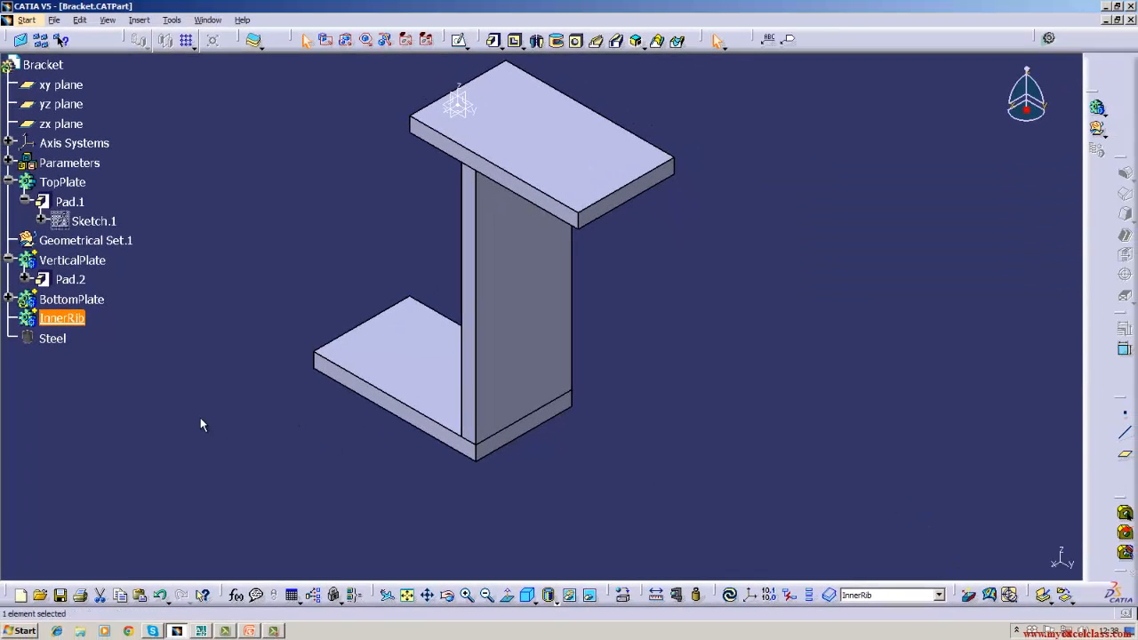
Start an InnerRib sketch on the yz plane and project the vertical plate's left edge into it as construction geometry
{"action": "left_click", "coordinate": [61, 104]}
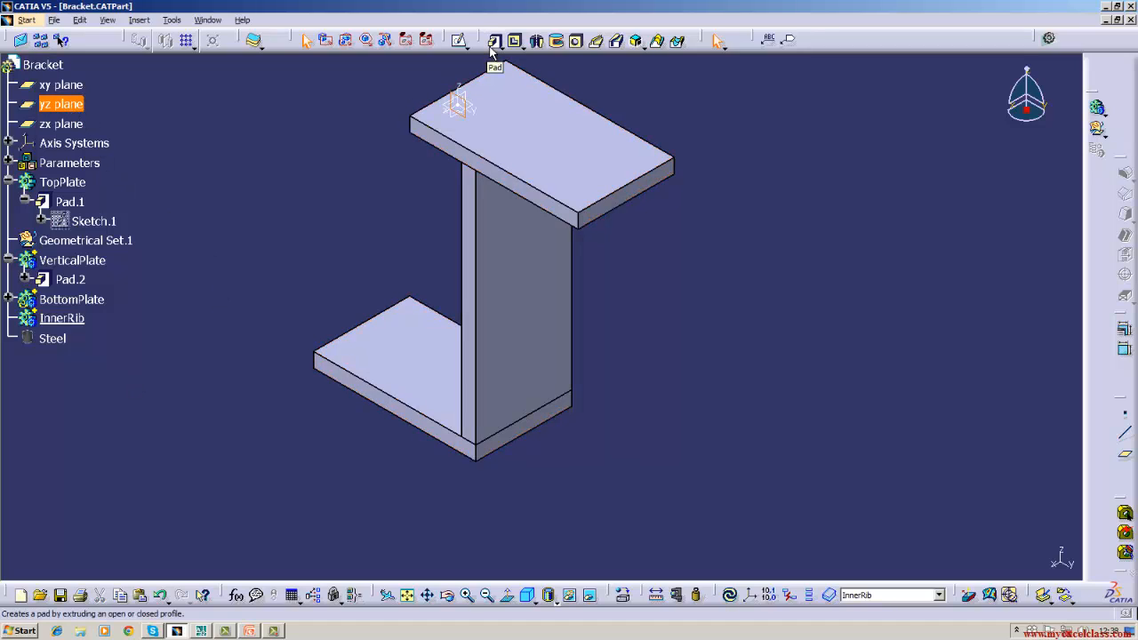
{"action": "left_click", "coordinate": [458, 39]}
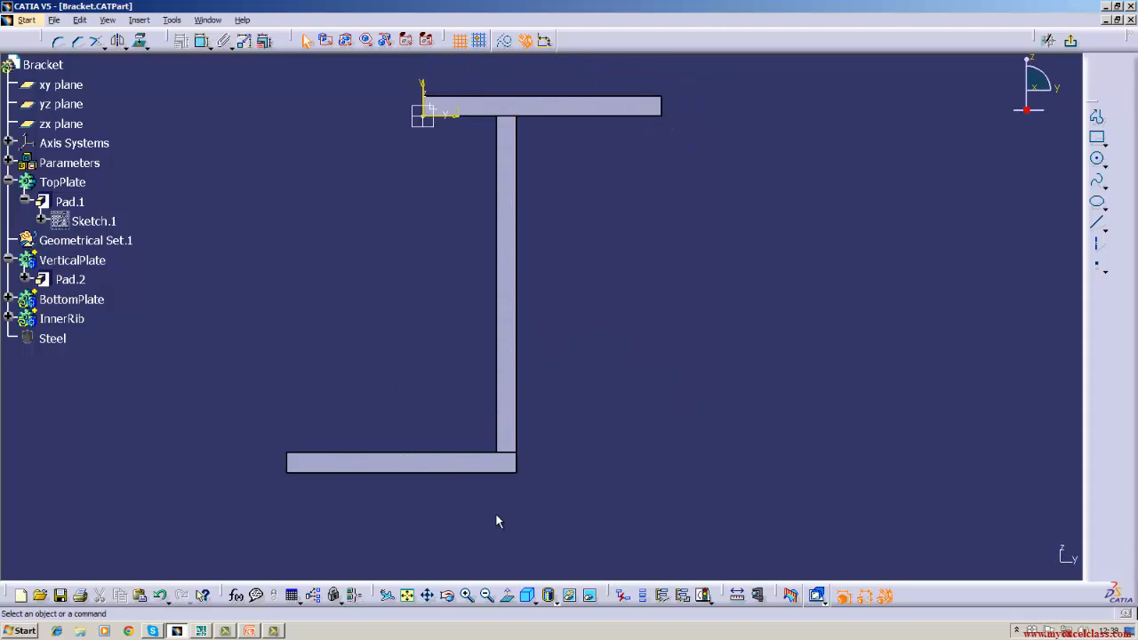
{"action": "middle_click_drag", "start_coordinate": [520, 471], "coordinate": [561, 403]}
{"action": "left_click", "coordinate": [467, 595]}
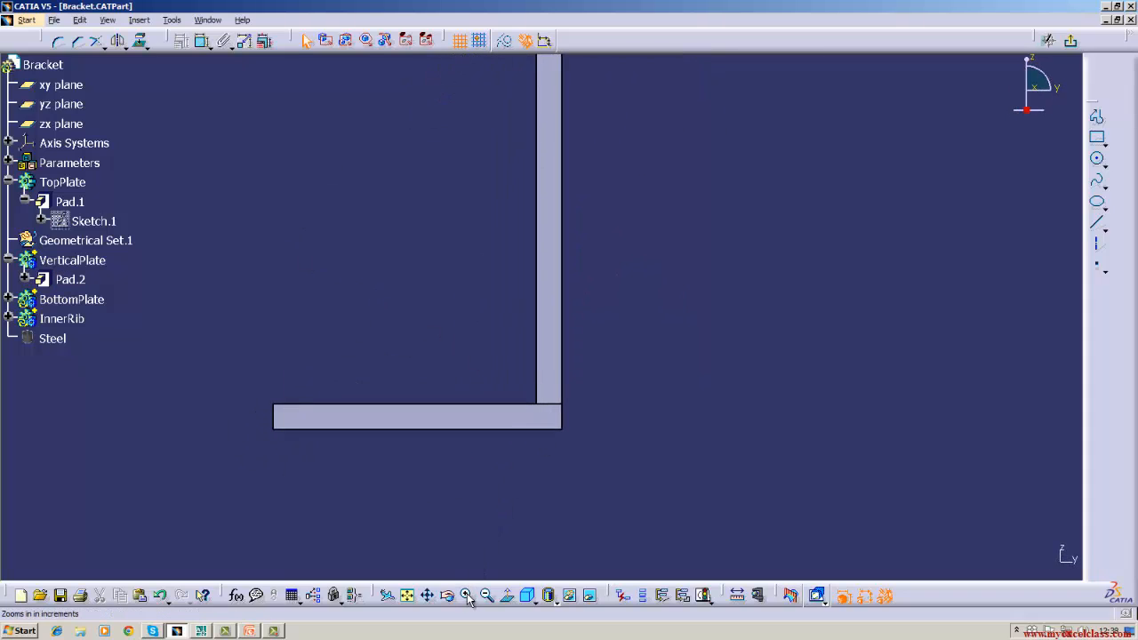
{"action": "left_click", "coordinate": [468, 595]}
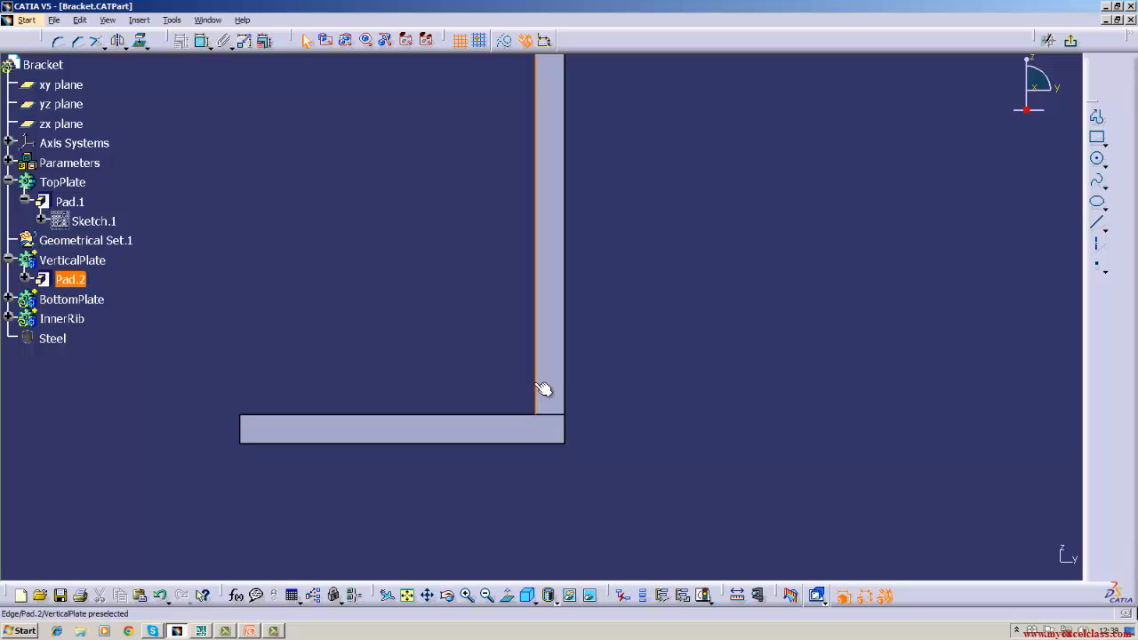
{"action": "left_click", "coordinate": [536, 391]}
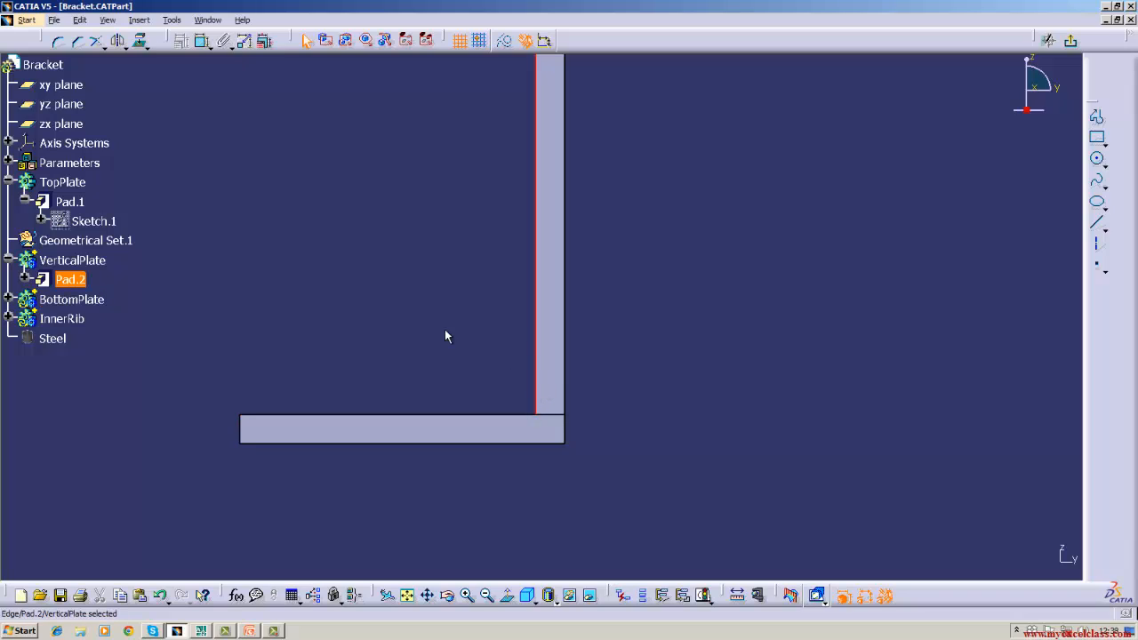
{"action": "left_click", "coordinate": [140, 40]}
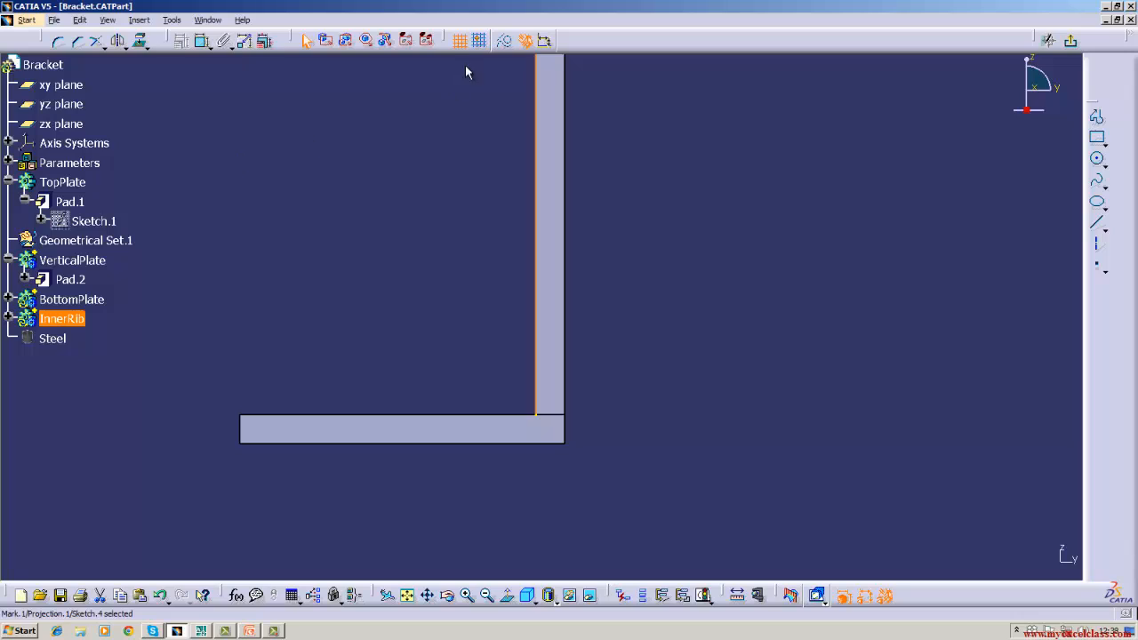
{"action": "left_click", "coordinate": [506, 42]}
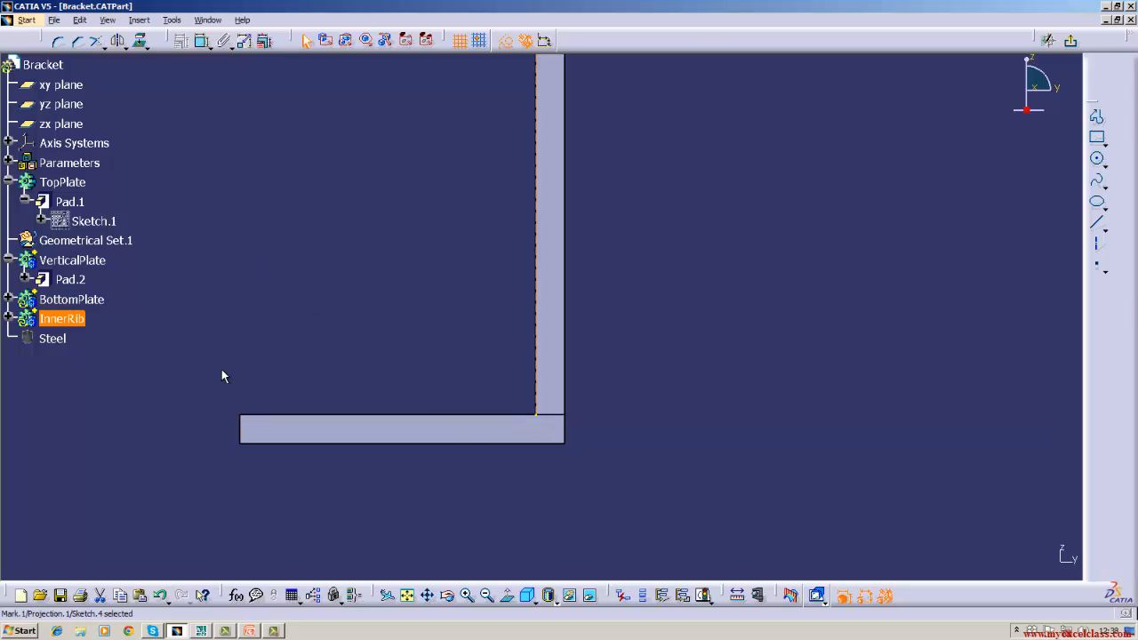
Check the inner rib, item 5, in the AutoCAD drawing, and in CATIA sketch a horizontal line about 18 mm long leftward from the vertical plate's projected edge
{"action": "left_click", "coordinate": [375, 200]}
{"action": "left_click", "coordinate": [507, 42]}
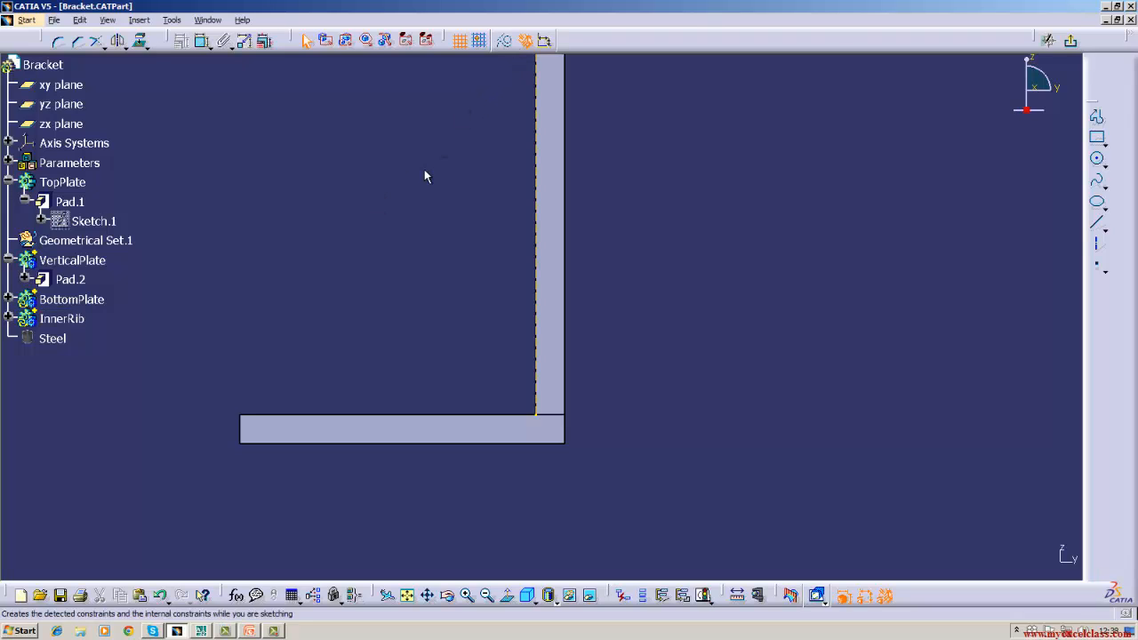
{"action": "left_click", "coordinate": [201, 630]}
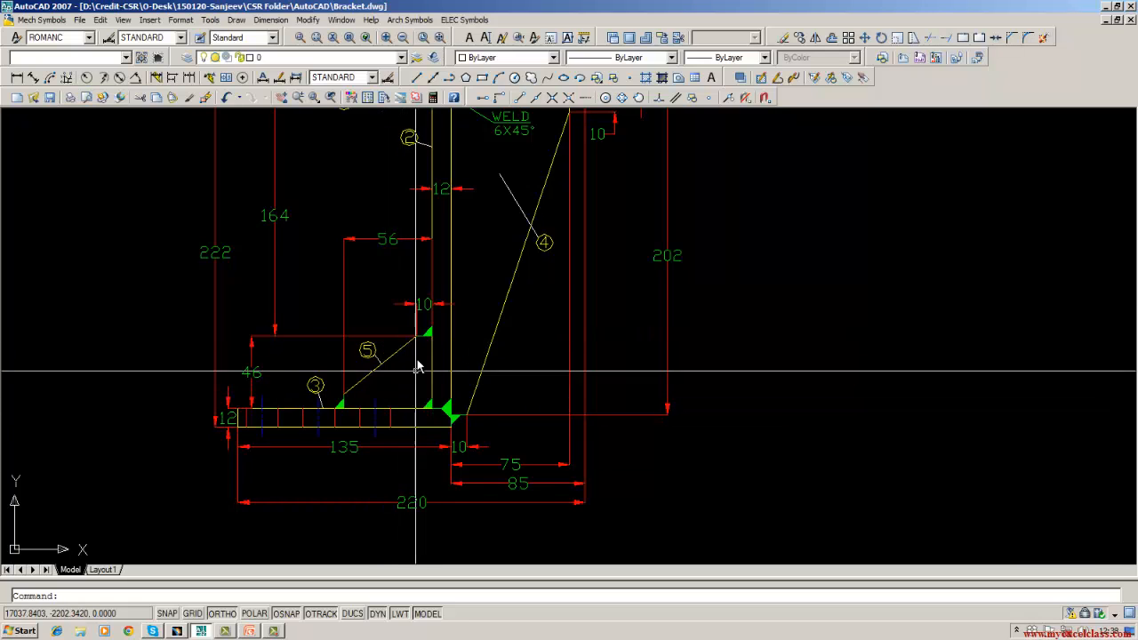
{"action": "left_click", "coordinate": [177, 631]}
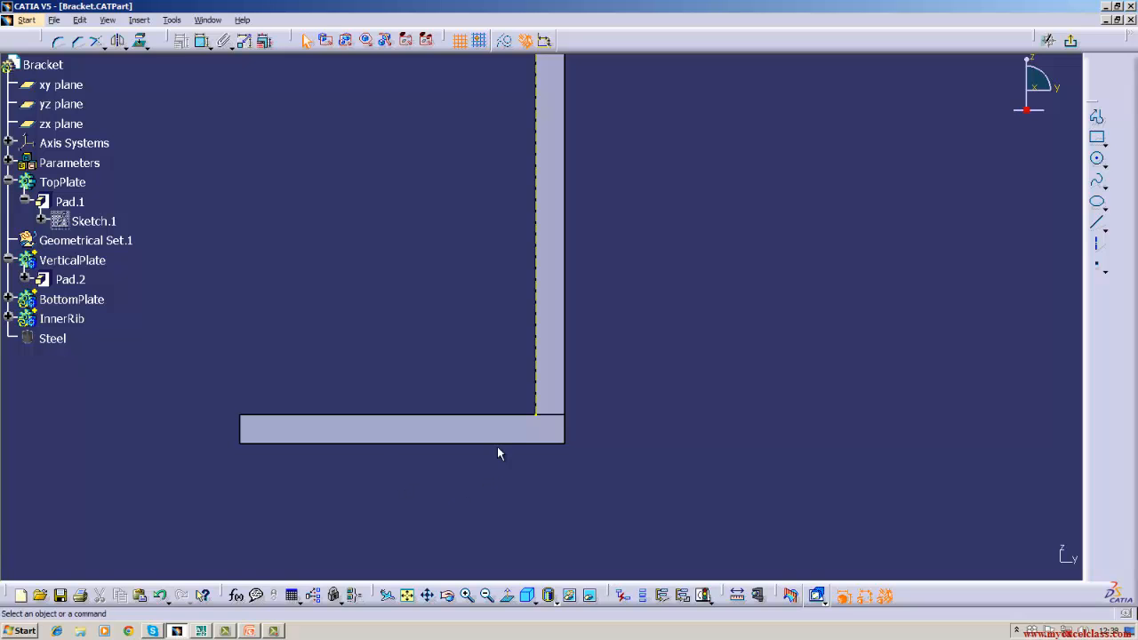
{"action": "left_click", "coordinate": [1098, 224]}
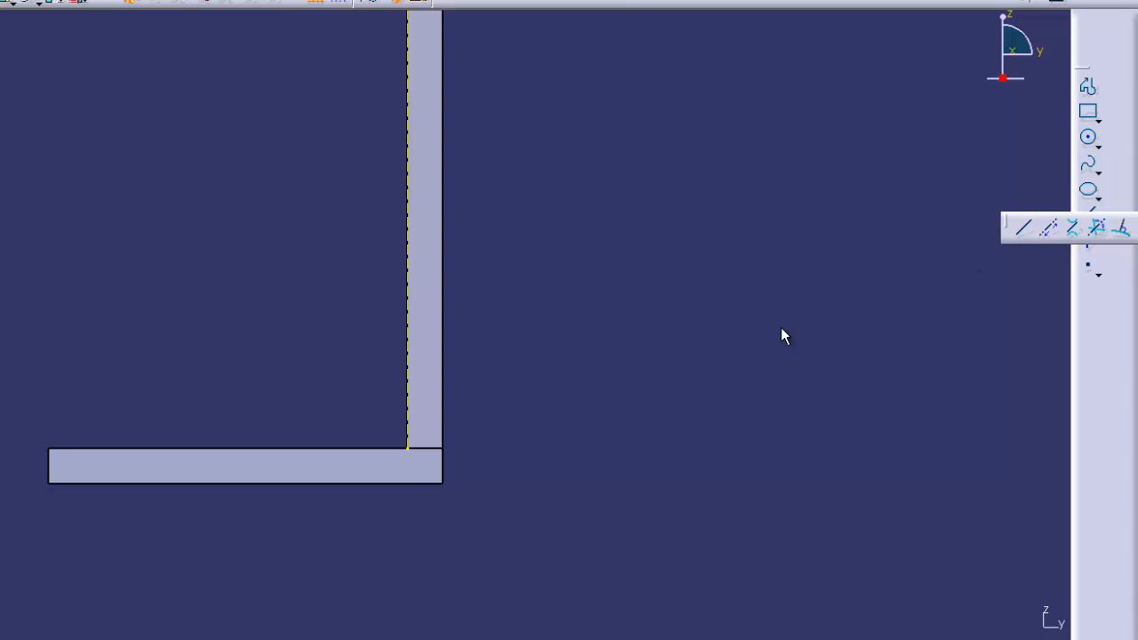
{"action": "left_click", "coordinate": [410, 362]}
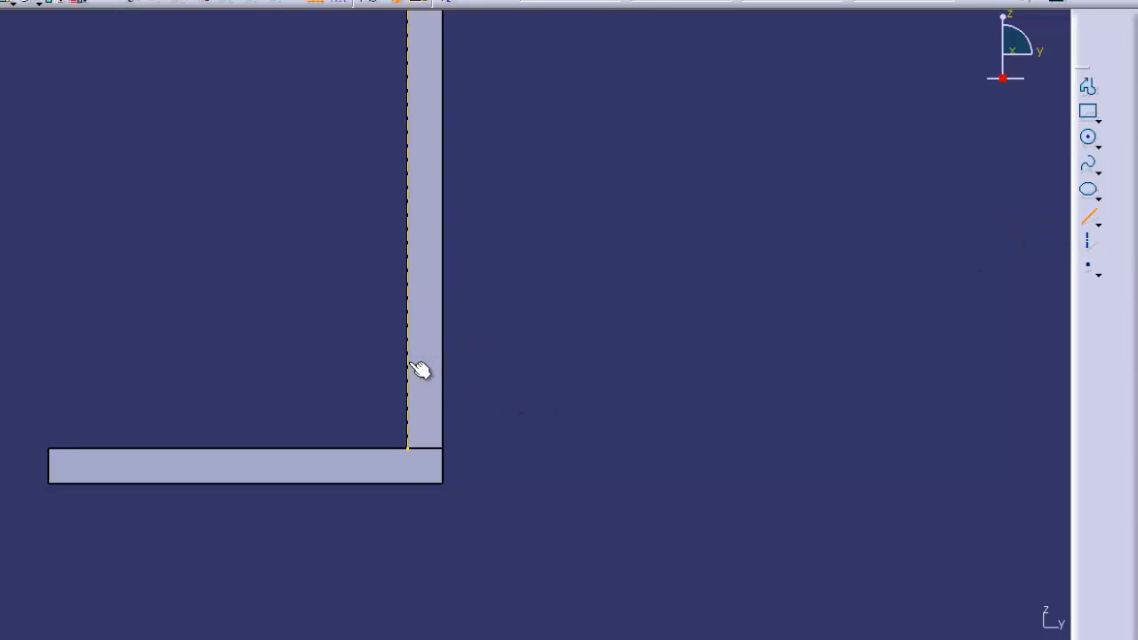
{"action": "left_click", "coordinate": [353, 363]}
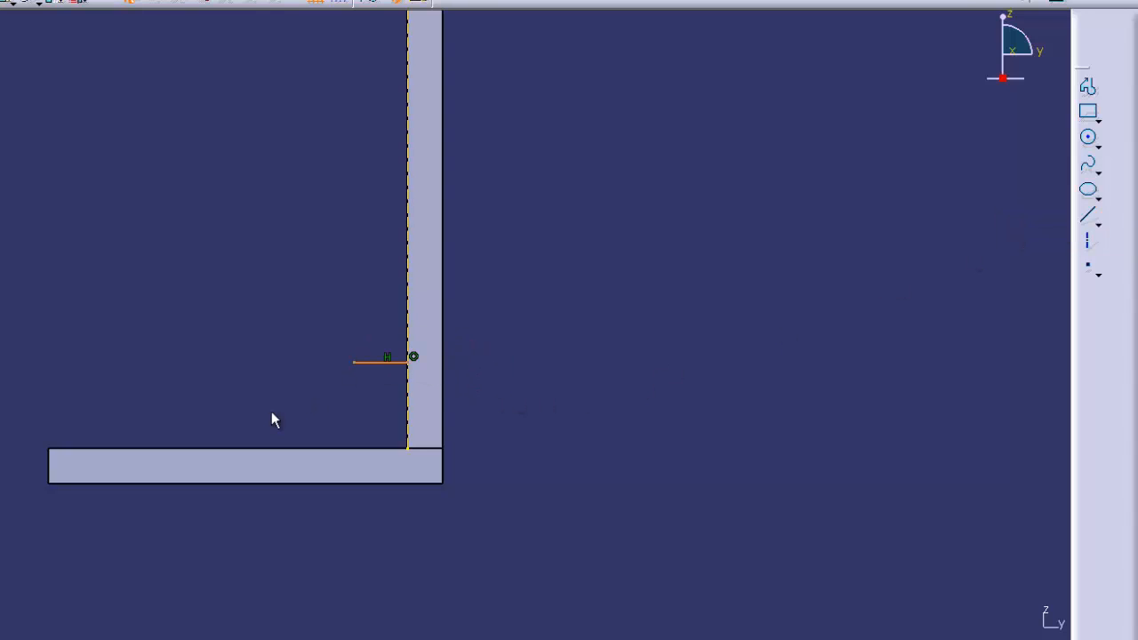
Constrain the horizontal line to lie 46 mm above the bottom plate's upper edge
{"action": "left_click", "coordinate": [81, 214]}
{"action": "left_click", "coordinate": [342, 448]}
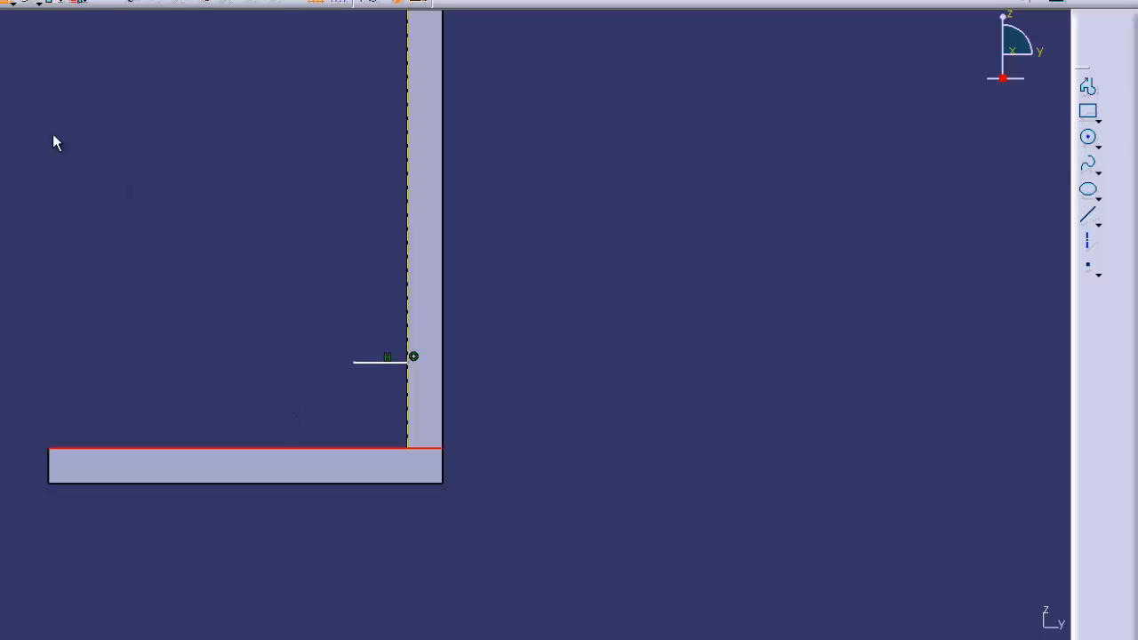
{"action": "left_click", "coordinate": [390, 363]}
{"action": "left_click", "coordinate": [508, 409]}
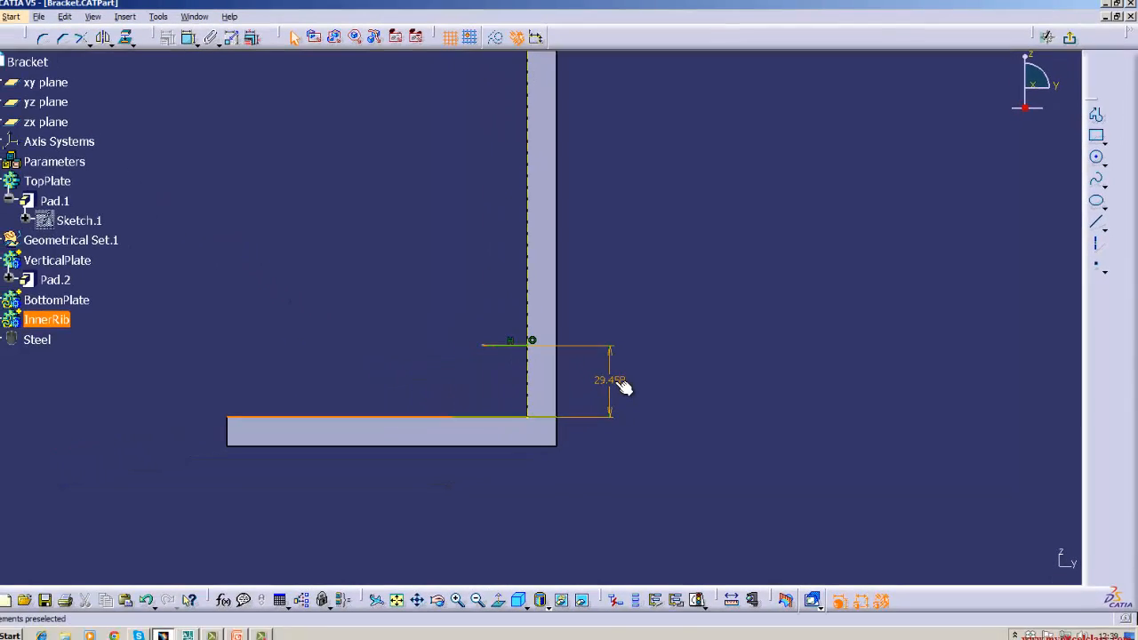
{"action": "double_click", "coordinate": [622, 385]}
{"action": "key", "text": "BackSpace"}
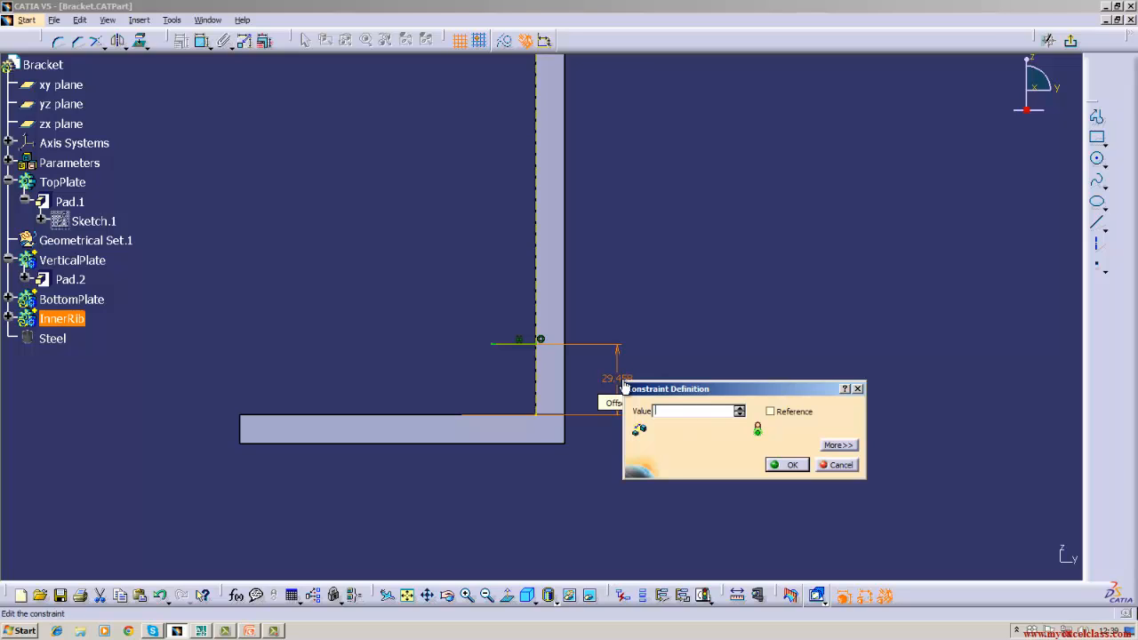
{"action": "key", "text": "Return"}
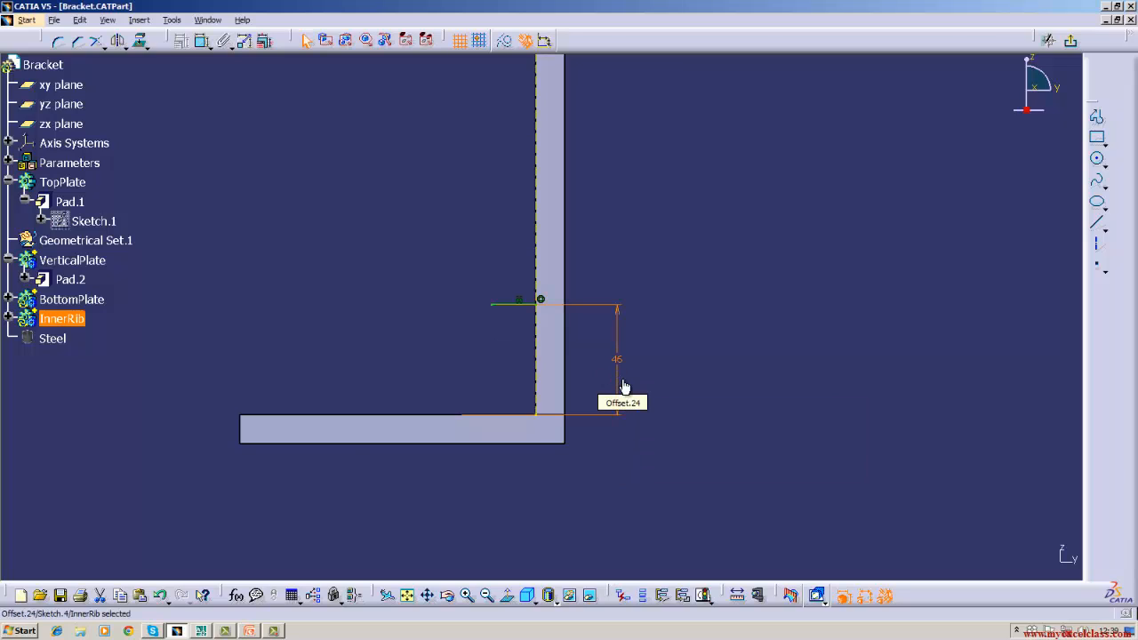
Check the rib's top width in the AutoCAD drawing and set the horizontal line's length in the CATIA sketch to 10 mm
{"action": "left_click", "coordinate": [201, 632]}
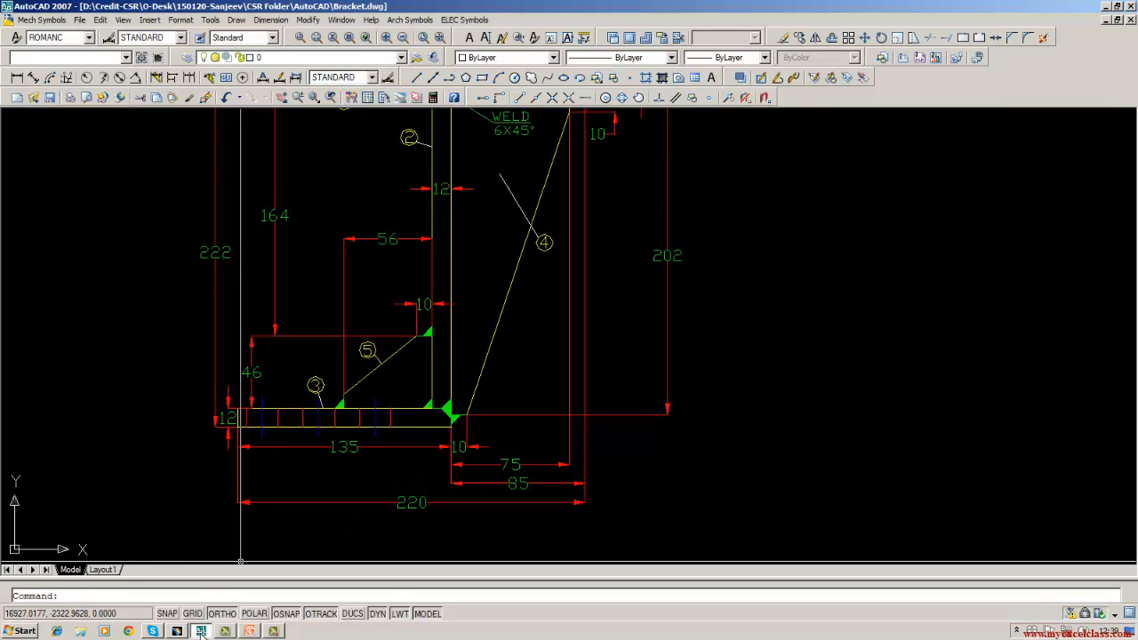
{"action": "left_click", "coordinate": [176, 631]}
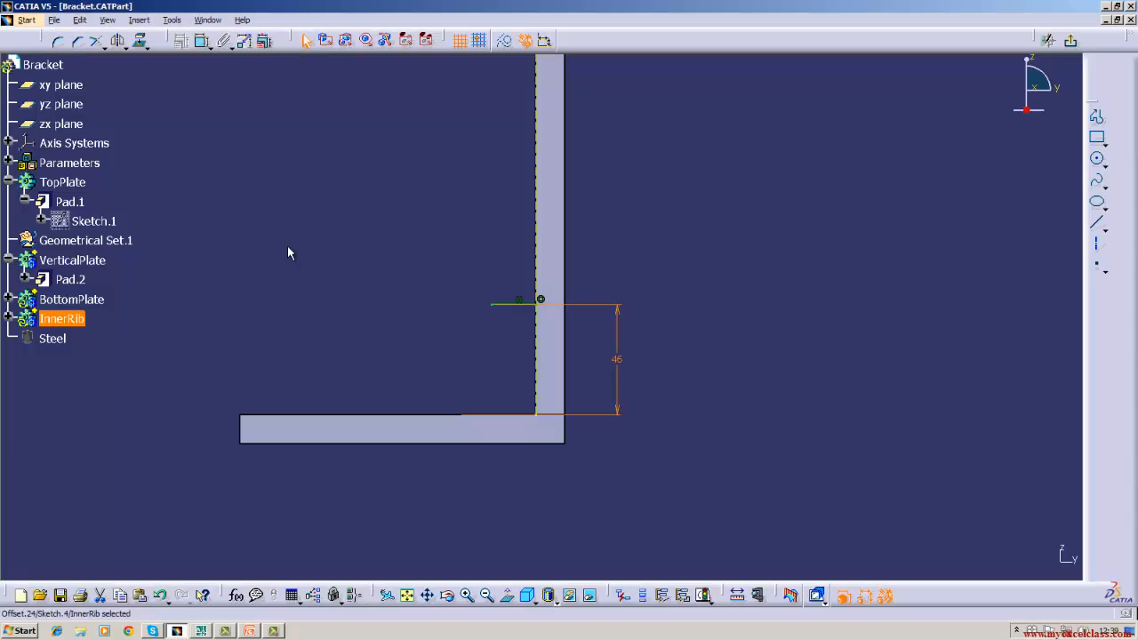
{"action": "left_click", "coordinate": [203, 40]}
{"action": "left_click", "coordinate": [512, 304]}
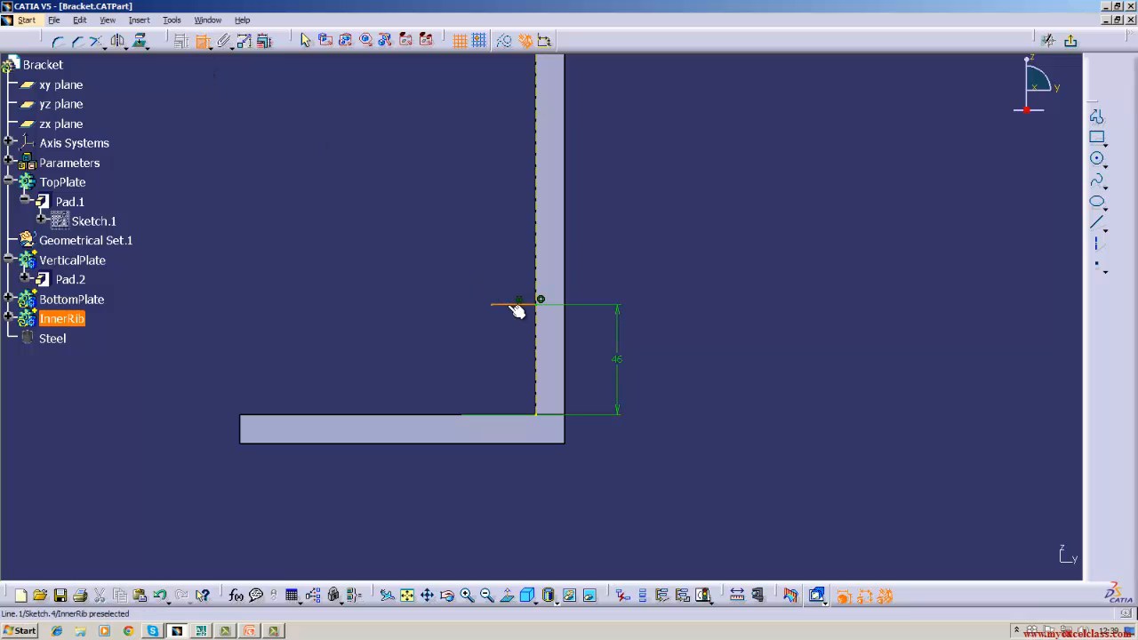
{"action": "left_click", "coordinate": [625, 247]}
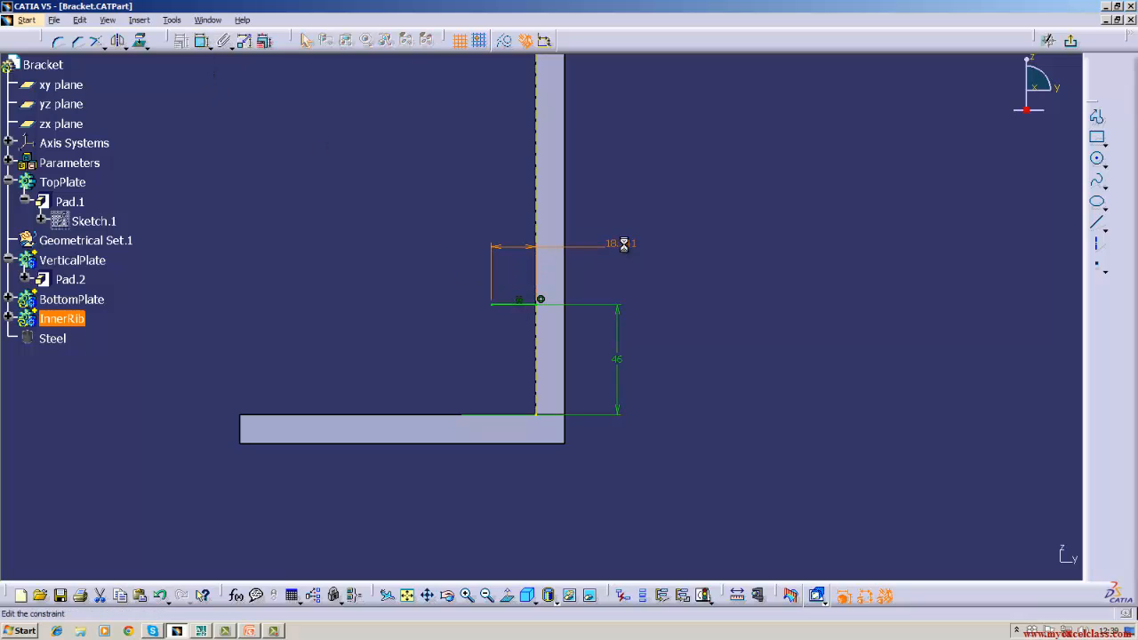
{"action": "double_click", "coordinate": [623, 243]}
{"action": "type", "text": "10"}
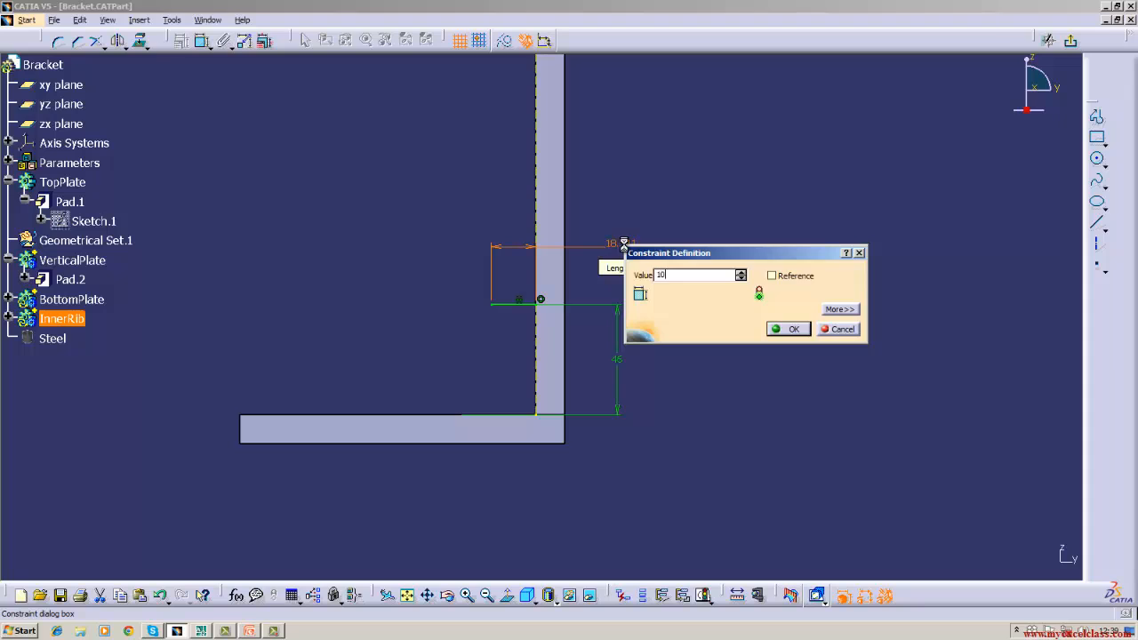
{"action": "key", "text": "Return"}
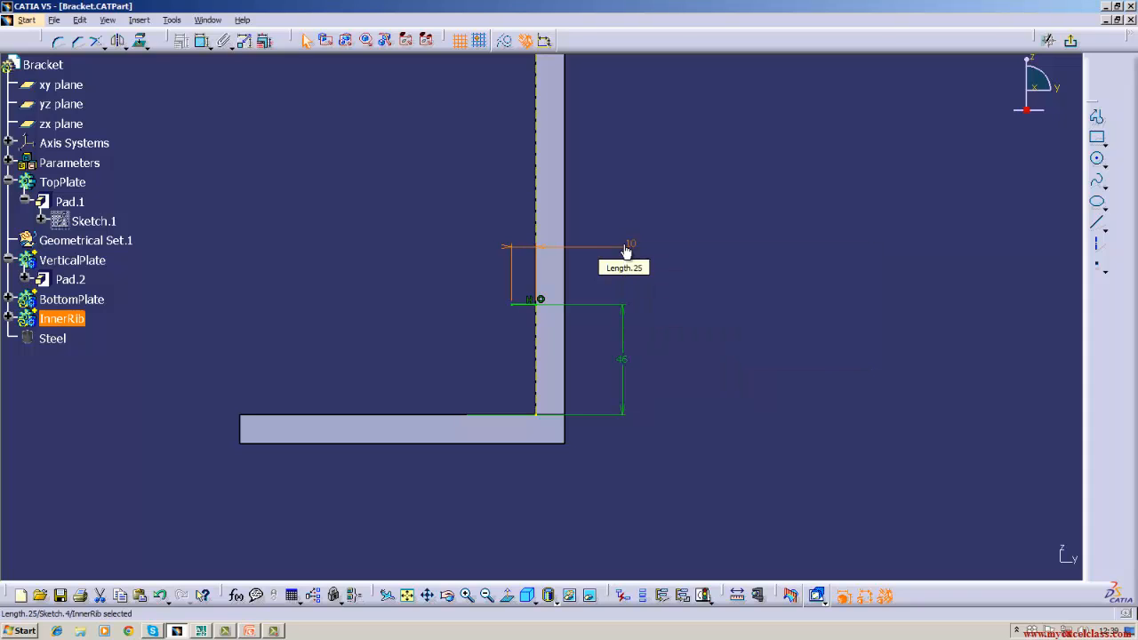
After consulting the AutoCAD drawing, sketch in CATIA a short vertical line up from the bottom plate, about 63 mm left of the projected edge
{"action": "left_click", "coordinate": [199, 630]}
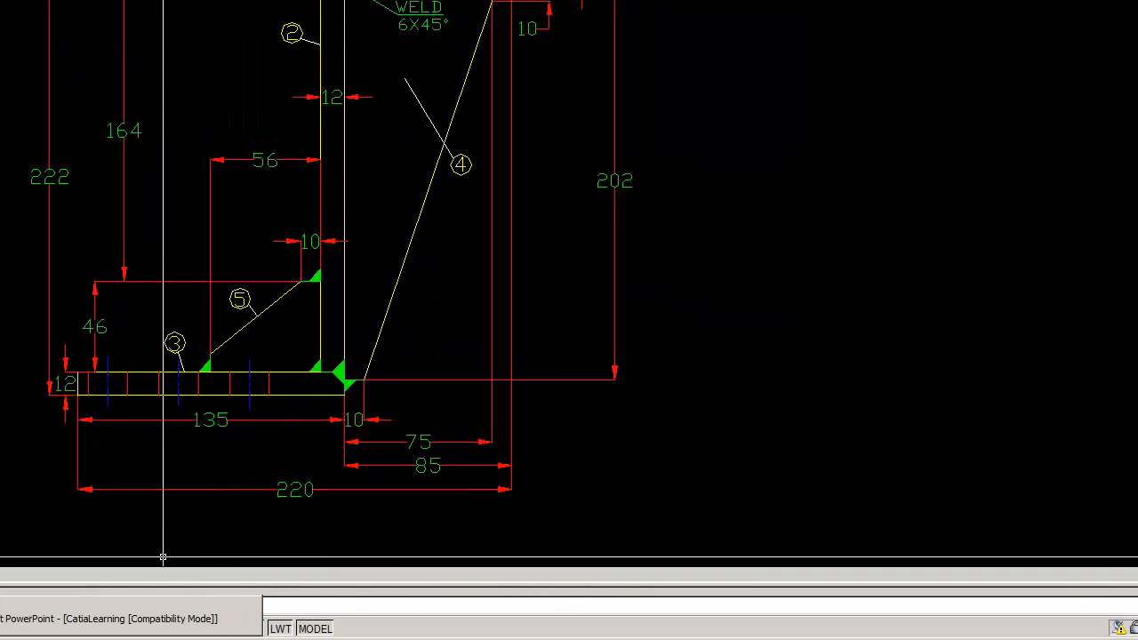
{"action": "left_click", "coordinate": [32, 619]}
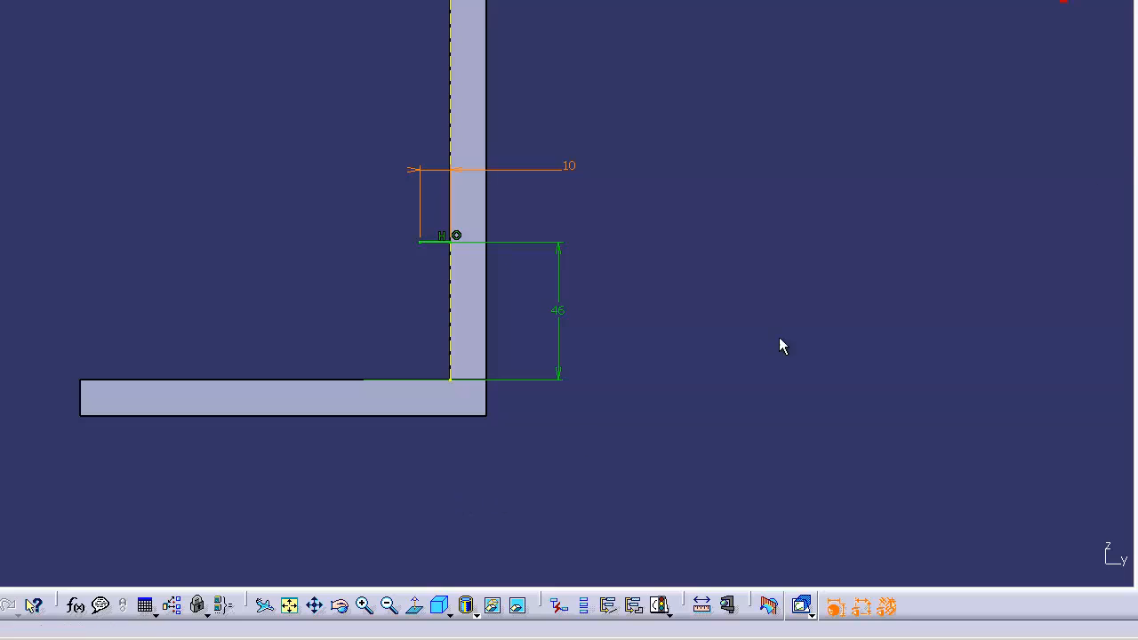
{"action": "left_click", "coordinate": [1136, 142]}
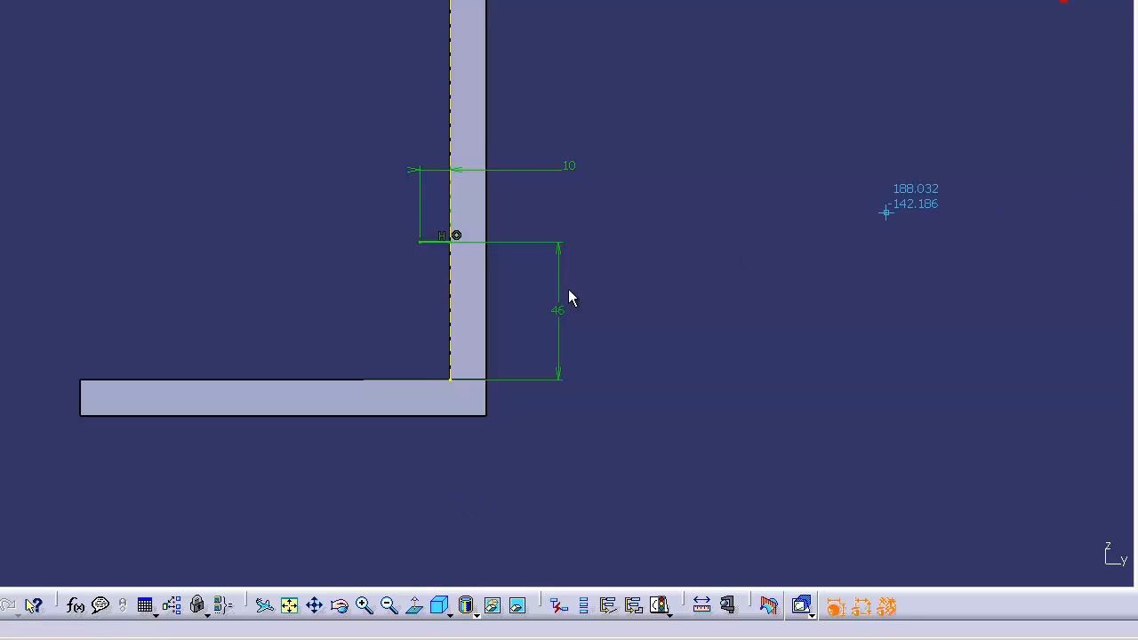
{"action": "left_click", "coordinate": [261, 380]}
{"action": "left_click", "coordinate": [260, 325]}
{"action": "left_click", "coordinate": [165, 280]}
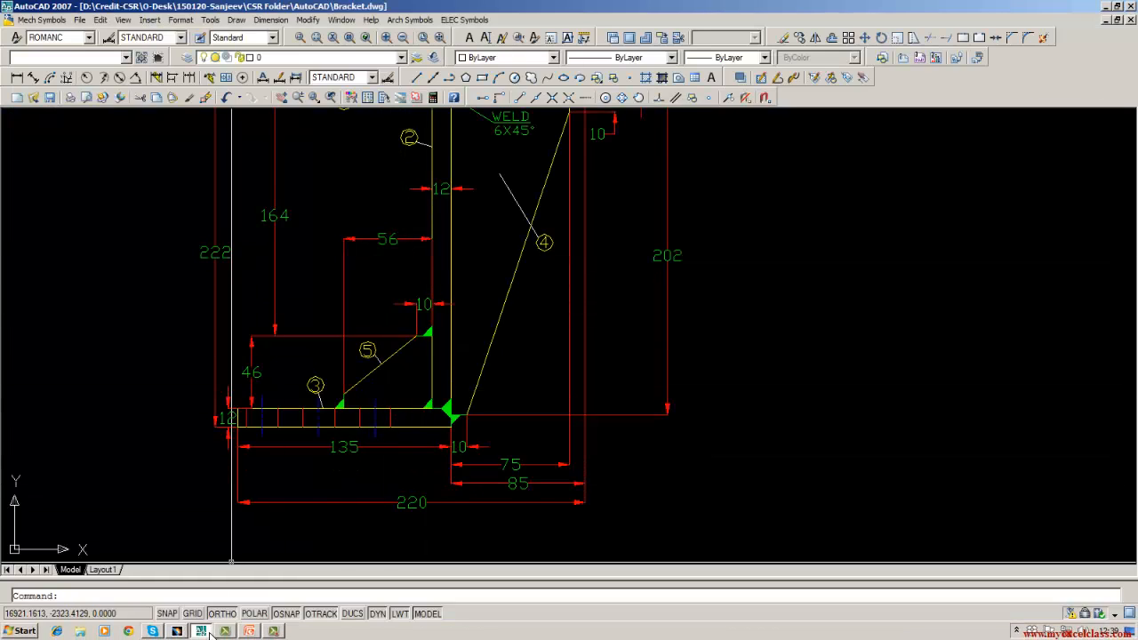
Using the rib's base dimension from the AutoCAD drawing, constrain the vertical line in CATIA to 56 mm from the vertical plate's projected edge
{"action": "left_click", "coordinate": [175, 631]}
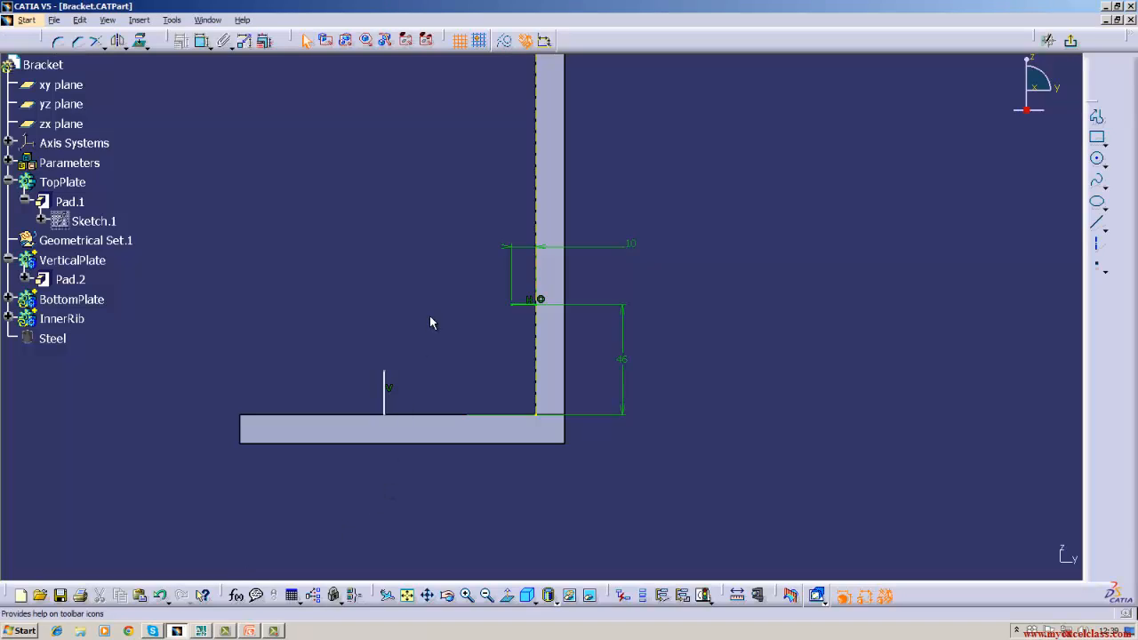
{"action": "left_click", "coordinate": [535, 197]}
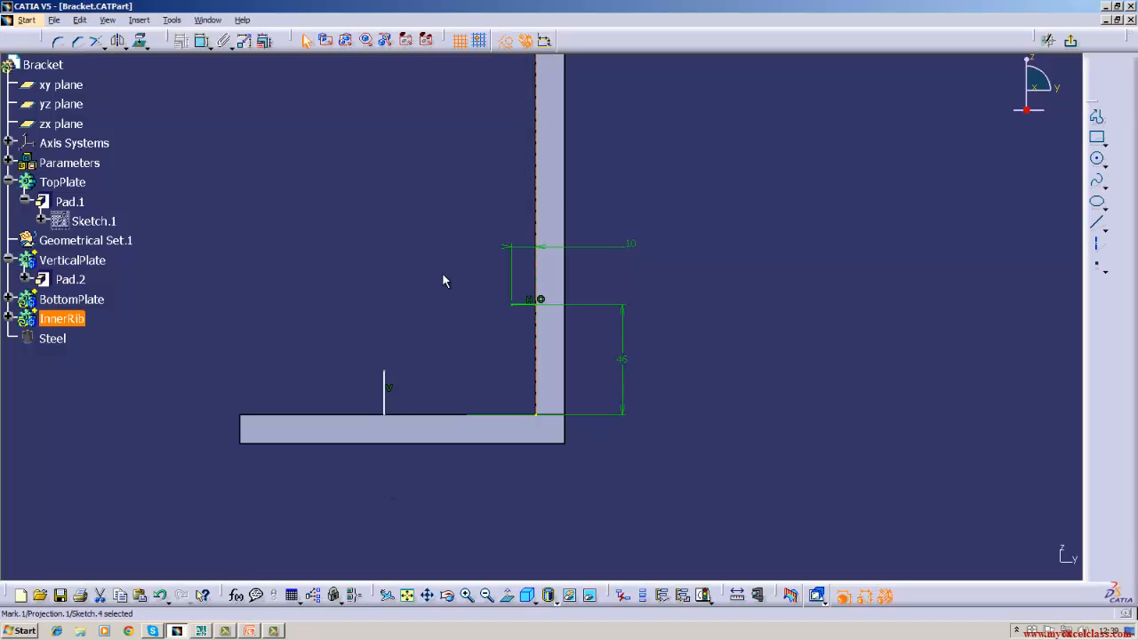
{"action": "left_click", "coordinate": [202, 40]}
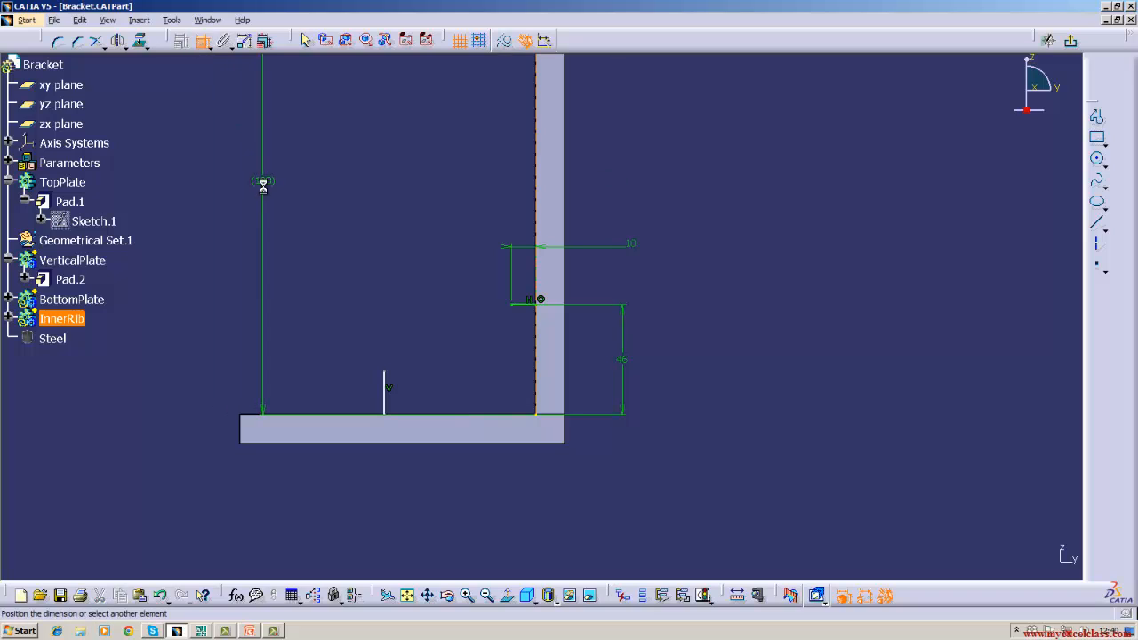
{"action": "key", "text": "Escape"}
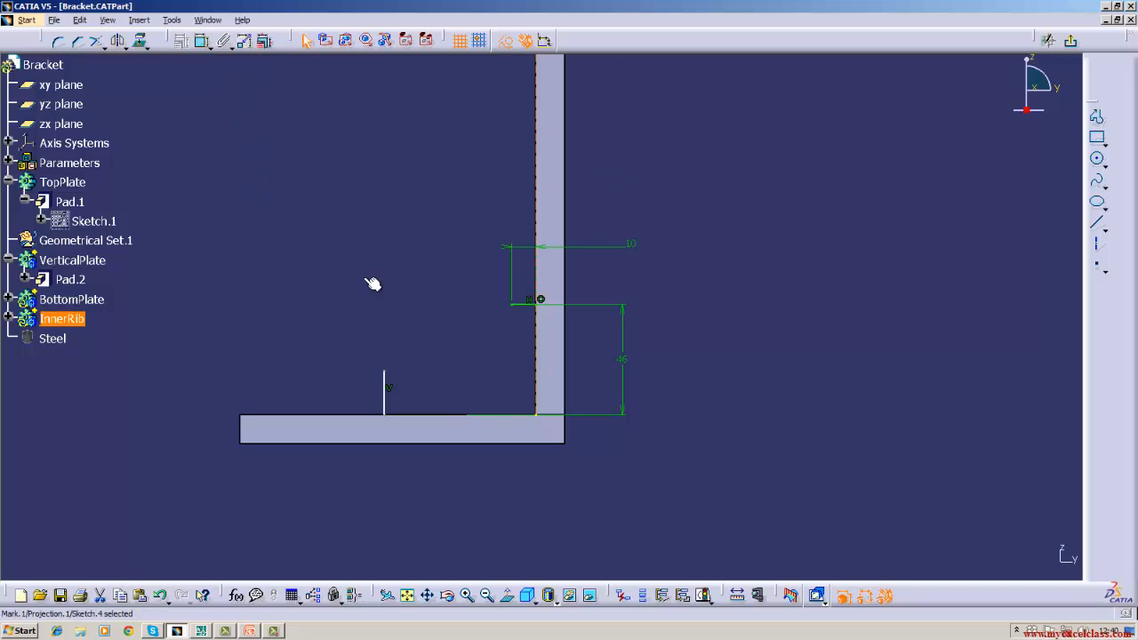
{"action": "left_click", "coordinate": [388, 396]}
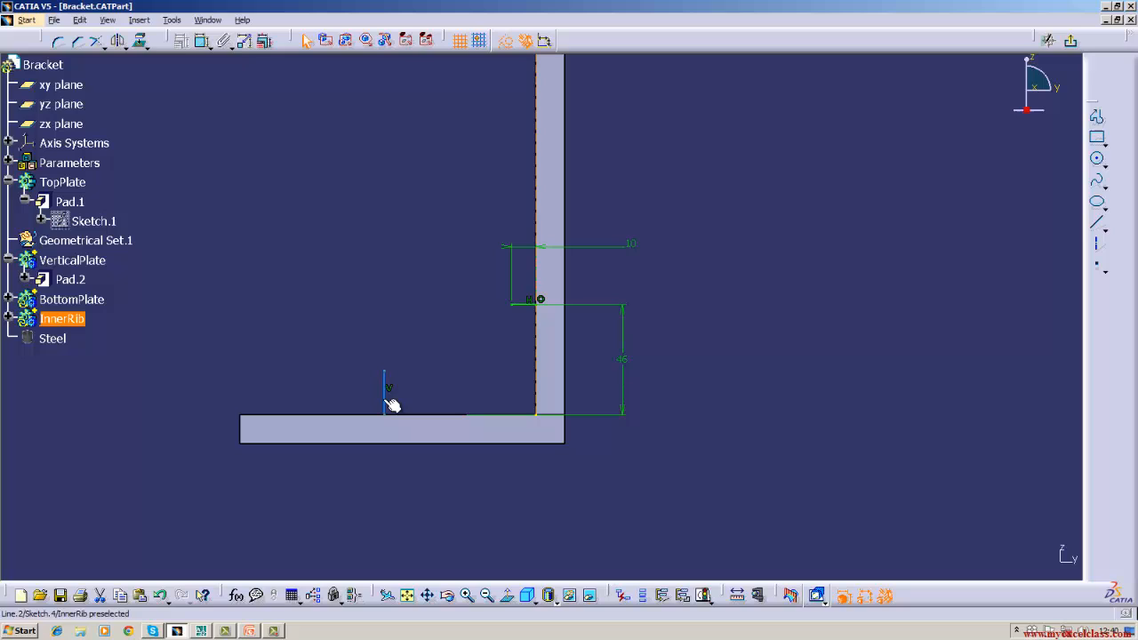
{"action": "left_click", "coordinate": [202, 43]}
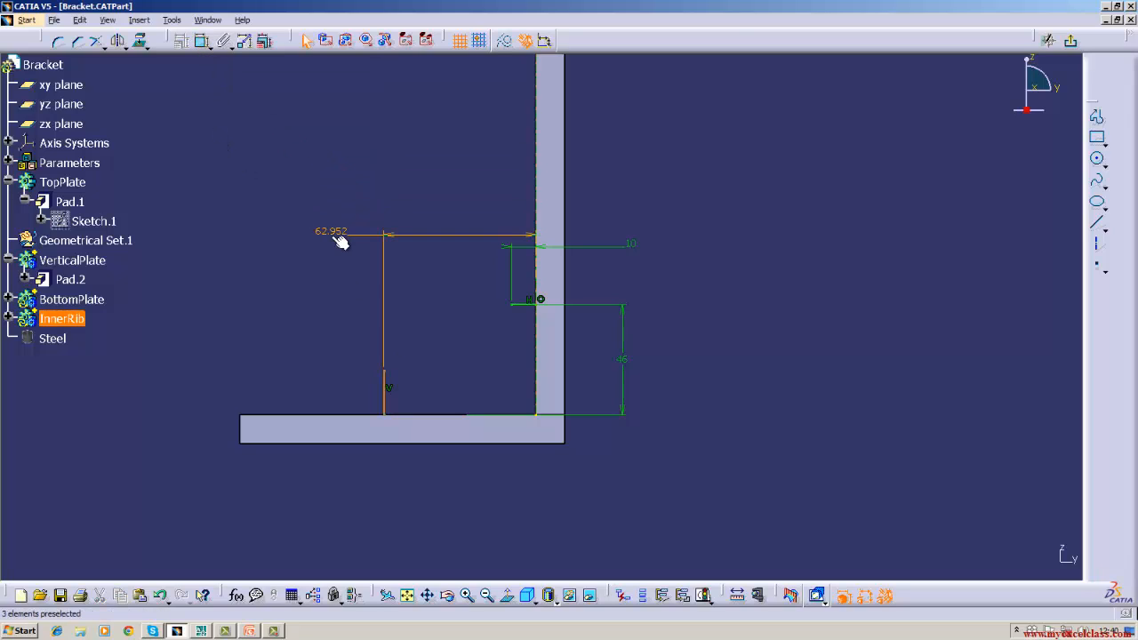
{"action": "left_click", "coordinate": [327, 233]}
{"action": "double_click", "coordinate": [328, 231]}
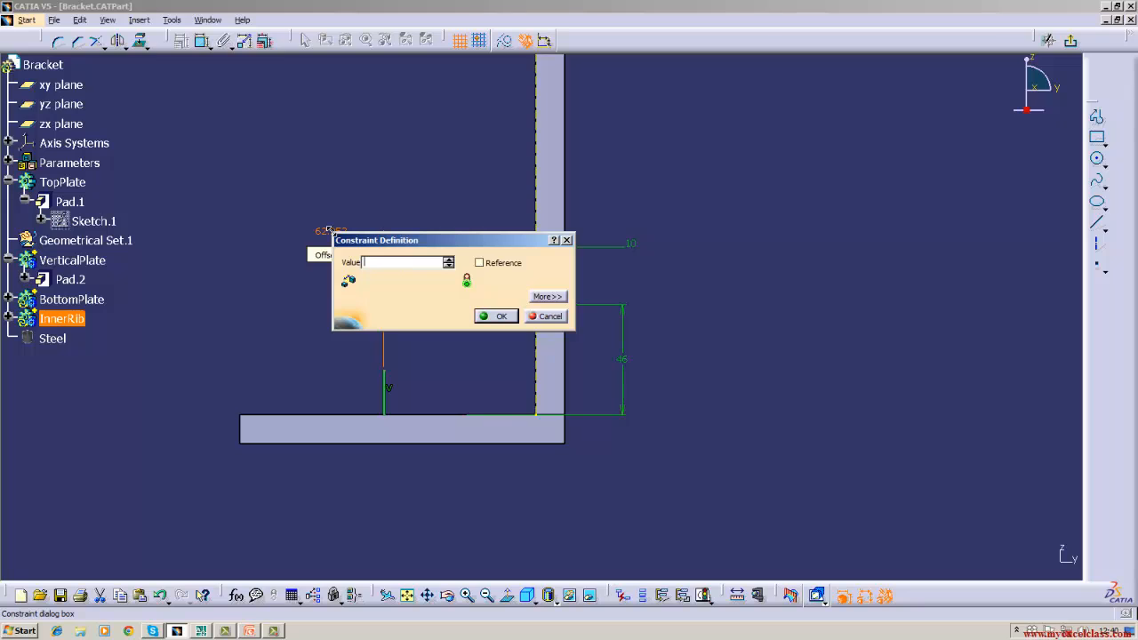
{"action": "key", "text": "Return"}
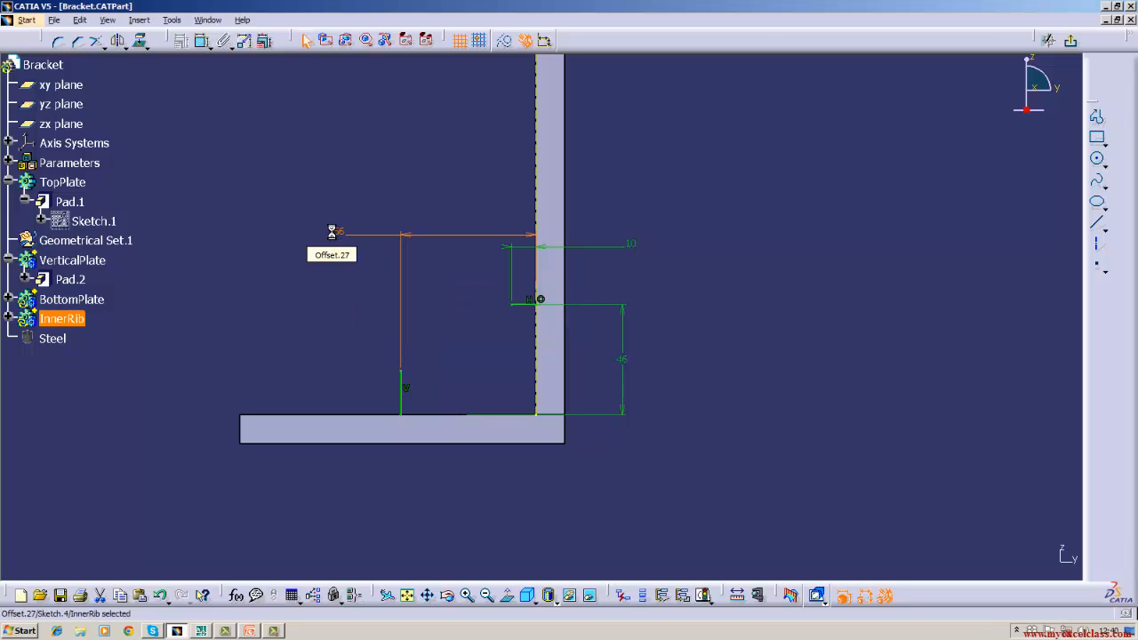
Examine the inner rib's outer lower corner and its weld in the AutoCAD drawing, and return to the CATIA sketch
{"action": "left_click", "coordinate": [201, 630]}
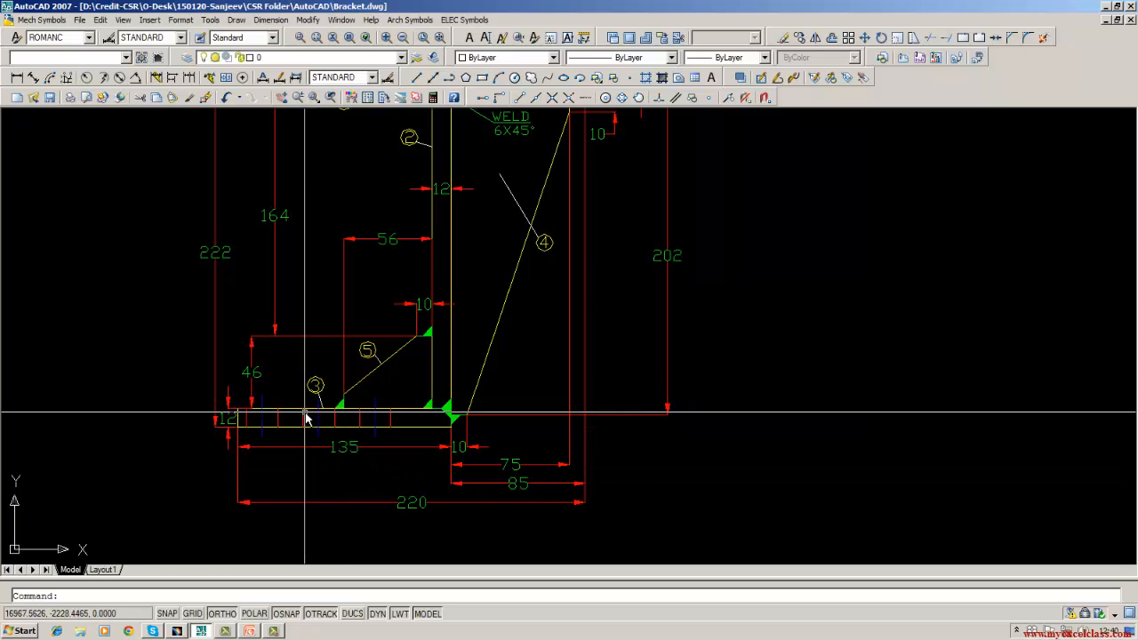
{"action": "scroll", "coordinate": [335, 421], "scroll_direction": "up", "scroll_amount": 3}
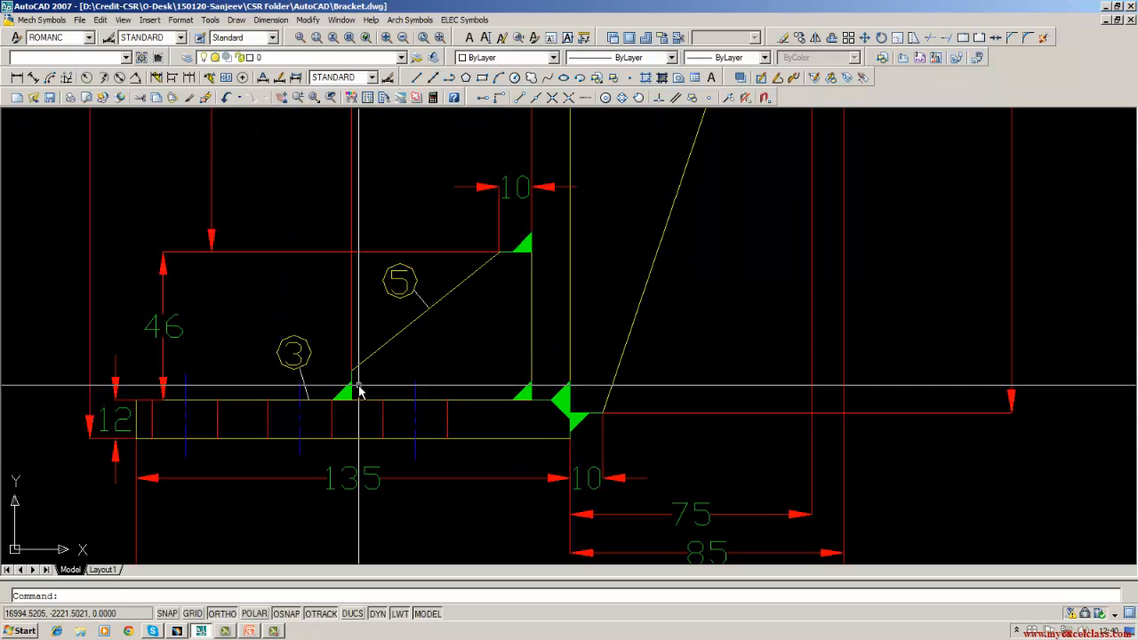
{"action": "scroll", "coordinate": [358, 389], "scroll_direction": "down", "scroll_amount": 5}
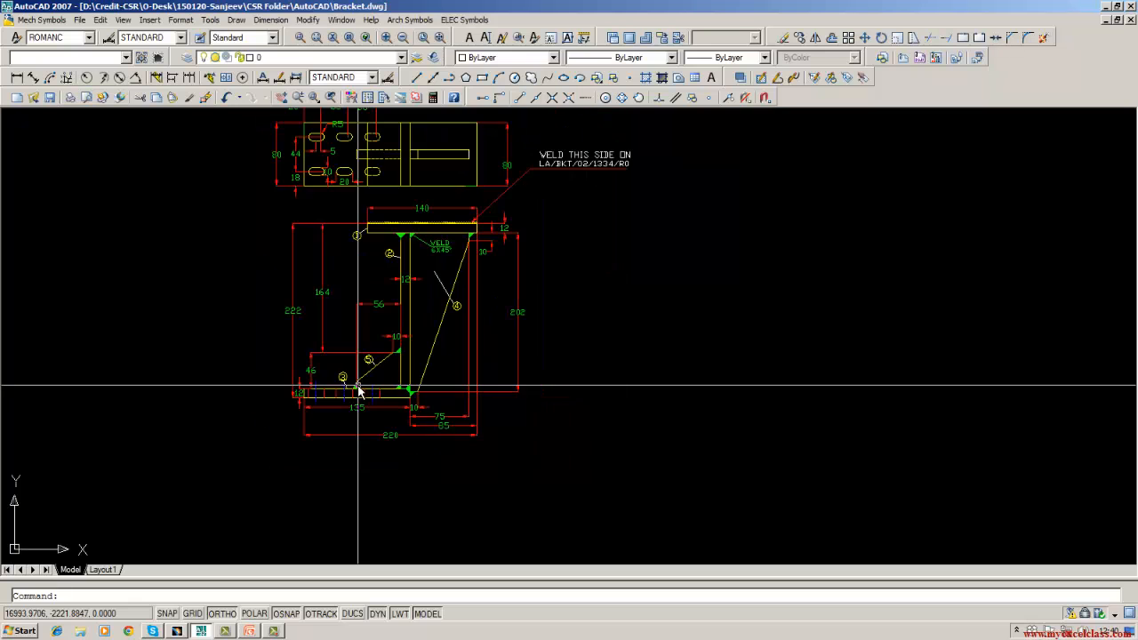
{"action": "left_click", "coordinate": [176, 631]}
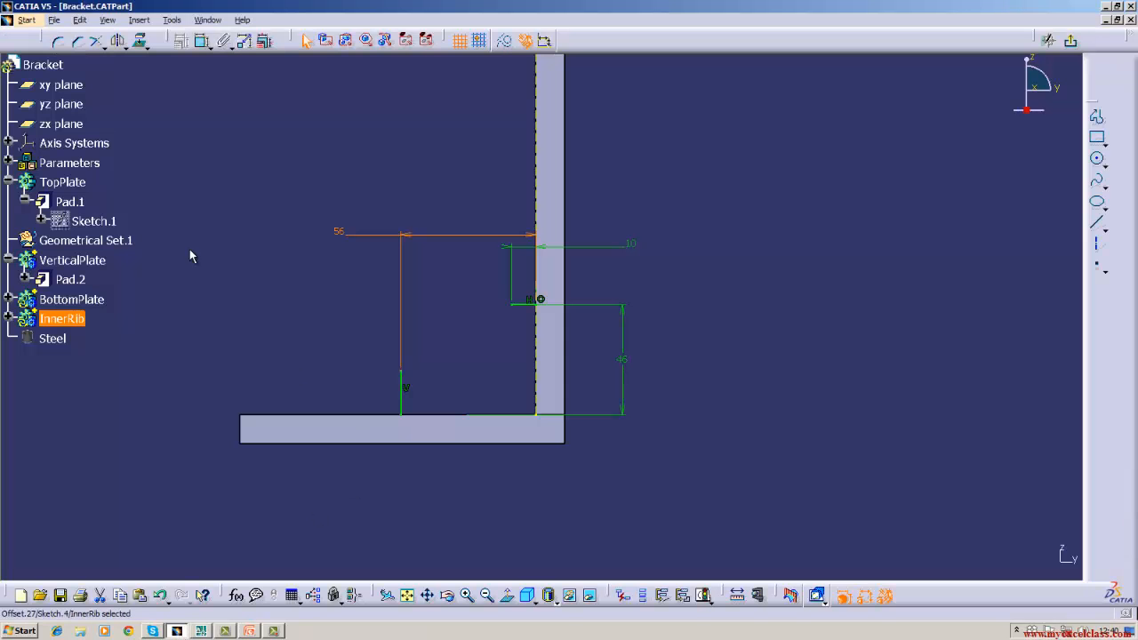
Dimension the short vertical line standing on the bottom plate and set its length to 10 mm
{"action": "left_click", "coordinate": [203, 41]}
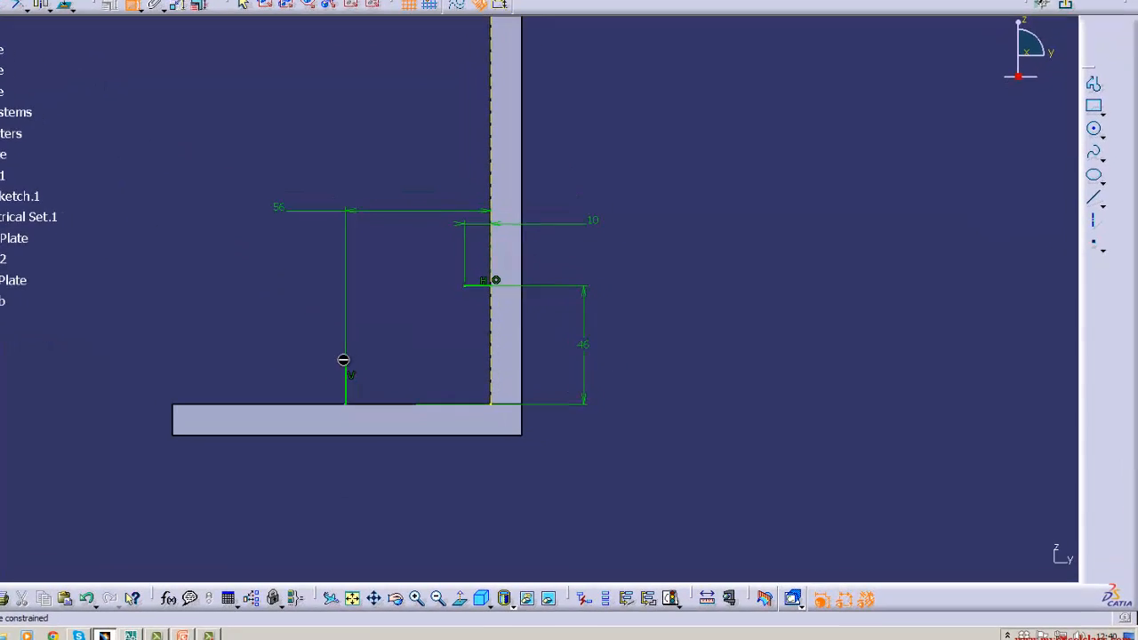
{"action": "left_click", "coordinate": [264, 358]}
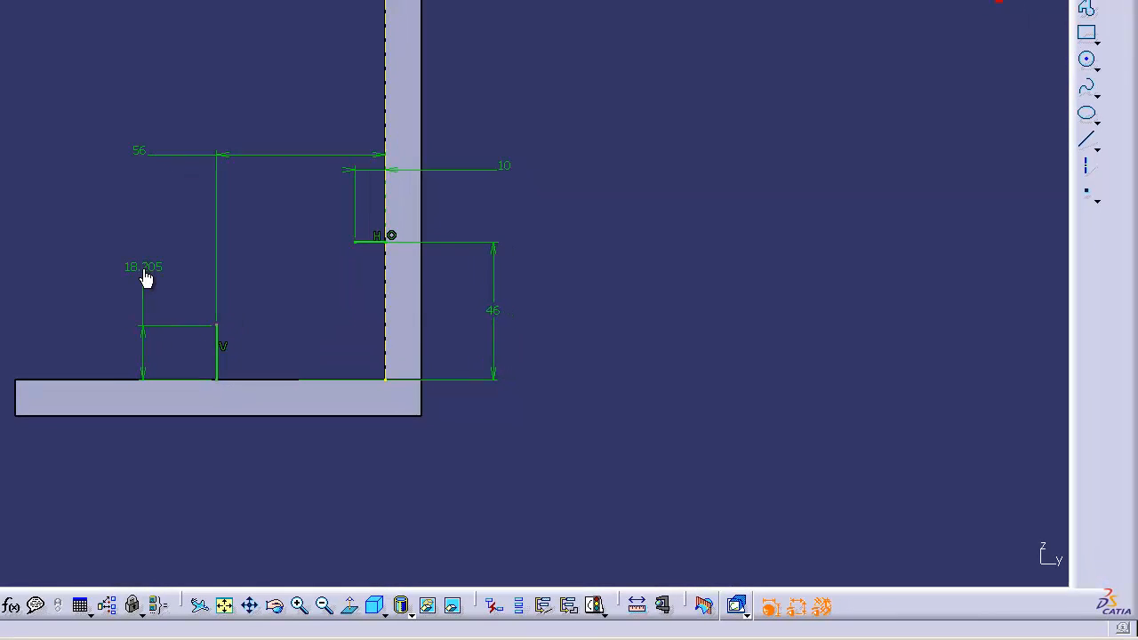
{"action": "left_click", "coordinate": [183, 278]}
{"action": "double_click", "coordinate": [143, 267]}
{"action": "key", "text": "BackSpace"}
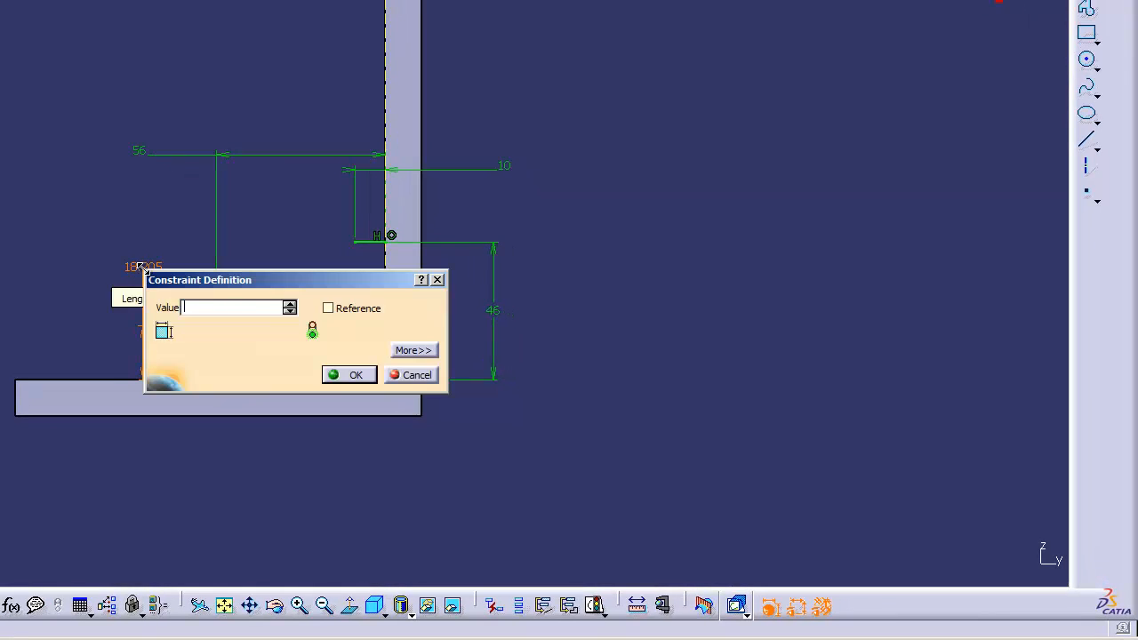
{"action": "type", "text": "10"}
{"action": "key", "text": "Return"}
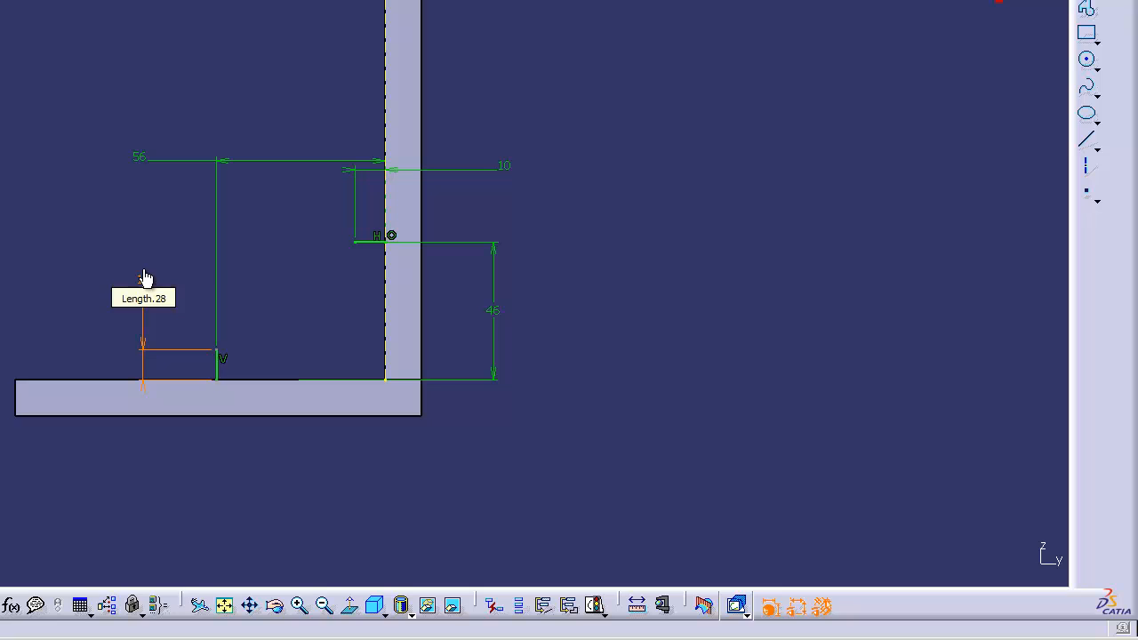
Draw a sloped line from the free end of the short horizontal line to the upper end of the short vertical line
{"action": "left_click", "coordinate": [1086, 140]}
{"action": "left_click", "coordinate": [356, 242]}
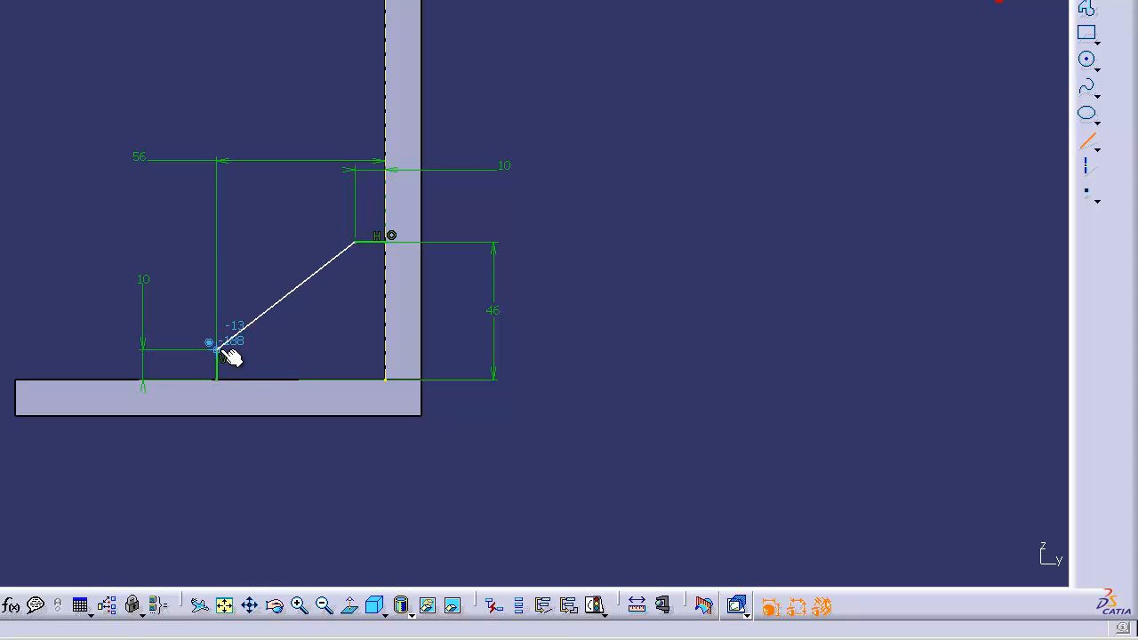
{"action": "left_click", "coordinate": [218, 350]}
{"action": "left_click", "coordinate": [324, 314]}
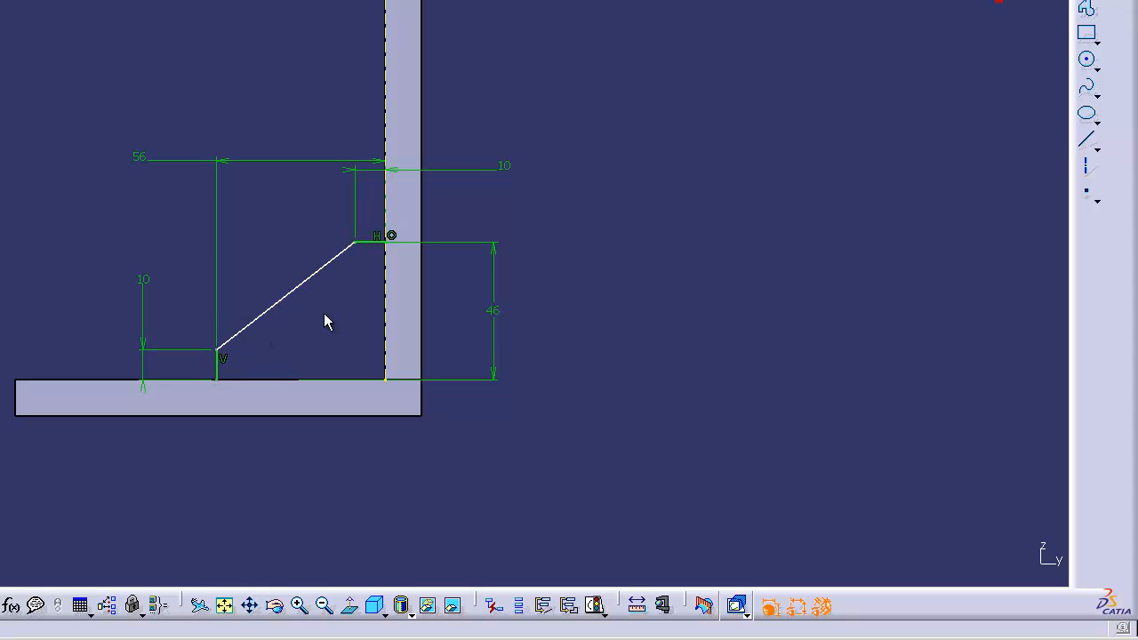
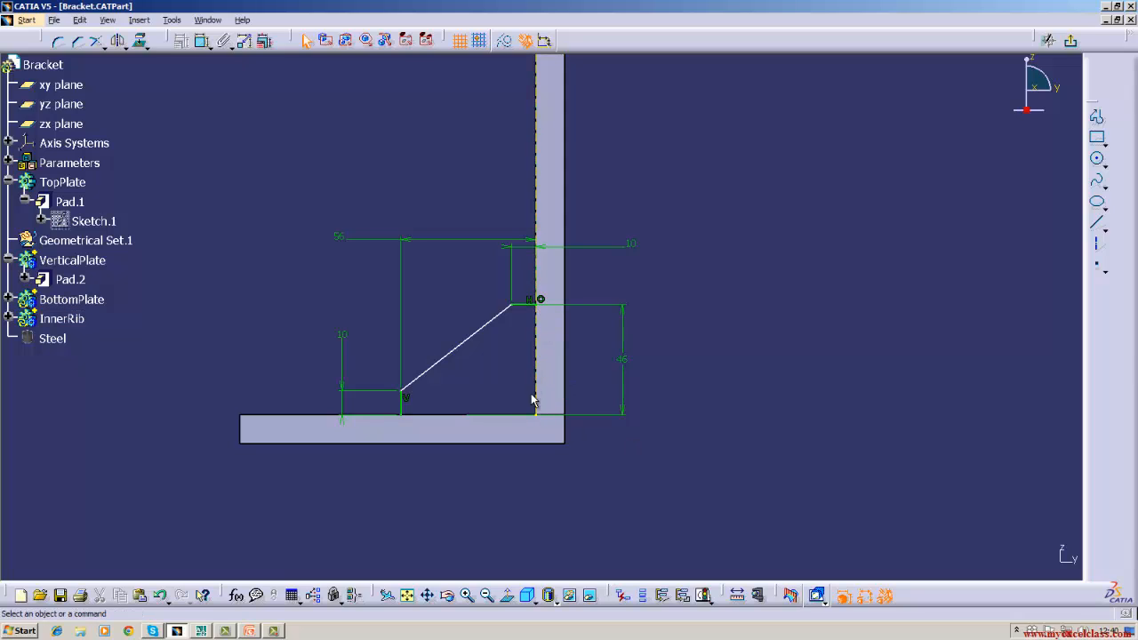
Close the rib profile with a vertical line along the vertical plate and a horizontal line along the bottom plate, and exit the sketch
{"action": "left_click", "coordinate": [1101, 227]}
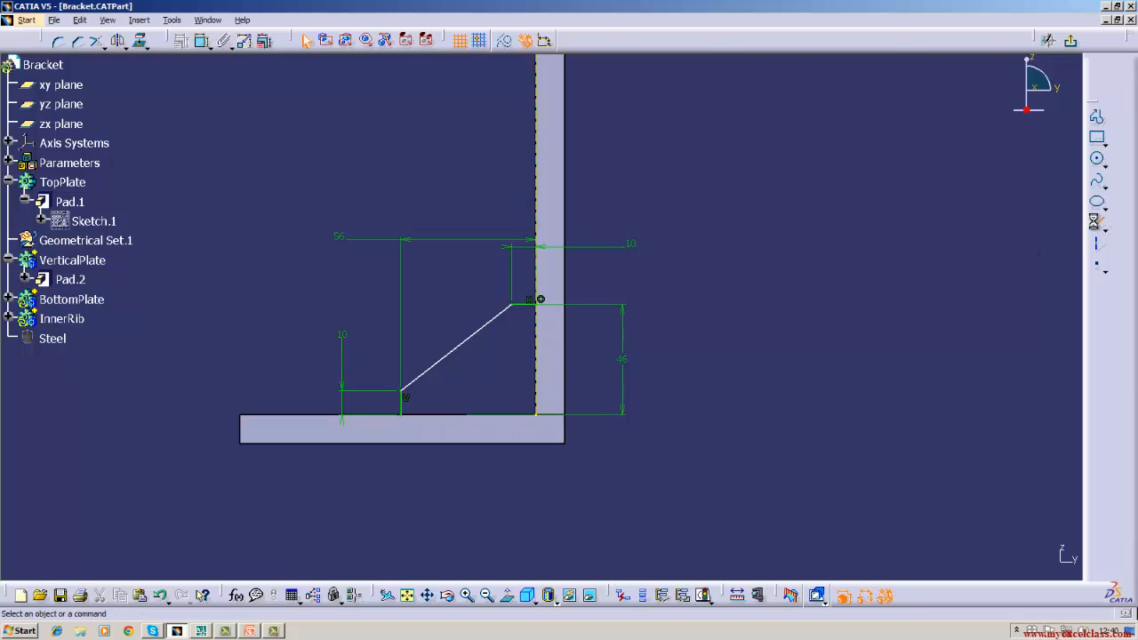
{"action": "left_click", "coordinate": [540, 302]}
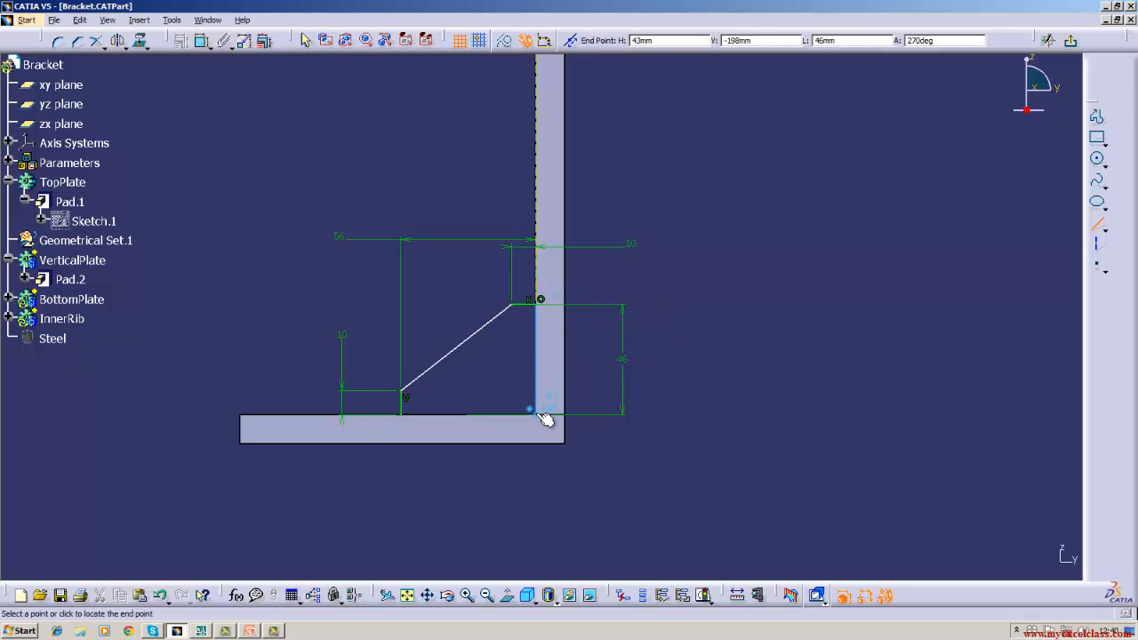
{"action": "left_click", "coordinate": [537, 414]}
{"action": "left_click", "coordinate": [1098, 224]}
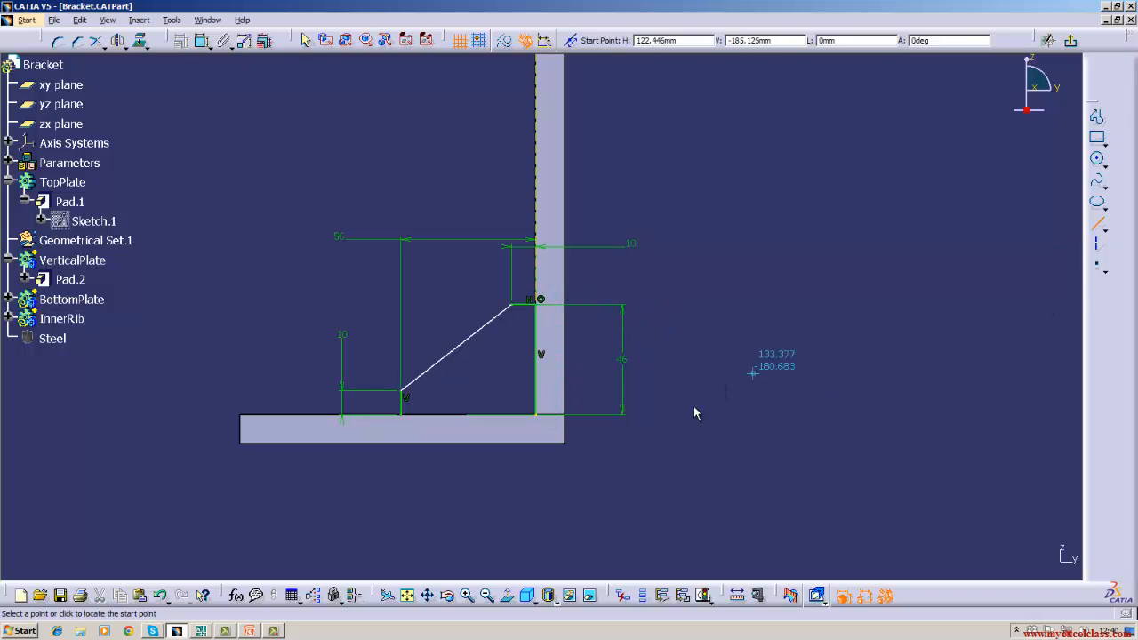
{"action": "left_click", "coordinate": [542, 417]}
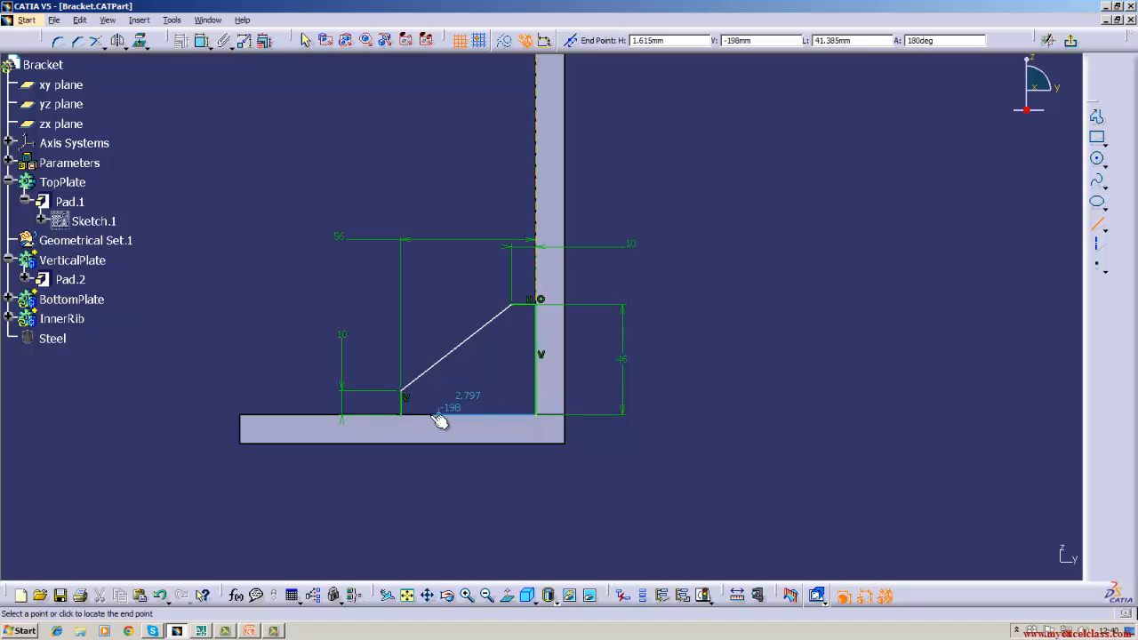
{"action": "left_click", "coordinate": [405, 416]}
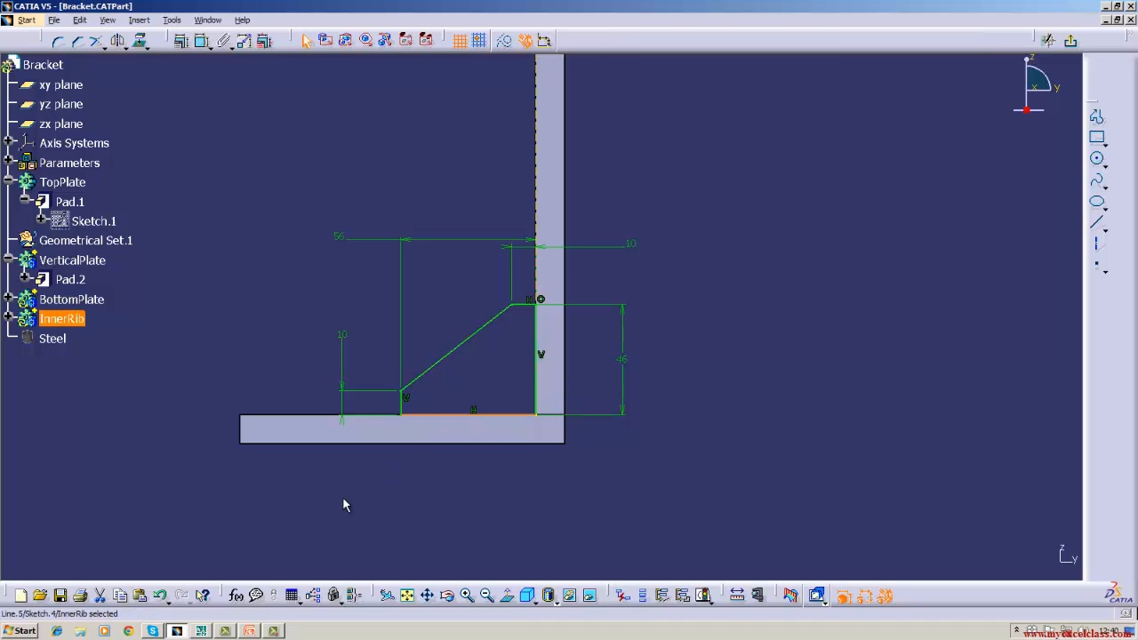
{"action": "left_click", "coordinate": [1070, 41]}
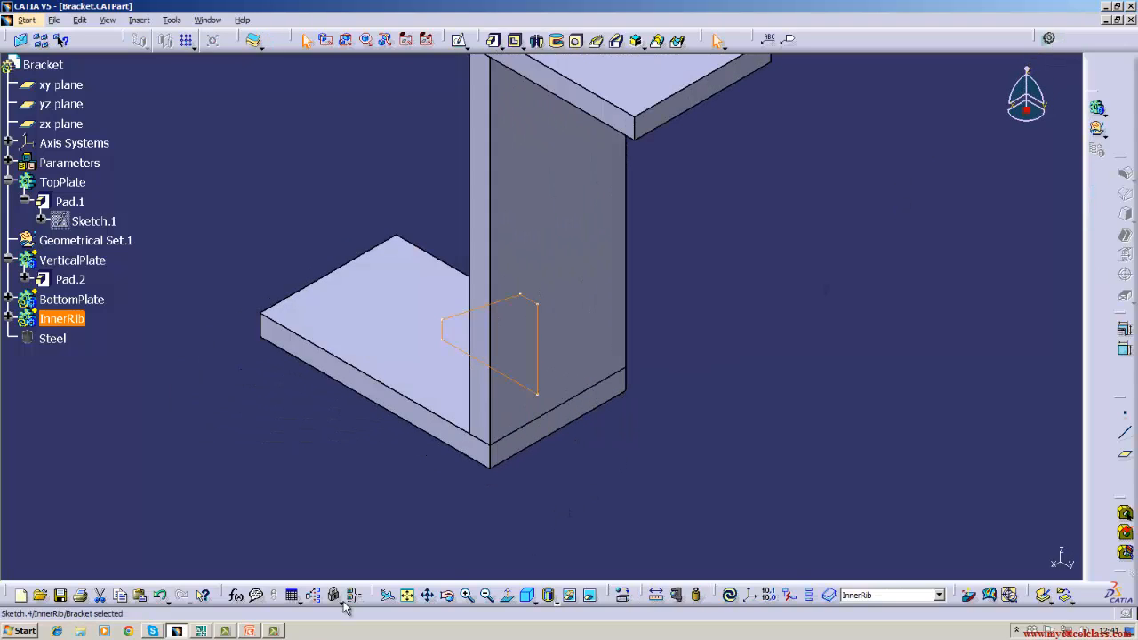
Switch to AutoCAD and add a vertical dimension for the rib's thickness at its outer end in the plan view of Bracket.dwg
{"action": "left_click", "coordinate": [201, 631]}
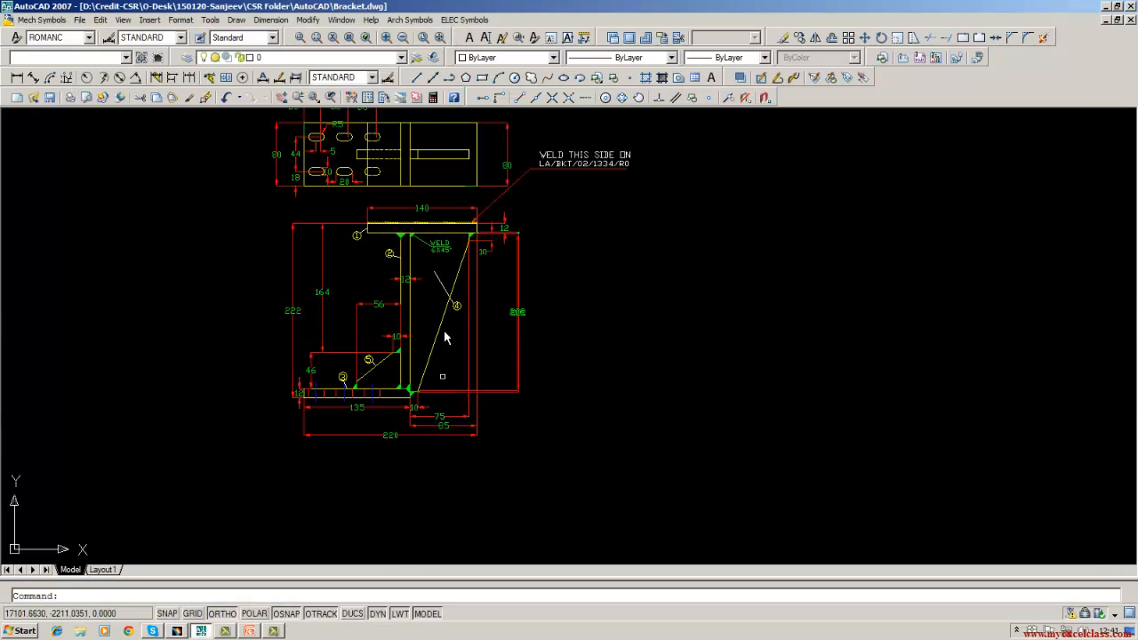
{"action": "mouse_move", "coordinate": [420, 175]}
{"action": "middle_mouse_down"}
{"action": "mouse_move", "coordinate": [401, 236]}
{"action": "mouse_move", "coordinate": [399, 319]}
{"action": "middle_mouse_up"}
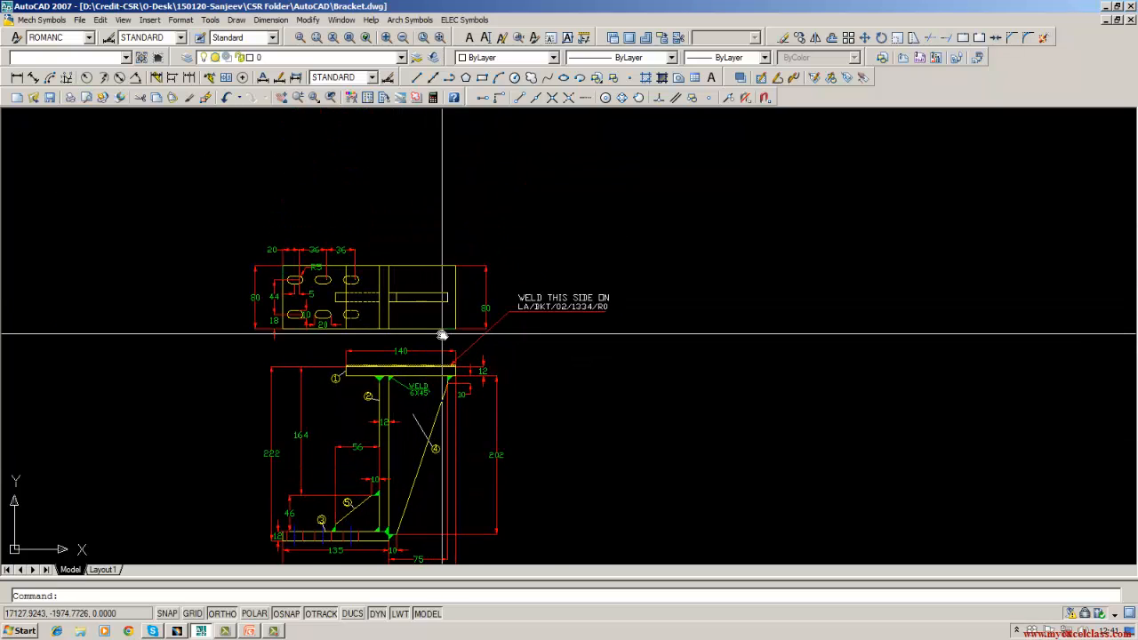
{"action": "scroll", "coordinate": [442, 334], "scroll_direction": "up", "scroll_amount": 3}
{"action": "type", "text": "dim"}
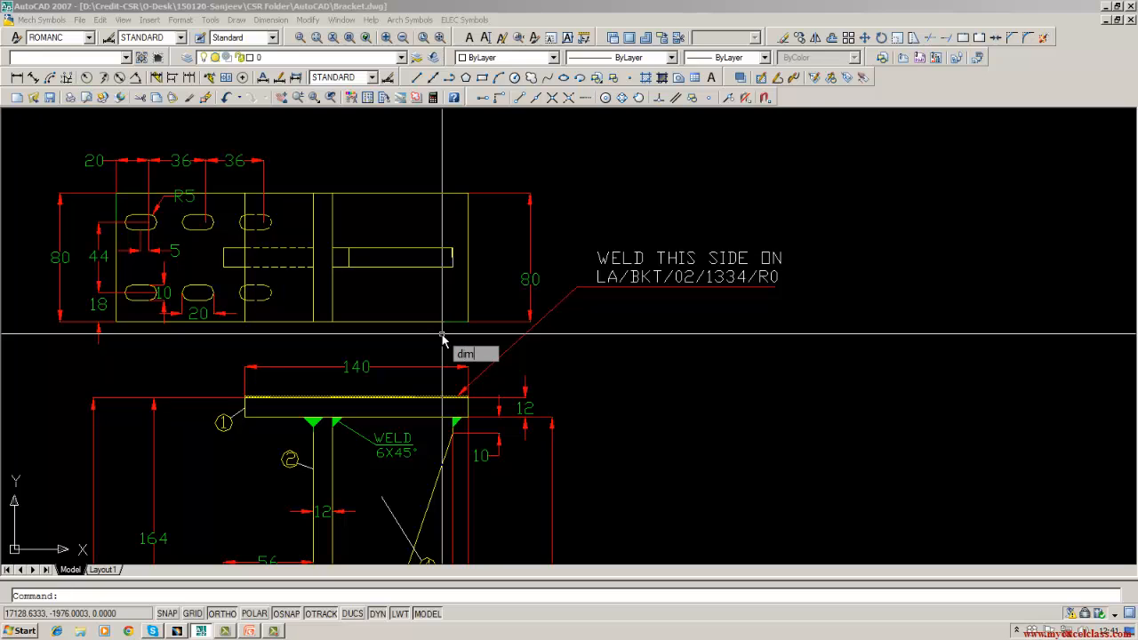
{"action": "key", "text": "Return"}
{"action": "type", "text": "ve"}
{"action": "key", "text": "Return"}
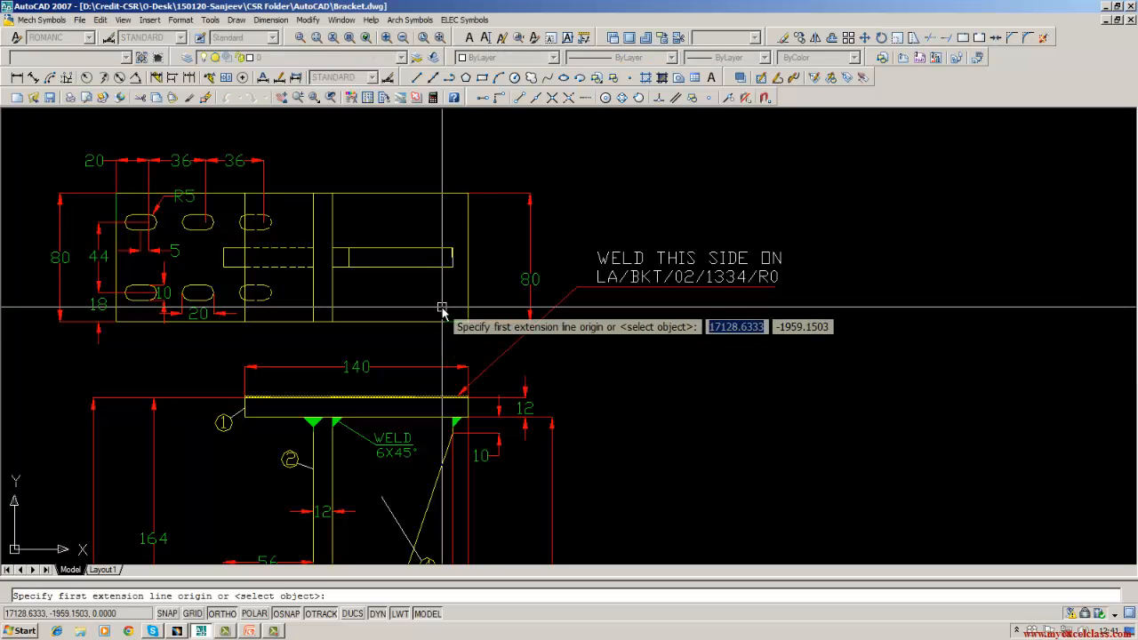
{"action": "left_click", "coordinate": [453, 267]}
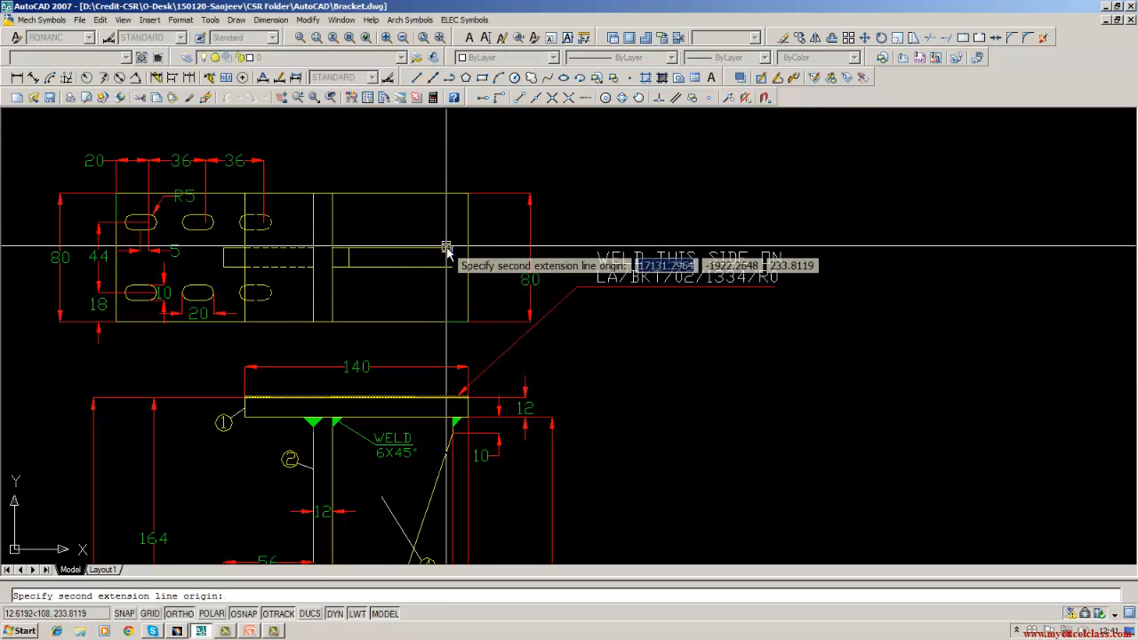
{"action": "left_click", "coordinate": [452, 248]}
{"action": "left_click", "coordinate": [470, 311]}
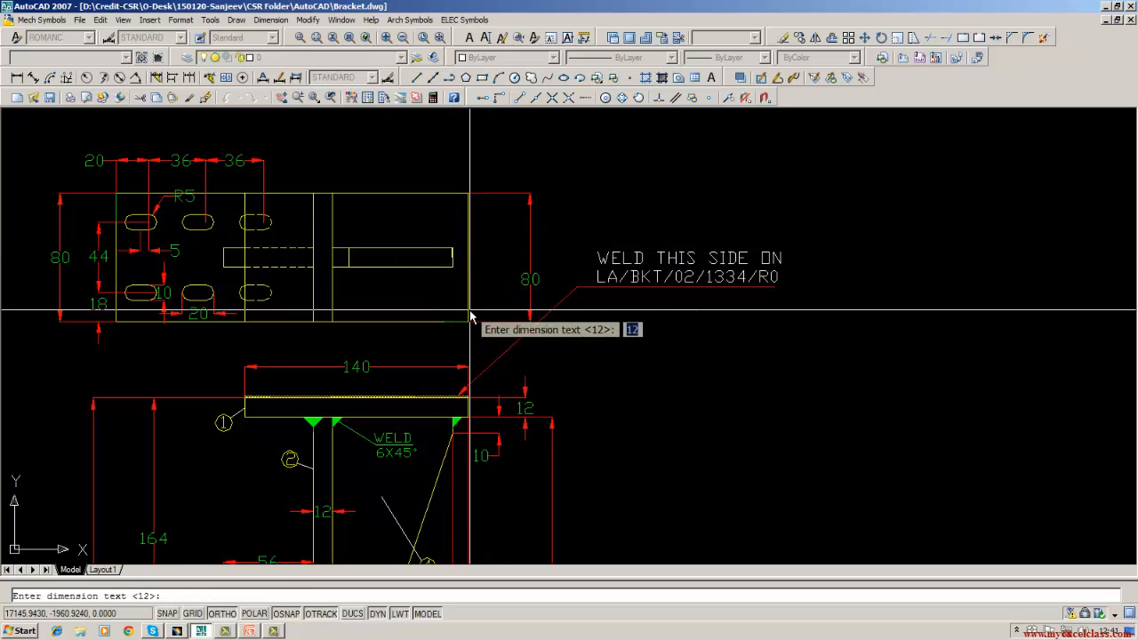
{"action": "key", "text": "Return"}
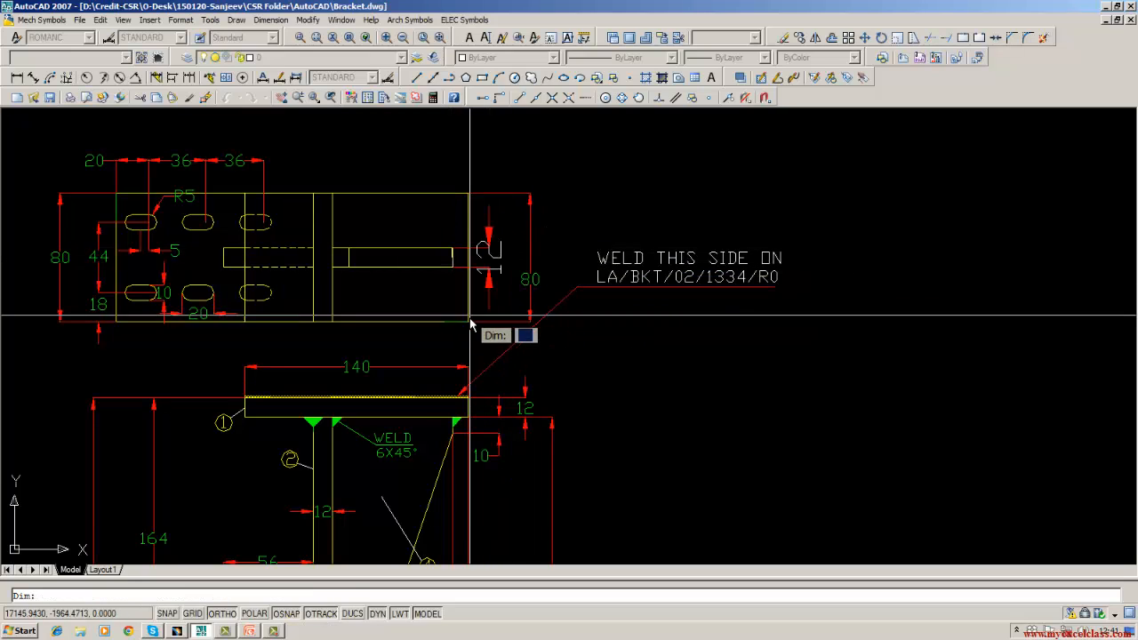
Switch back to CATIA and pad the inner rib sketch with a length of 6 mm and mirrored extent
{"action": "left_click", "coordinate": [178, 632]}
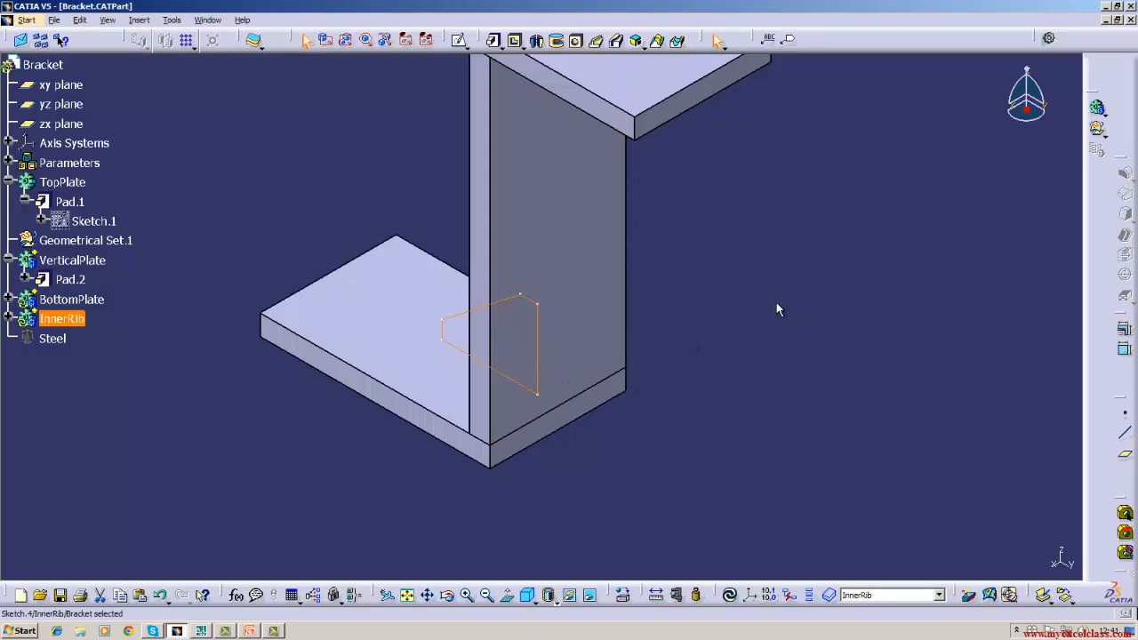
{"action": "left_click", "coordinate": [496, 45]}
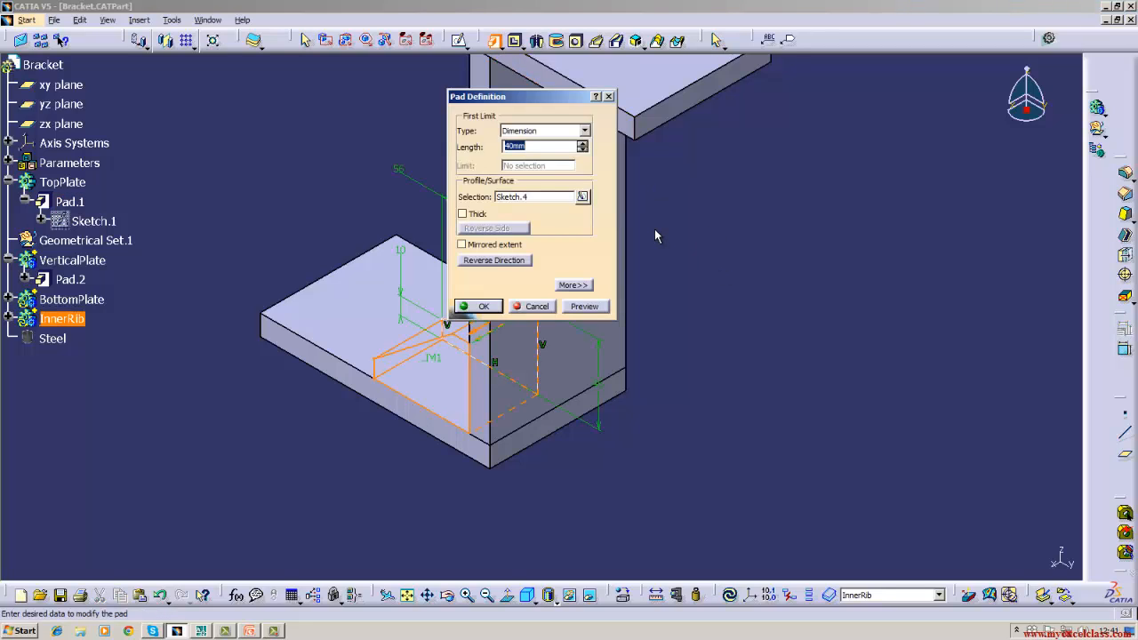
{"action": "type", "text": "6"}
{"action": "left_click", "coordinate": [463, 246]}
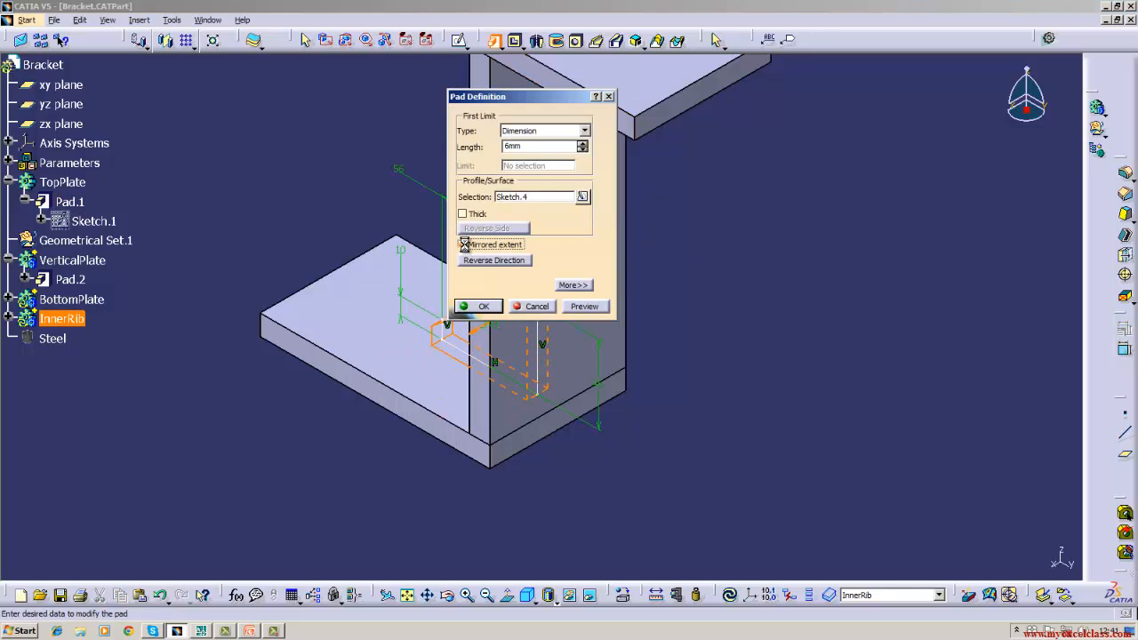
{"action": "left_click", "coordinate": [480, 306]}
{"action": "left_click", "coordinate": [899, 321]}
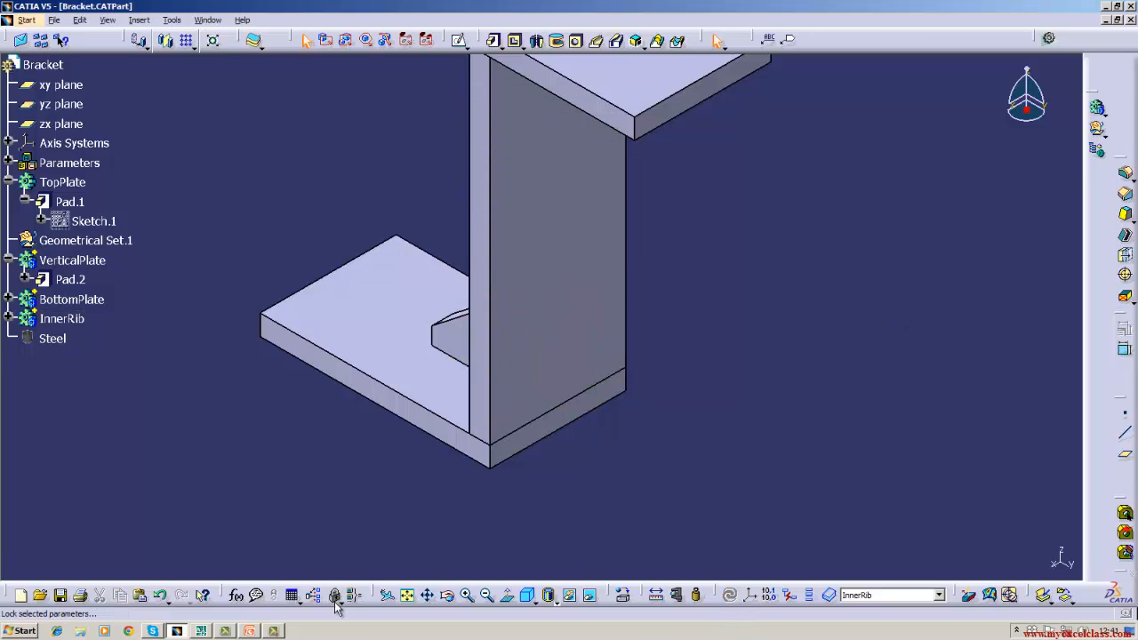
{"action": "left_click", "coordinate": [449, 604]}
{"action": "left_click_drag", "start_coordinate": [328, 500], "coordinate": [543, 485]}
{"action": "left_click", "coordinate": [526, 598]}
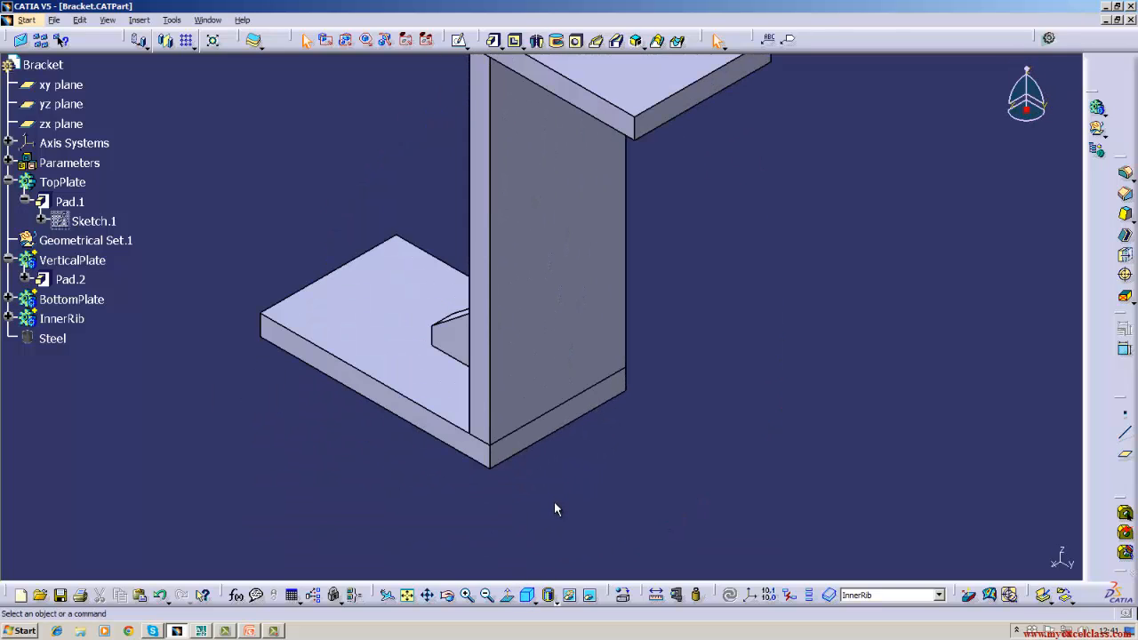
Insert a new body in the Bracket part and rename it OuterRib
{"action": "left_click", "coordinate": [139, 19]}
{"action": "left_click", "coordinate": [148, 55]}
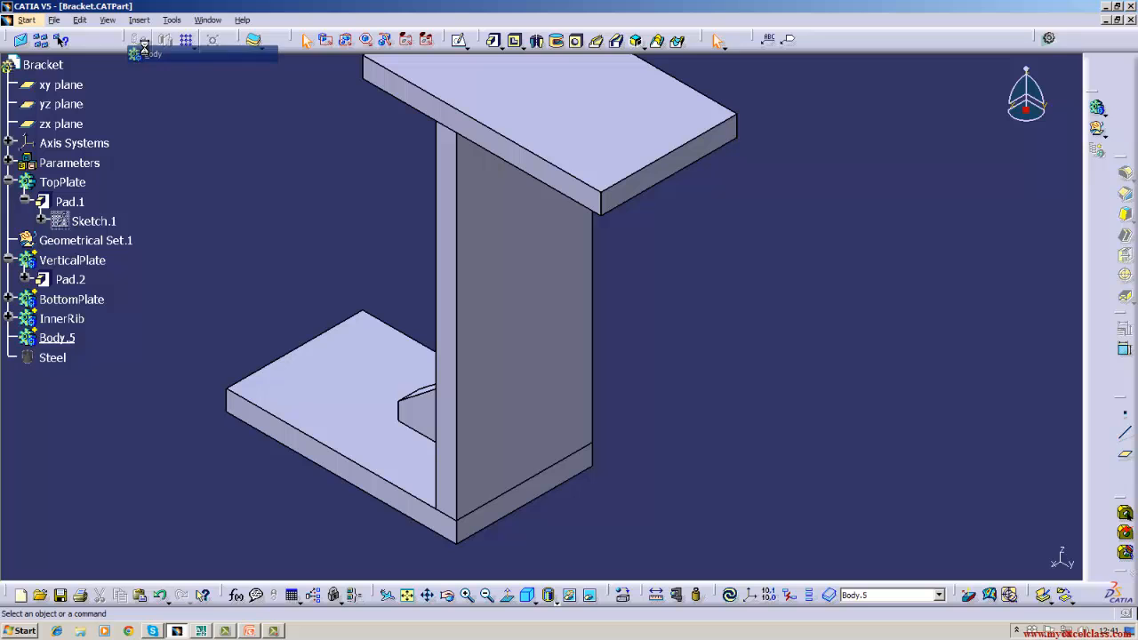
{"action": "right_click", "coordinate": [56, 338]}
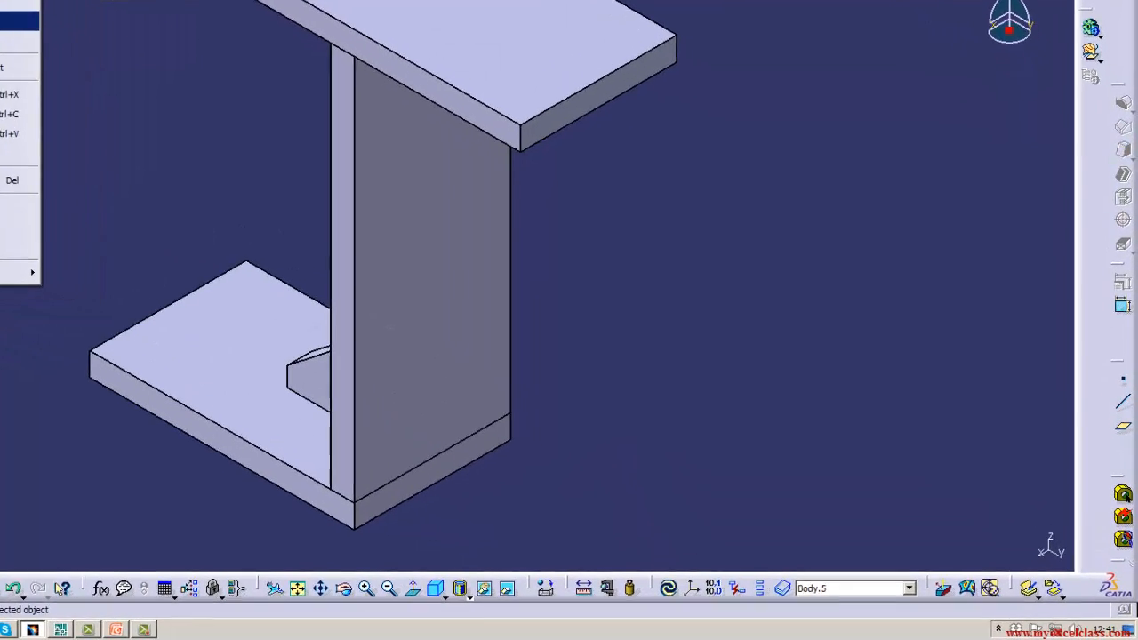
{"action": "left_click", "coordinate": [91, 102]}
{"action": "key", "text": "BackSpace"}
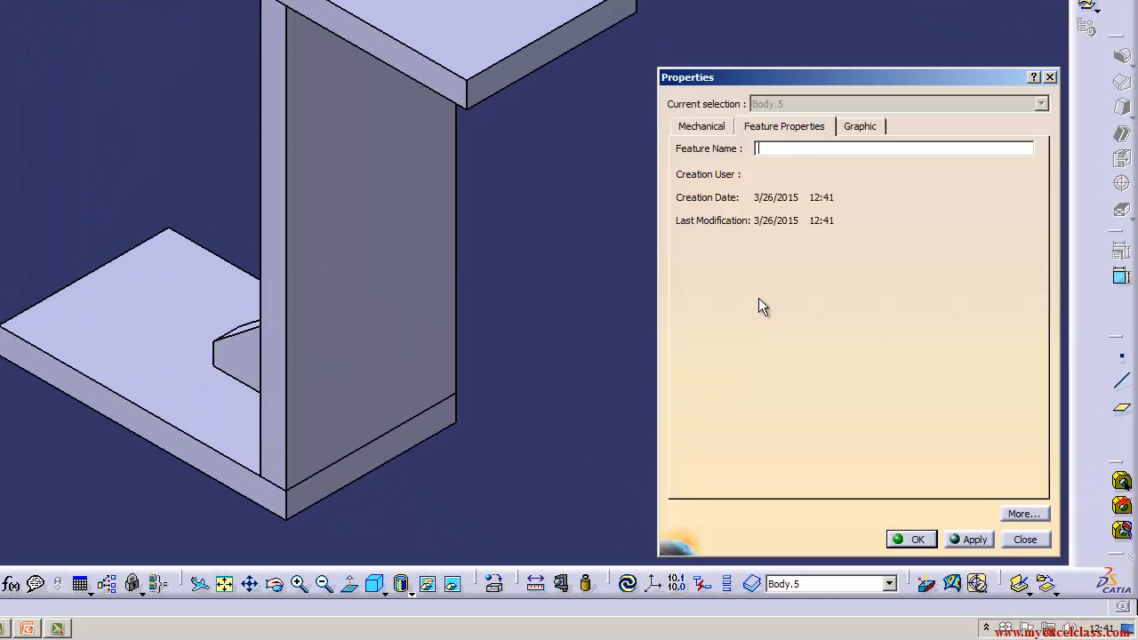
{"action": "type", "text": "OuterRib"}
{"action": "left_click", "coordinate": [974, 539]}
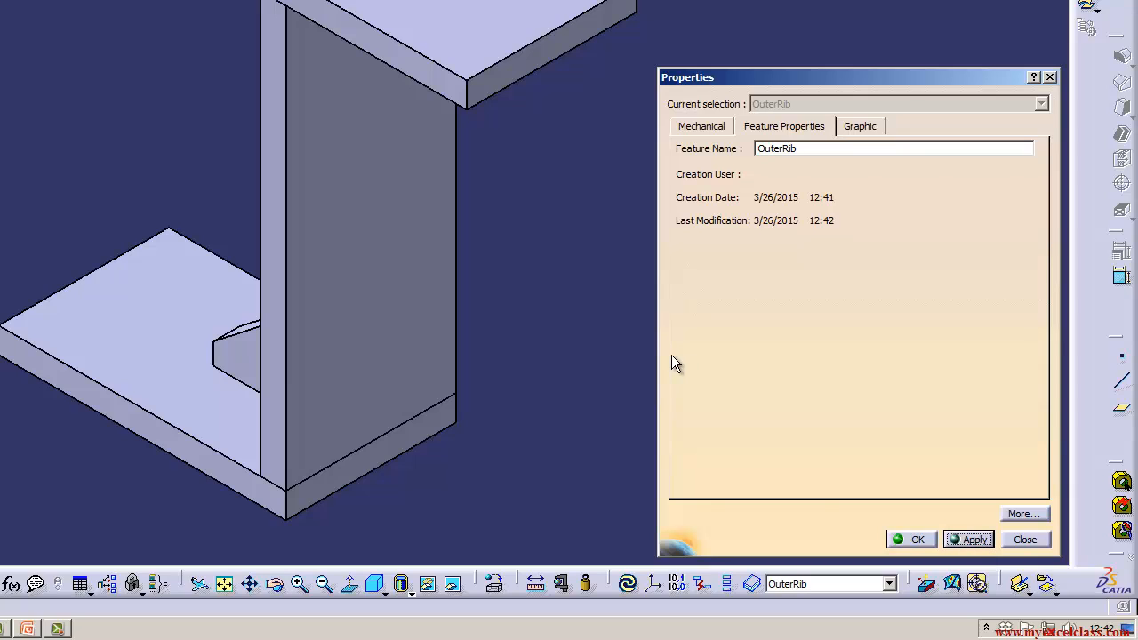
{"action": "left_click", "coordinate": [900, 540]}
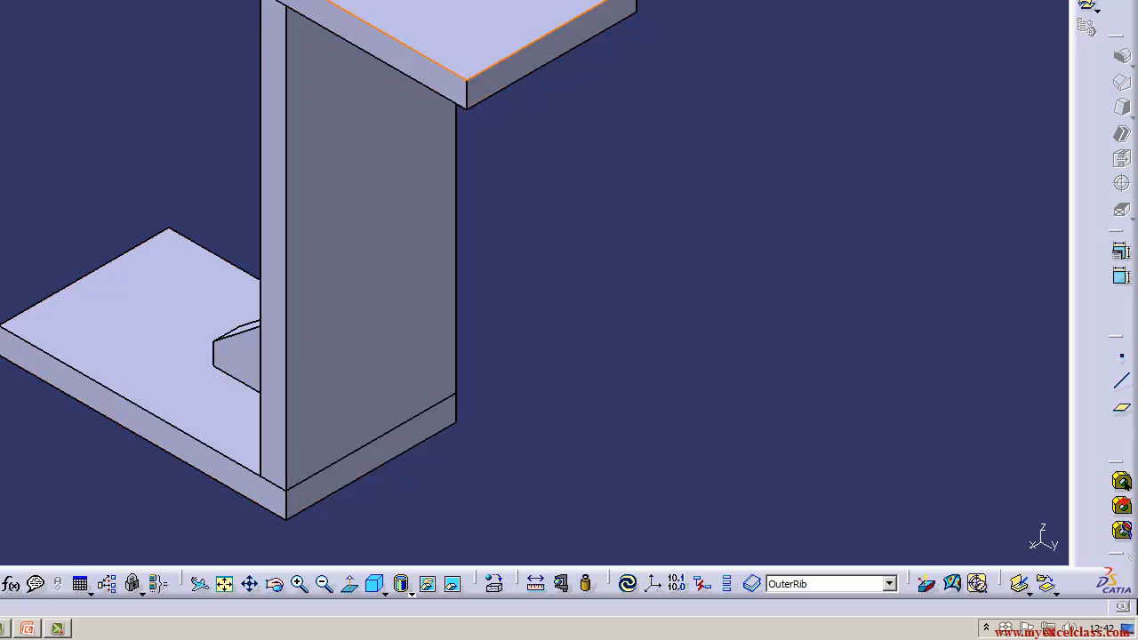
Start a sketch in the y-z orientation for OuterRib and project the bottom plate's end edge beside the vertical plate into it
{"action": "left_click", "coordinate": [1086, 2]}
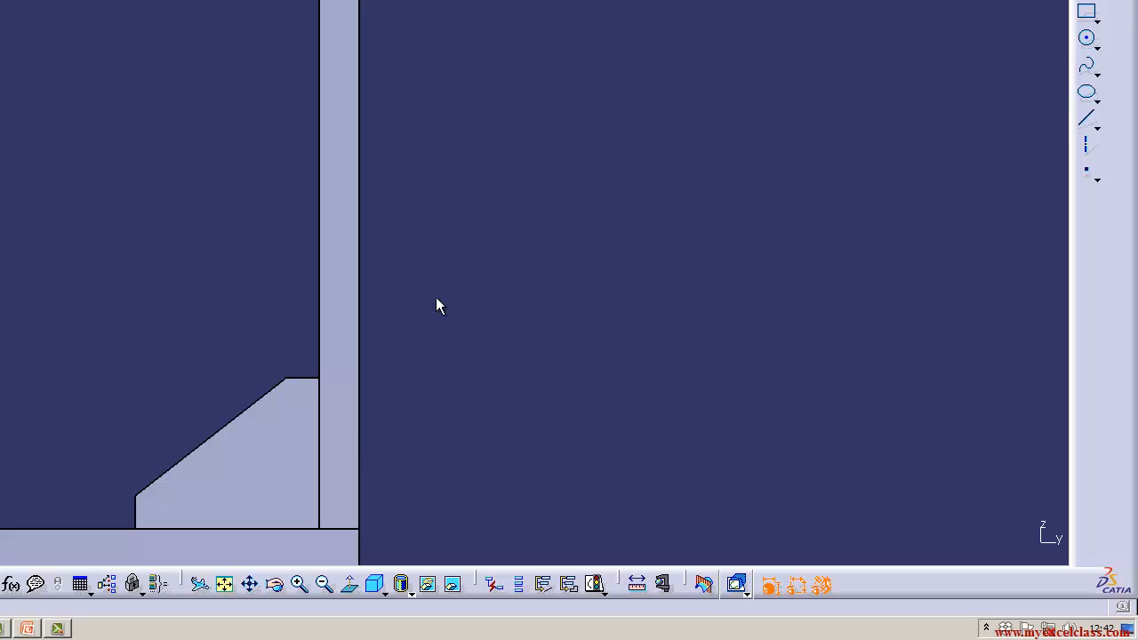
{"action": "left_click", "coordinate": [324, 584]}
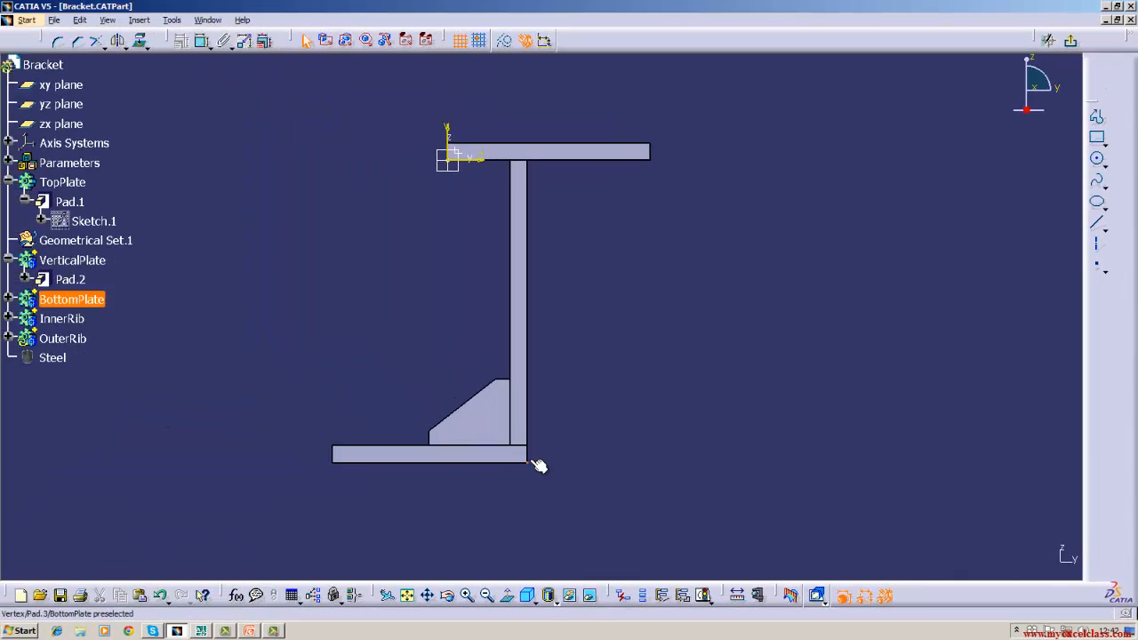
{"action": "left_click", "coordinate": [532, 455]}
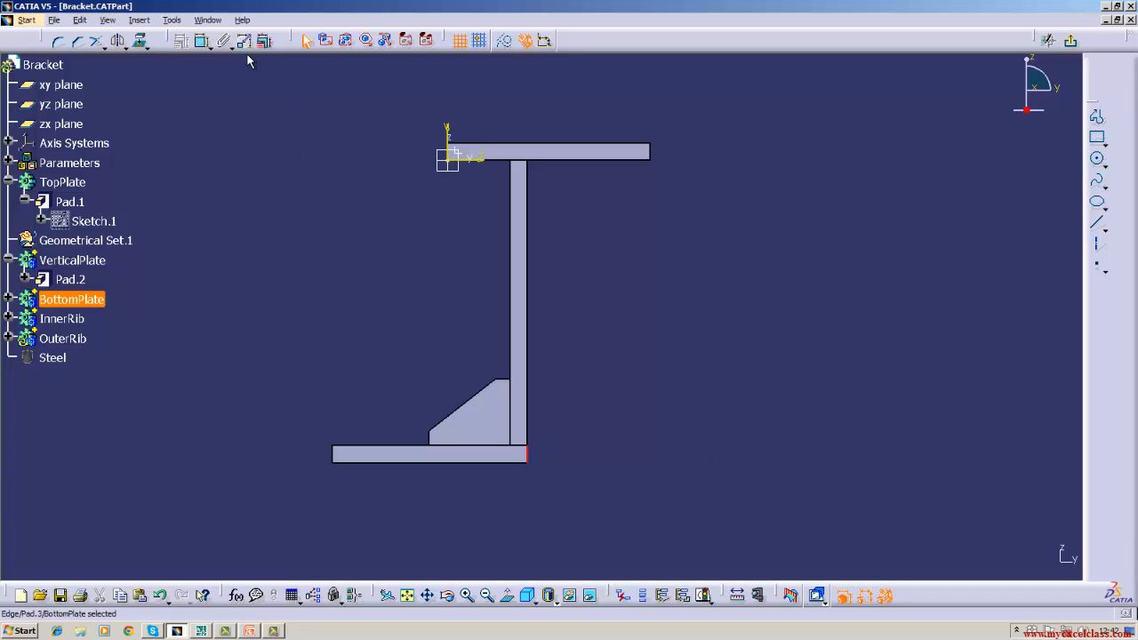
{"action": "left_click", "coordinate": [140, 40]}
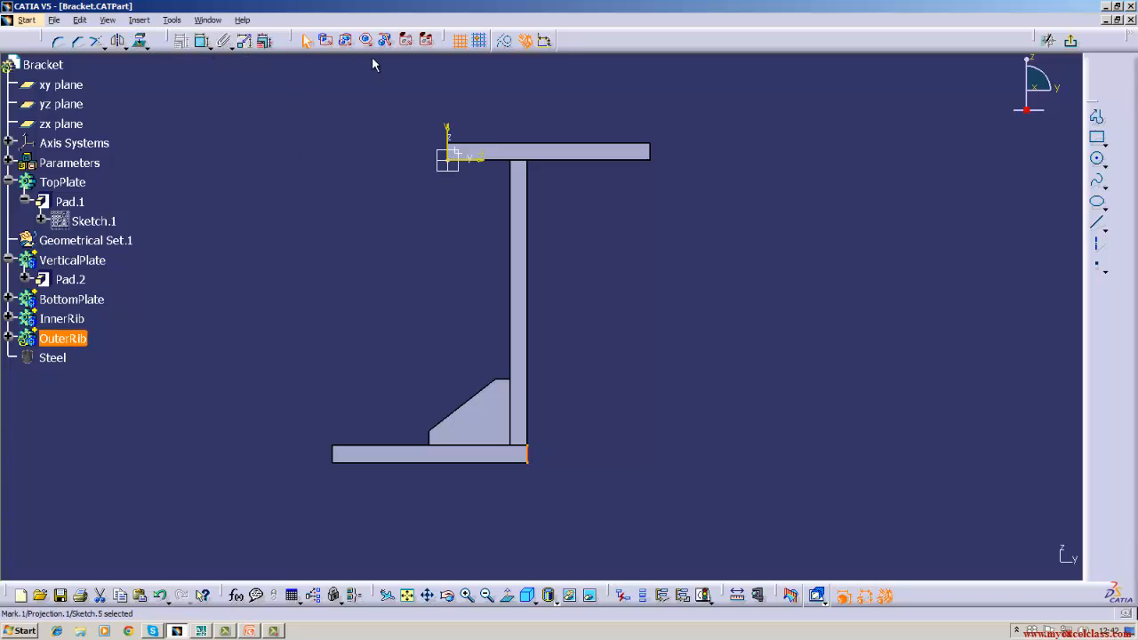
{"action": "left_click", "coordinate": [603, 247]}
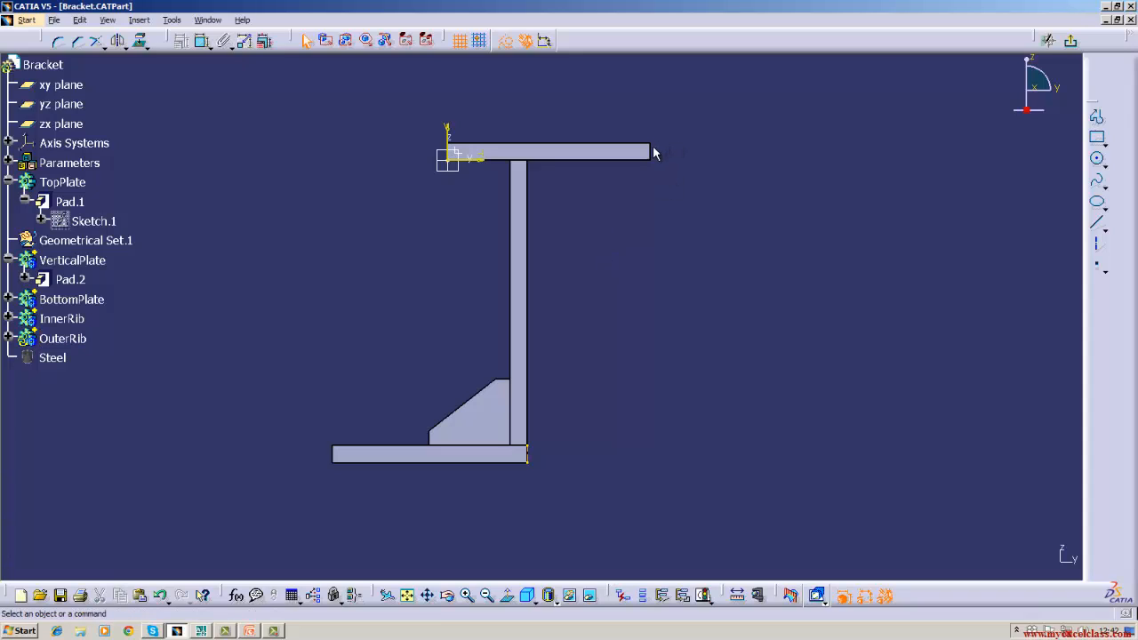
Project the top plate's outer end edge into the OuterRib sketch
{"action": "left_click", "coordinate": [650, 153]}
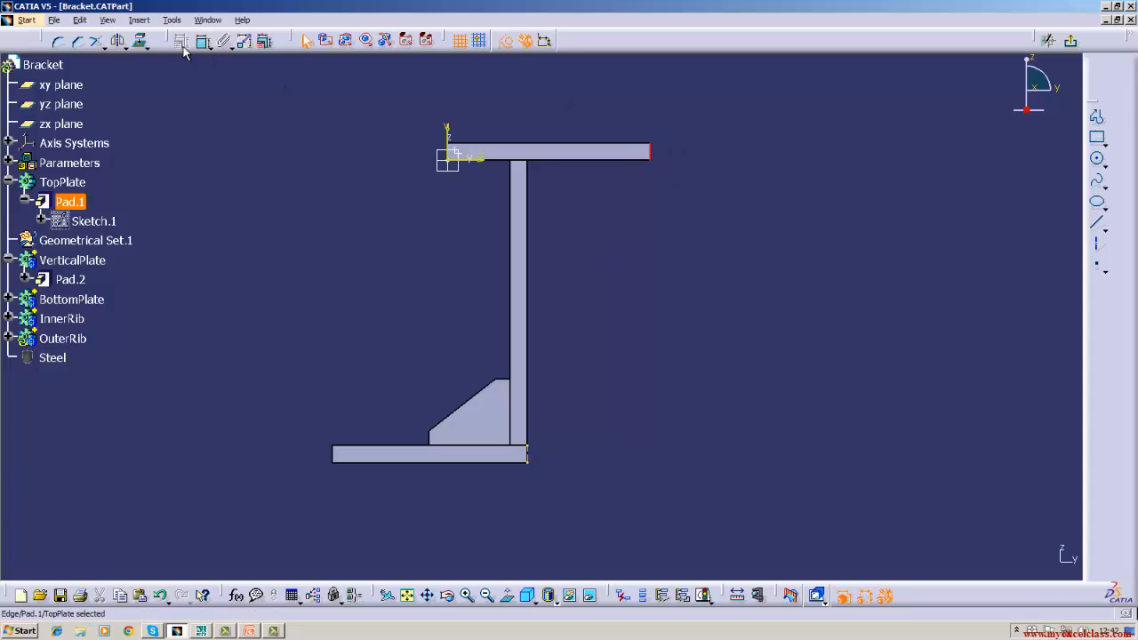
{"action": "left_click", "coordinate": [145, 46]}
{"action": "left_click", "coordinate": [161, 66]}
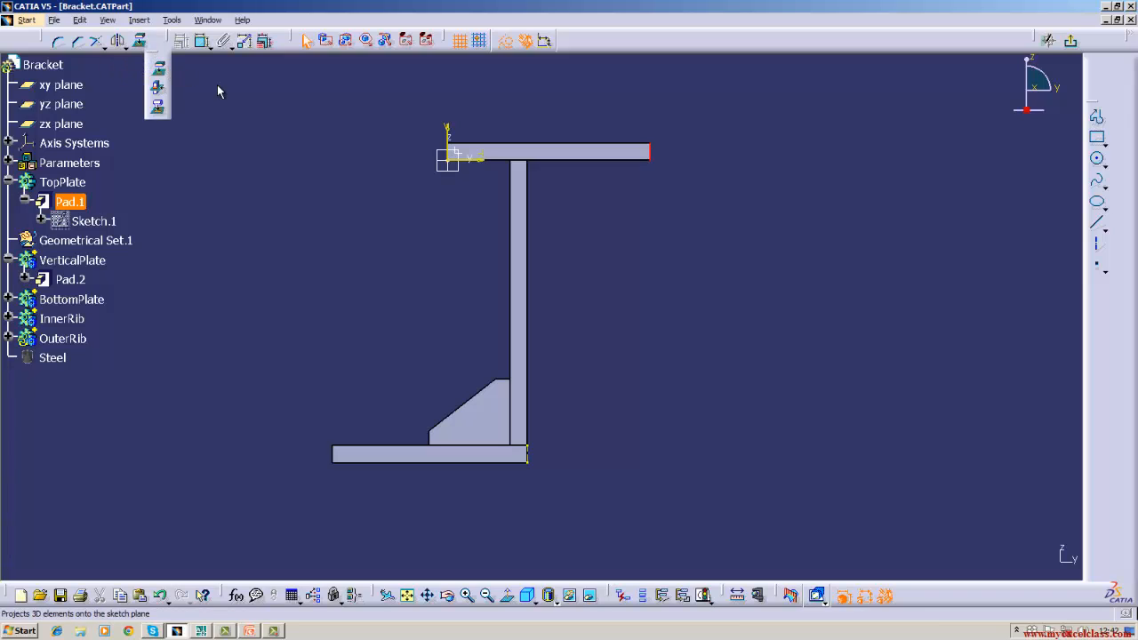
{"action": "left_click", "coordinate": [634, 268]}
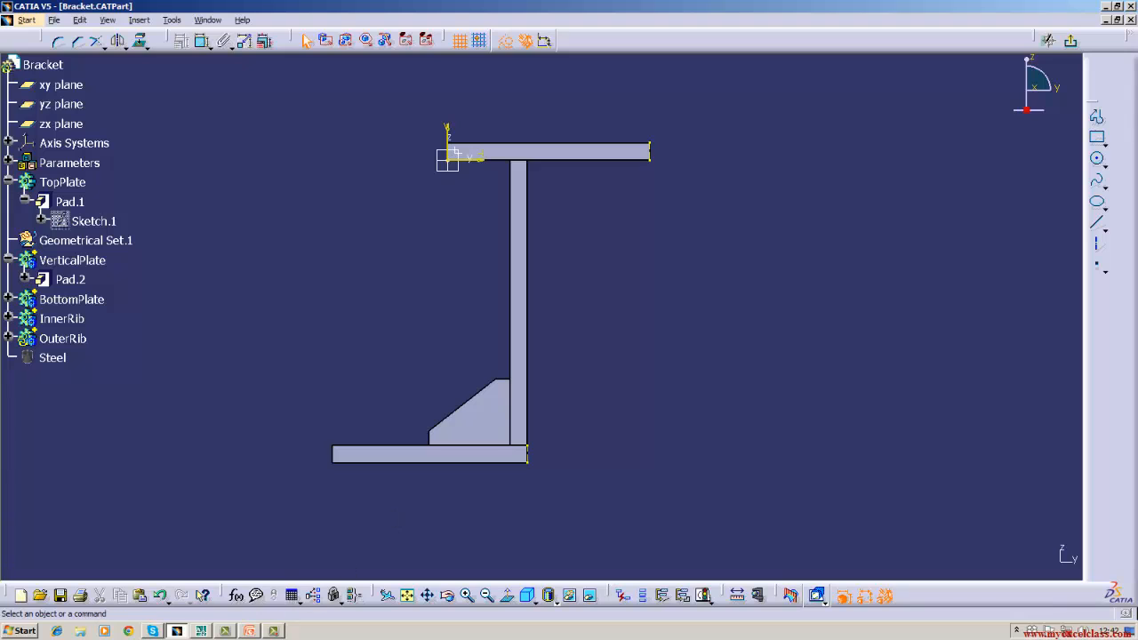
Check the outer rib's dimensions in AutoCAD's Bracket.dwg, return to CATIA and draw a vertical line about 24 mm down from the top plate's lower outer corner
{"action": "left_click", "coordinate": [202, 630]}
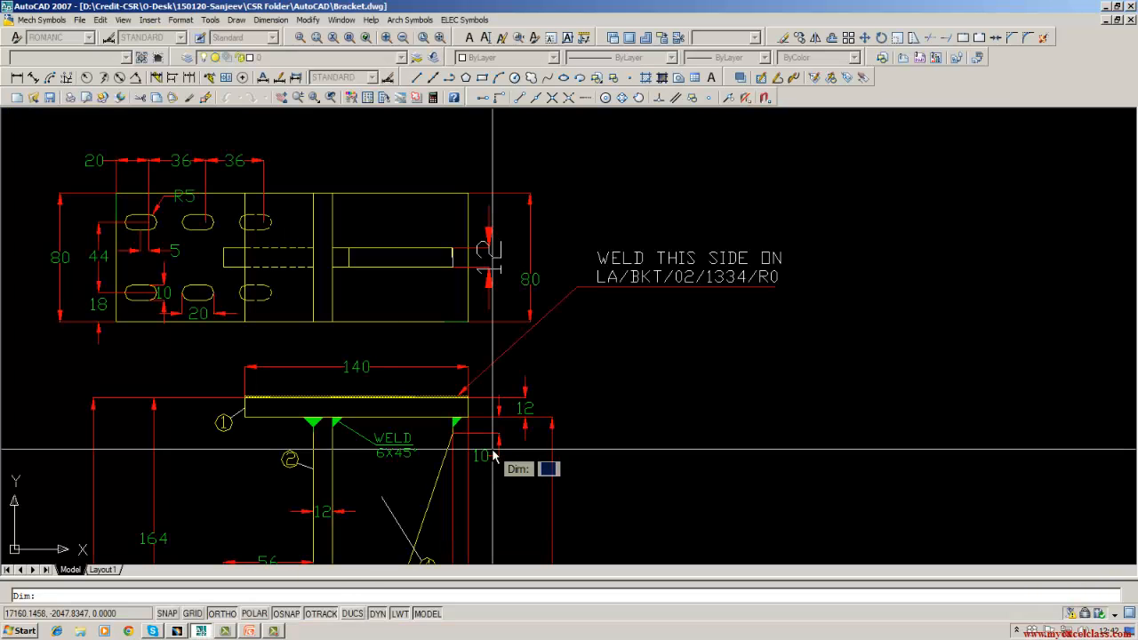
{"action": "middle_click_drag", "start_coordinate": [494, 455], "coordinate": [519, 275]}
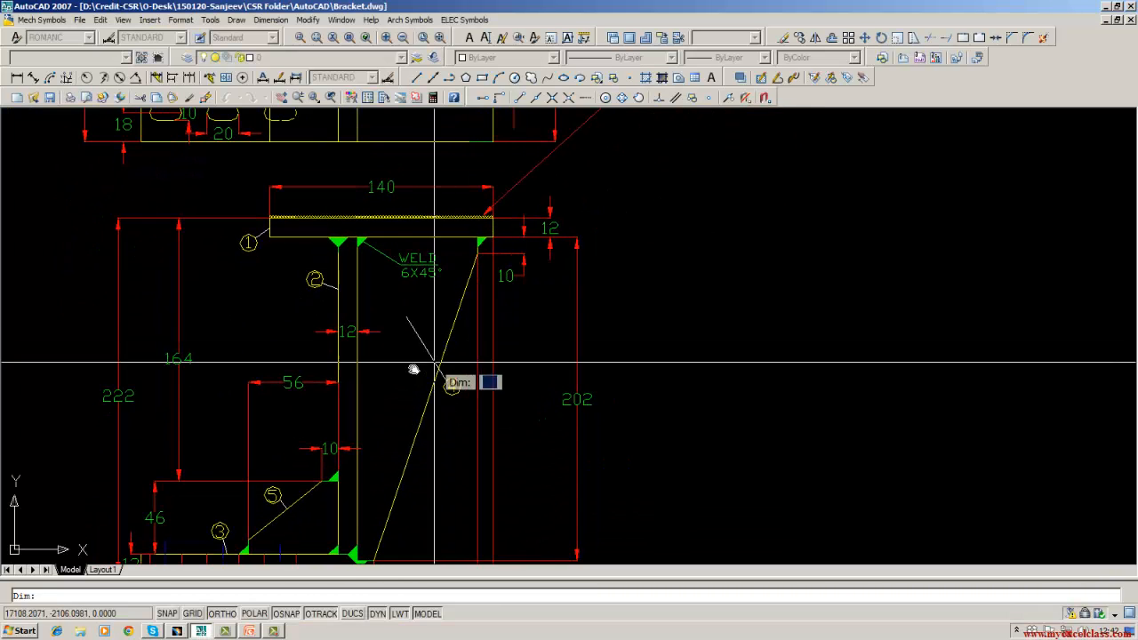
{"action": "scroll", "coordinate": [414, 369], "scroll_direction": "down", "scroll_amount": 2}
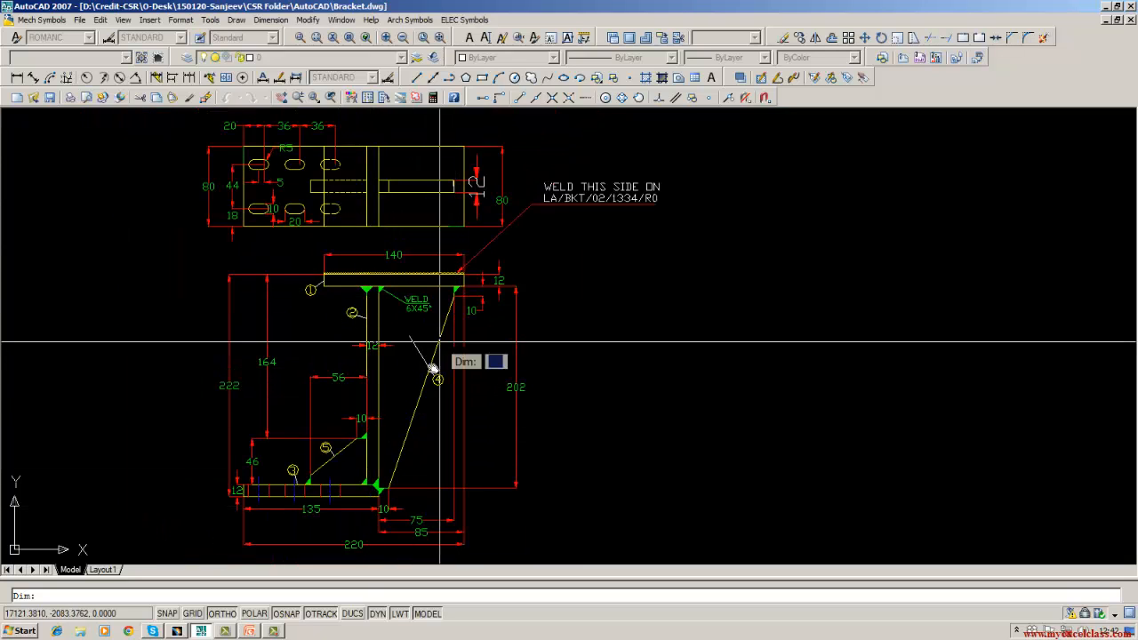
{"action": "left_click", "coordinate": [176, 632]}
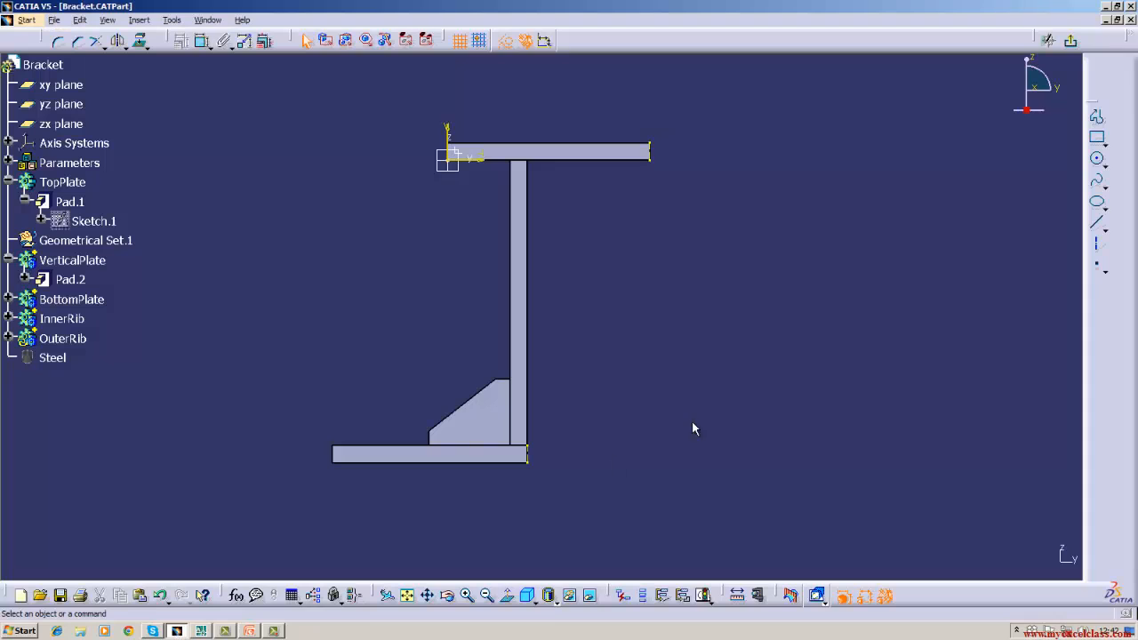
{"action": "left_click", "coordinate": [1097, 223]}
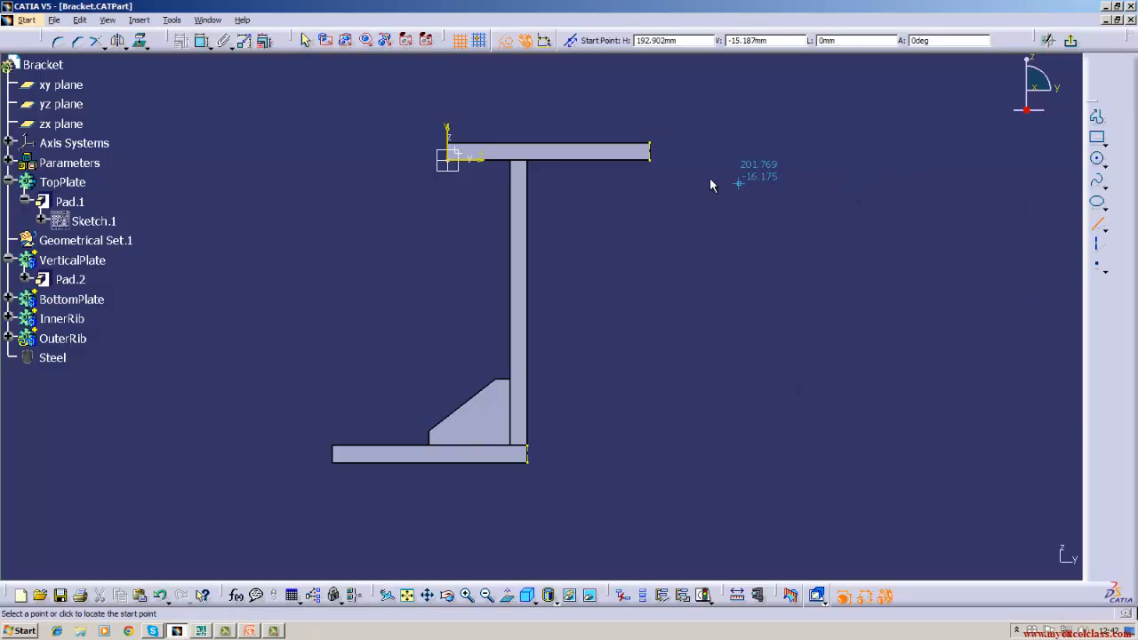
{"action": "left_click", "coordinate": [650, 155]}
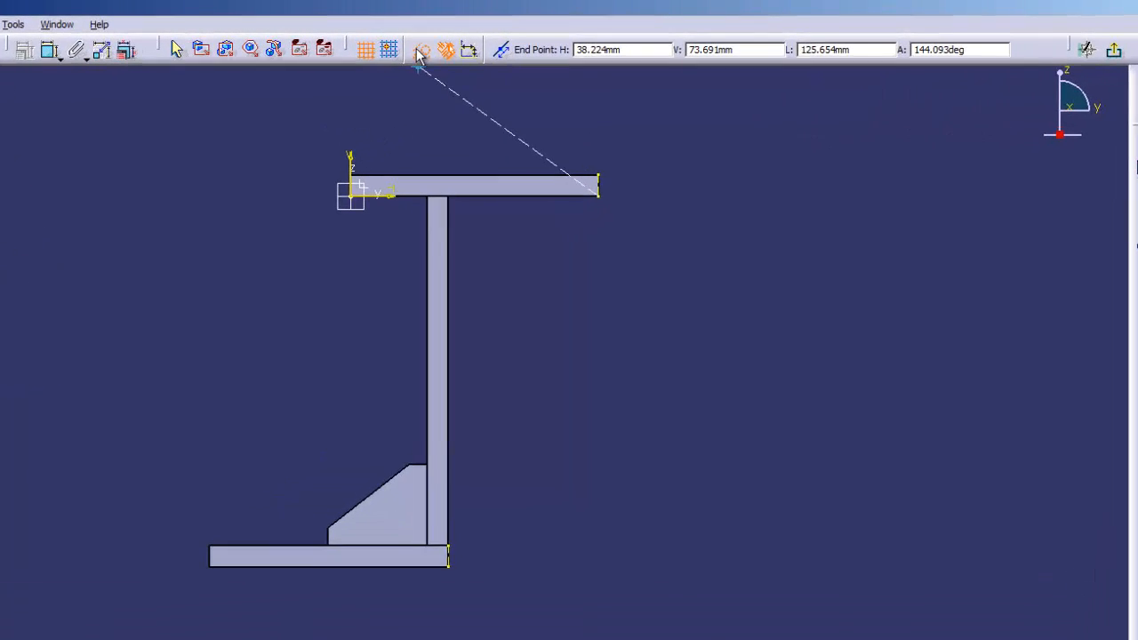
{"action": "left_click", "coordinate": [593, 245]}
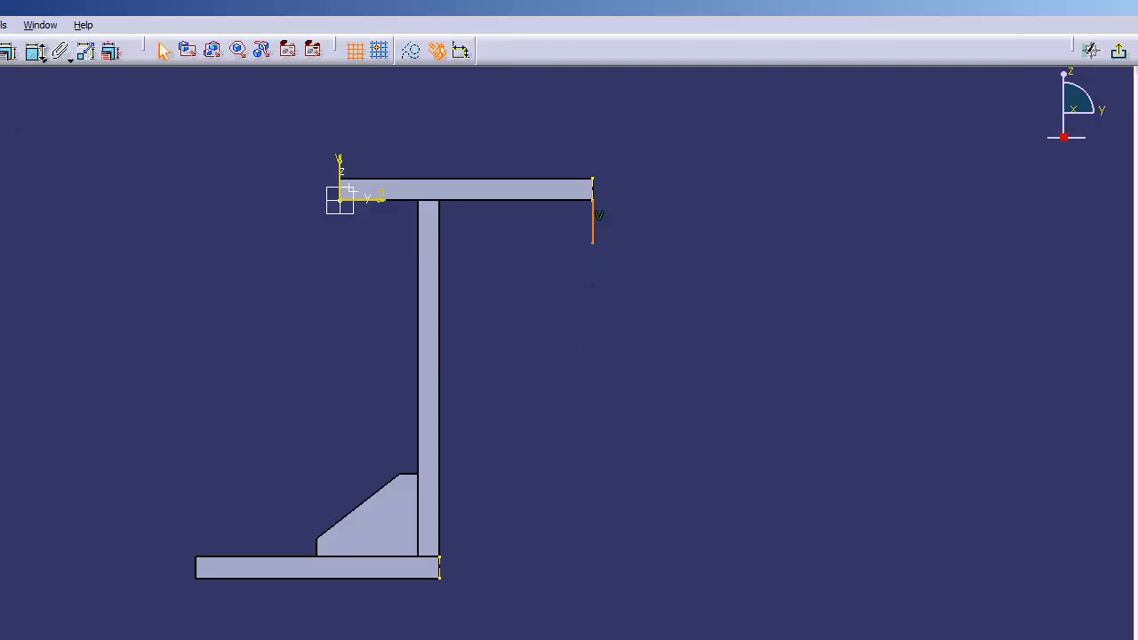
Dimension the short vertical line below the top plate and set its length to 10 mm
{"action": "left_click", "coordinate": [69, 59]}
{"action": "left_click", "coordinate": [593, 222]}
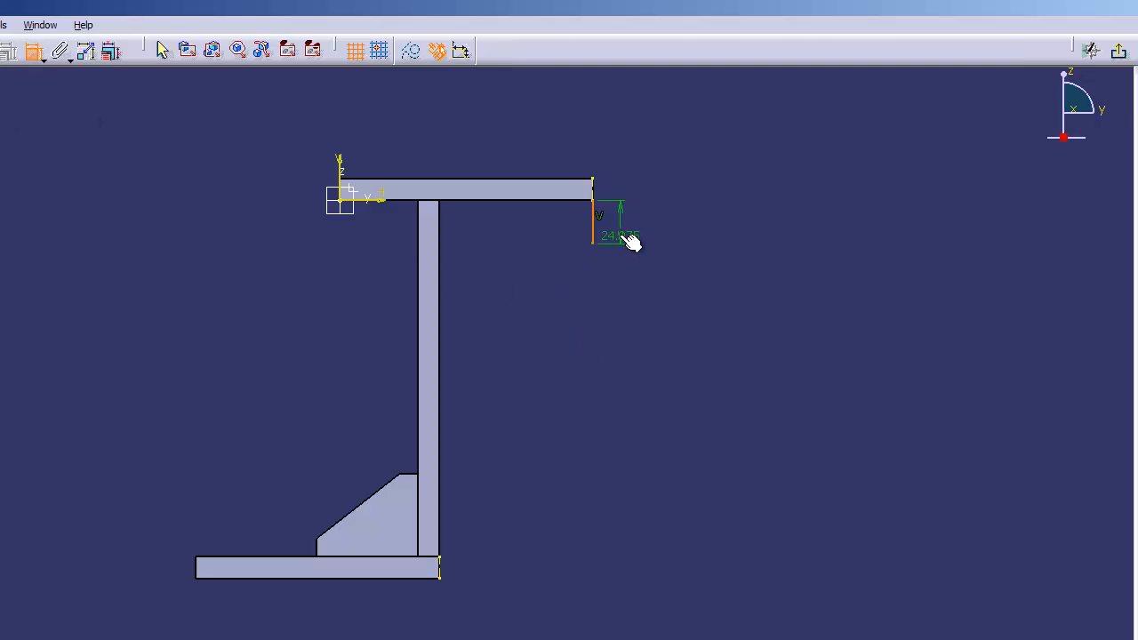
{"action": "double_click", "coordinate": [622, 233]}
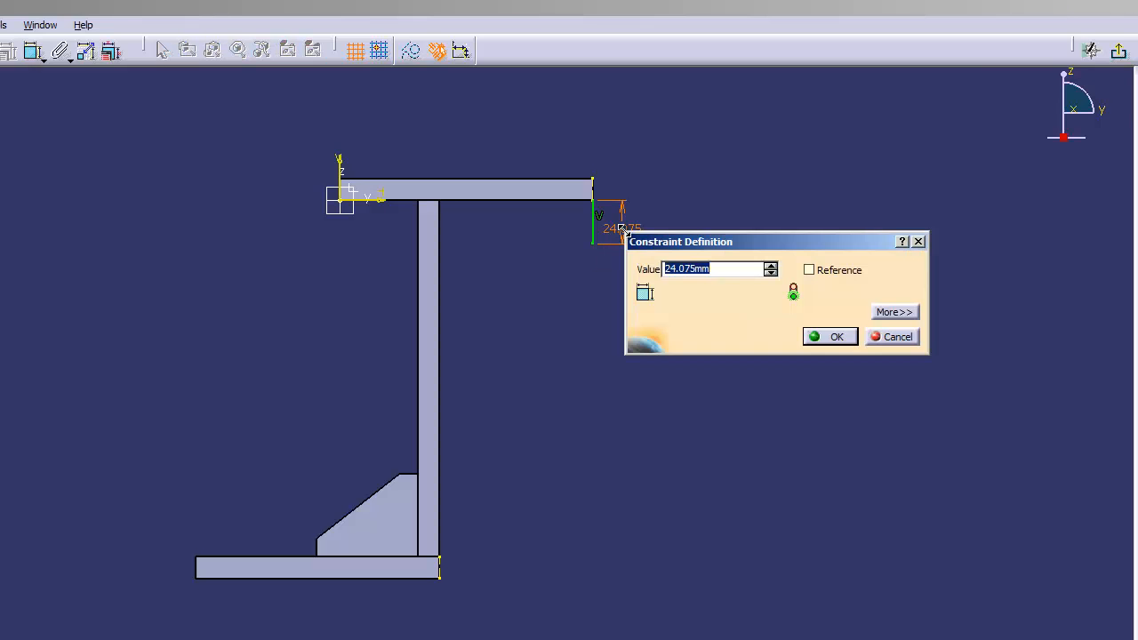
{"action": "type", "text": "10"}
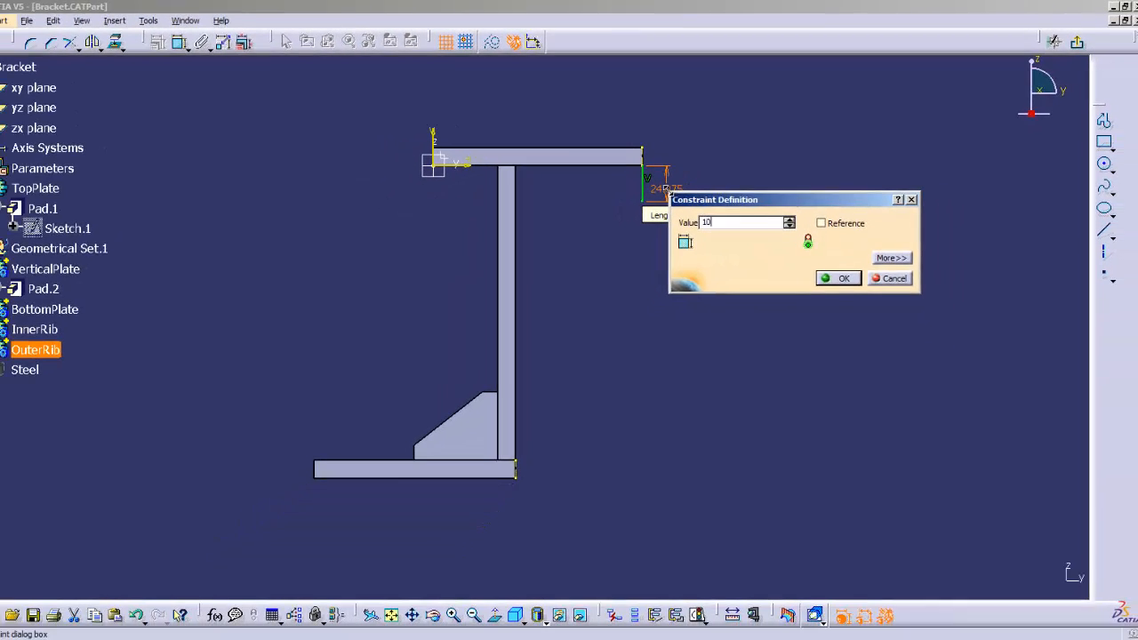
{"action": "key", "text": "Return"}
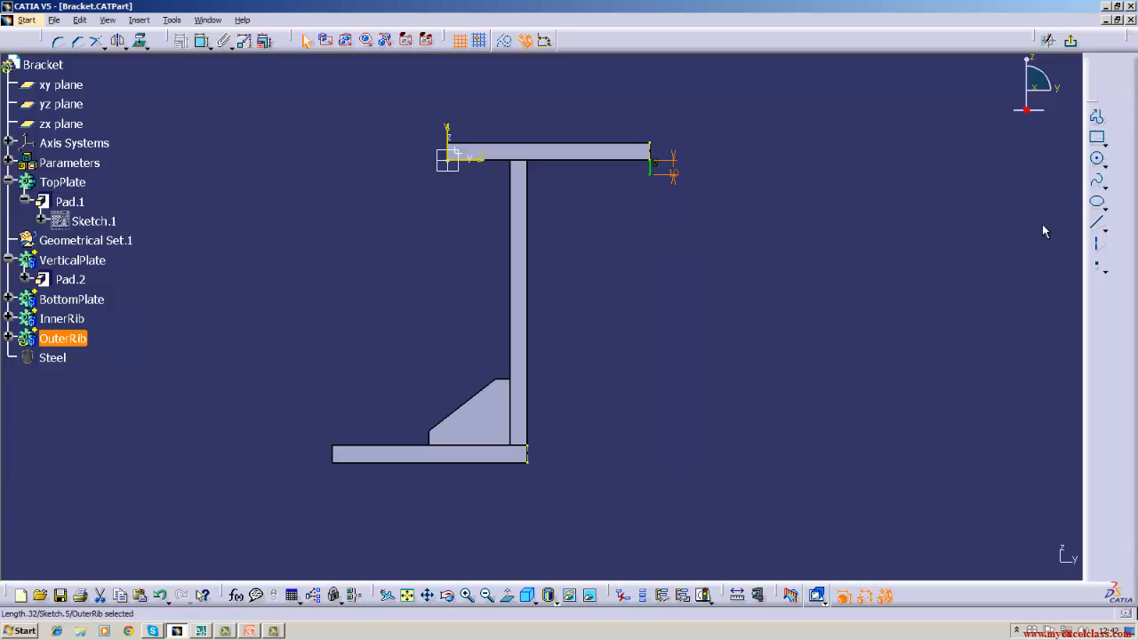
Draw a horizontal line about 22 mm outward from the bottom plate's upper corner beside the vertical plate
{"action": "left_click", "coordinate": [201, 631]}
{"action": "left_click", "coordinate": [1097, 222]}
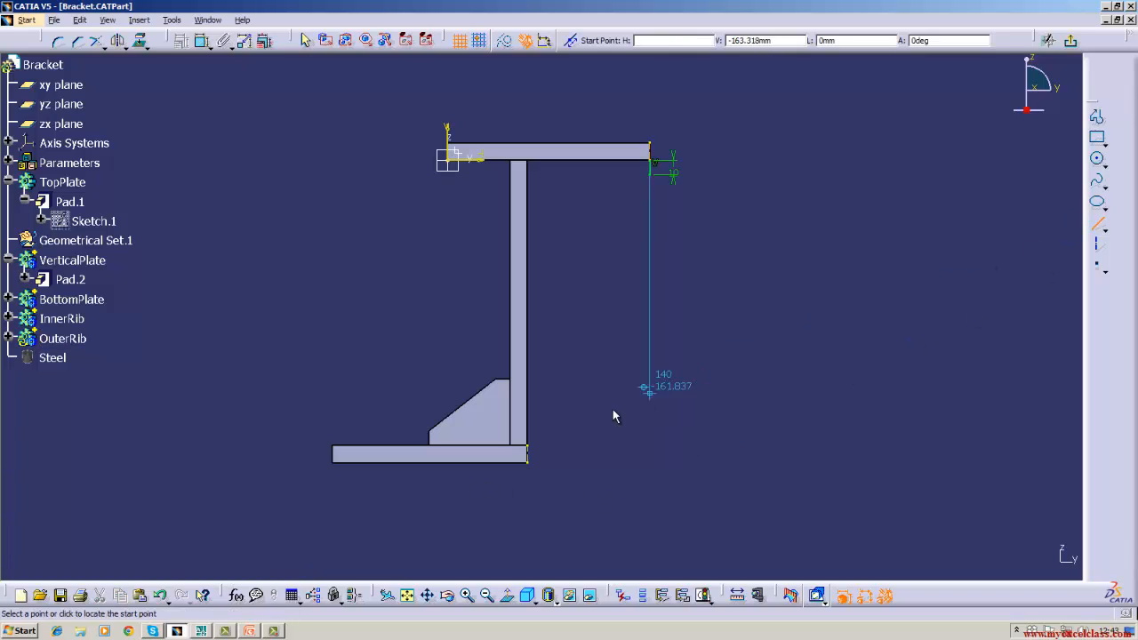
{"action": "left_click", "coordinate": [529, 448]}
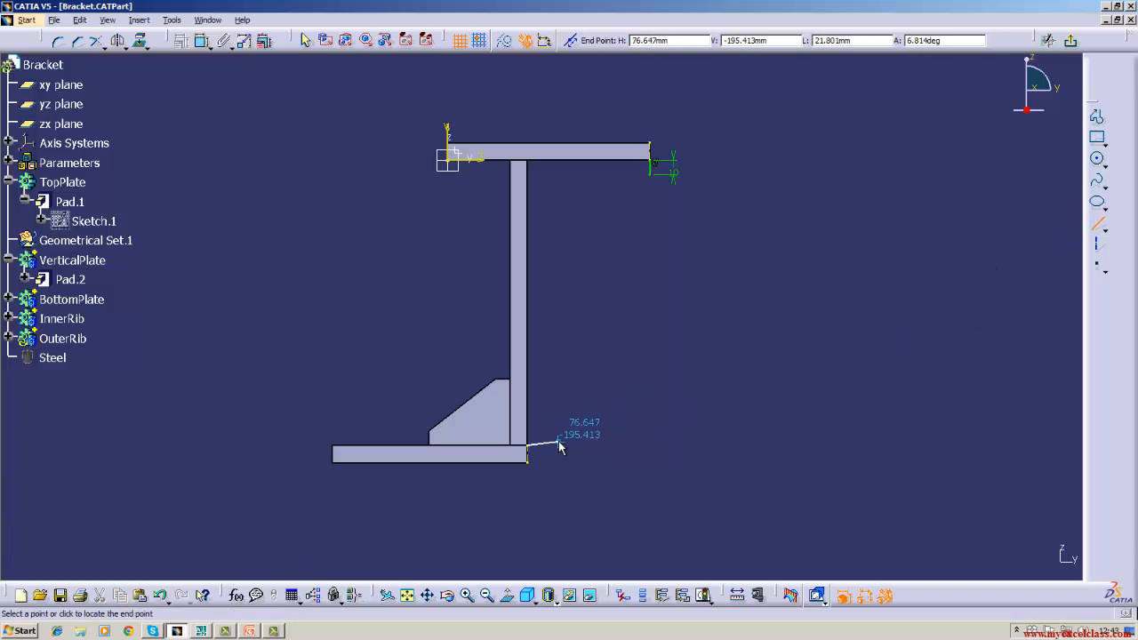
{"action": "left_click", "coordinate": [559, 446]}
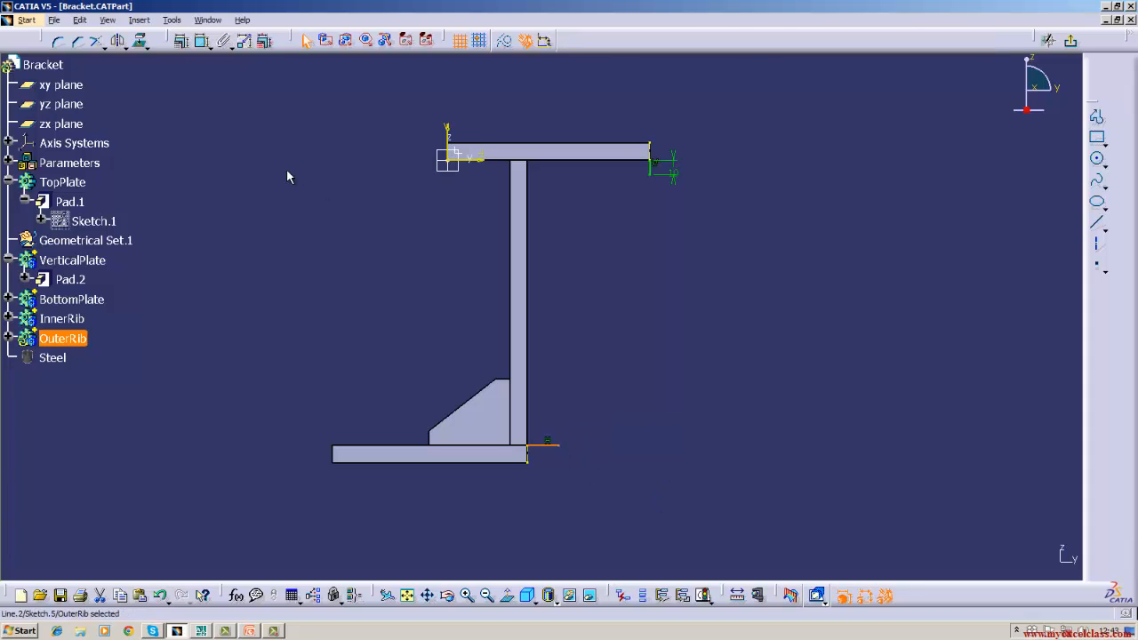
Dimension the short horizontal line at the bottom plate and set its length to 10 mm
{"action": "left_click", "coordinate": [201, 41]}
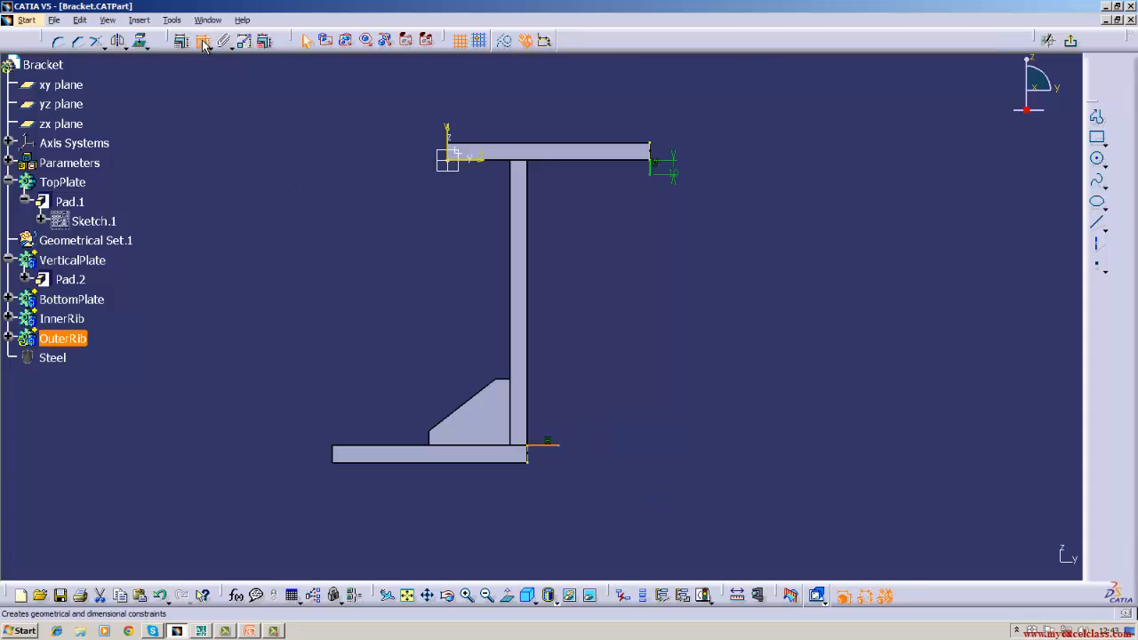
{"action": "left_click", "coordinate": [604, 483]}
{"action": "double_click", "coordinate": [603, 478]}
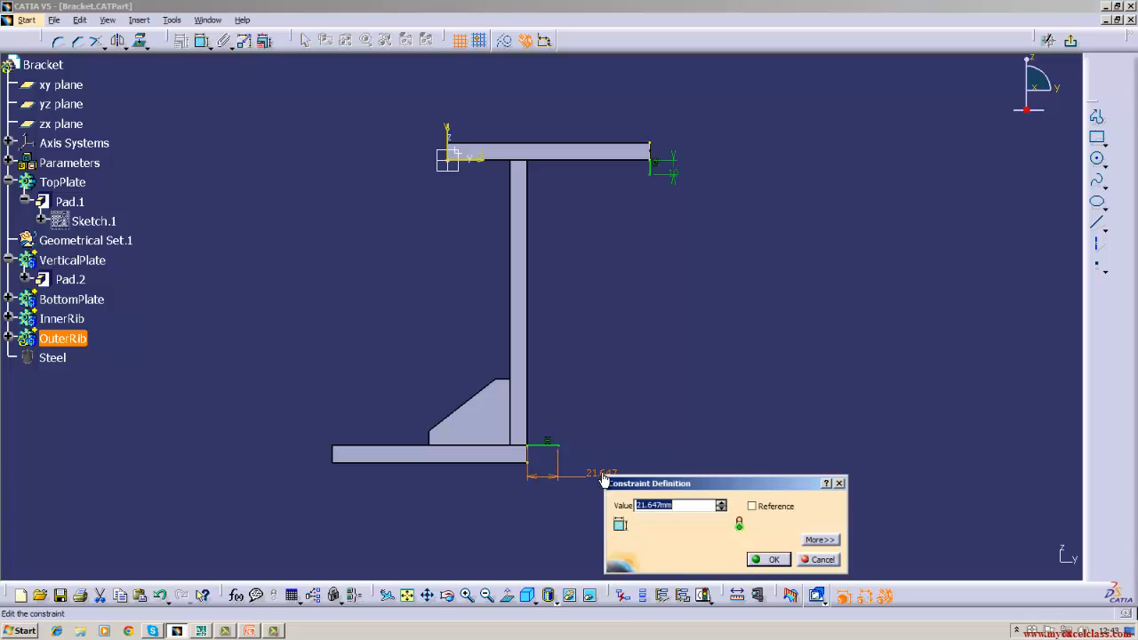
{"action": "key", "text": "Return"}
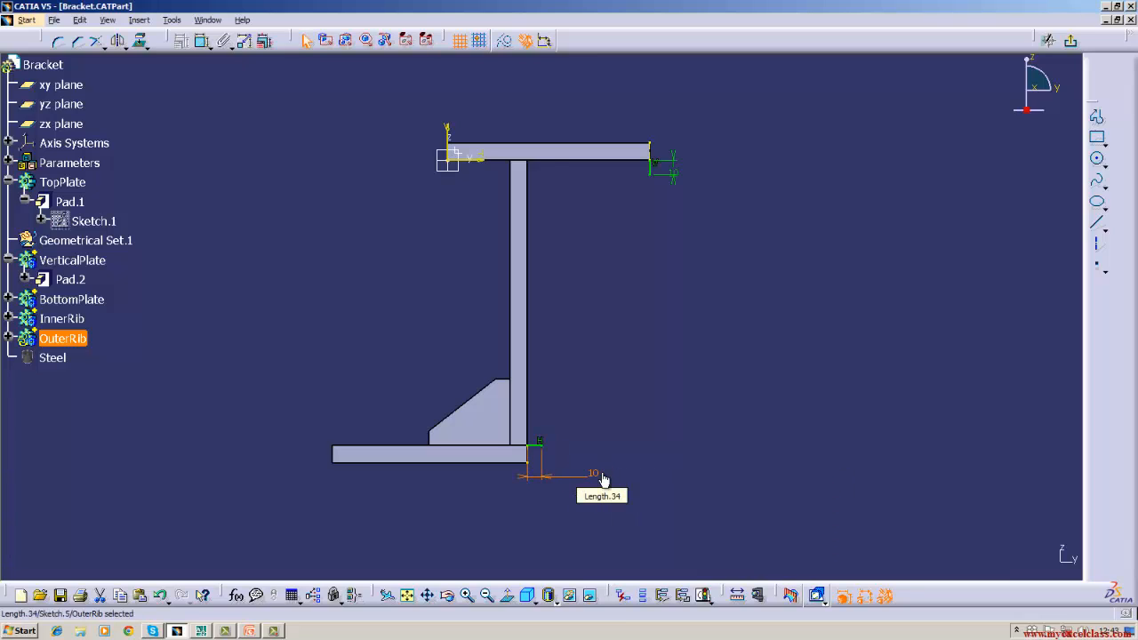
Draw the rib's slanted edge from the lower end of the short vertical line to the outer end of the short horizontal line
{"action": "left_click", "coordinate": [1096, 222]}
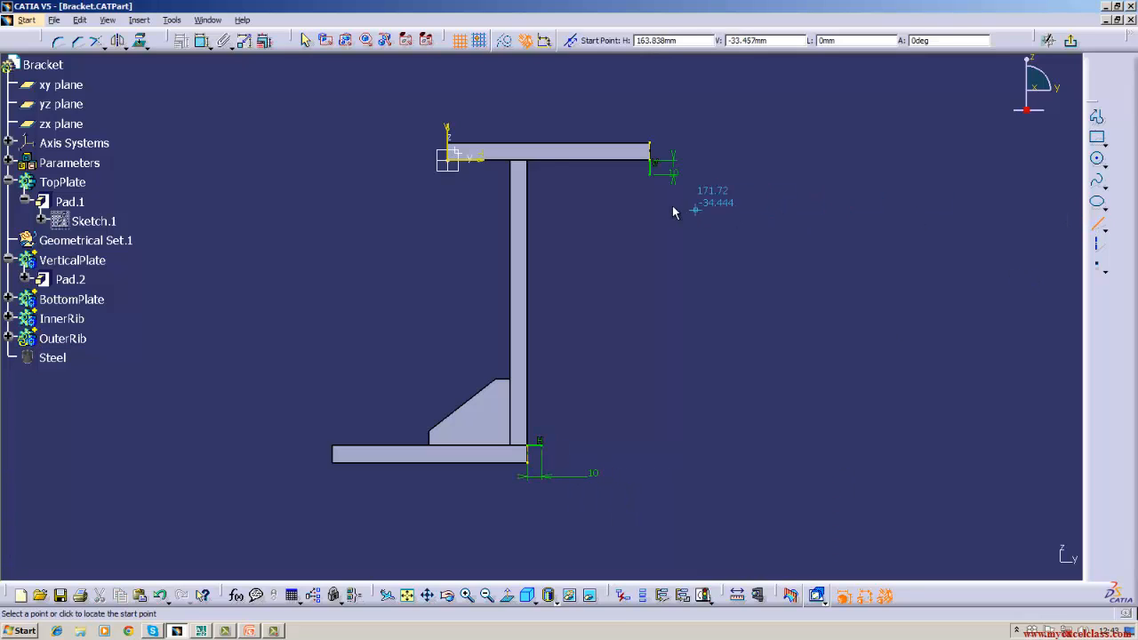
{"action": "left_click", "coordinate": [650, 172]}
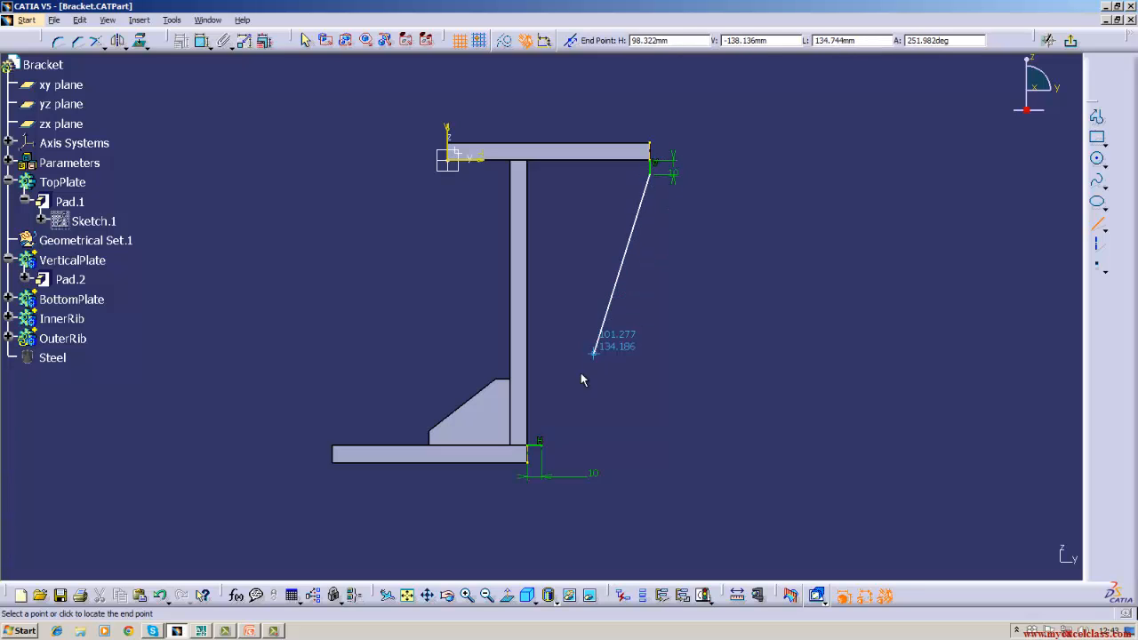
{"action": "left_click", "coordinate": [546, 449]}
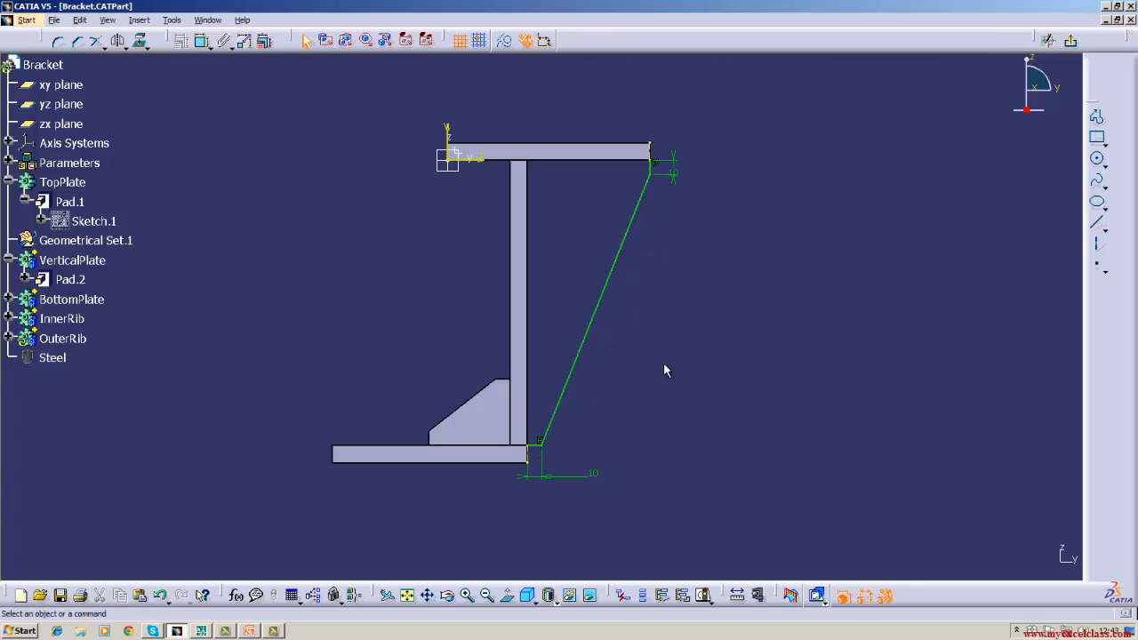
Draw a horizontal line from the top plate's lower outer corner along its underside, extending past the plate's opposite end
{"action": "left_click", "coordinate": [1096, 222]}
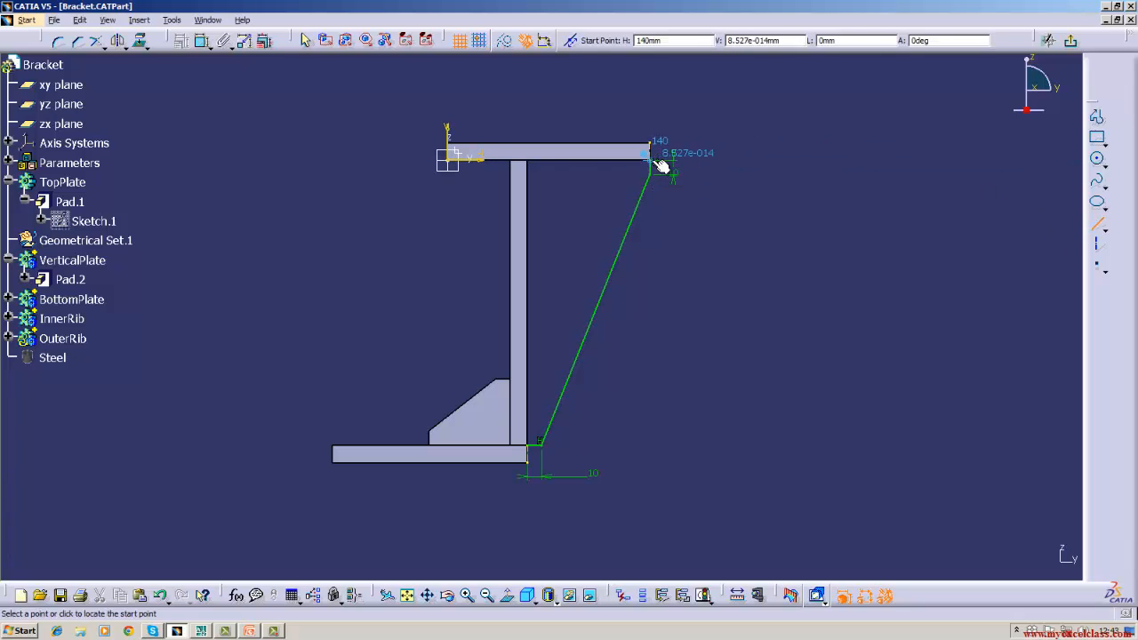
{"action": "left_click", "coordinate": [653, 164]}
{"action": "left_click", "coordinate": [370, 160]}
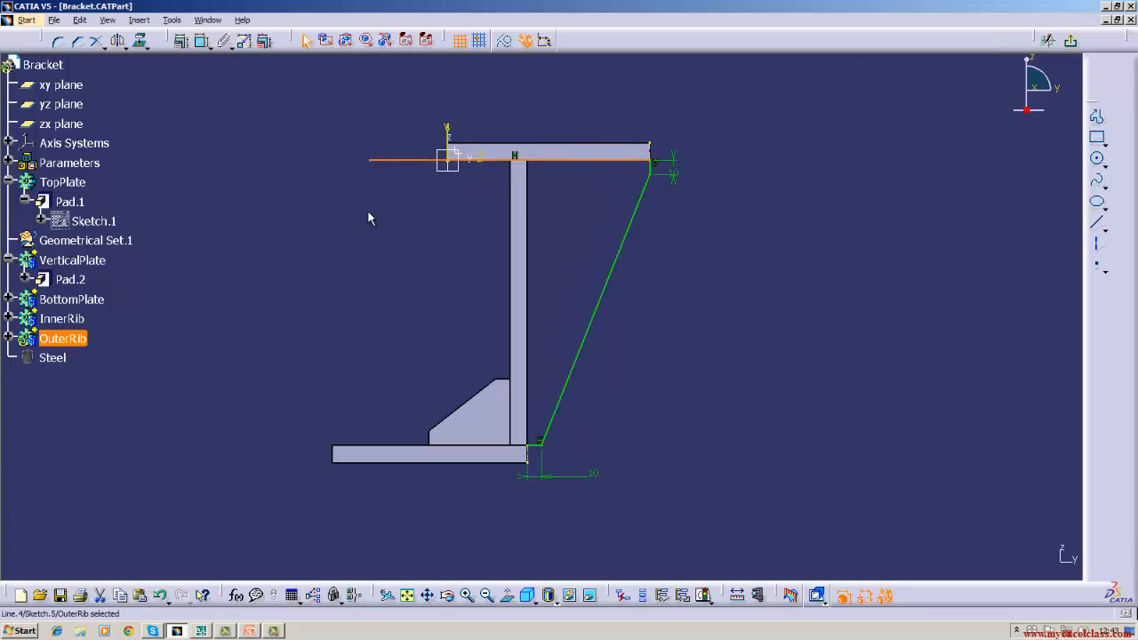
{"action": "left_click", "coordinate": [956, 271]}
Draw a vertical line from the bottom plate's upper corner along the vertical plate's outer face, extending above the top plate
{"action": "left_click", "coordinate": [1096, 223]}
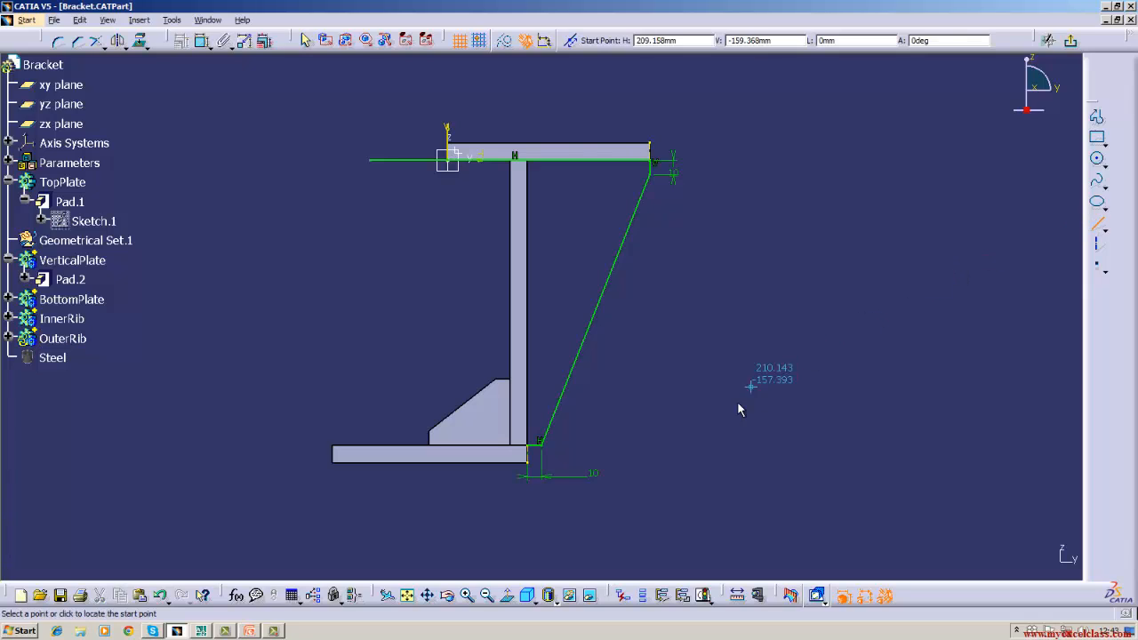
{"action": "left_click", "coordinate": [528, 443]}
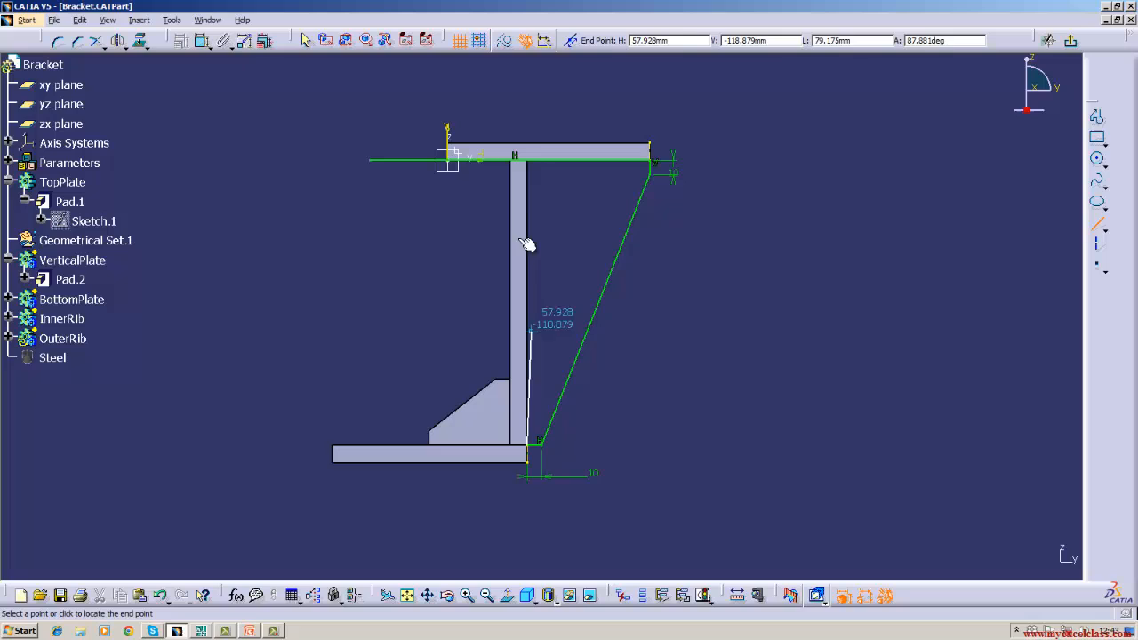
{"action": "left_click", "coordinate": [527, 120]}
{"action": "left_click", "coordinate": [696, 82]}
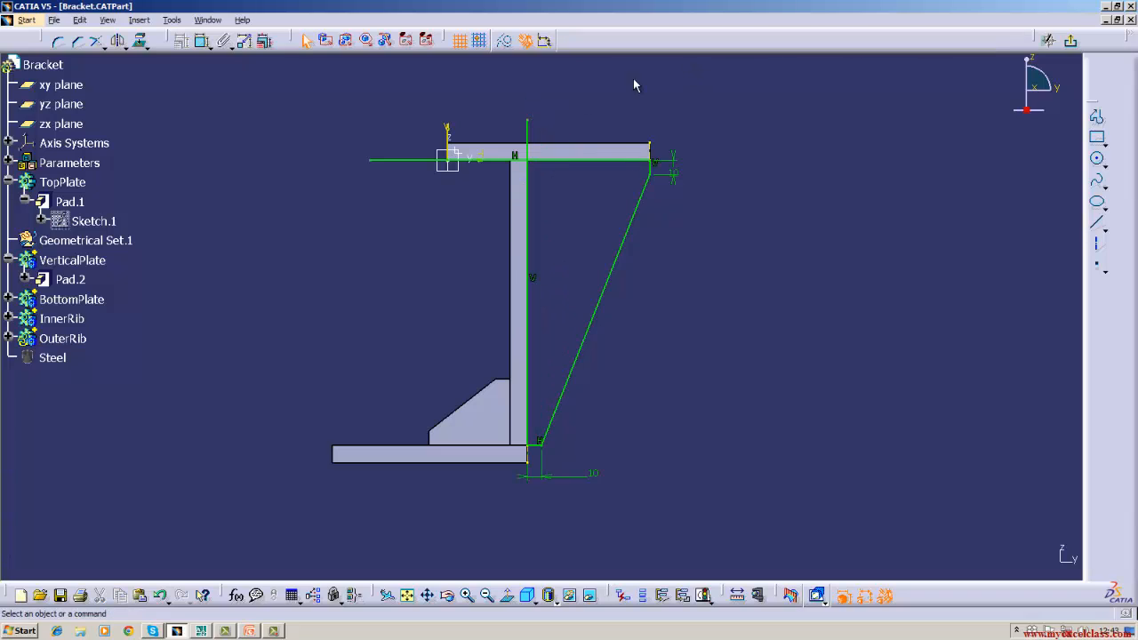
Trim the long vertical and horizontal lines to each other at their intersection to close the rib profile
{"action": "left_click", "coordinate": [42, 65]}
{"action": "left_click", "coordinate": [98, 43]}
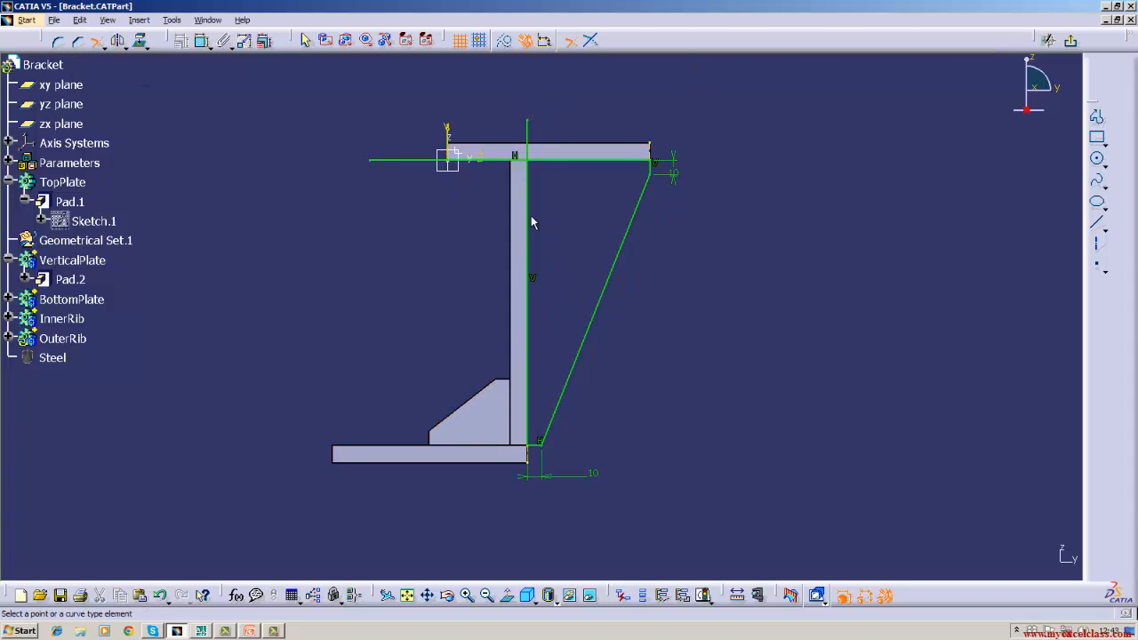
{"action": "left_click", "coordinate": [531, 184]}
{"action": "left_click", "coordinate": [536, 161]}
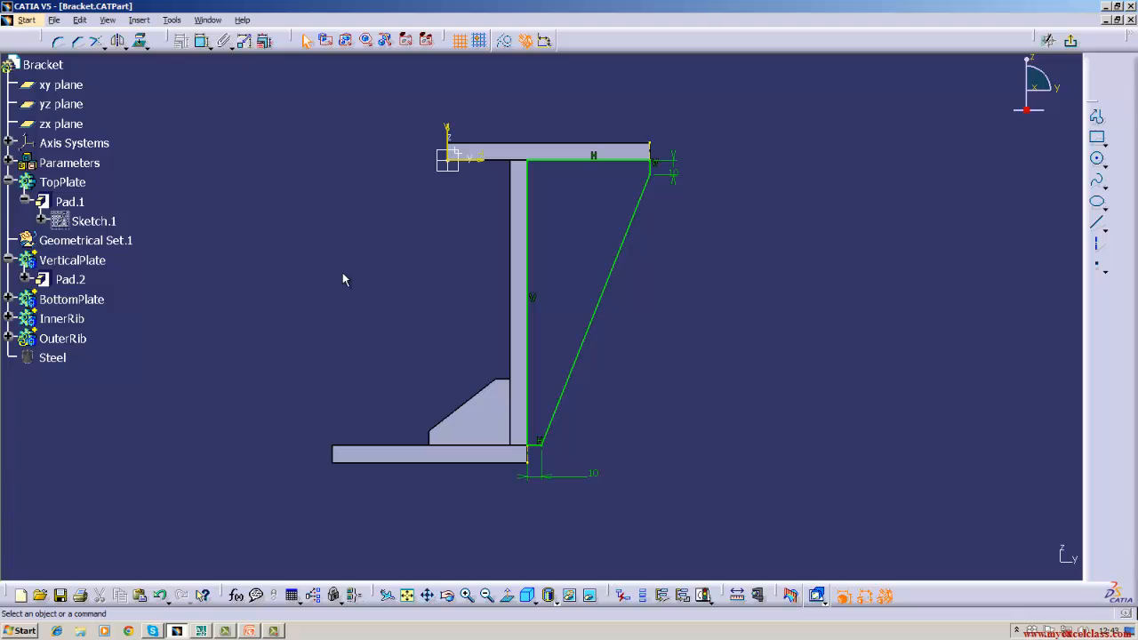
Exit the sketch, check the rib thickness in AutoCAD, and pad the outer rib profile in CATIA with a length of 6 mm and mirrored extent
{"action": "left_click", "coordinate": [1072, 44]}
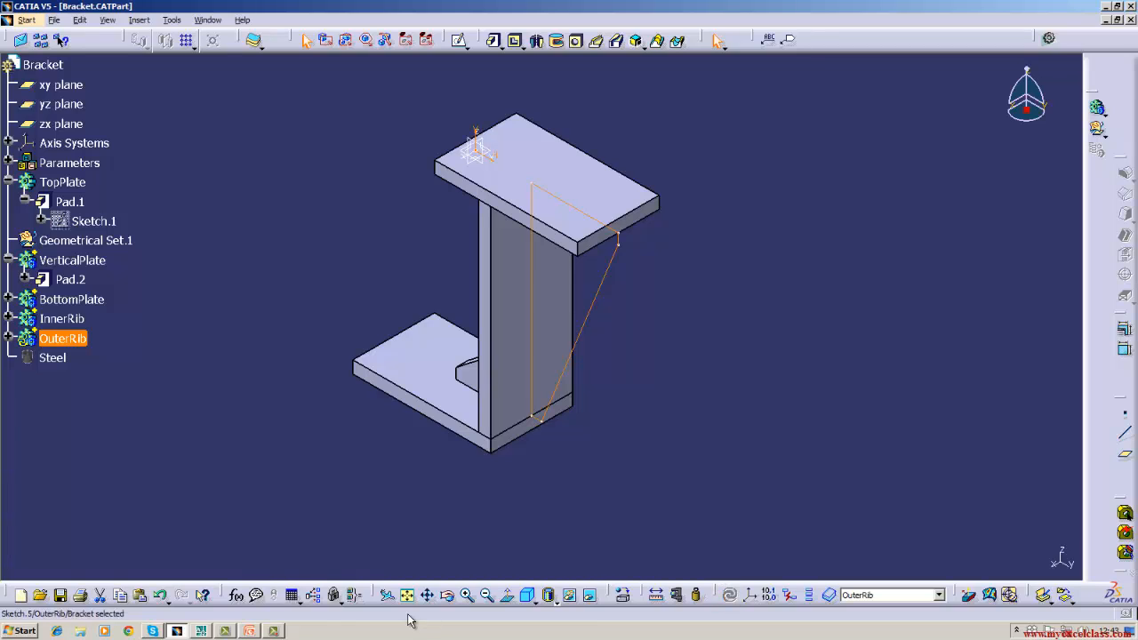
{"action": "left_click", "coordinate": [494, 41]}
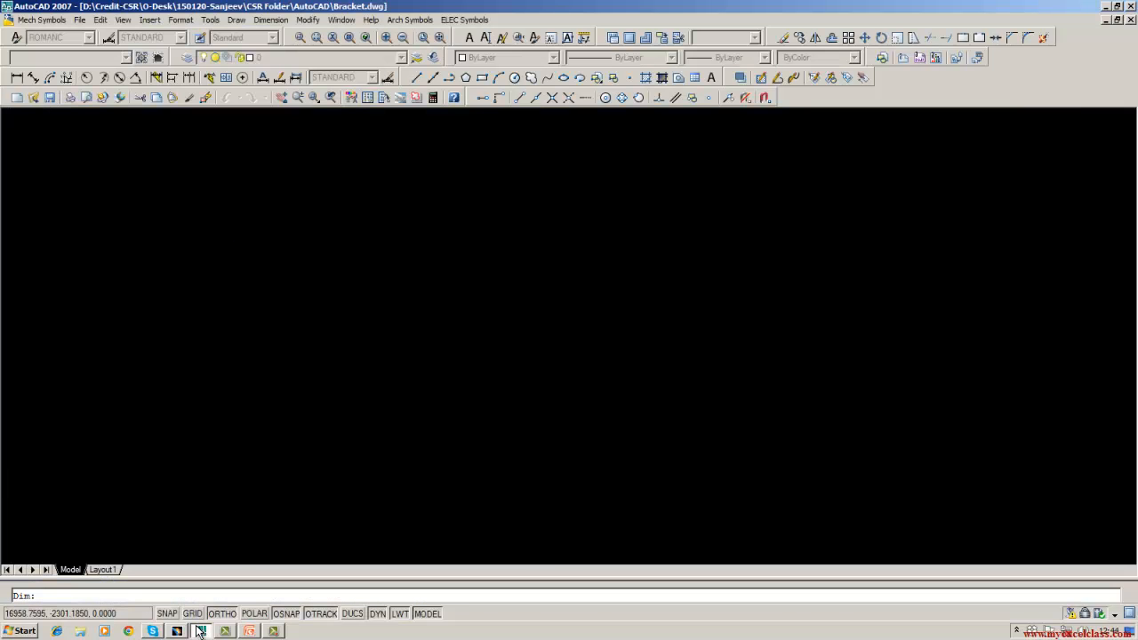
{"action": "left_click", "coordinate": [201, 631]}
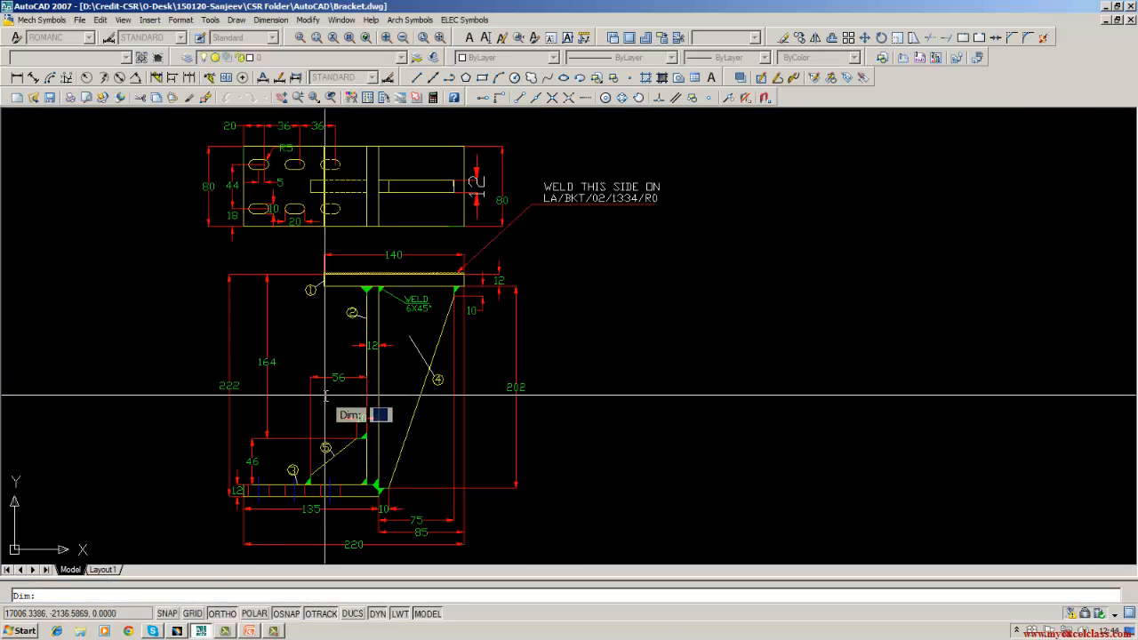
{"action": "left_click", "coordinate": [177, 631]}
{"action": "left_click", "coordinate": [483, 248]}
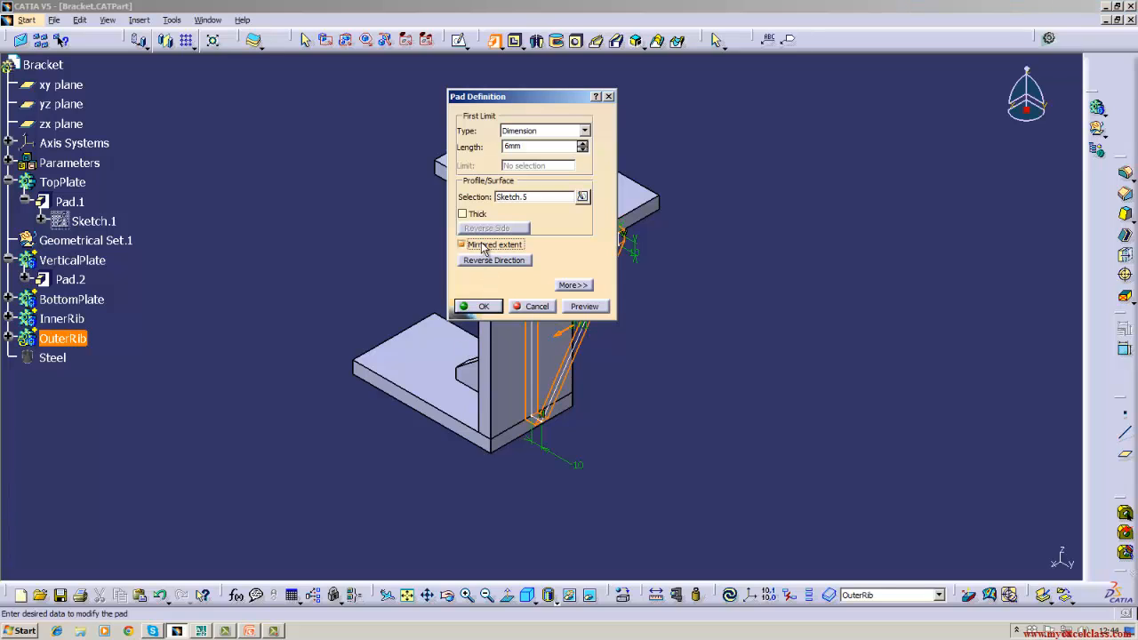
{"action": "left_click", "coordinate": [480, 307]}
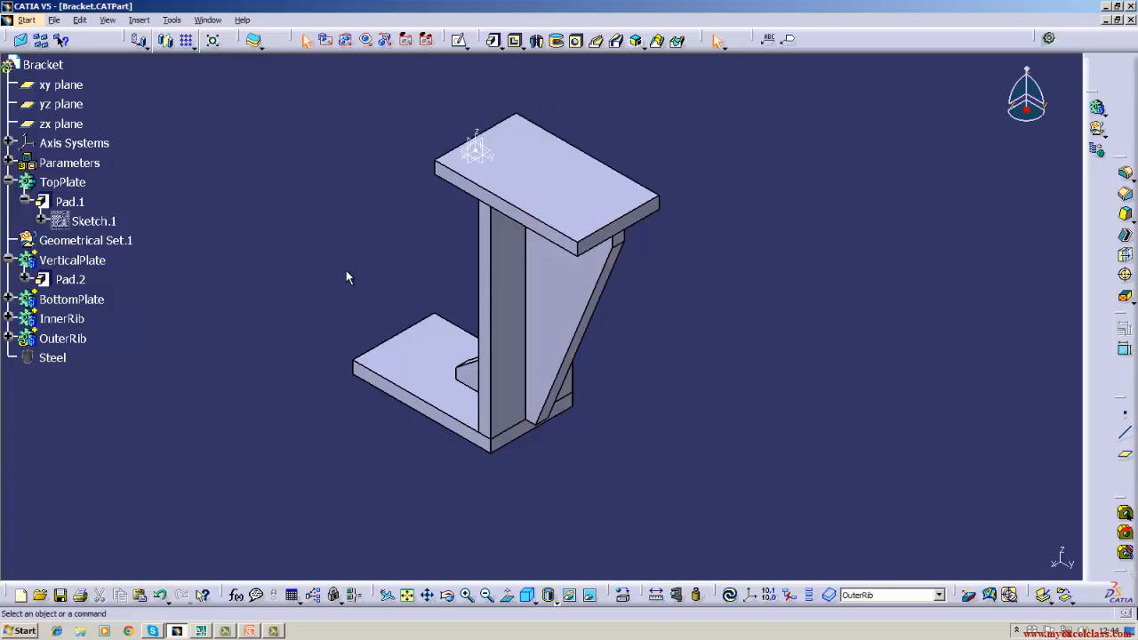
Save the Bracket part, reset it to the isometric view, and collapse the TopPlate body in the specification tree
{"action": "left_click", "coordinate": [54, 20]}
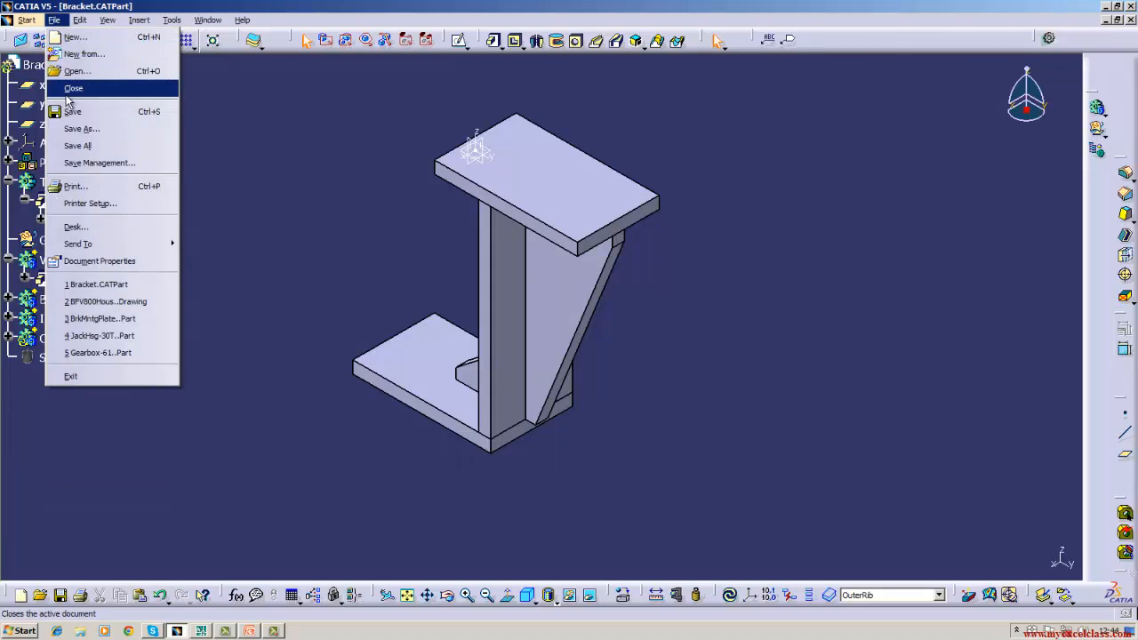
{"action": "left_click", "coordinate": [69, 109]}
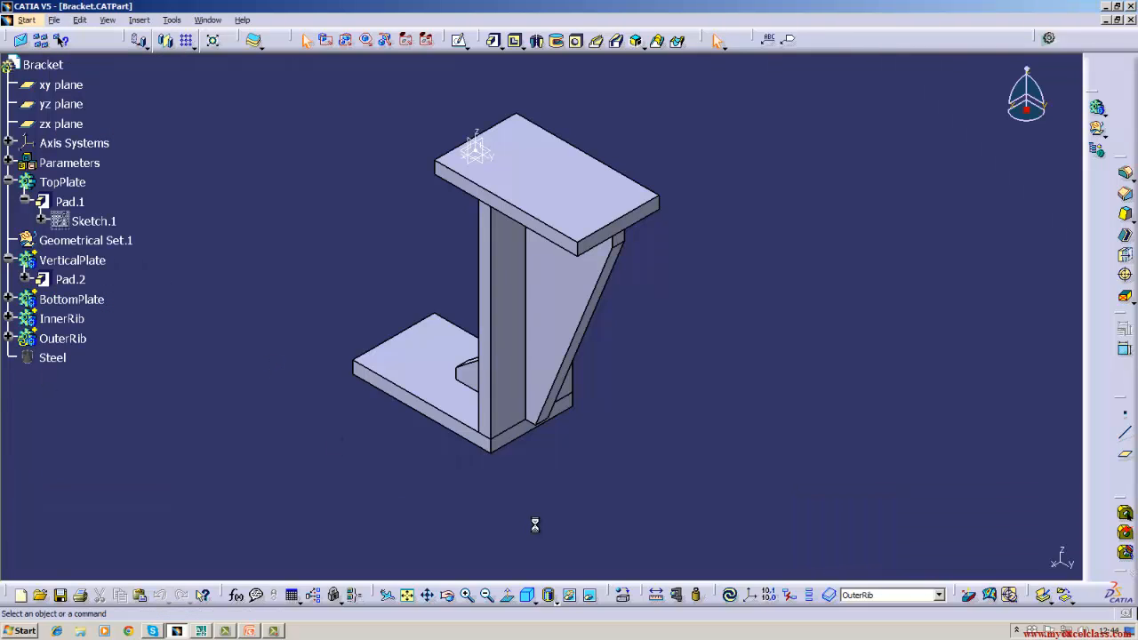
{"action": "left_click", "coordinate": [447, 594]}
{"action": "left_click_drag", "start_coordinate": [393, 480], "coordinate": [427, 497]}
{"action": "left_click", "coordinate": [529, 596]}
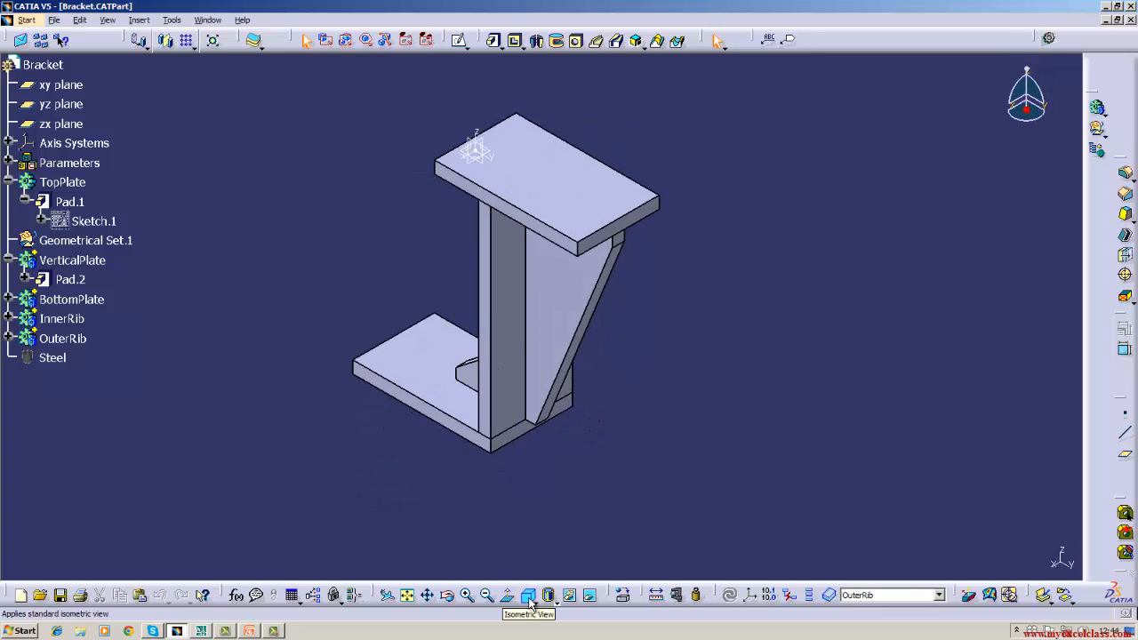
{"action": "left_click", "coordinate": [8, 183]}
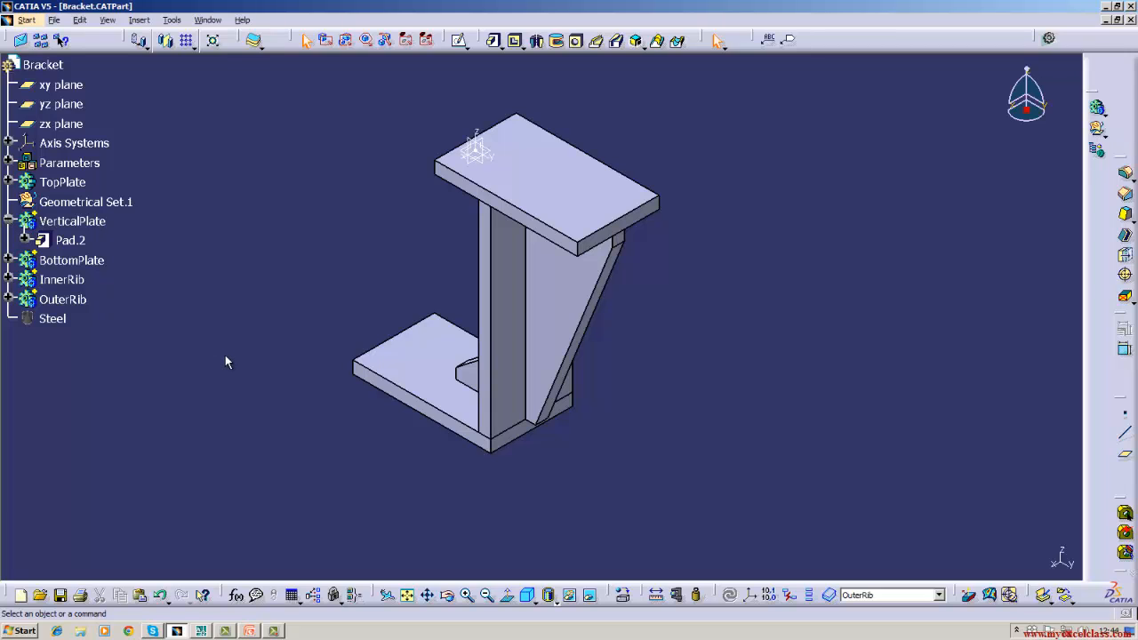
Switch to AutoCAD and examine the slot sizes, spacing and edge distances for the bottom plate, comparing them with the CATIA model
{"action": "left_click", "coordinate": [202, 631]}
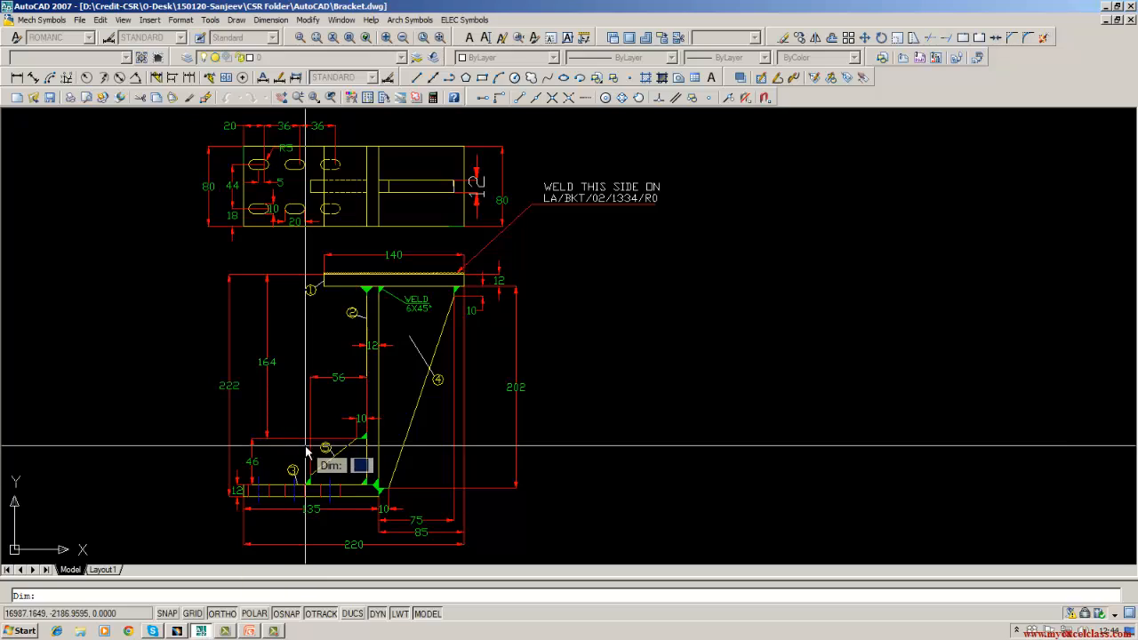
{"action": "middle_click_drag", "start_coordinate": [309, 377], "coordinate": [349, 312]}
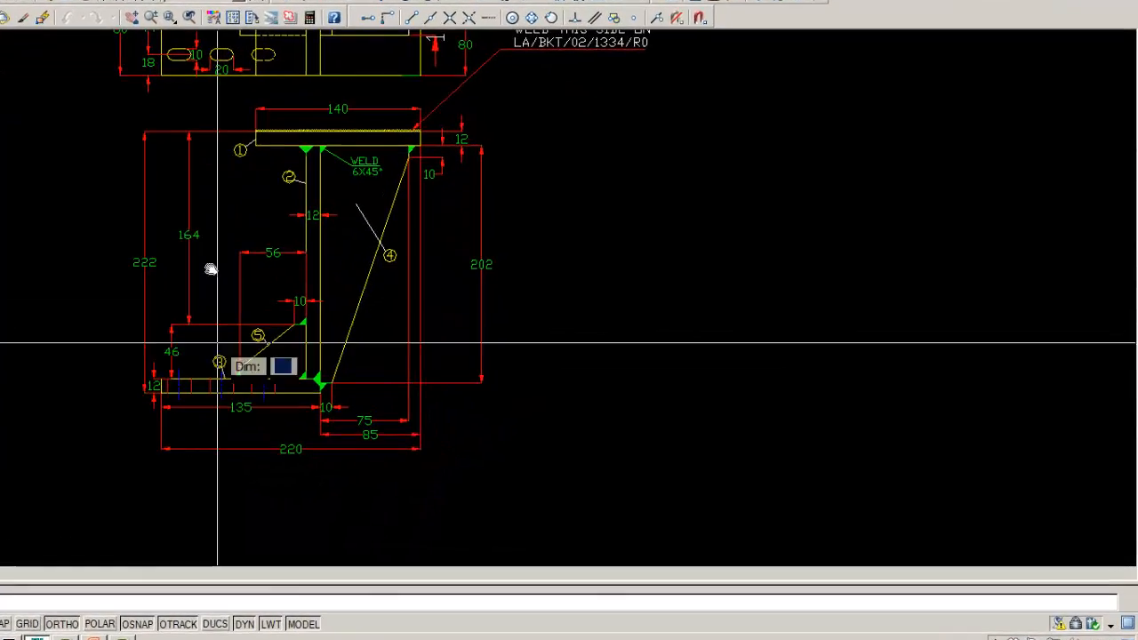
{"action": "middle_click_drag", "start_coordinate": [209, 243], "coordinate": [186, 319]}
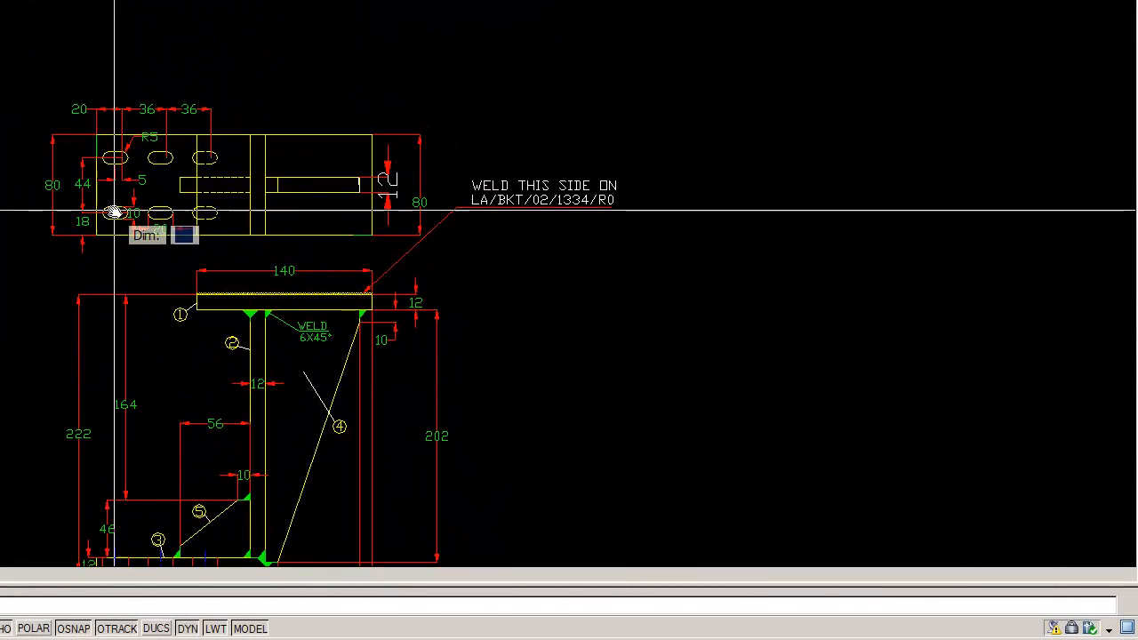
{"action": "scroll", "coordinate": [114, 212], "scroll_direction": "up", "scroll_amount": 3}
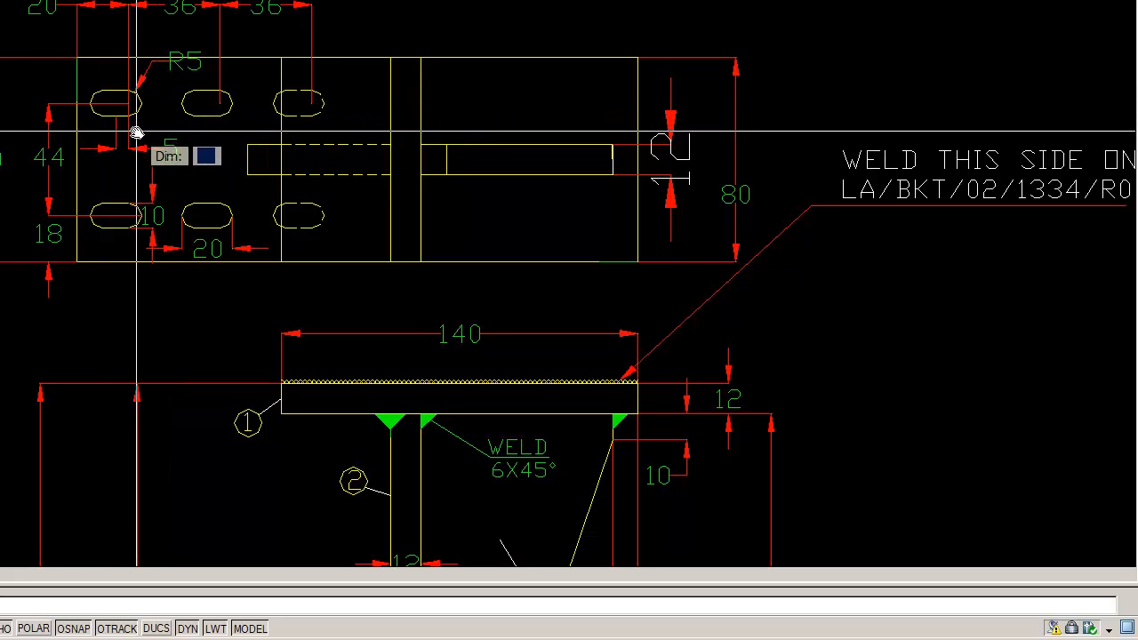
{"action": "middle_click_drag", "start_coordinate": [109, 190], "coordinate": [103, 303]}
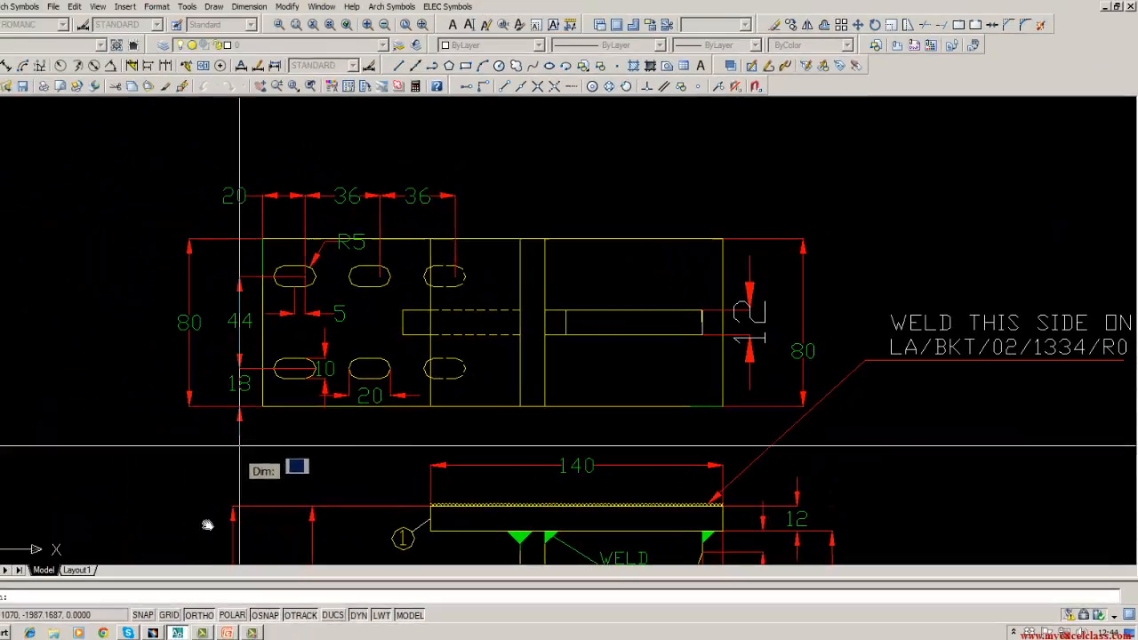
{"action": "left_click", "coordinate": [179, 631]}
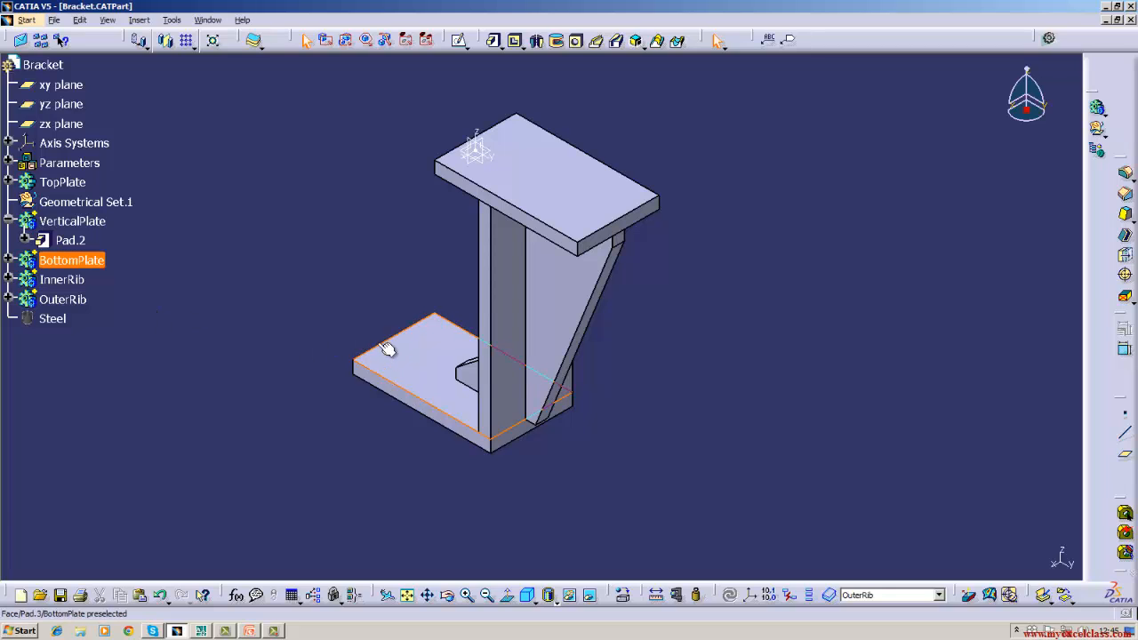
{"action": "left_click", "coordinate": [202, 629]}
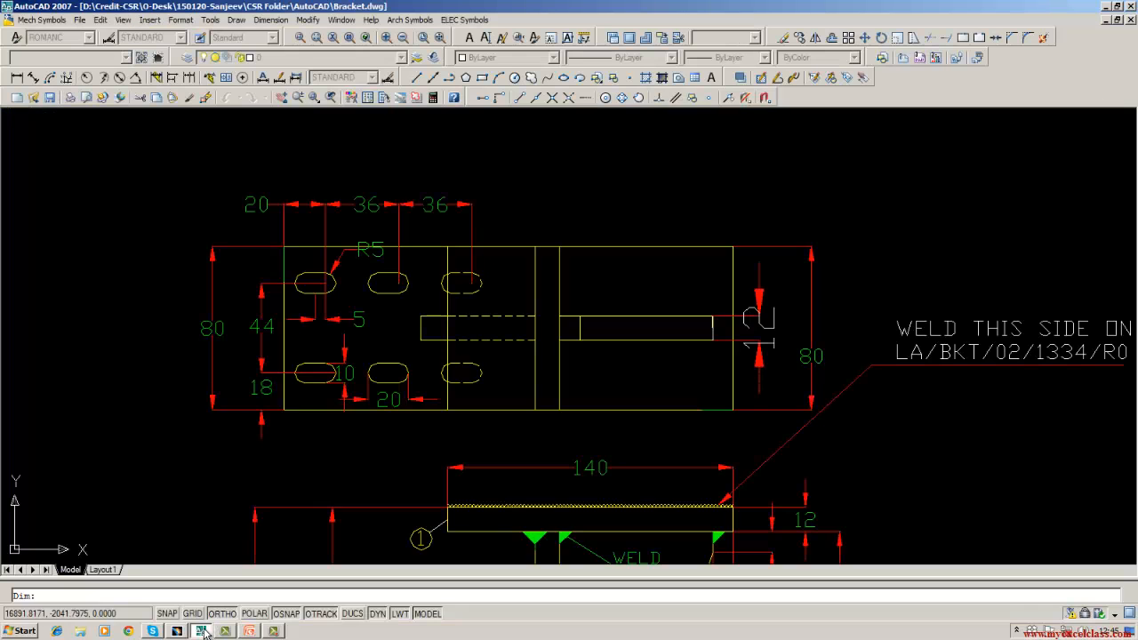
{"action": "middle_click_drag", "start_coordinate": [299, 457], "coordinate": [331, 311]}
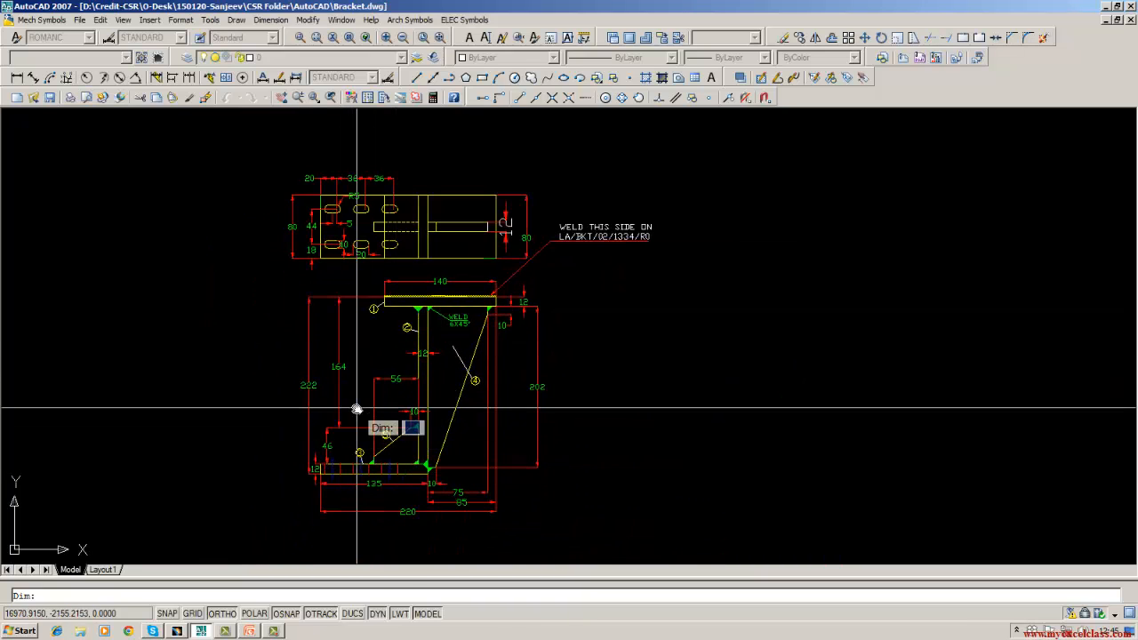
{"action": "left_click", "coordinate": [177, 630]}
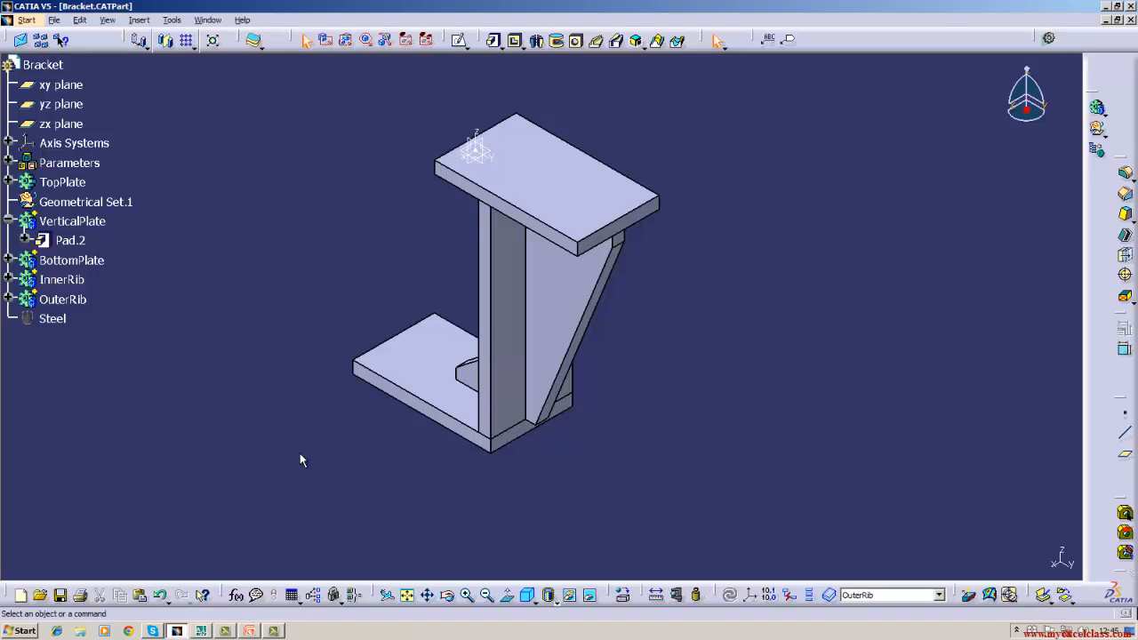
Define BottomPlate as the in-work object and open a new sketch on the xy plane
{"action": "right_click", "coordinate": [93, 260]}
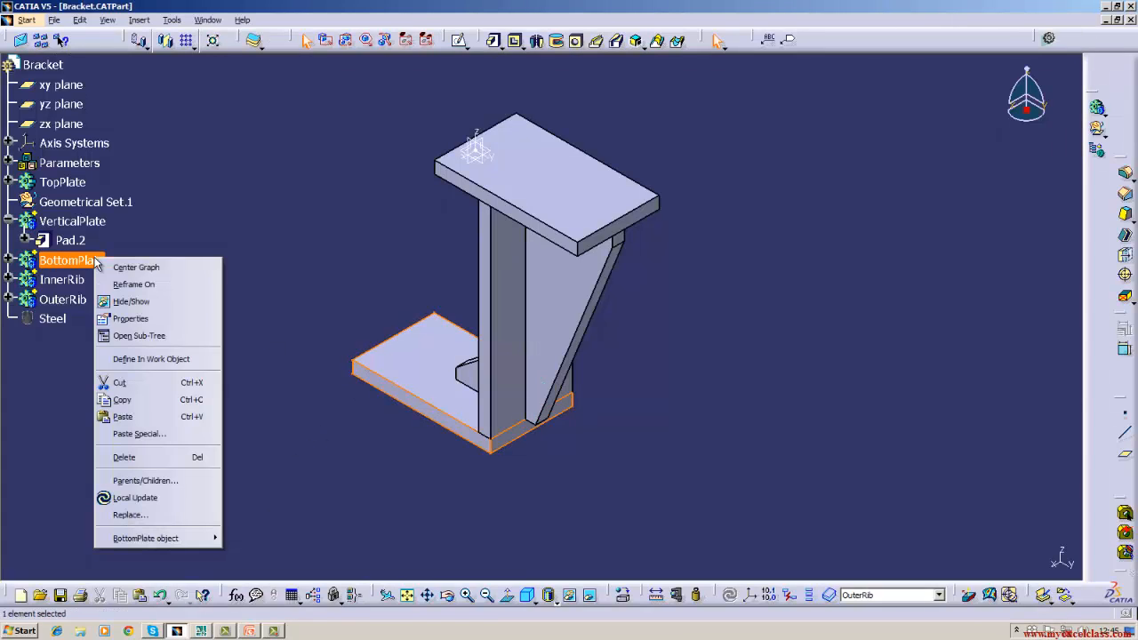
{"action": "left_click", "coordinate": [122, 359]}
{"action": "left_click", "coordinate": [176, 363]}
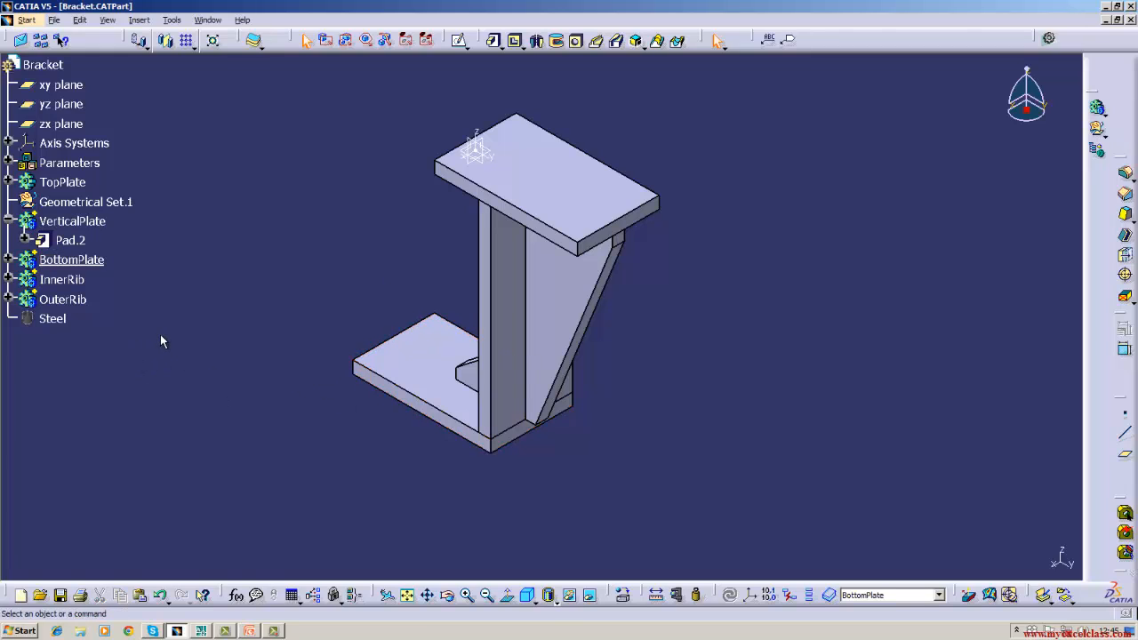
{"action": "left_click", "coordinate": [85, 87]}
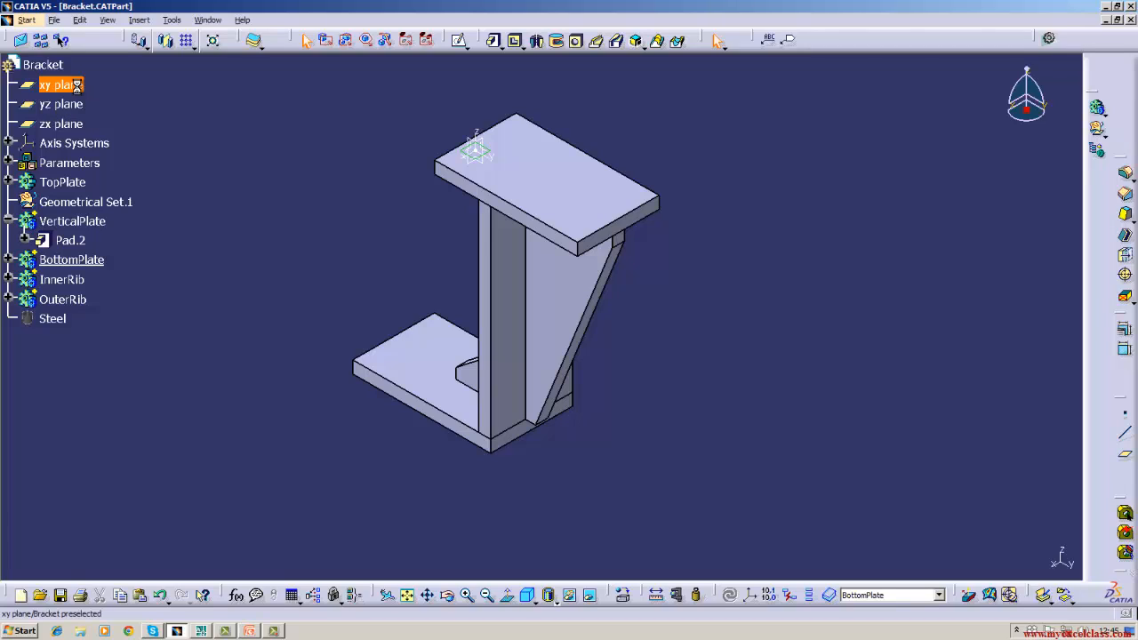
{"action": "left_click", "coordinate": [460, 42]}
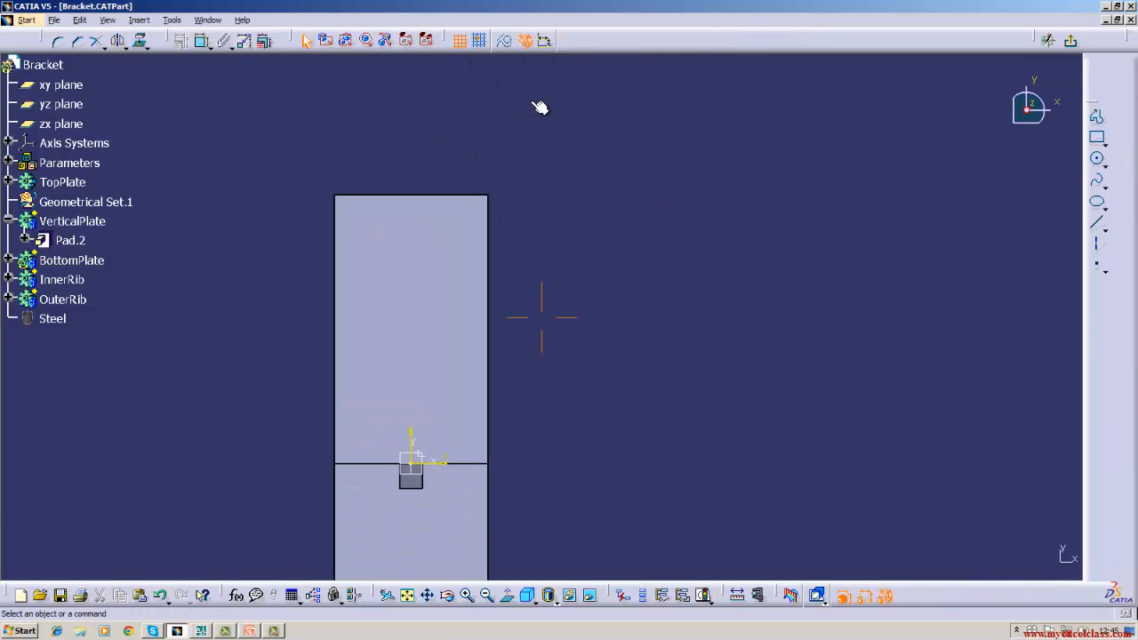
{"action": "middle_click_drag", "start_coordinate": [560, 308], "coordinate": [575, 157]}
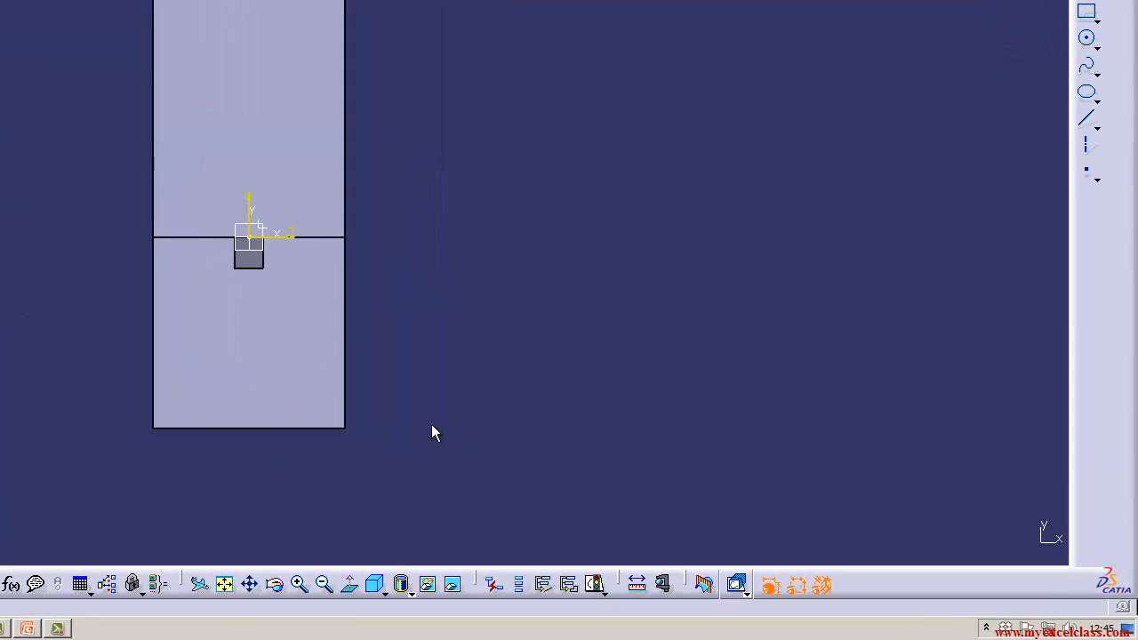
Try the wireframe display on the model and return to the shaded display with edges
{"action": "left_click", "coordinate": [385, 590]}
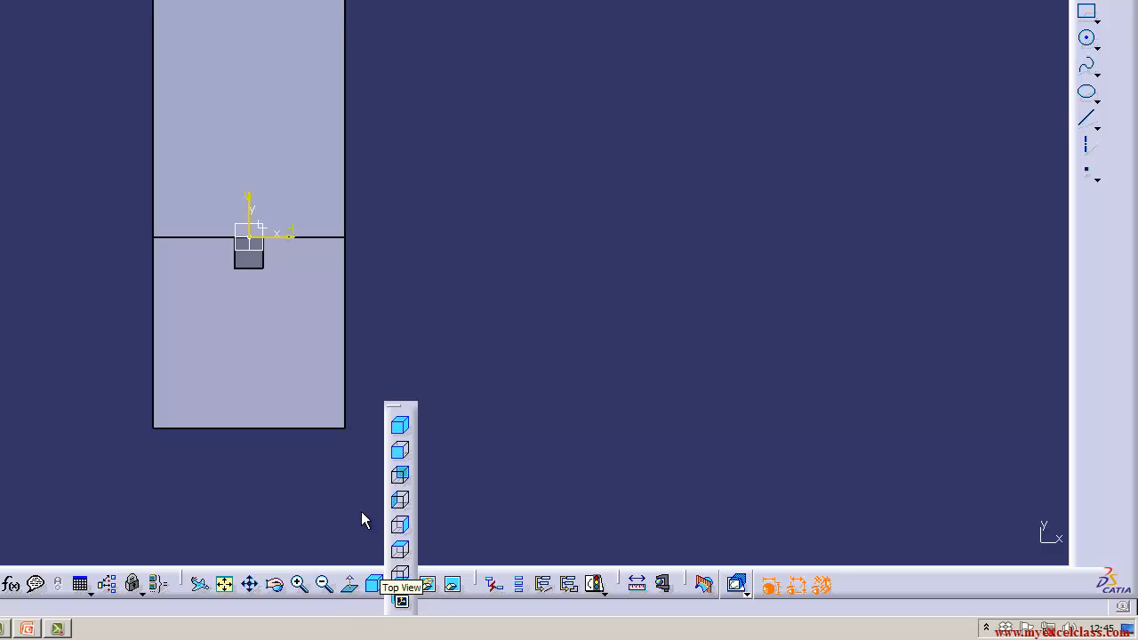
{"action": "left_click", "coordinate": [411, 589]}
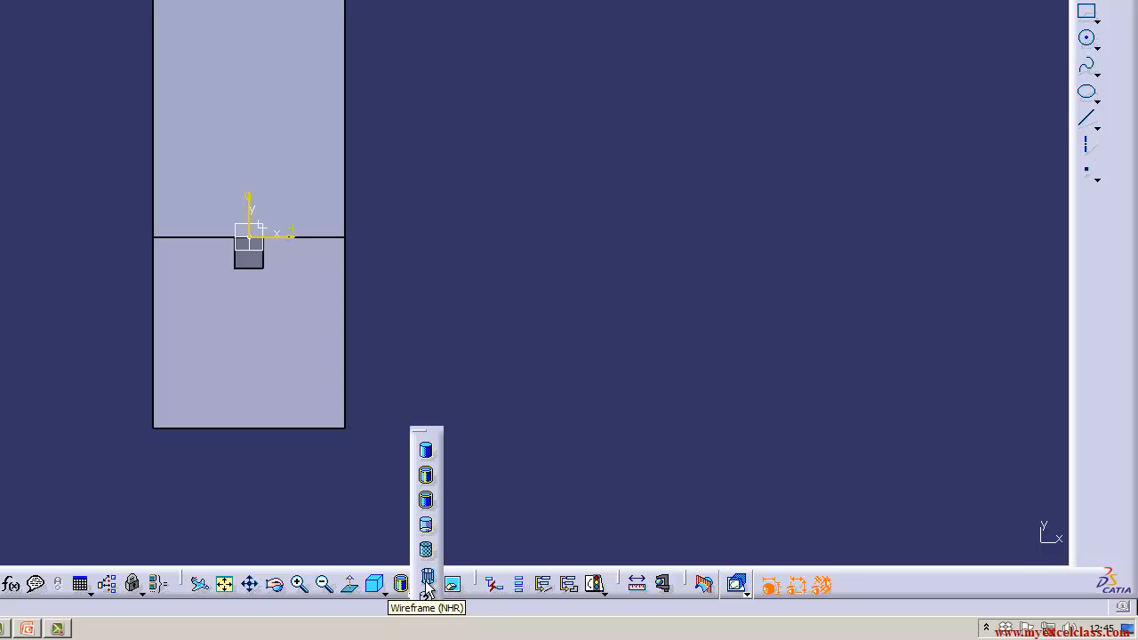
{"action": "left_click", "coordinate": [427, 583]}
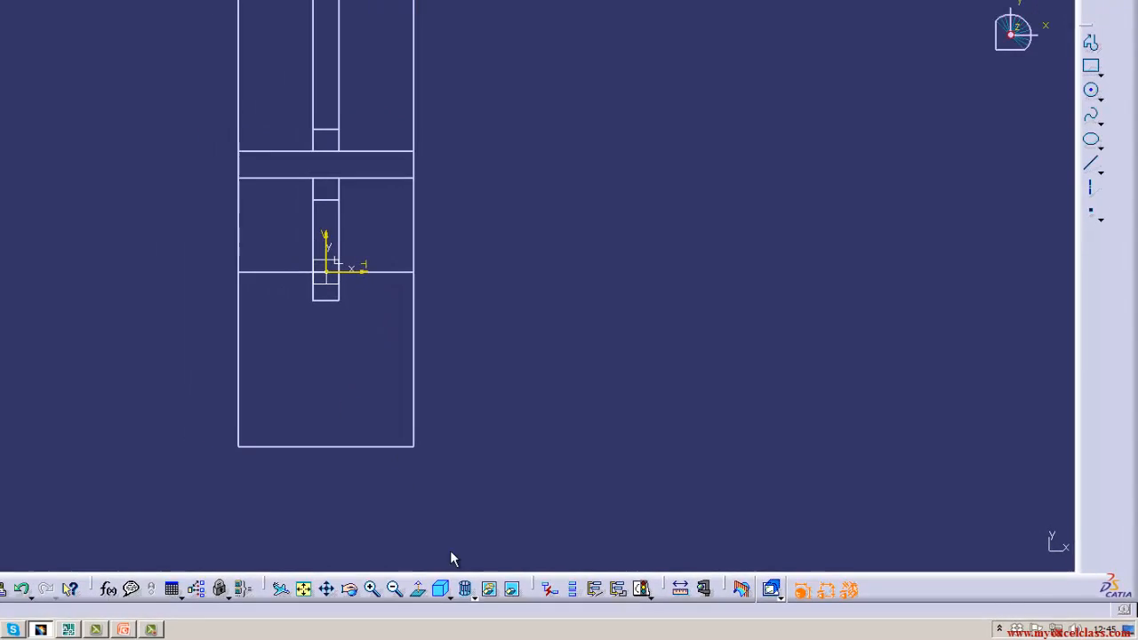
{"action": "left_click", "coordinate": [466, 590]}
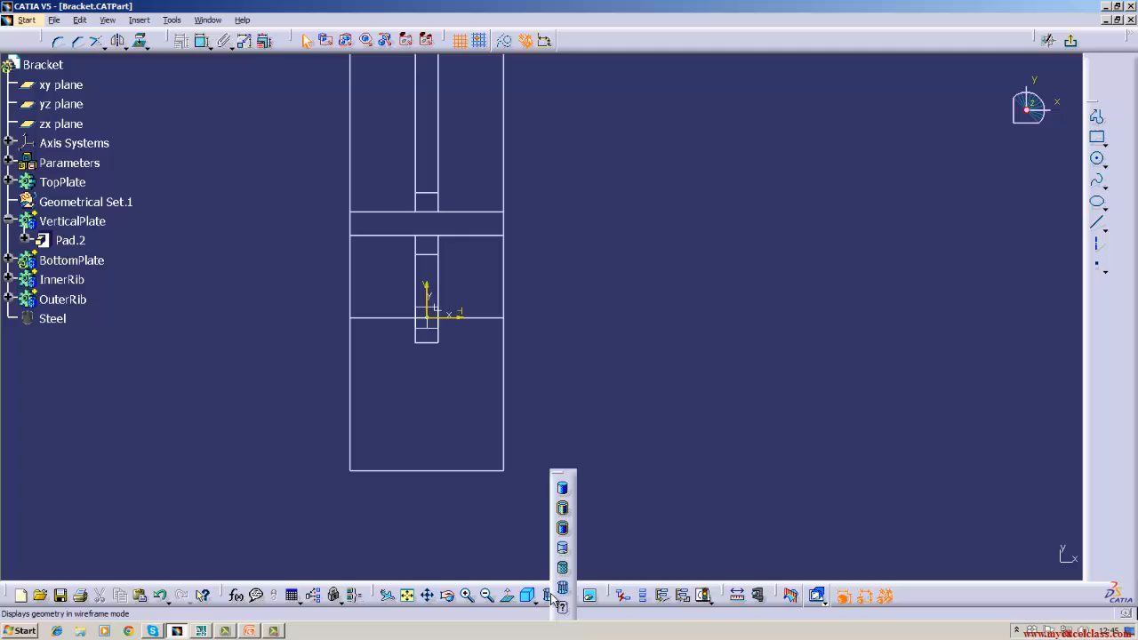
{"action": "left_click", "coordinate": [564, 529]}
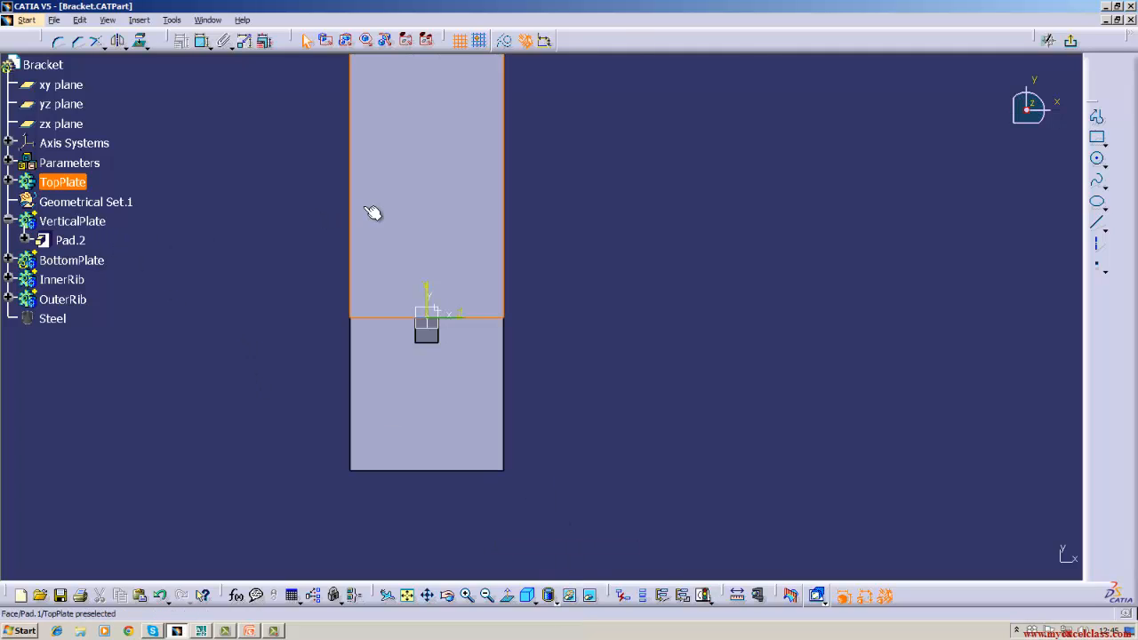
Hide the TopPlate body to expose the bottom plate, and check the slot layout in the AutoCAD drawing
{"action": "right_click", "coordinate": [84, 182]}
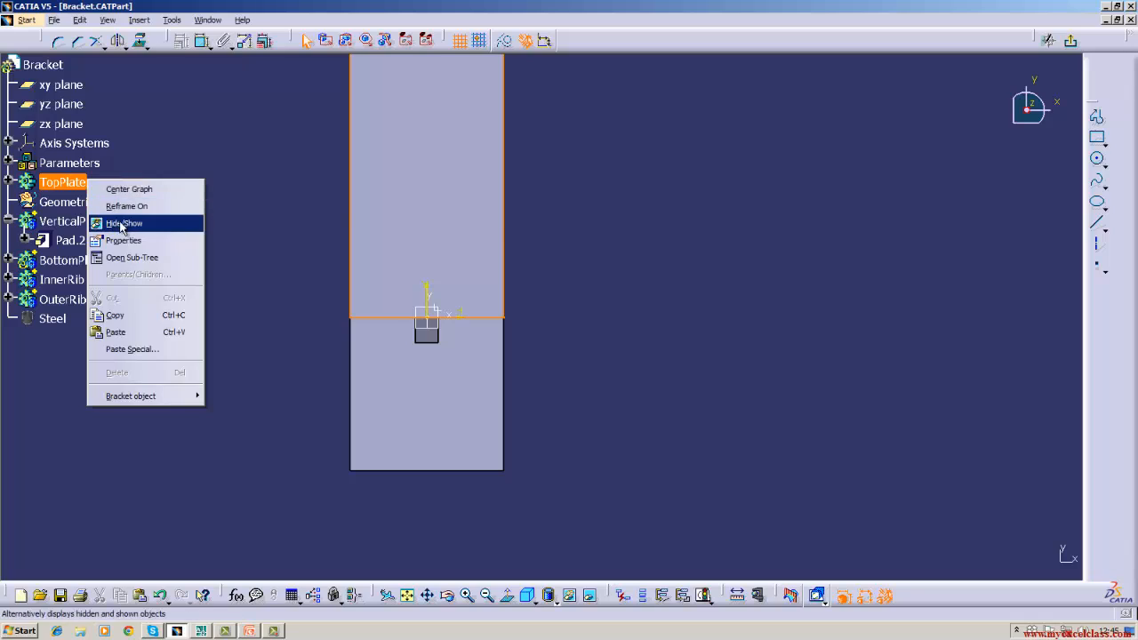
{"action": "left_click", "coordinate": [123, 223]}
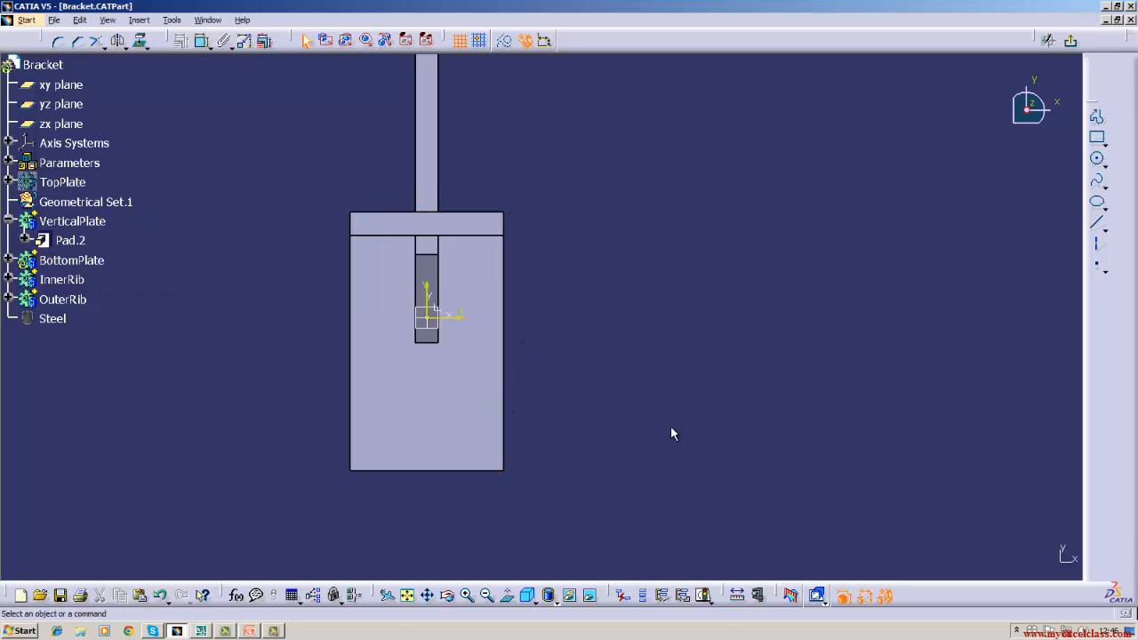
{"action": "left_click", "coordinate": [201, 631]}
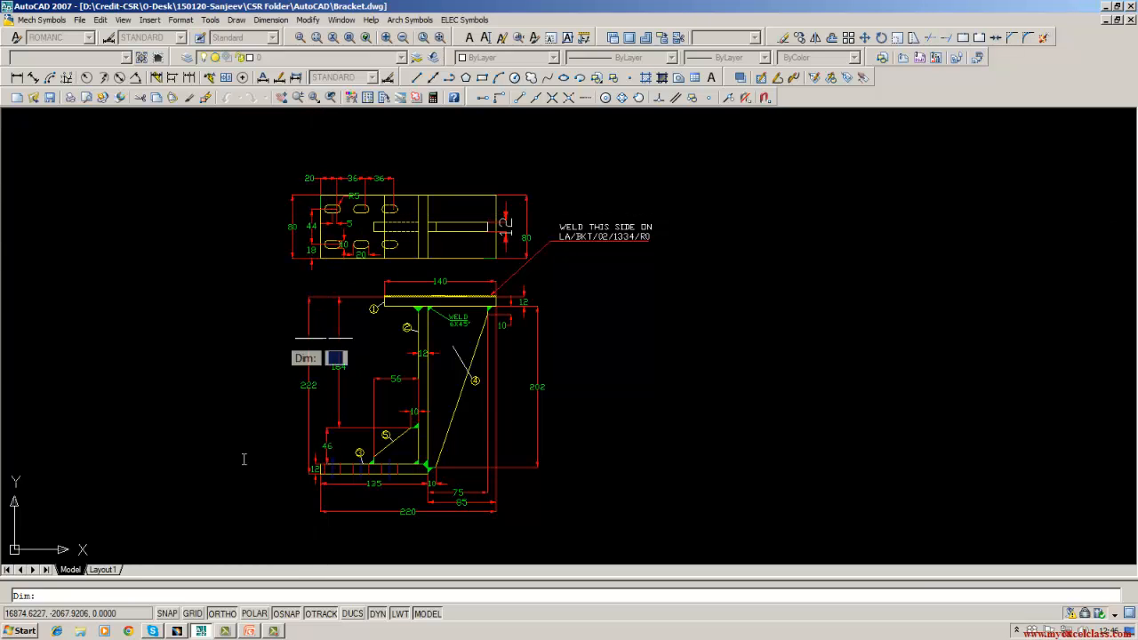
{"action": "left_click", "coordinate": [178, 631]}
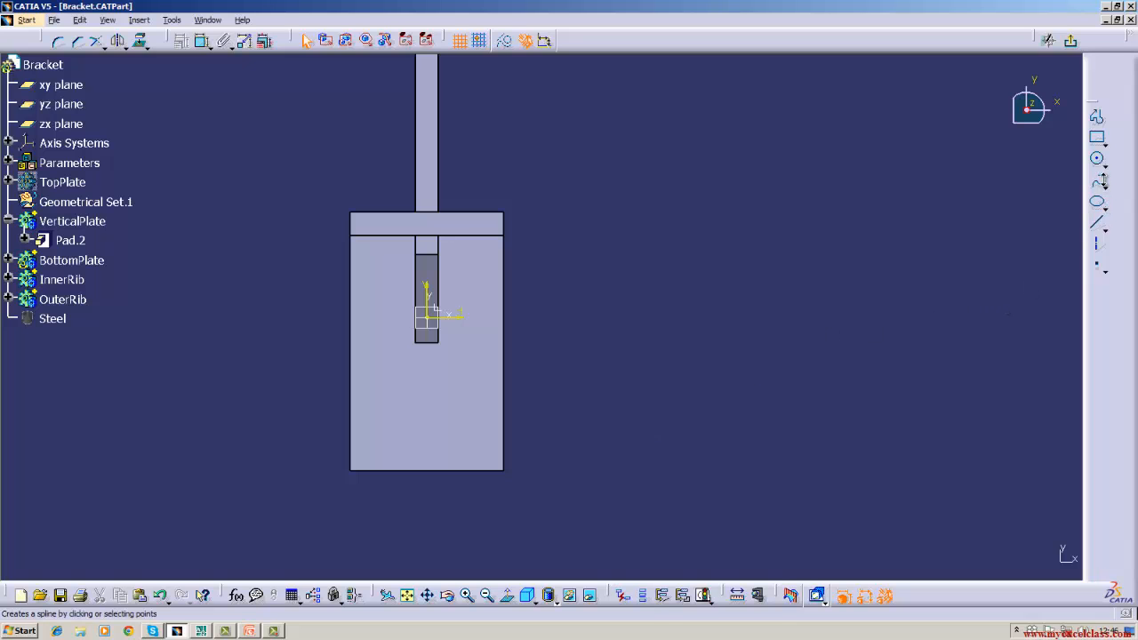
Sketch a vertical elongated hole with about 3 mm end radius near the bottom plate's lower-left corner
{"action": "left_click", "coordinate": [1105, 166]}
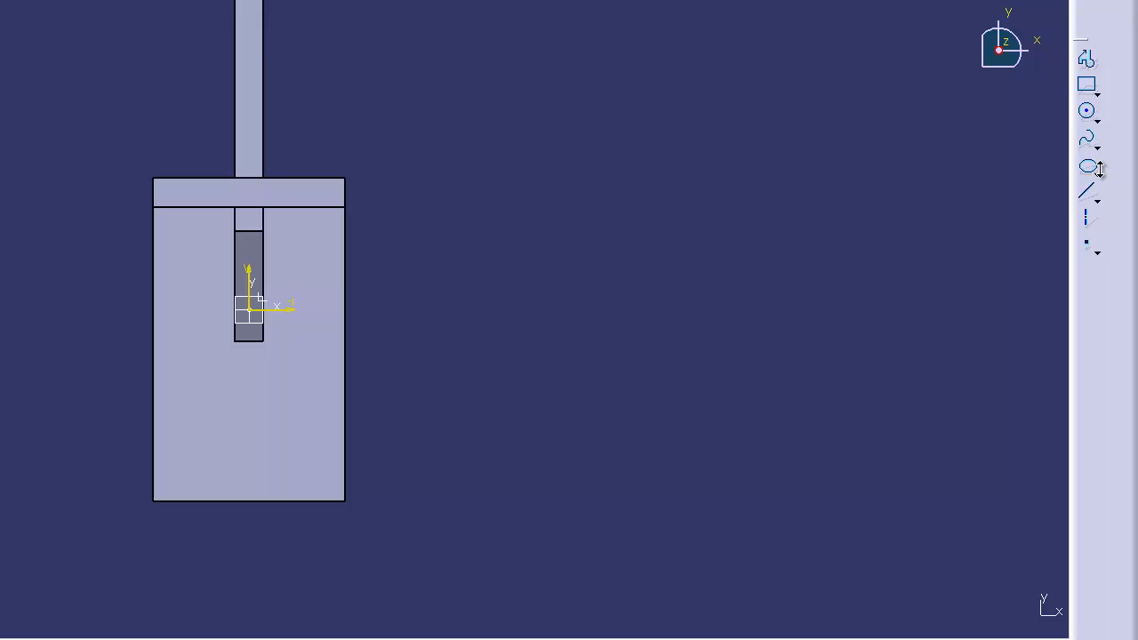
{"action": "left_click", "coordinate": [1094, 86]}
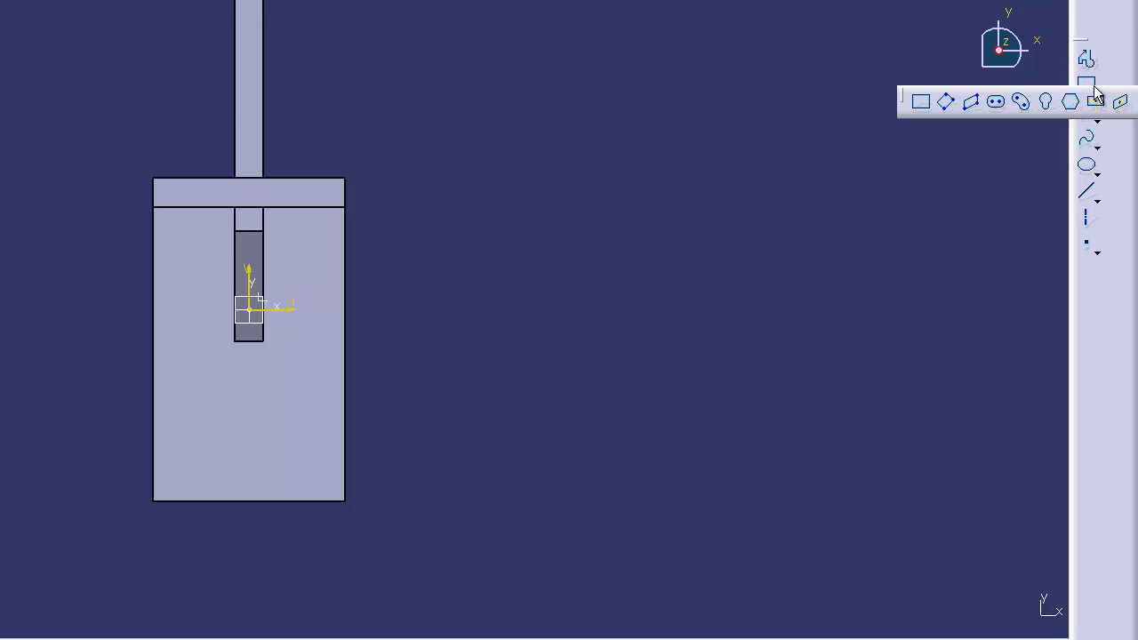
{"action": "left_click", "coordinate": [994, 104]}
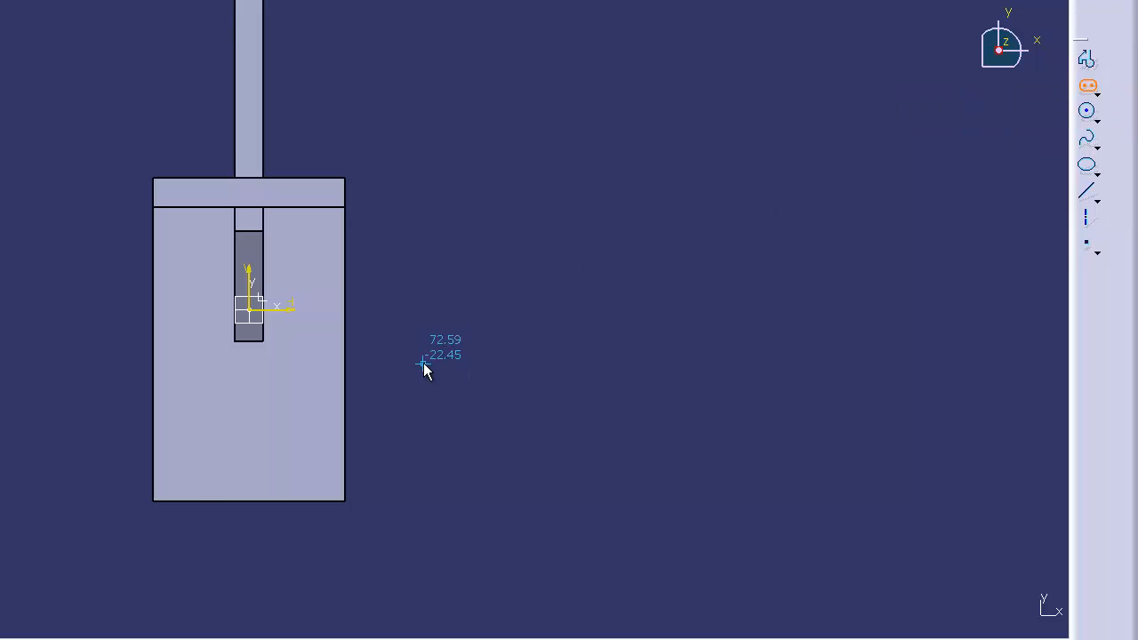
{"action": "left_click", "coordinate": [189, 451]}
{"action": "left_click", "coordinate": [207, 480]}
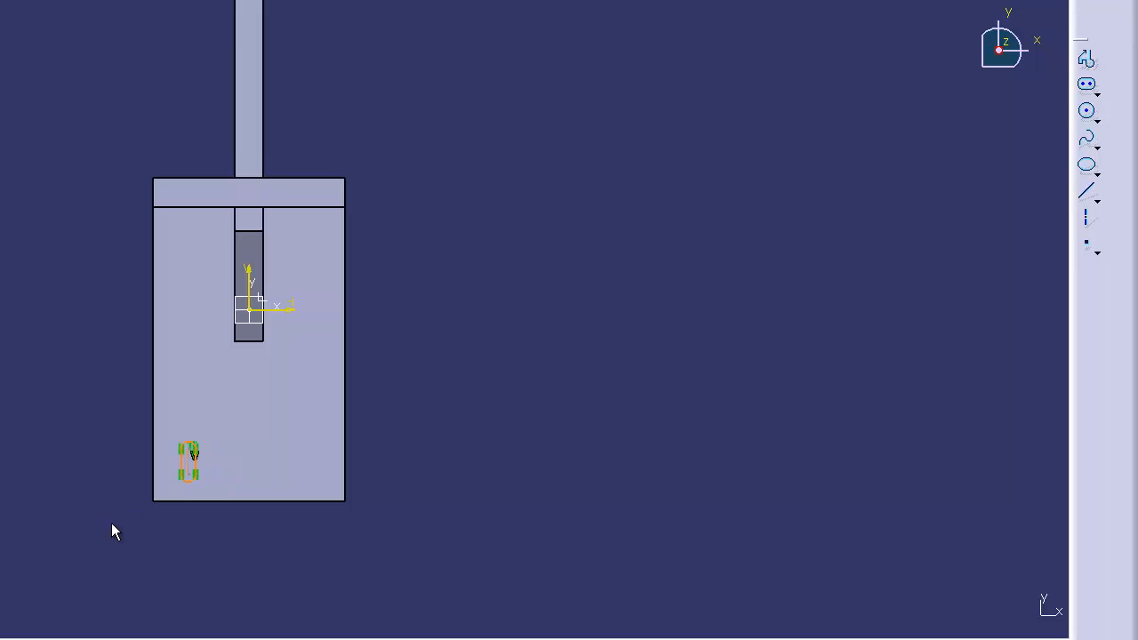
Dimension the radius of the elongated hole's upper end arc
{"action": "middle_click_drag", "start_coordinate": [110, 529], "coordinate": [248, 426]}
{"action": "middle_click_drag", "start_coordinate": [773, 592], "coordinate": [773, 421], "text": "ctrl"}
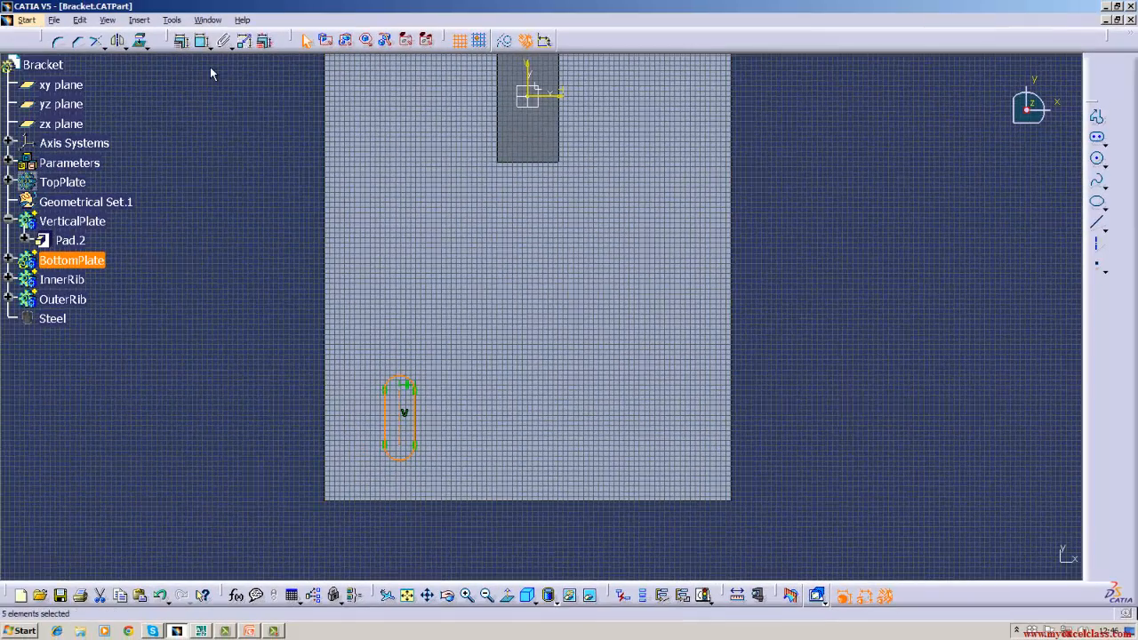
{"action": "left_click", "coordinate": [203, 41]}
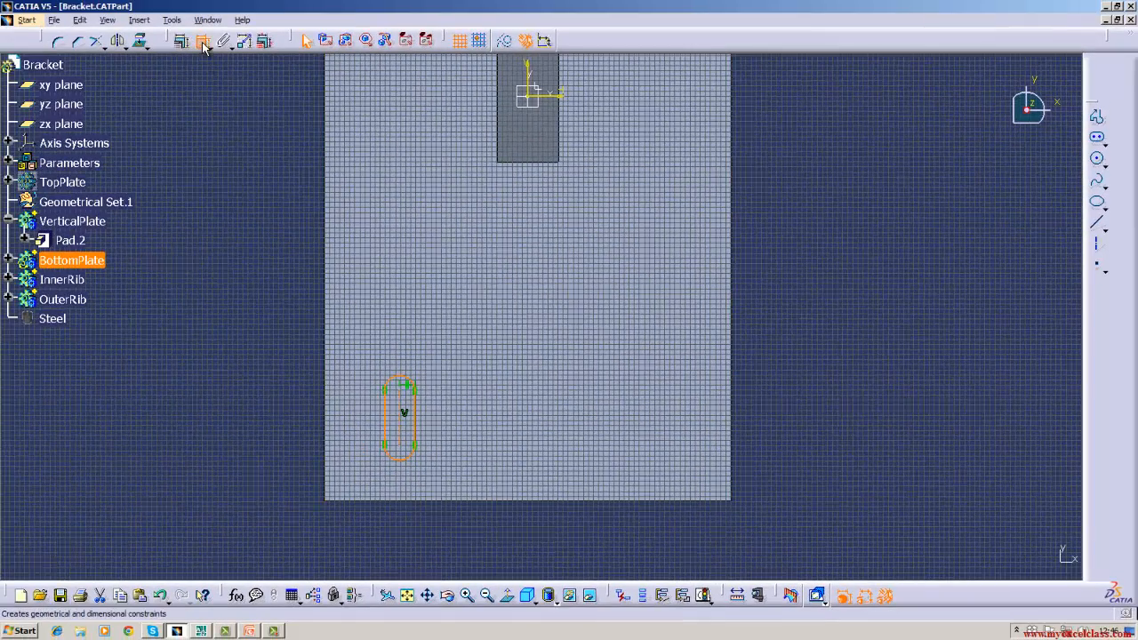
{"action": "left_click", "coordinate": [404, 380]}
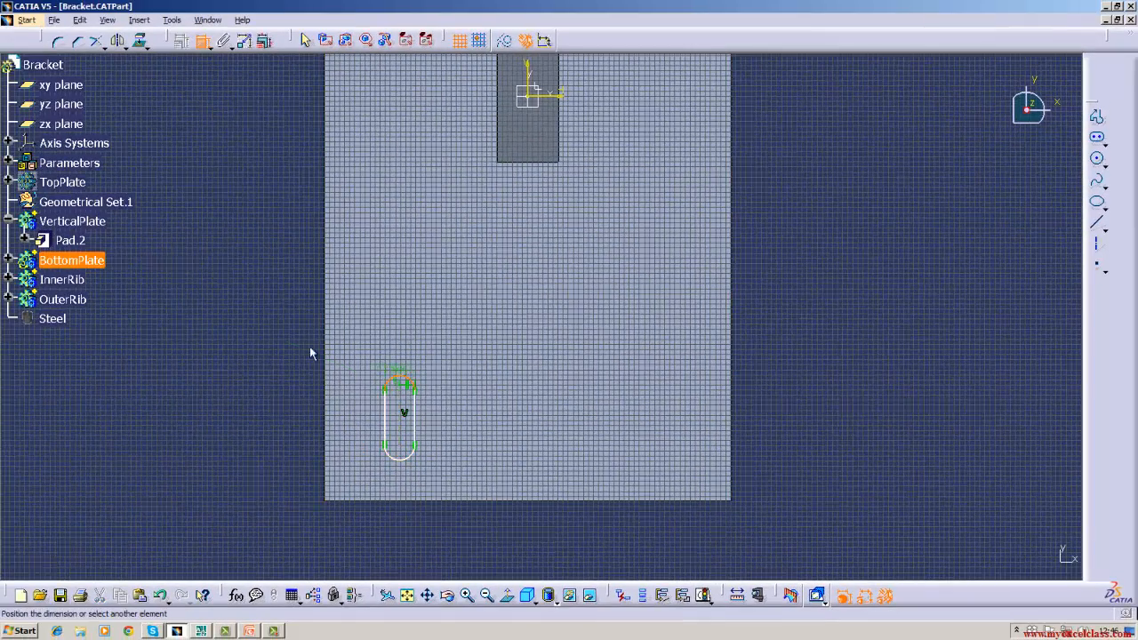
{"action": "left_click", "coordinate": [300, 302]}
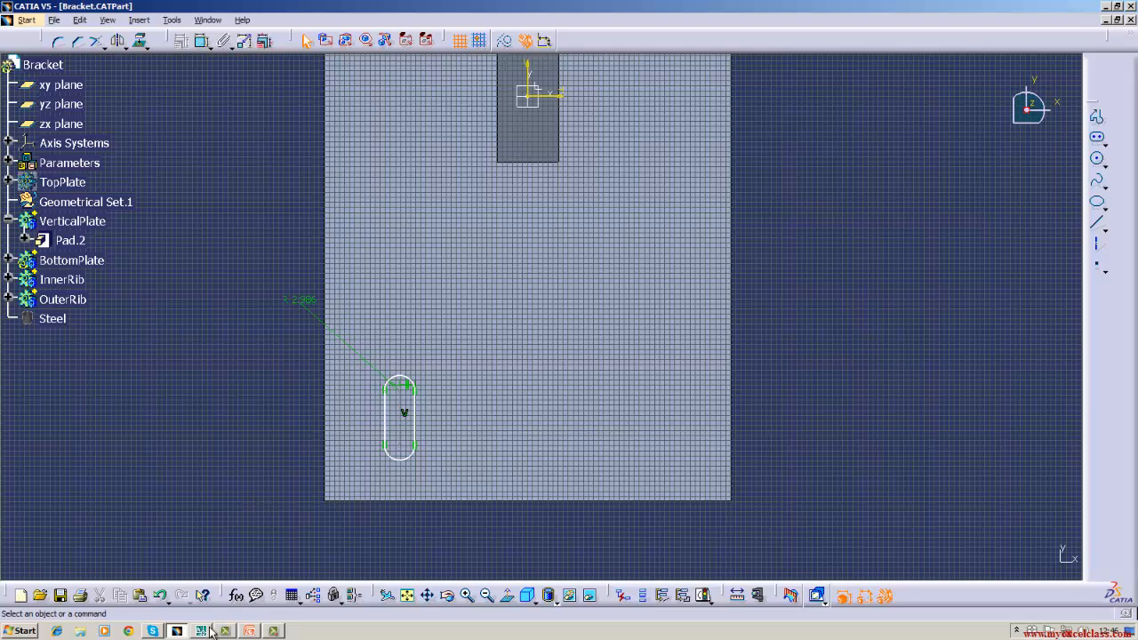
Check the slot radius in the AutoCAD drawing and set the elongated hole's end radius to 5 mm in CATIA
{"action": "left_click", "coordinate": [202, 632]}
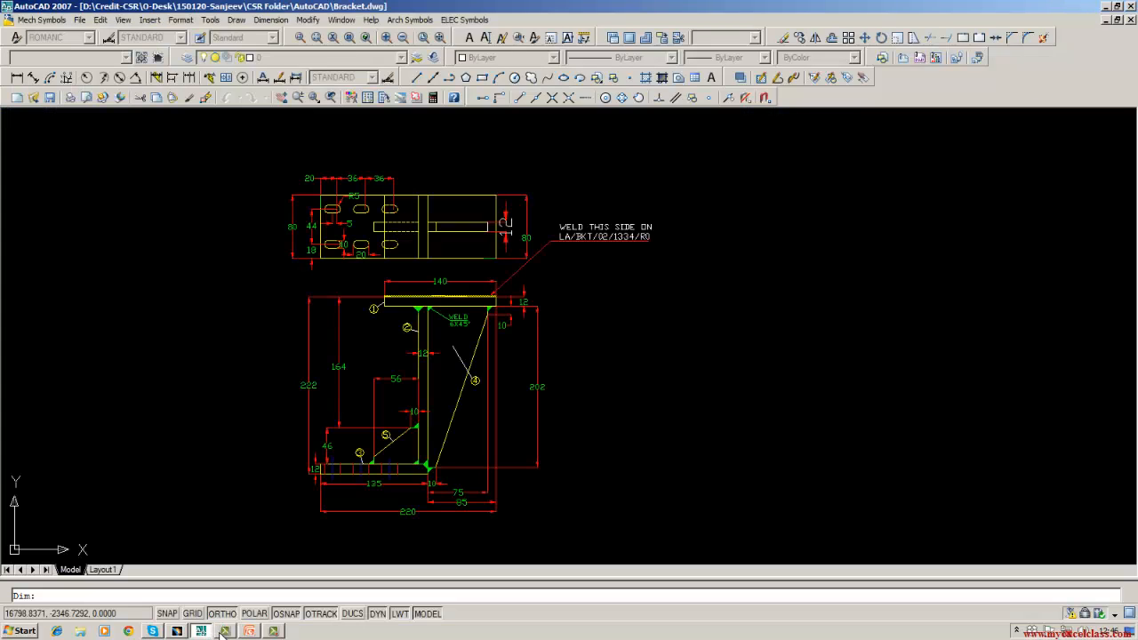
{"action": "left_click", "coordinate": [178, 631]}
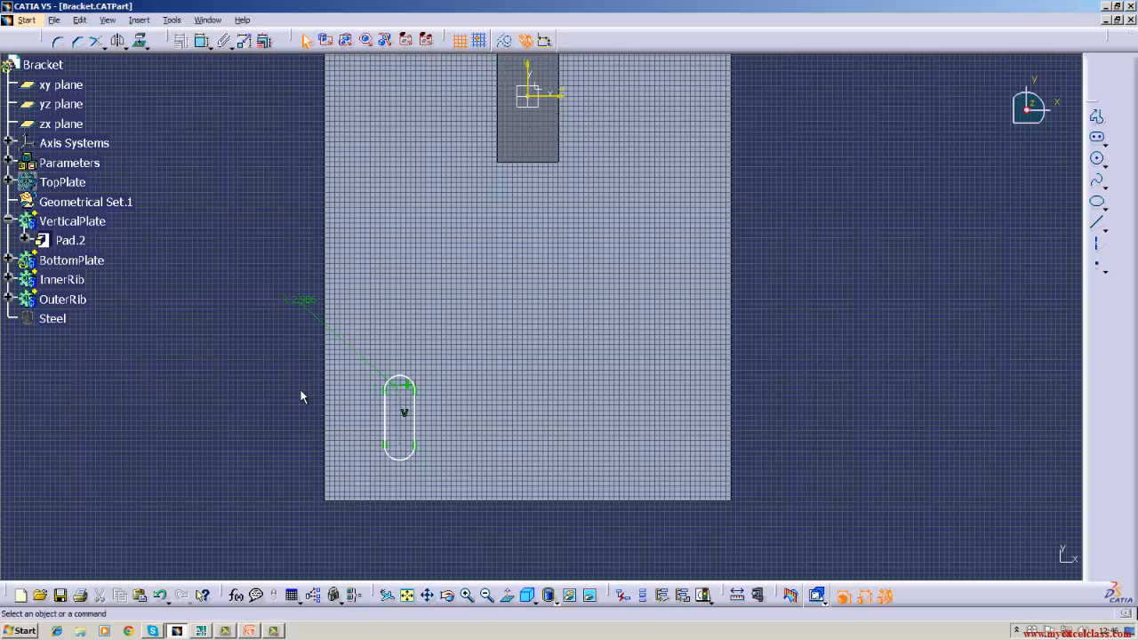
{"action": "double_click", "coordinate": [296, 302]}
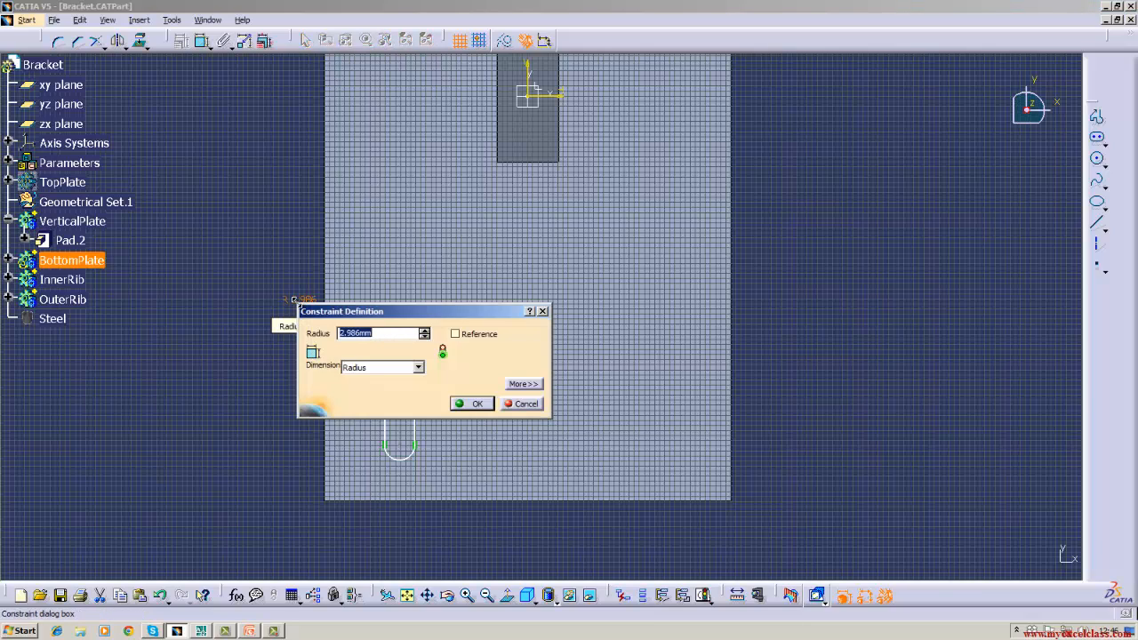
{"action": "key", "text": "BackSpace"}
{"action": "type", "text": "5"}
{"action": "key", "text": "Return"}
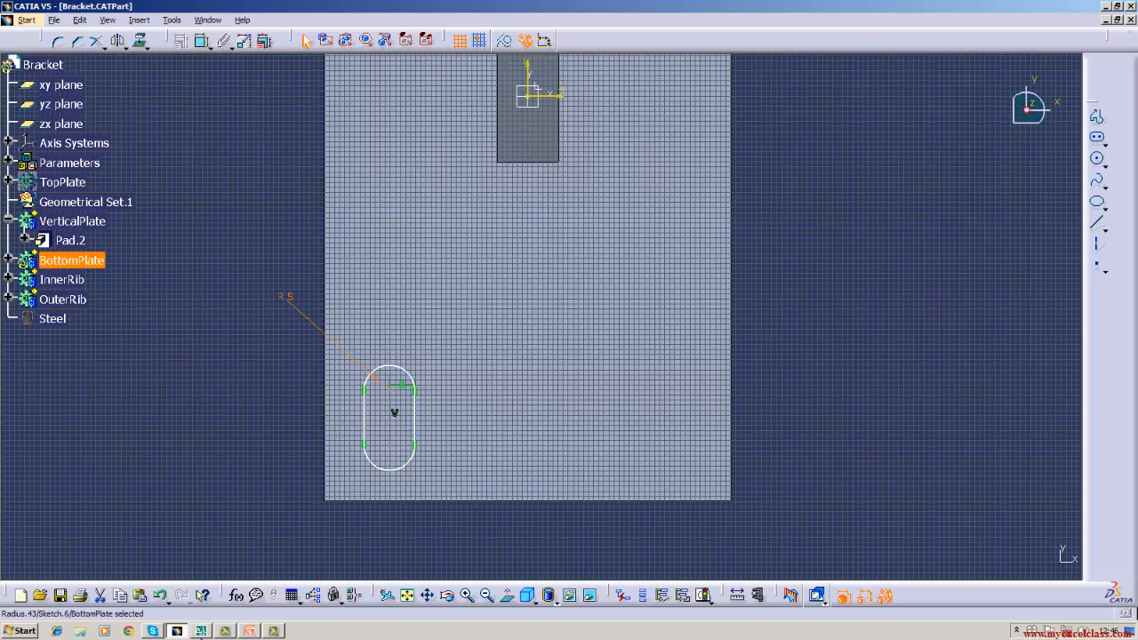
Check the slot size in the AutoCAD drawing, then dimension the elongated hole's straight side in CATIA at 10 mm
{"action": "left_click", "coordinate": [201, 631]}
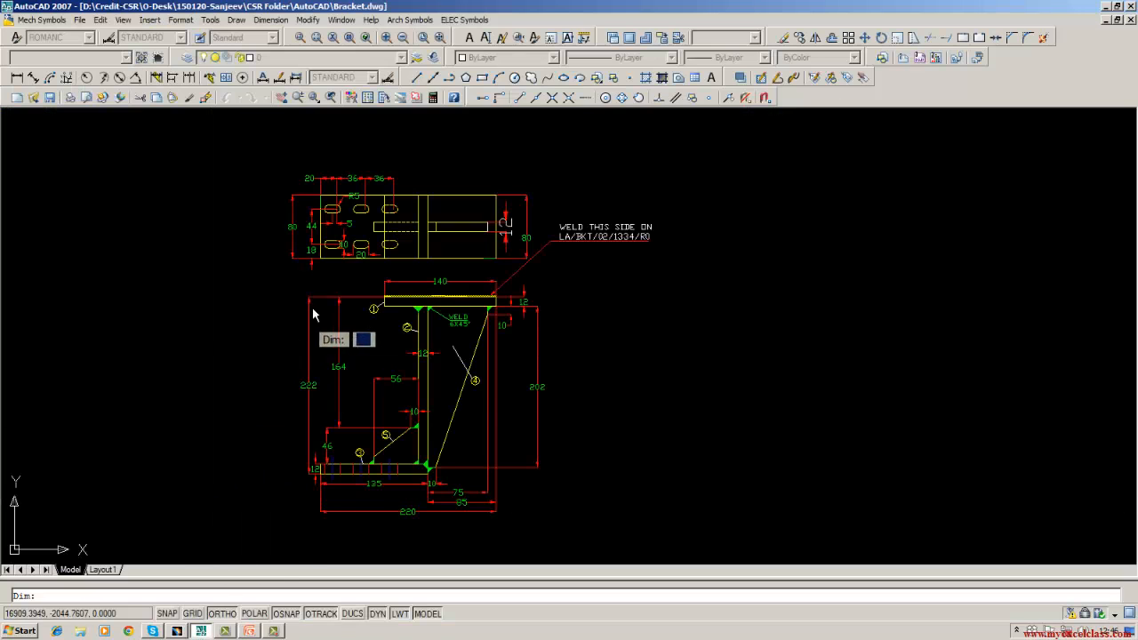
{"action": "scroll", "coordinate": [320, 236], "scroll_direction": "up", "scroll_amount": 1}
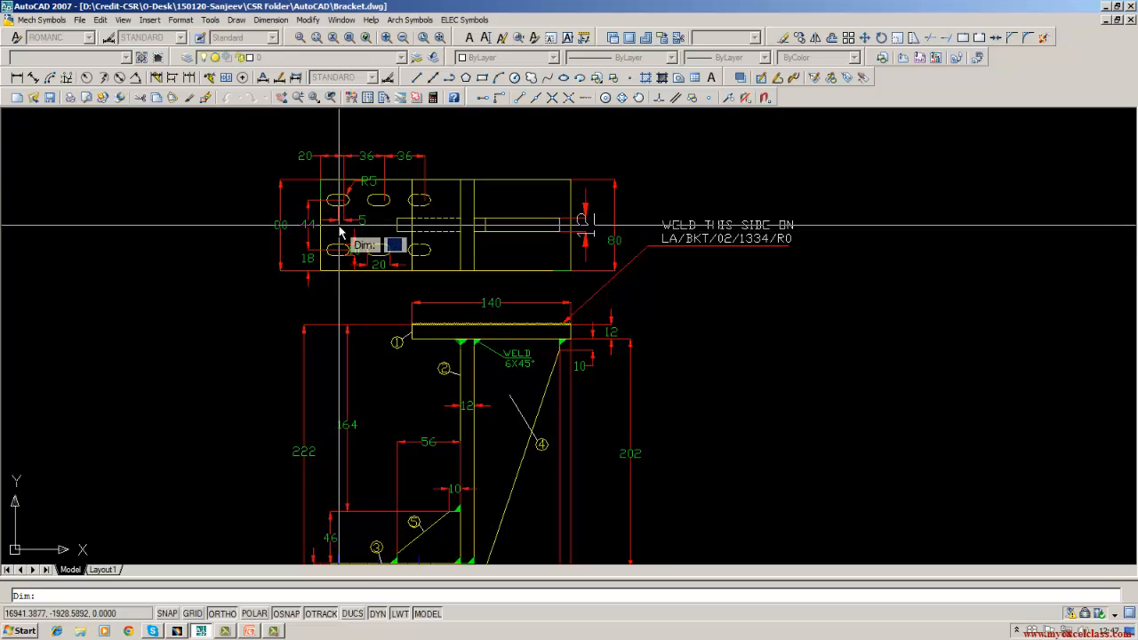
{"action": "key", "text": "alt+Tab"}
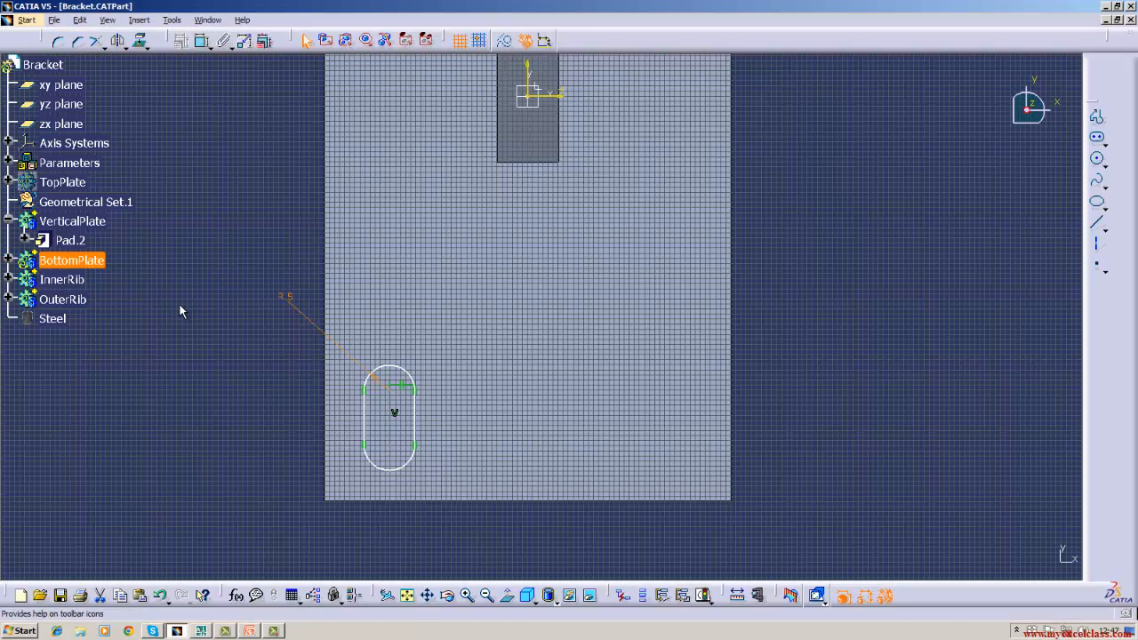
{"action": "left_click", "coordinate": [203, 40]}
{"action": "left_click", "coordinate": [364, 414]}
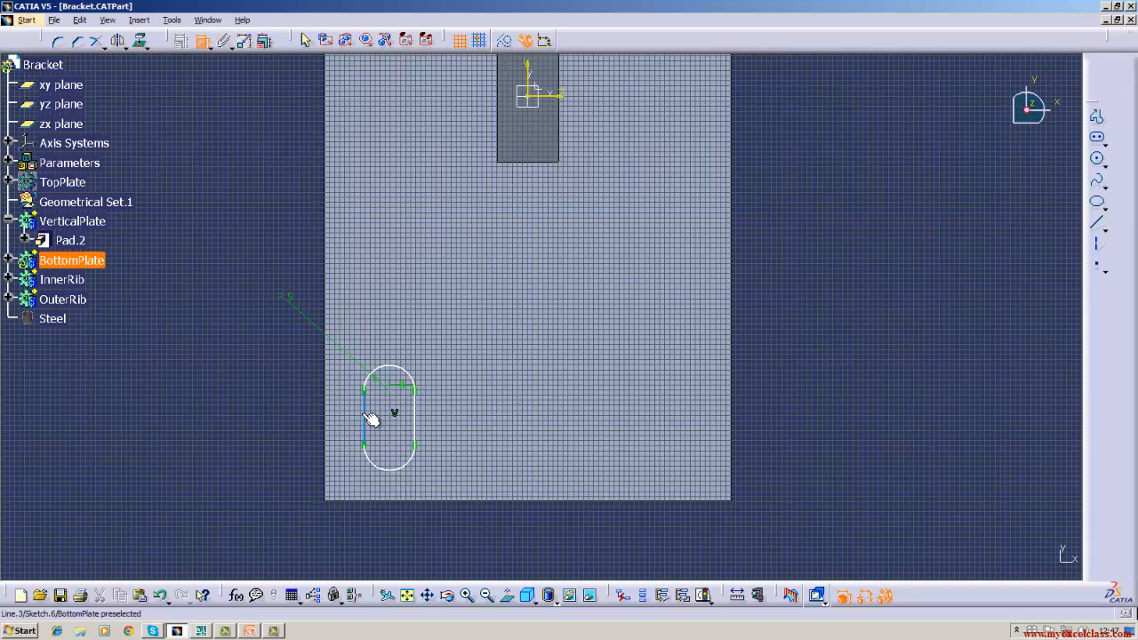
{"action": "left_click", "coordinate": [257, 417]}
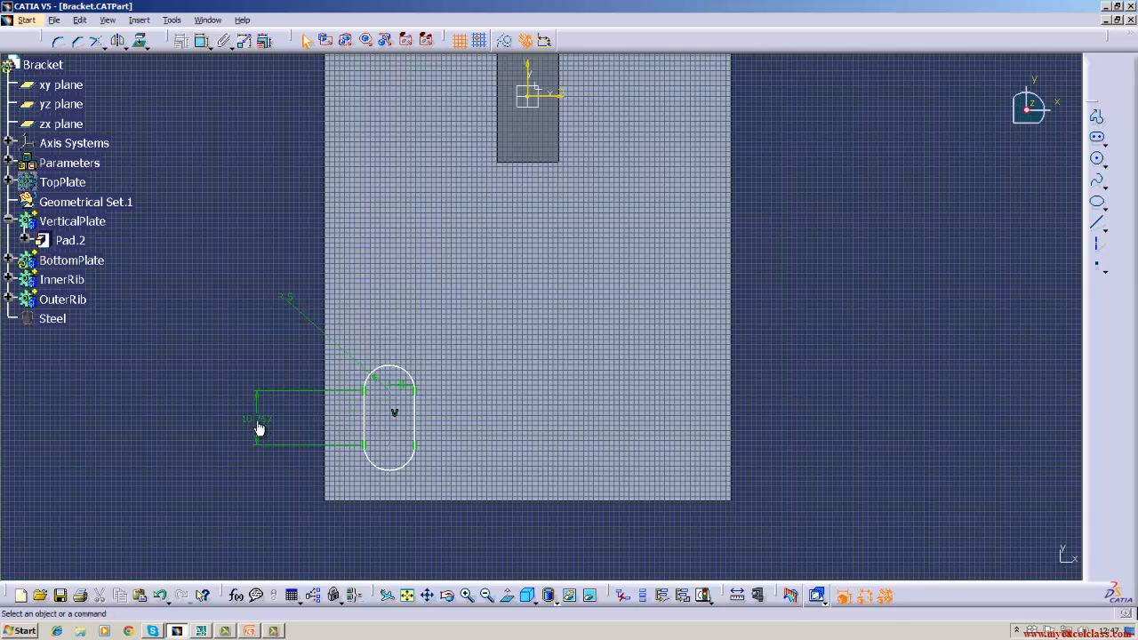
{"action": "double_click", "coordinate": [253, 418]}
{"action": "key", "text": "BackSpace"}
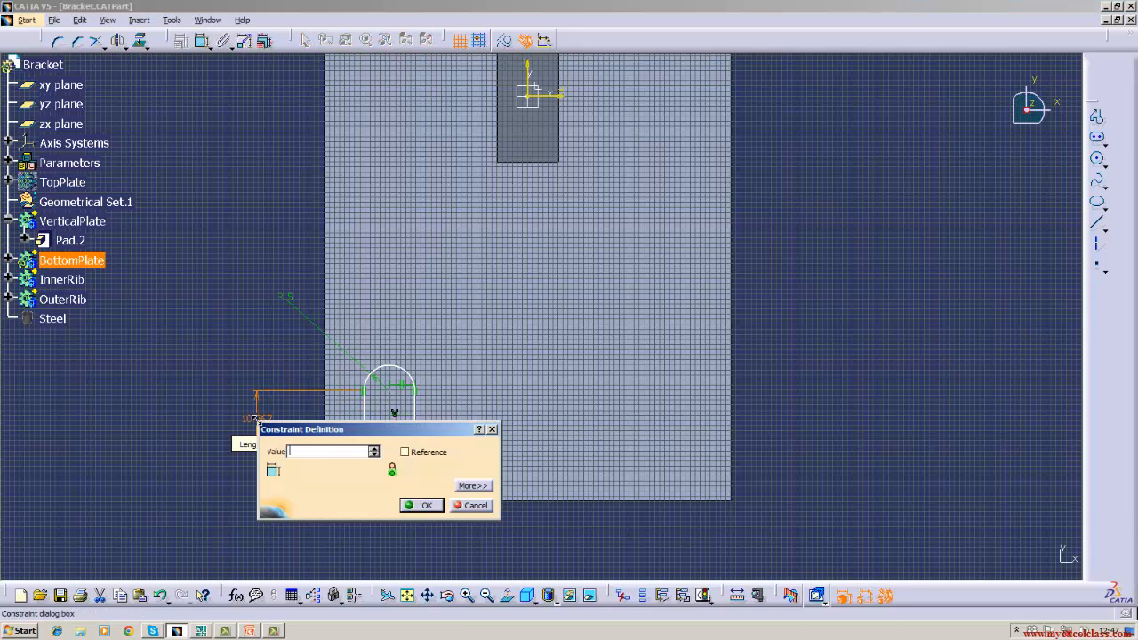
{"action": "key", "text": "Return"}
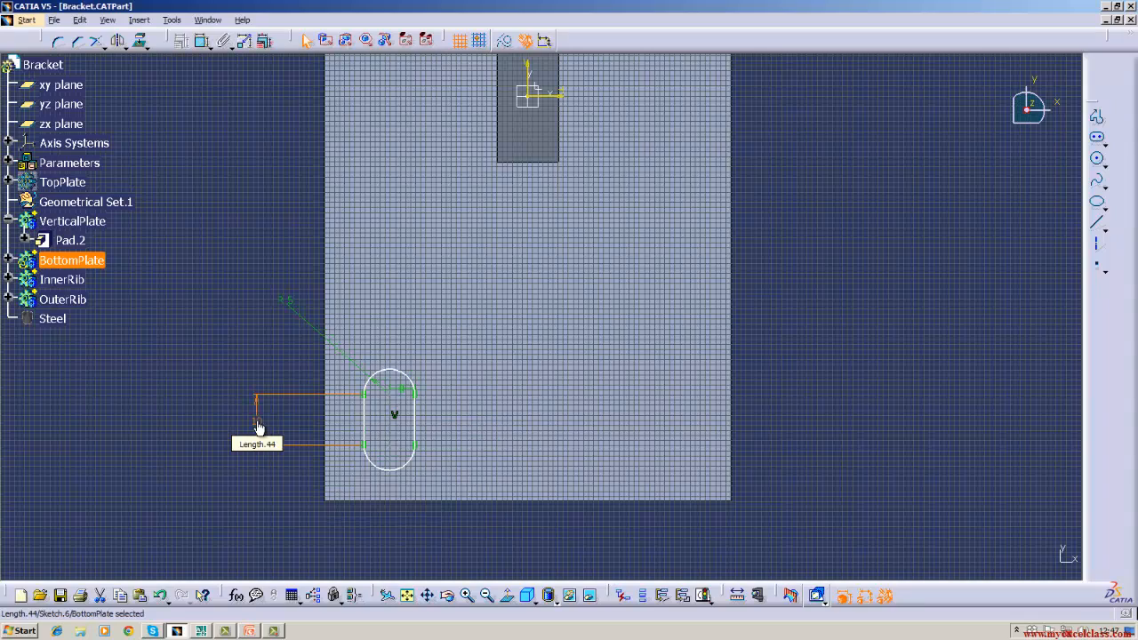
Check the slot position in the AutoCAD drawing and dimension the hole's lower arc centre 16 mm from the plate's left edge in CATIA
{"action": "left_click", "coordinate": [197, 634]}
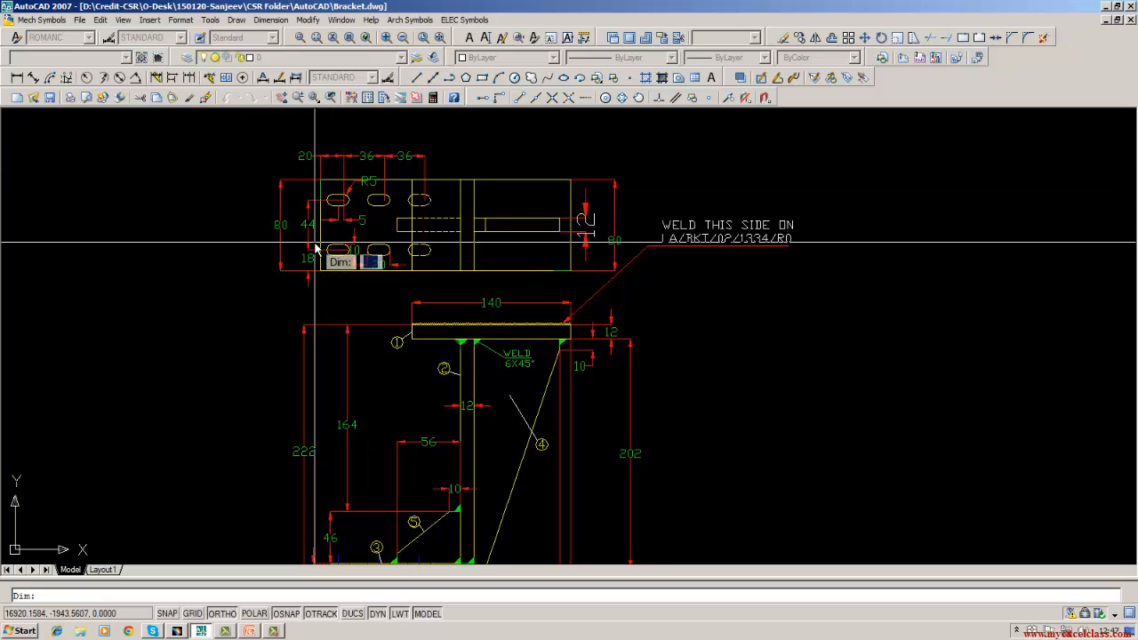
{"action": "left_click", "coordinate": [177, 632]}
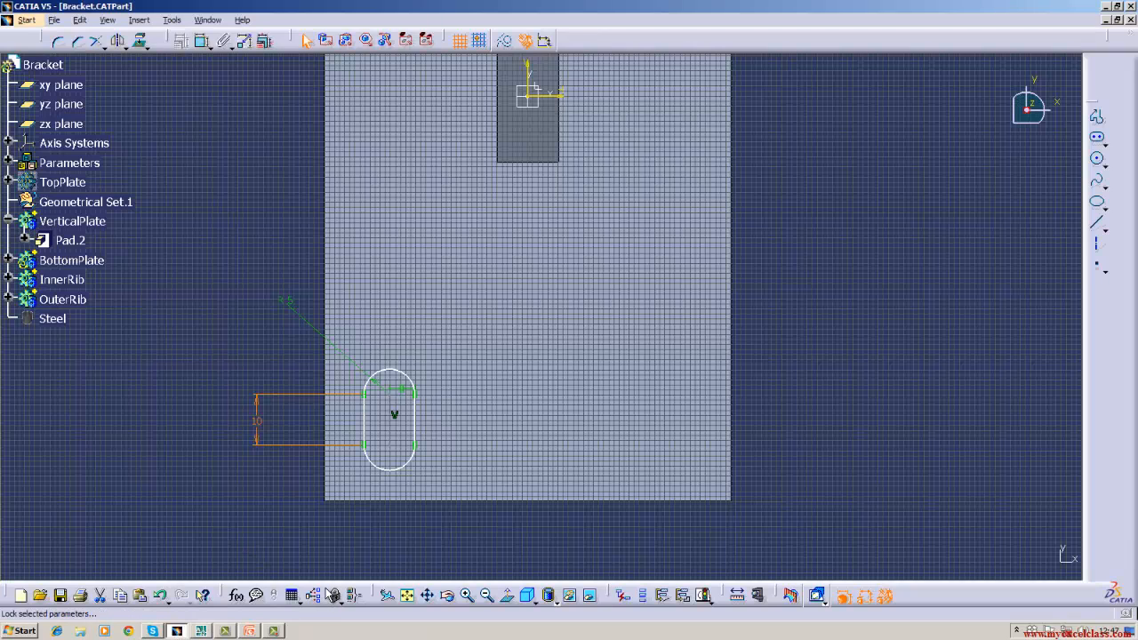
{"action": "left_click", "coordinate": [202, 44]}
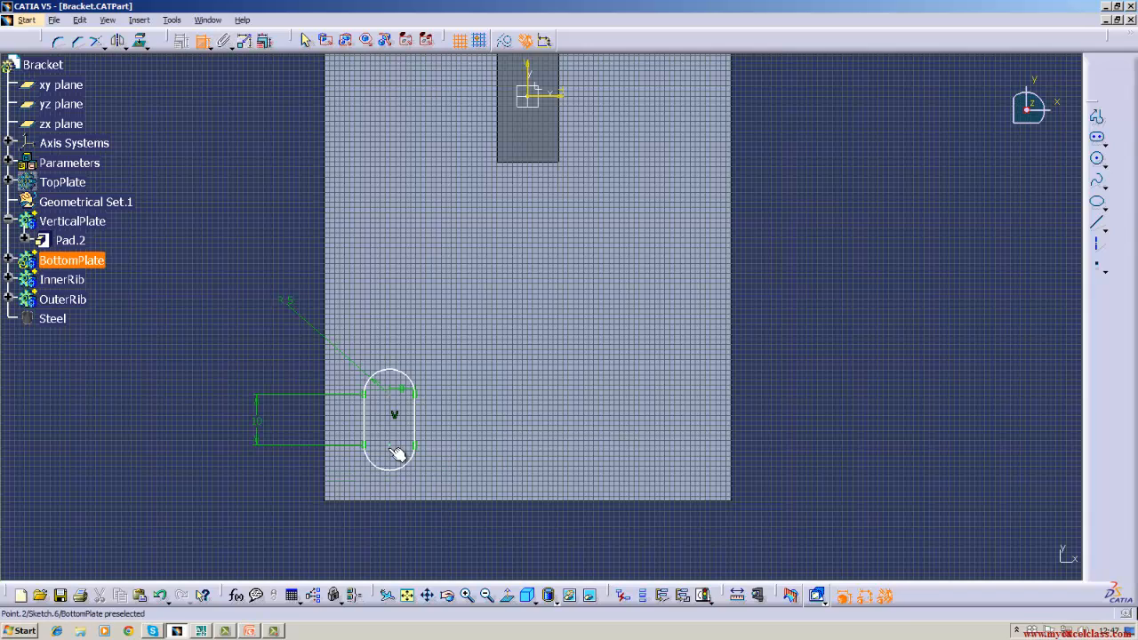
{"action": "left_click", "coordinate": [398, 454]}
{"action": "left_click", "coordinate": [326, 488]}
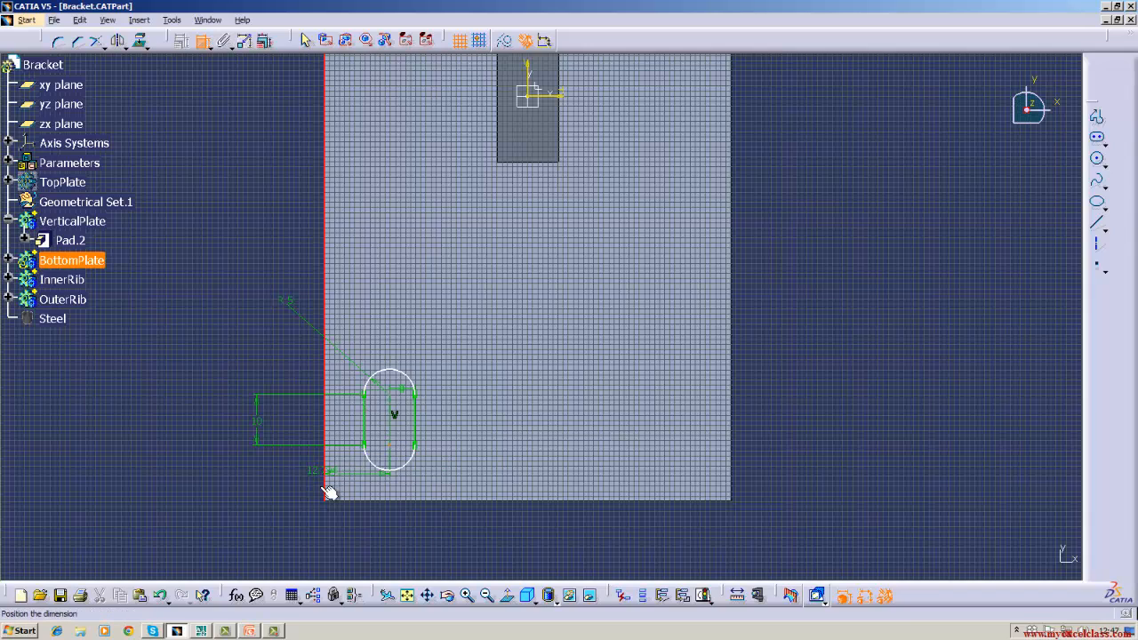
{"action": "left_click", "coordinate": [352, 544]}
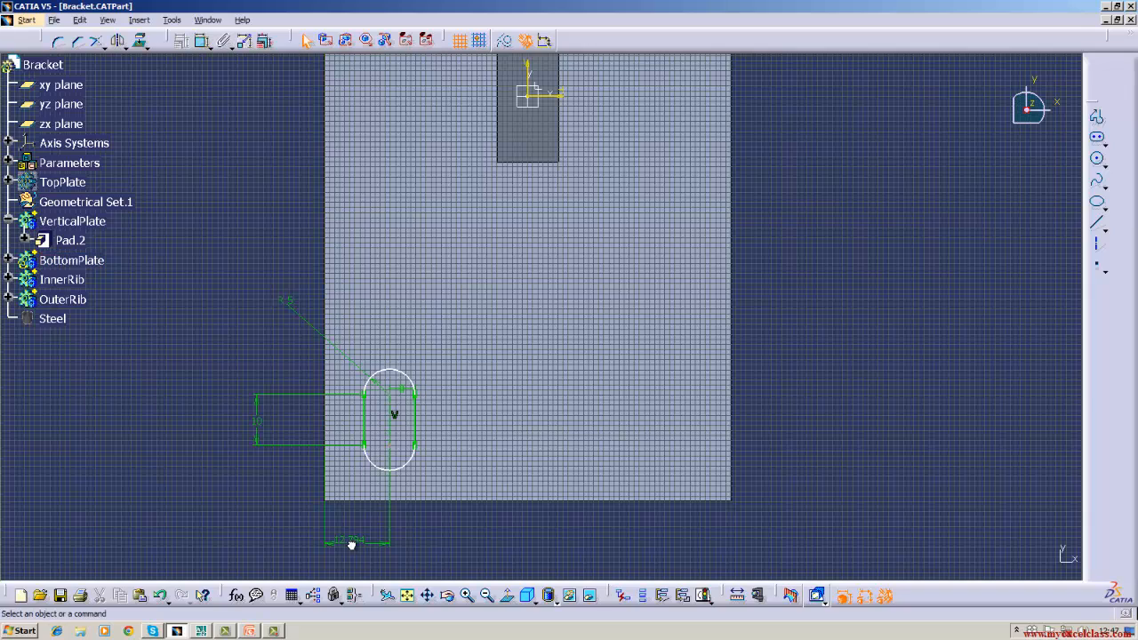
{"action": "double_click", "coordinate": [350, 541]}
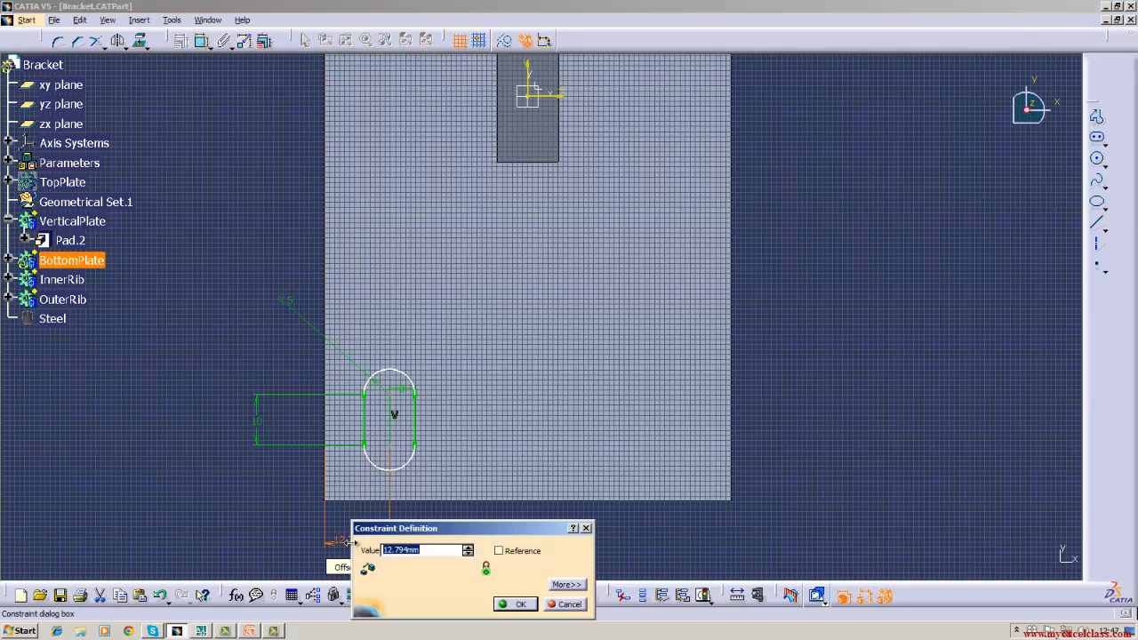
{"action": "key", "text": "BackSpace"}
{"action": "type", "text": "16"}
{"action": "key", "text": "Return"}
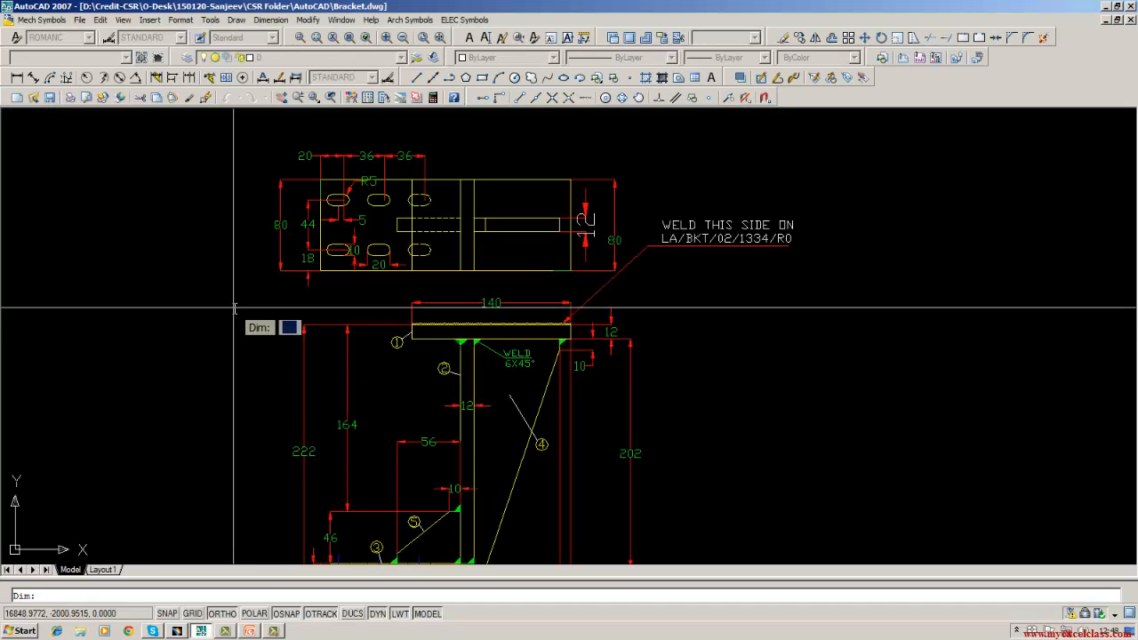
Recheck the AutoCAD drawing and dimension the hole's upper arc centre 20 mm from the plate's lower edge in the CATIA sketch
{"action": "left_click", "coordinate": [177, 631]}
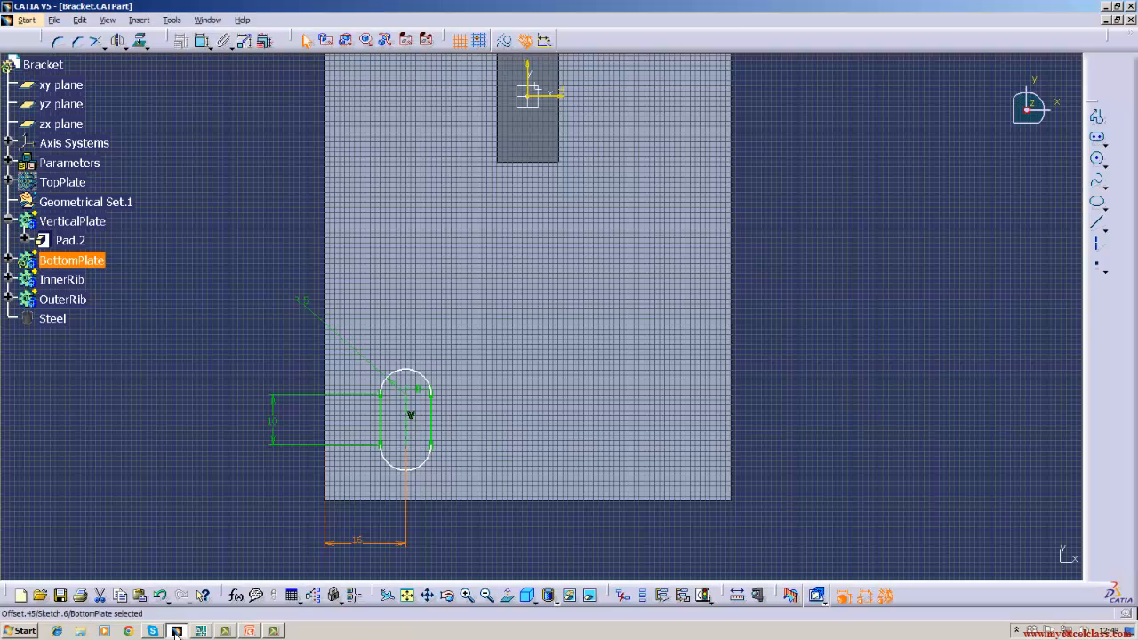
{"action": "left_click", "coordinate": [202, 631]}
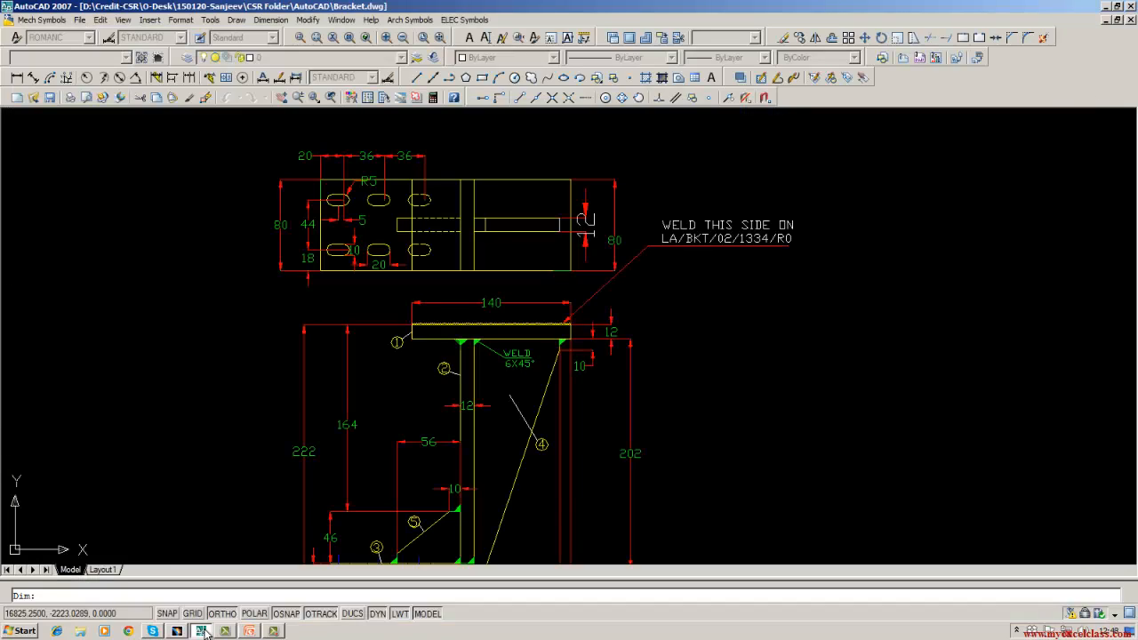
{"action": "left_click", "coordinate": [176, 631]}
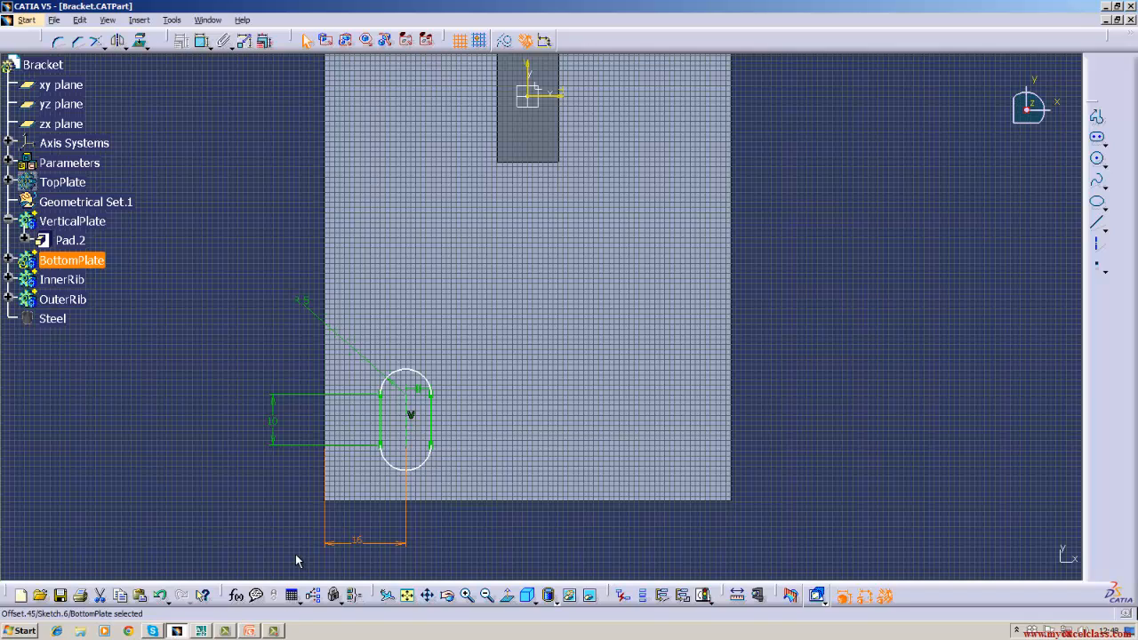
{"action": "left_click", "coordinate": [294, 544]}
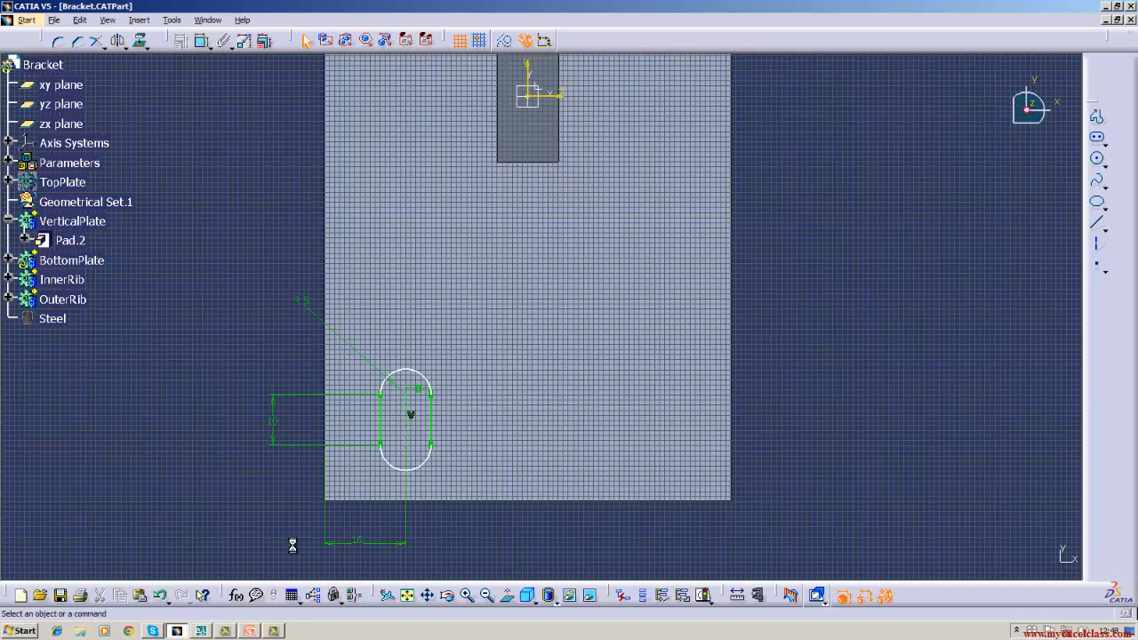
{"action": "left_click", "coordinate": [382, 500]}
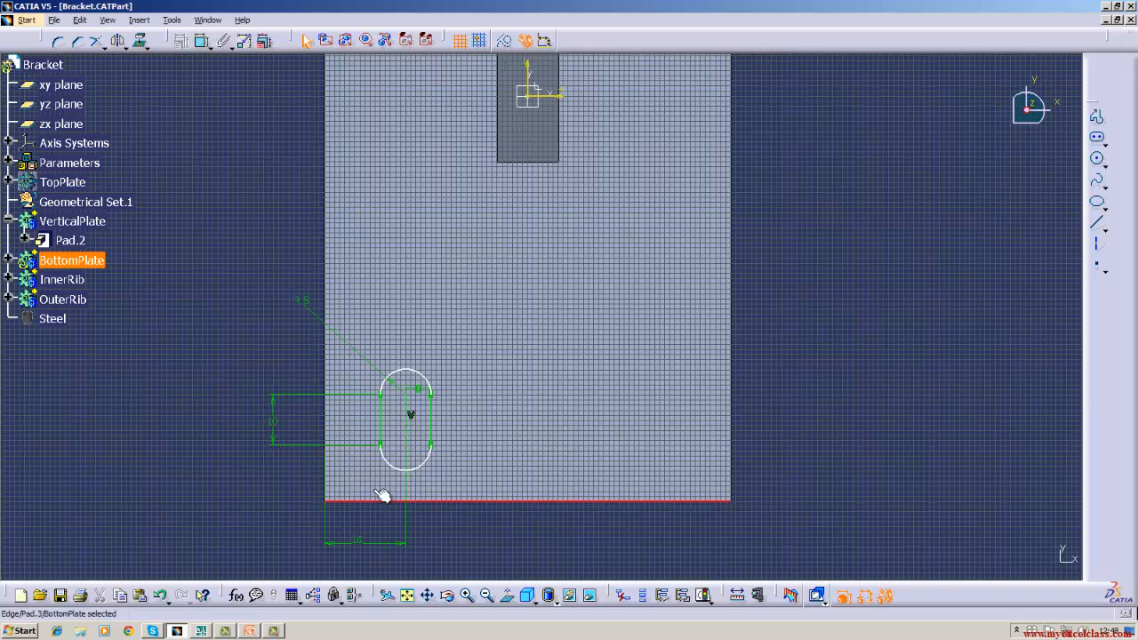
{"action": "left_click", "coordinate": [202, 40]}
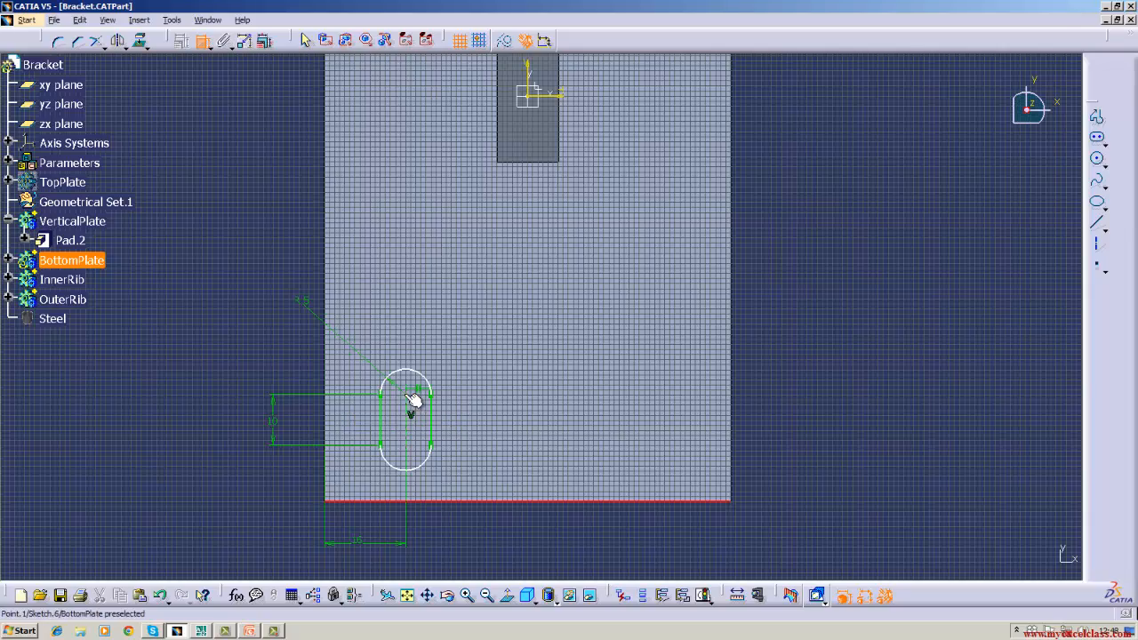
{"action": "left_click", "coordinate": [407, 392]}
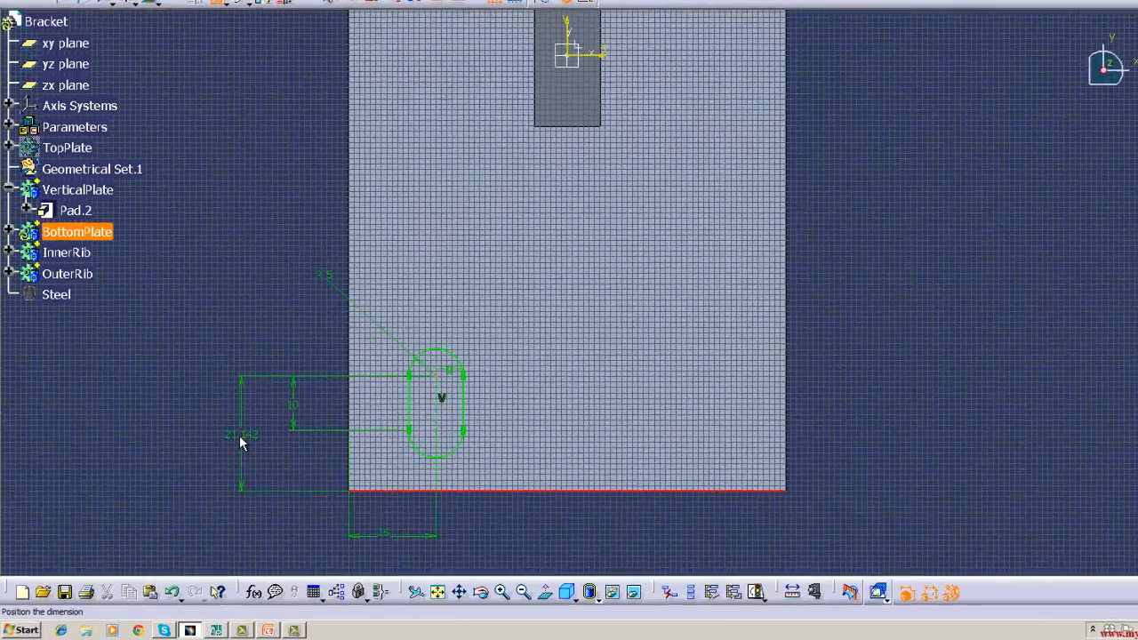
{"action": "left_click", "coordinate": [223, 451]}
{"action": "double_click", "coordinate": [280, 401]}
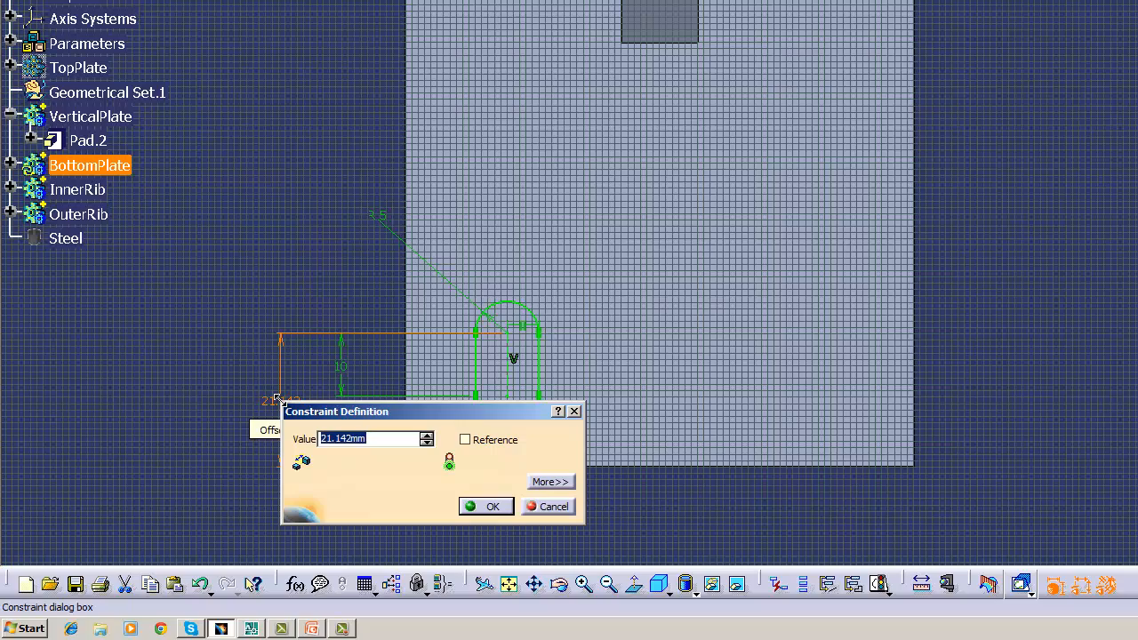
{"action": "type", "text": "2"}
{"action": "type", "text": "0"}
{"action": "key", "text": "Return"}
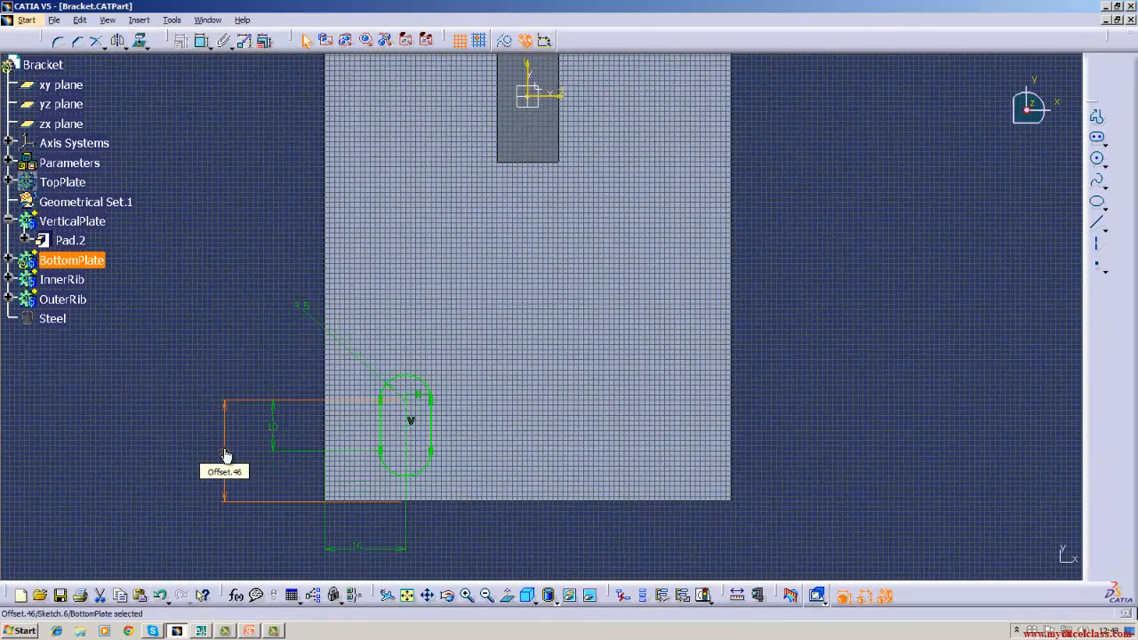
{"action": "left_click", "coordinate": [204, 342]}
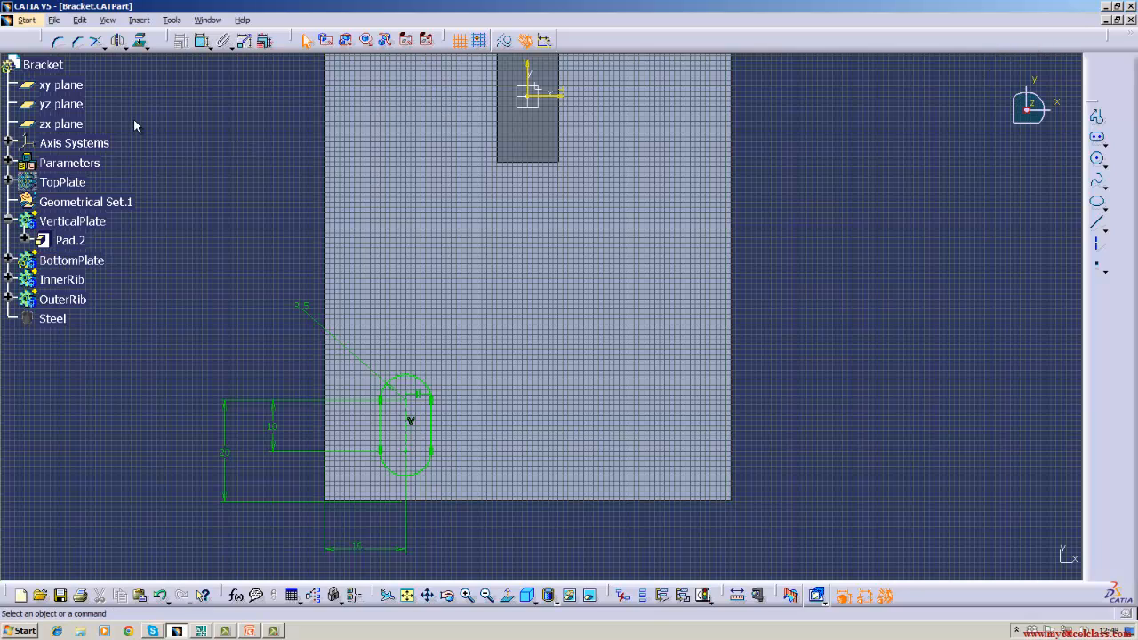
Exit the slot sketch, restore the isometric view and cut a pocket from it through the bottom plate with the limit Up to last
{"action": "double_click", "coordinate": [53, 88]}
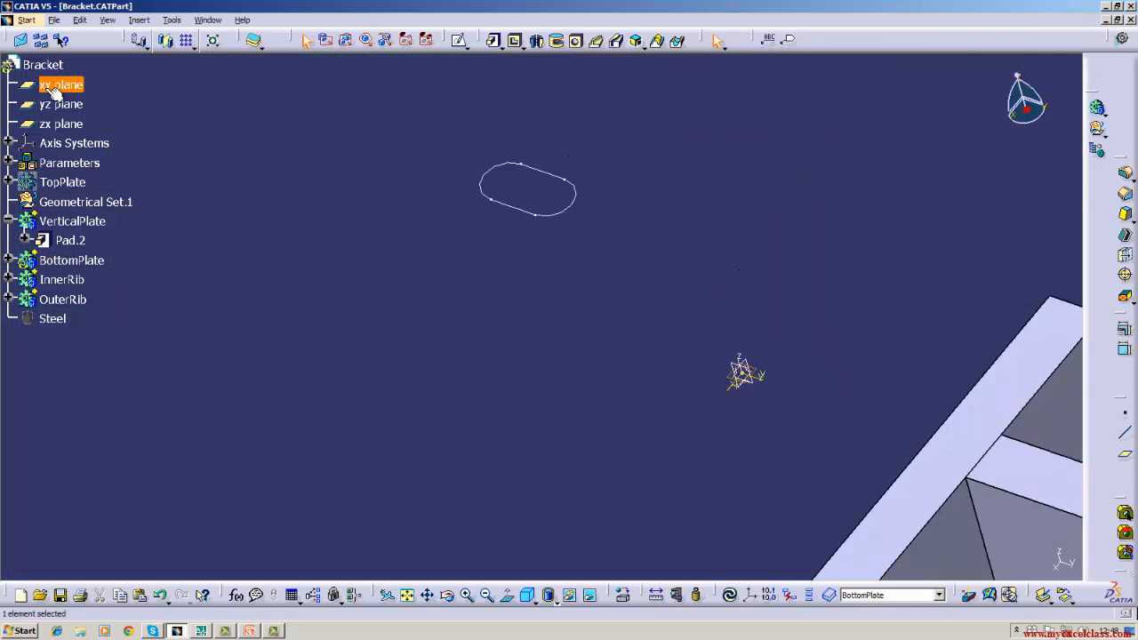
{"action": "left_click", "coordinate": [107, 20]}
{"action": "left_click", "coordinate": [129, 176]}
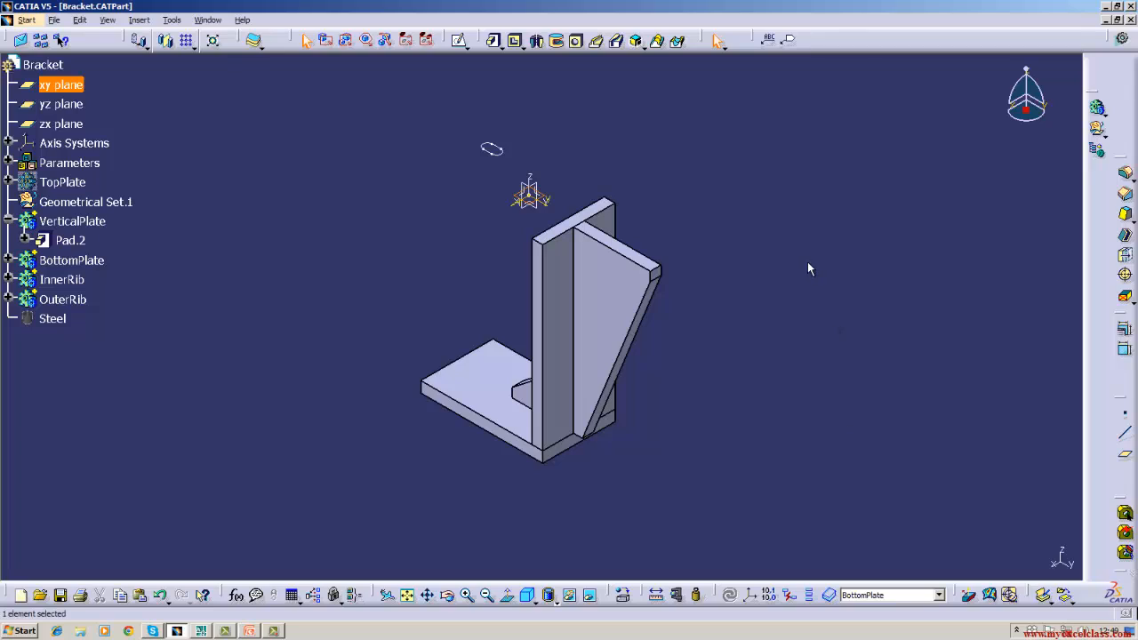
{"action": "left_click", "coordinate": [517, 45]}
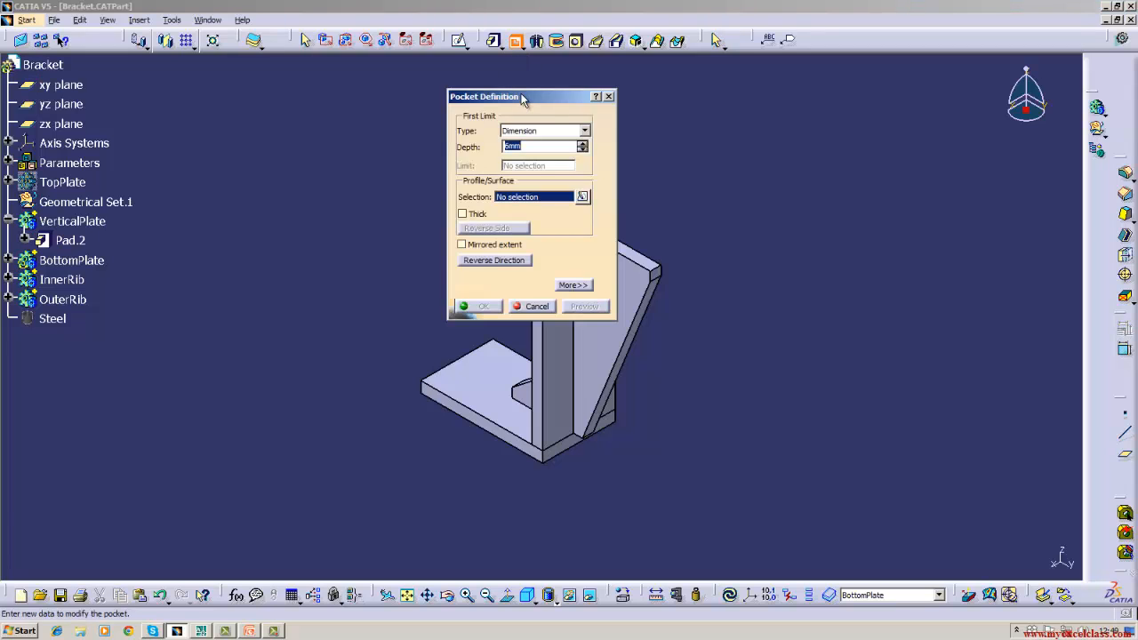
{"action": "left_click_drag", "start_coordinate": [524, 98], "coordinate": [766, 106]}
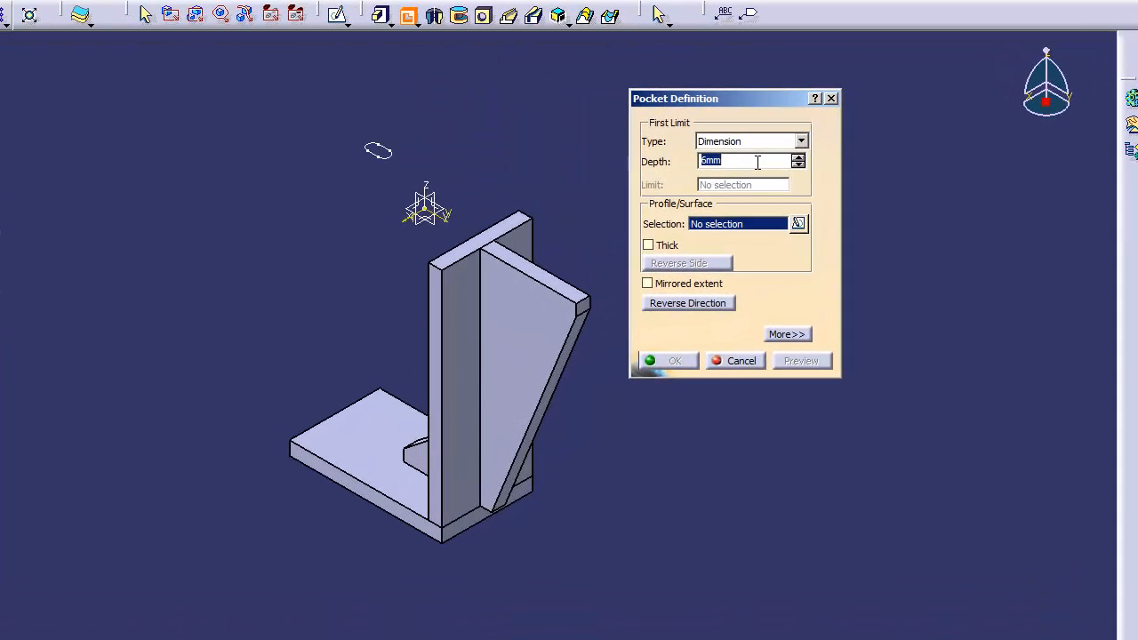
{"action": "left_click", "coordinate": [381, 155]}
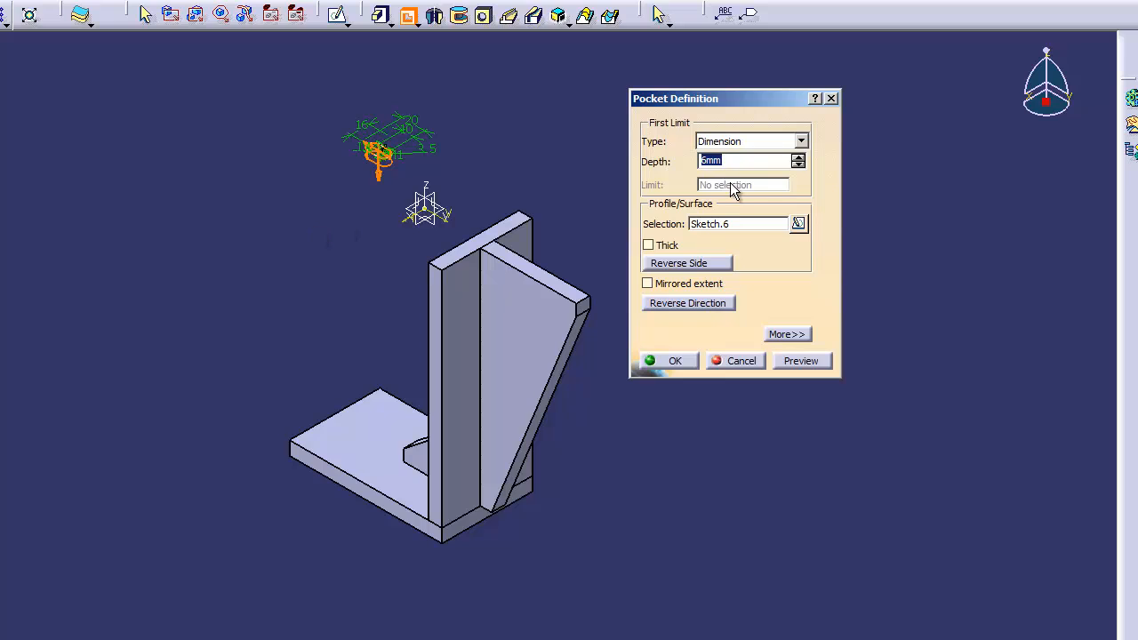
{"action": "left_click", "coordinate": [800, 140]}
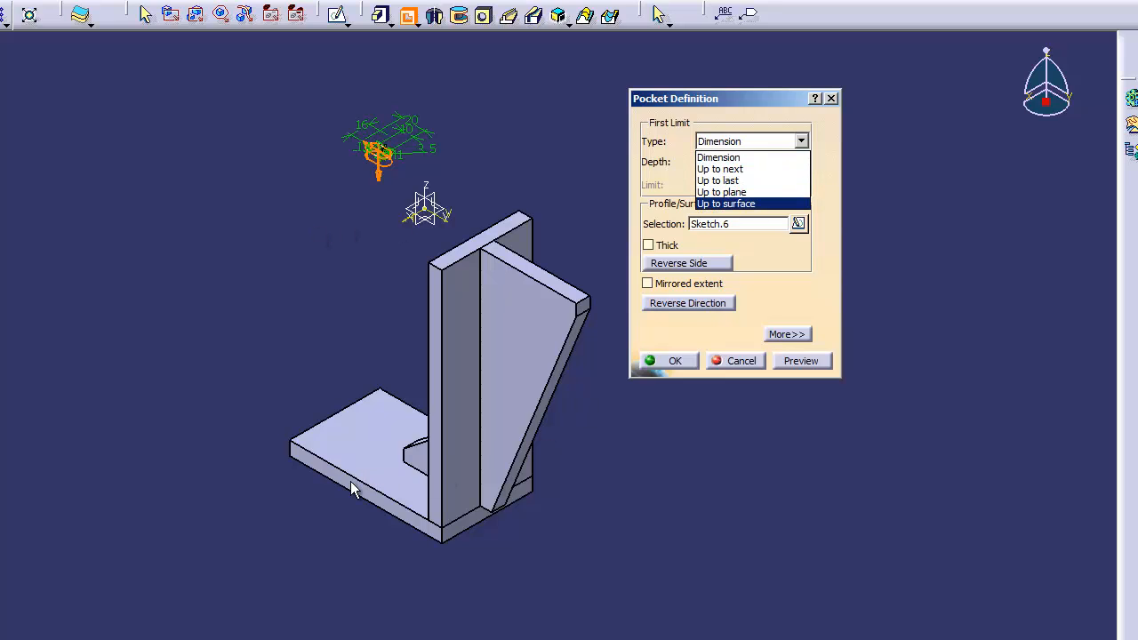
{"action": "left_click", "coordinate": [728, 183]}
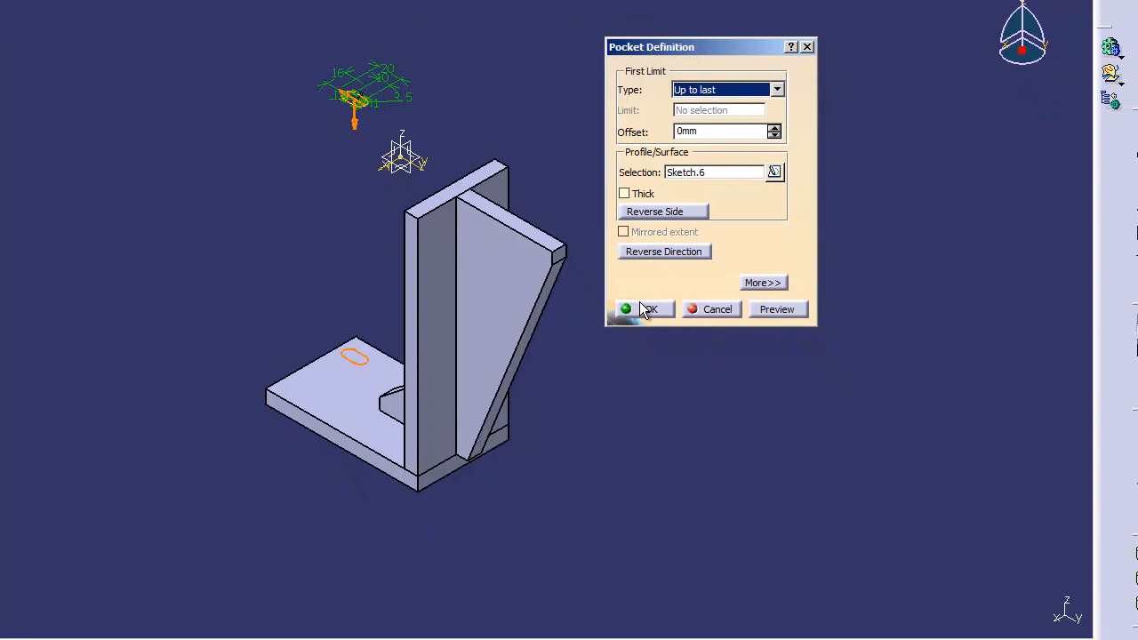
{"action": "left_click", "coordinate": [642, 308]}
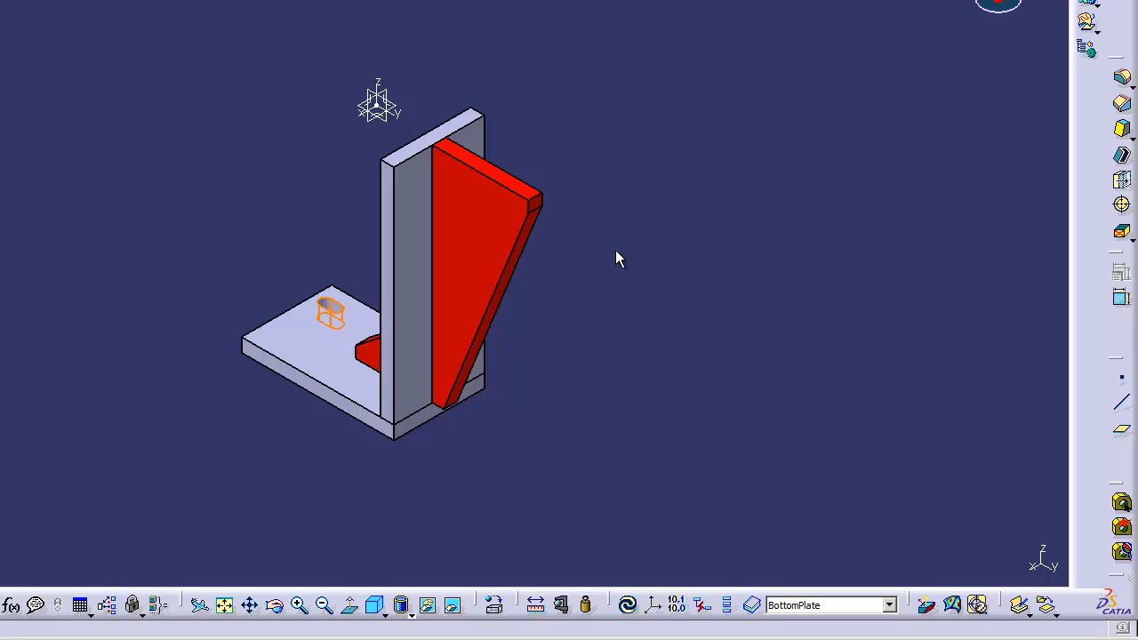
Update the Bracket part and examine the update diagnosis for the faulty inner rib sketch
{"action": "left_click", "coordinate": [630, 608]}
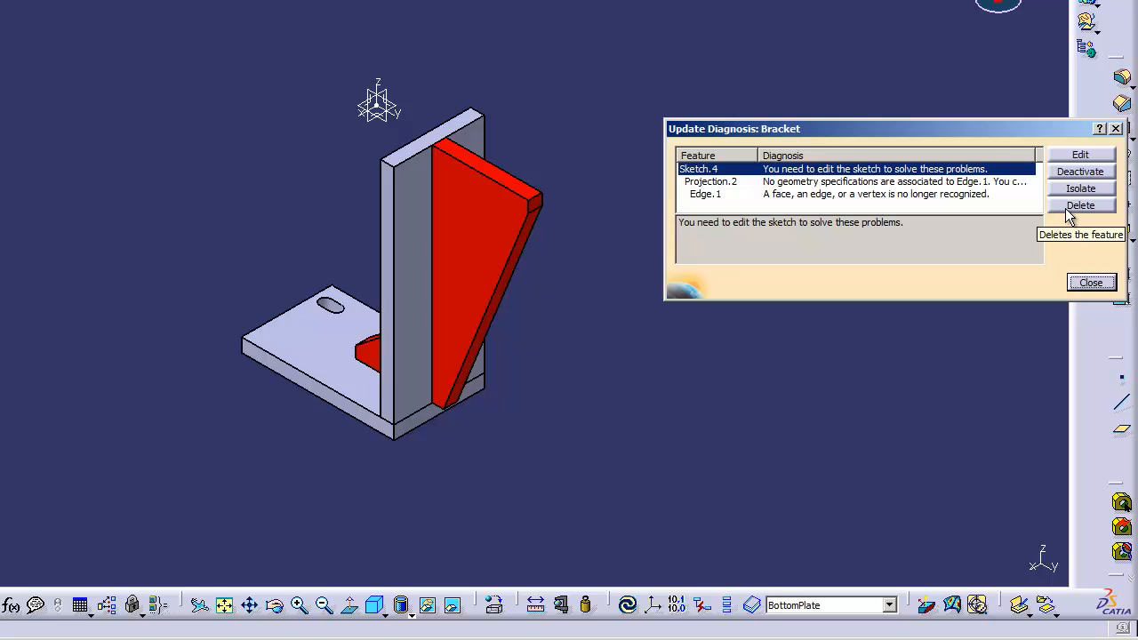
{"action": "left_click", "coordinate": [1086, 283]}
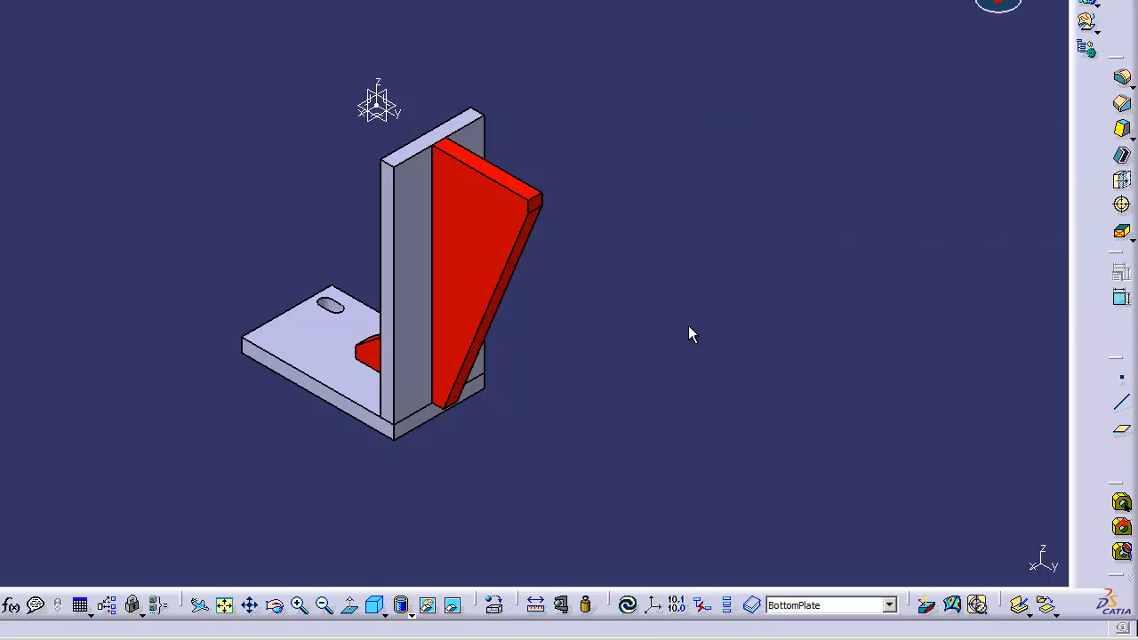
{"action": "left_click", "coordinate": [630, 606]}
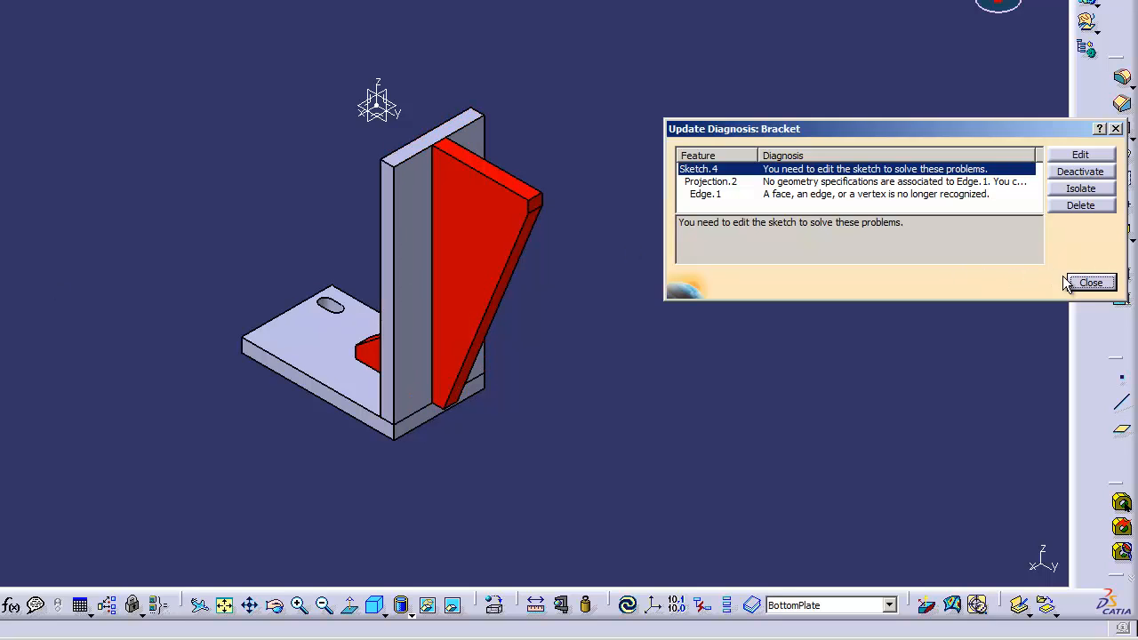
{"action": "left_click", "coordinate": [1091, 283]}
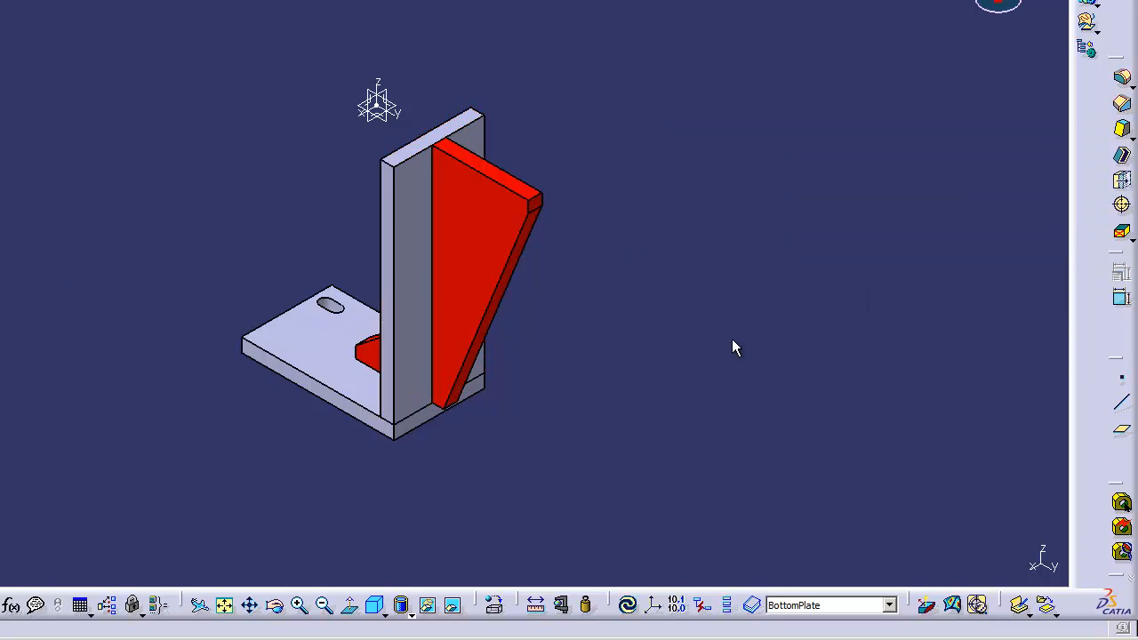
{"action": "left_click", "coordinate": [626, 607]}
{"action": "left_click", "coordinate": [1089, 283]}
Edit Sketch.4 from the update diagnosis, delete the broken projected edge along the bottom plate, and update the part
{"action": "left_click", "coordinate": [629, 607]}
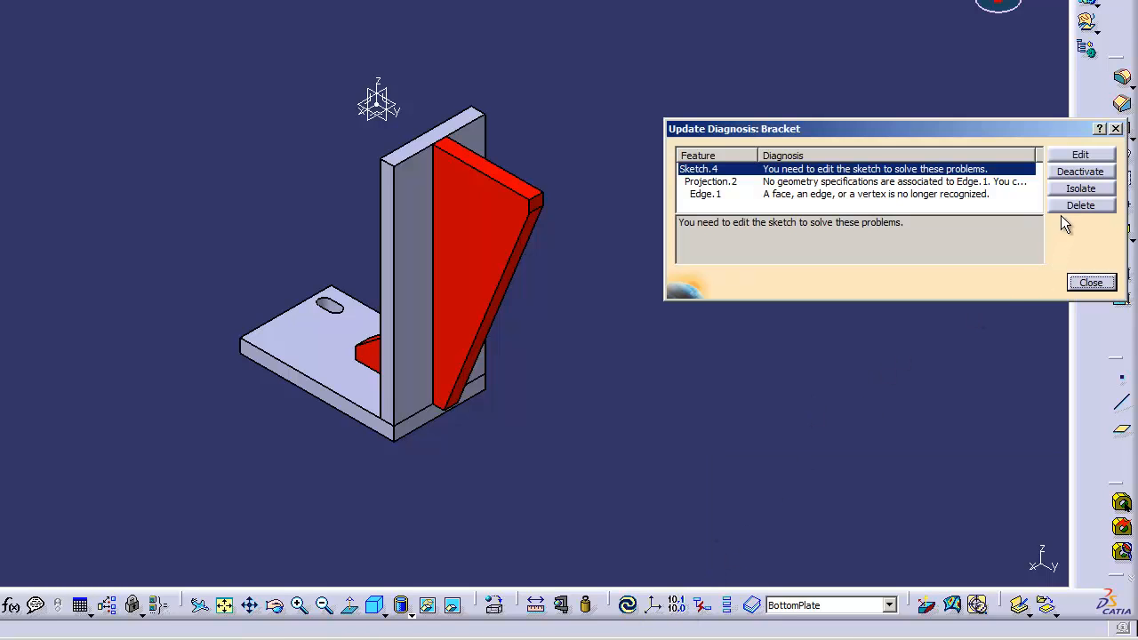
{"action": "left_click", "coordinate": [1079, 154]}
{"action": "left_click", "coordinate": [271, 431]}
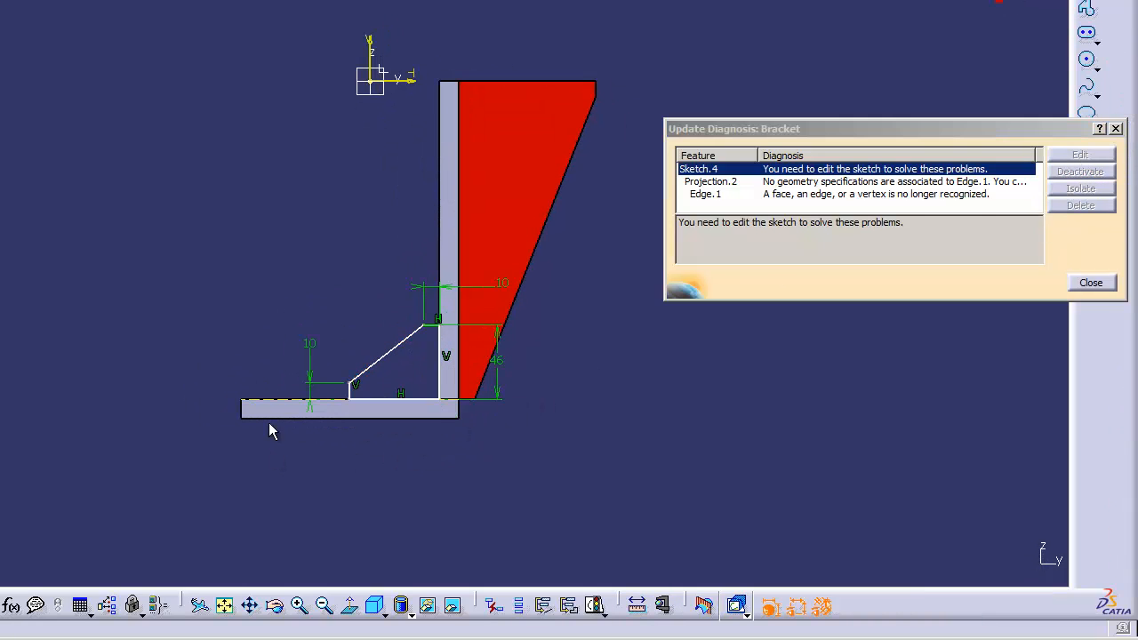
{"action": "right_click", "coordinate": [280, 404]}
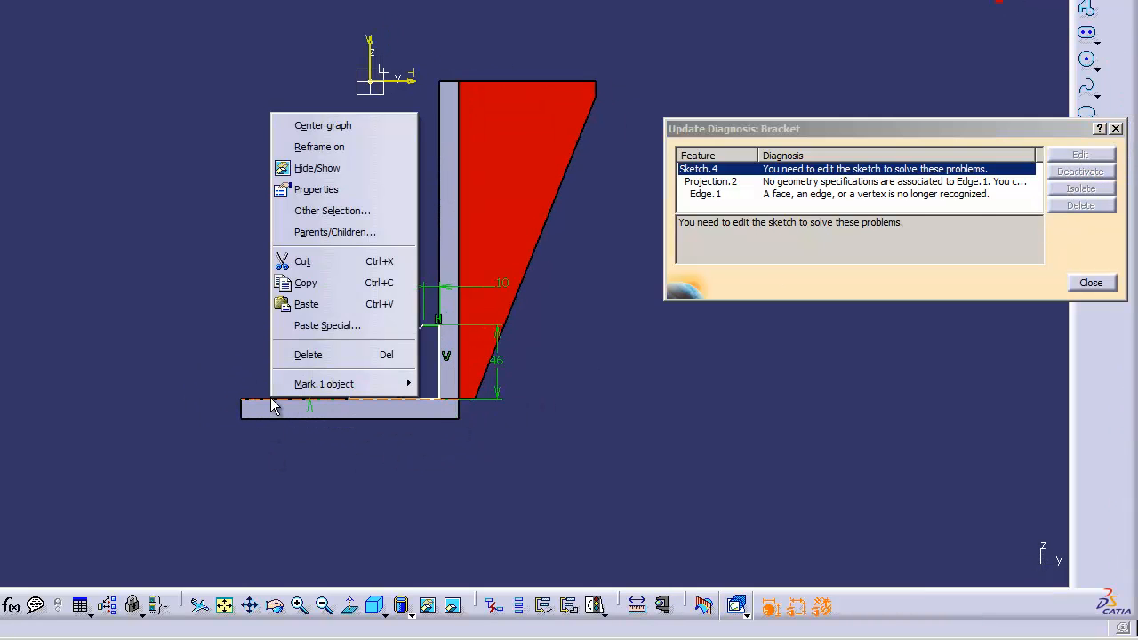
{"action": "left_click", "coordinate": [294, 355]}
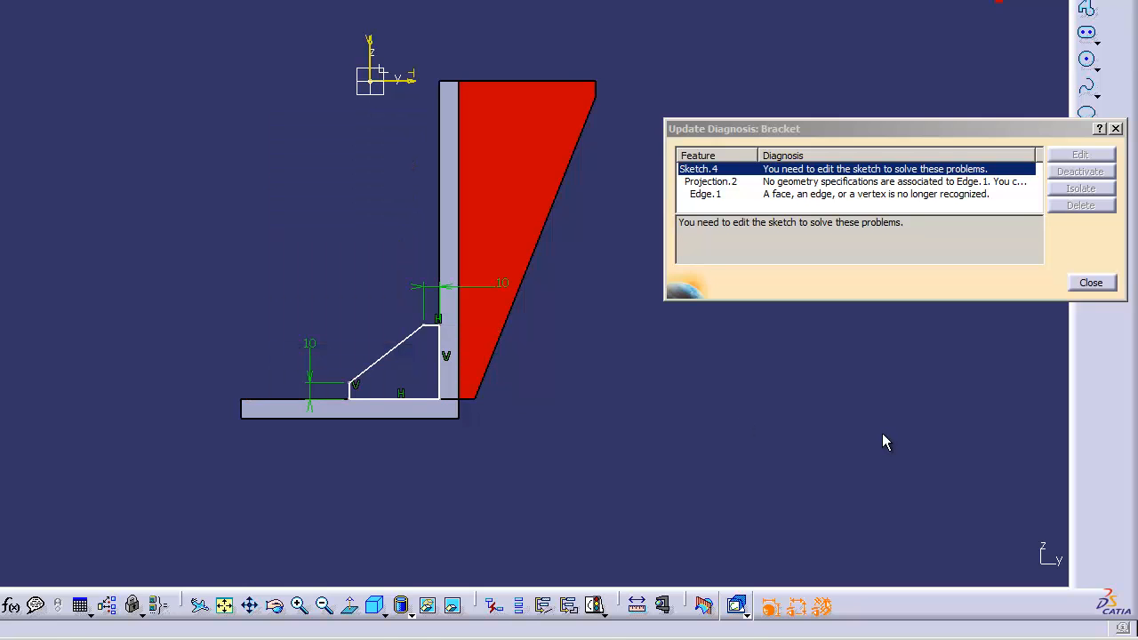
{"action": "left_click", "coordinate": [1090, 283]}
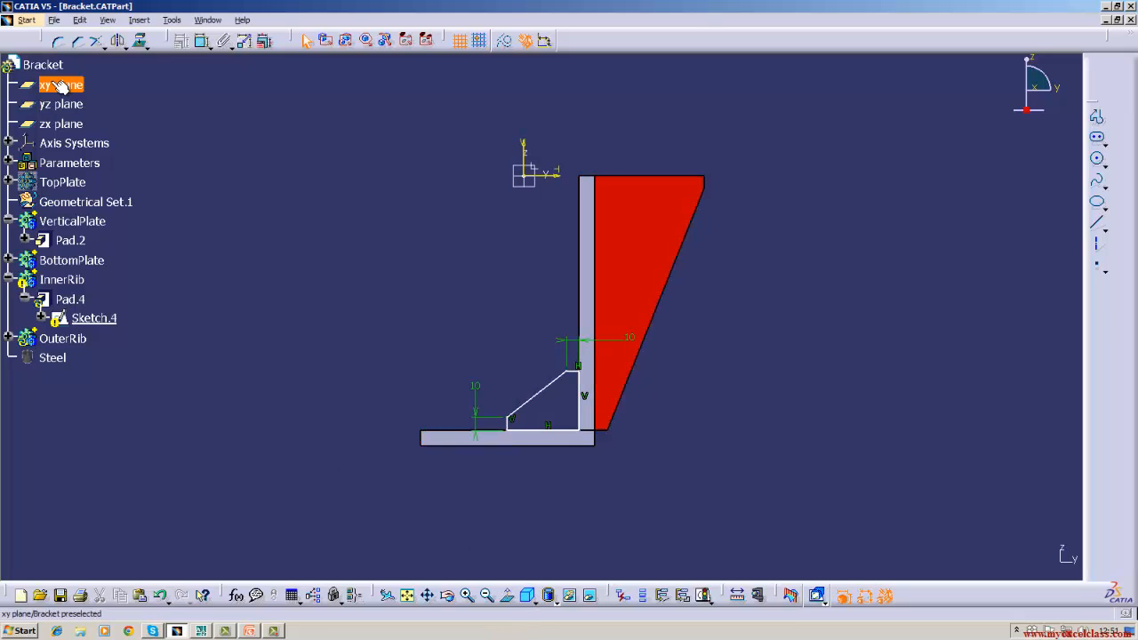
{"action": "double_click", "coordinate": [60, 86]}
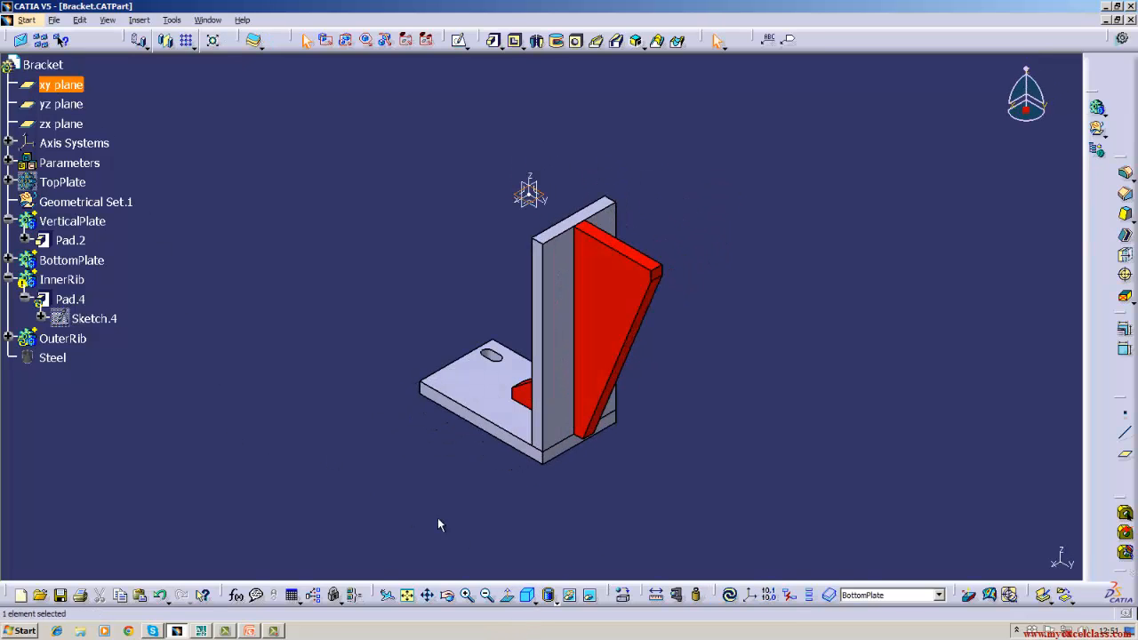
{"action": "left_click", "coordinate": [729, 594]}
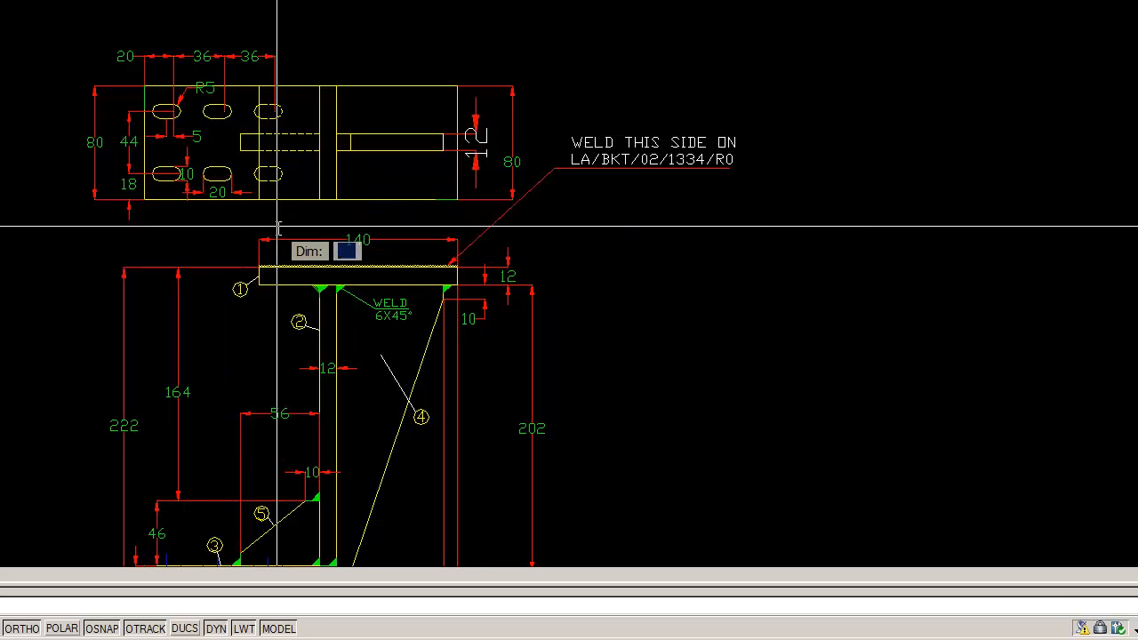
Check the slot spacing in the top view of the AutoCAD drawing and return to CATIA
{"action": "scroll", "coordinate": [153, 209], "scroll_direction": "up", "scroll_amount": 2}
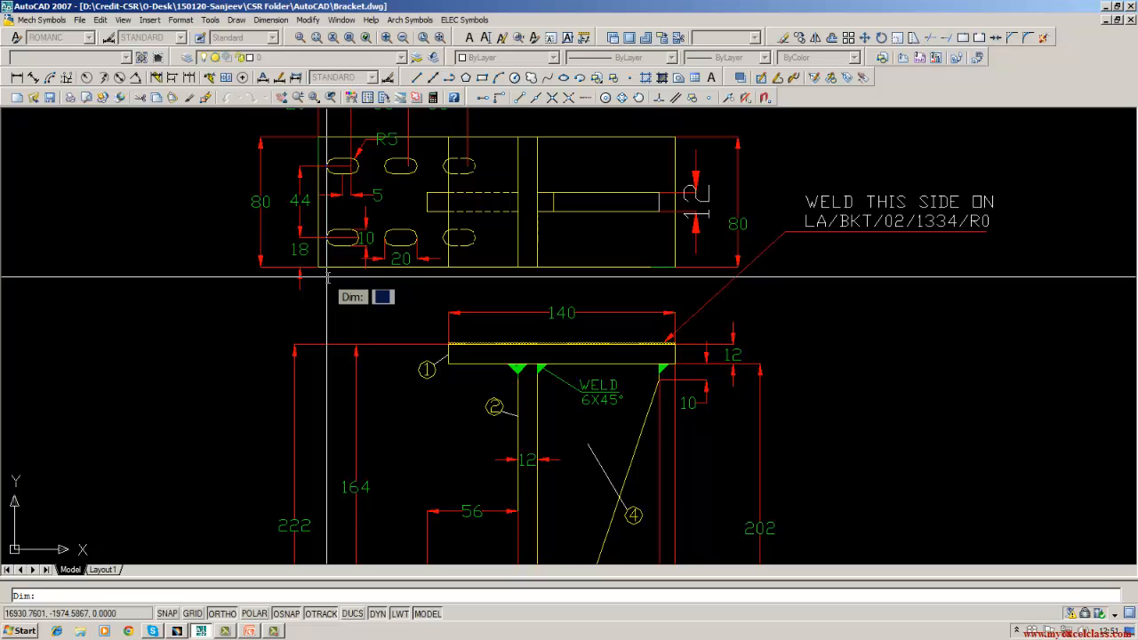
{"action": "middle_click_drag", "start_coordinate": [319, 304], "coordinate": [298, 387]}
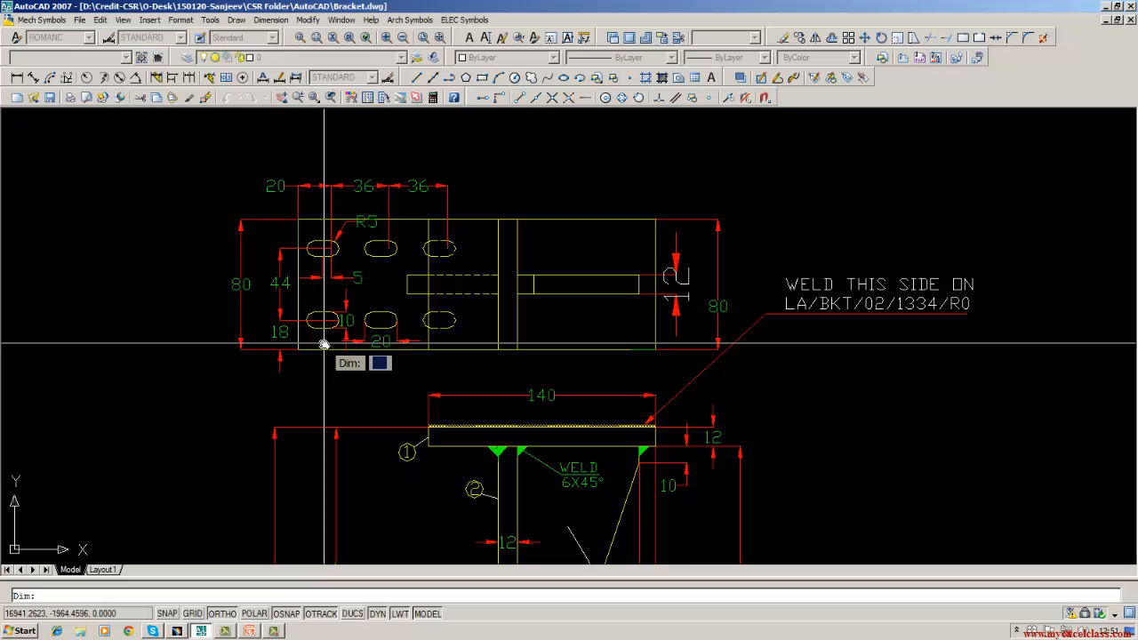
{"action": "left_click", "coordinate": [178, 631]}
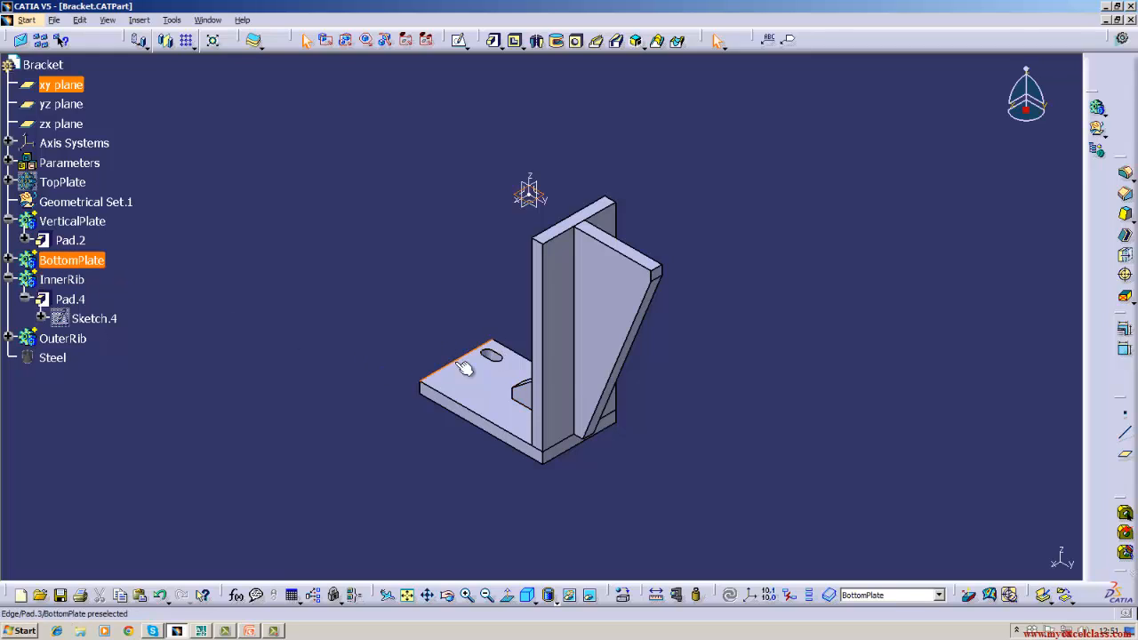
Start a rectangular pattern of the bottom plate's Pocket.1 with the first-direction spacing set to 44 mm
{"action": "left_click", "coordinate": [8, 279]}
{"action": "left_click", "coordinate": [8, 260]}
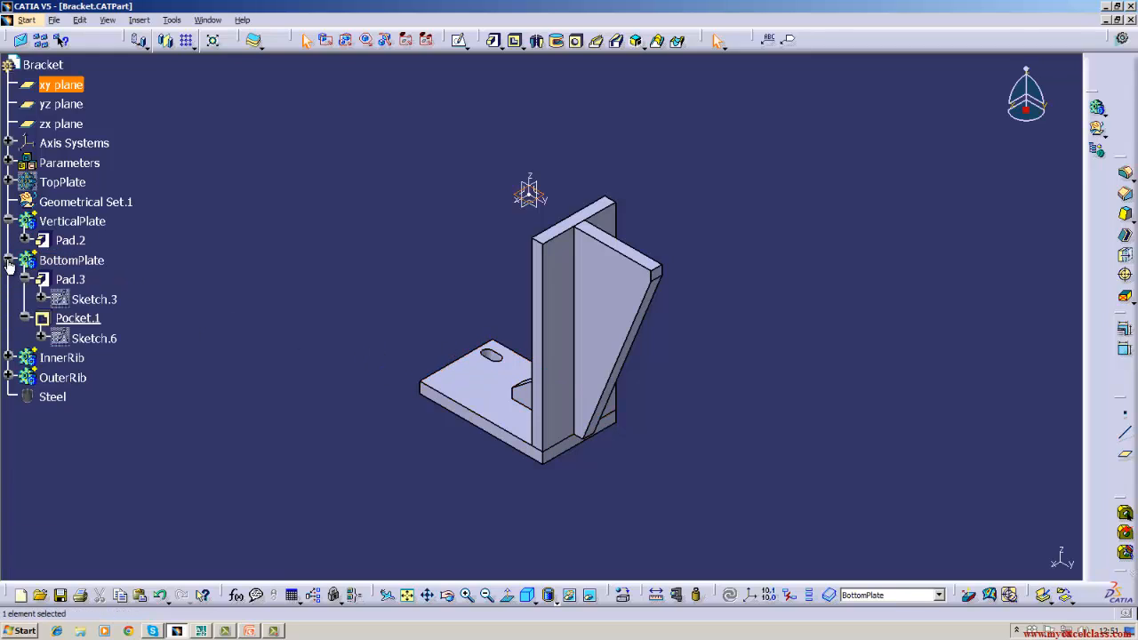
{"action": "left_click", "coordinate": [96, 319]}
{"action": "left_click", "coordinate": [138, 19]}
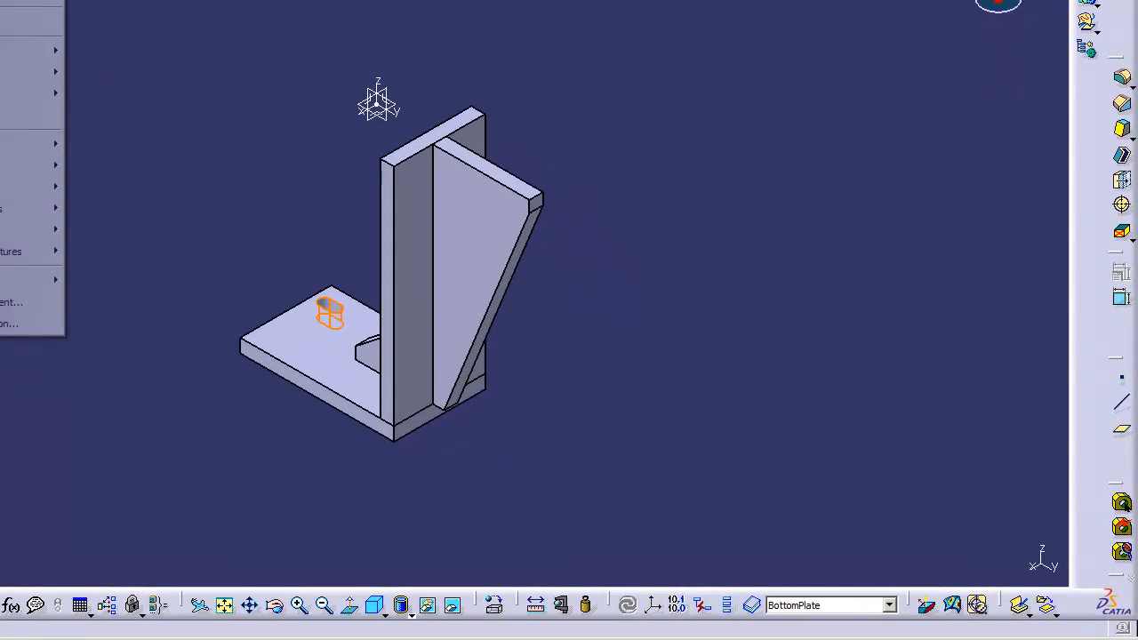
{"action": "mouse_move", "coordinate": [36, 208]}
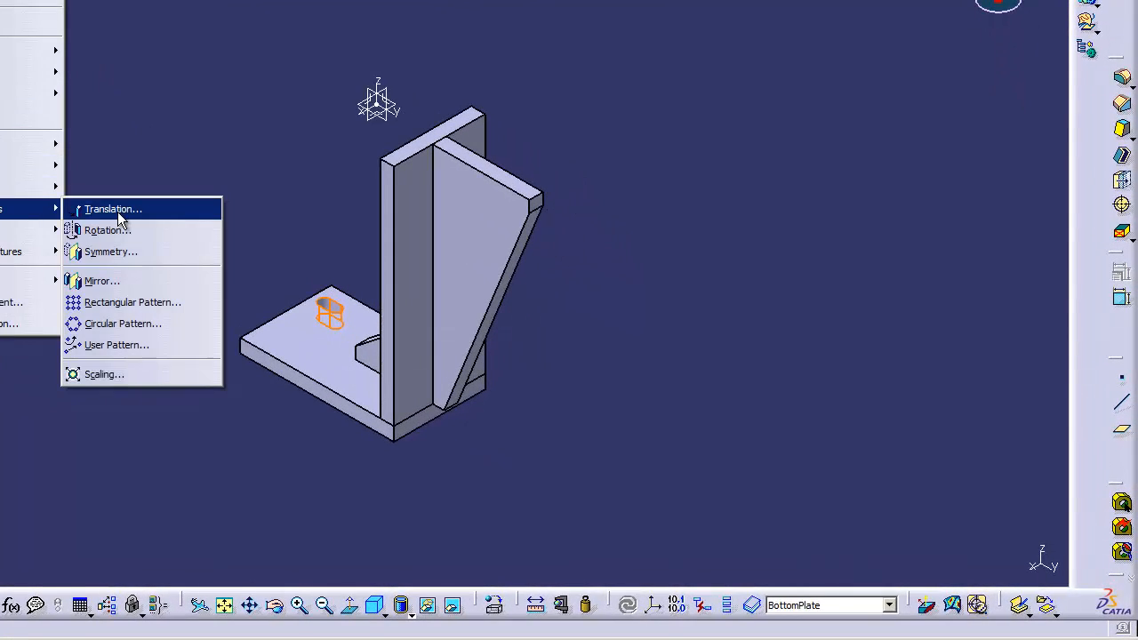
{"action": "left_click", "coordinate": [118, 303]}
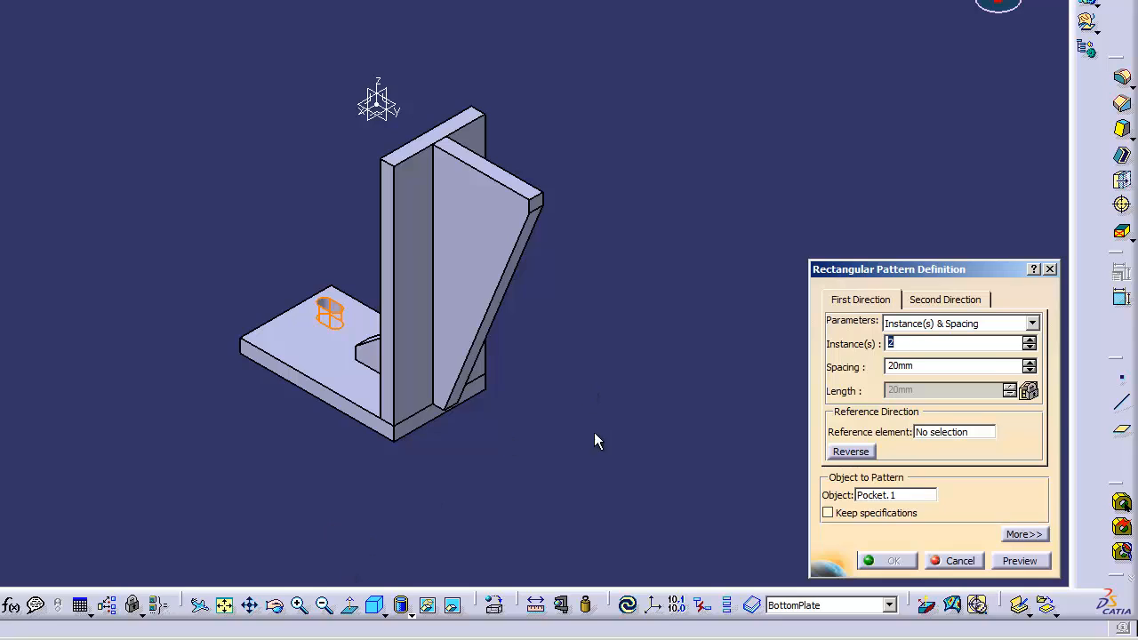
{"action": "left_click", "coordinate": [937, 366]}
{"action": "type", "text": "44"}
{"action": "key", "text": "Return"}
Use the bottom plate's free outer edge as the pattern direction, create the pattern, and update the part
{"action": "left_click", "coordinate": [935, 432]}
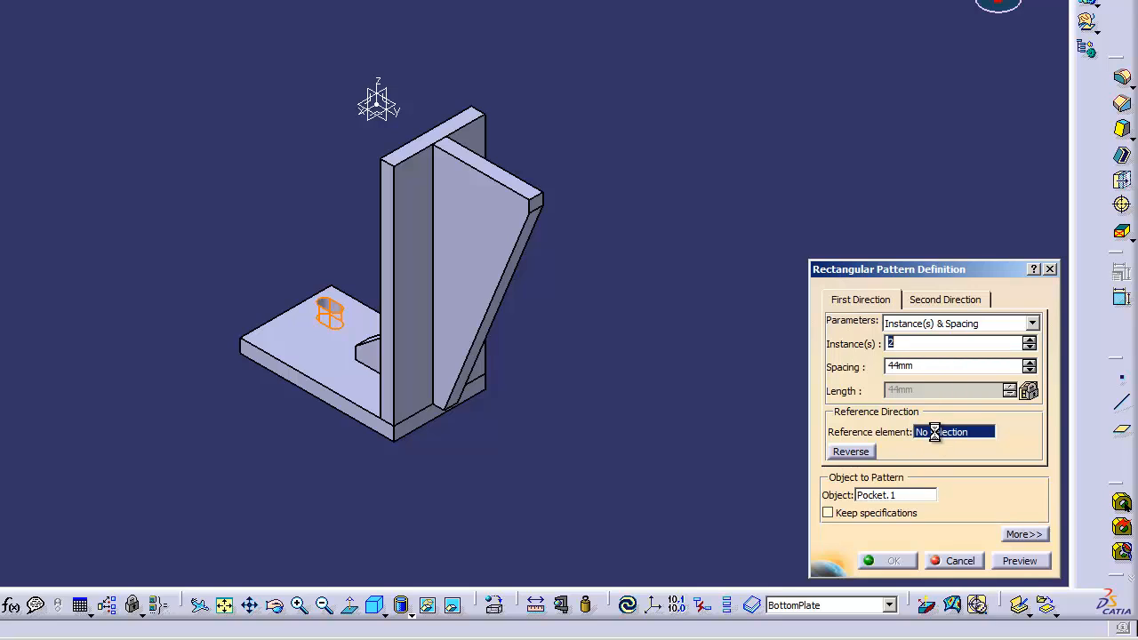
{"action": "left_click", "coordinate": [281, 312]}
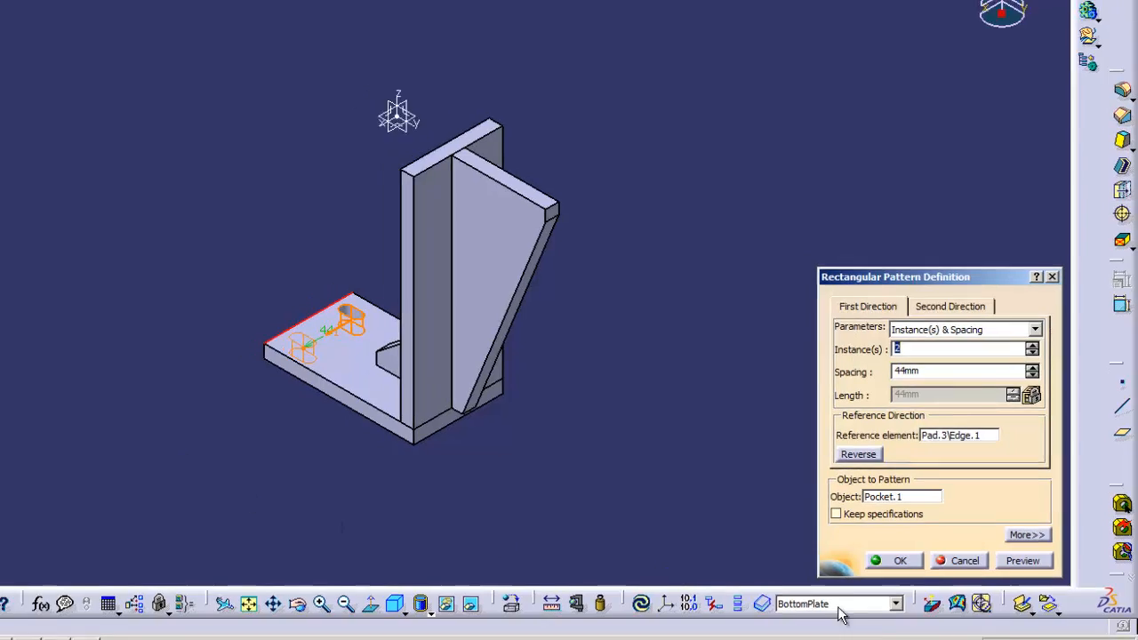
{"action": "left_click", "coordinate": [891, 560]}
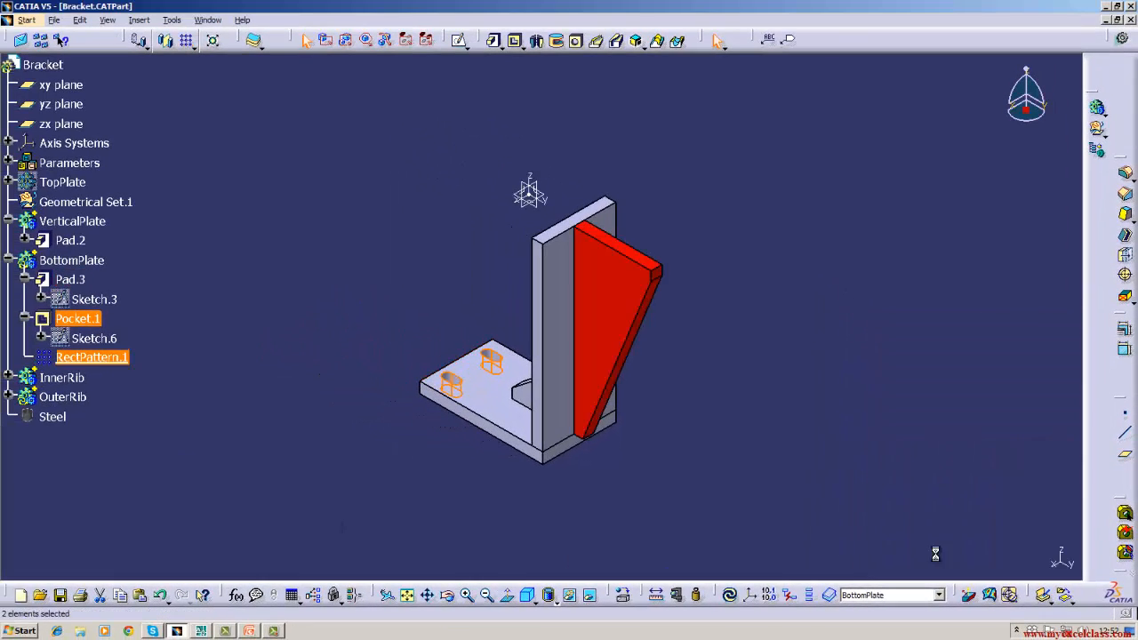
{"action": "left_click", "coordinate": [729, 593]}
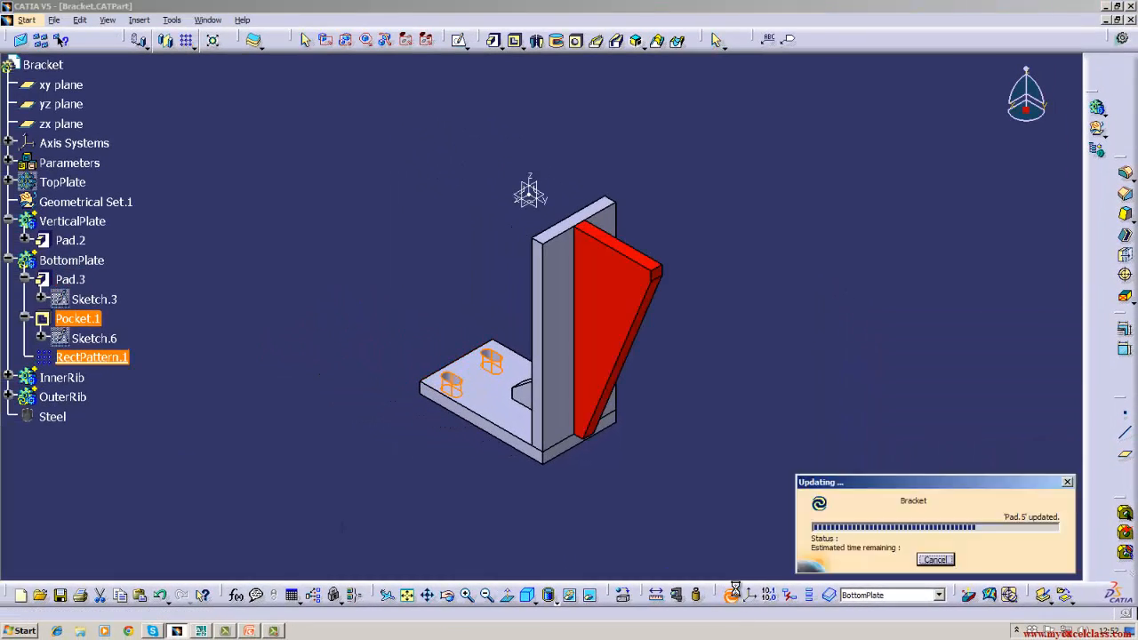
{"action": "left_click", "coordinate": [781, 483]}
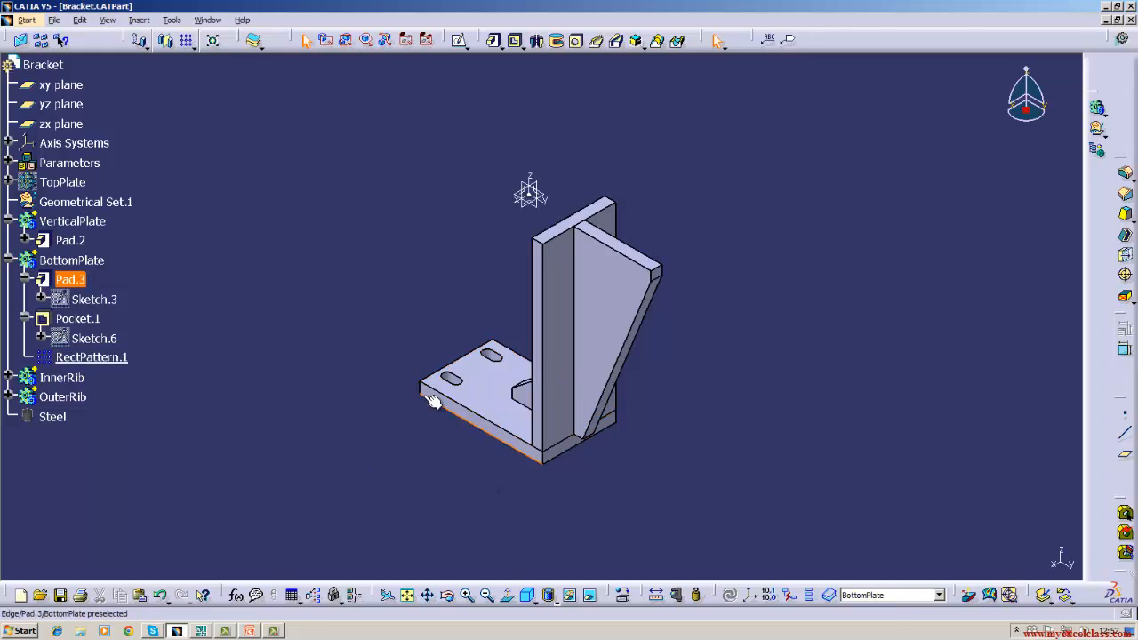
Check the 36 mm slot spacing in the AutoCAD top view and set RectPattern.1's second direction in CATIA to 3 instances spaced 36 mm
{"action": "left_click", "coordinate": [202, 630]}
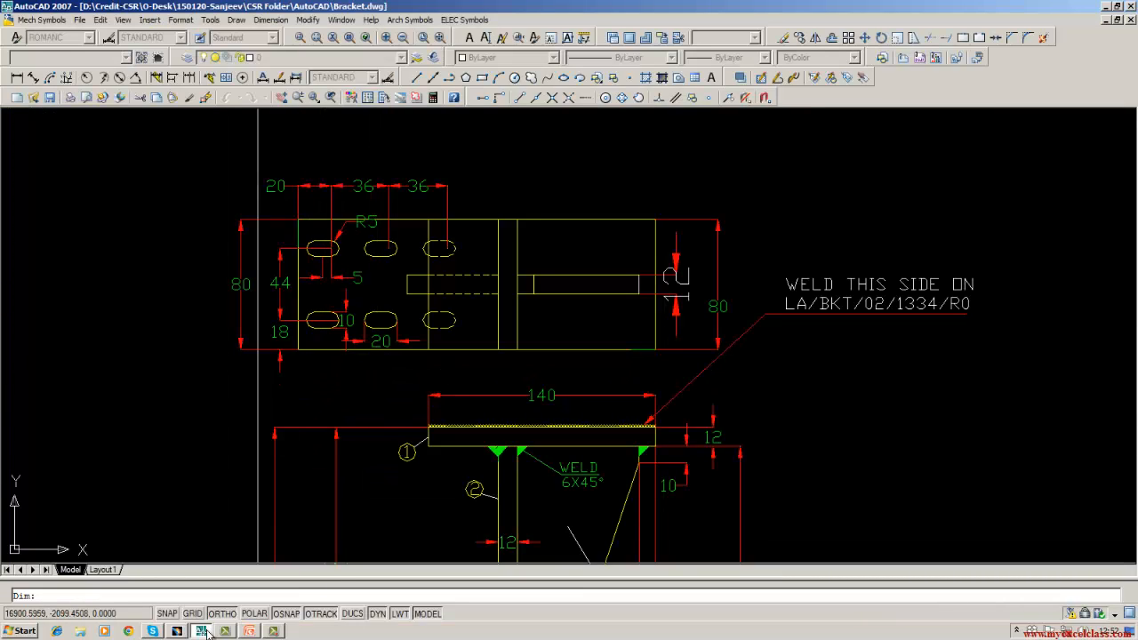
{"action": "left_click", "coordinate": [176, 631]}
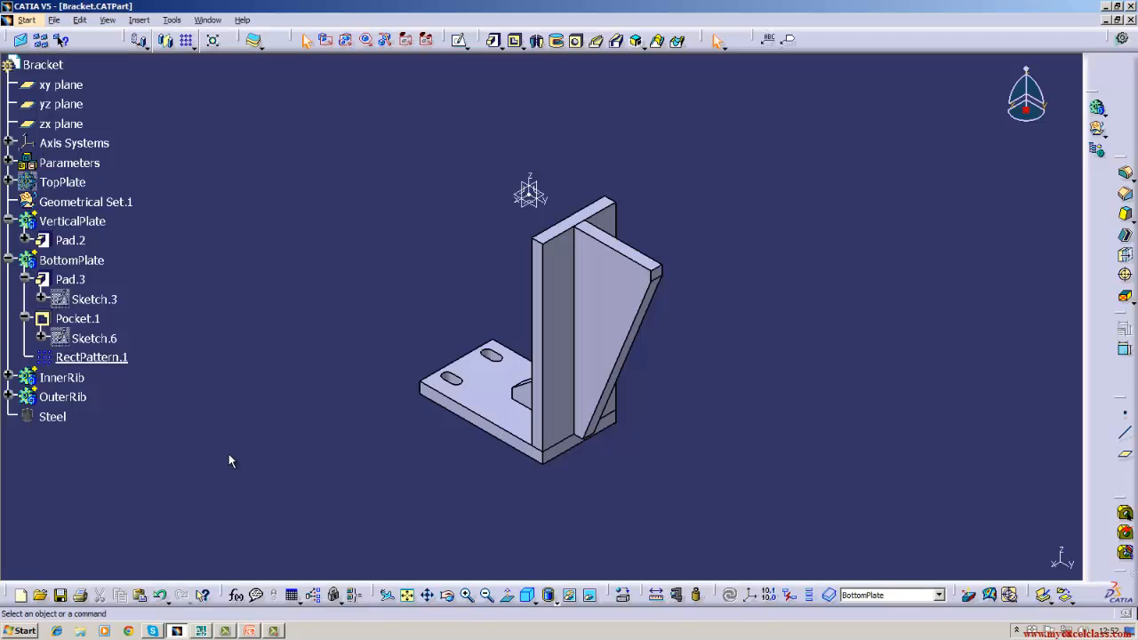
{"action": "left_click", "coordinate": [5, 333]}
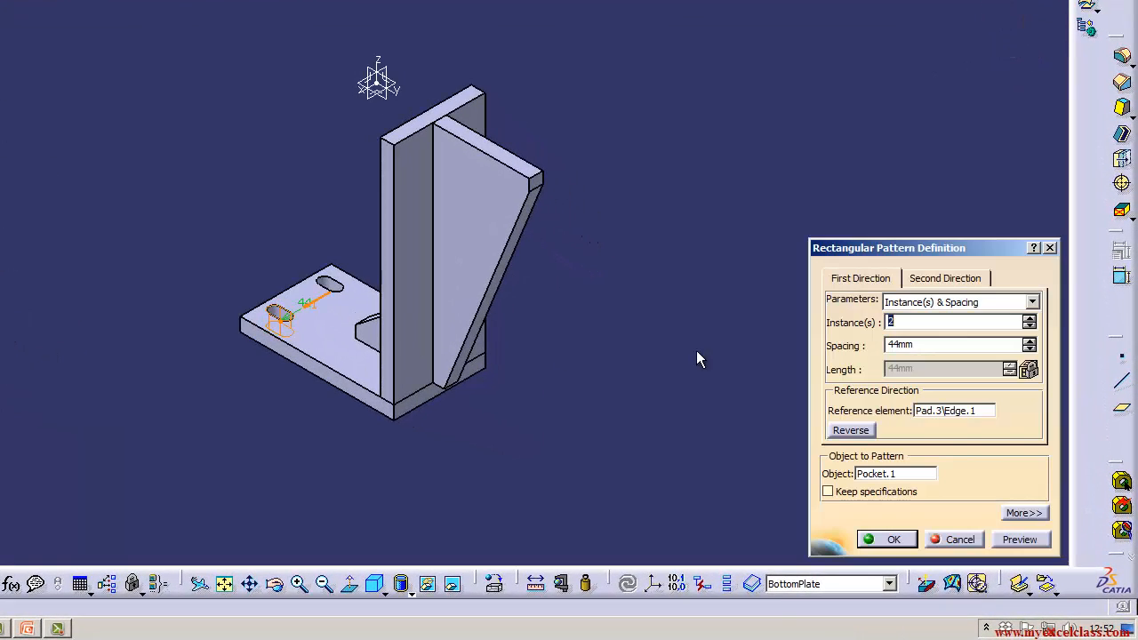
{"action": "left_click", "coordinate": [971, 285]}
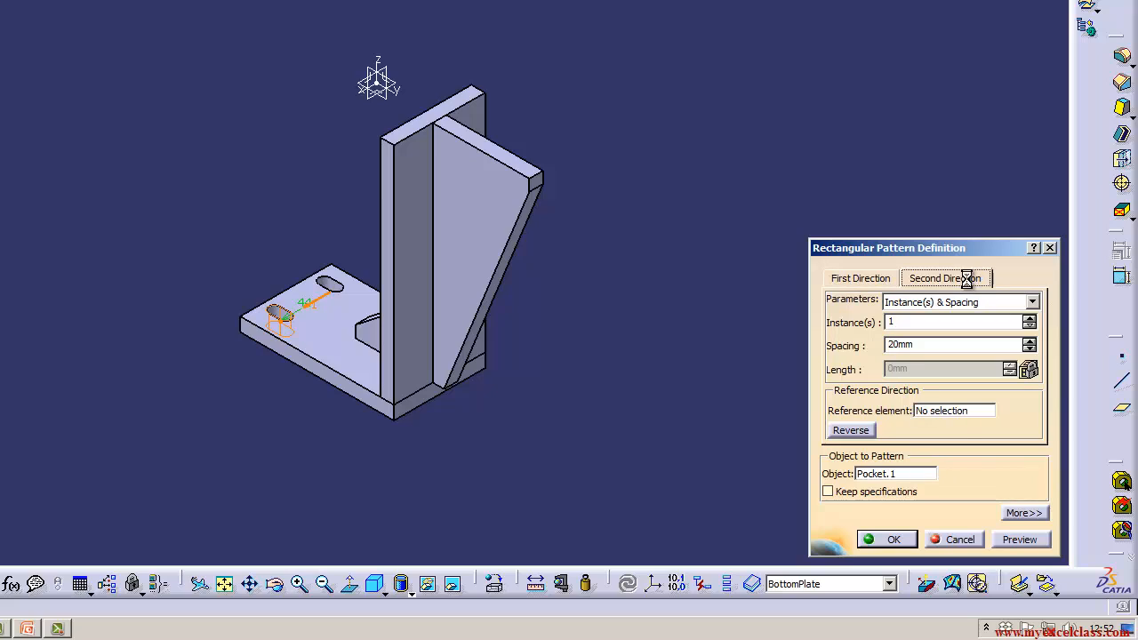
{"action": "left_click", "coordinate": [940, 322]}
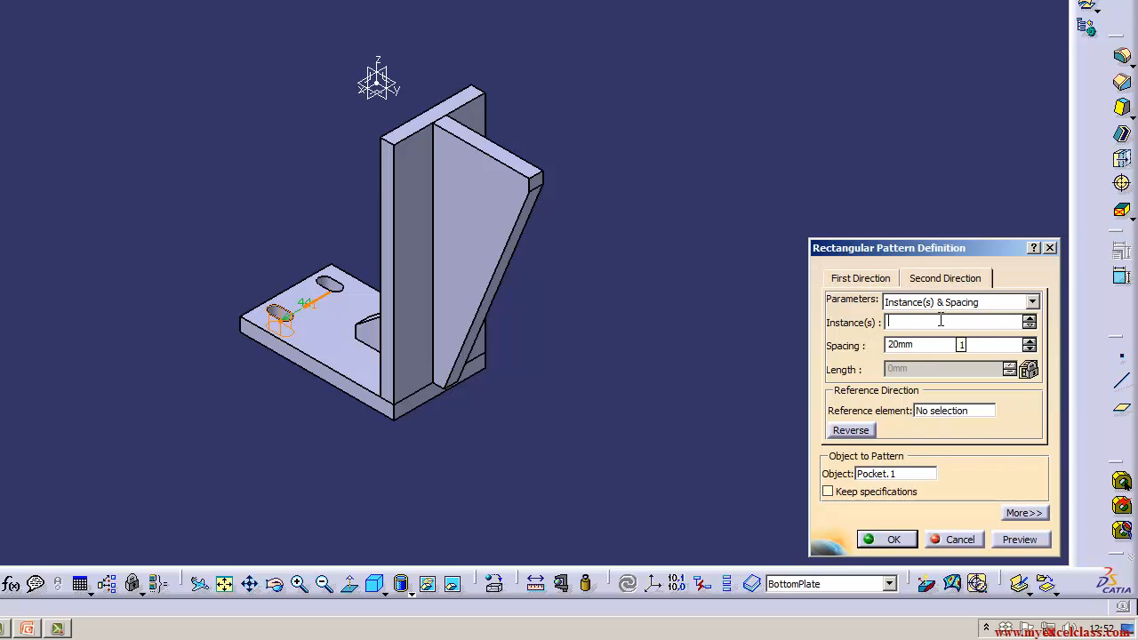
{"action": "type", "text": "3"}
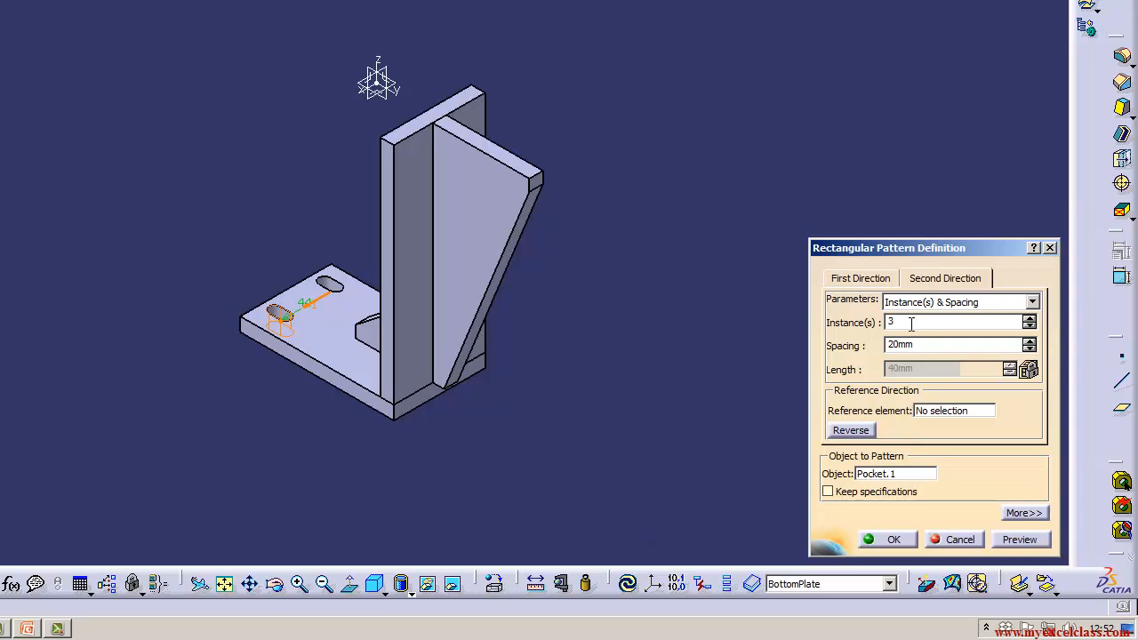
{"action": "left_click", "coordinate": [916, 345]}
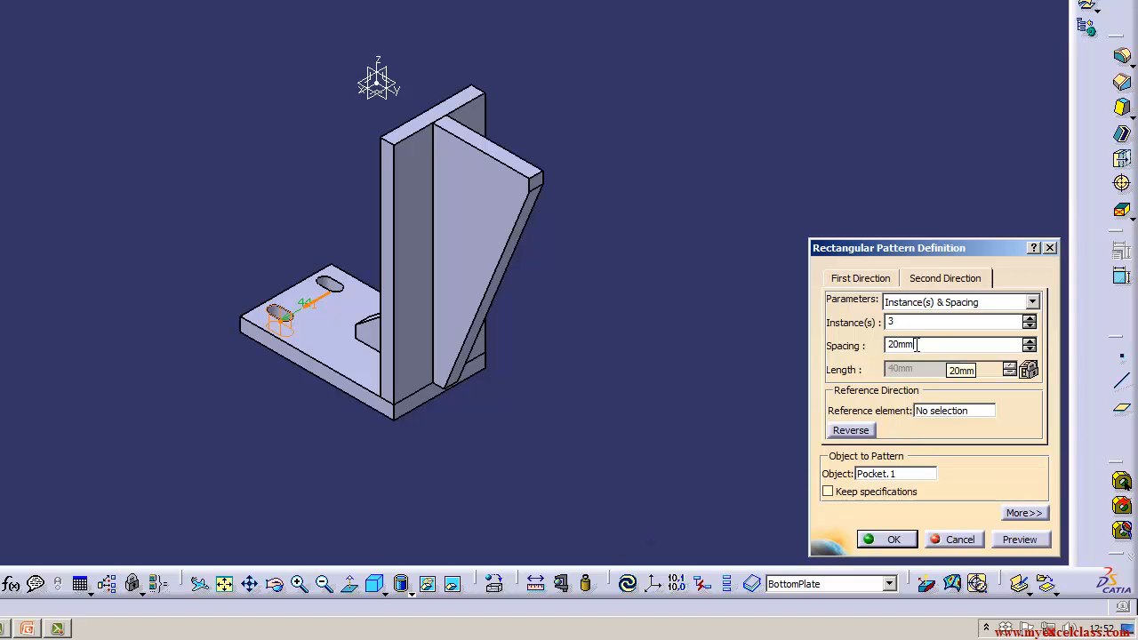
{"action": "key", "text": "BackSpace"}
{"action": "type", "text": "36"}
Use the bottom plate's long lower edge as the second-direction reference, confirm the pattern, and update the part
{"action": "left_click", "coordinate": [932, 412]}
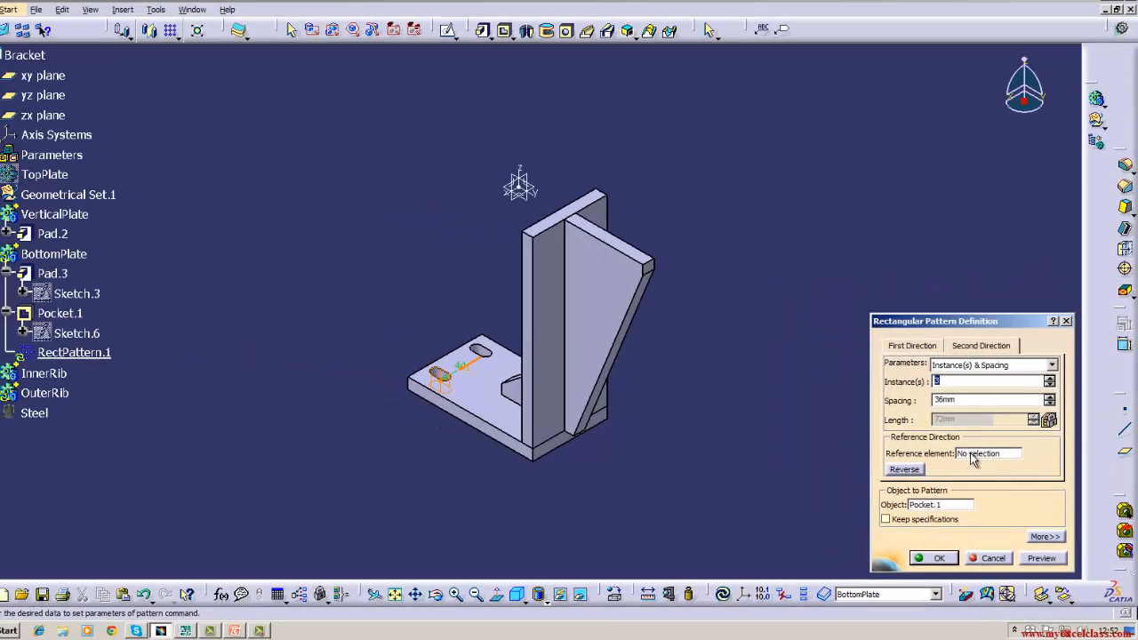
{"action": "left_click", "coordinate": [974, 456]}
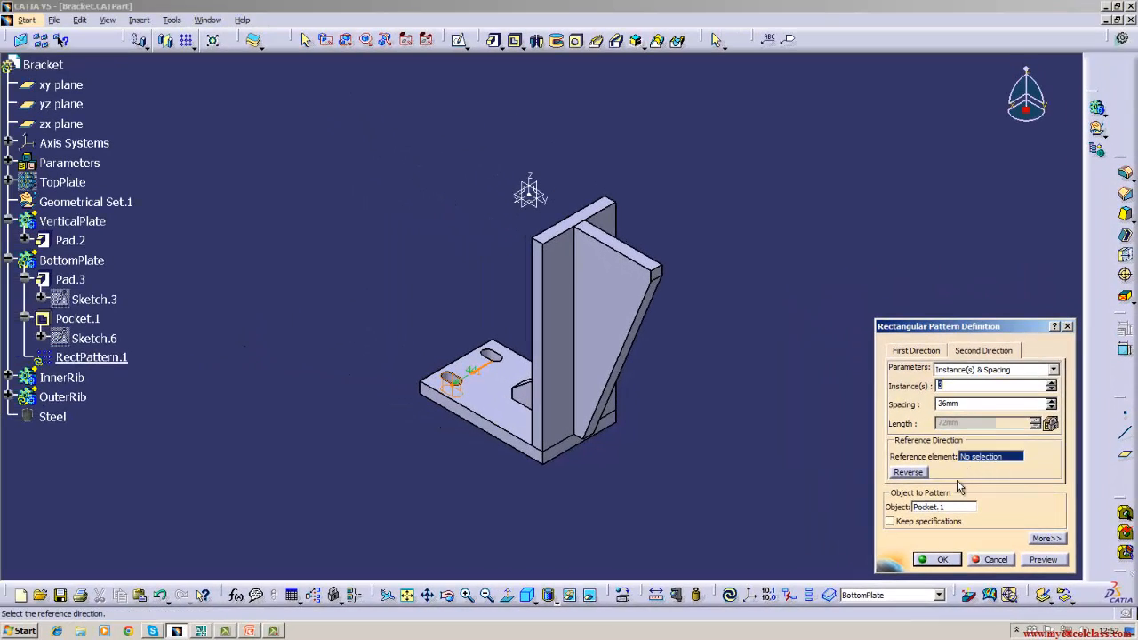
{"action": "left_click", "coordinate": [487, 432]}
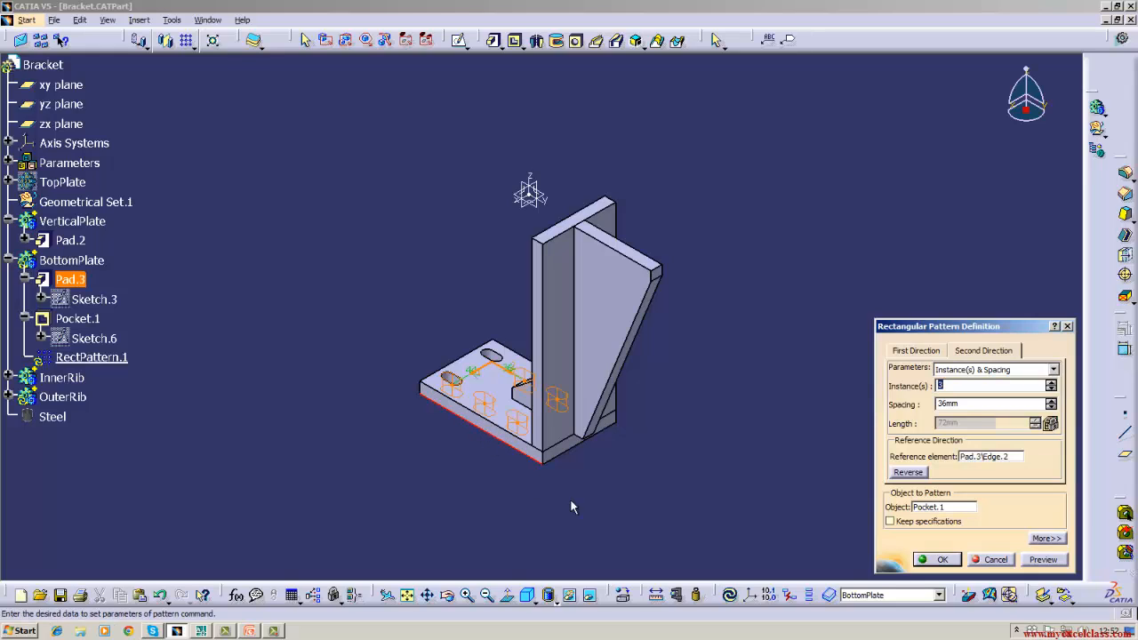
{"action": "left_click", "coordinate": [942, 559]}
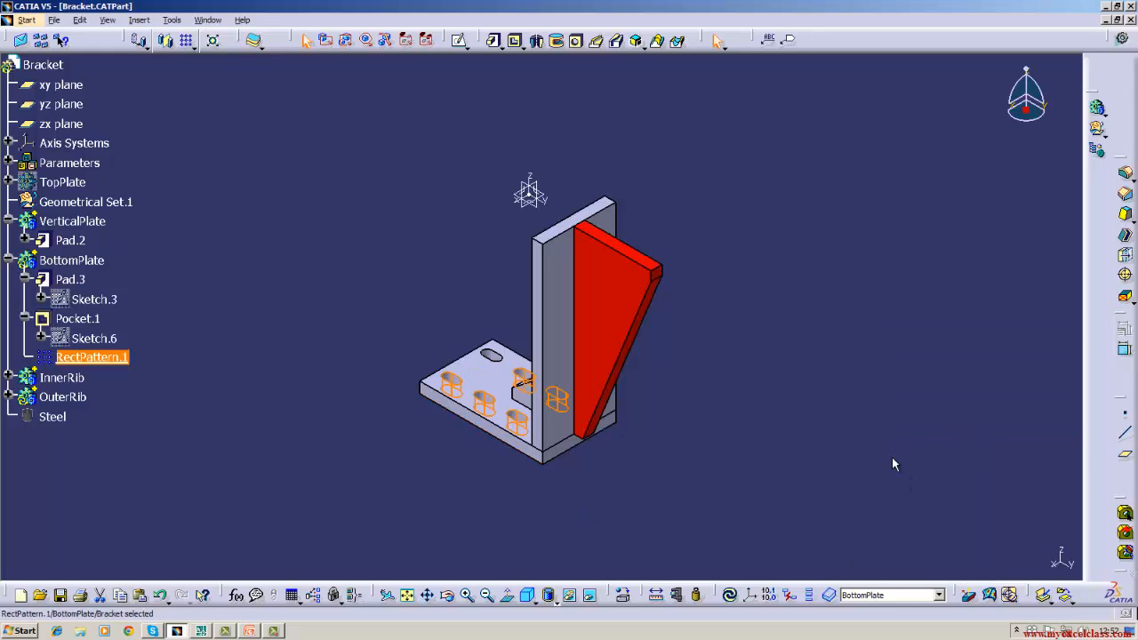
{"action": "left_click", "coordinate": [729, 595]}
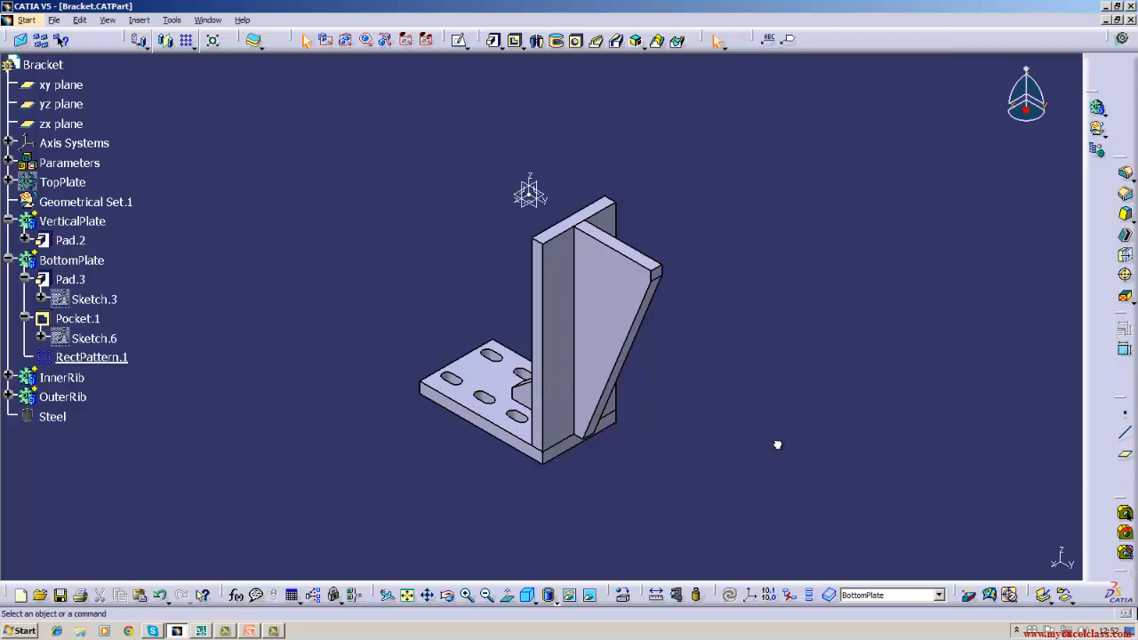
Inspect the slotted bottom plate, restore the isometric view, and review Pocket.1's definition without changing it
{"action": "left_click", "coordinate": [447, 595]}
{"action": "left_click_drag", "start_coordinate": [424, 521], "coordinate": [568, 569]}
{"action": "left_click", "coordinate": [527, 594]}
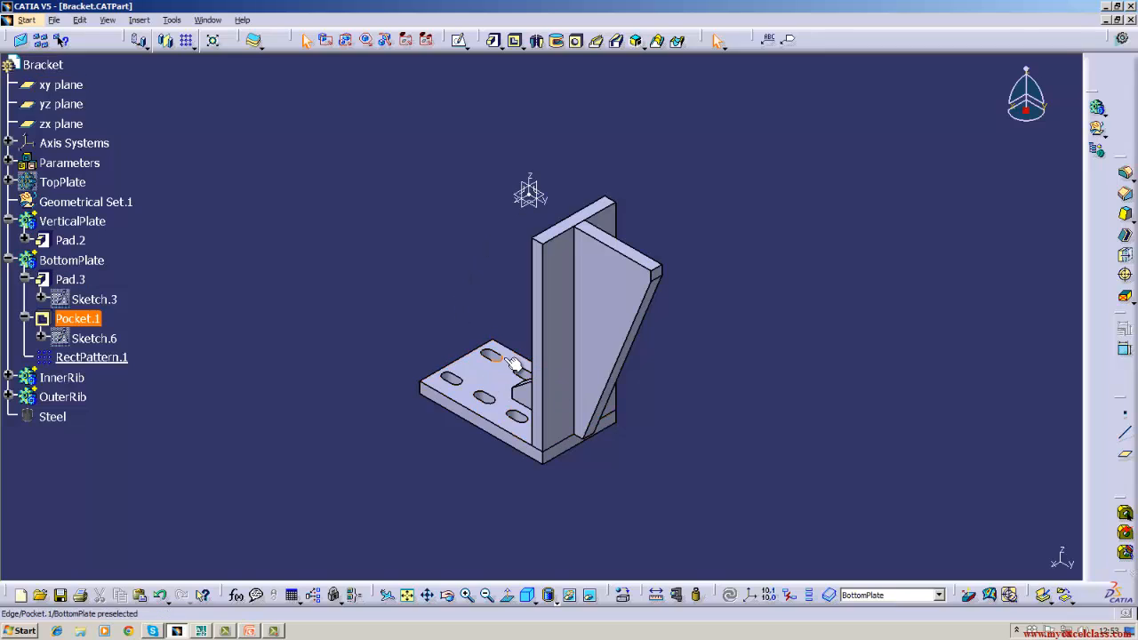
{"action": "right_click", "coordinate": [98, 291]}
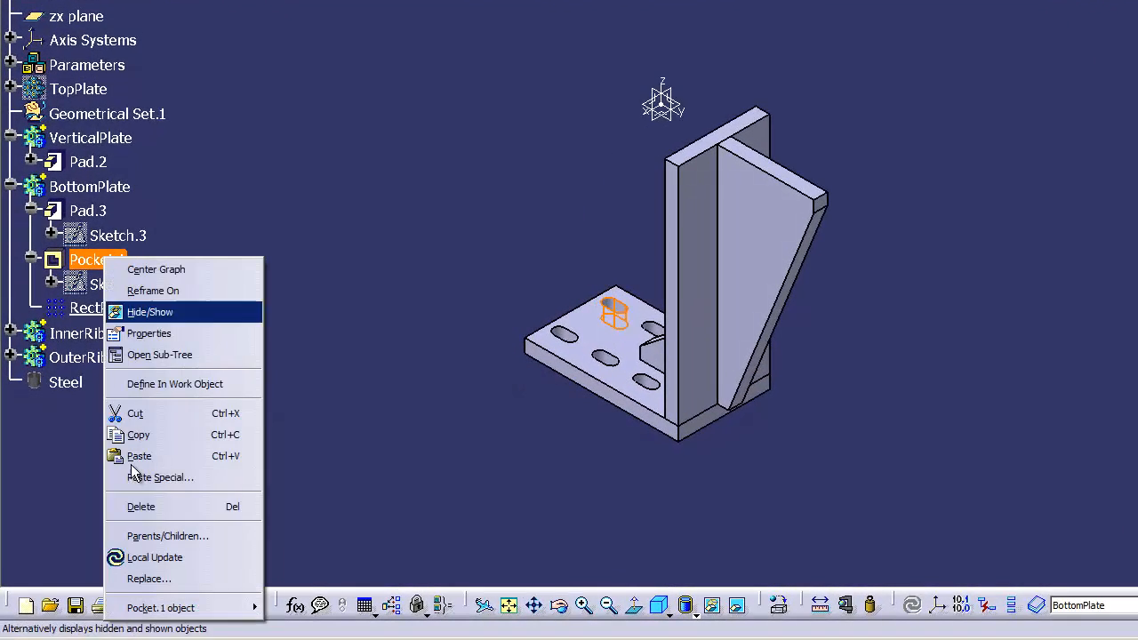
{"action": "mouse_move", "coordinate": [146, 604]}
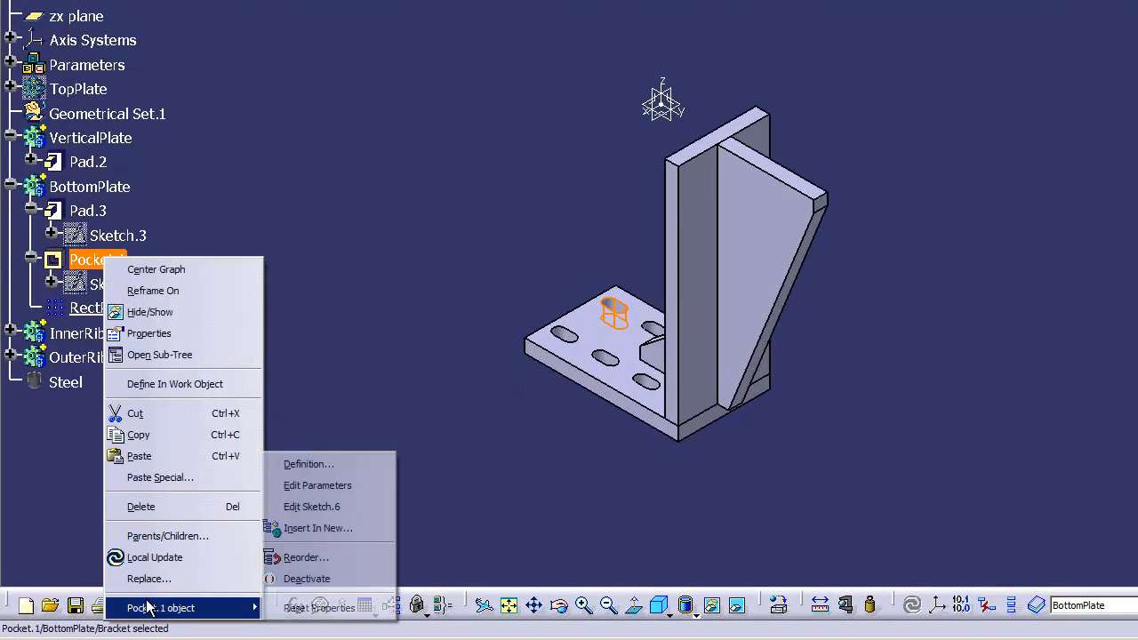
{"action": "left_click", "coordinate": [319, 461]}
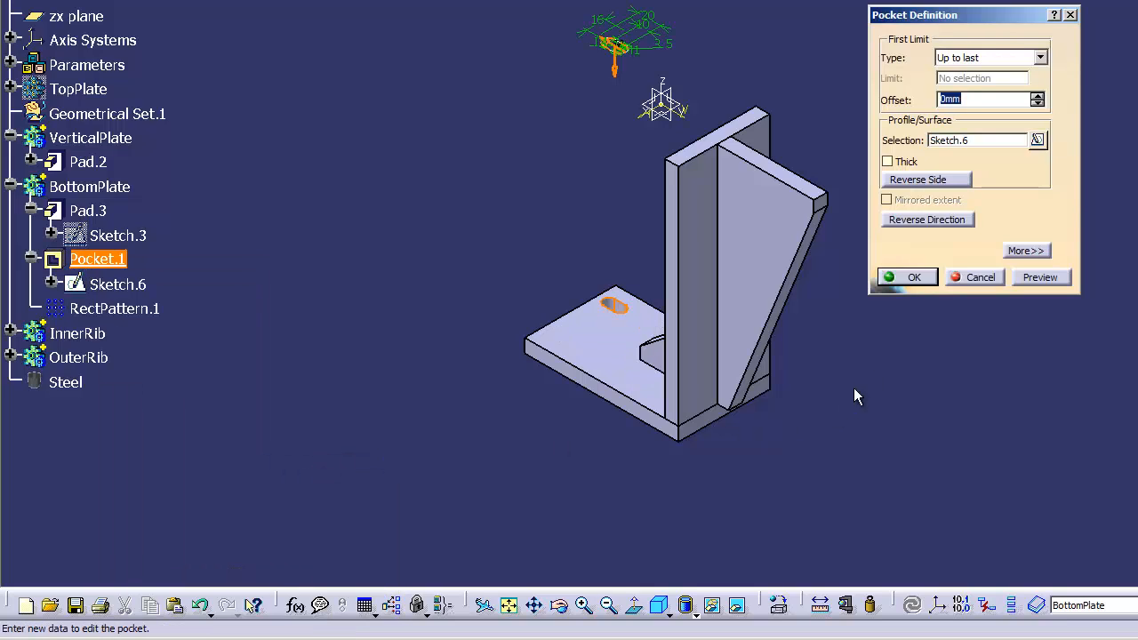
{"action": "left_click", "coordinate": [976, 277]}
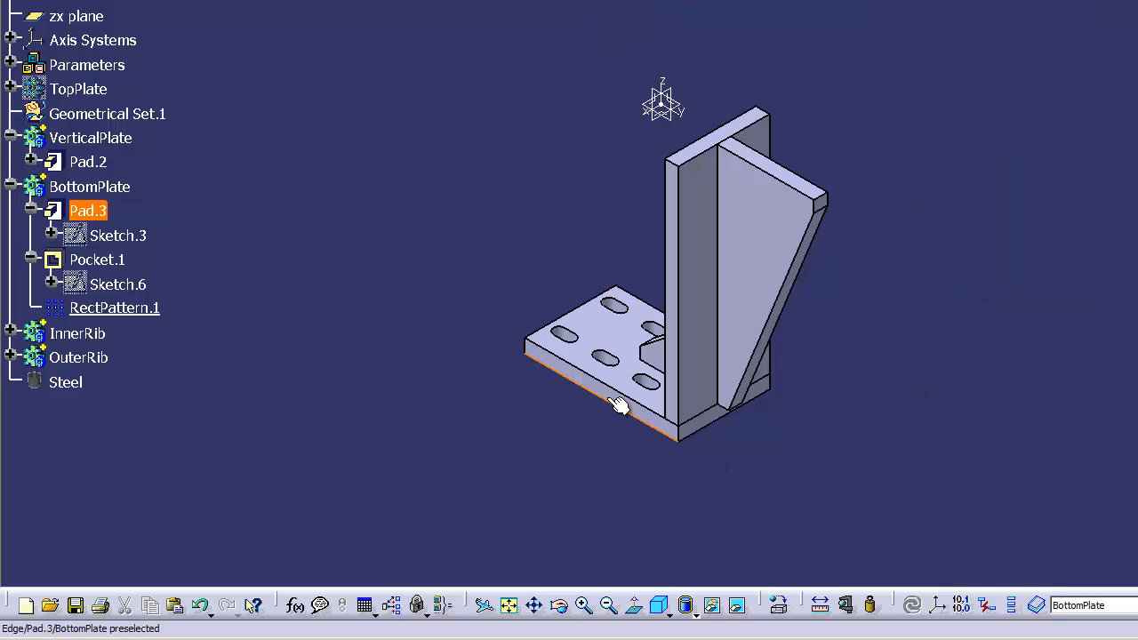
Measure the vertical distance from the horizontal axis to the bottom plate's lower edge in Sketch.3, discard the dimension, and exit the sketch
{"action": "double_click", "coordinate": [140, 236]}
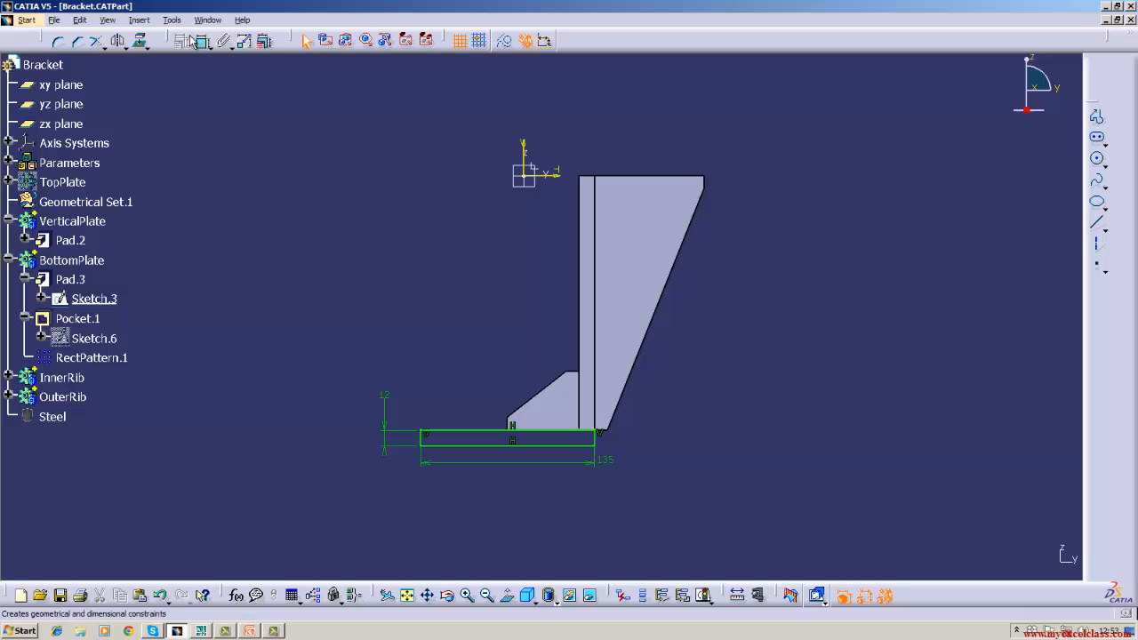
{"action": "left_click", "coordinate": [194, 41]}
{"action": "left_click", "coordinate": [523, 174]}
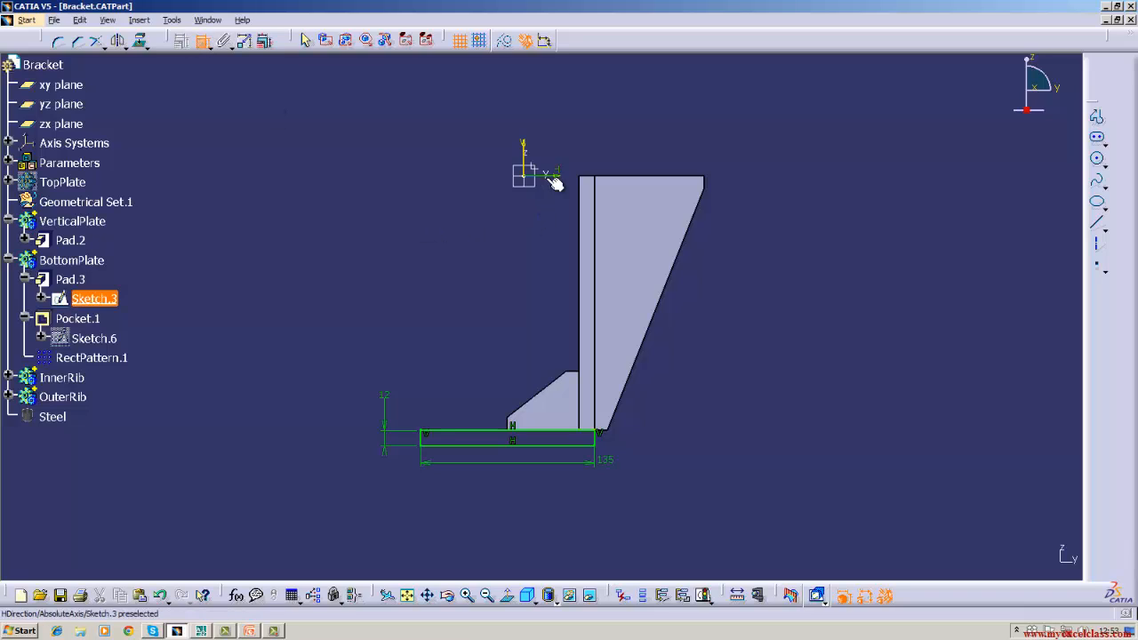
{"action": "left_click", "coordinate": [458, 446]}
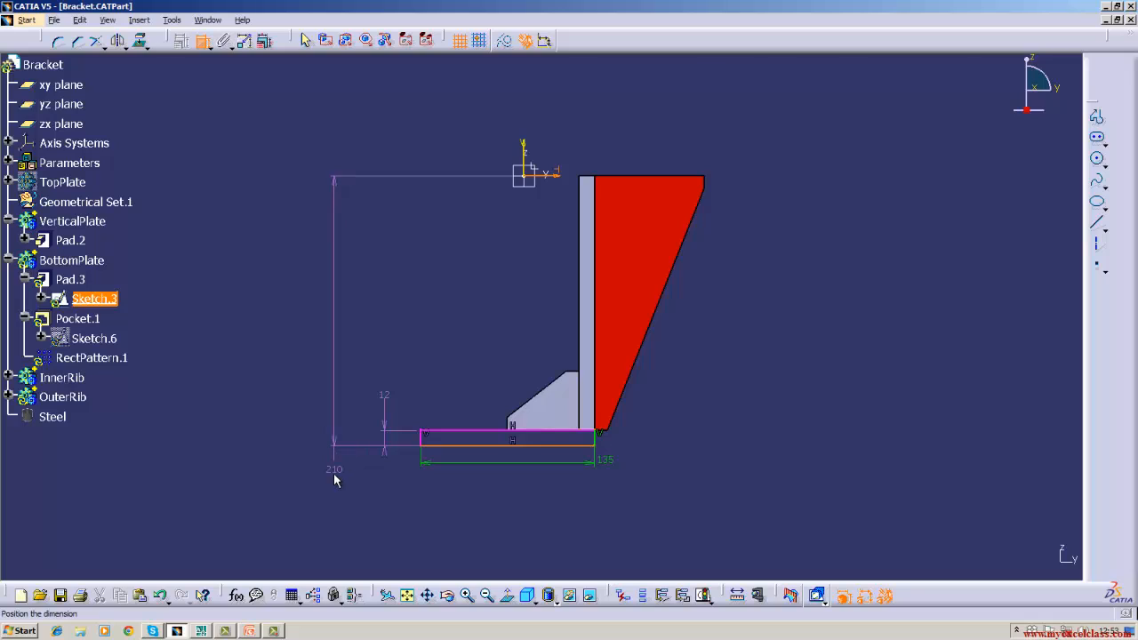
{"action": "left_click", "coordinate": [335, 480]}
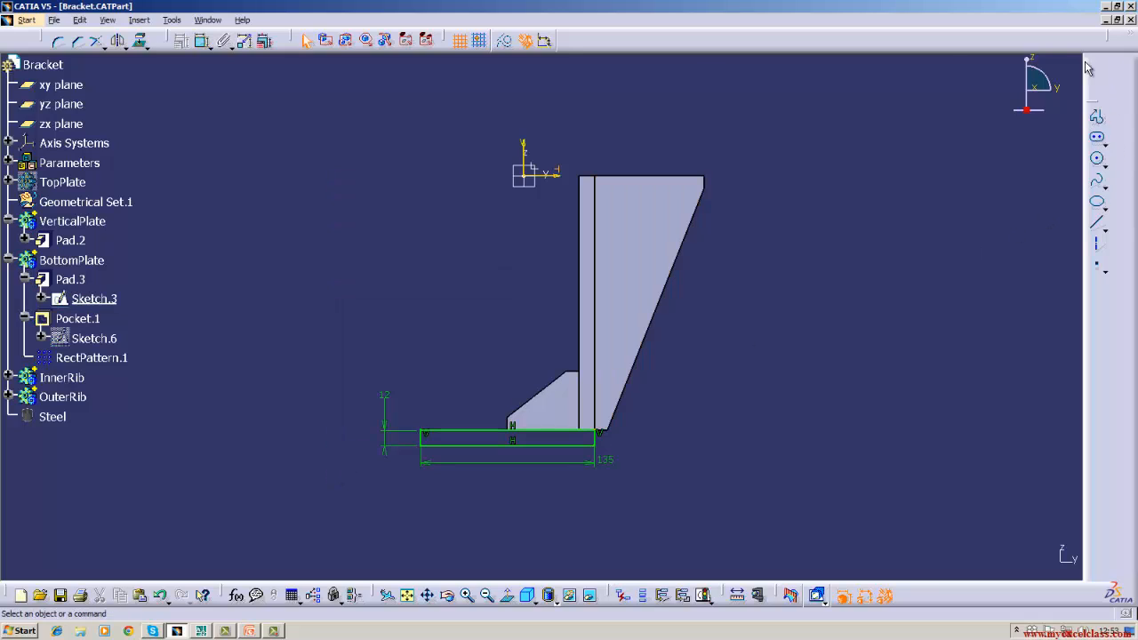
{"action": "double_click", "coordinate": [77, 88]}
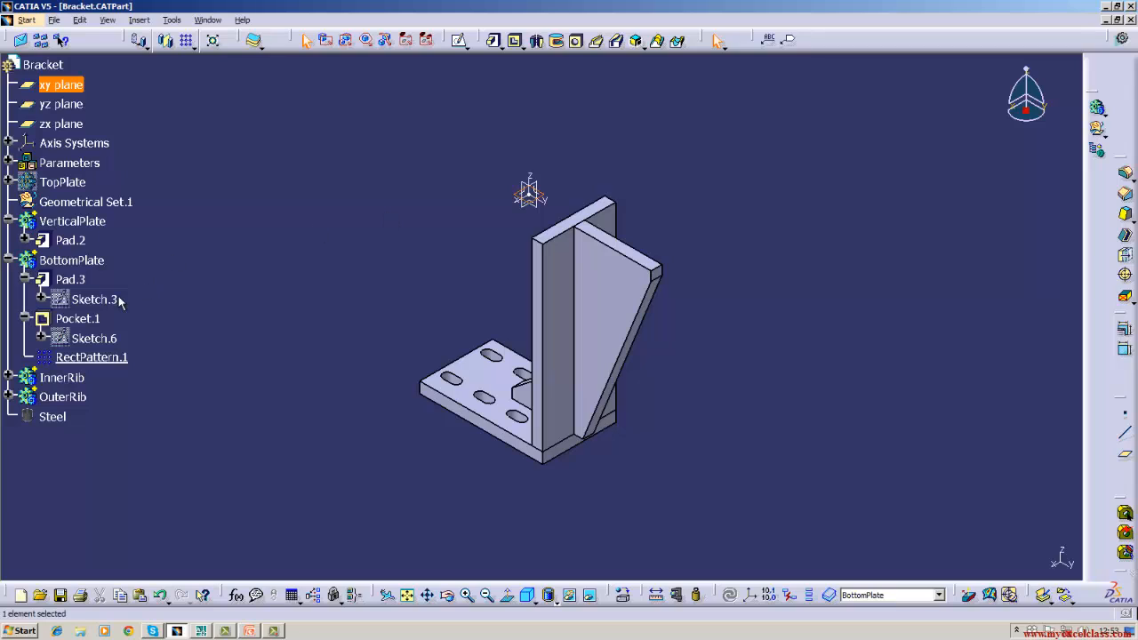
Redefine Pocket.1 by dimension with a first-limit depth of 210 mm and a second-limit depth of -198 mm, and update the part
{"action": "right_click", "coordinate": [79, 326]}
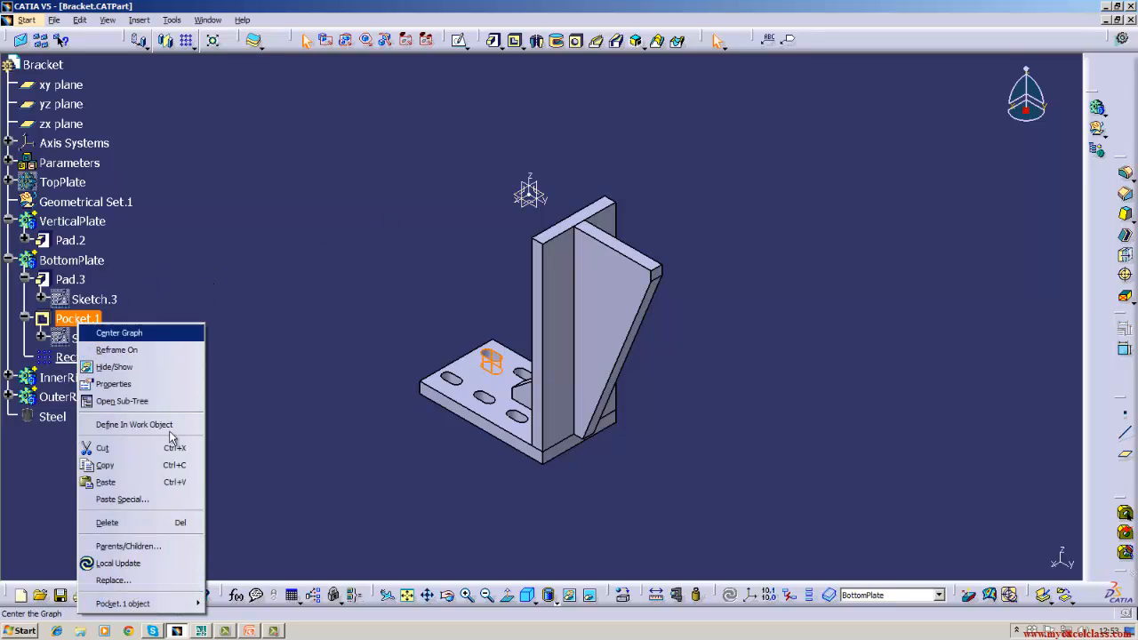
{"action": "mouse_move", "coordinate": [160, 603]}
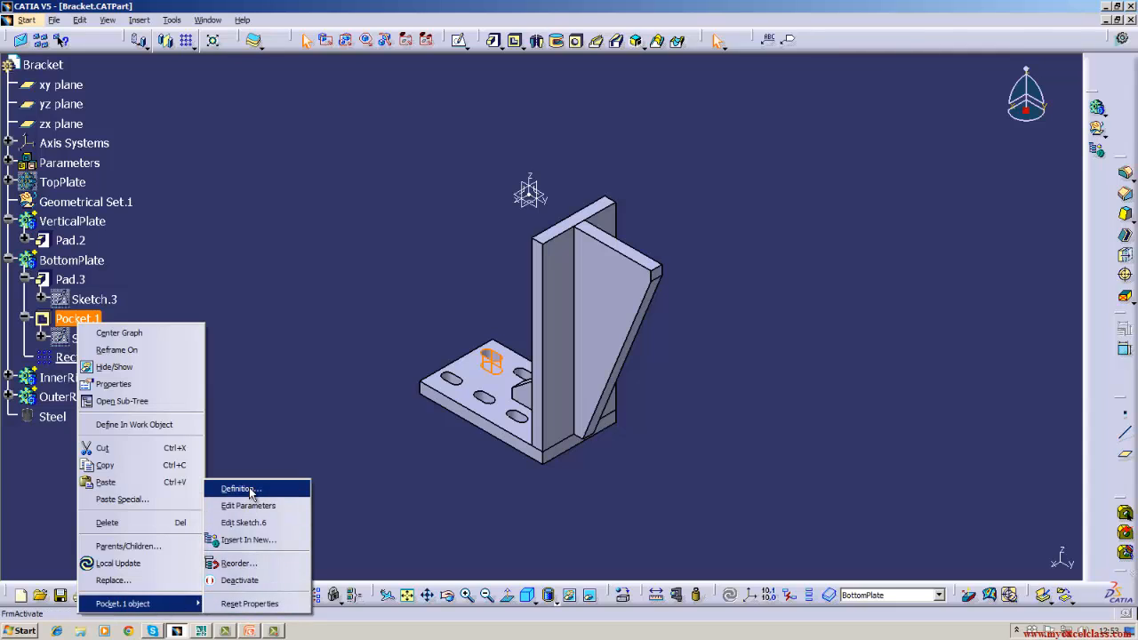
{"action": "left_click", "coordinate": [252, 489]}
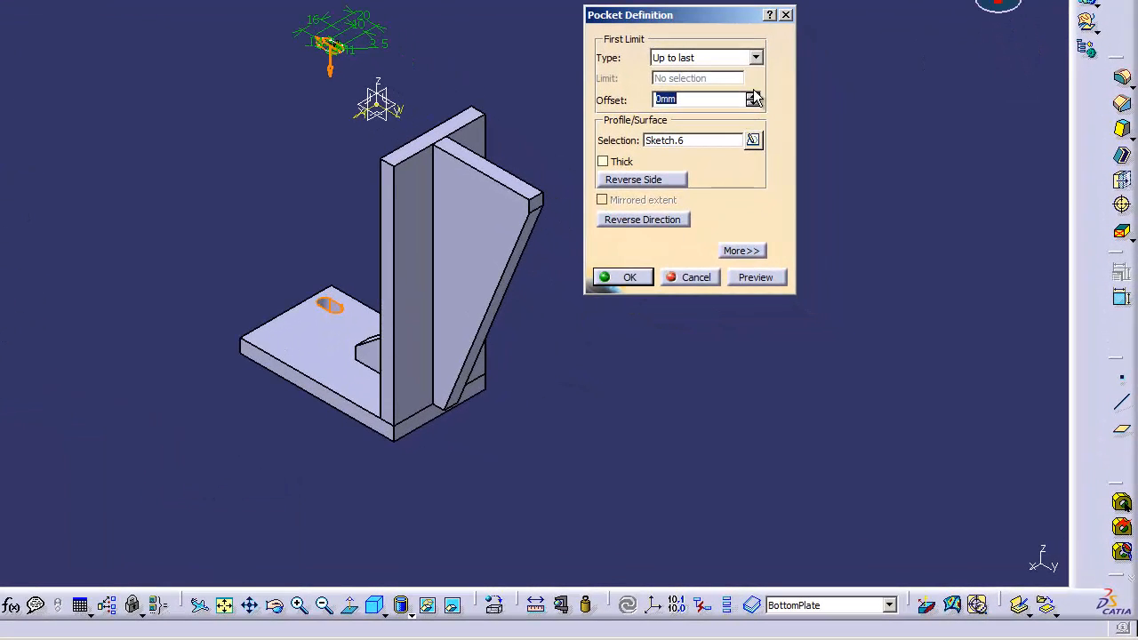
{"action": "left_click", "coordinate": [754, 57]}
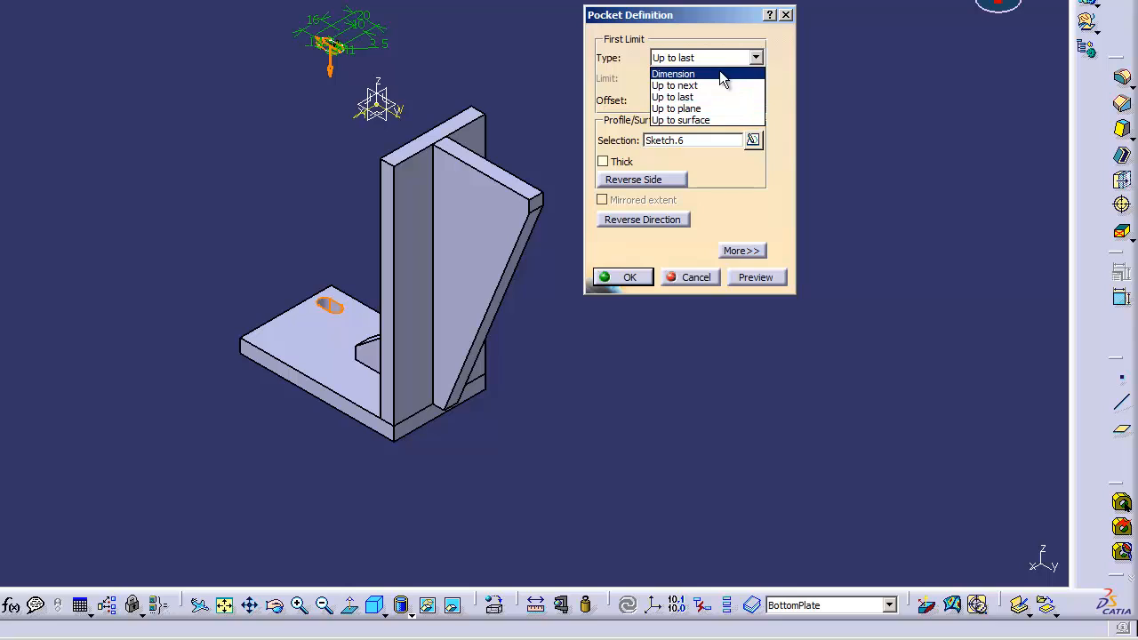
{"action": "left_click", "coordinate": [675, 74]}
{"action": "left_click", "coordinate": [698, 78]}
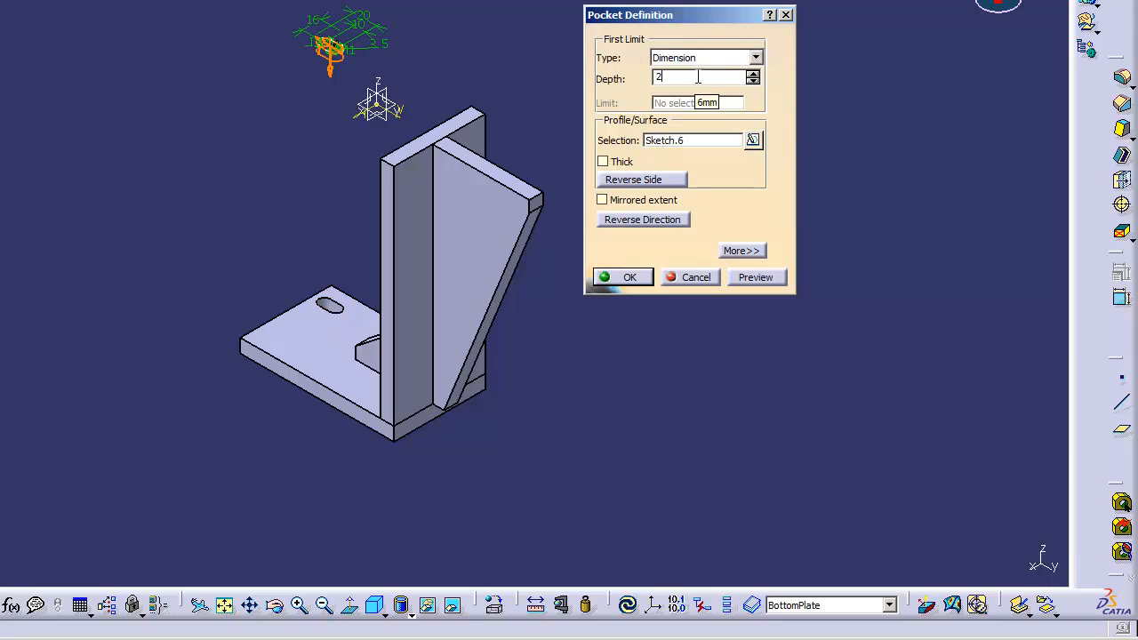
{"action": "left_click", "coordinate": [741, 249]}
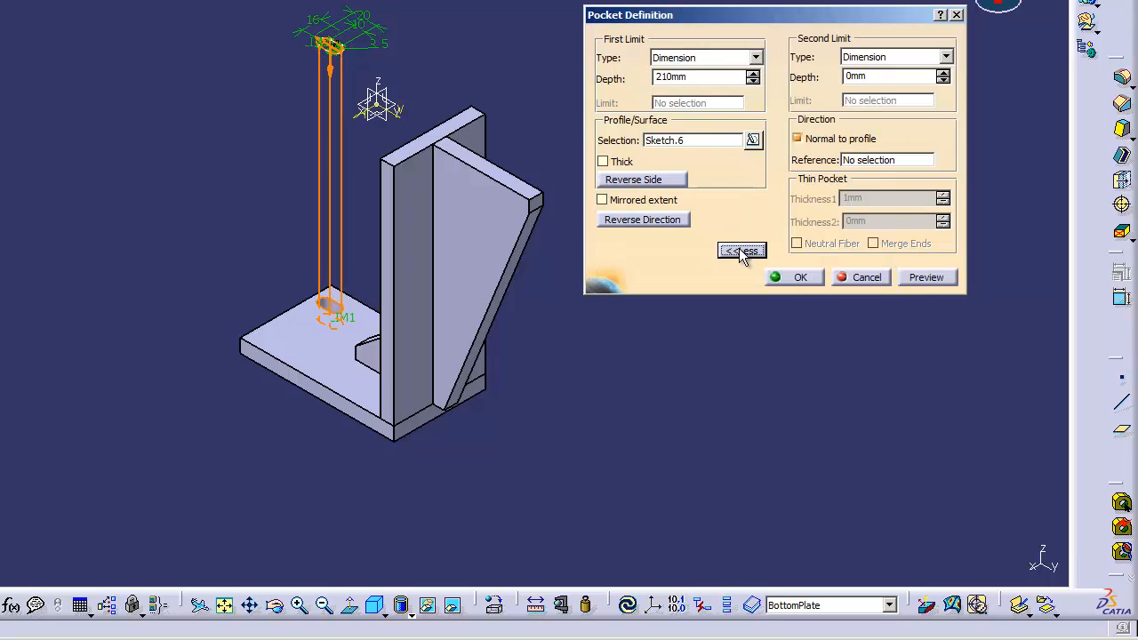
{"action": "left_click", "coordinate": [883, 82]}
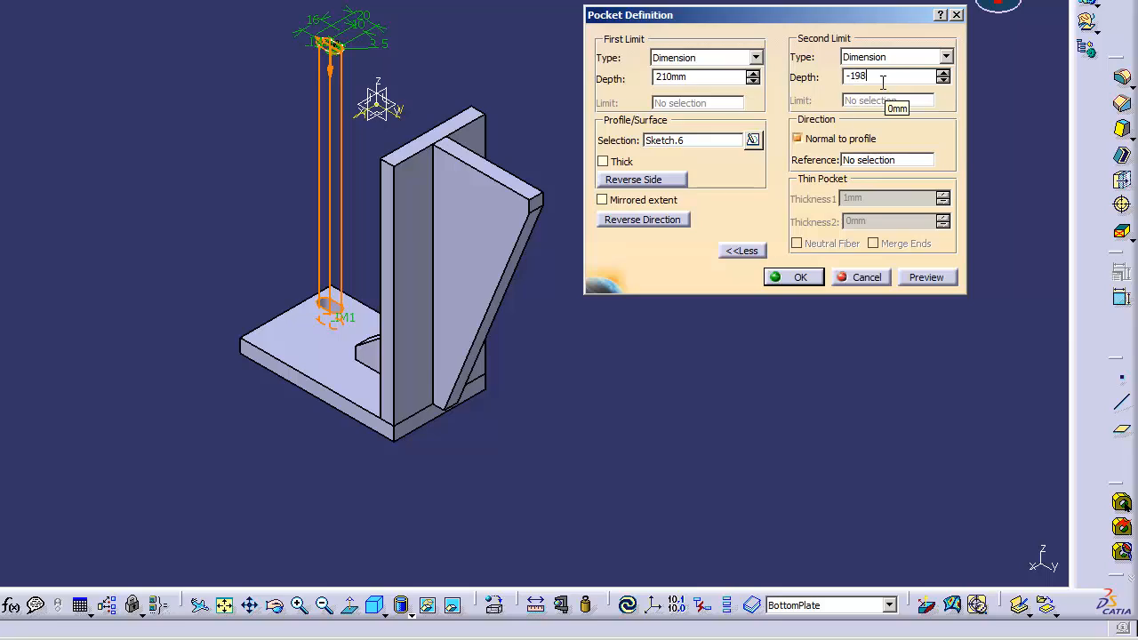
{"action": "left_click", "coordinate": [793, 277]}
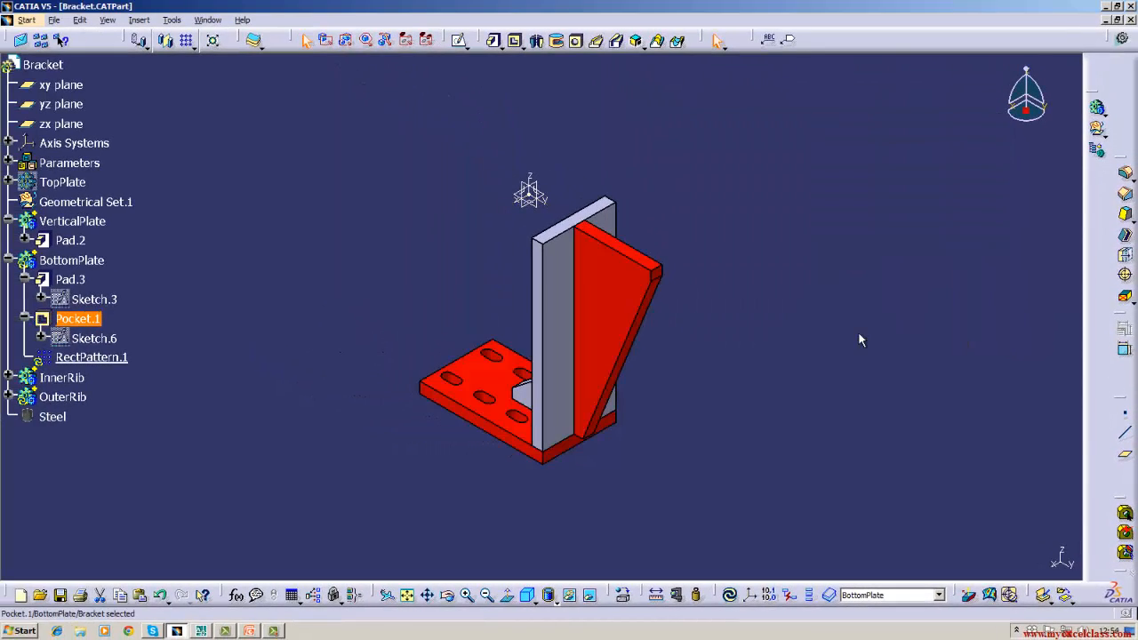
{"action": "left_click", "coordinate": [729, 595]}
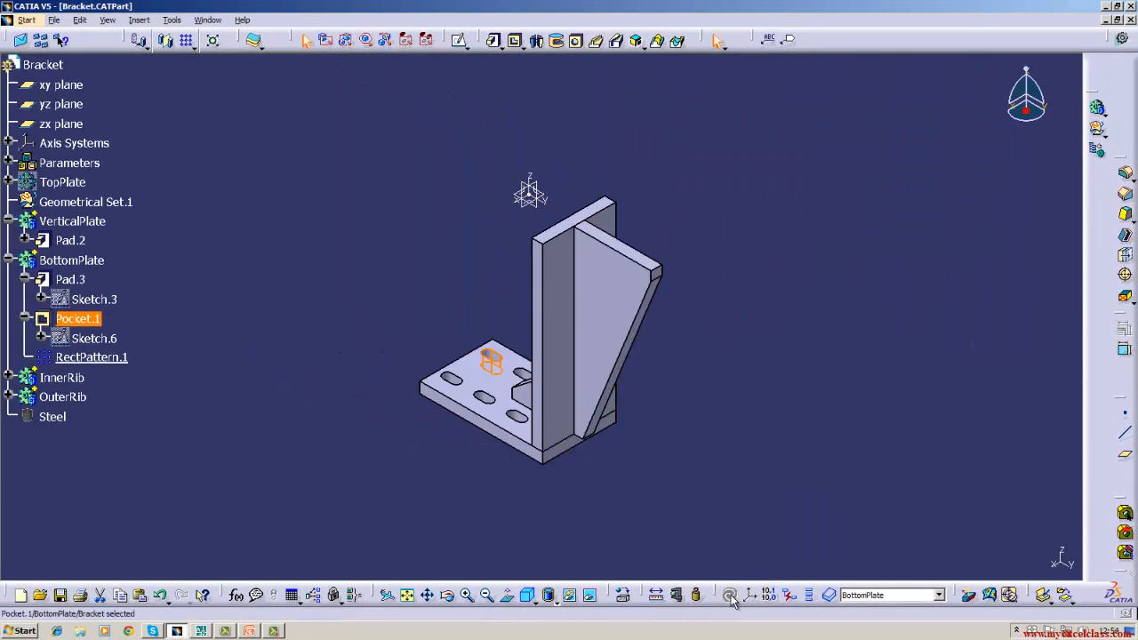
Save the Bracket part
{"action": "left_click", "coordinate": [42, 64]}
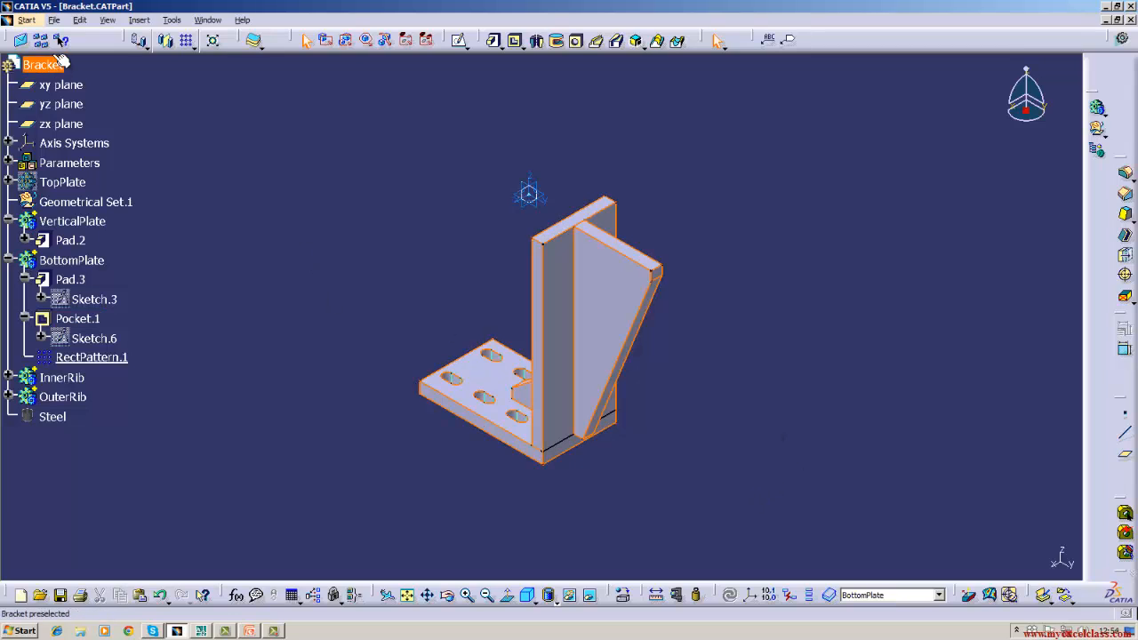
{"action": "left_click", "coordinate": [54, 19]}
{"action": "left_click", "coordinate": [71, 111]}
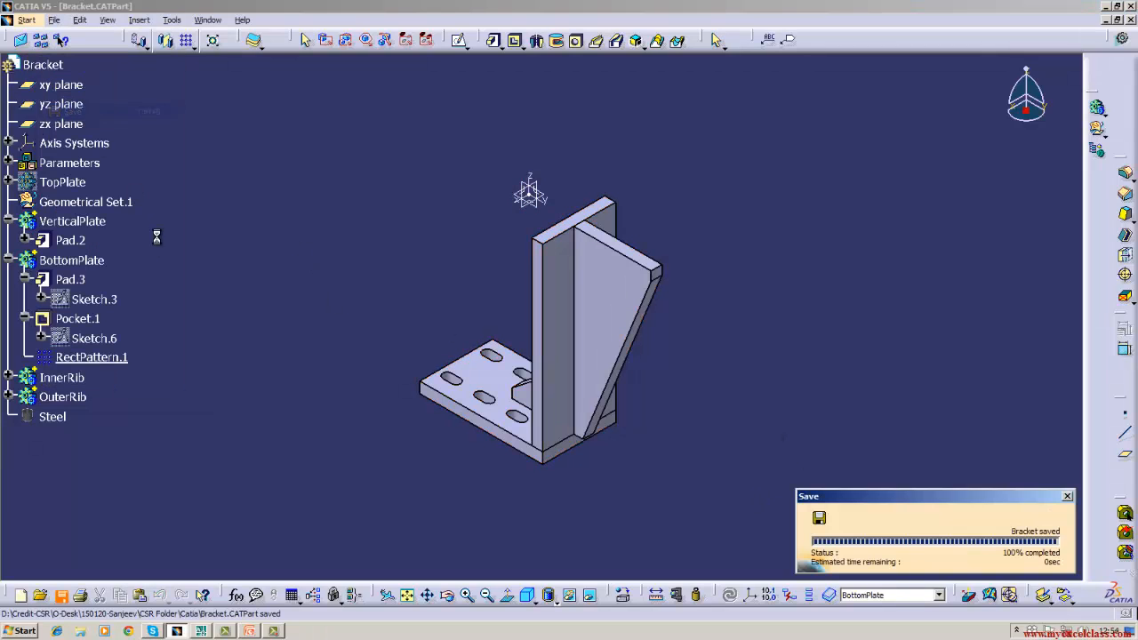
Review RectPattern.1's first-direction definition and close it without changes
{"action": "double_click", "coordinate": [92, 360]}
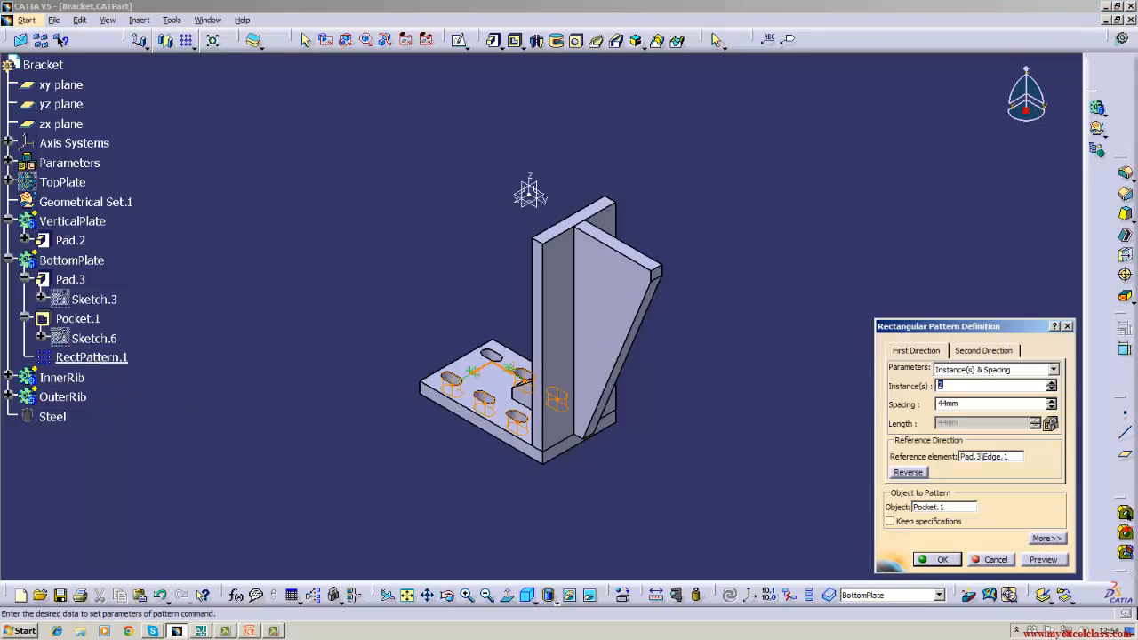
{"action": "left_click", "coordinate": [943, 560]}
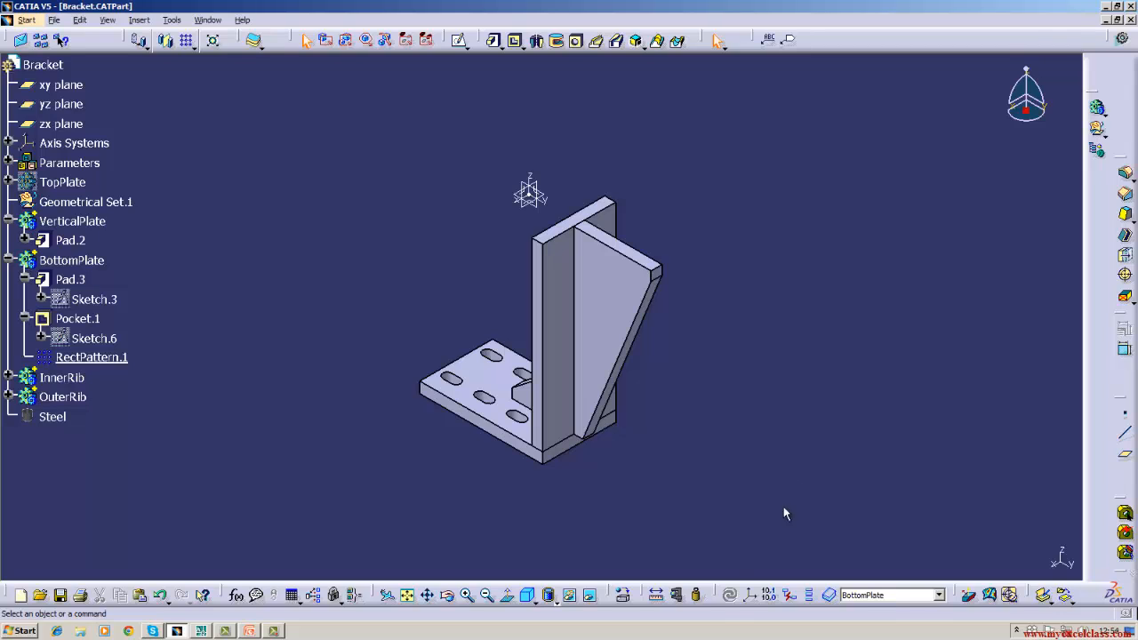
Save the Bracket part
{"action": "left_click", "coordinate": [49, 65]}
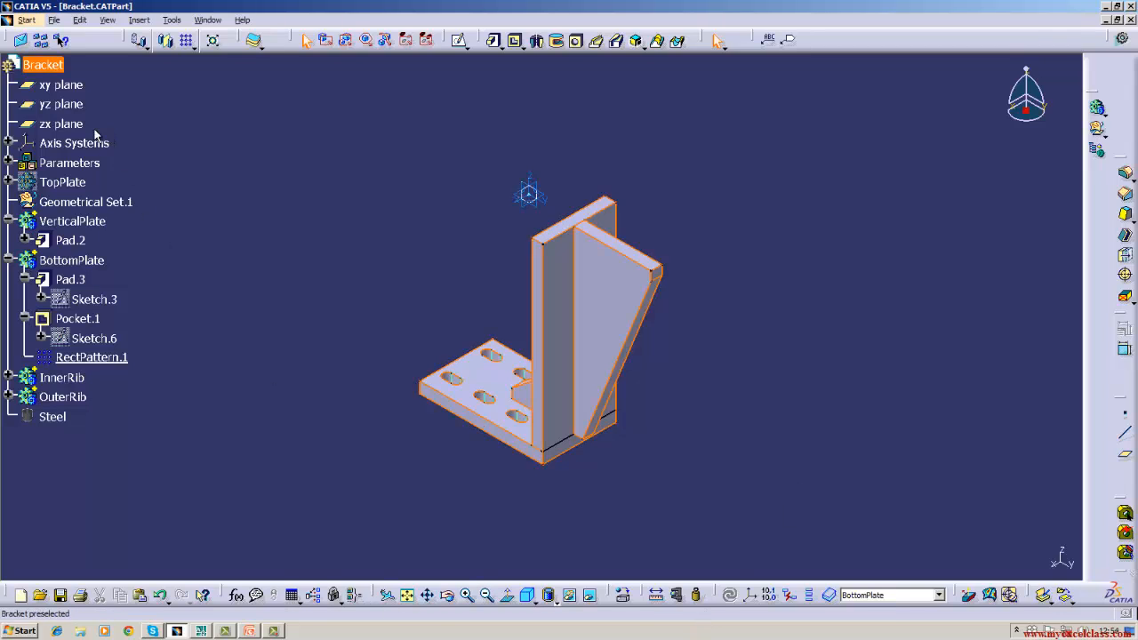
{"action": "left_click", "coordinate": [54, 19]}
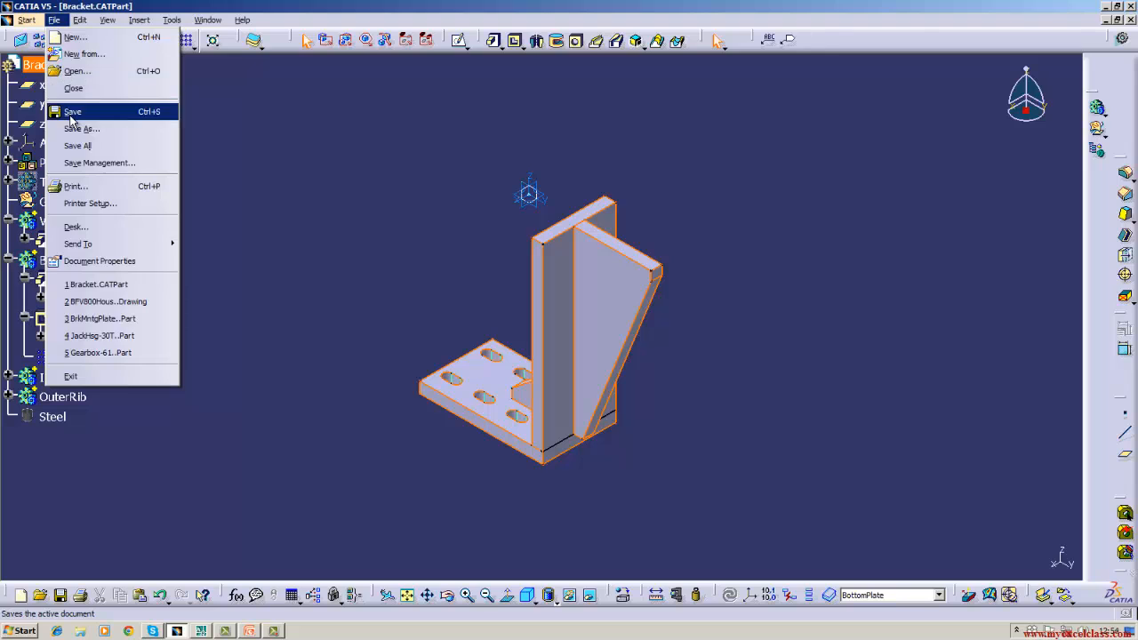
{"action": "left_click", "coordinate": [72, 111]}
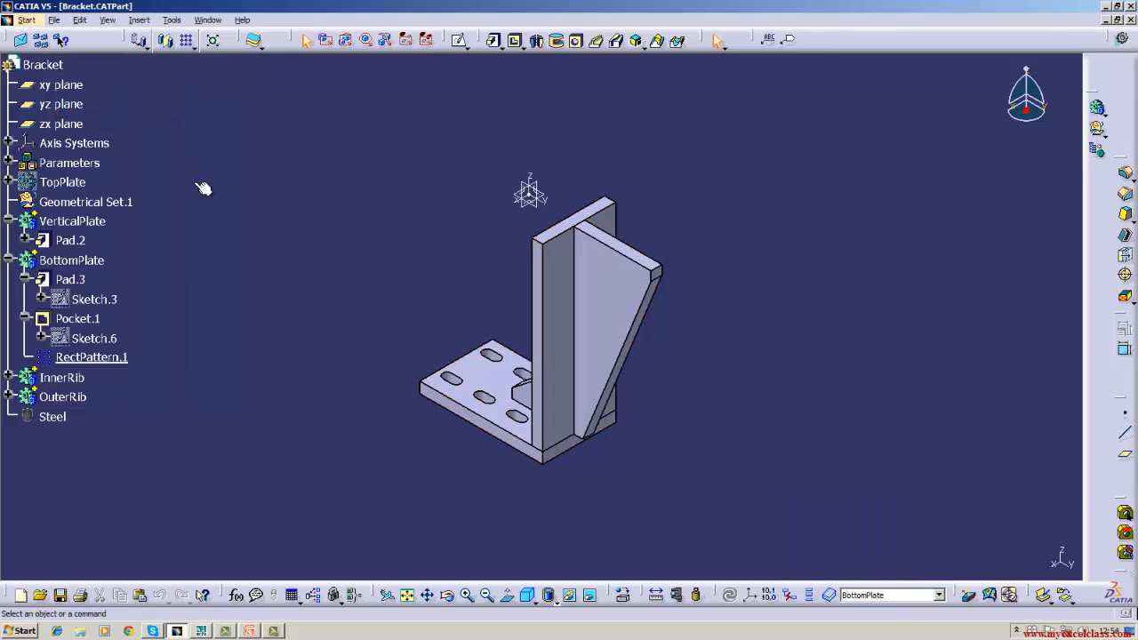
Examine the mass properties of the whole Bracket part, including density, volume and centre of gravity
{"action": "right_click", "coordinate": [44, 65]}
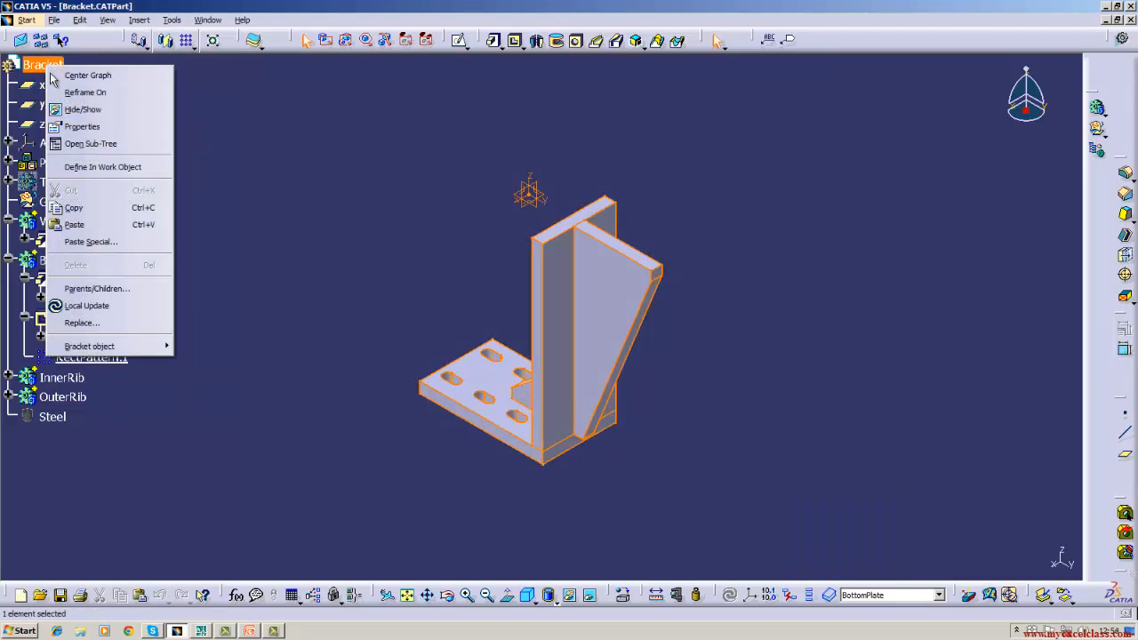
{"action": "left_click", "coordinate": [80, 126]}
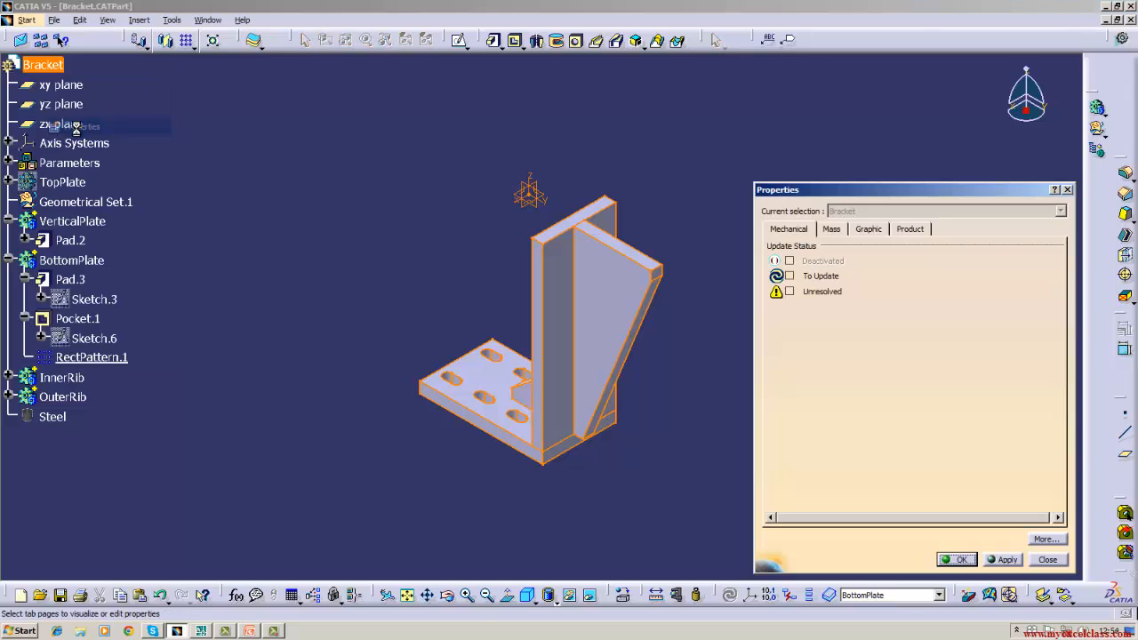
{"action": "left_click", "coordinate": [832, 233]}
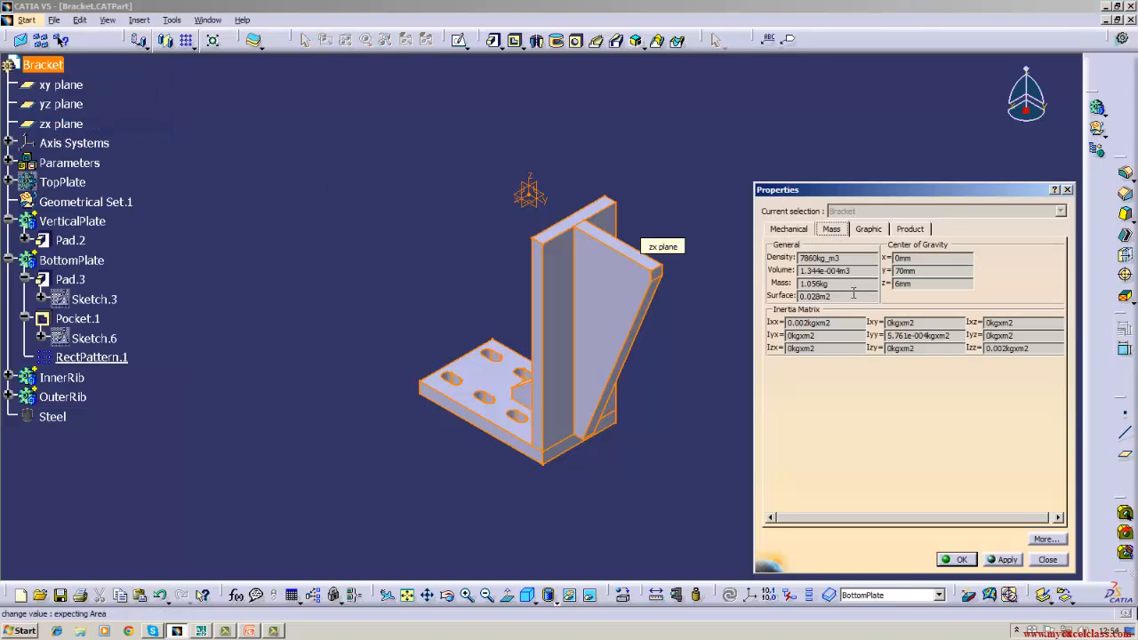
{"action": "left_click", "coordinate": [1002, 560]}
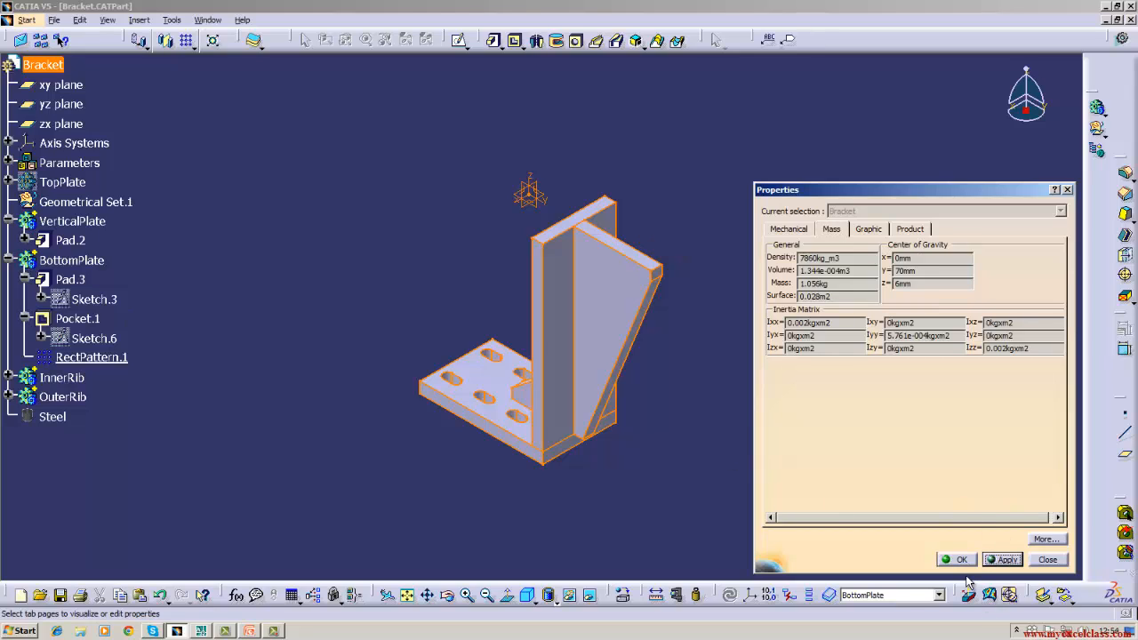
{"action": "left_click", "coordinate": [960, 561]}
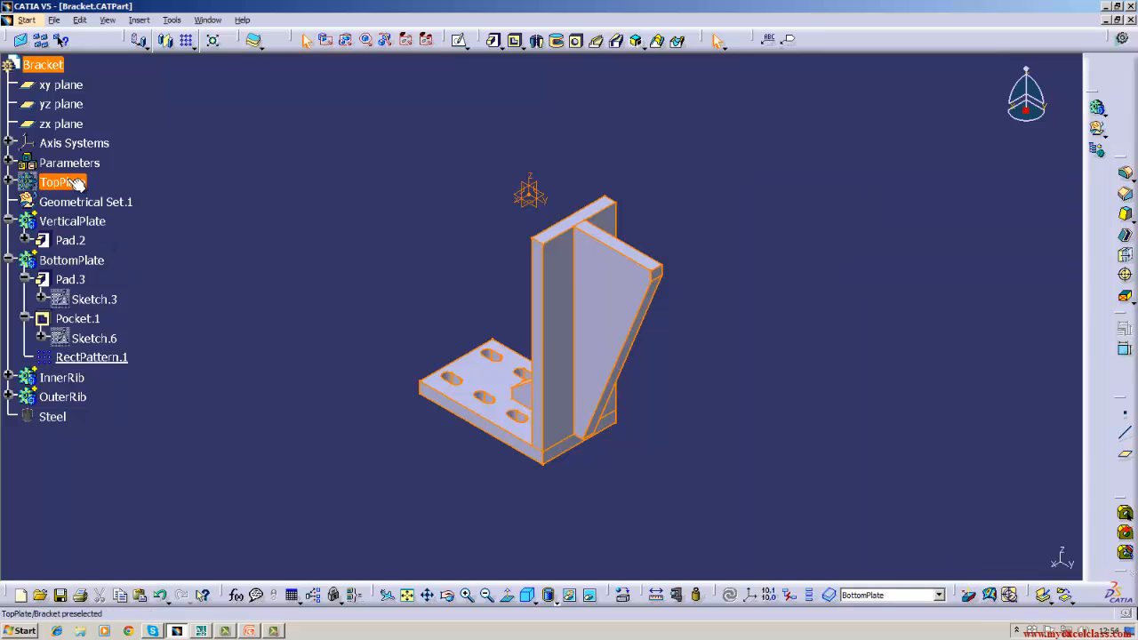
Show the hidden TopPlate body and collapse the VerticalPlate branch in the specification tree
{"action": "right_click", "coordinate": [68, 183]}
{"action": "left_click", "coordinate": [105, 223]}
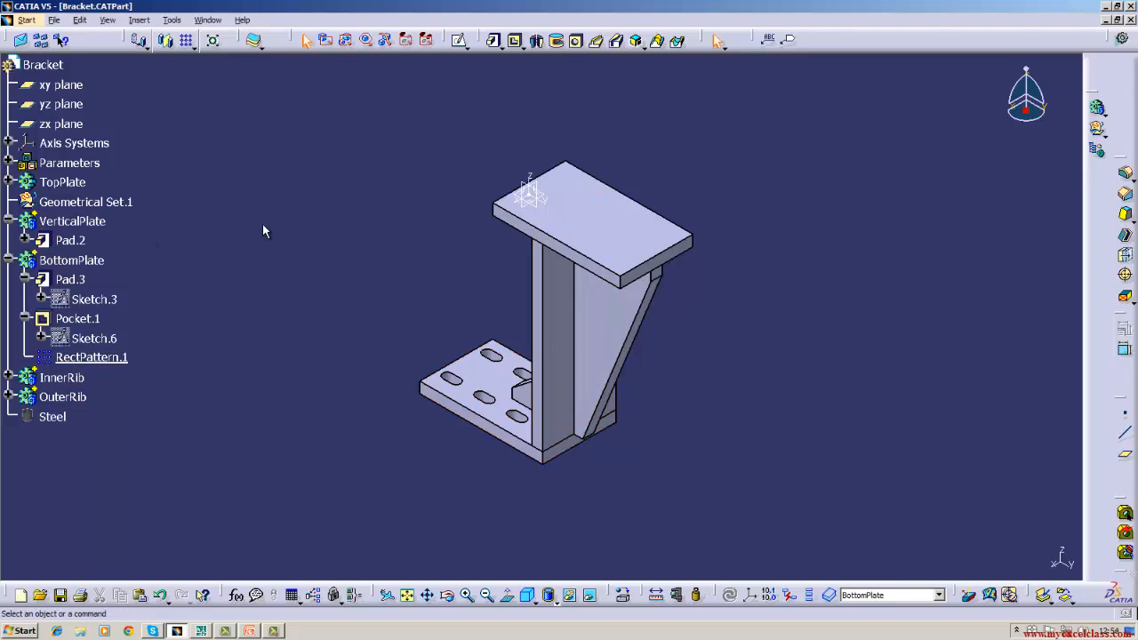
{"action": "left_click", "coordinate": [8, 220]}
{"action": "left_click", "coordinate": [65, 182]}
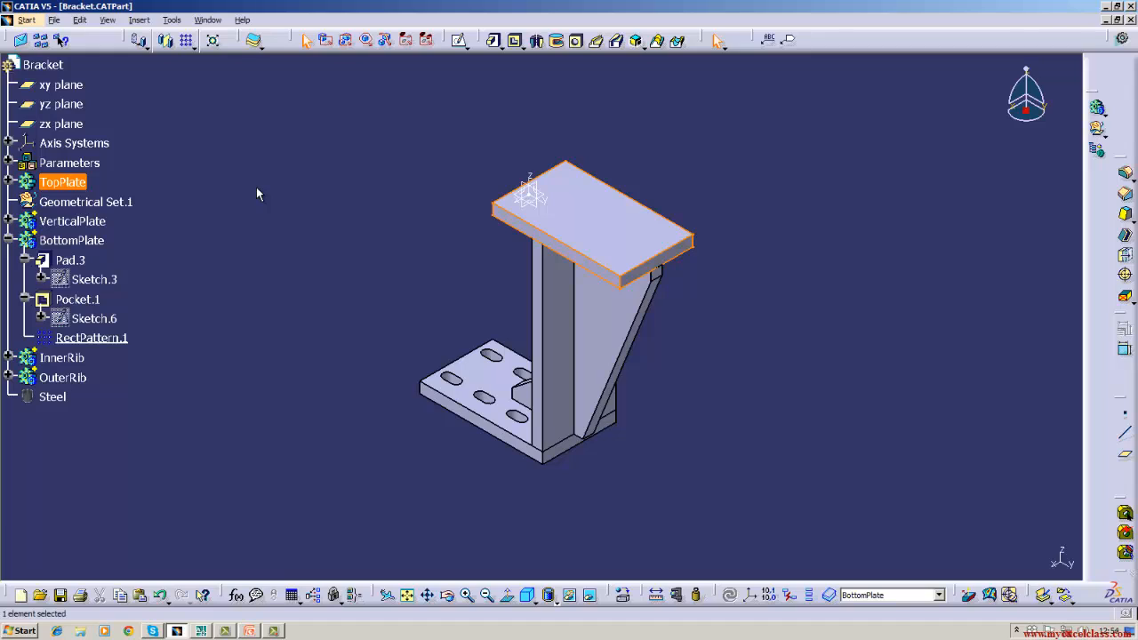
{"action": "left_click", "coordinate": [140, 22]}
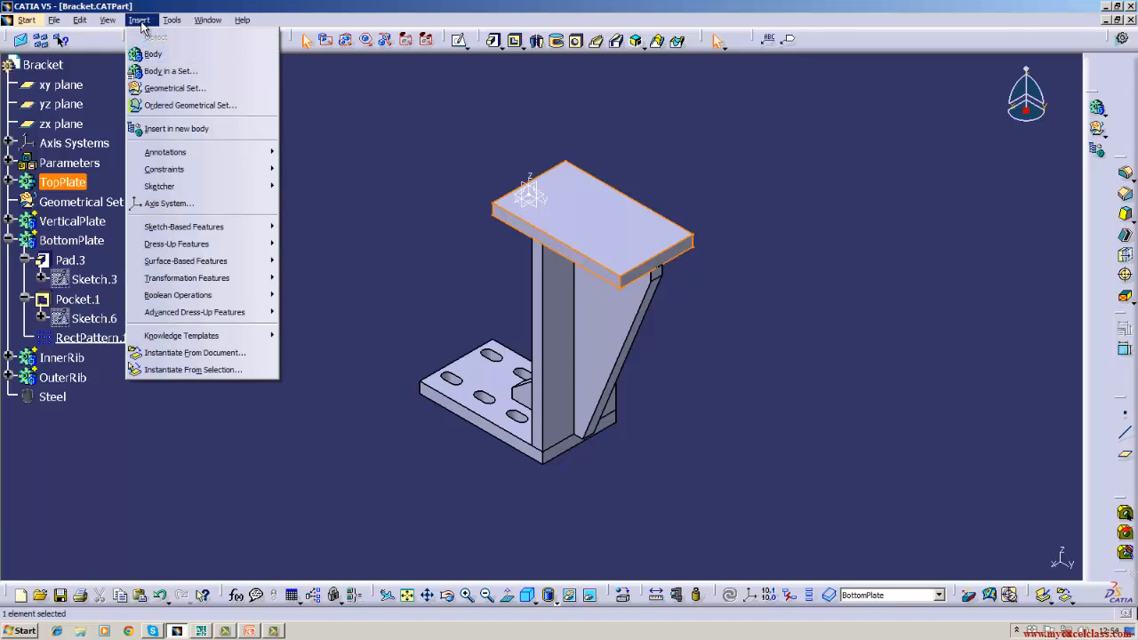
{"action": "left_click", "coordinate": [335, 90]}
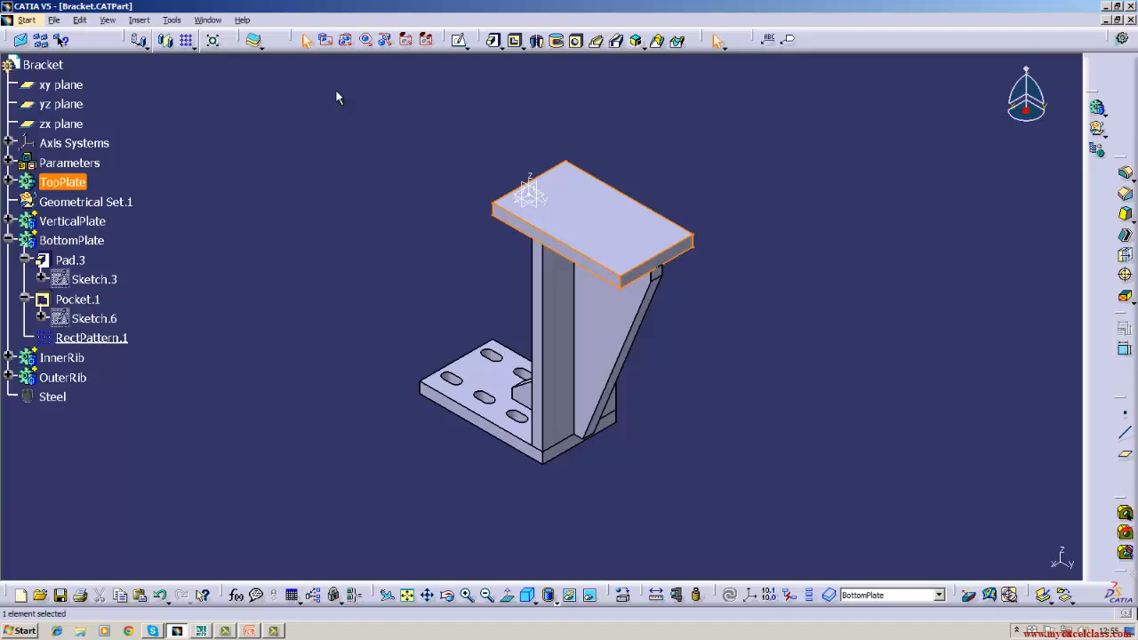
Merge the VerticalPlate body into TopPlate with a Boolean Add and update the part
{"action": "left_click", "coordinate": [93, 224]}
{"action": "left_click", "coordinate": [153, 21]}
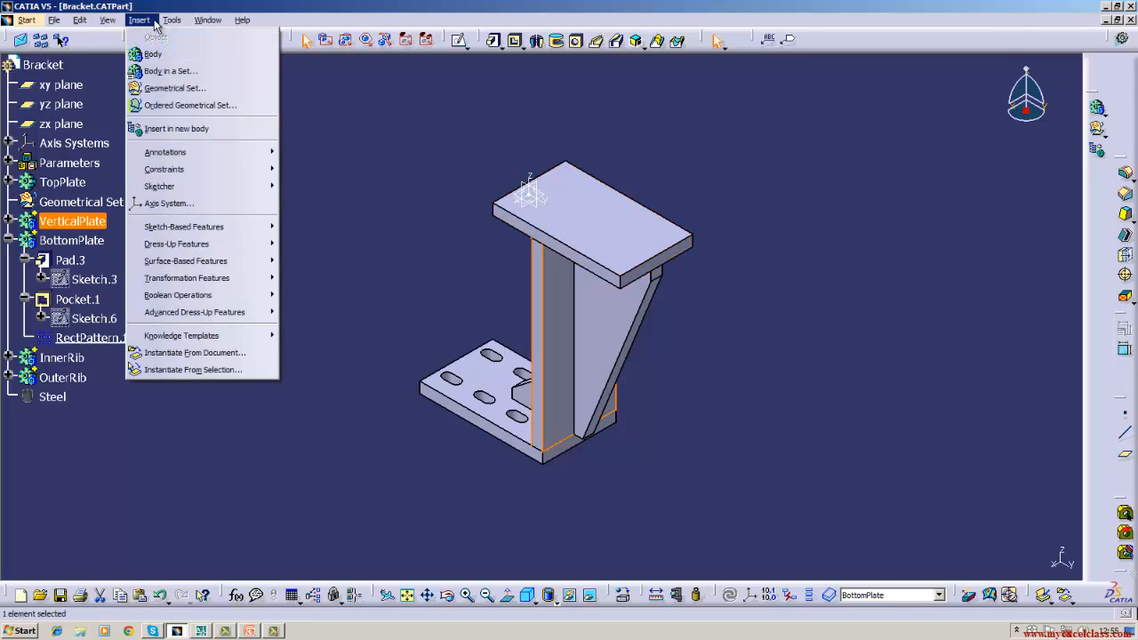
{"action": "mouse_move", "coordinate": [193, 281]}
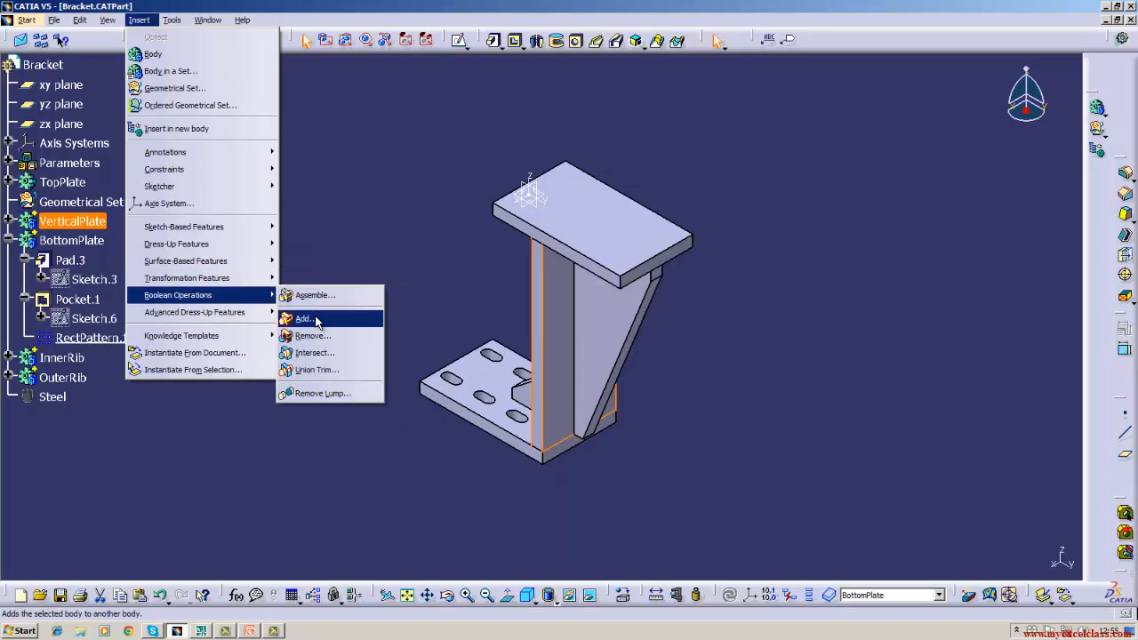
{"action": "left_click", "coordinate": [304, 318]}
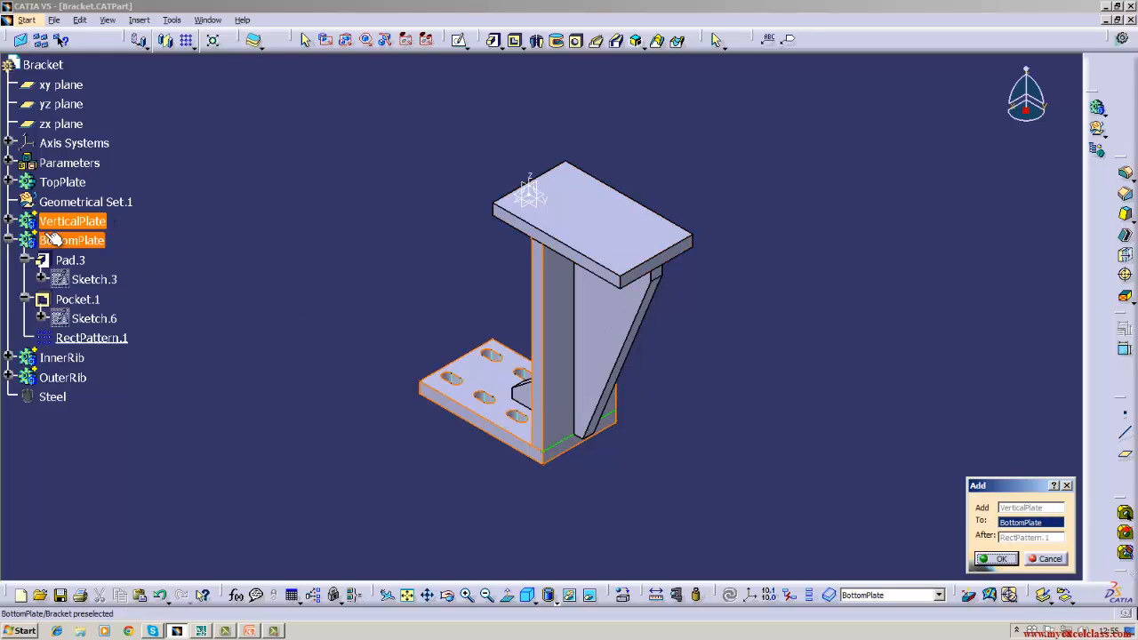
{"action": "left_click", "coordinate": [63, 184]}
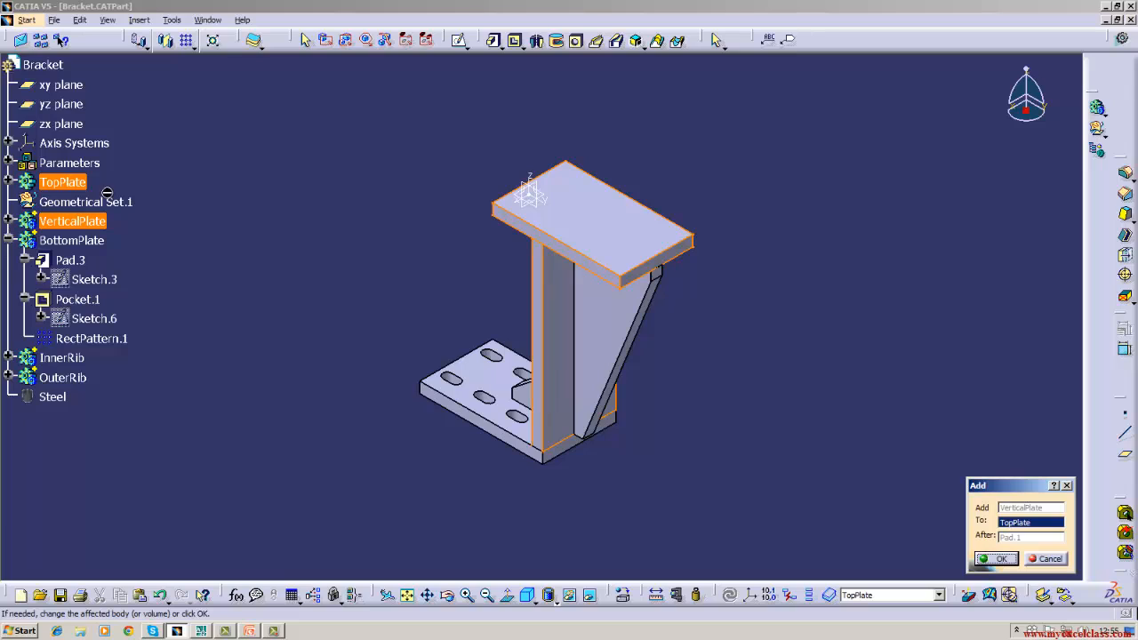
{"action": "left_click", "coordinate": [997, 559]}
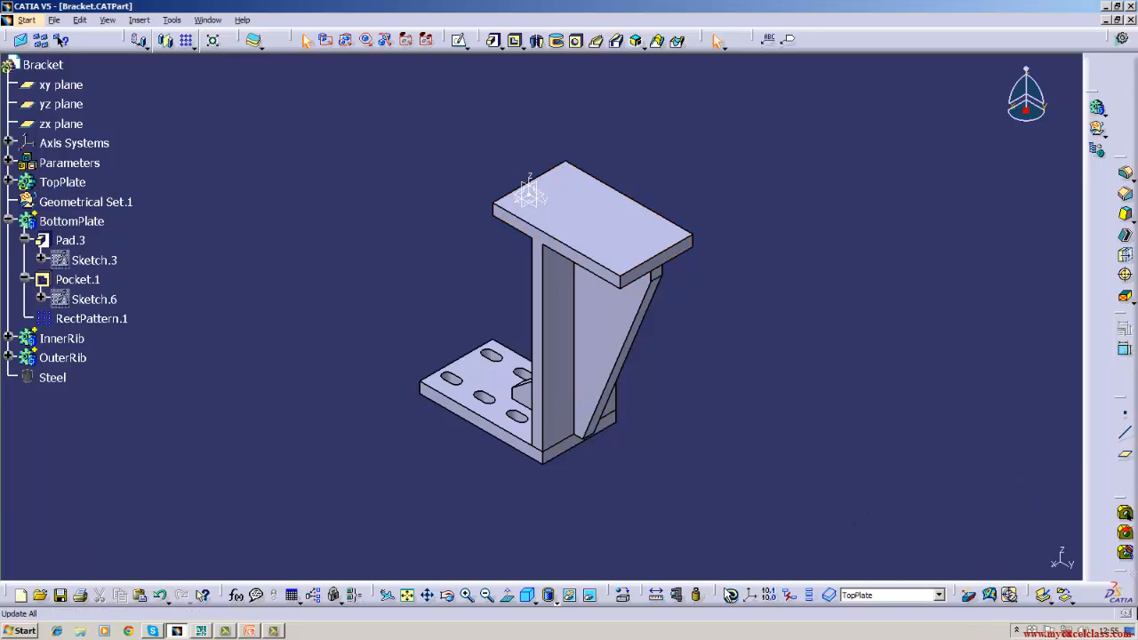
{"action": "left_click", "coordinate": [729, 595]}
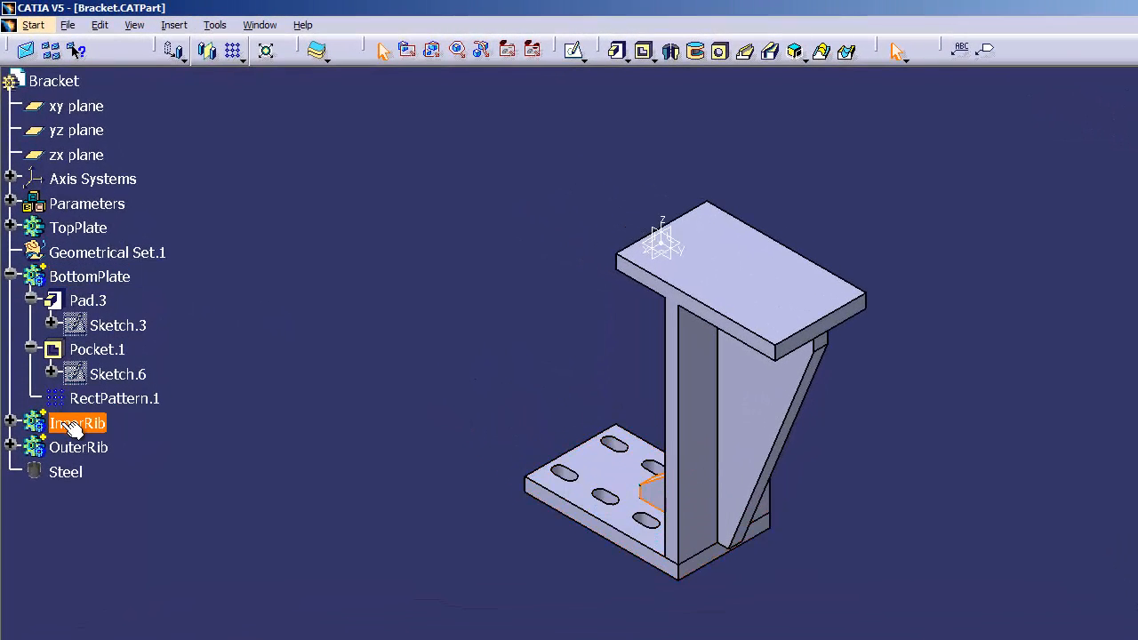
Merge the BottomPlate body with its patterned slots into TopPlate using a Boolean Add, accepting the warning
{"action": "left_click", "coordinate": [71, 429]}
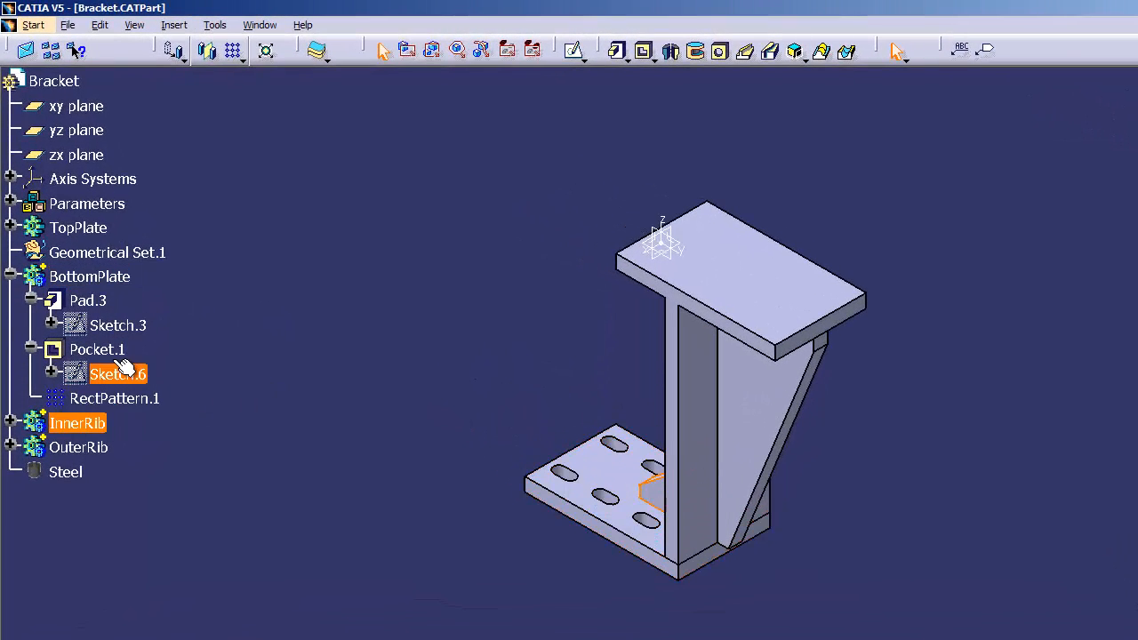
{"action": "left_click", "coordinate": [110, 277]}
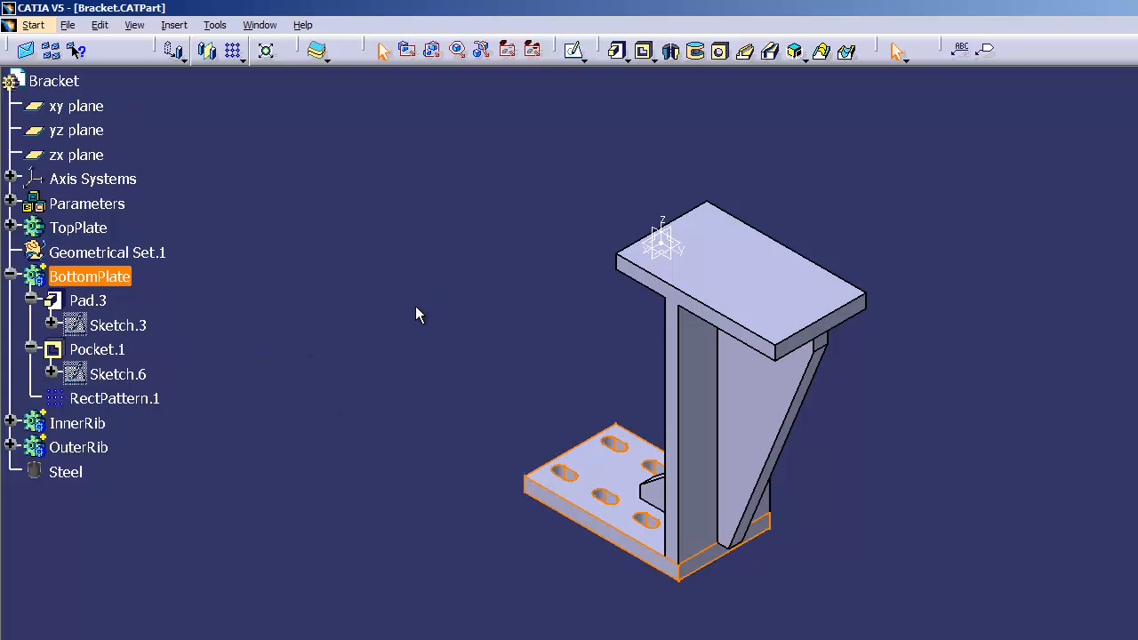
{"action": "left_click", "coordinate": [175, 25]}
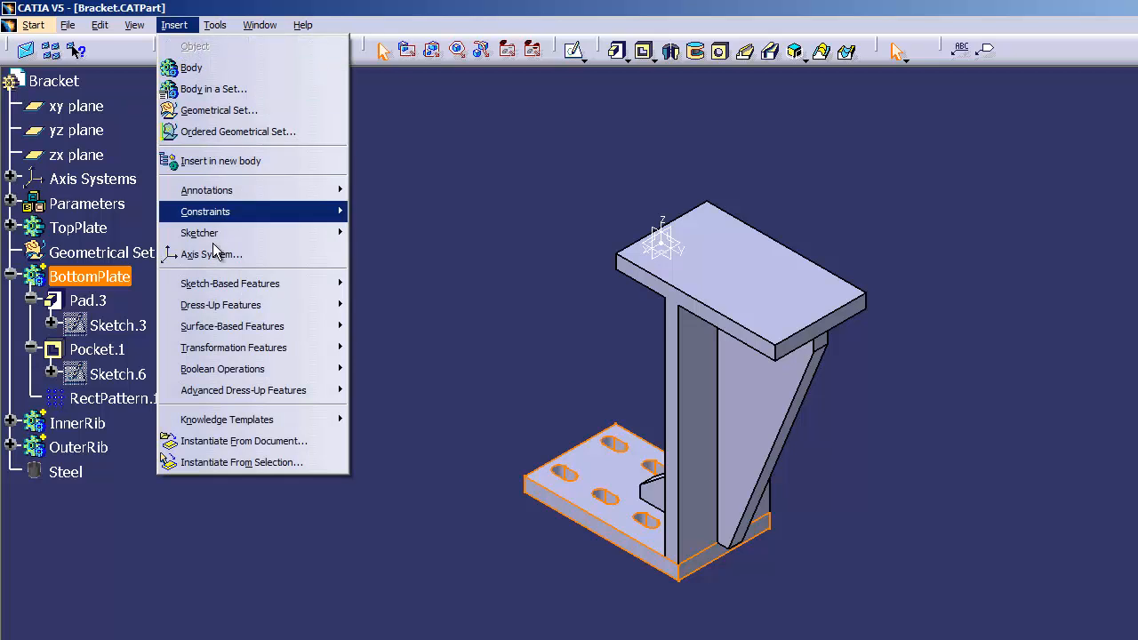
{"action": "mouse_move", "coordinate": [217, 372]}
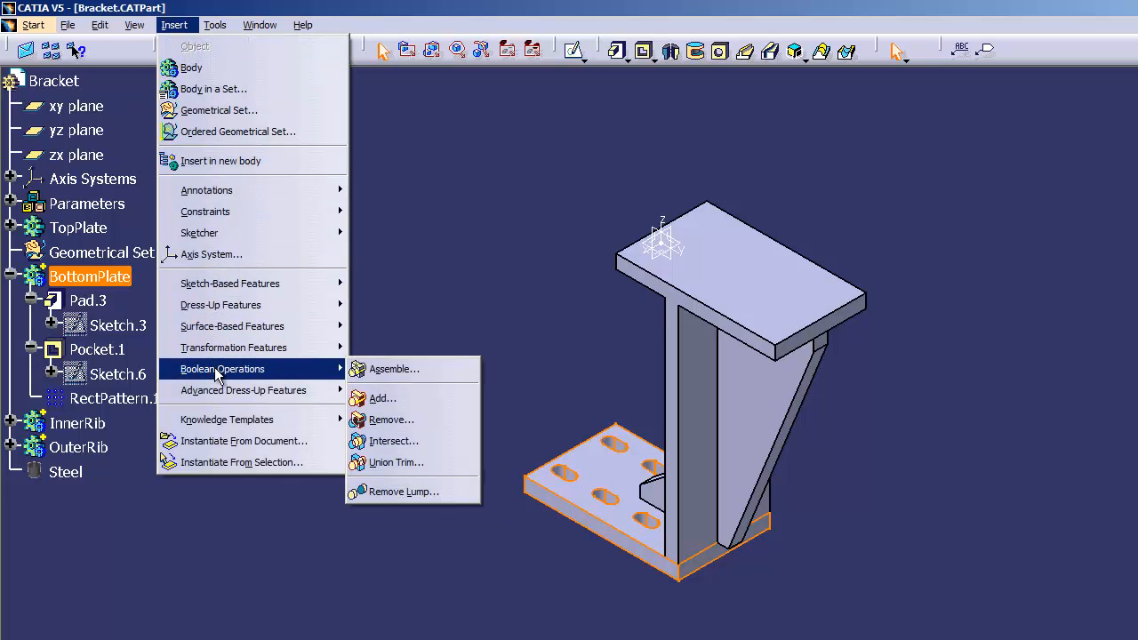
{"action": "left_click", "coordinate": [383, 398]}
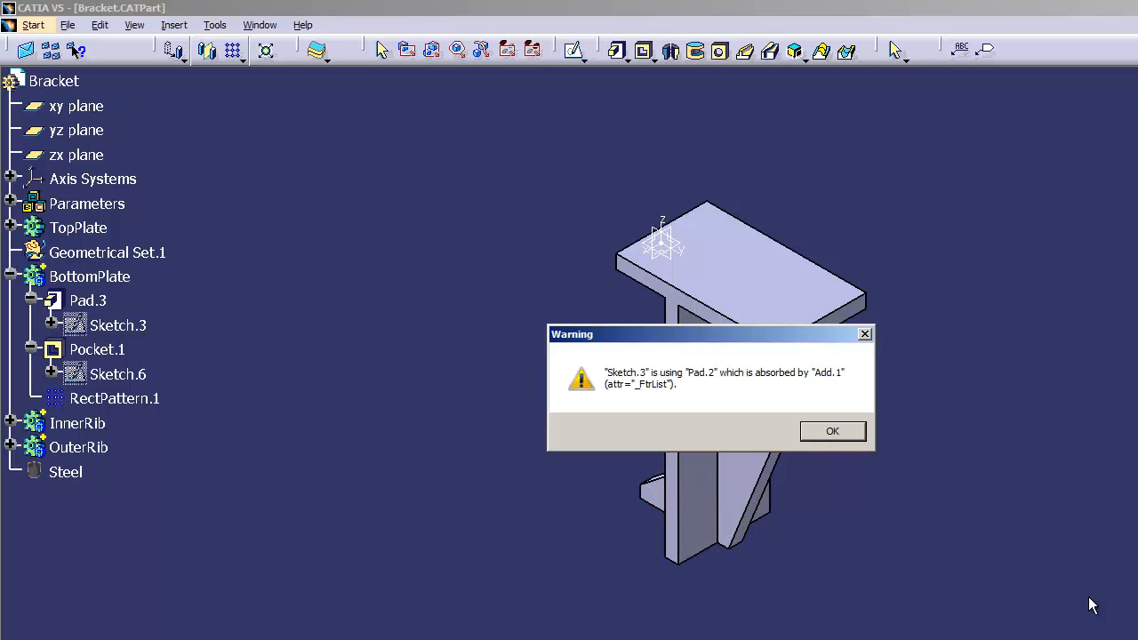
{"action": "left_click", "coordinate": [832, 432]}
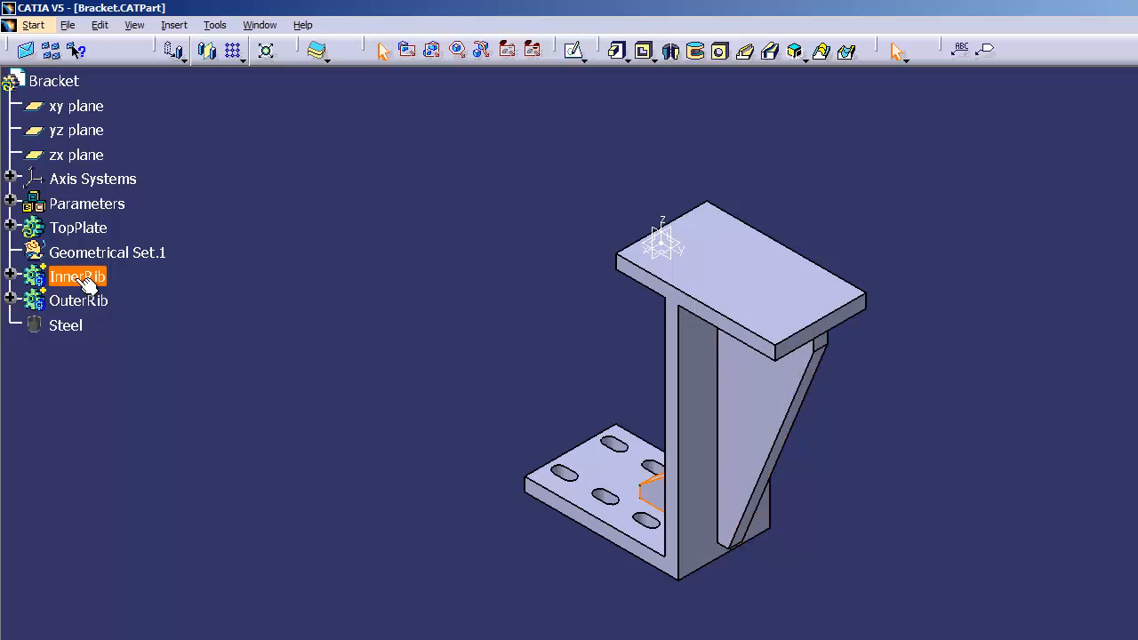
Merge the InnerRib body into TopPlate with a Boolean Add, accepting the warning
{"action": "left_click", "coordinate": [82, 237]}
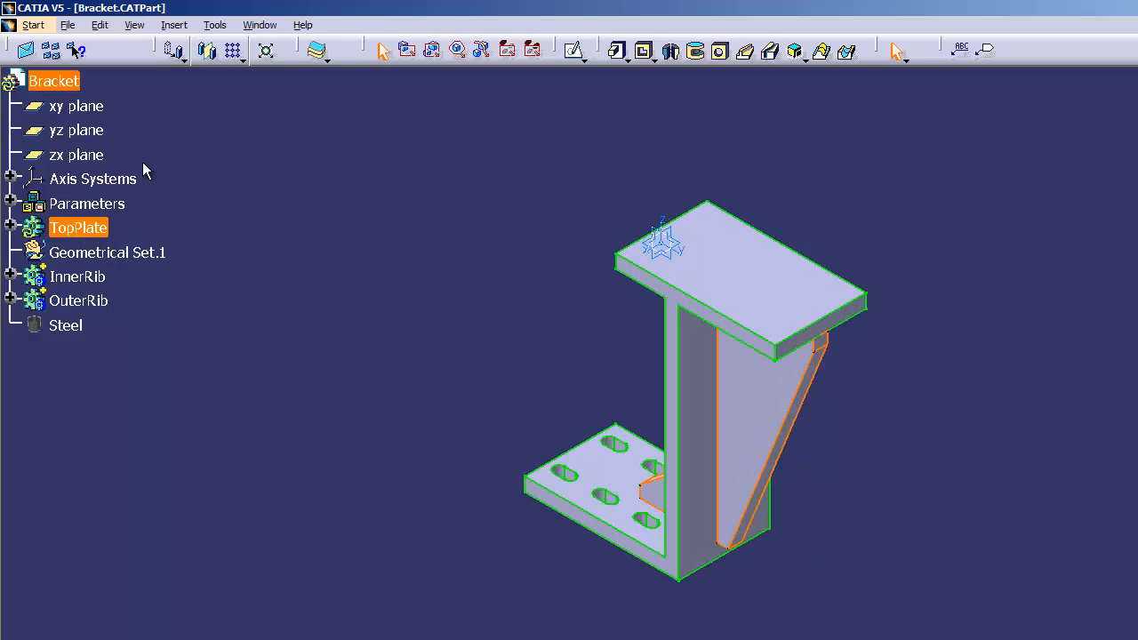
{"action": "left_click", "coordinate": [105, 278]}
{"action": "left_click", "coordinate": [152, 22]}
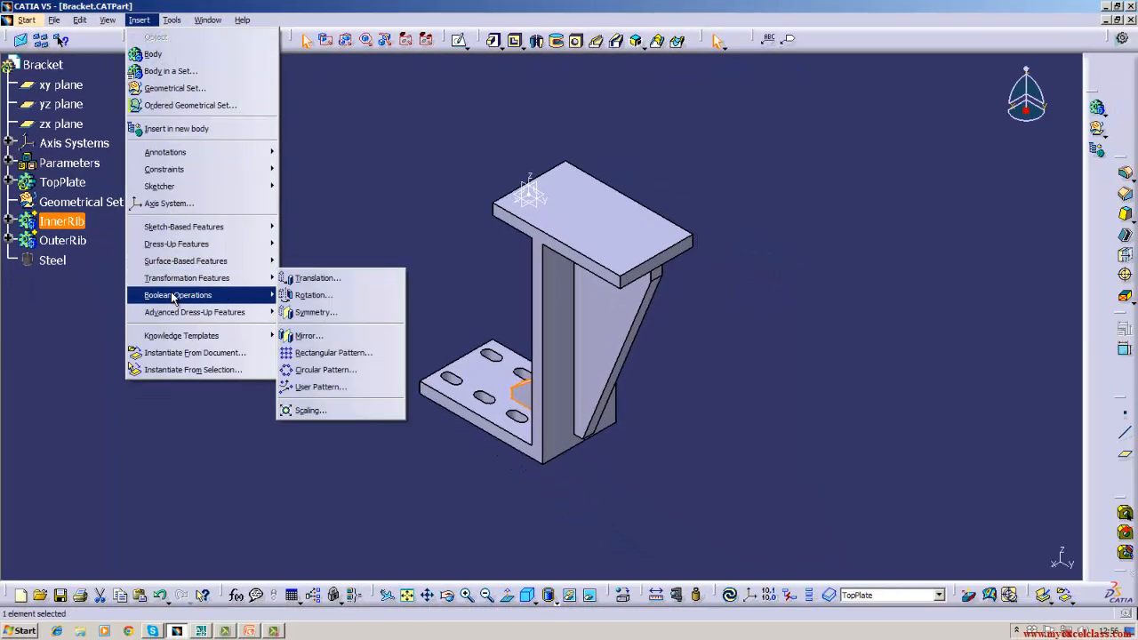
{"action": "mouse_move", "coordinate": [209, 303]}
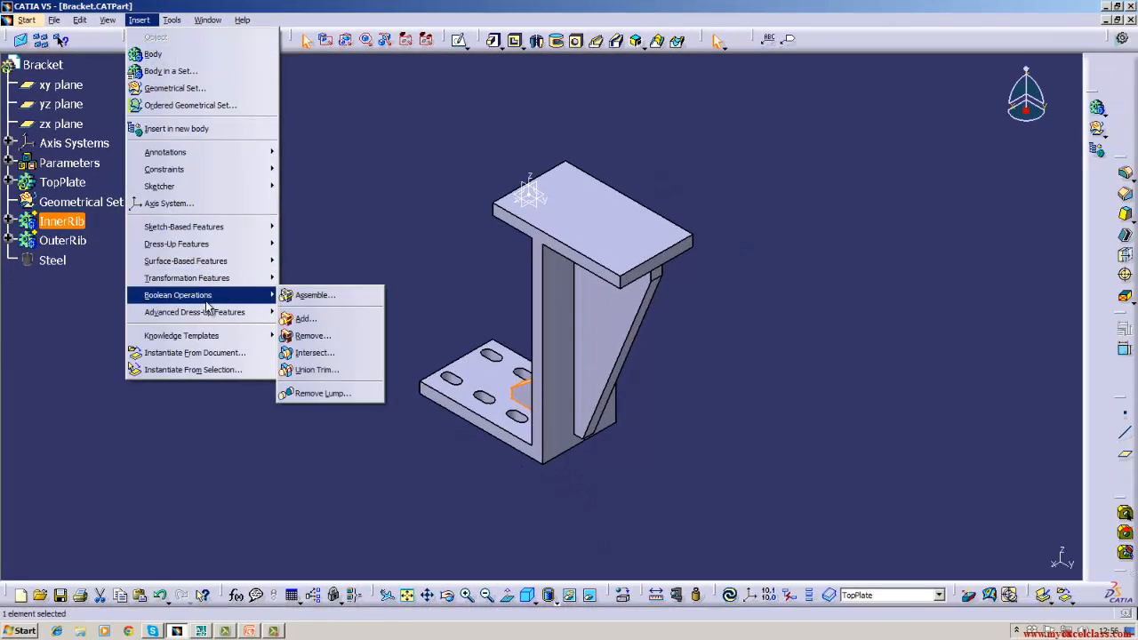
{"action": "left_click", "coordinate": [285, 318]}
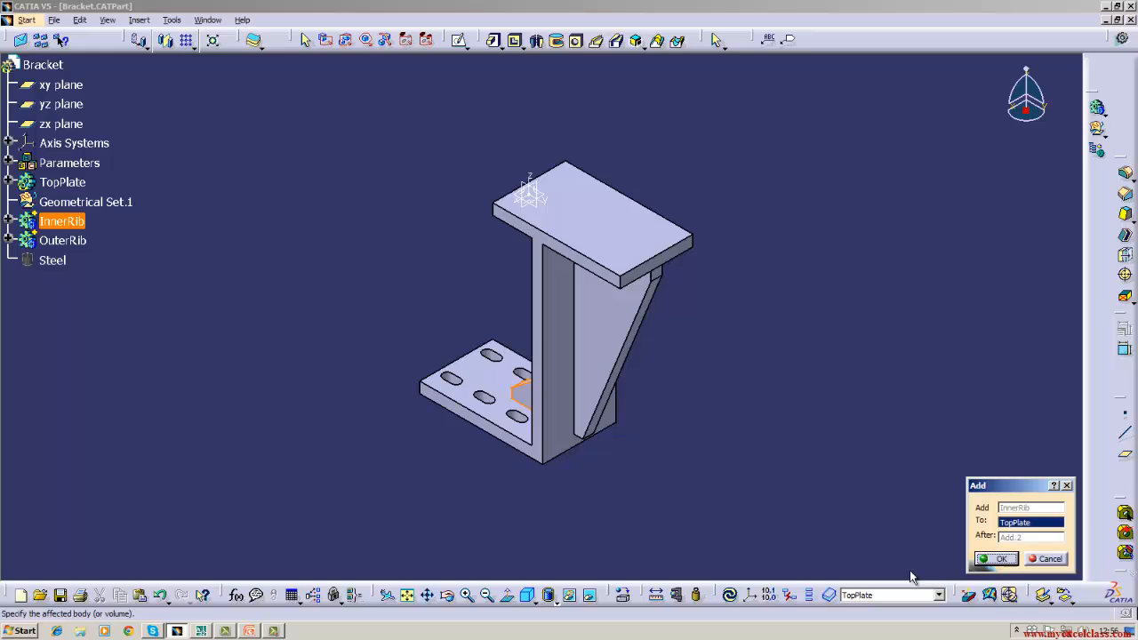
{"action": "left_click", "coordinate": [999, 559]}
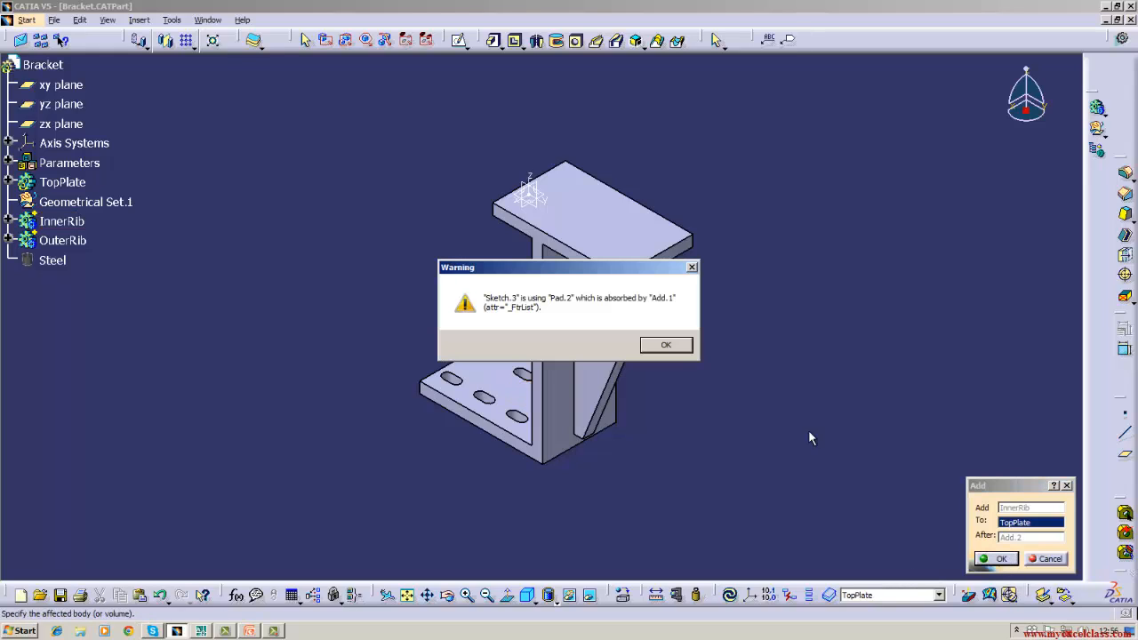
{"action": "left_click", "coordinate": [666, 345]}
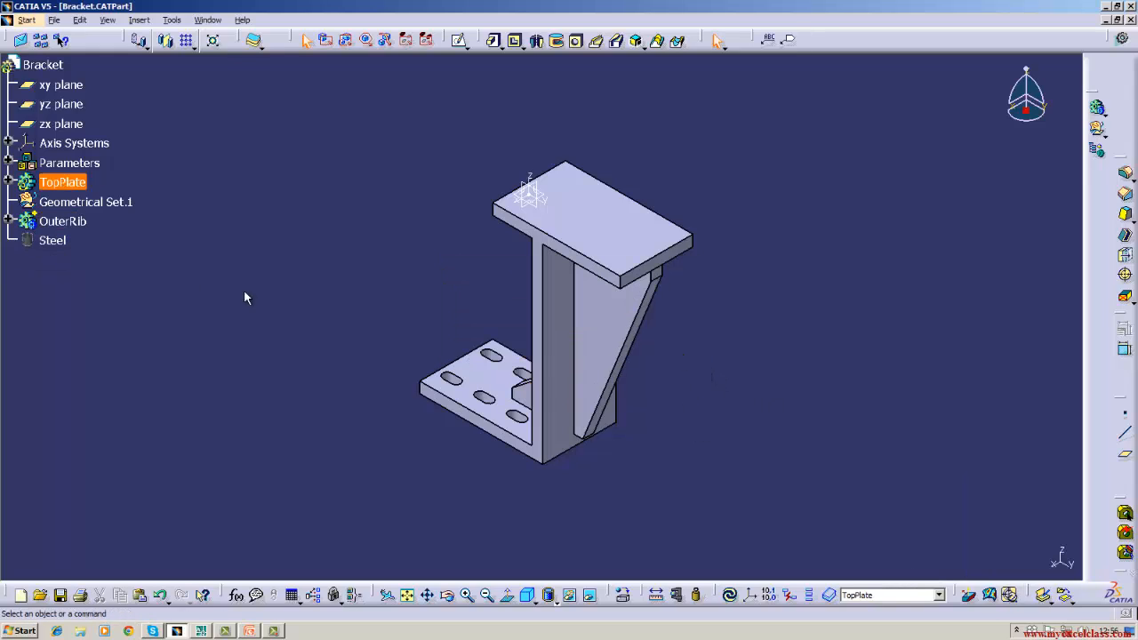
Merge the OuterRib body into TopPlate with a Boolean Add, accepting the warning
{"action": "left_click", "coordinate": [61, 221]}
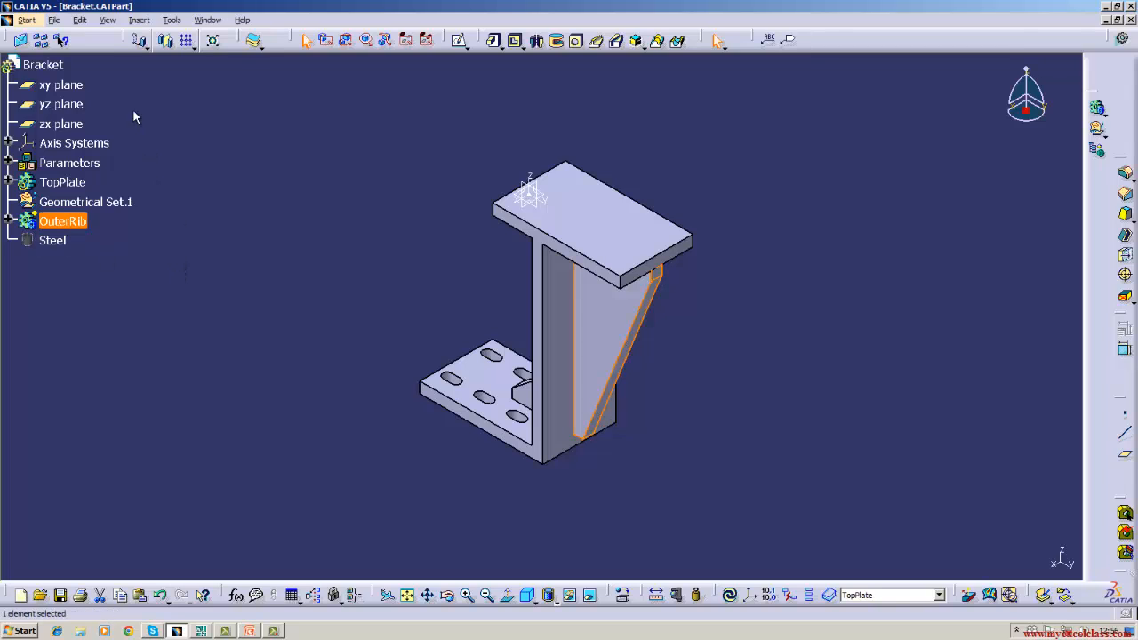
{"action": "left_click", "coordinate": [138, 20]}
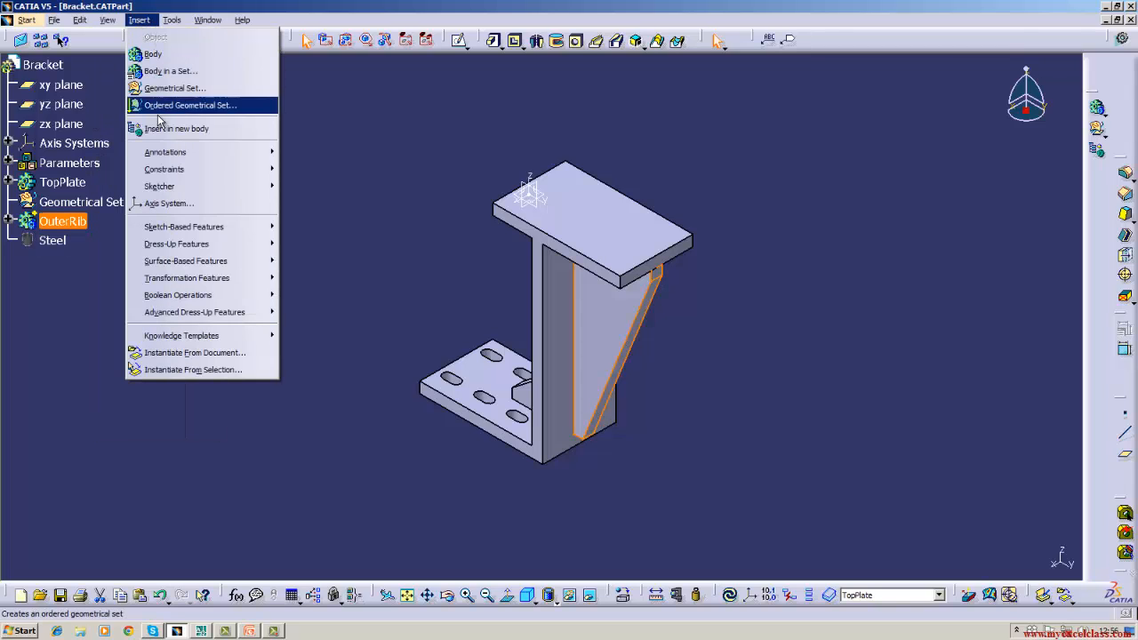
{"action": "mouse_move", "coordinate": [166, 283]}
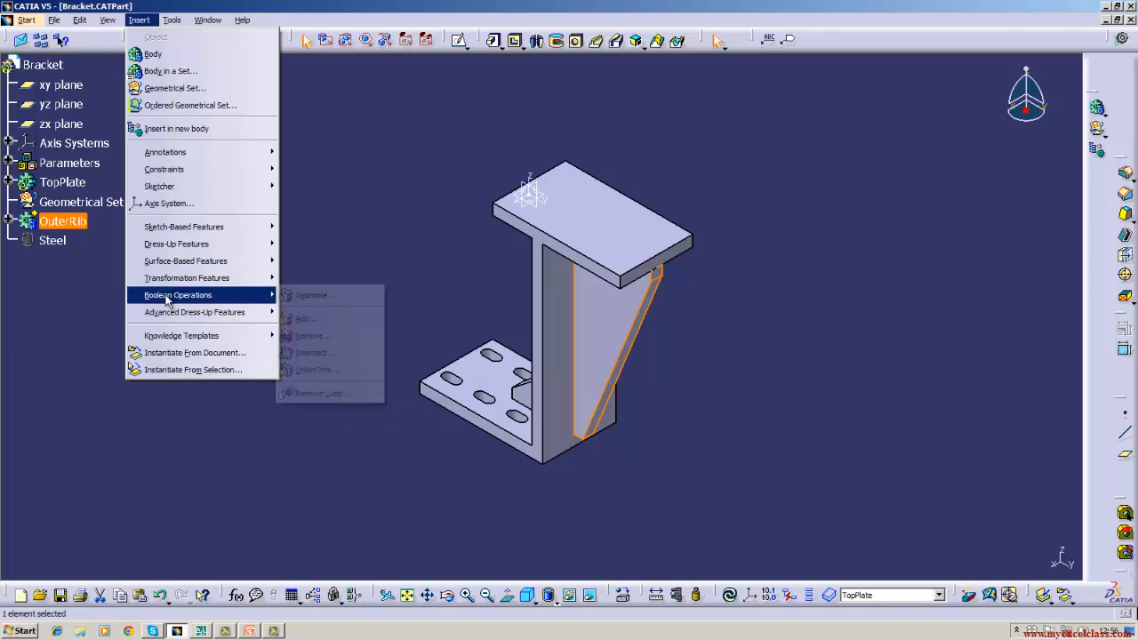
{"action": "left_click", "coordinate": [305, 318]}
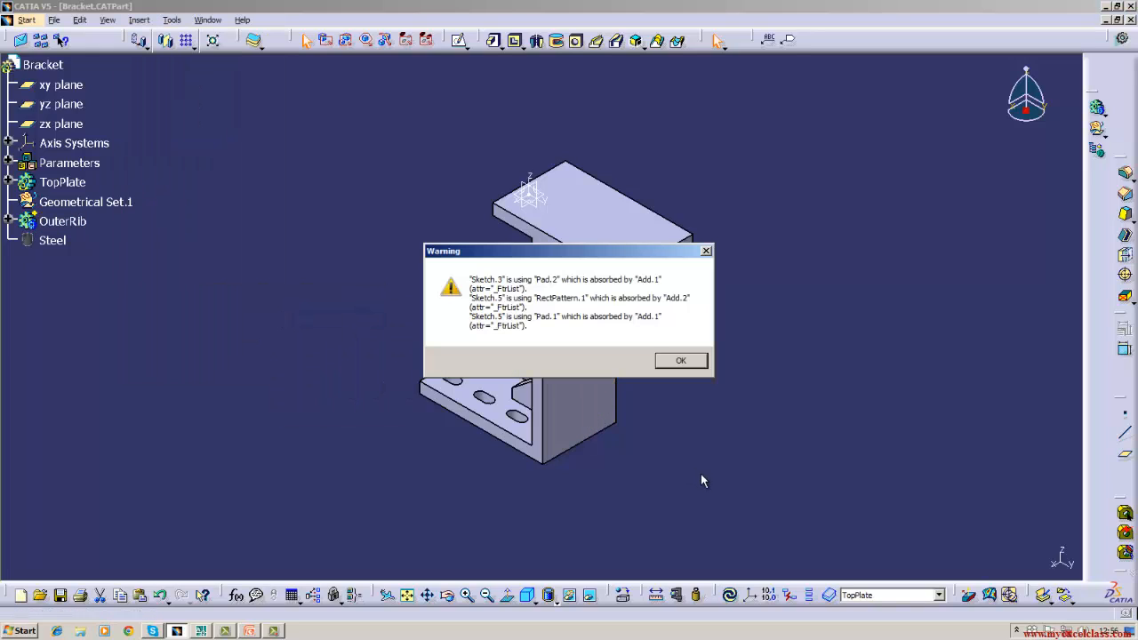
{"action": "left_click", "coordinate": [681, 361]}
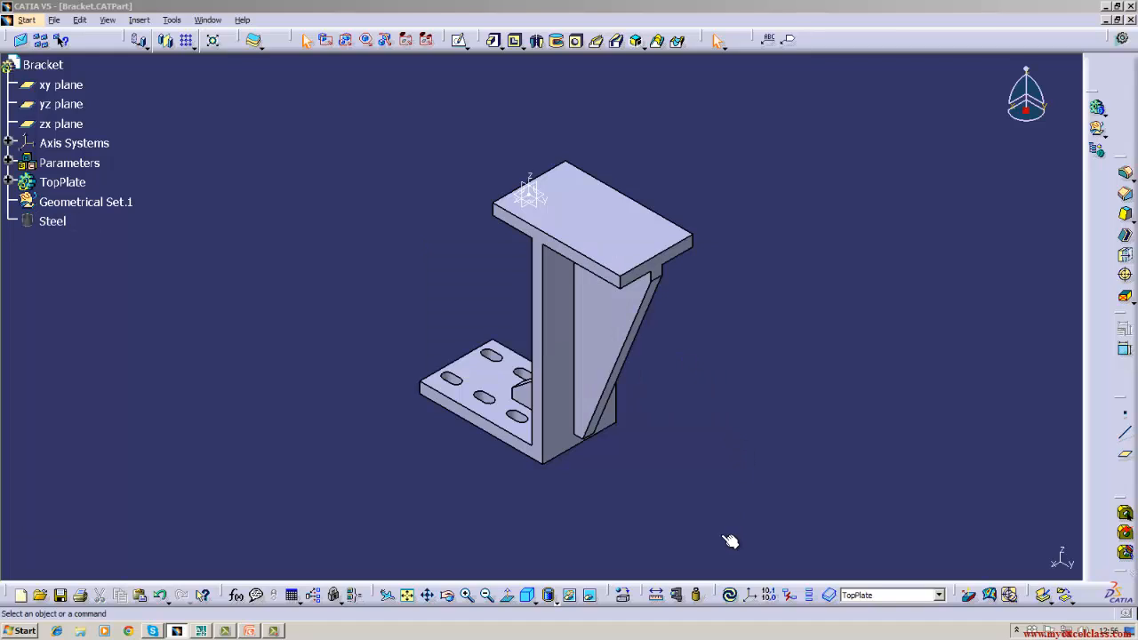
Update the part and check the mass properties of the whole Bracket
{"action": "left_click", "coordinate": [729, 595]}
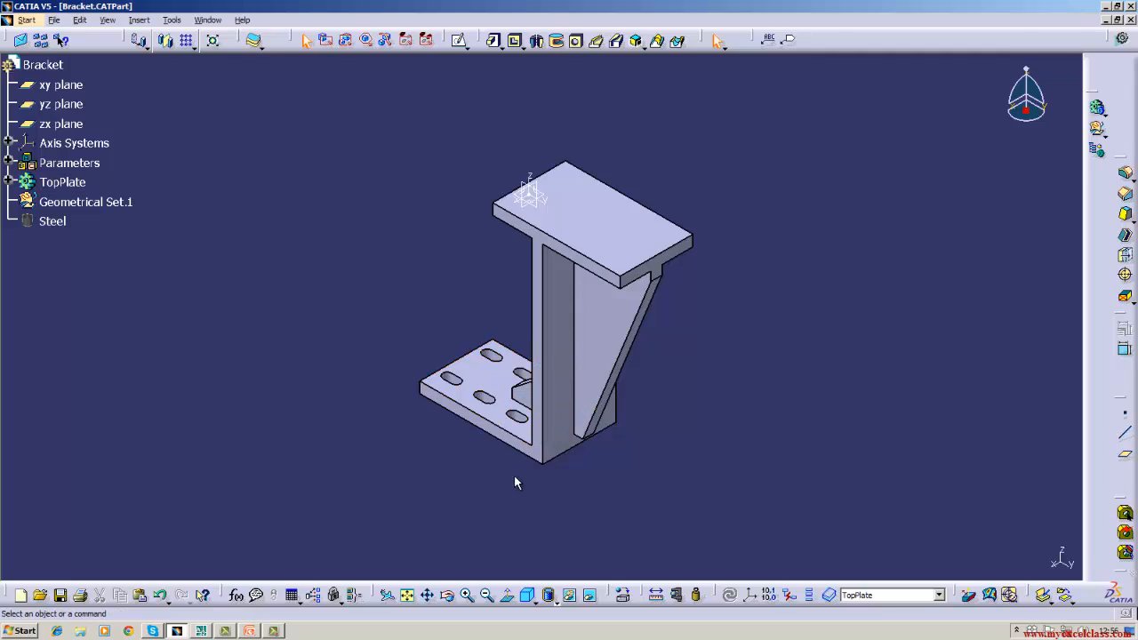
{"action": "right_click", "coordinate": [52, 68]}
{"action": "left_click", "coordinate": [89, 131]}
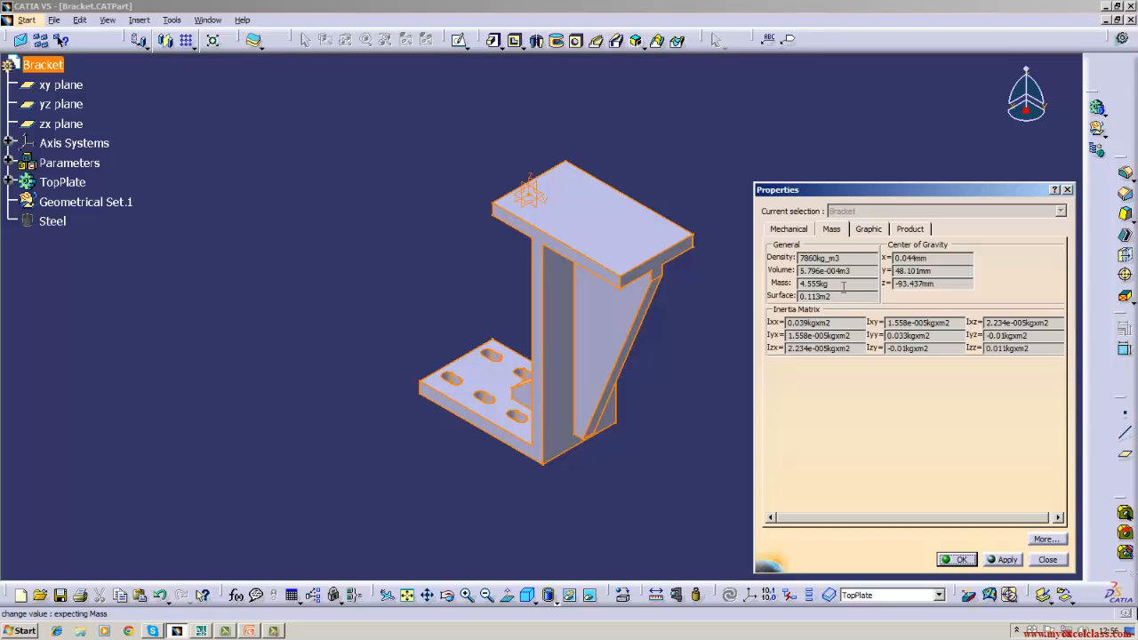
{"action": "left_click", "coordinate": [1046, 560]}
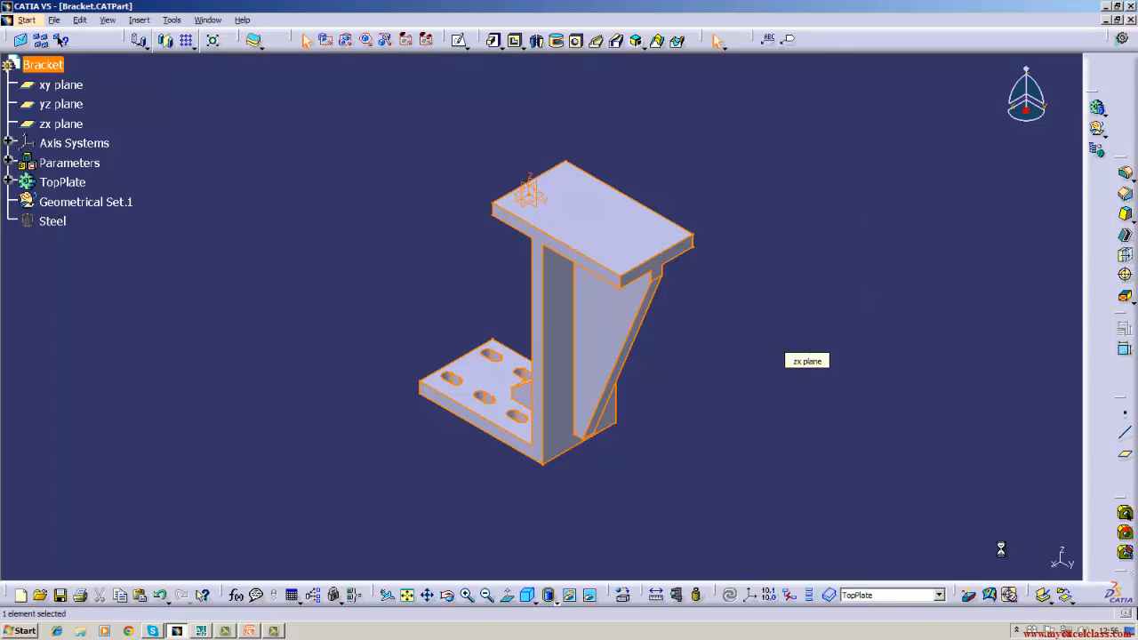
Delete Add.1 from TopPlate without its aggregated elements, keeping VerticalPlate as a separate body, and update the part
{"action": "left_click", "coordinate": [8, 181]}
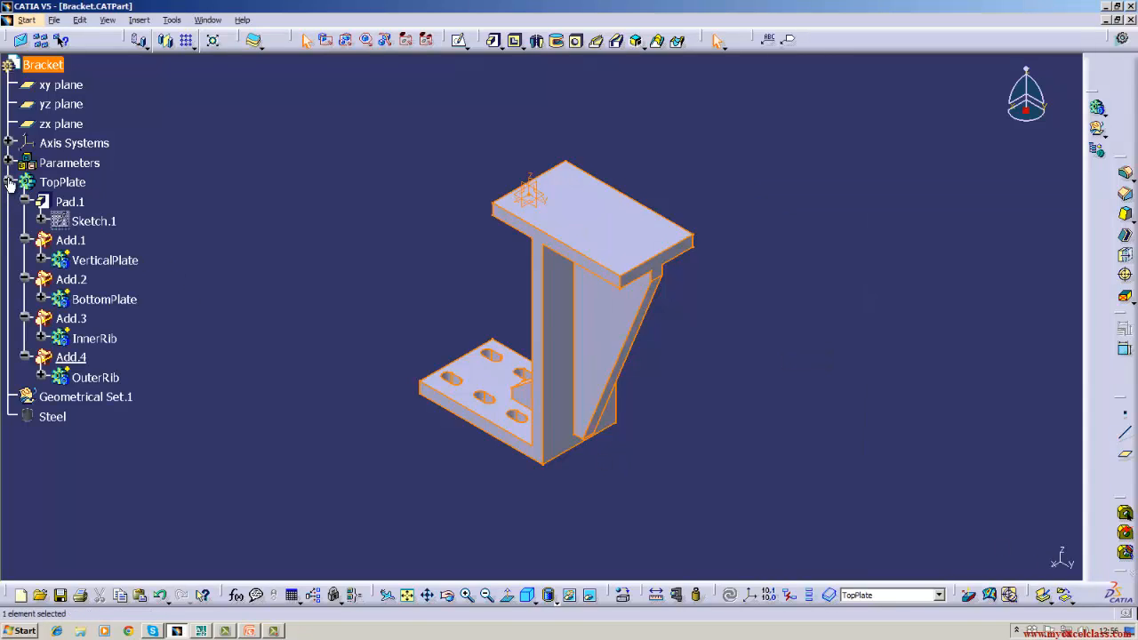
{"action": "right_click", "coordinate": [71, 241]}
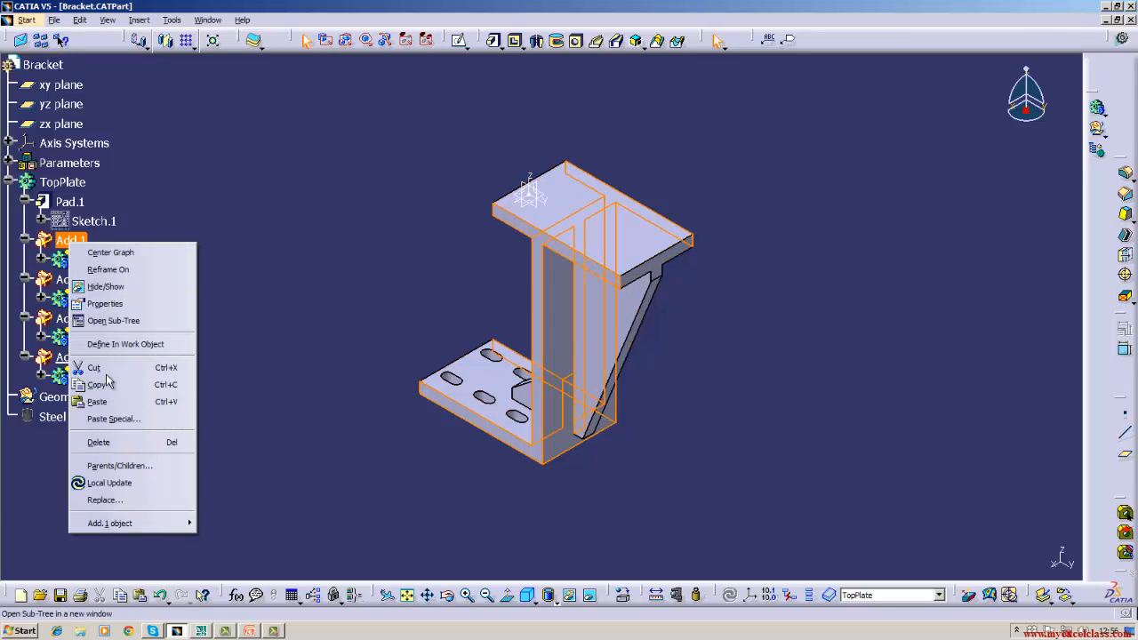
{"action": "left_click", "coordinate": [108, 442]}
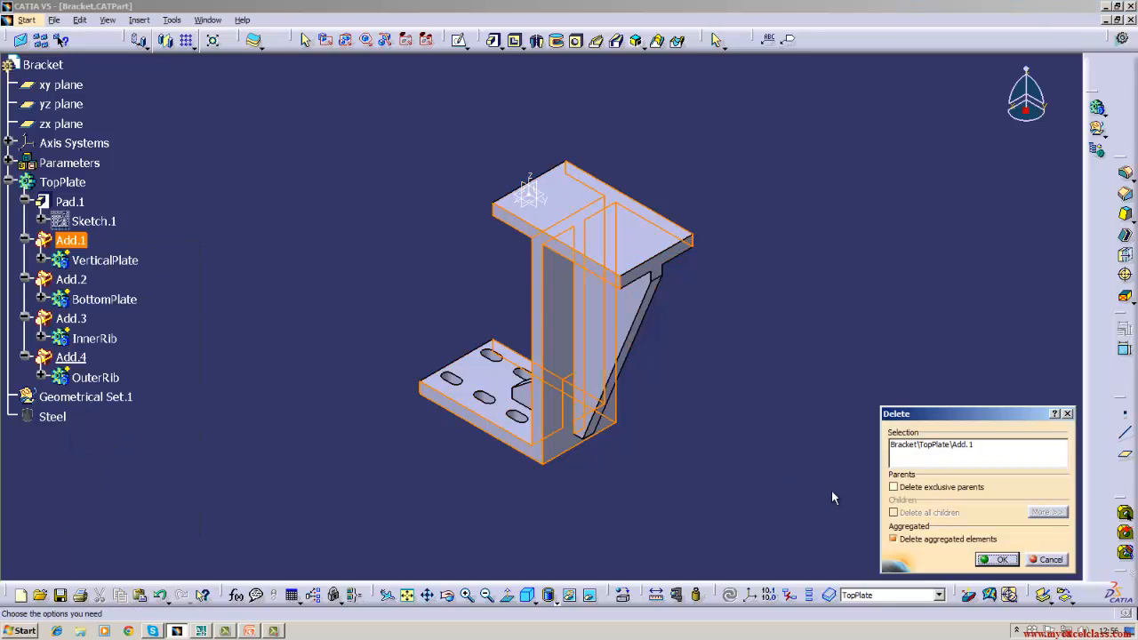
{"action": "left_click", "coordinate": [917, 539]}
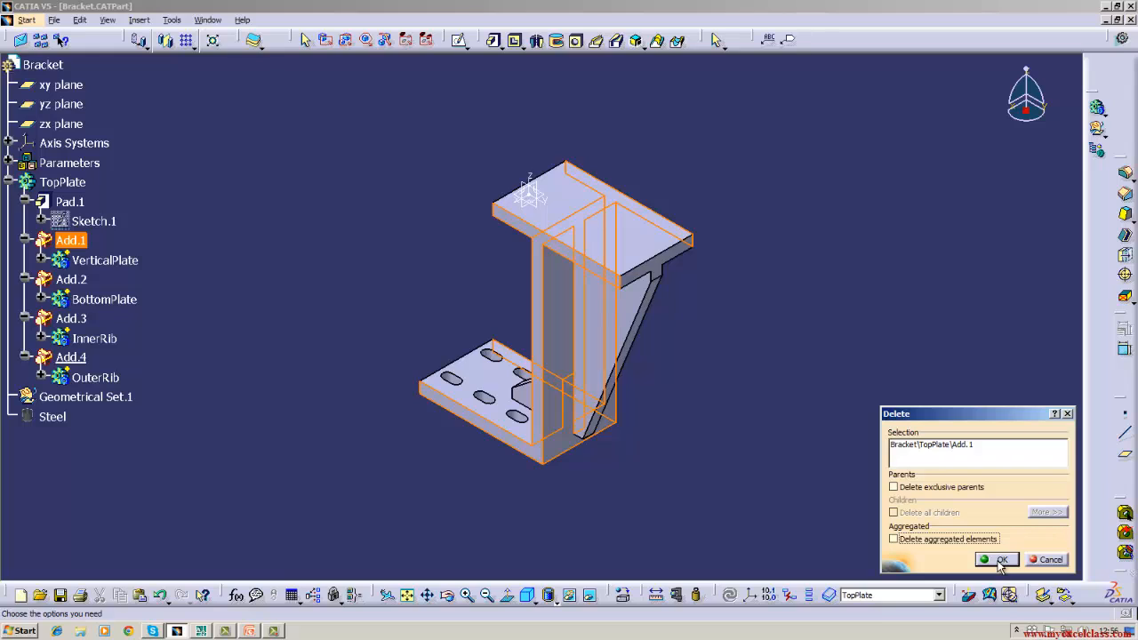
{"action": "left_click", "coordinate": [999, 560]}
{"action": "left_click", "coordinate": [729, 595]}
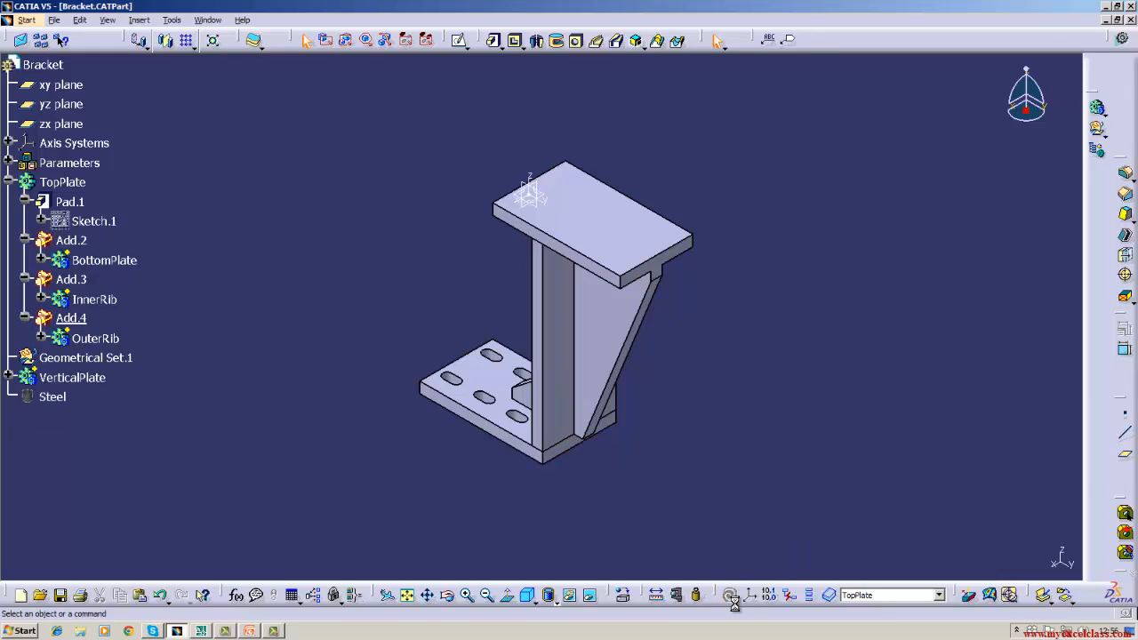
Delete Add.2 from TopPlate without its aggregated elements, so BottomPlate is kept as a separate body
{"action": "right_click", "coordinate": [61, 240]}
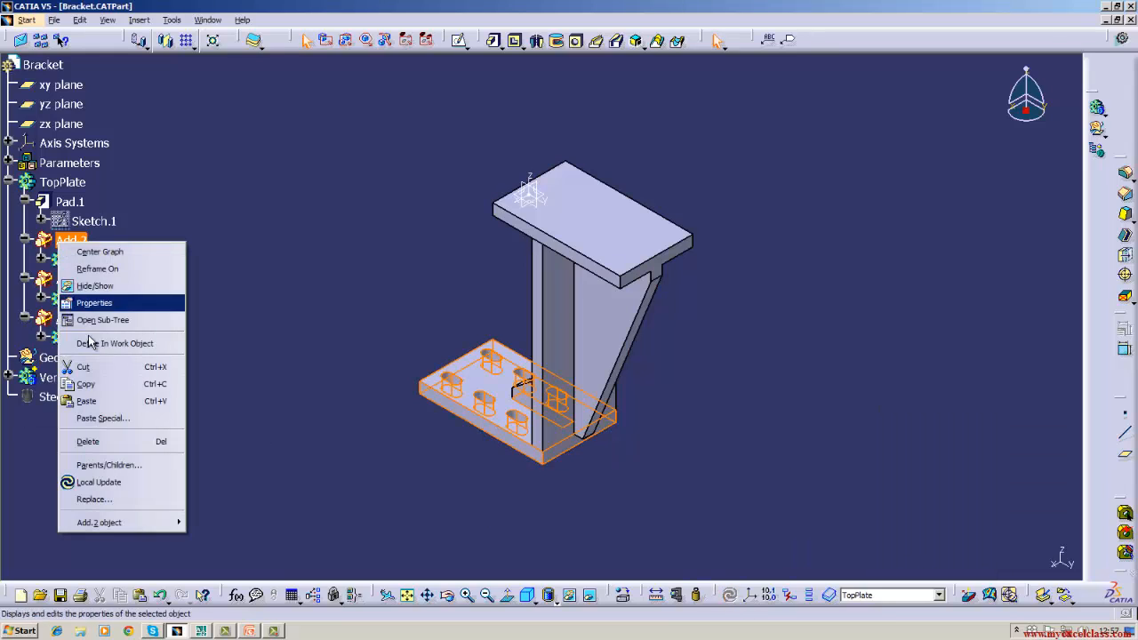
{"action": "left_click", "coordinate": [92, 446]}
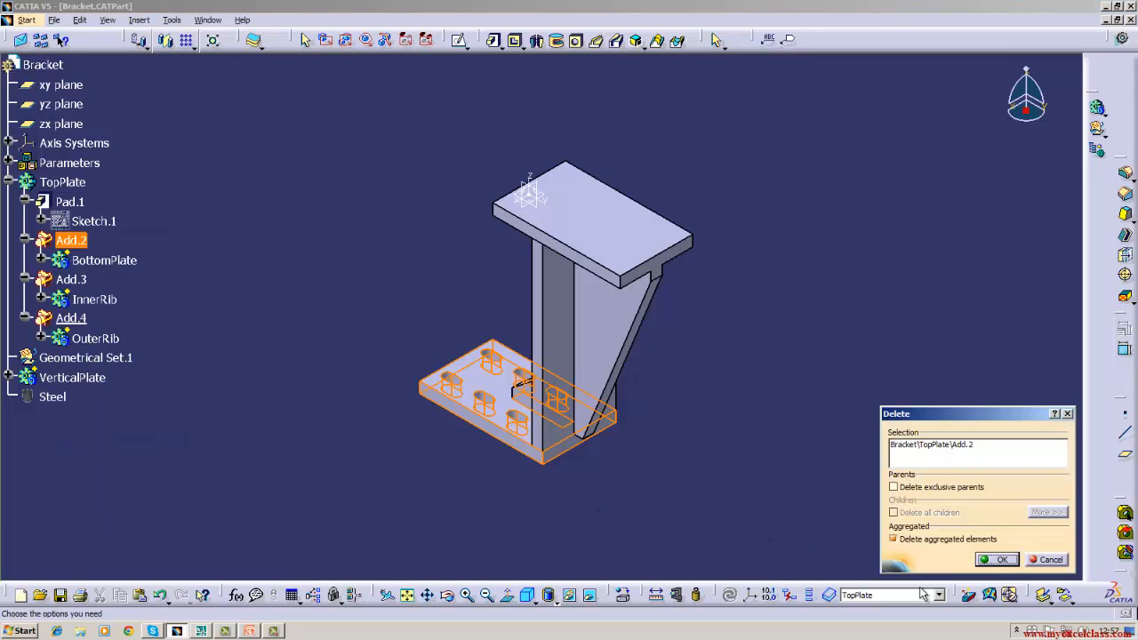
{"action": "left_click", "coordinate": [930, 539]}
{"action": "left_click", "coordinate": [999, 560]}
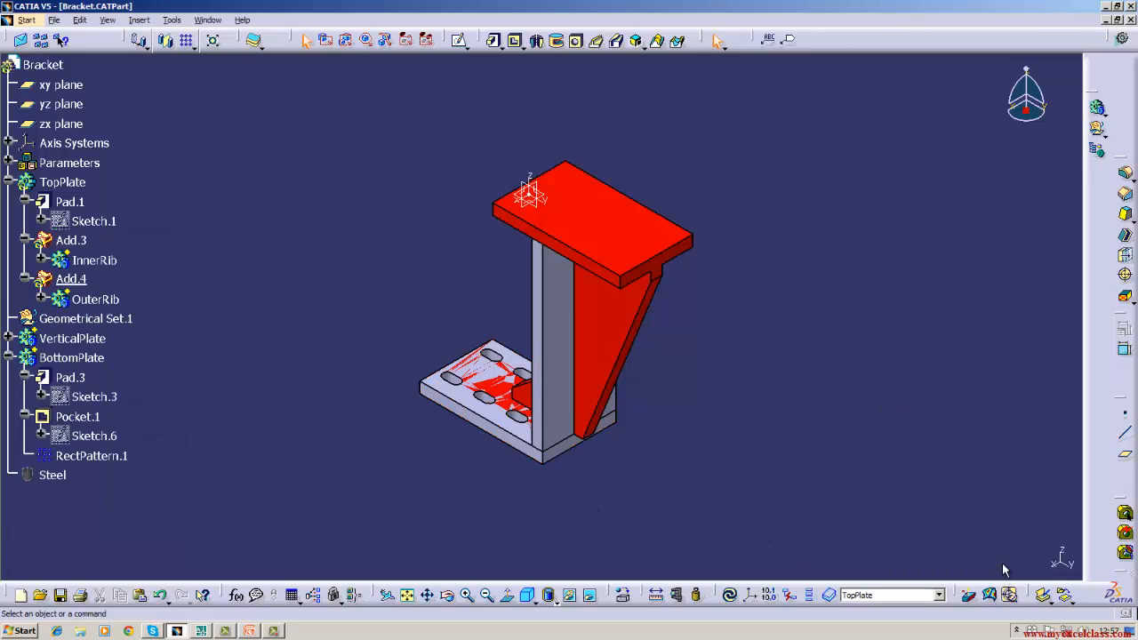
Delete Add.3 from TopPlate without its aggregated elements, so InnerRib is kept as a separate body
{"action": "right_click", "coordinate": [71, 236]}
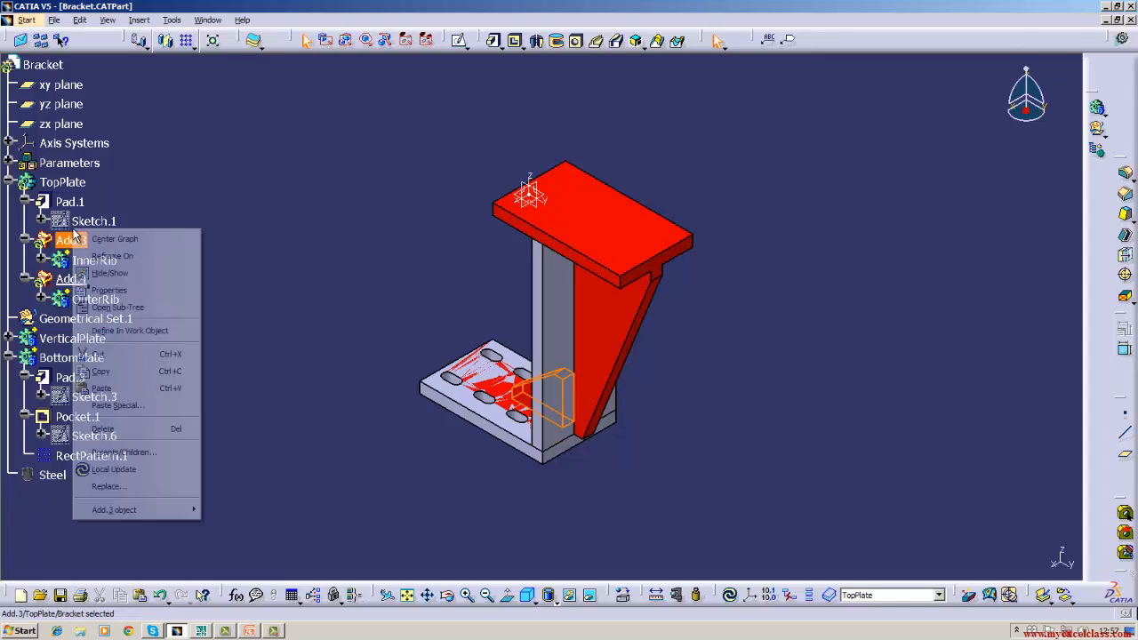
{"action": "left_click", "coordinate": [138, 430]}
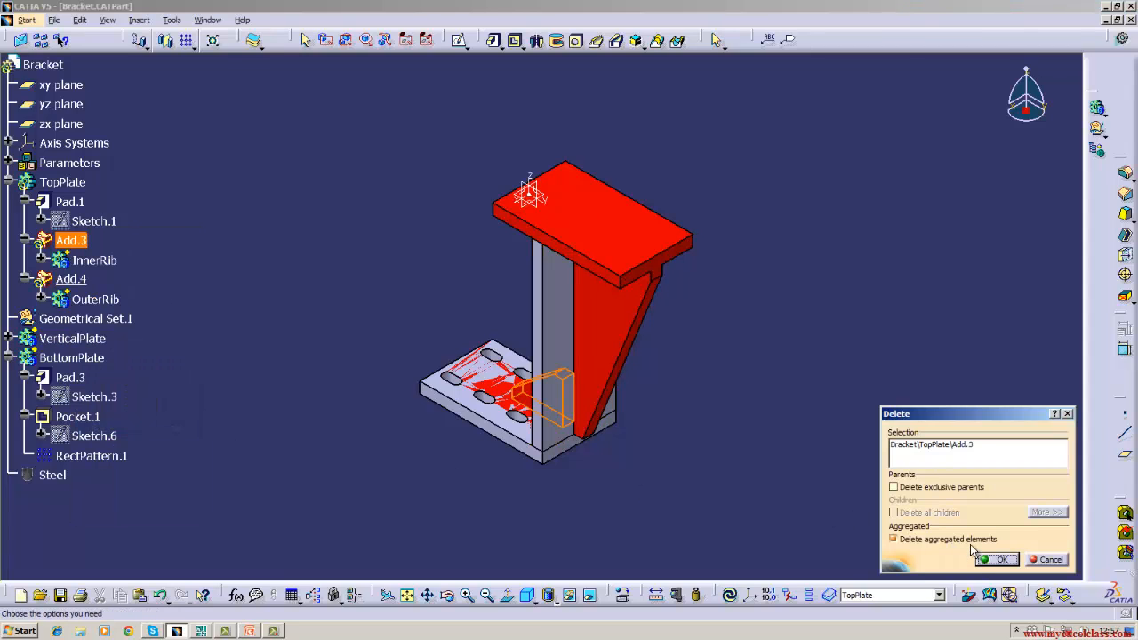
{"action": "left_click", "coordinate": [997, 559]}
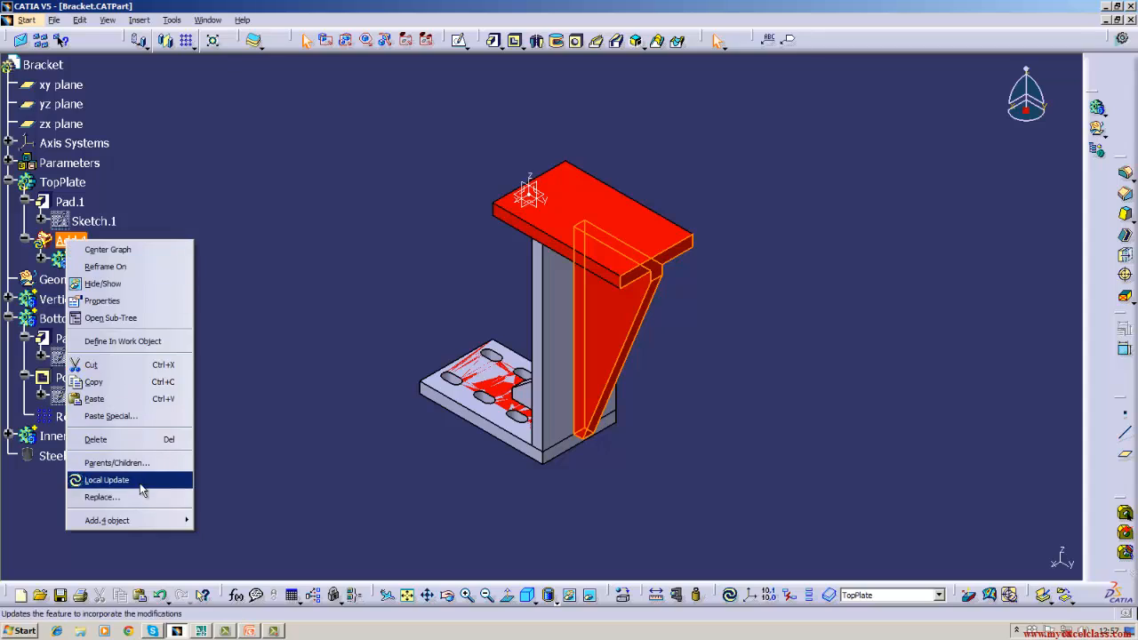
{"action": "mouse_move", "coordinate": [169, 520]}
{"action": "left_click", "coordinate": [233, 382]}
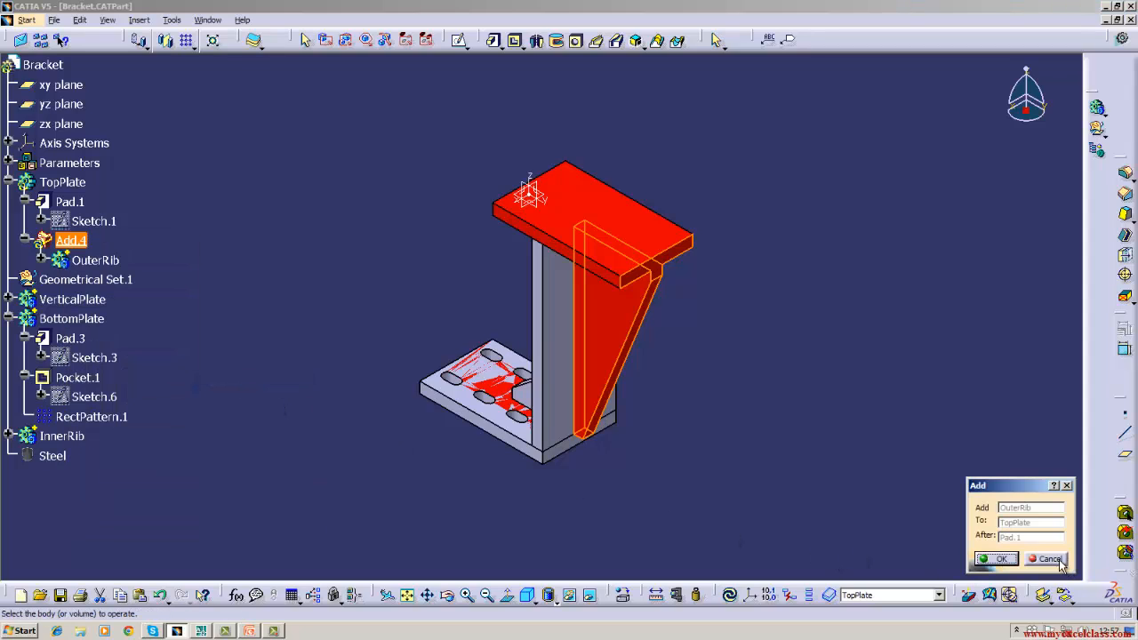
{"action": "left_click", "coordinate": [1058, 562]}
Delete Add.4 from TopPlate without its aggregated elements, so OuterRib is kept as a separate body
{"action": "right_click", "coordinate": [78, 240]}
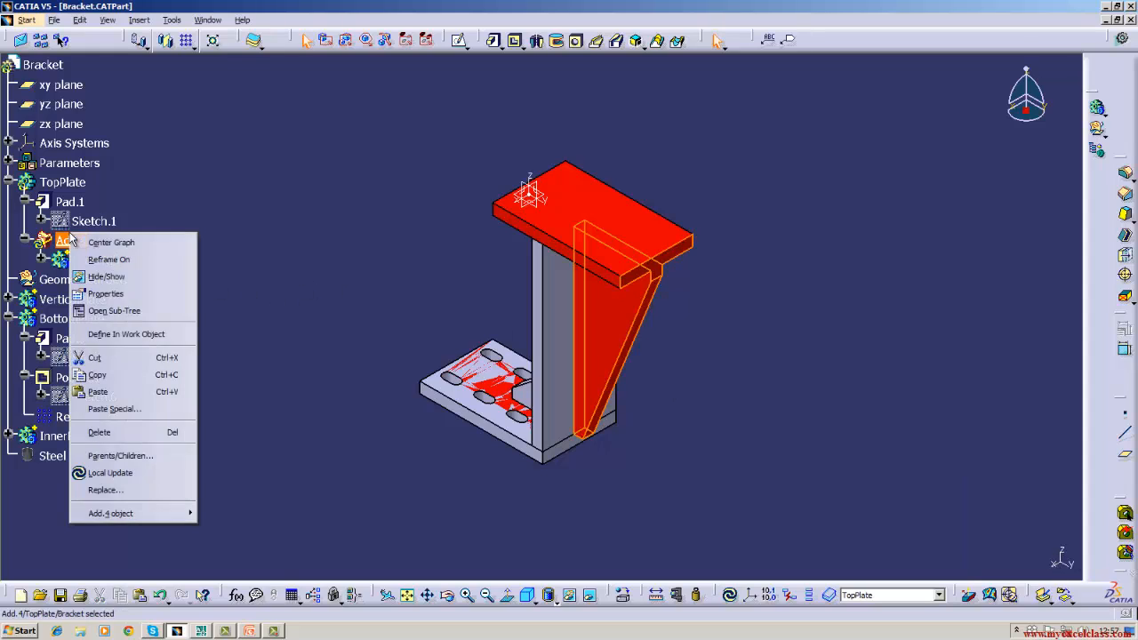
{"action": "left_click", "coordinate": [107, 433]}
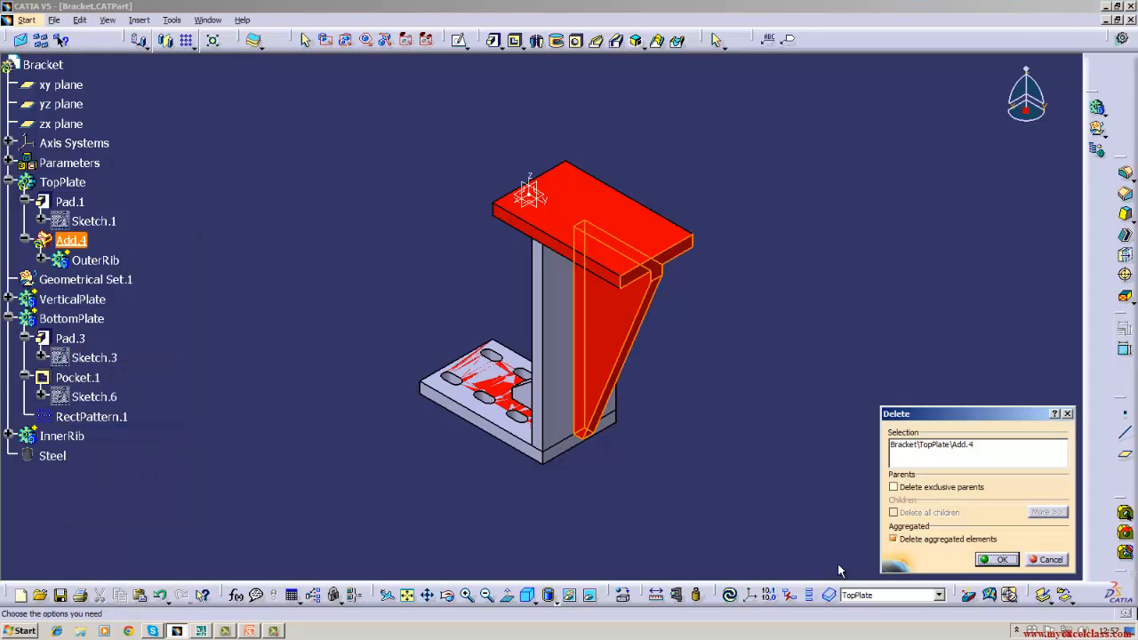
{"action": "left_click", "coordinate": [957, 540]}
{"action": "left_click", "coordinate": [999, 559]}
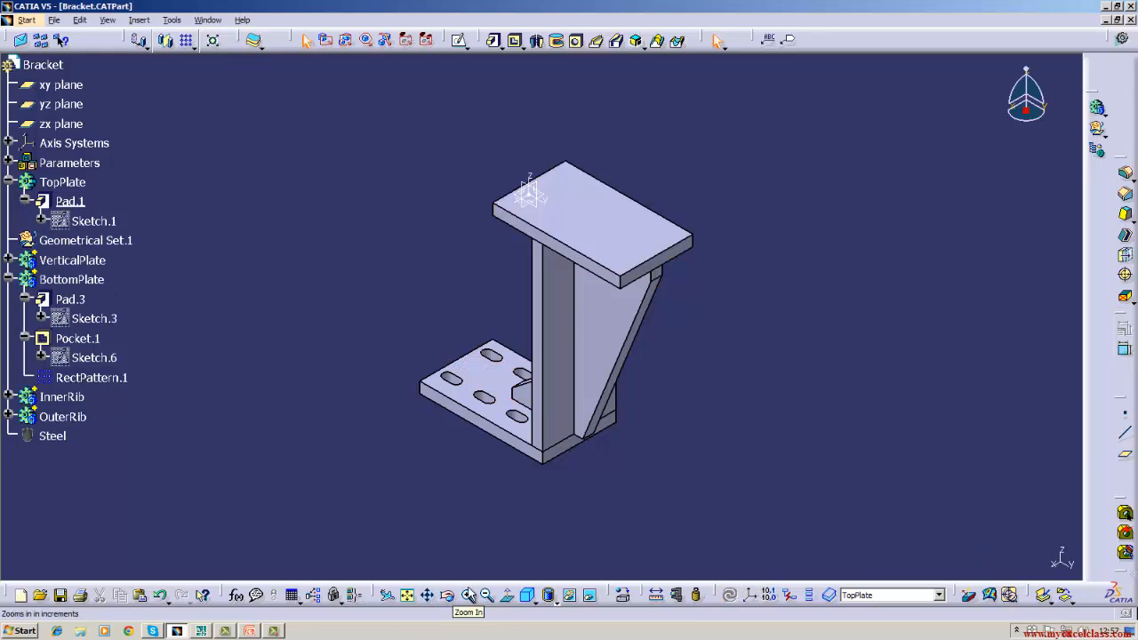
Inspect the separated bodies from another angle, restore the isometric view, and collapse the BottomPlate and TopPlate branches in the tree
{"action": "left_click", "coordinate": [447, 595]}
{"action": "left_click_drag", "start_coordinate": [458, 543], "coordinate": [475, 526]}
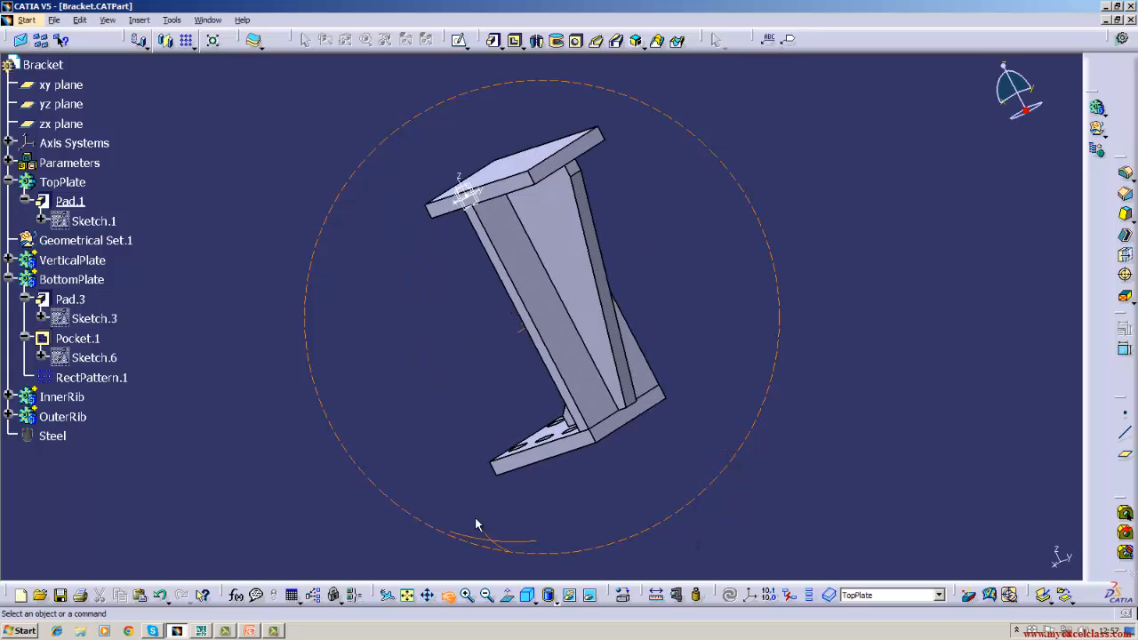
{"action": "left_click", "coordinate": [527, 594]}
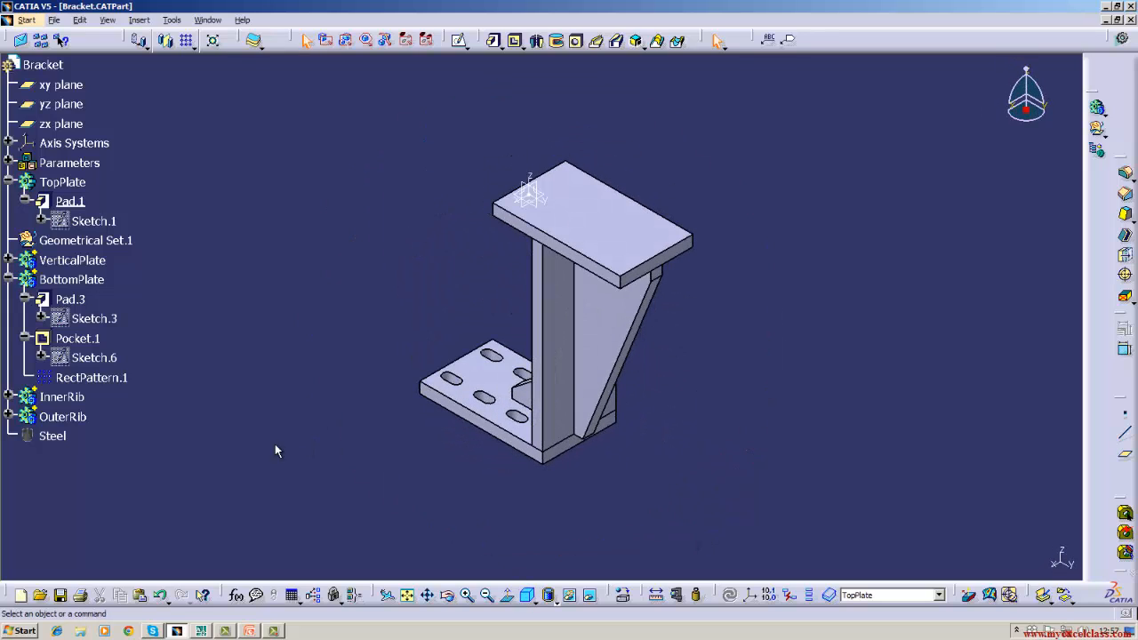
{"action": "left_click", "coordinate": [8, 279]}
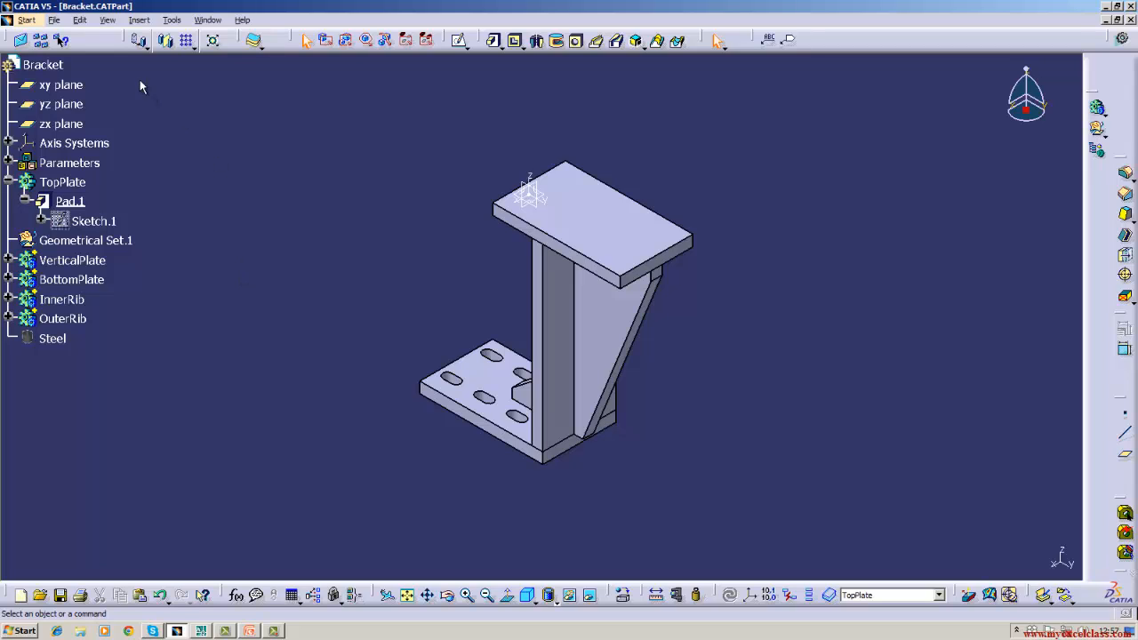
{"action": "left_click", "coordinate": [138, 20]}
{"action": "mouse_move", "coordinate": [182, 280]}
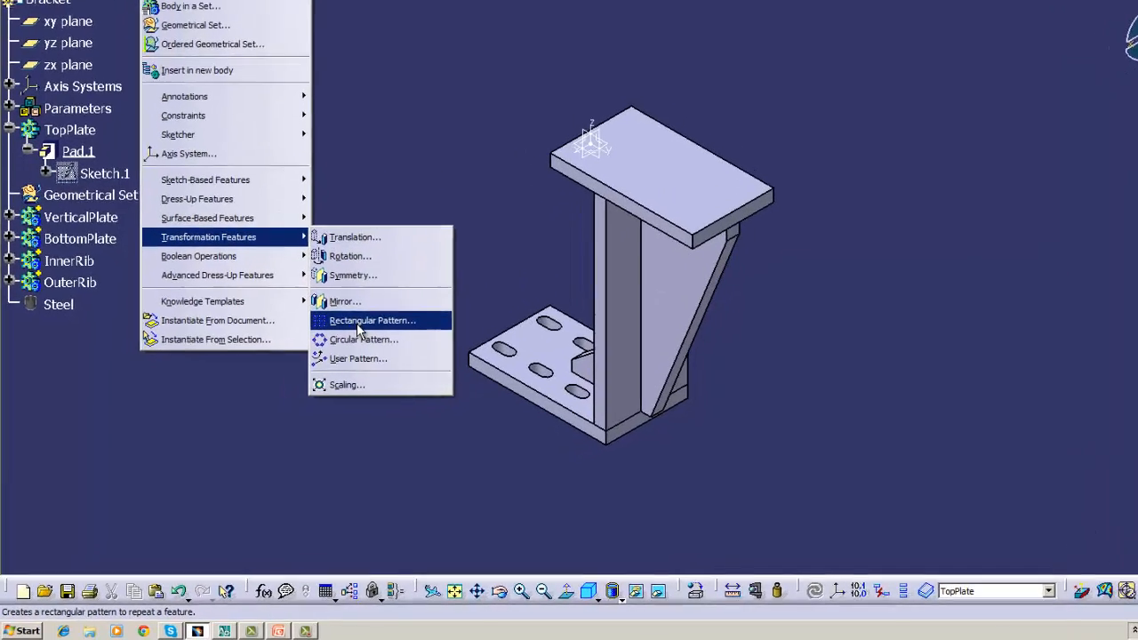
{"action": "left_click", "coordinate": [449, 178]}
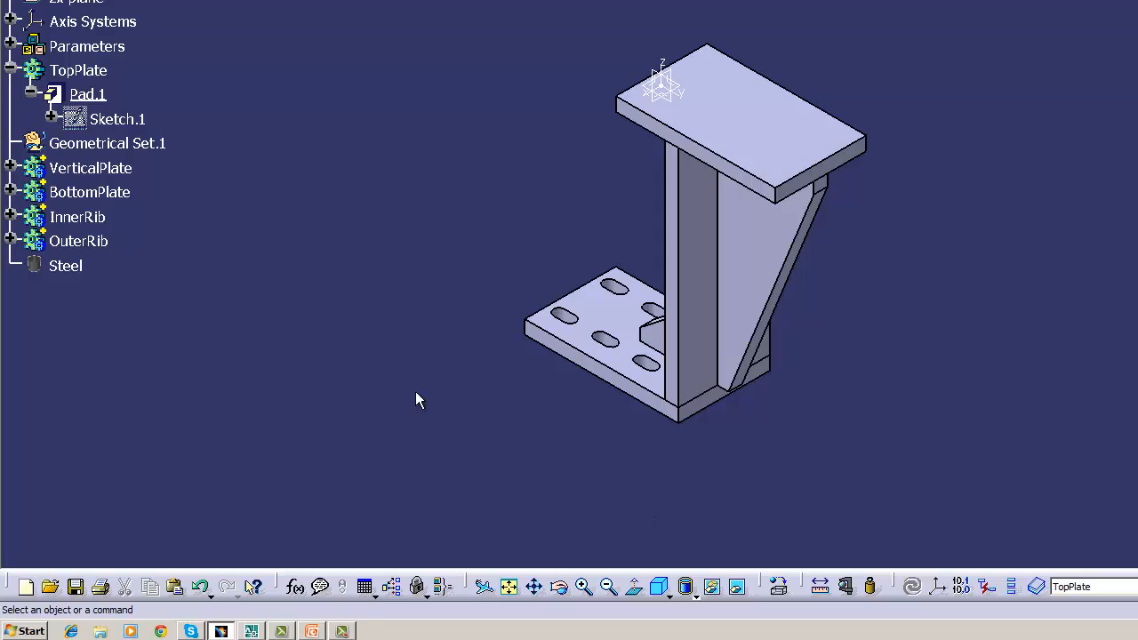
{"action": "left_click", "coordinate": [9, 69]}
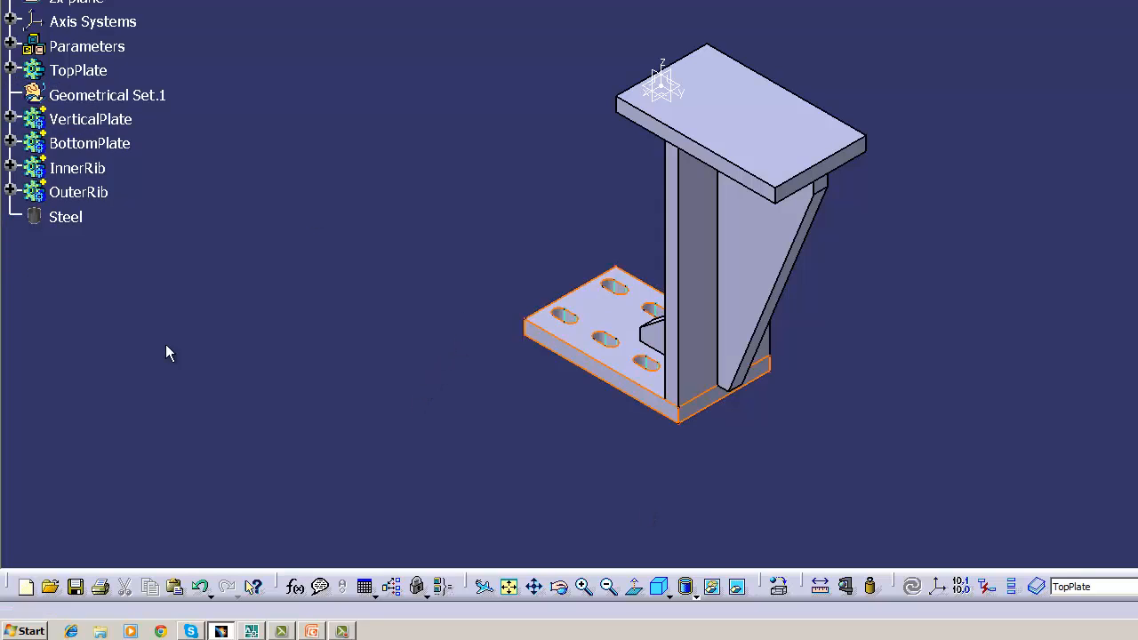
Switch to the PowerPoint presentation to review the Lesson 06 topics slide, and return to the Bracket part in CATIA
{"action": "left_click", "coordinate": [311, 630]}
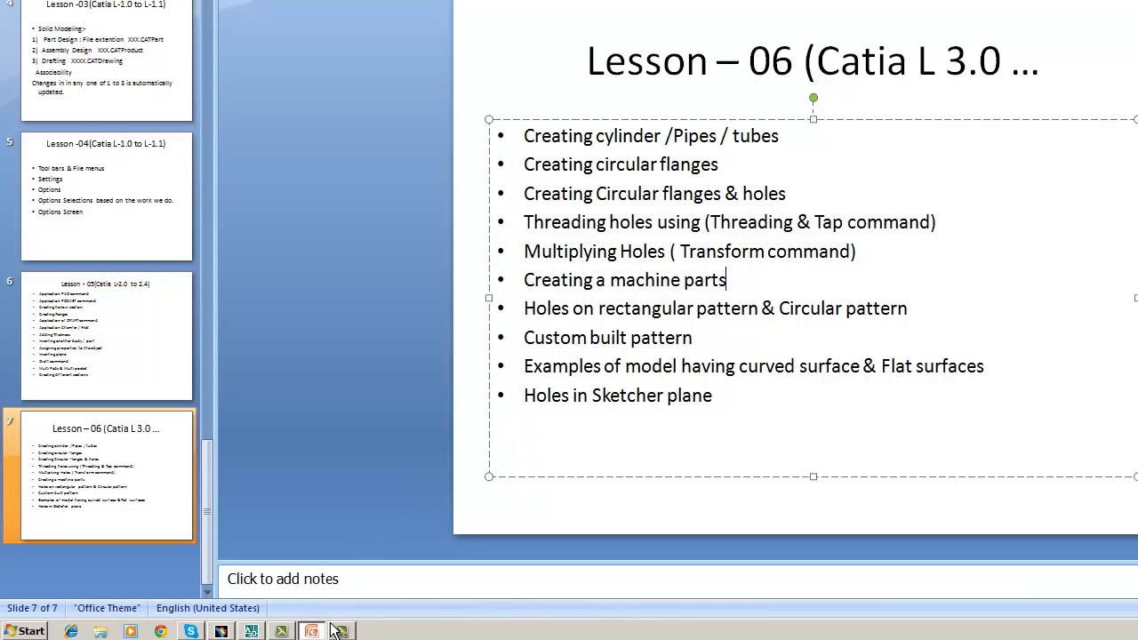
{"action": "left_click", "coordinate": [221, 631]}
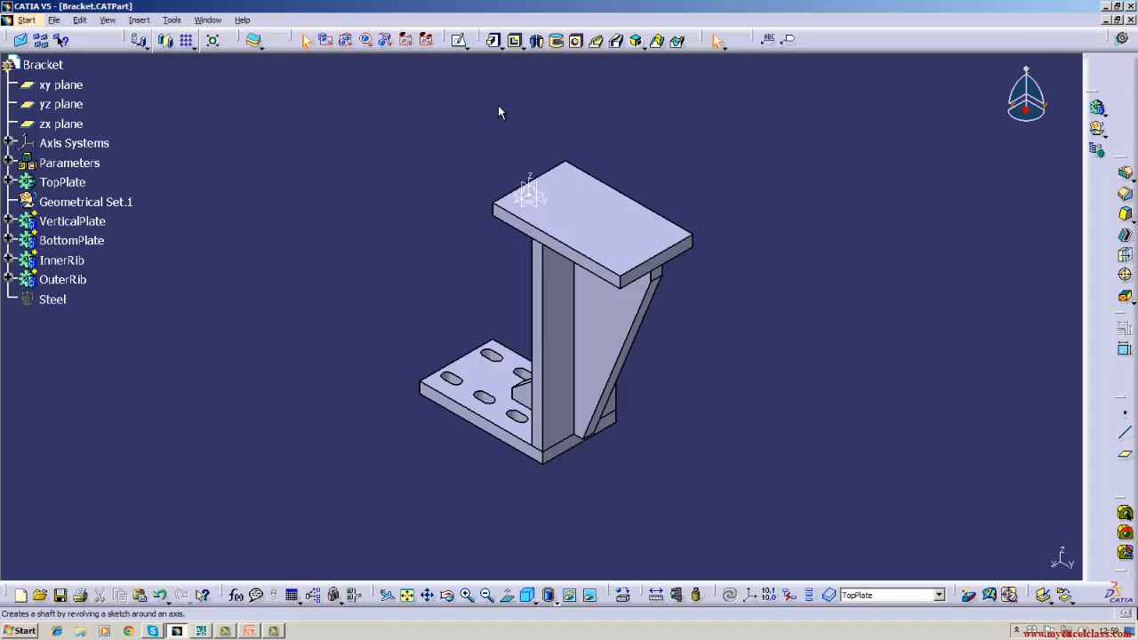
{"action": "left_click", "coordinate": [139, 19]}
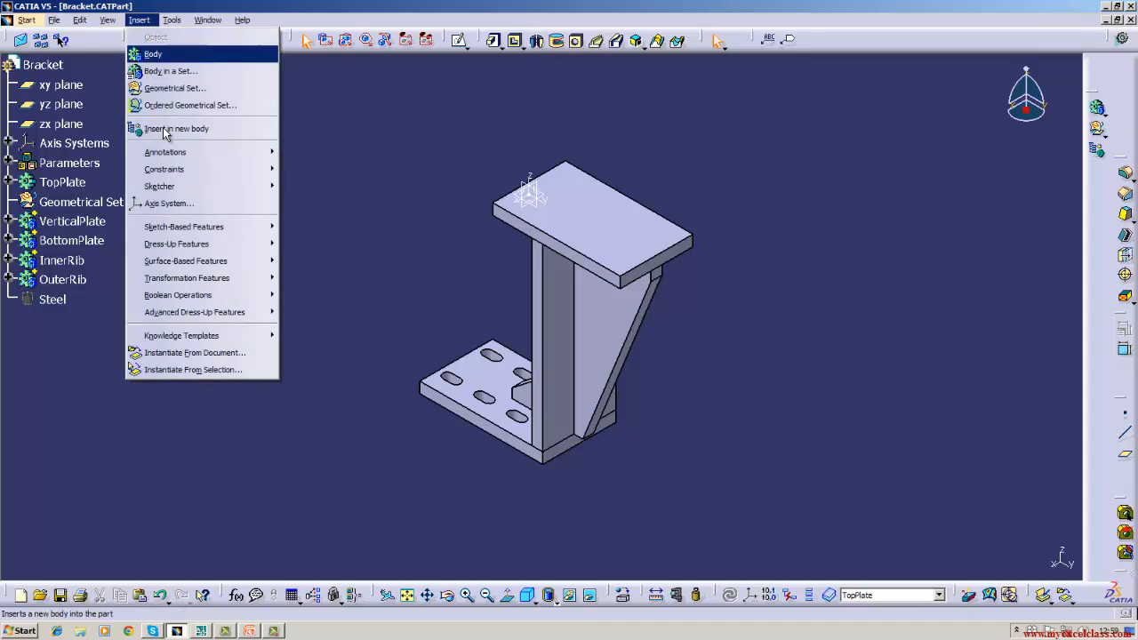
{"action": "mouse_move", "coordinate": [183, 278]}
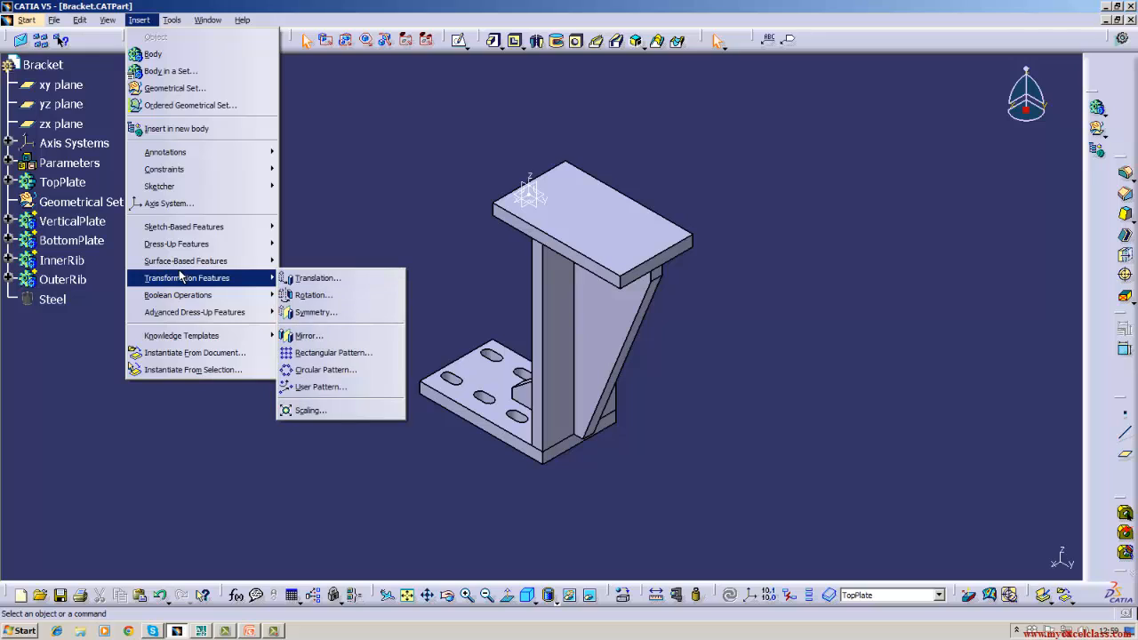
{"action": "left_click", "coordinate": [263, 449]}
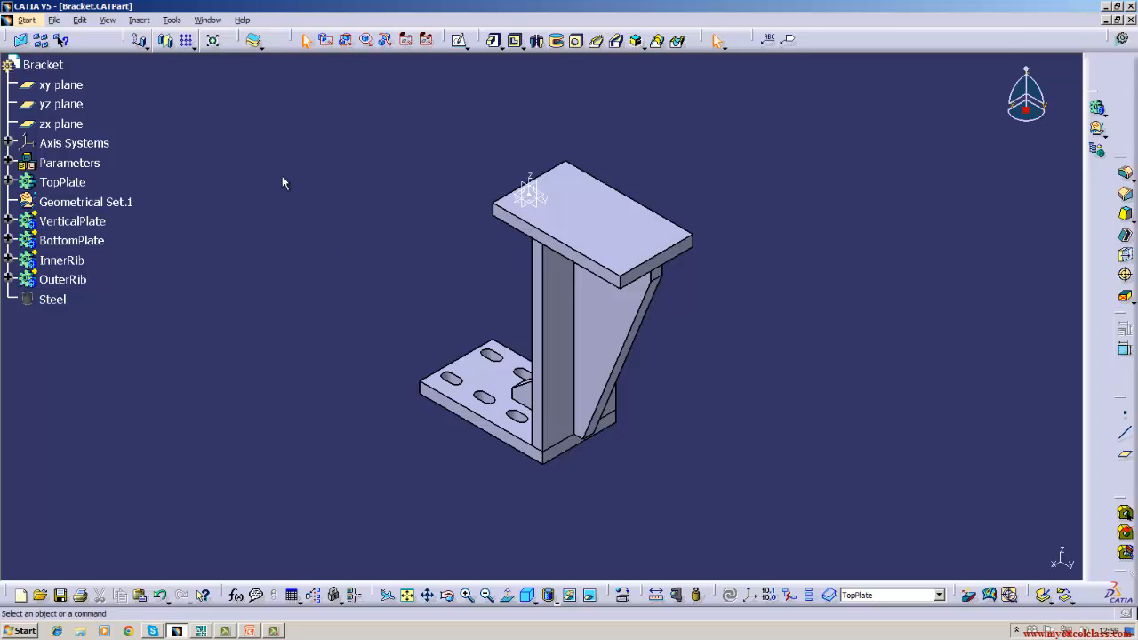
{"action": "left_click", "coordinate": [139, 20]}
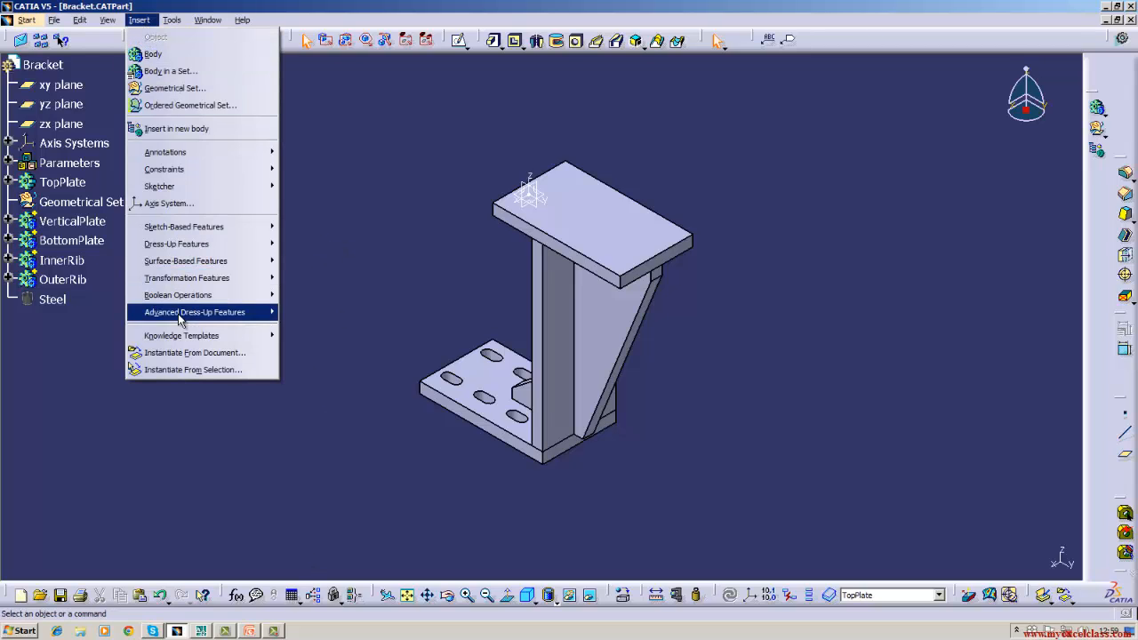
{"action": "mouse_move", "coordinate": [182, 298]}
{"action": "mouse_move", "coordinate": [227, 280]}
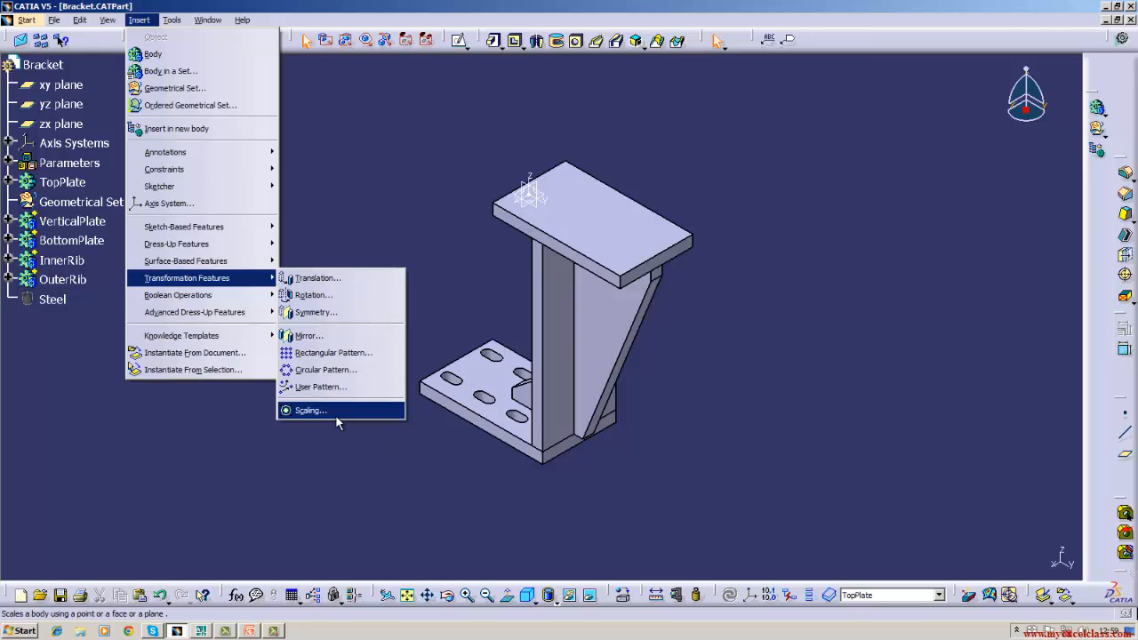
{"action": "left_click", "coordinate": [347, 455]}
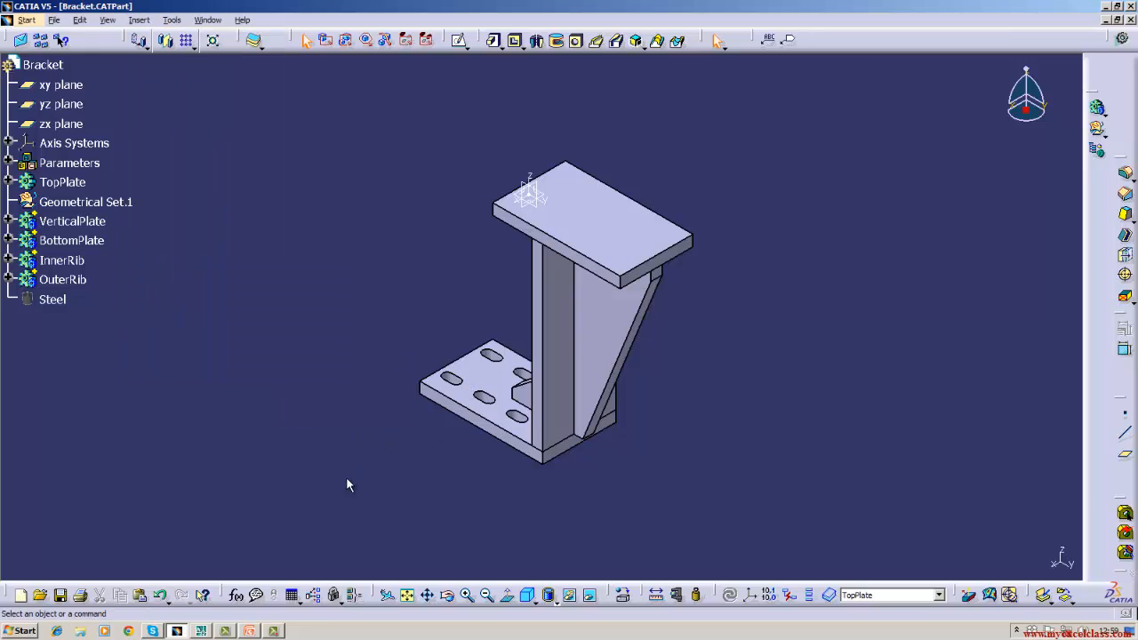
{"action": "left_click", "coordinate": [275, 631]}
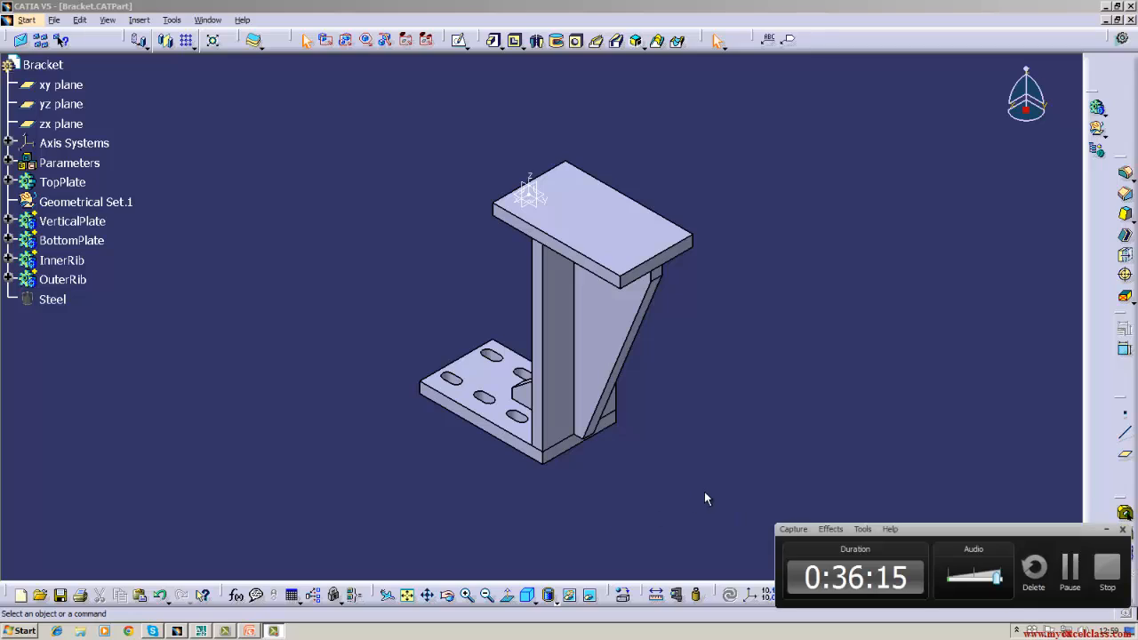